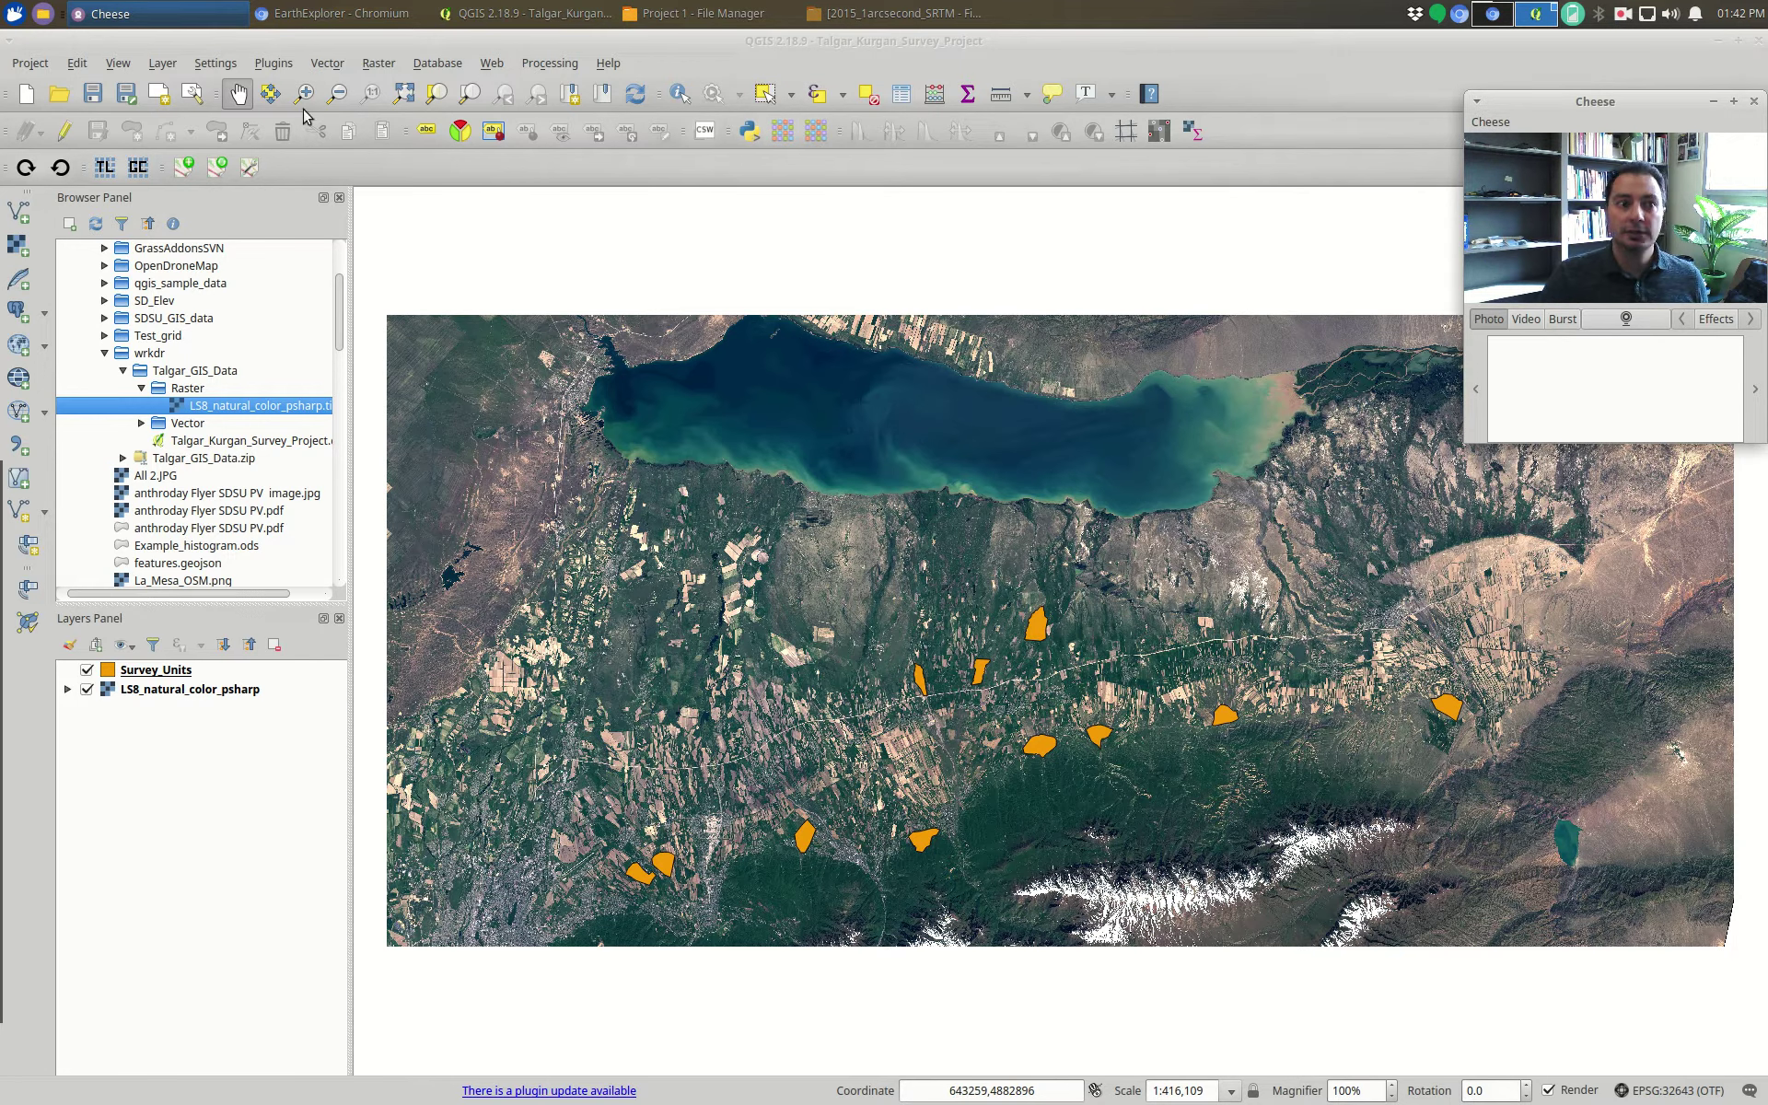
{"action": "right_click", "coordinate": [1614, 23]}
{"action": "left_click", "coordinate": [1632, 85]}
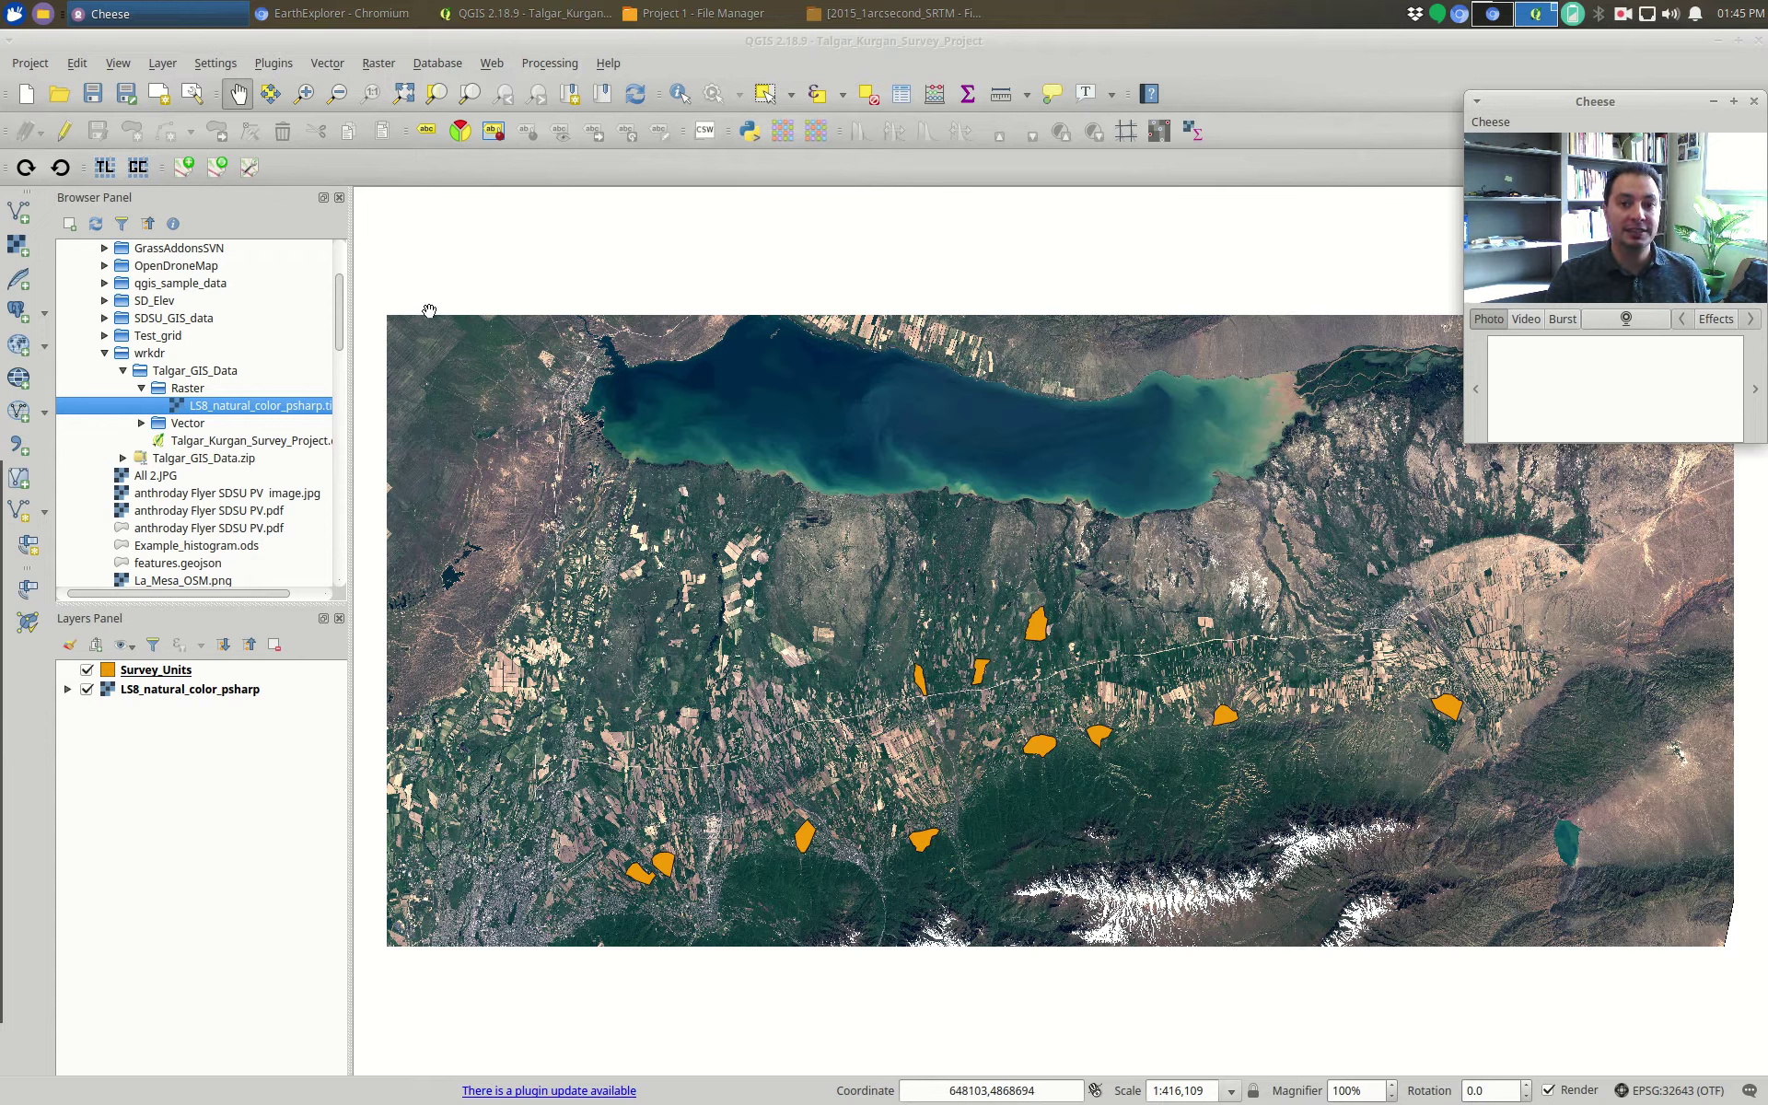
- Switch to EarthExplorer in Chromium, look over its new-user registration page and return to the search page
{"action": "left_click", "coordinate": [297, 9]}
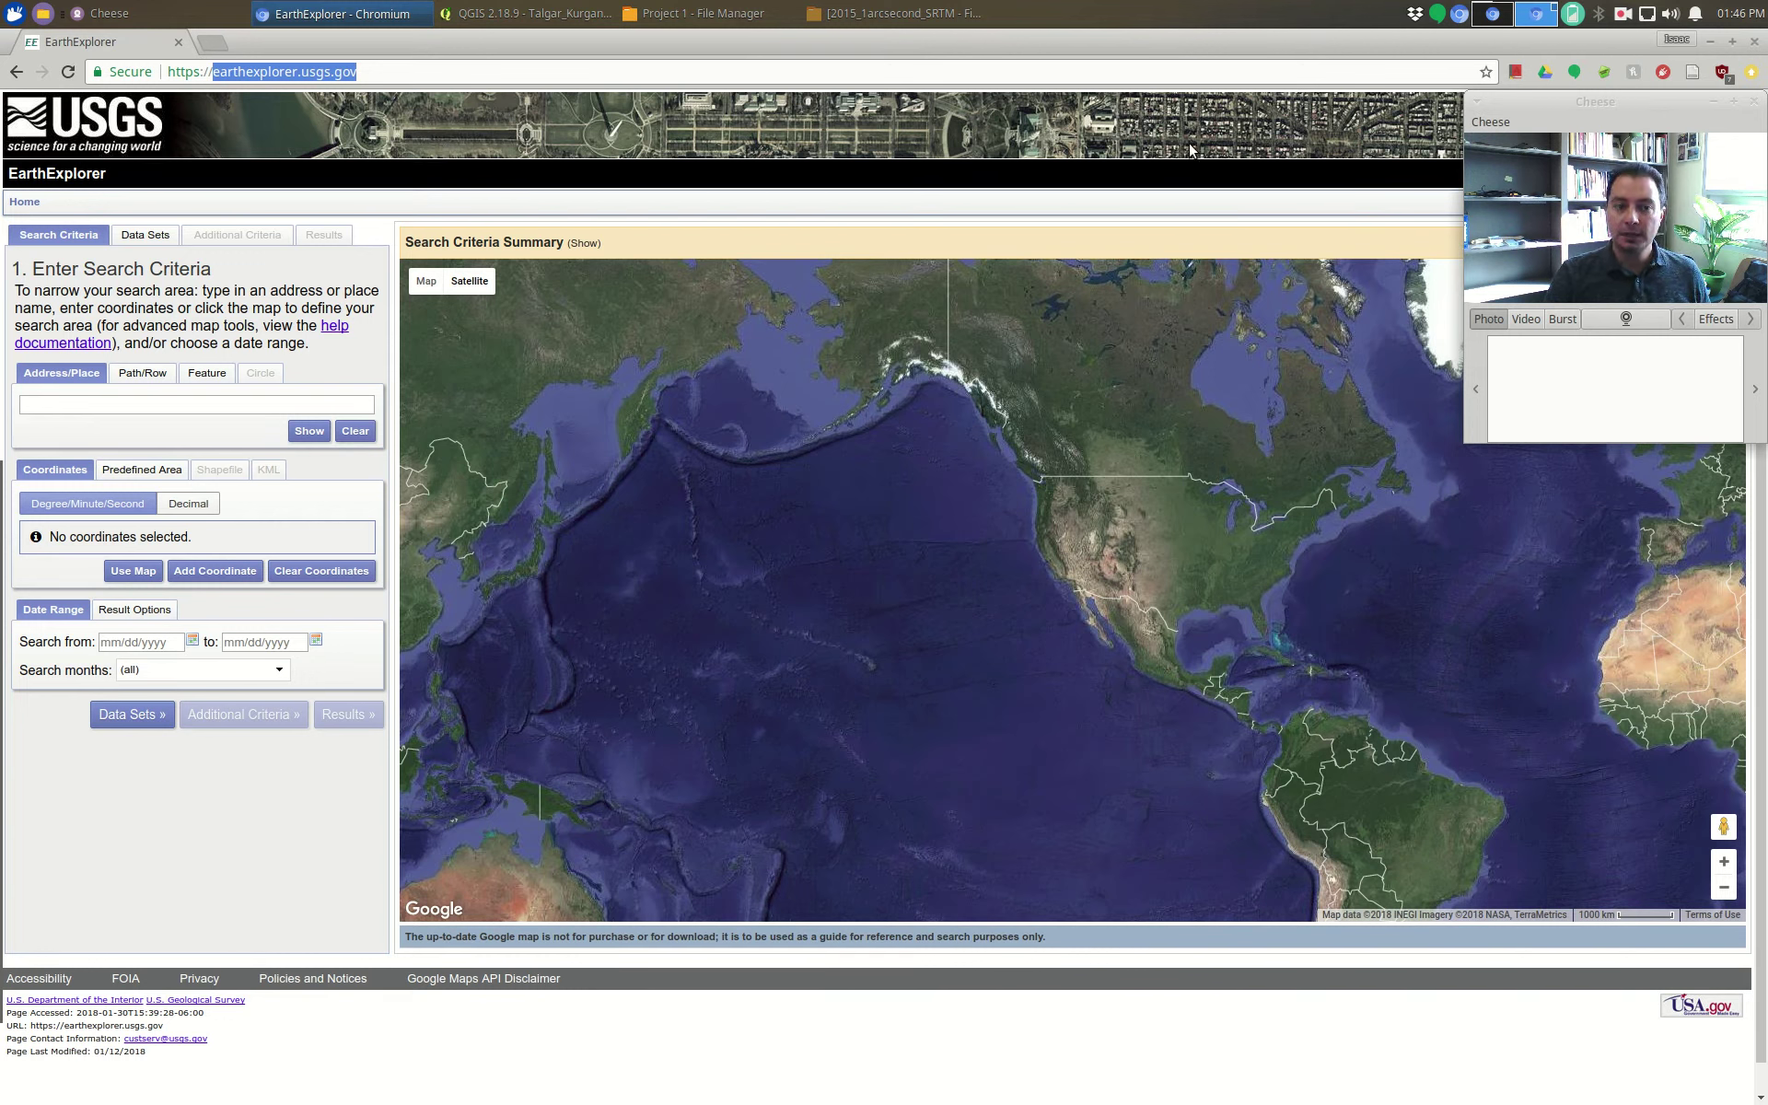
{"action": "left_click_drag", "start_coordinate": [1657, 109], "coordinate": [1664, 291]}
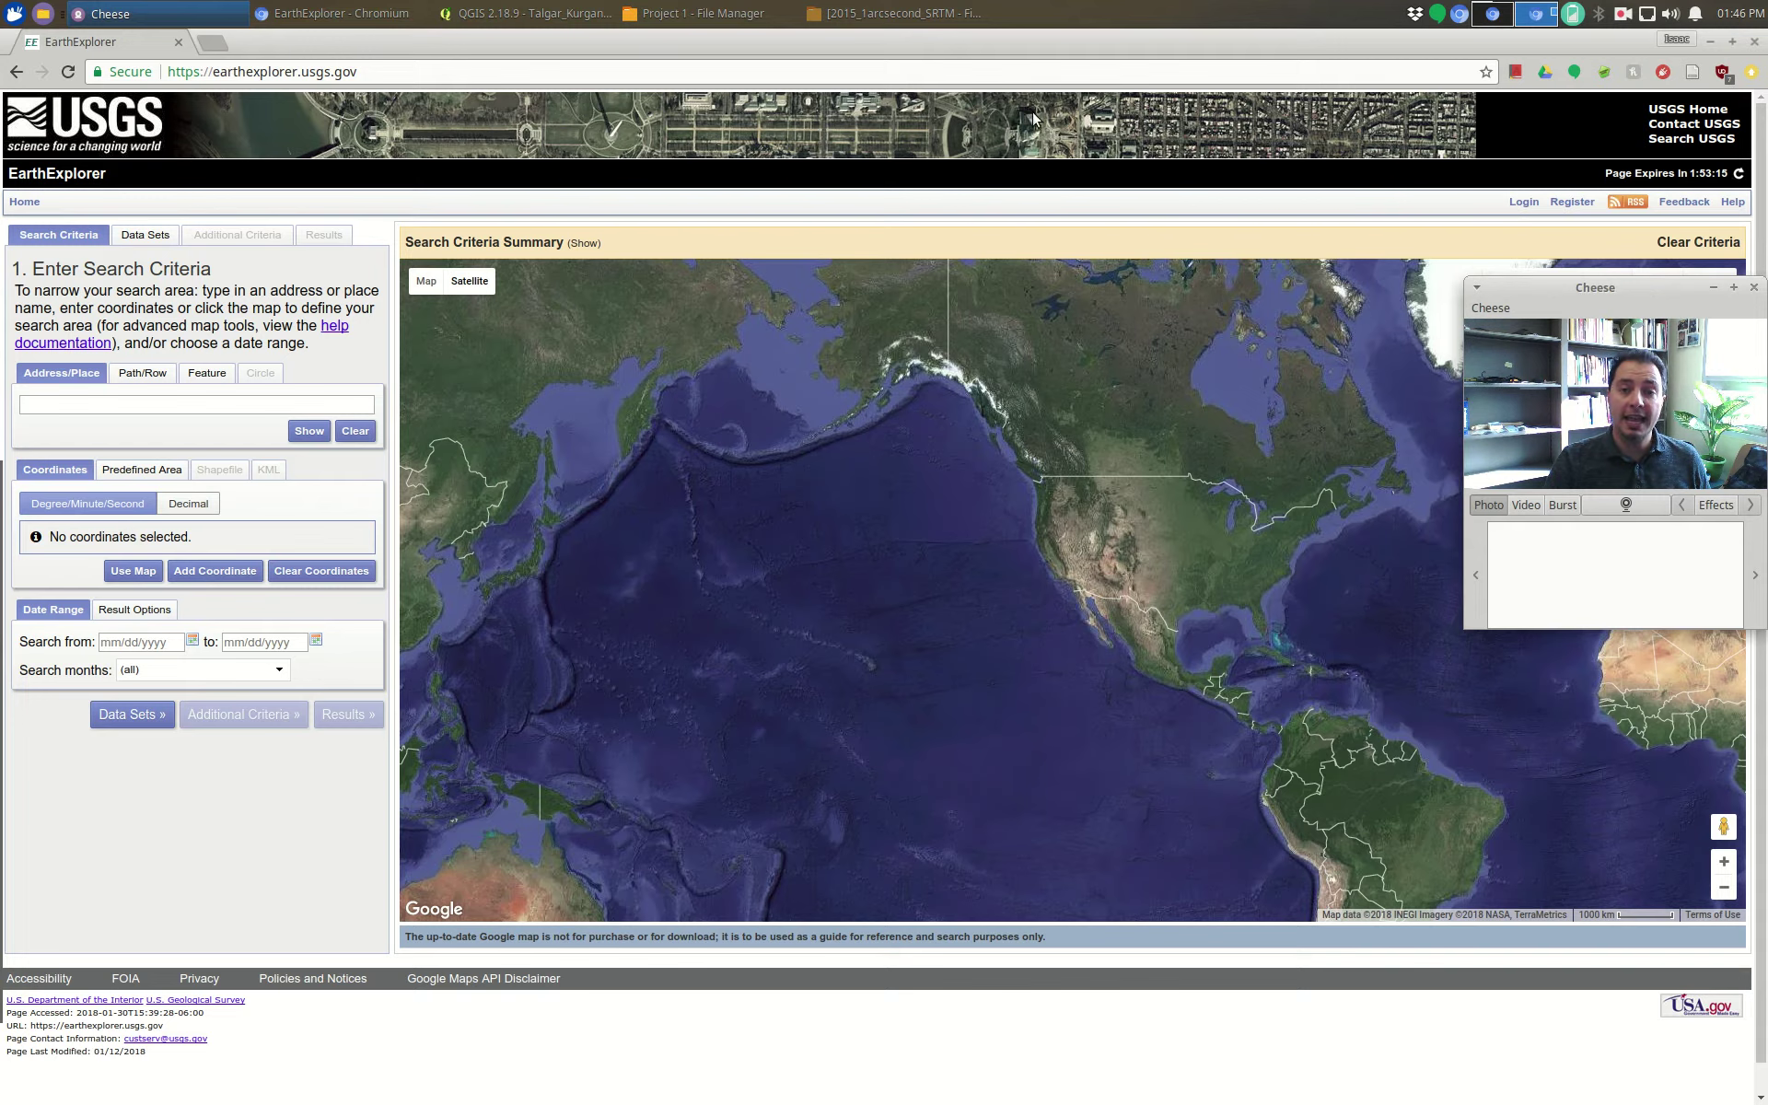
{"action": "left_click", "coordinate": [1568, 204]}
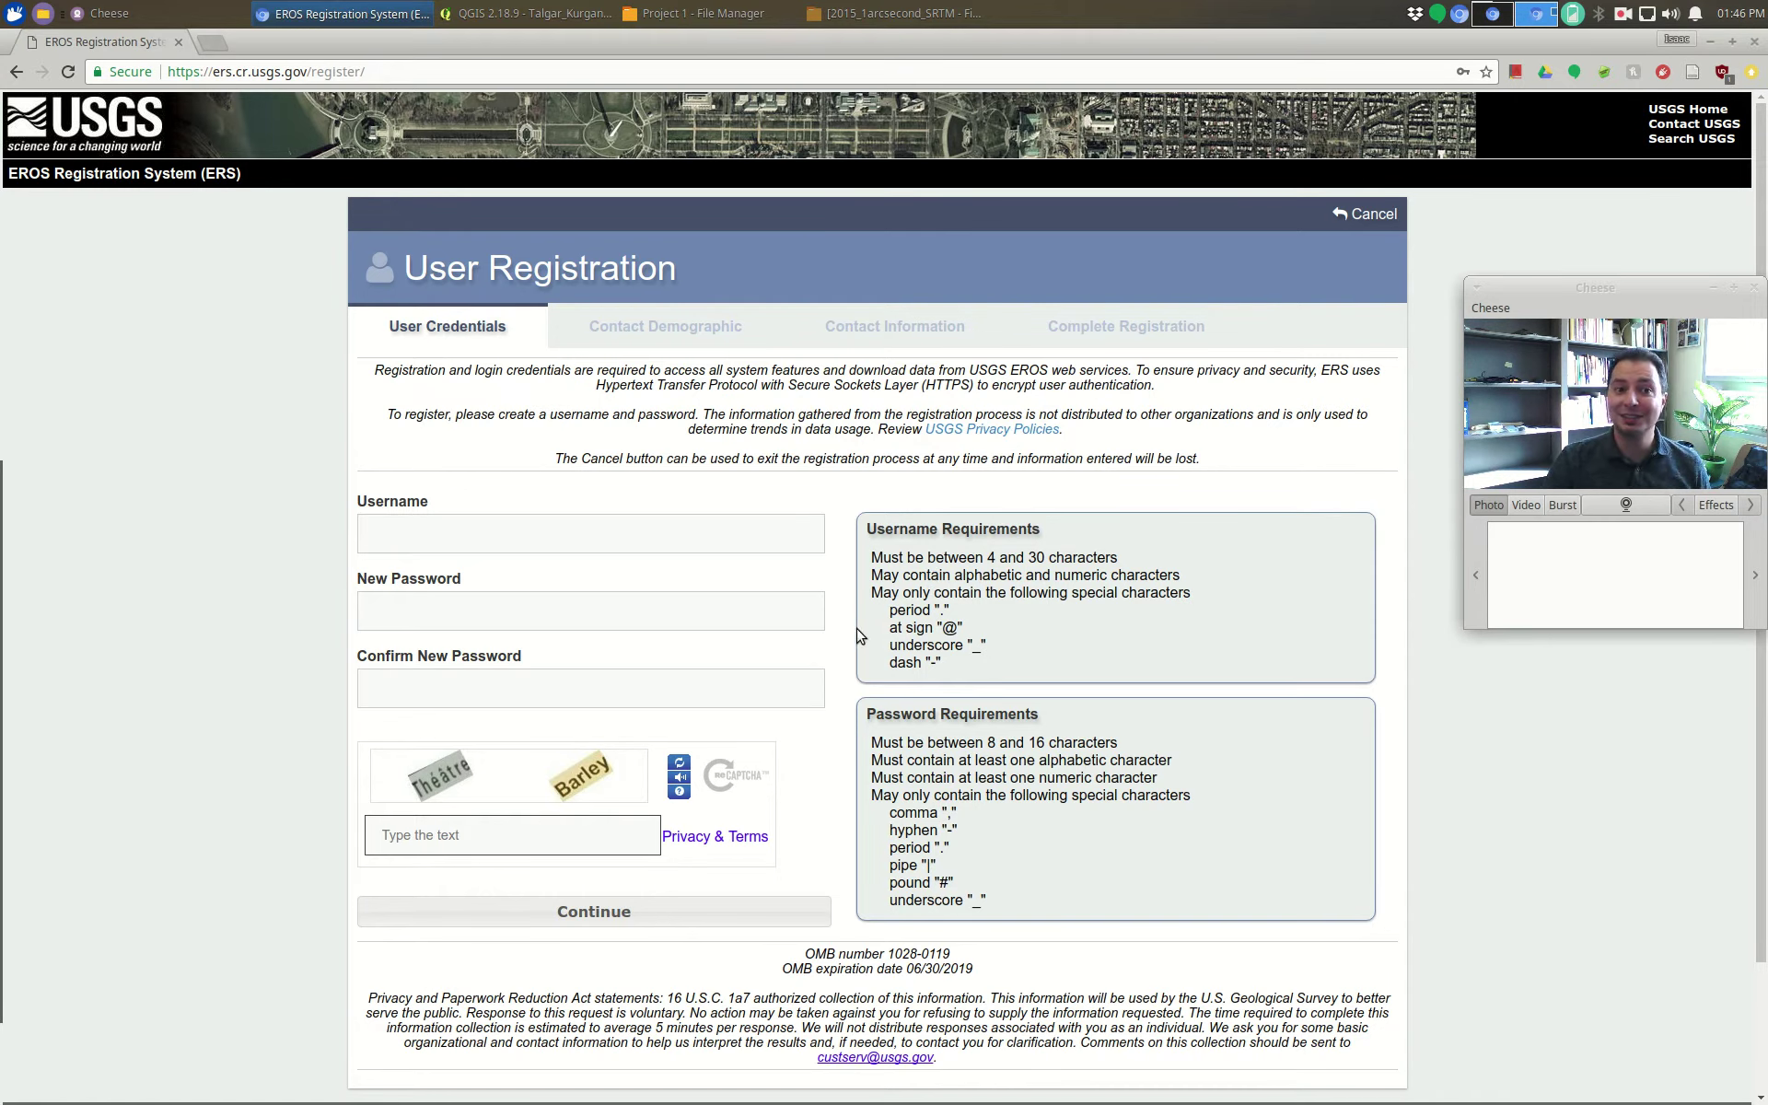
{"action": "left_click", "coordinate": [17, 72]}
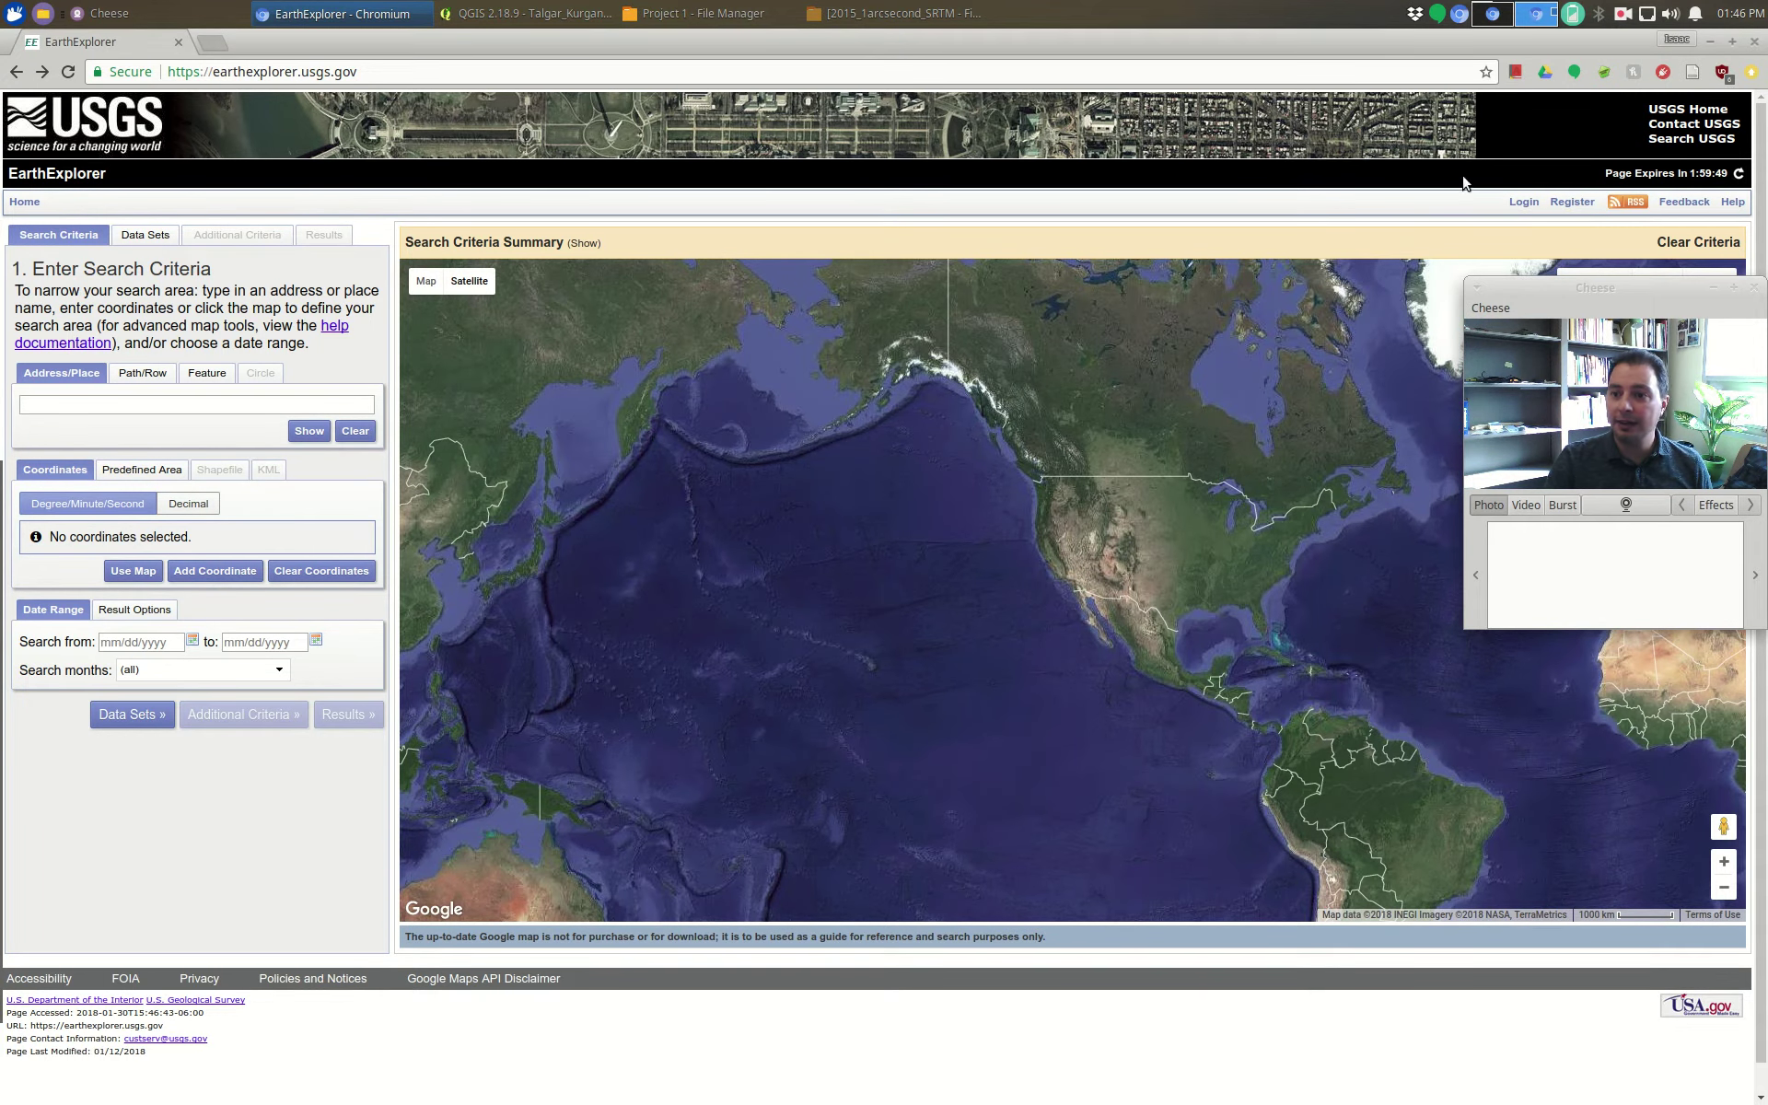
- Sign in to the USGS account with the prefilled username and password
{"action": "left_click", "coordinate": [1520, 207]}
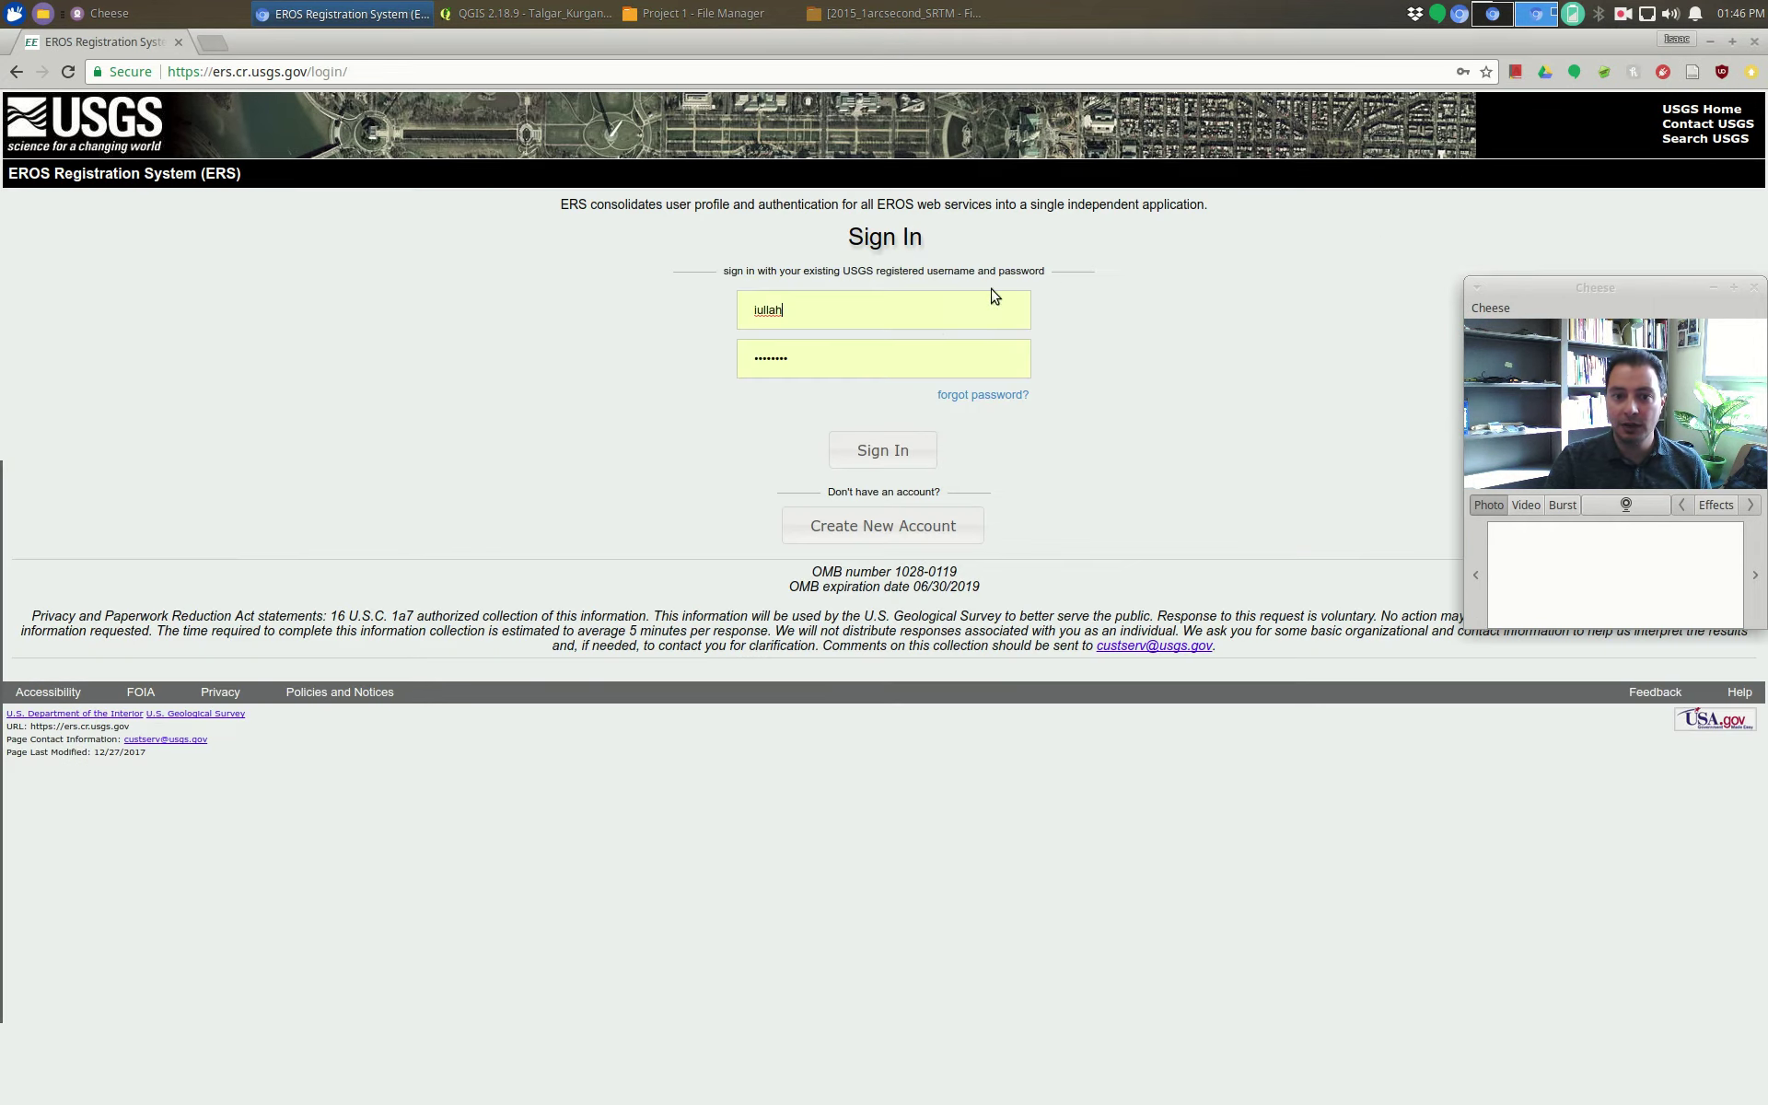
{"action": "left_click", "coordinate": [916, 465]}
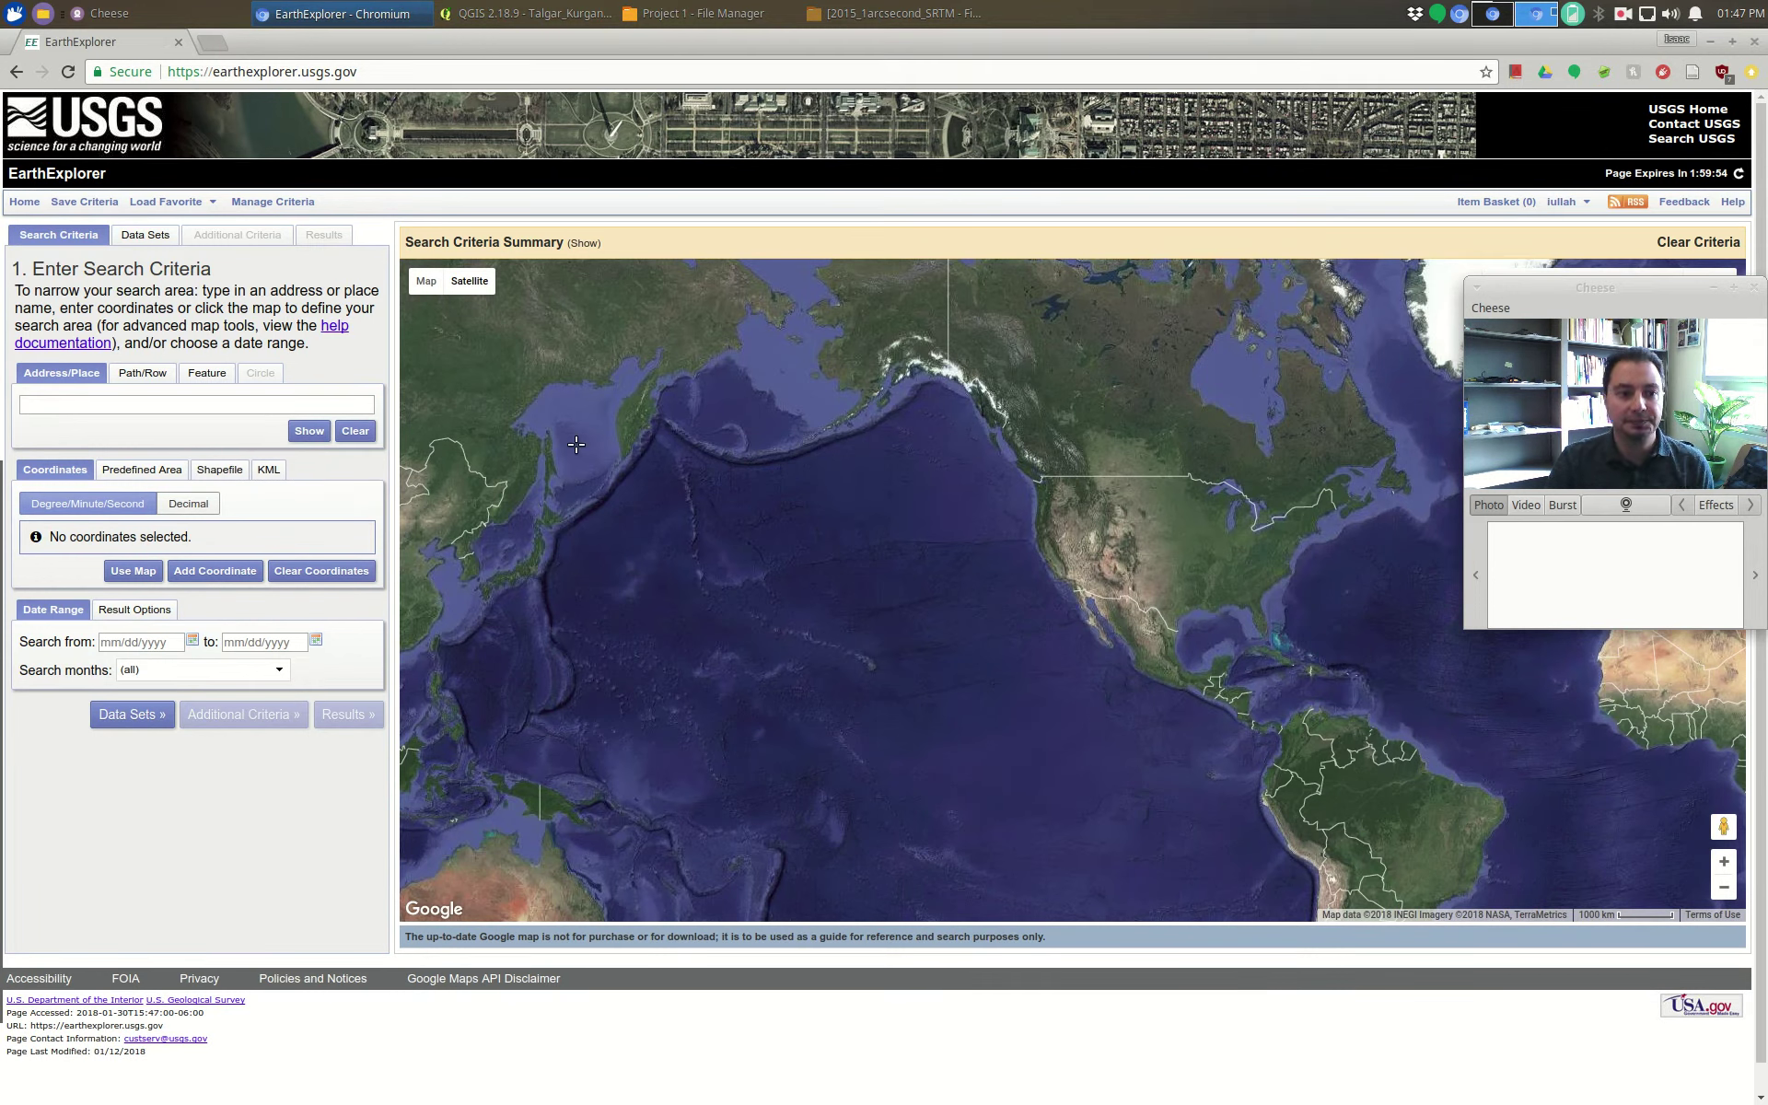
{"action": "left_click_drag", "start_coordinate": [1649, 288], "coordinate": [200, 782]}
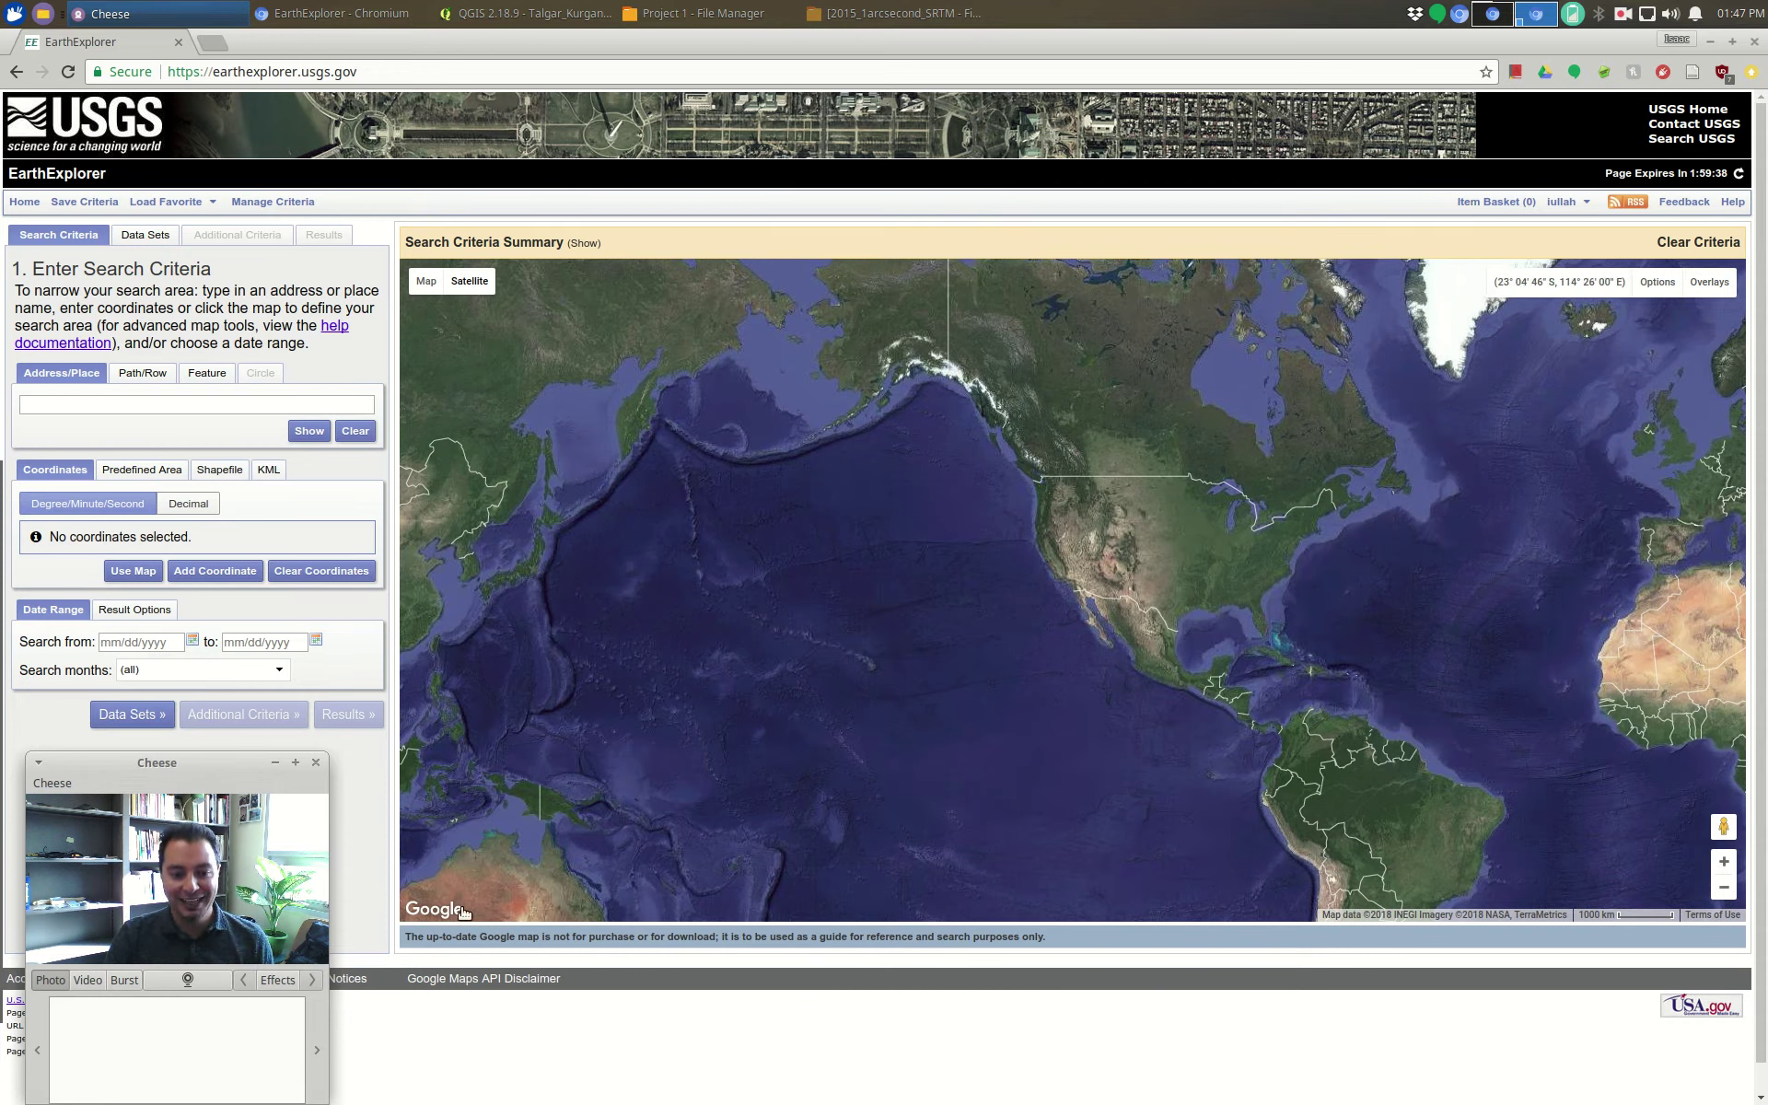
- Bring Kazakhstan into view on the satellite search map and check the location of the survey project in QGIS
{"action": "left_click_drag", "start_coordinate": [1294, 562], "coordinate": [852, 489]}
{"action": "left_click_drag", "start_coordinate": [1349, 482], "coordinate": [1169, 533]}
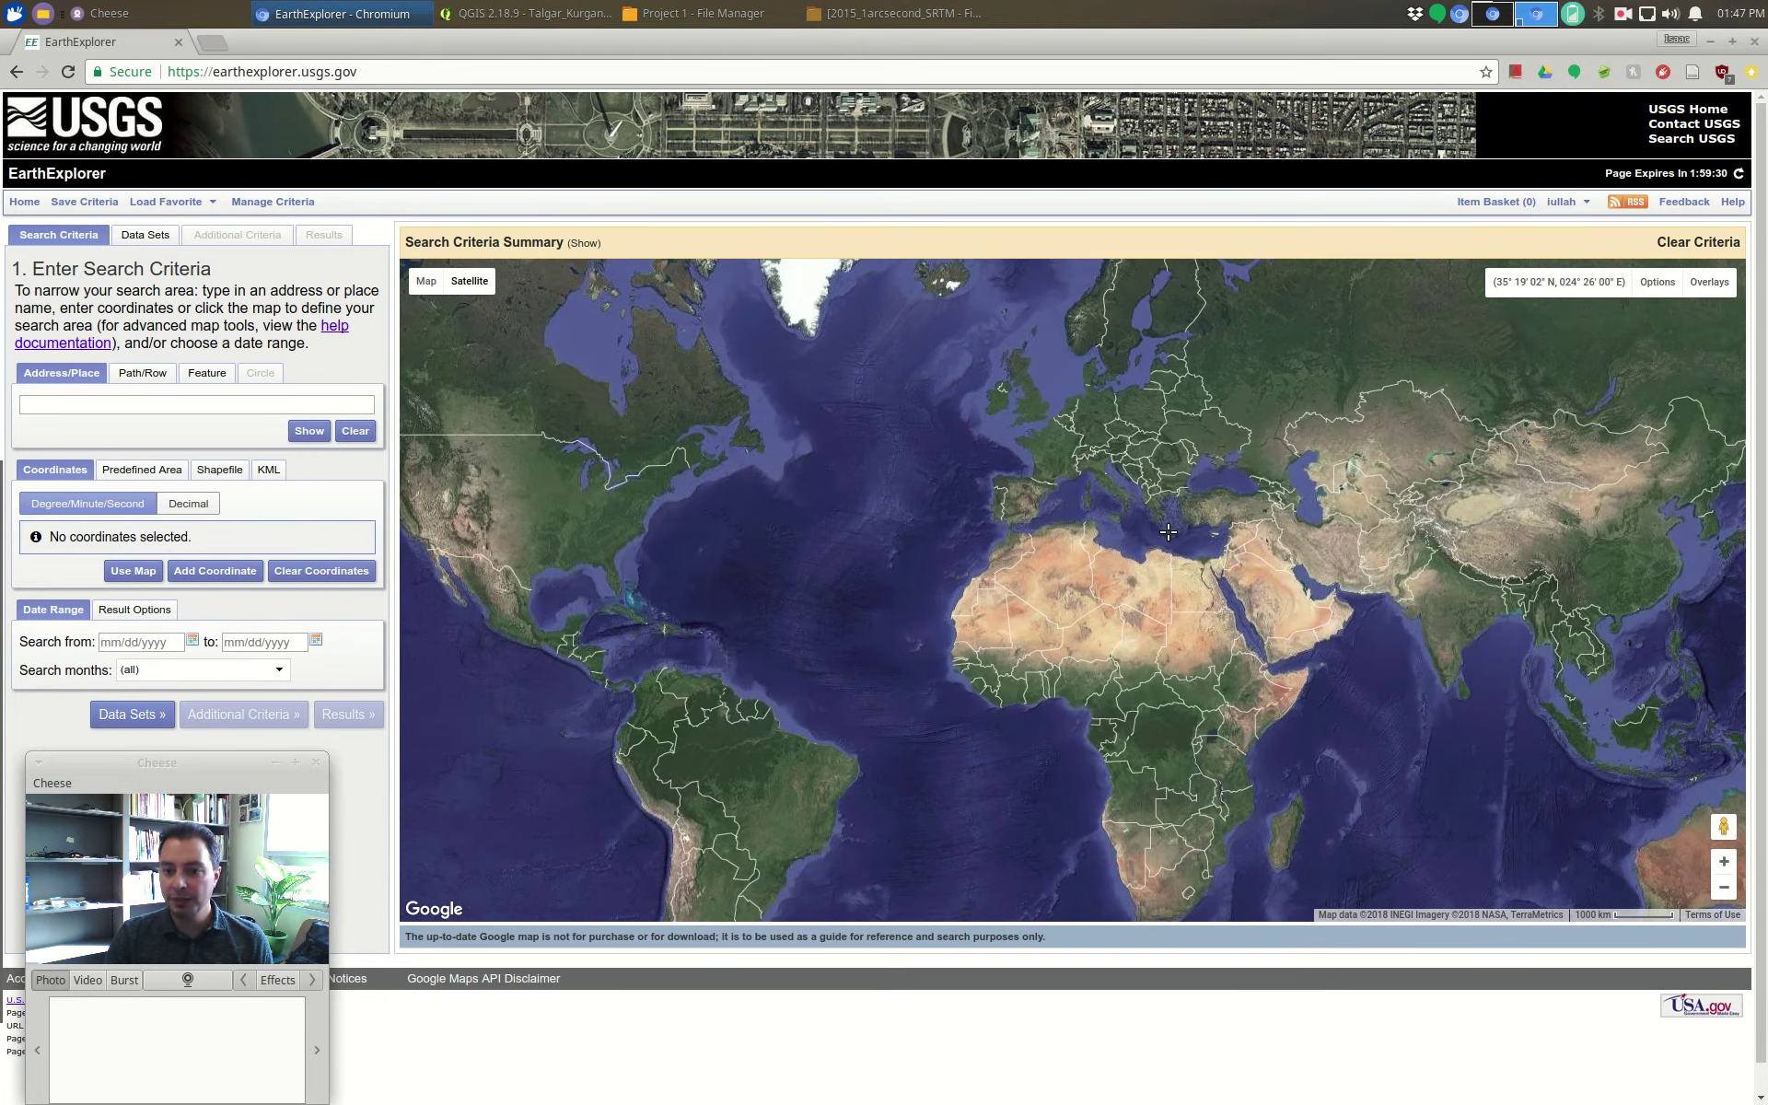
{"action": "scroll", "coordinate": [1167, 531], "scroll_direction": "up", "scroll_amount": 1}
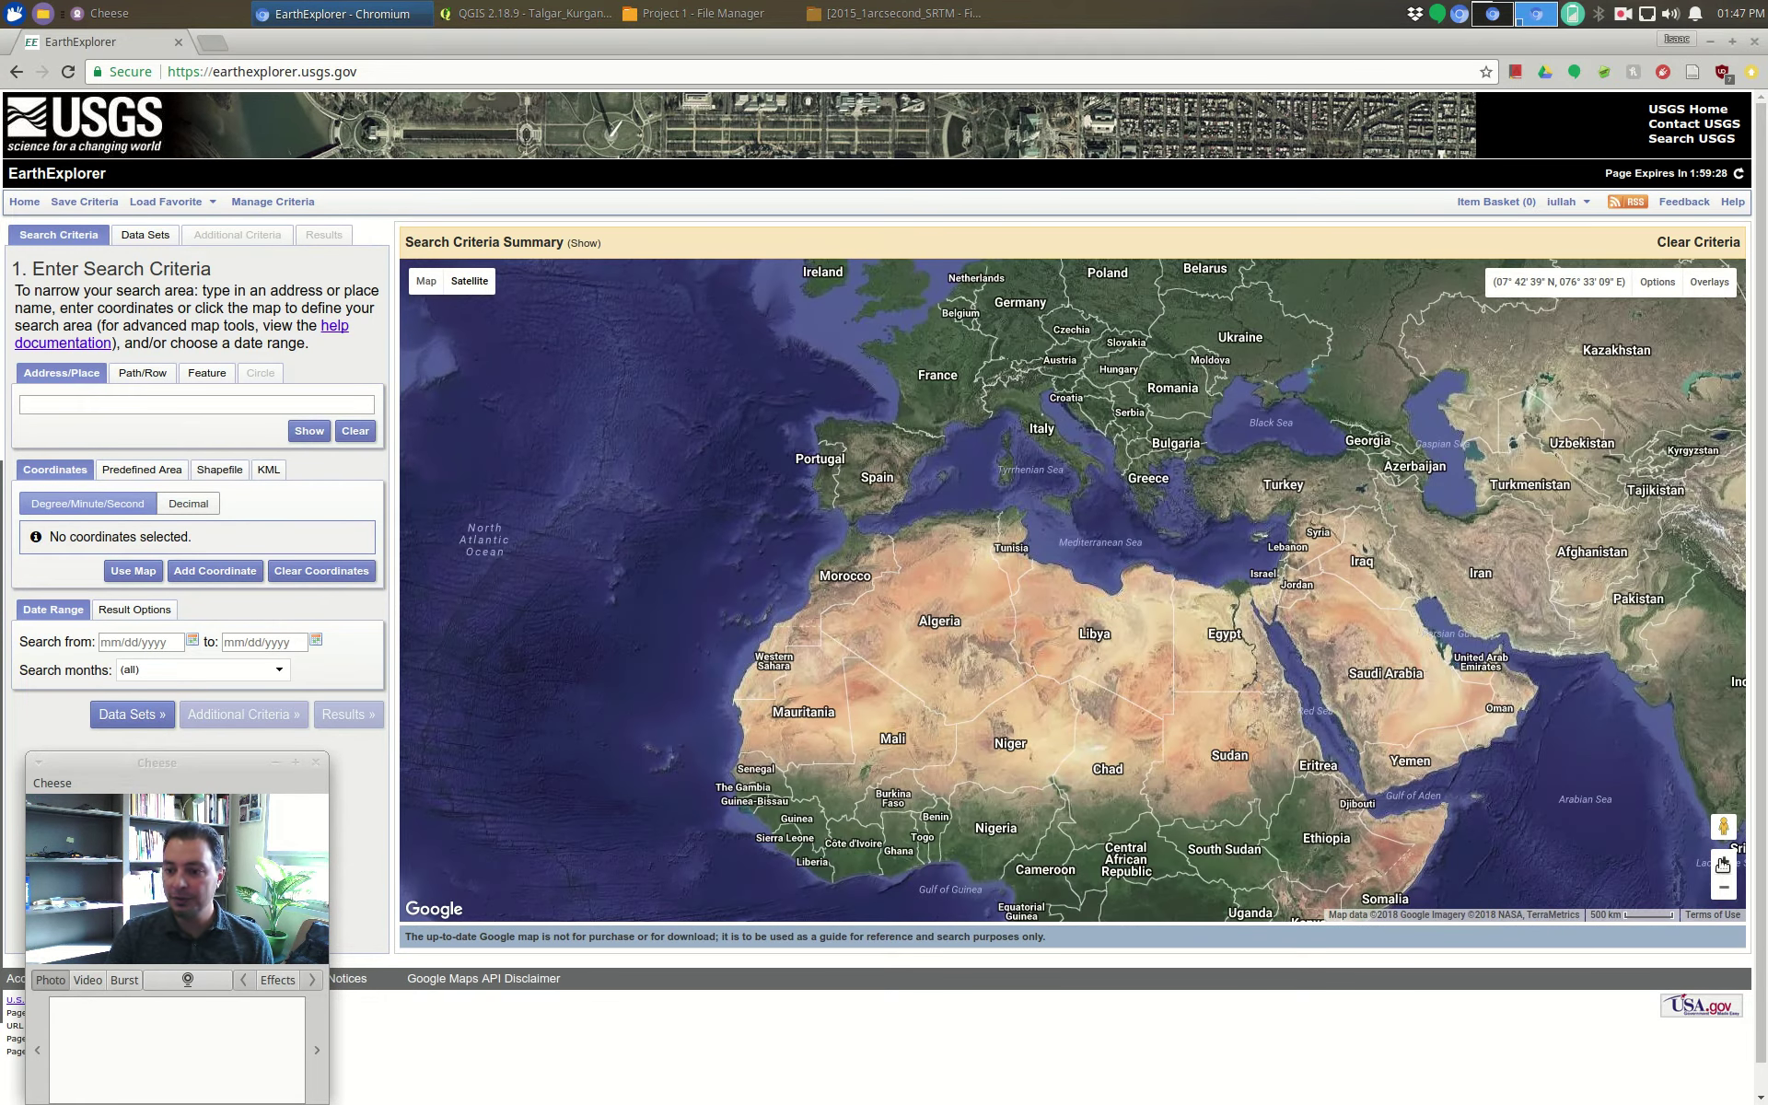
{"action": "left_click_drag", "start_coordinate": [1378, 466], "coordinate": [838, 616]}
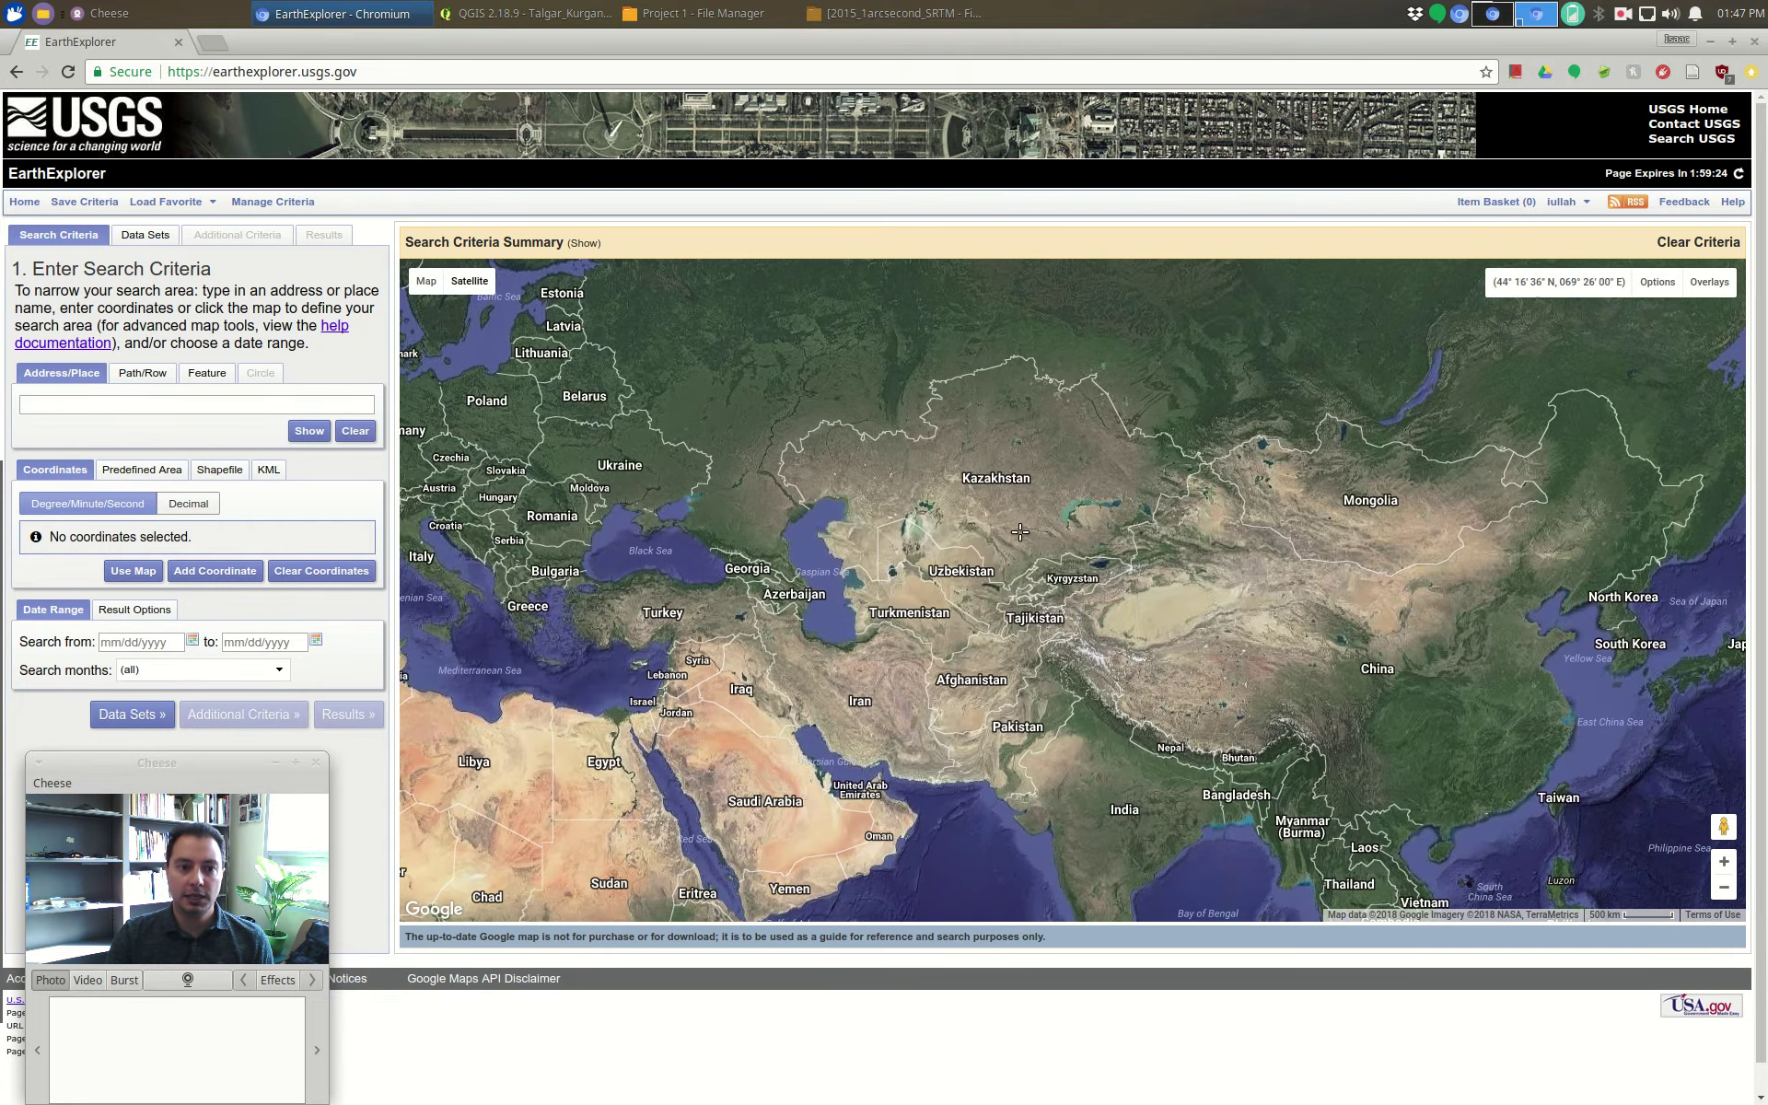
{"action": "left_click", "coordinate": [426, 284]}
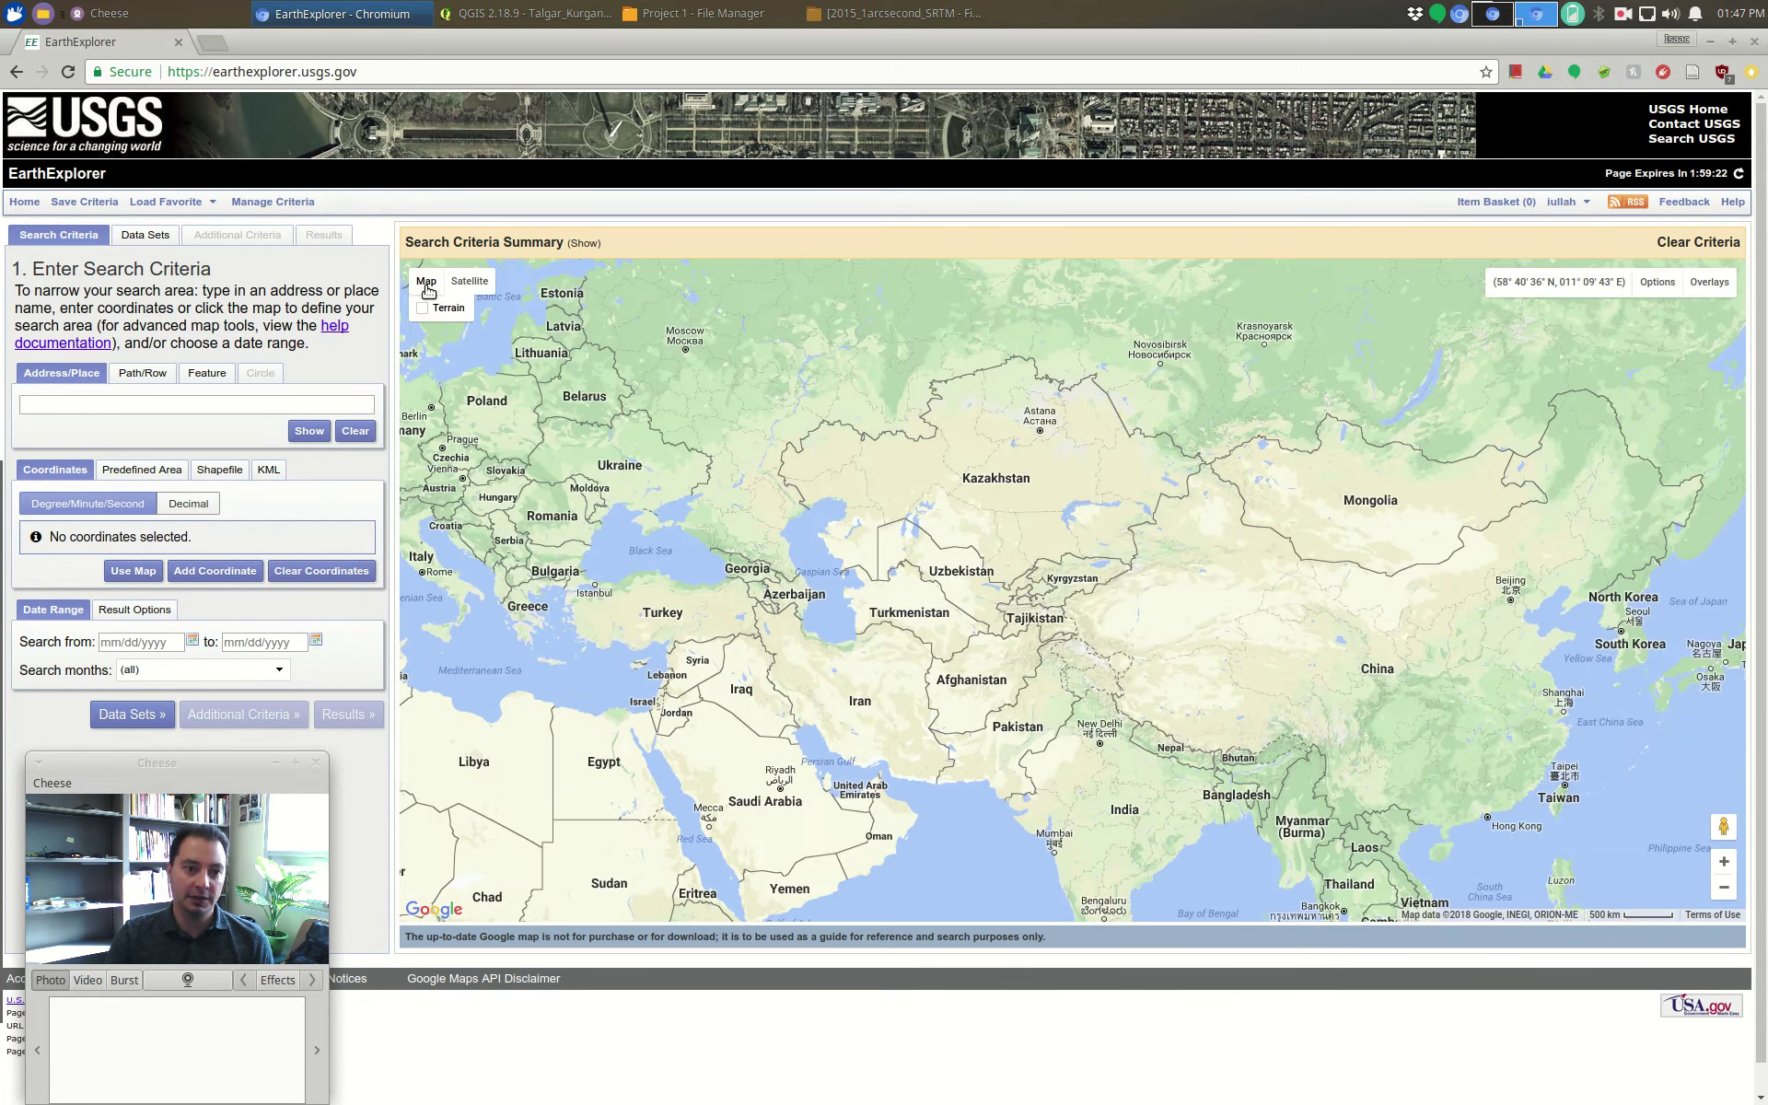
{"action": "left_click", "coordinate": [470, 282]}
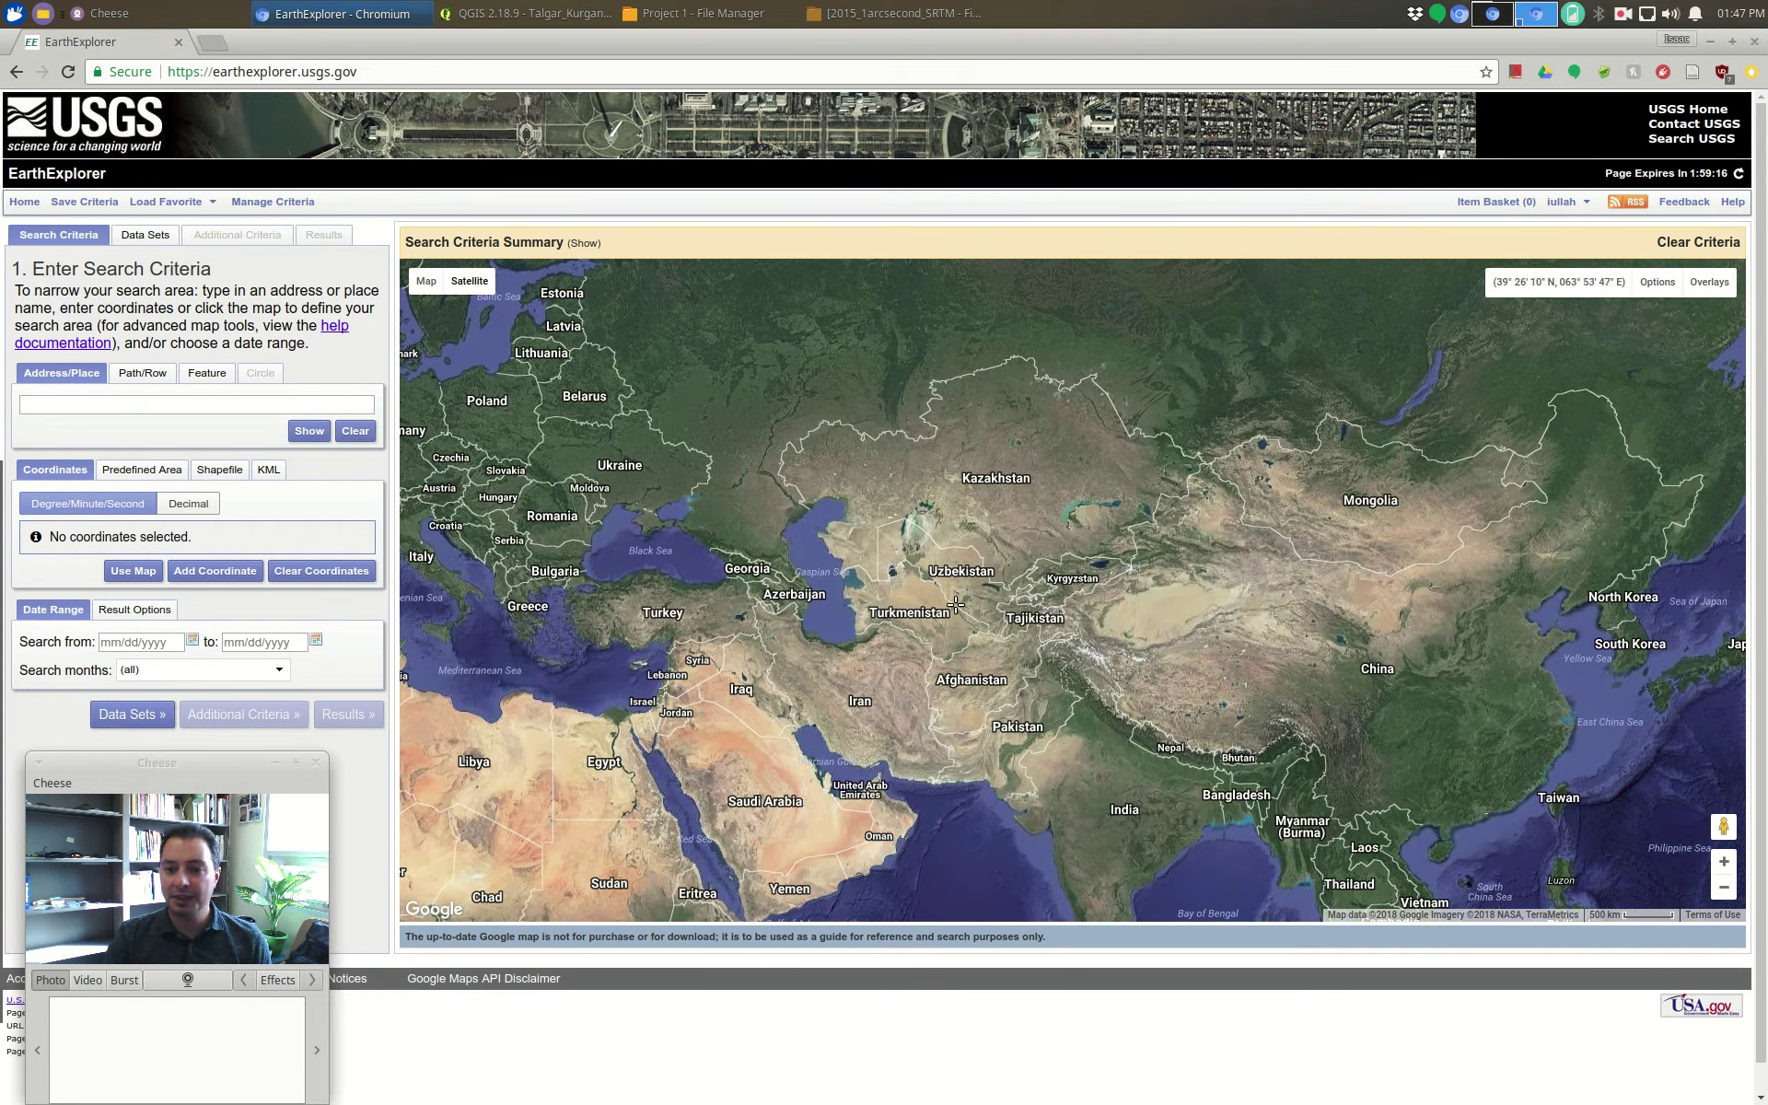
{"action": "left_click_drag", "start_coordinate": [1436, 525], "coordinate": [1499, 486]}
{"action": "left_click_drag", "start_coordinate": [1292, 397], "coordinate": [1019, 528]}
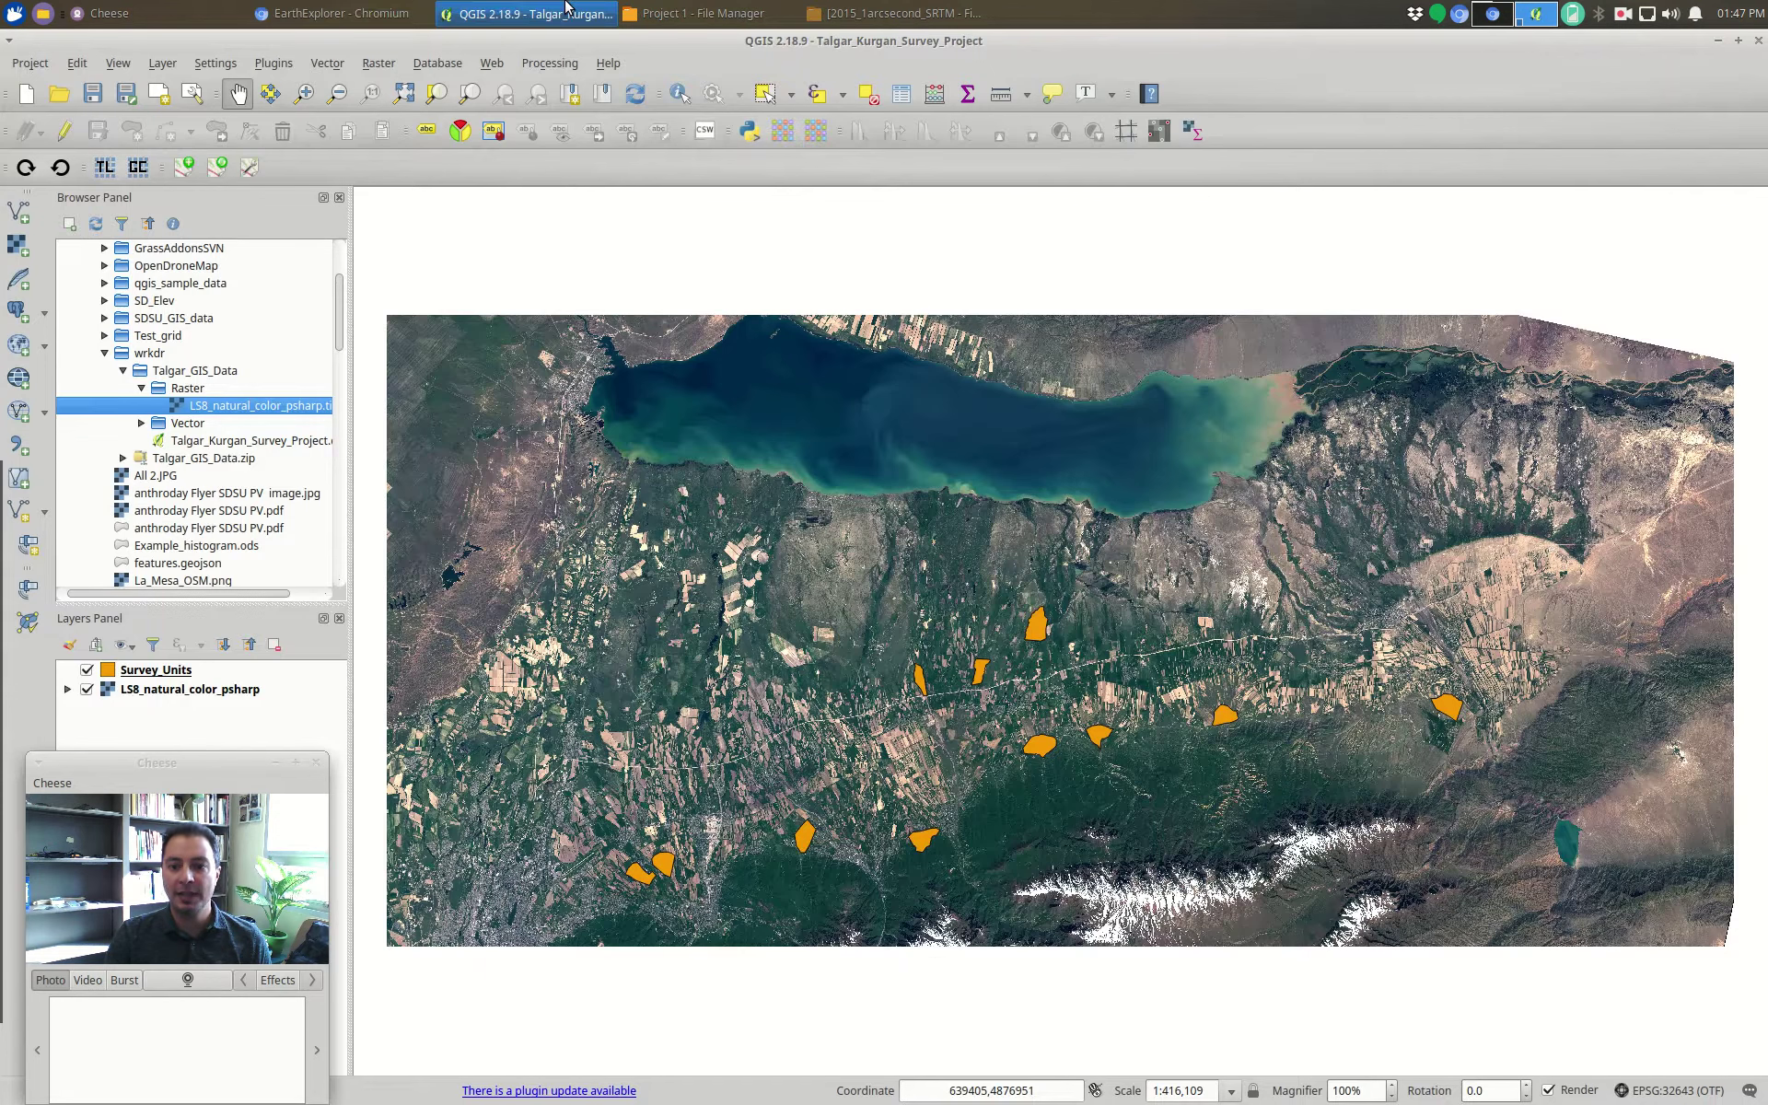
{"action": "left_click", "coordinate": [525, 13]}
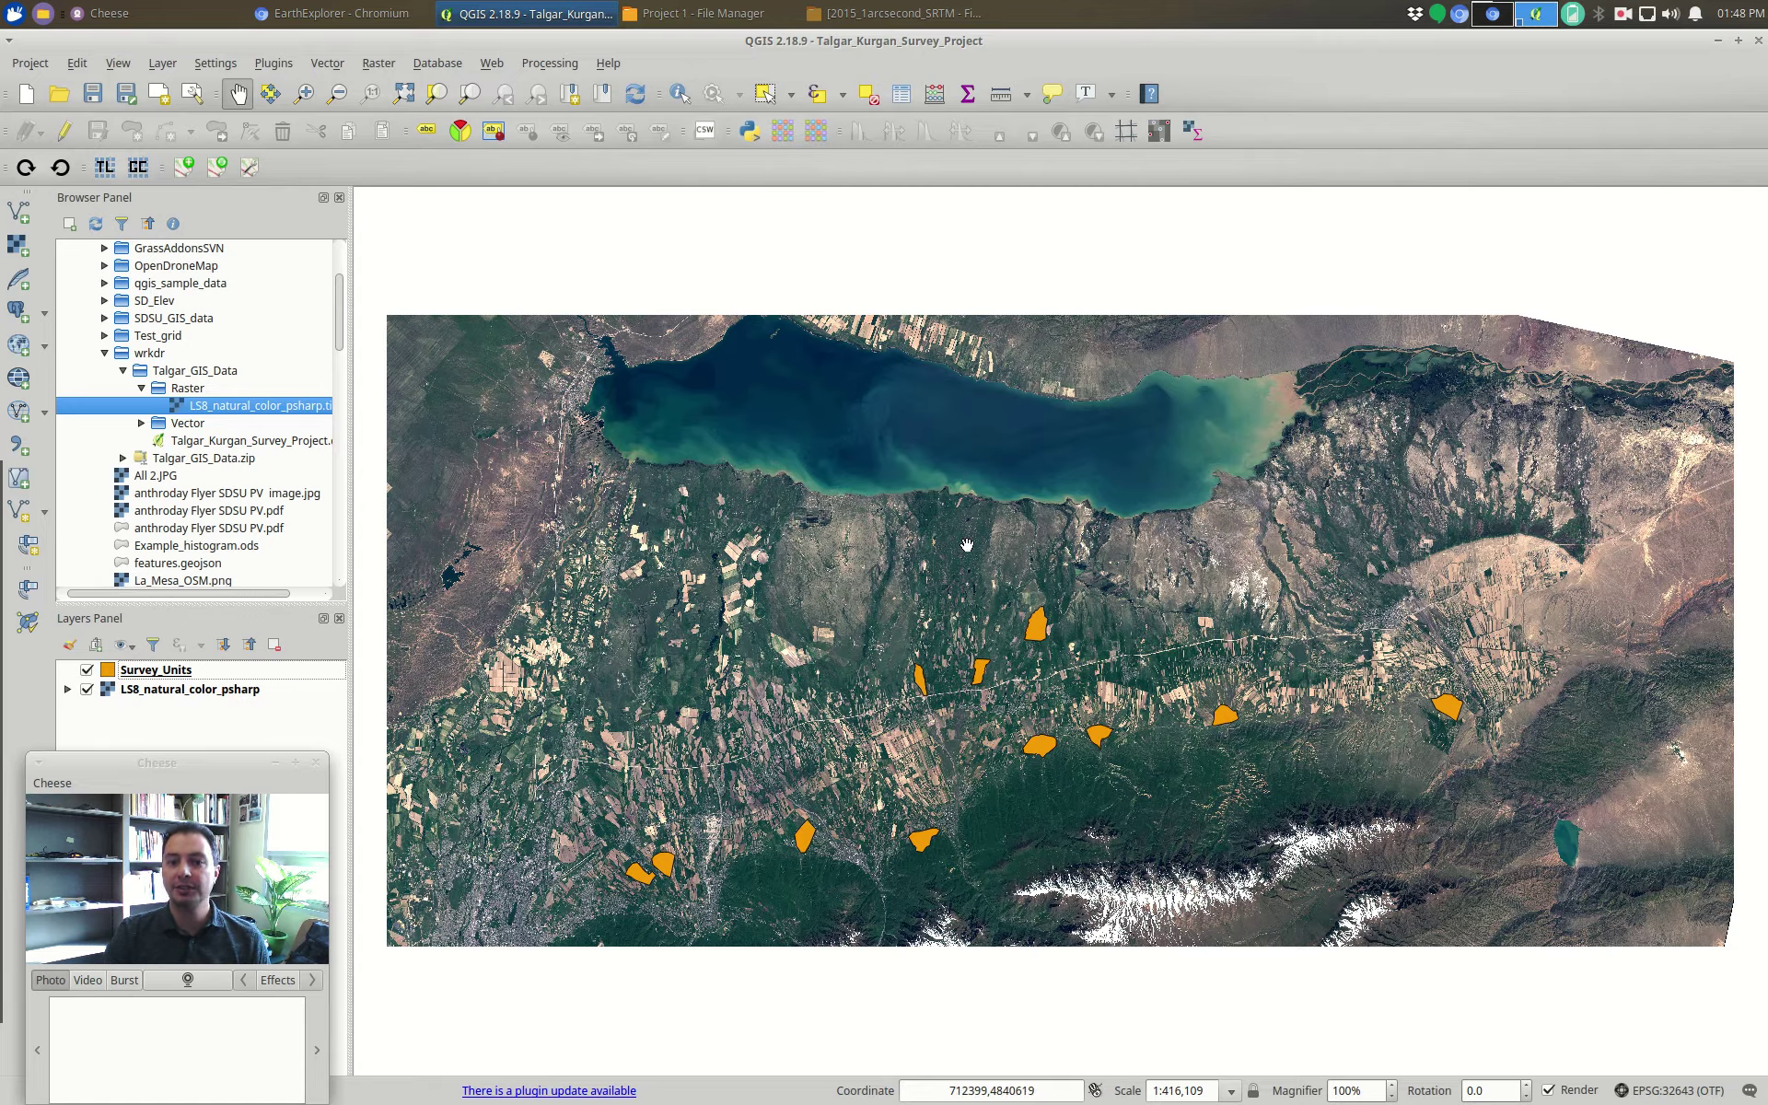
{"action": "left_click", "coordinate": [358, 7]}
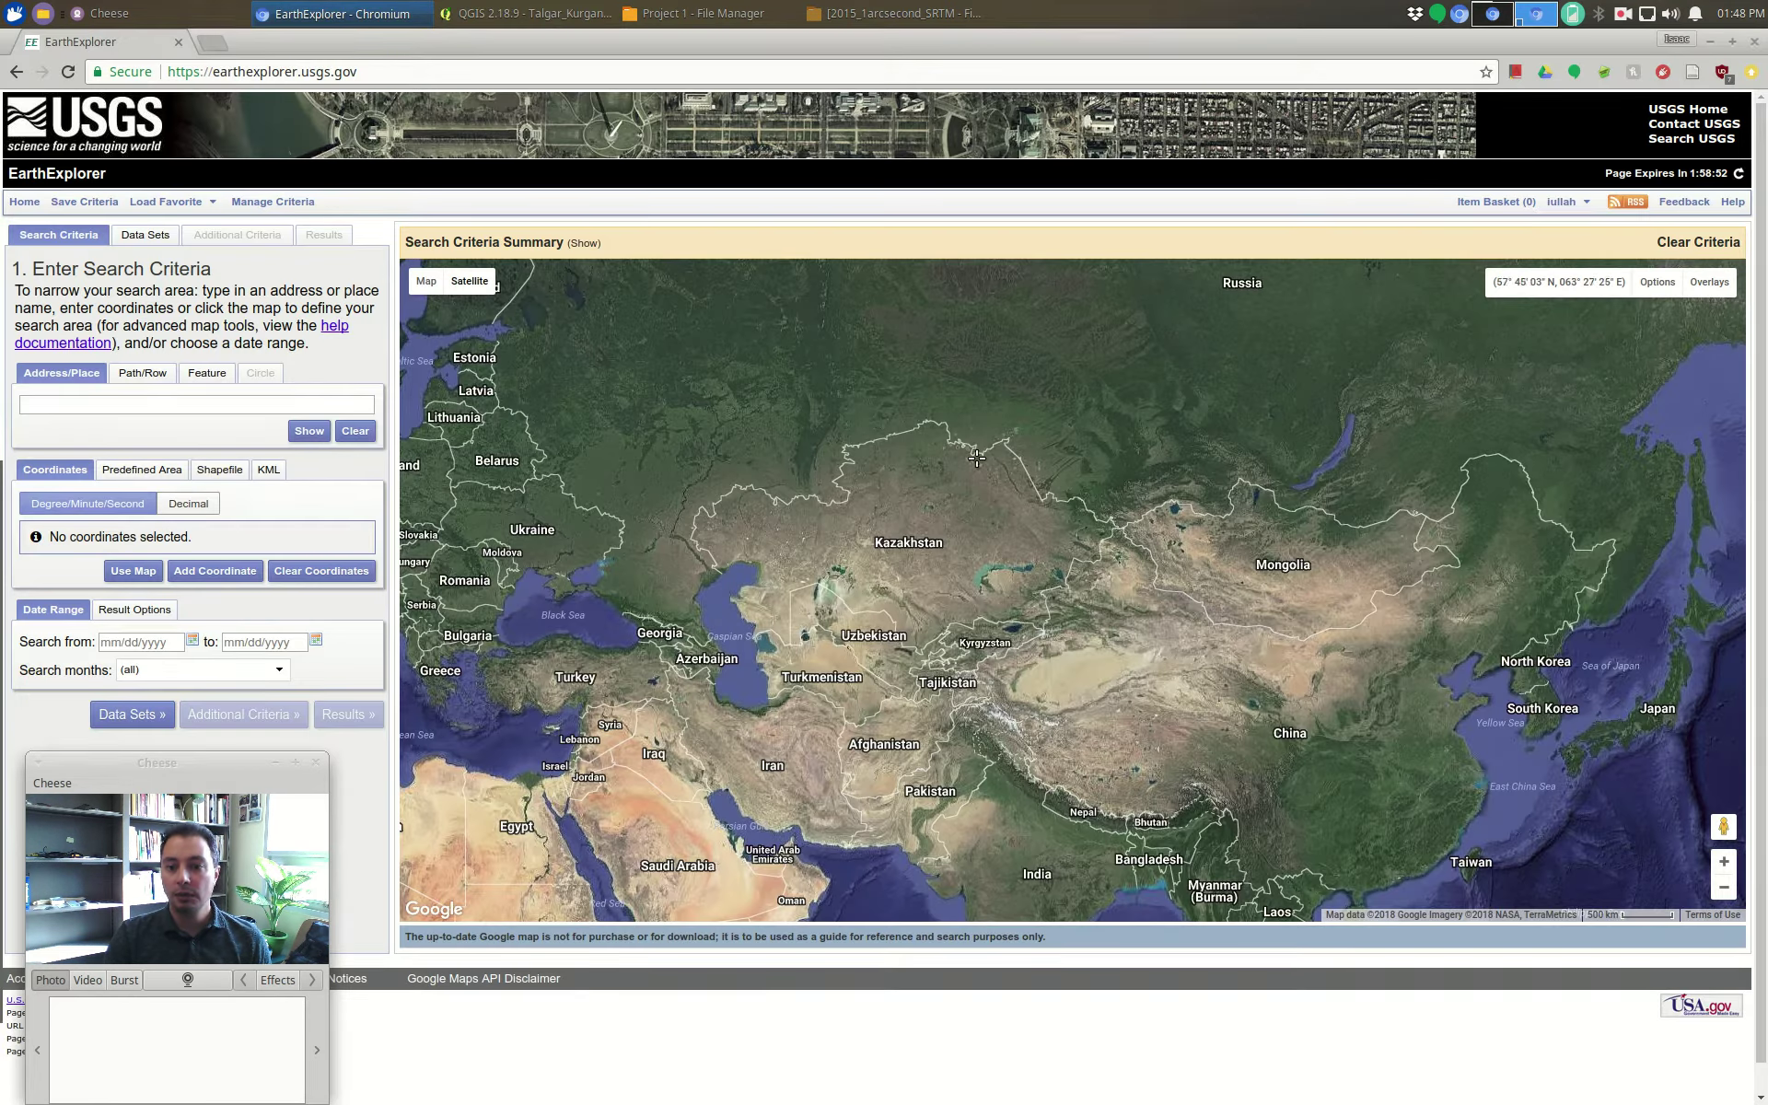
- Frame the Kapshagay Reservoir and the land south of it near Almaty on the EarthExplorer map
{"action": "scroll", "coordinate": [1013, 612], "scroll_direction": "up", "scroll_amount": 1}
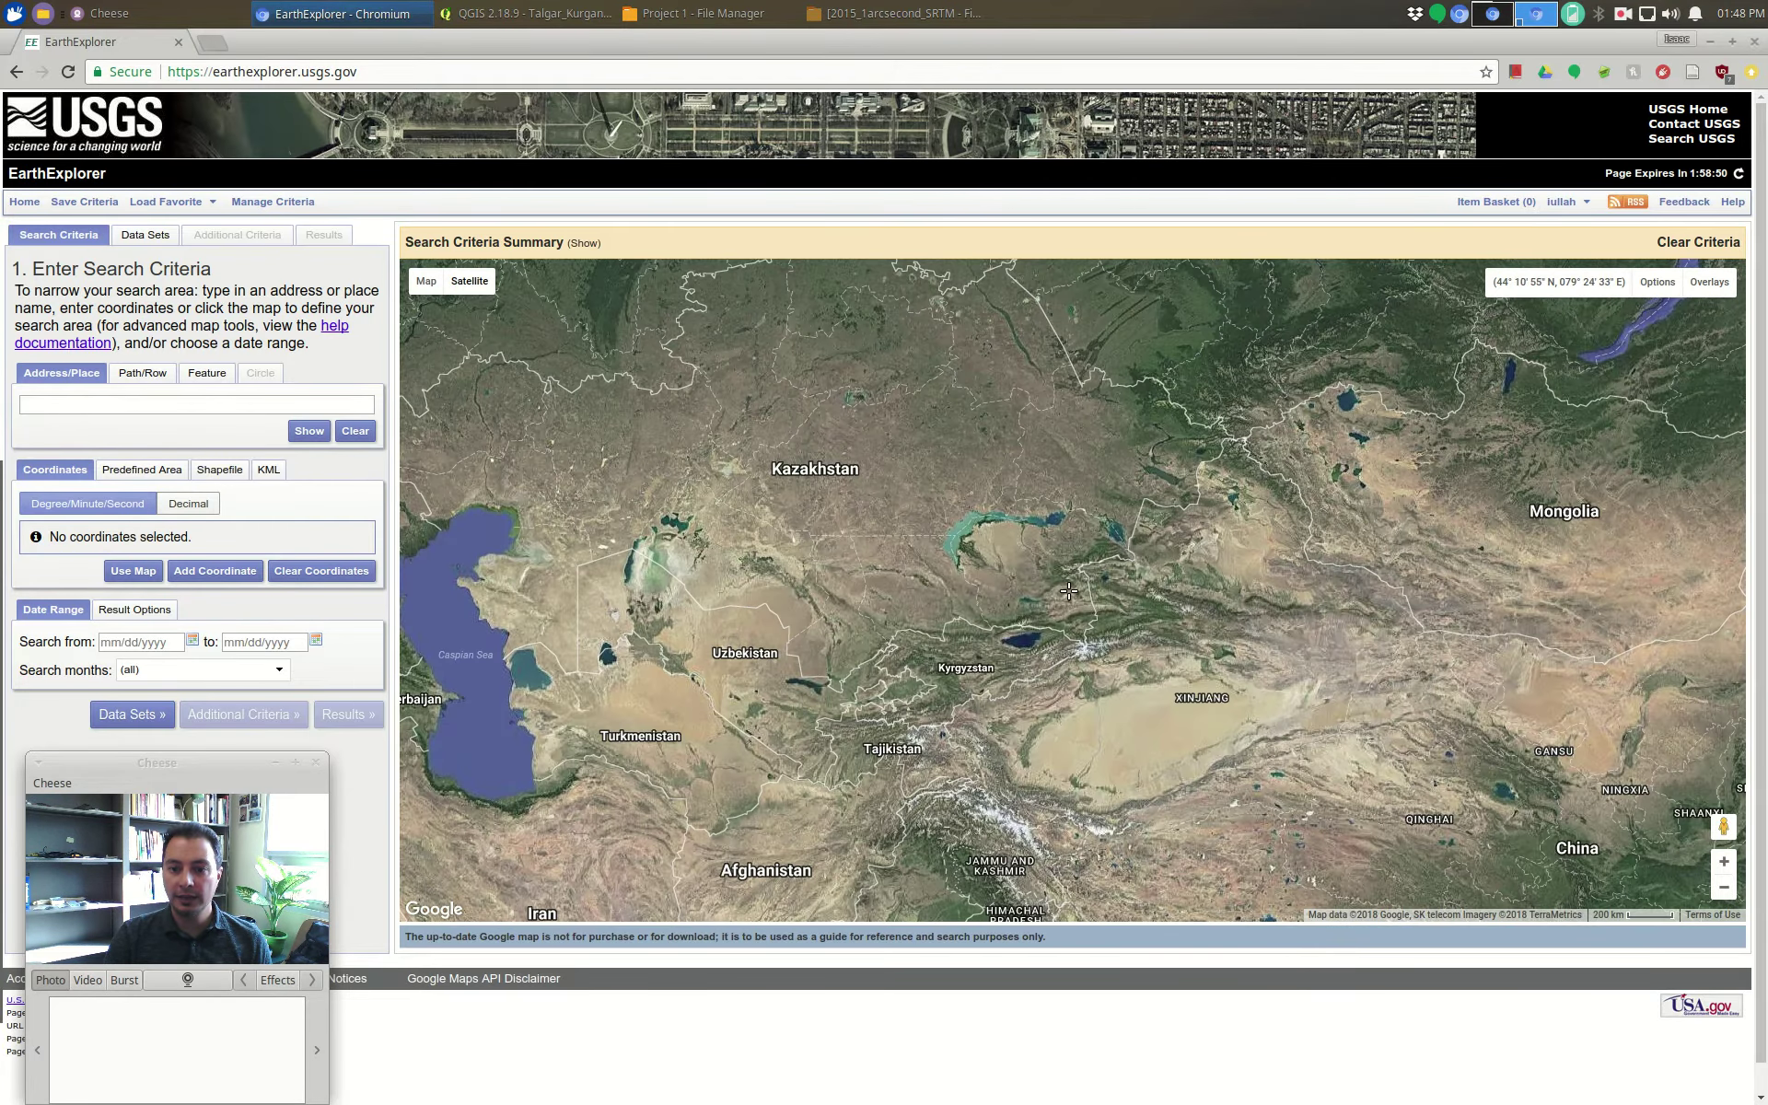
{"action": "scroll", "coordinate": [1054, 596], "scroll_direction": "up", "scroll_amount": 1}
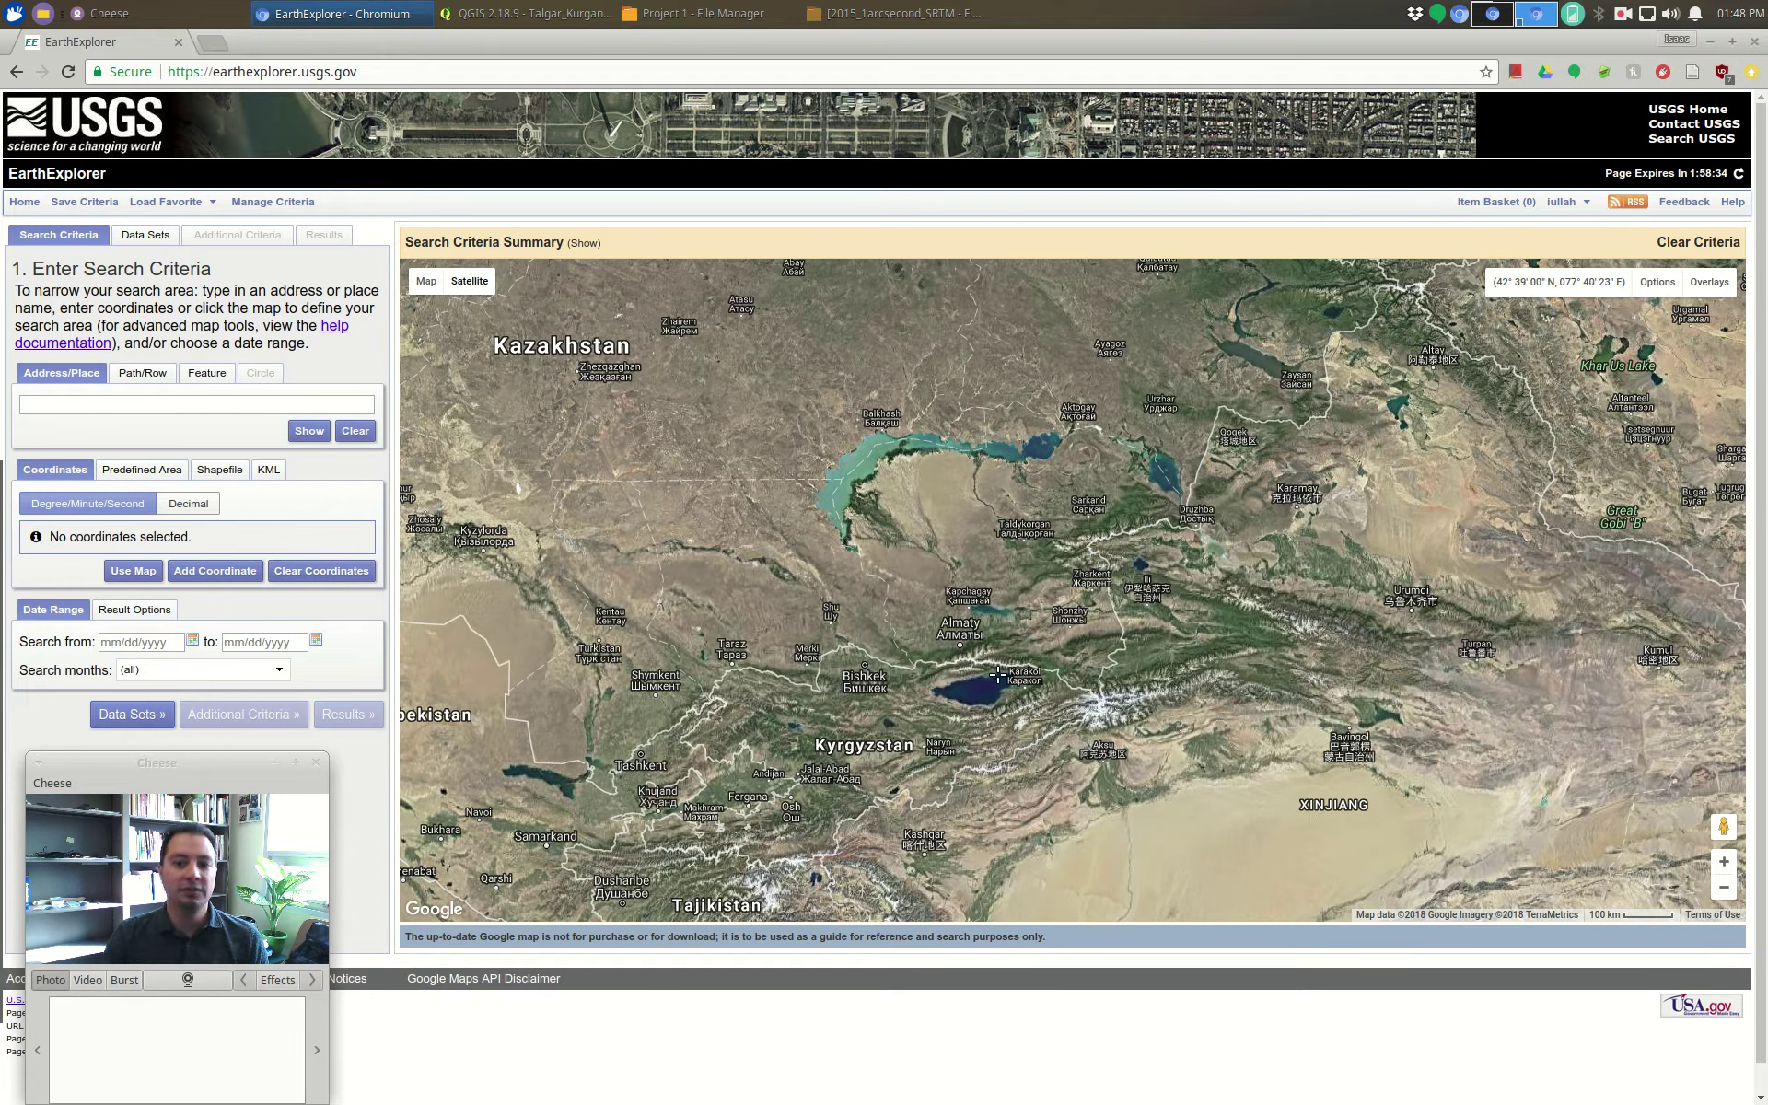
{"action": "left_click_drag", "start_coordinate": [1059, 557], "coordinate": [966, 656]}
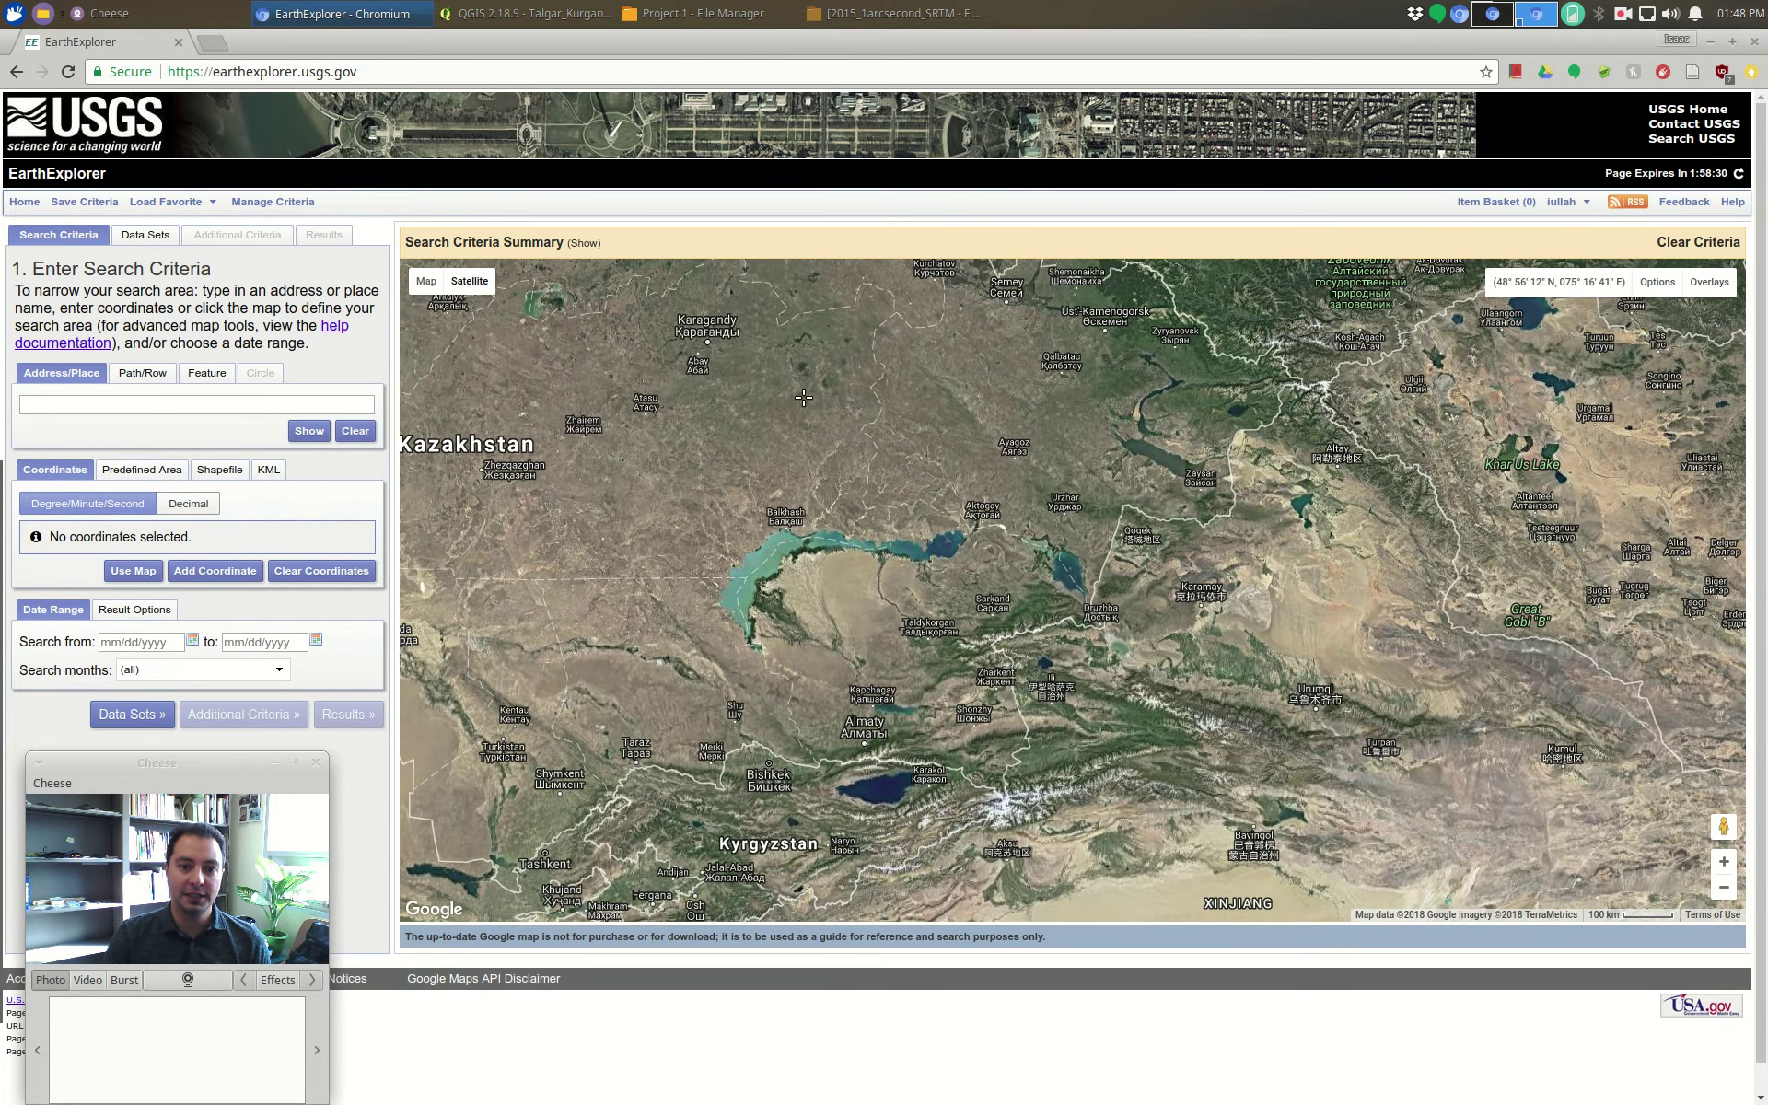
{"action": "left_click_drag", "start_coordinate": [876, 408], "coordinate": [730, 313]}
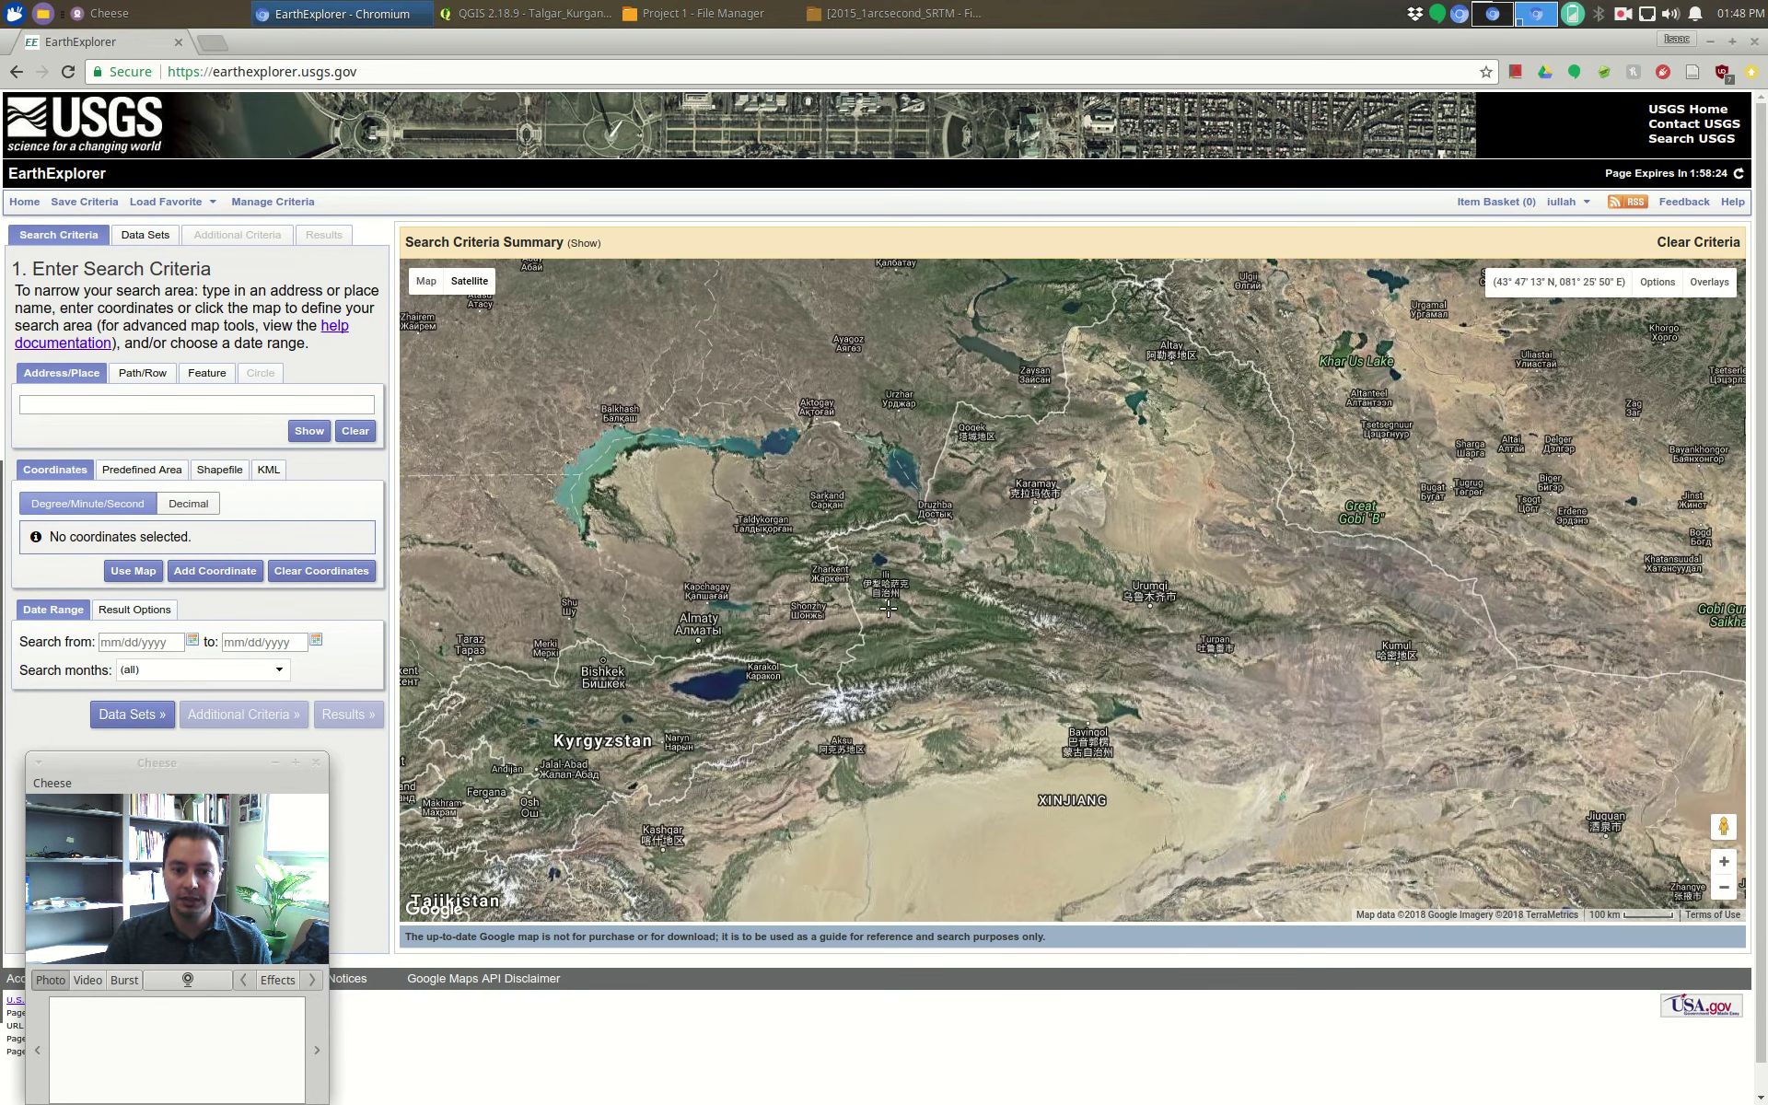
{"action": "left_click_drag", "start_coordinate": [717, 498], "coordinate": [866, 535]}
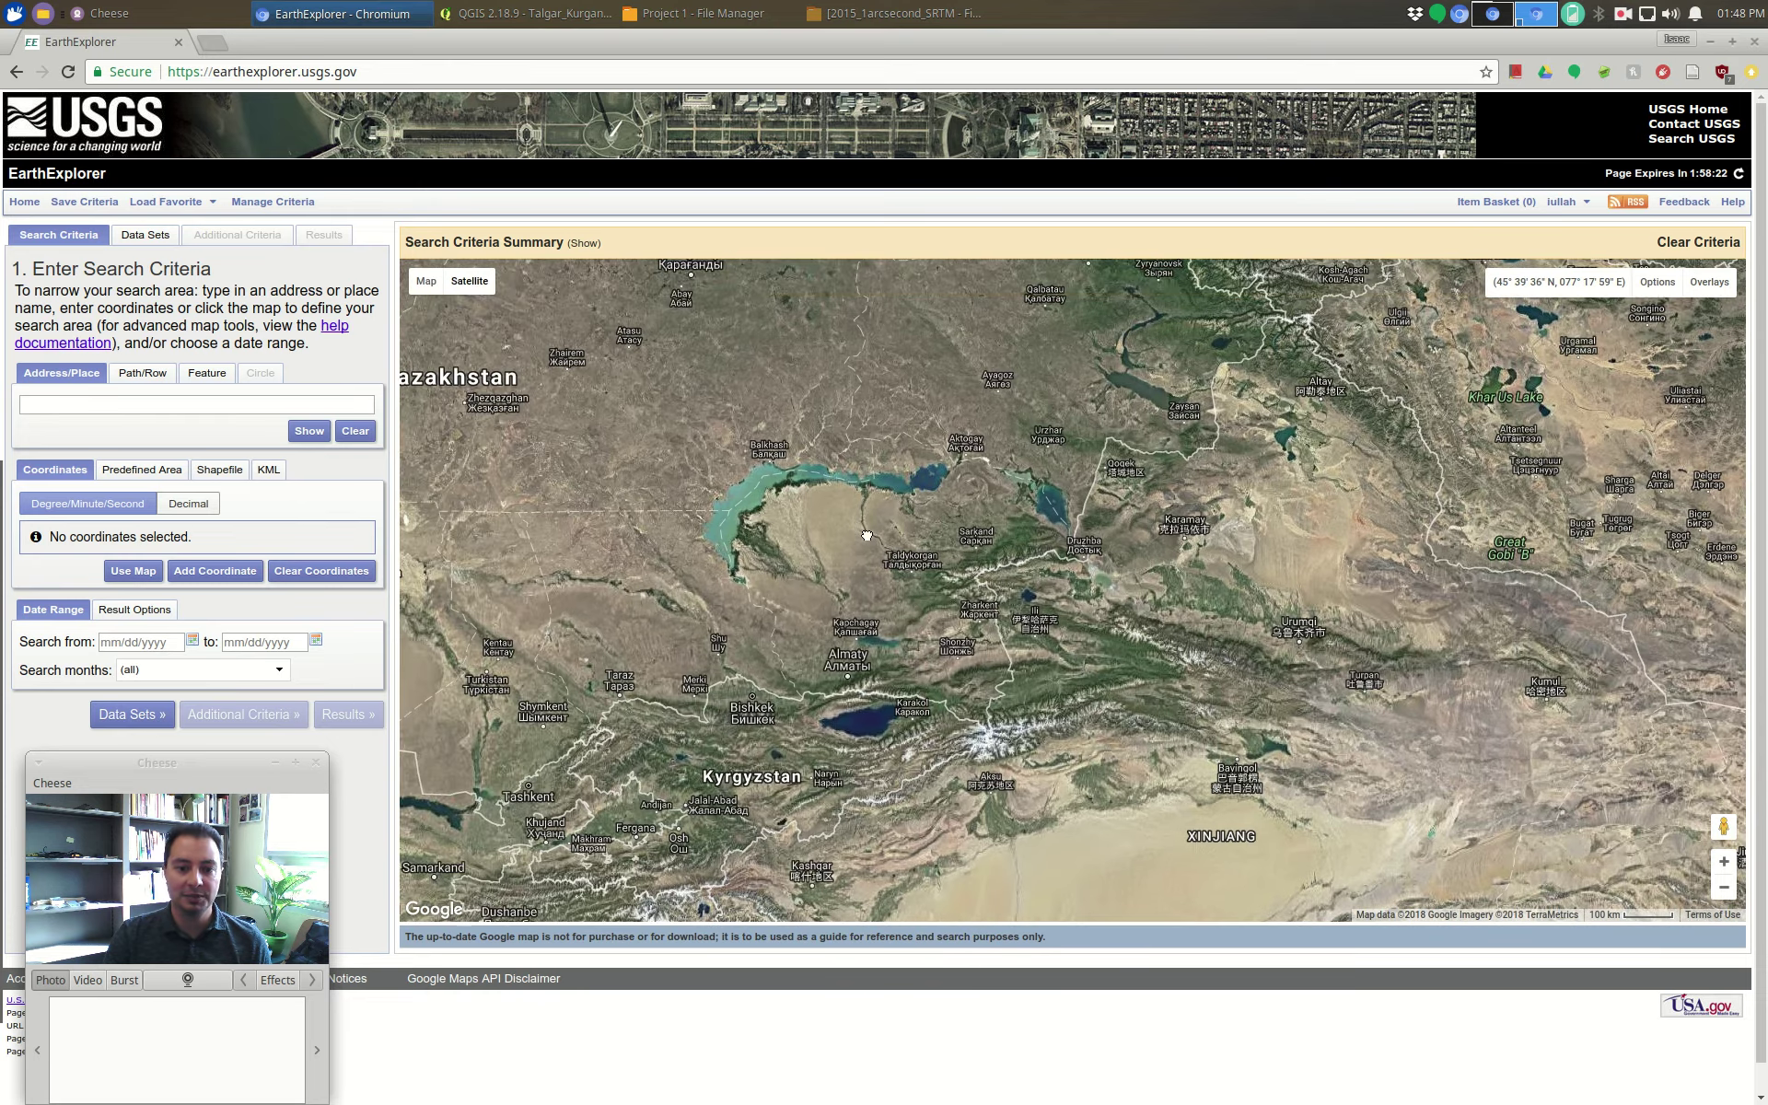
{"action": "scroll", "coordinate": [917, 667], "scroll_direction": "up", "scroll_amount": 2}
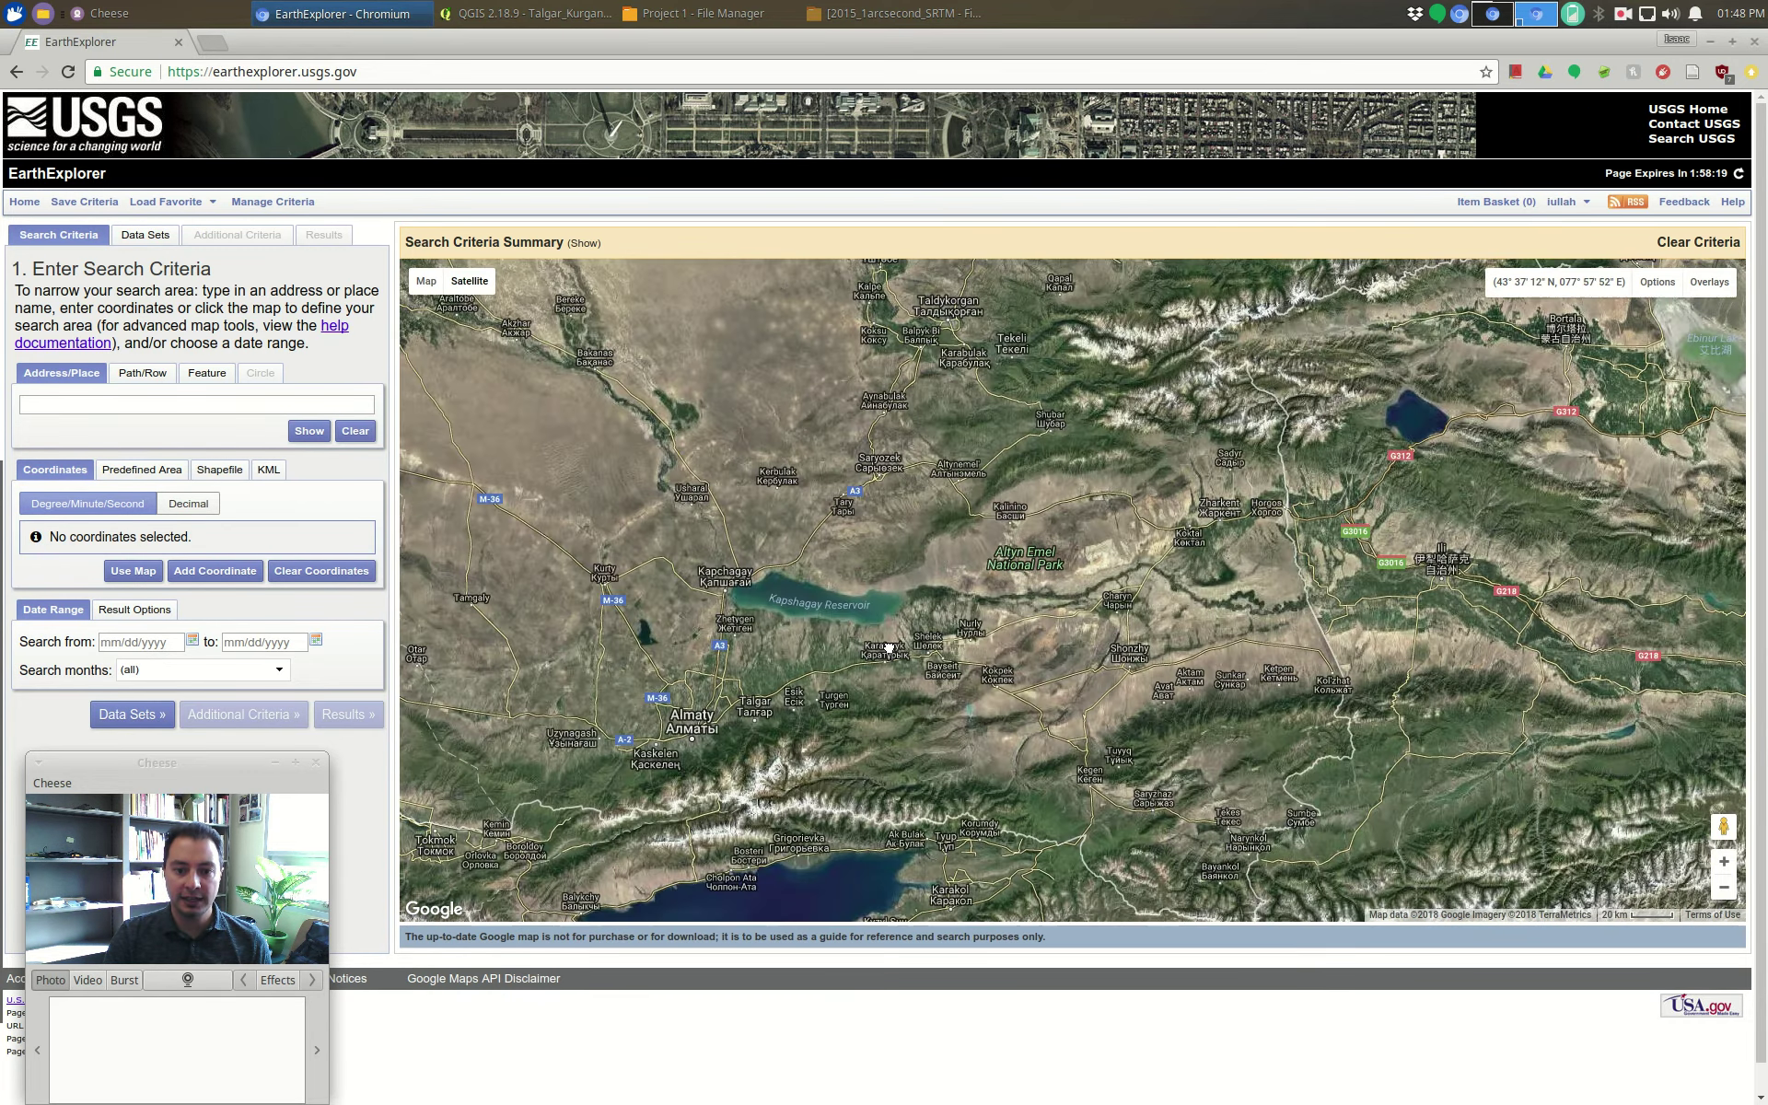
{"action": "left_click_drag", "start_coordinate": [797, 603], "coordinate": [883, 610]}
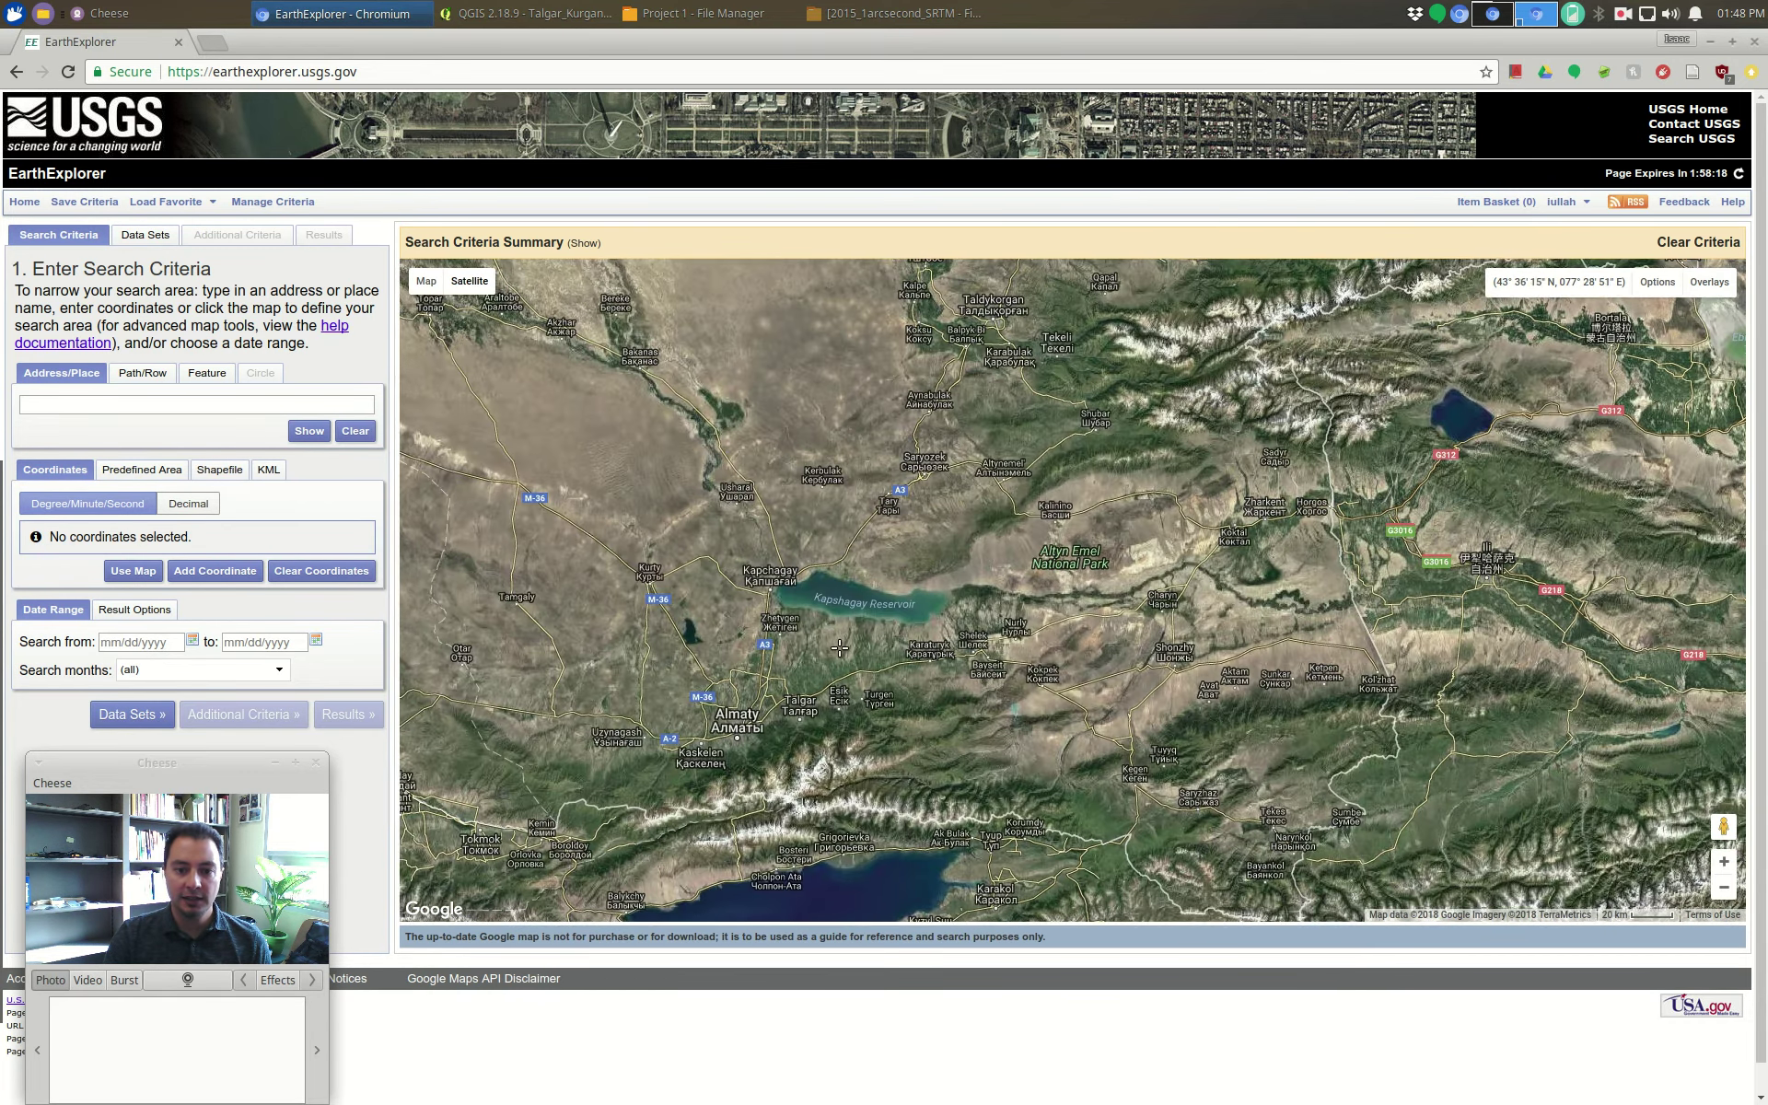
{"action": "scroll", "coordinate": [882, 611], "scroll_direction": "up", "scroll_amount": 1}
{"action": "scroll", "coordinate": [882, 610], "scroll_direction": "up", "scroll_amount": 1}
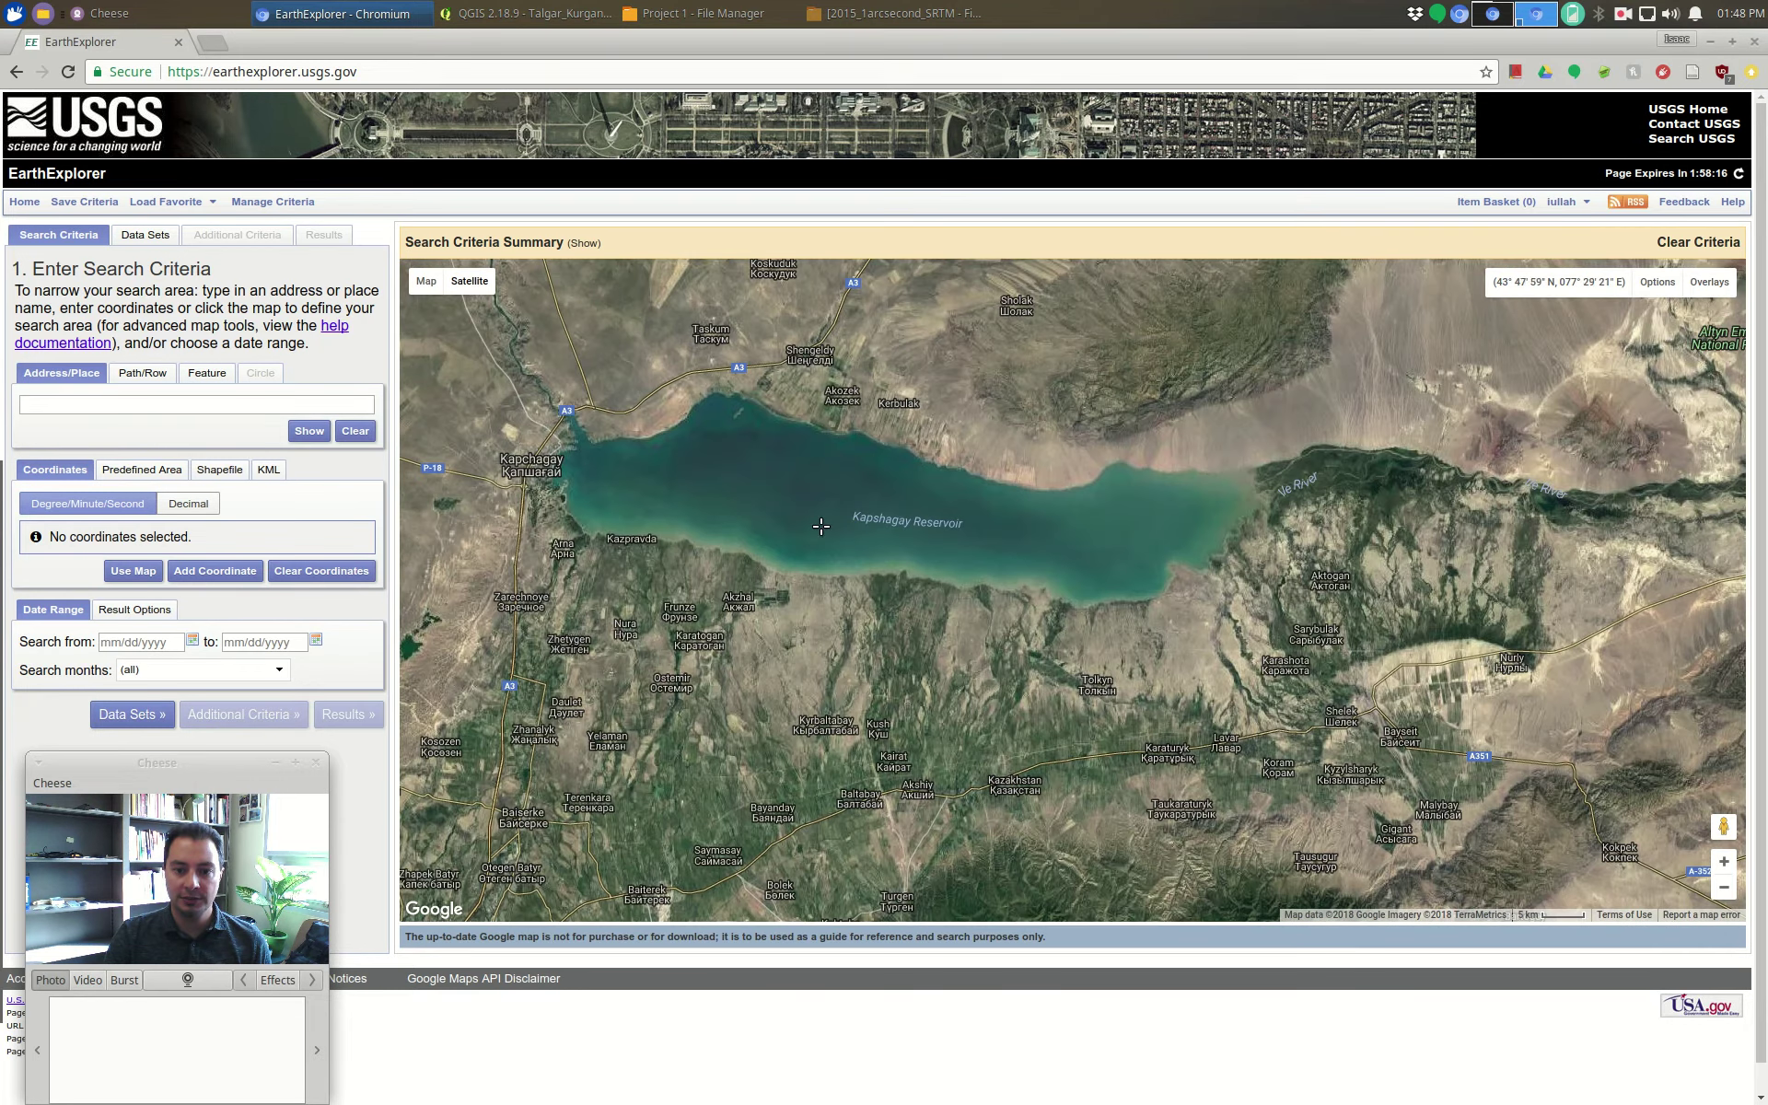
{"action": "left_click_drag", "start_coordinate": [905, 650], "coordinate": [998, 587]}
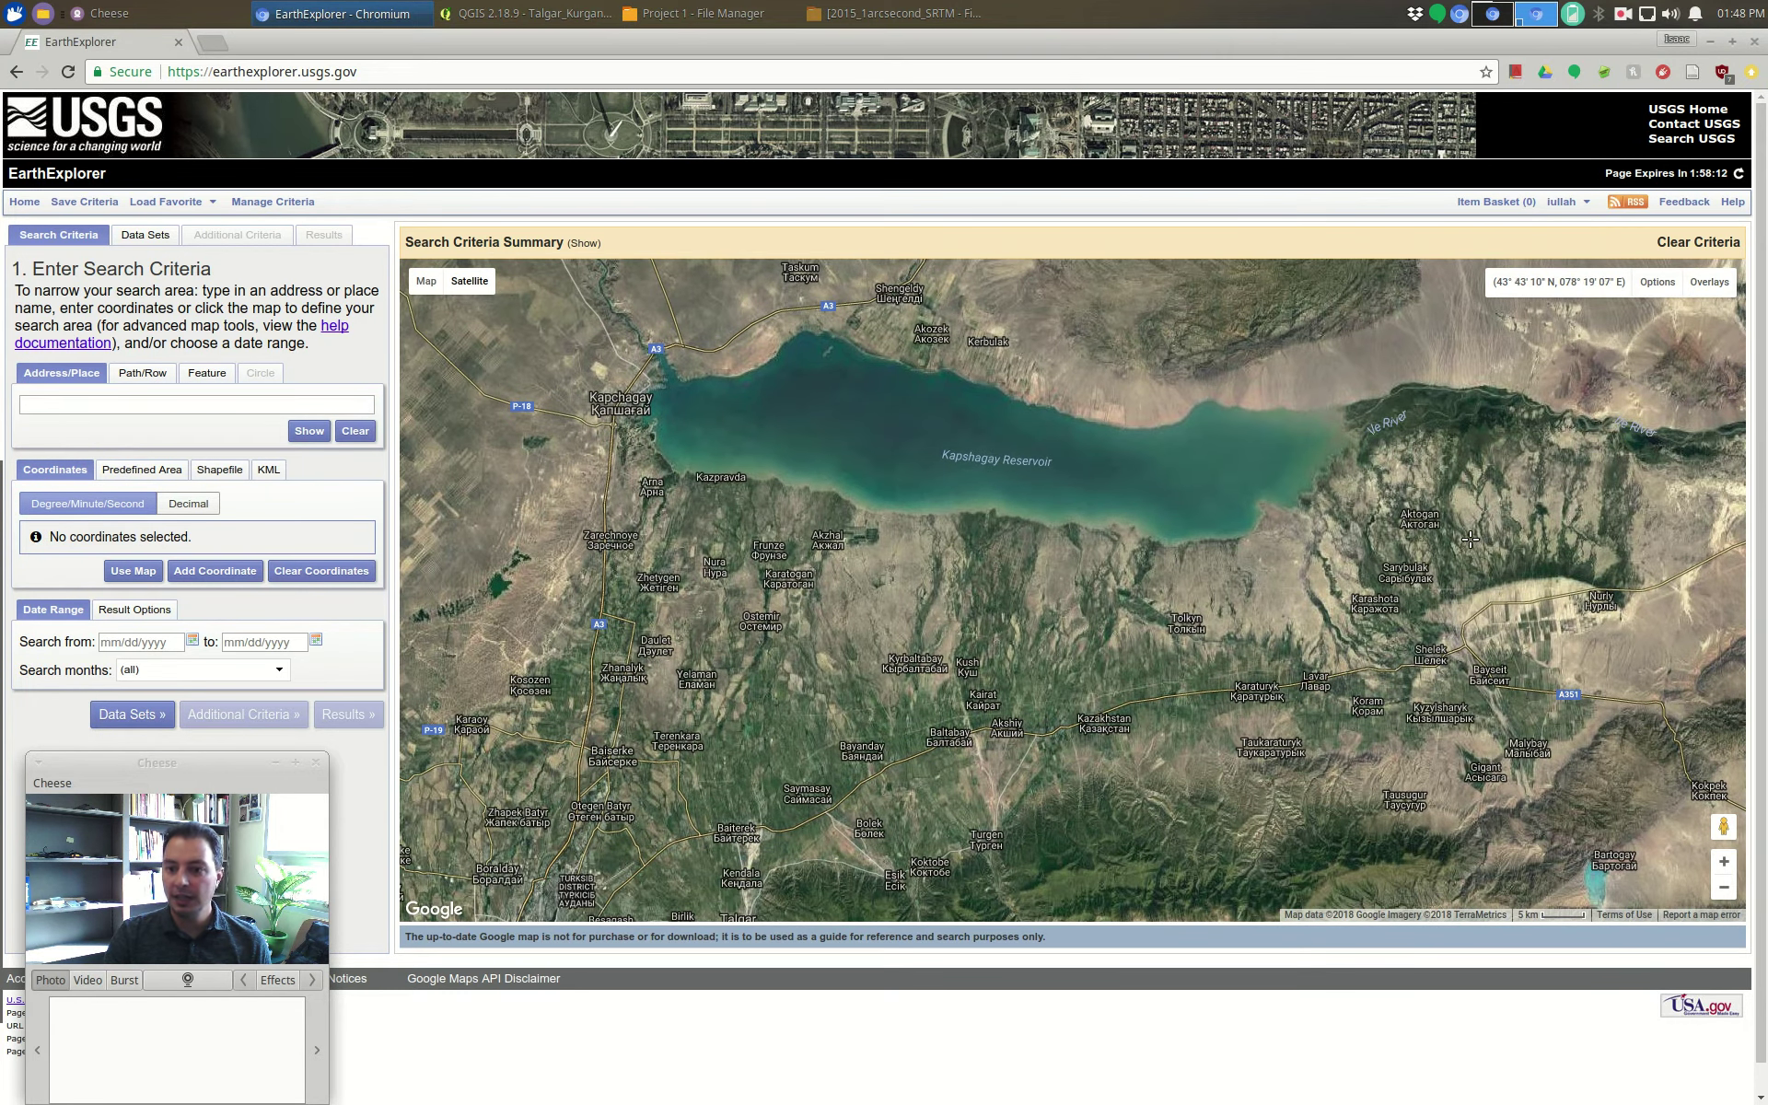
- Compare the framed map with the extent of the Landsat image and survey units in QGIS, ending back in EarthExplorer
{"action": "left_click", "coordinate": [498, 11]}
{"action": "left_click", "coordinate": [495, 8]}
{"action": "left_click", "coordinate": [496, 8]}
{"action": "left_click", "coordinate": [495, 7]}
{"action": "left_click", "coordinate": [495, 7]}
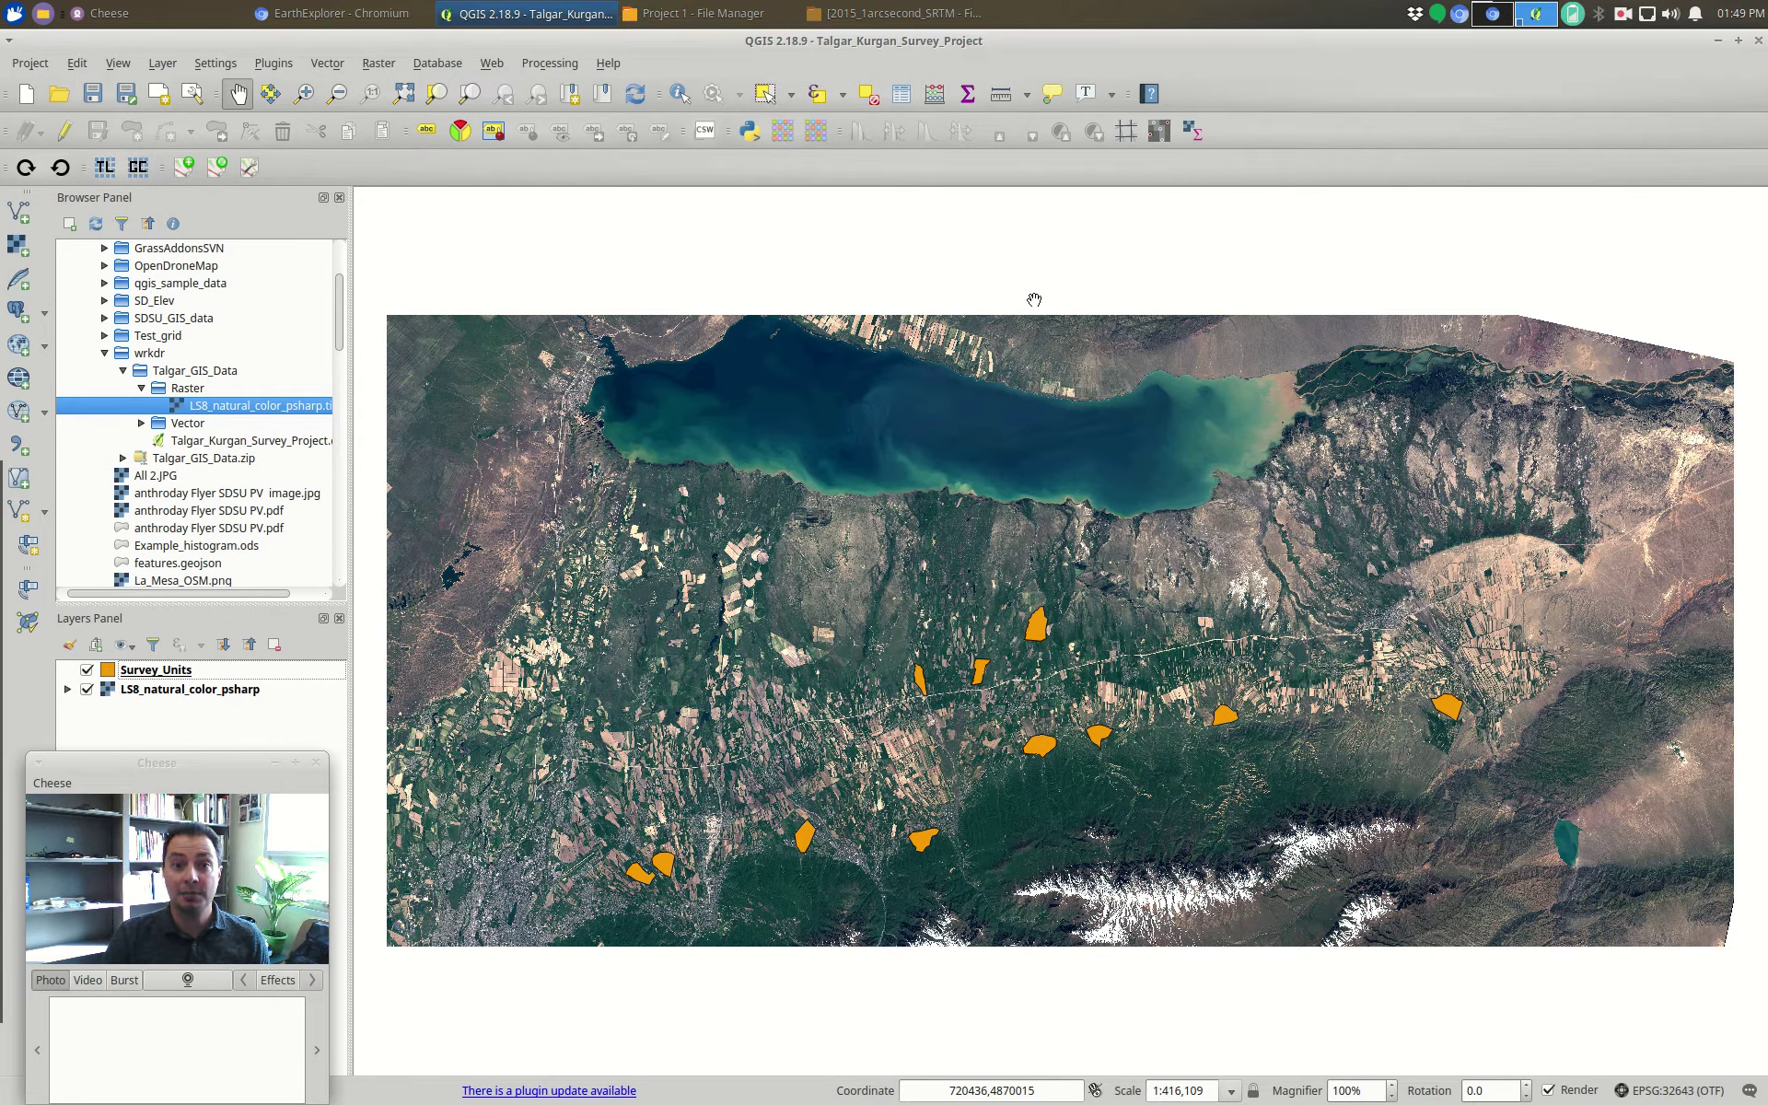
{"action": "left_click", "coordinate": [332, 13]}
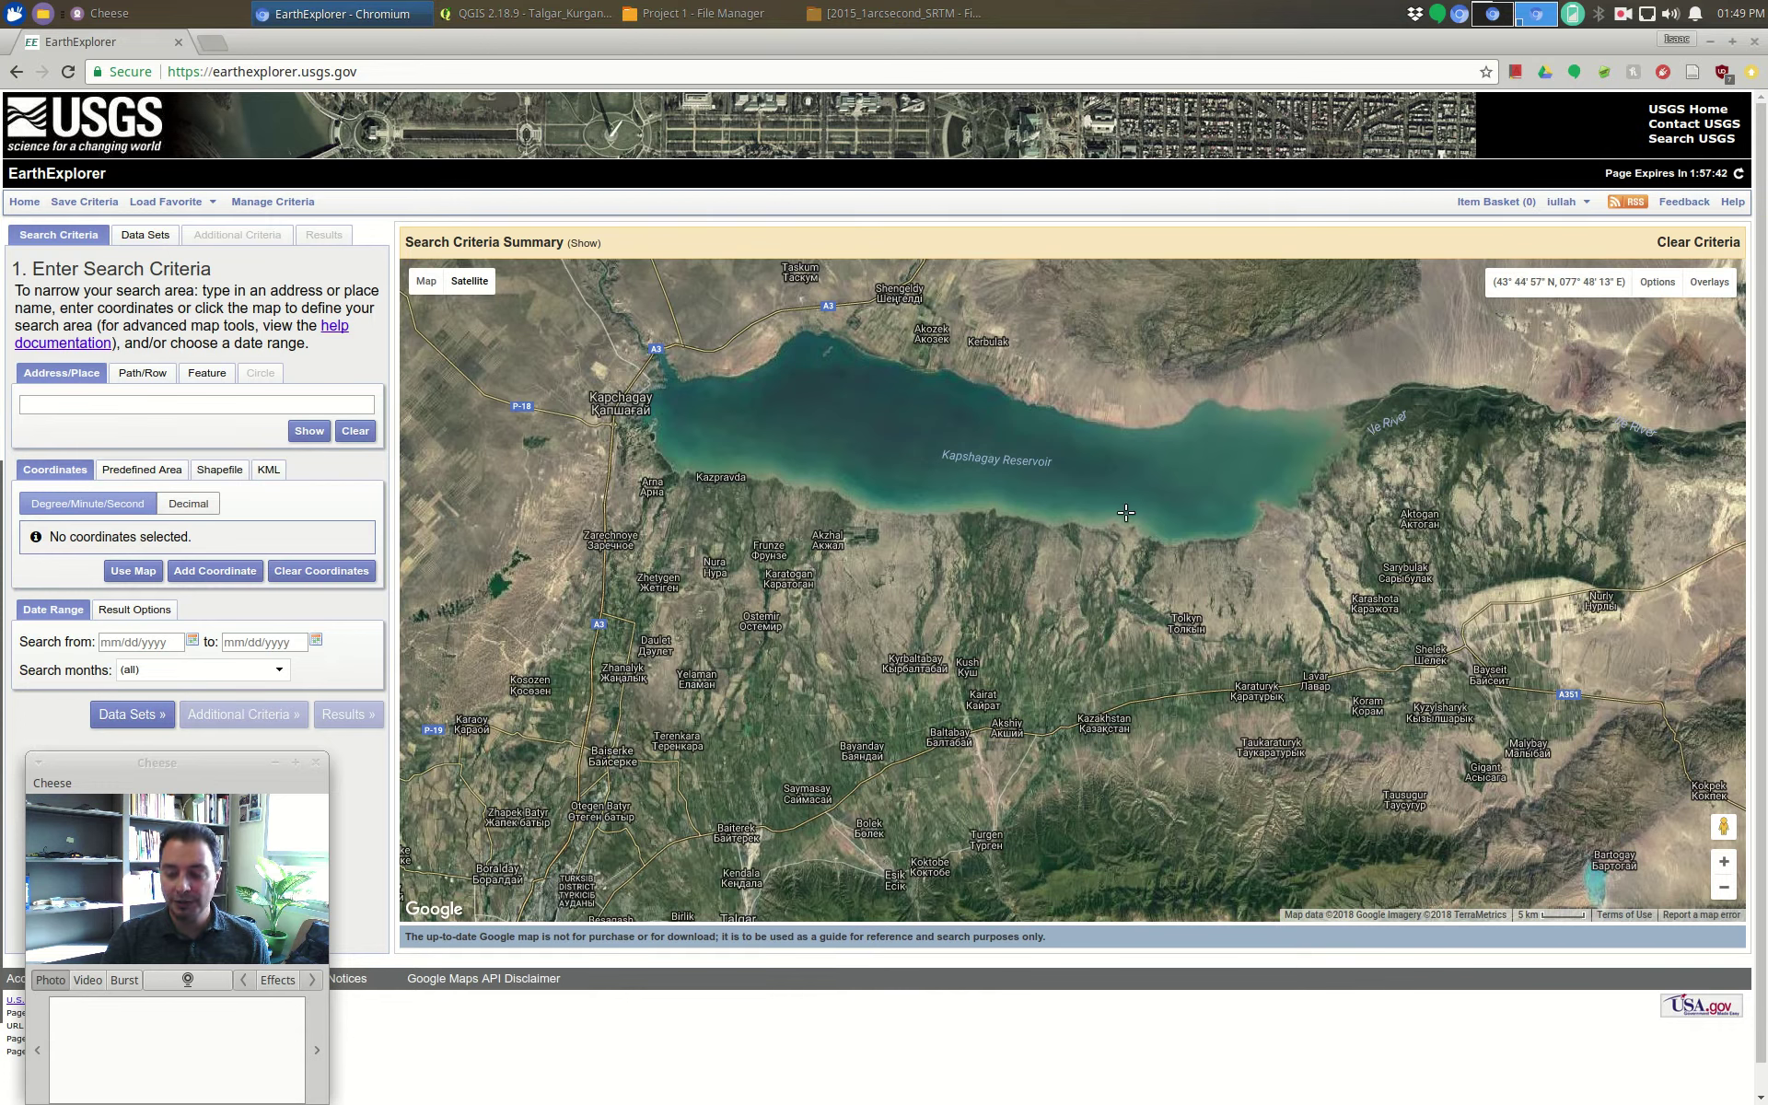
- Outline a four-corner search area around the Kapshagay Reservoir, spanning about 43°20' to 43°58' N and 76°45' to 78°39' E
{"action": "left_click", "coordinate": [417, 307]}
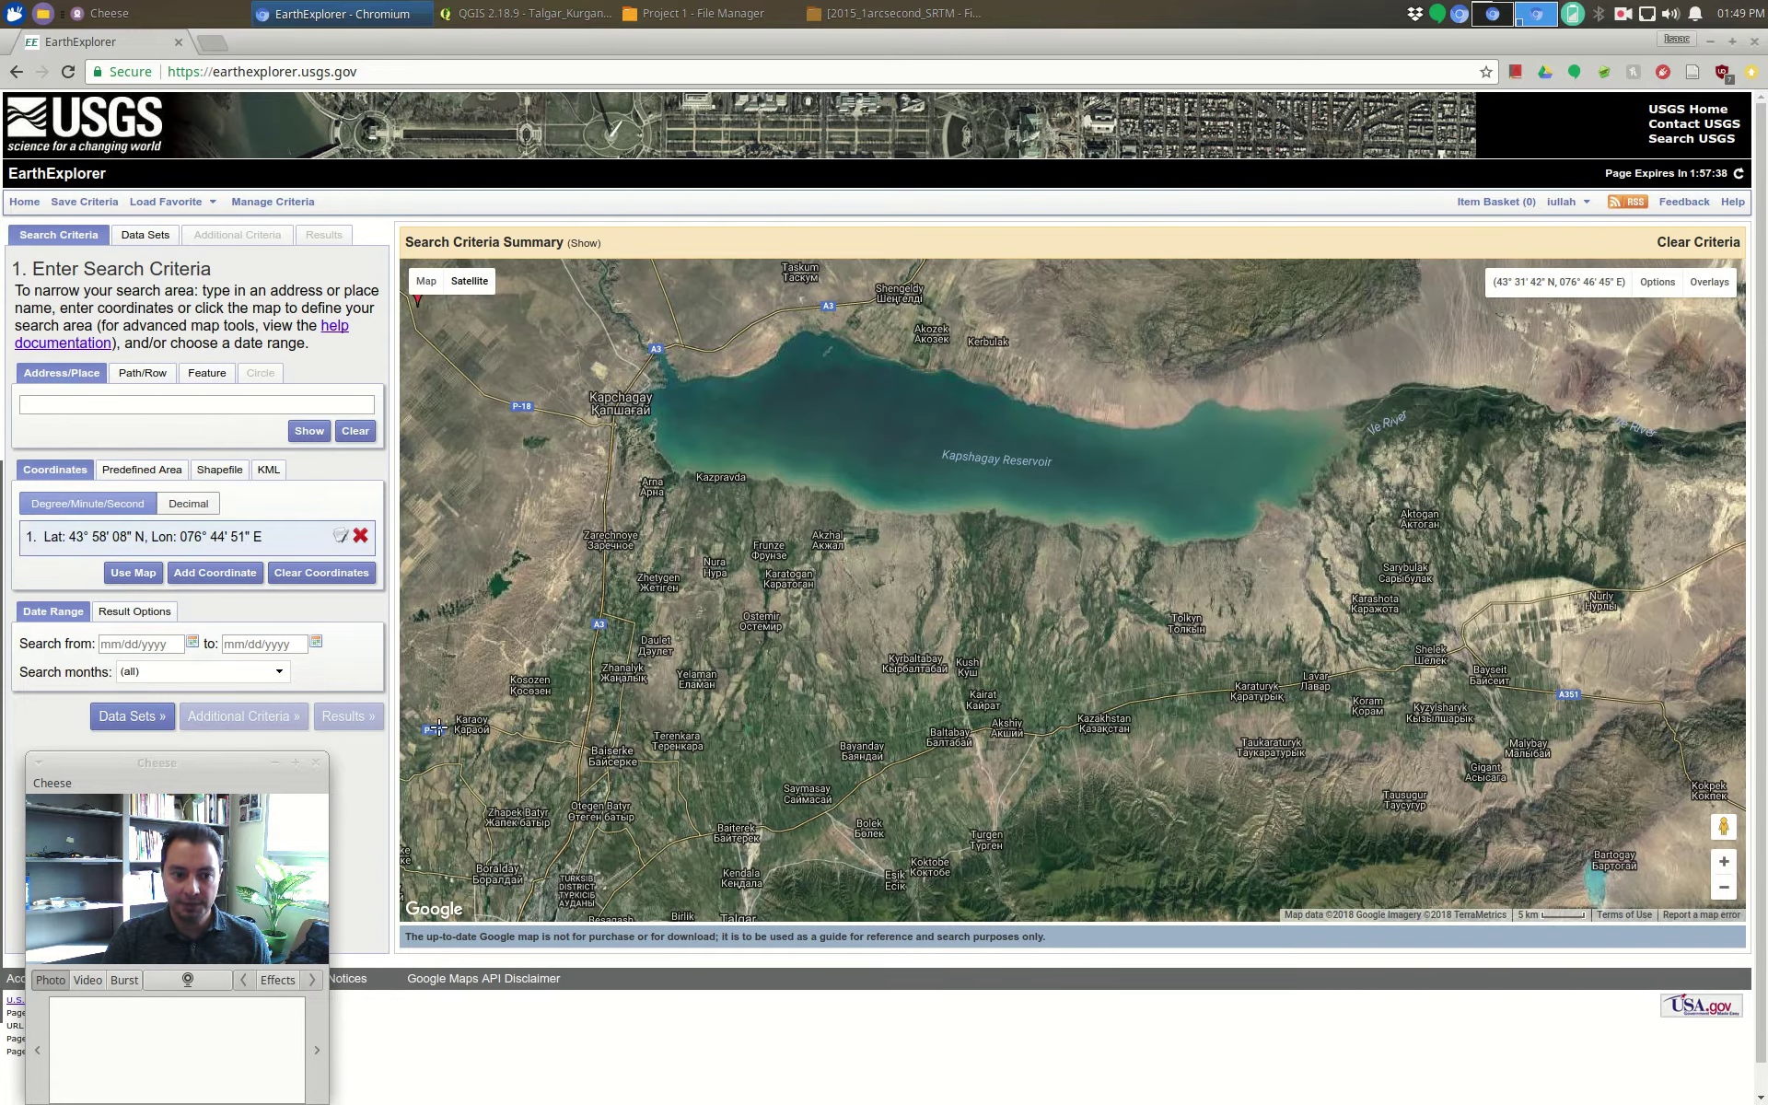
{"action": "left_click", "coordinate": [427, 895]}
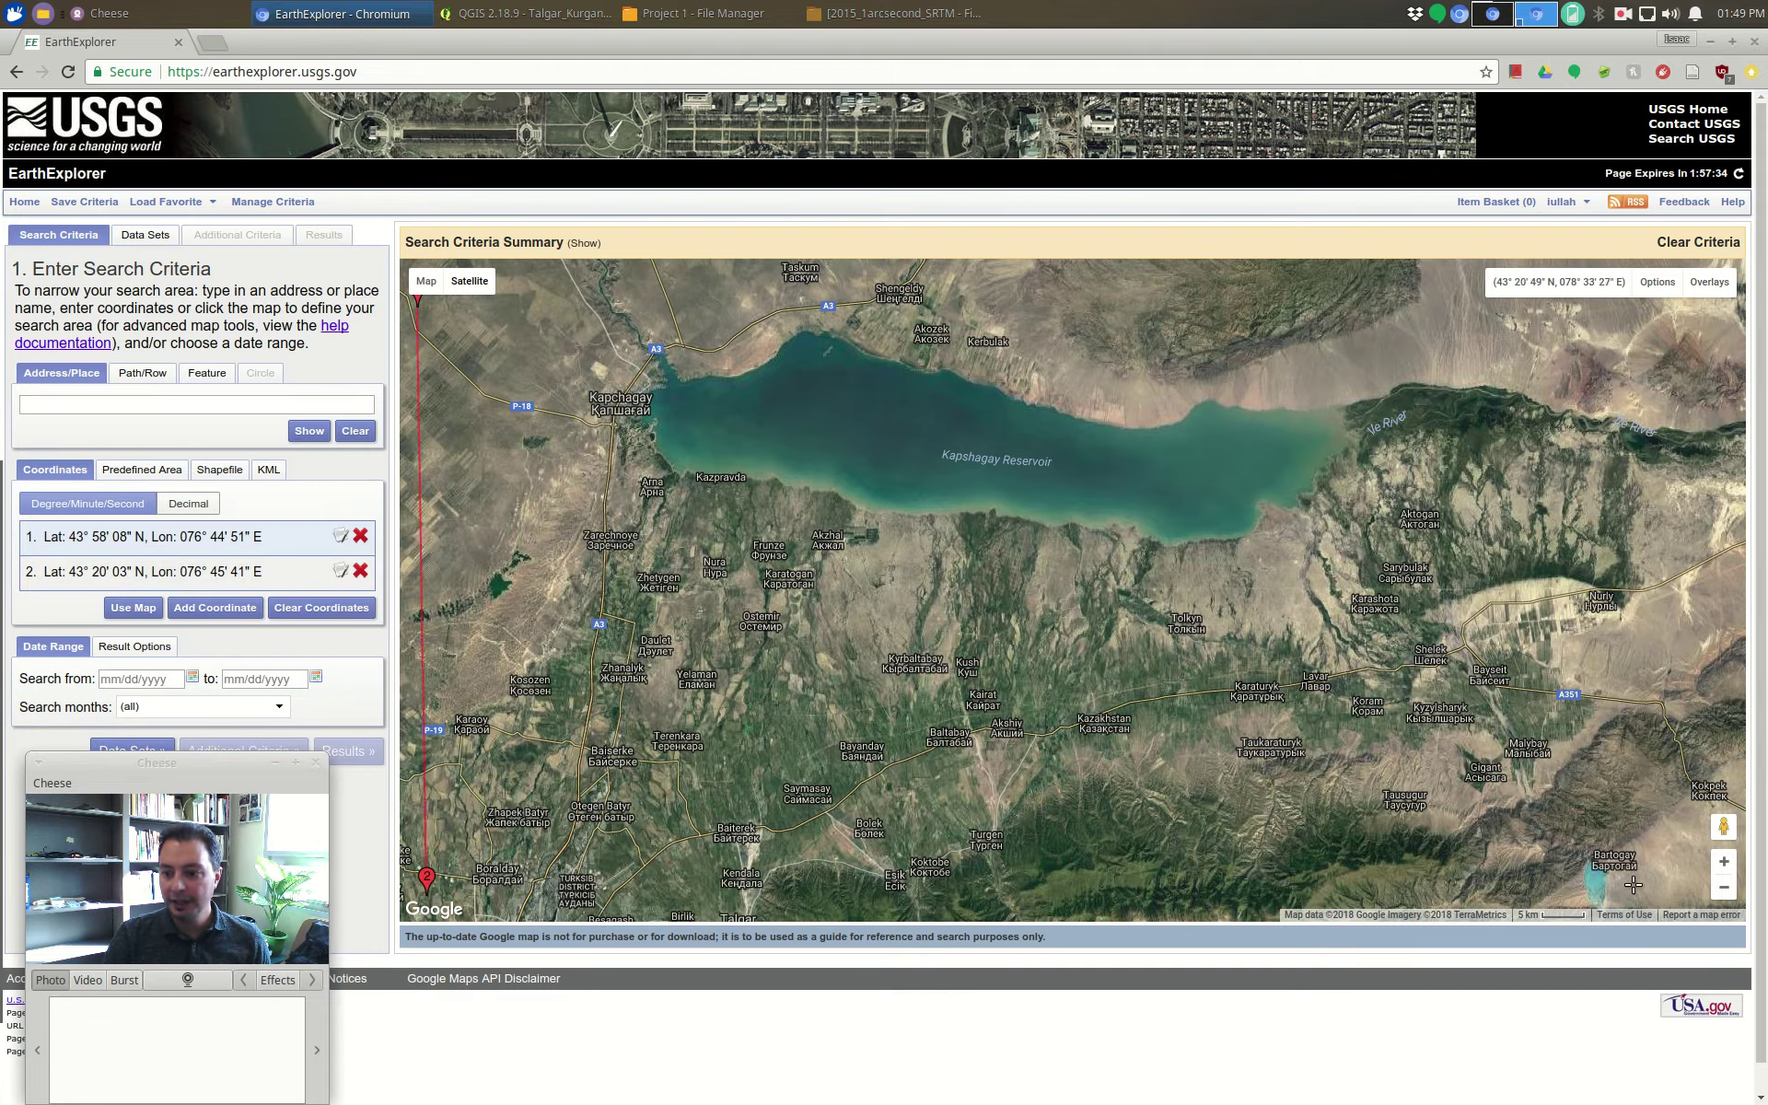
{"action": "left_click", "coordinate": [1692, 887]}
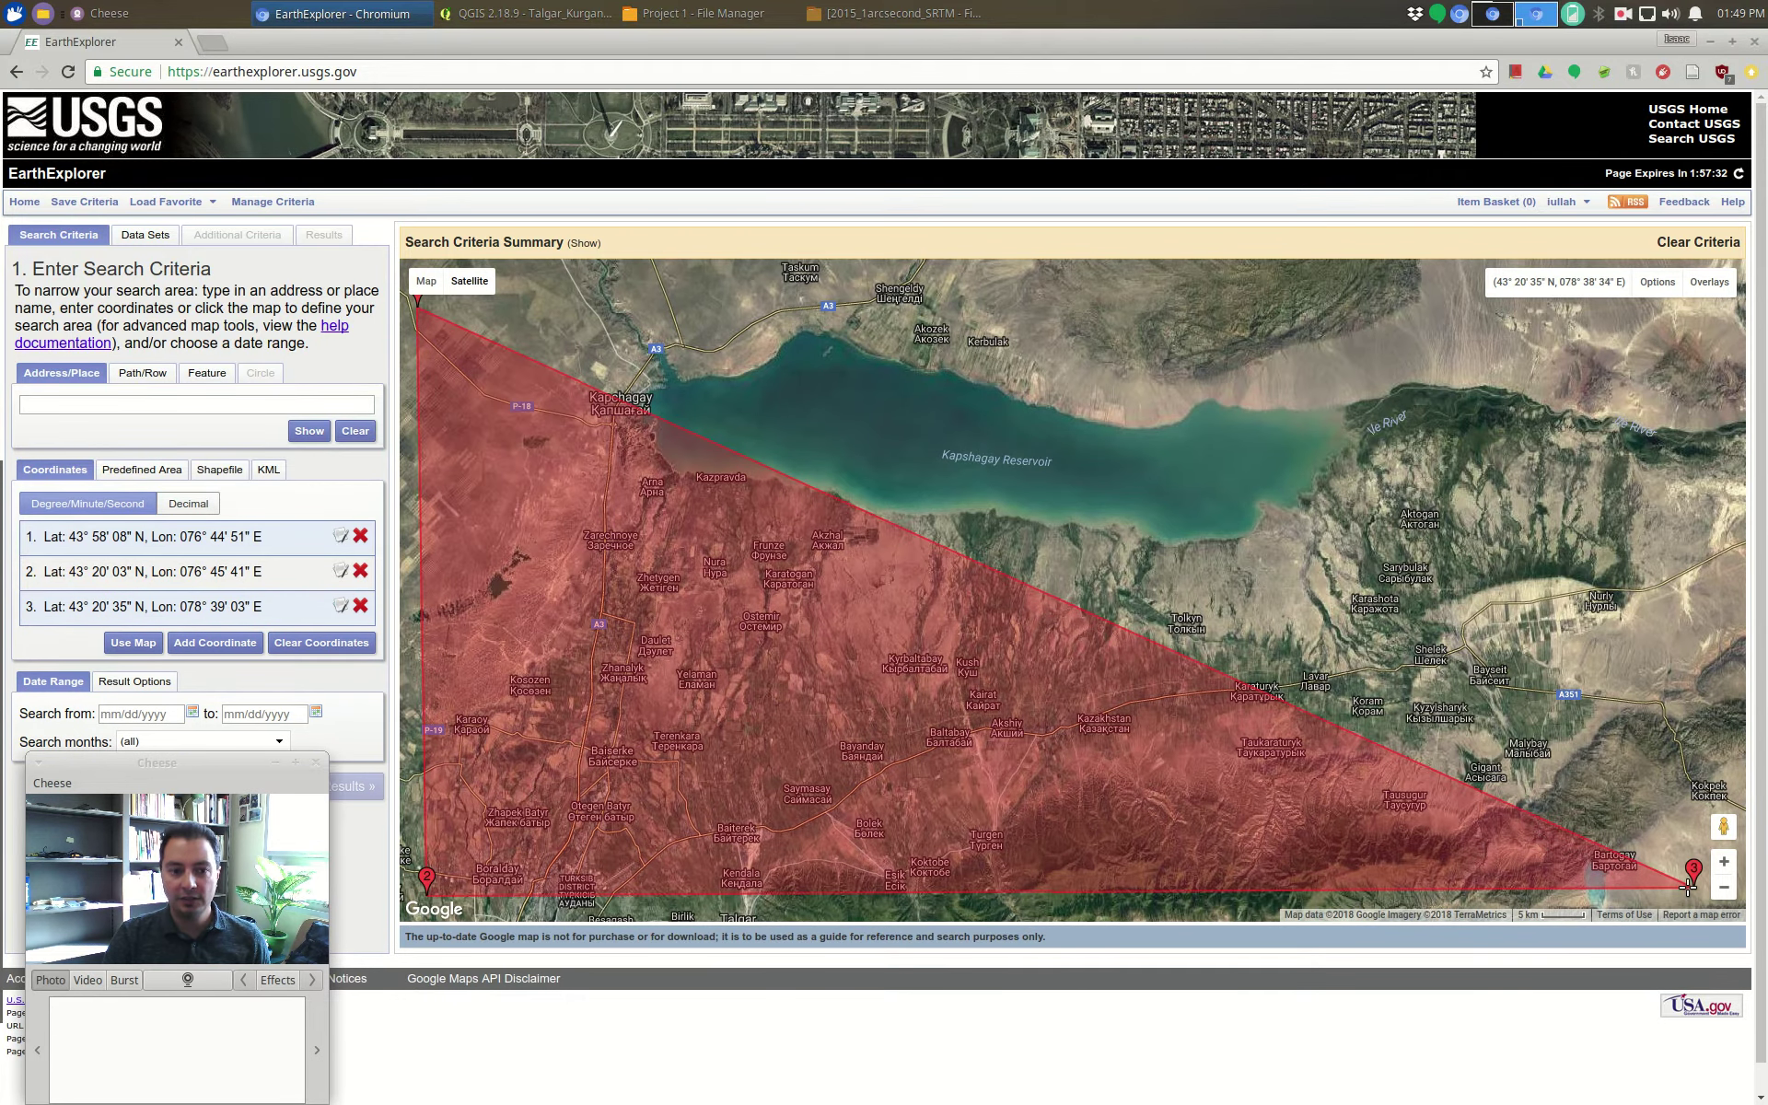
{"action": "left_click", "coordinate": [1679, 306]}
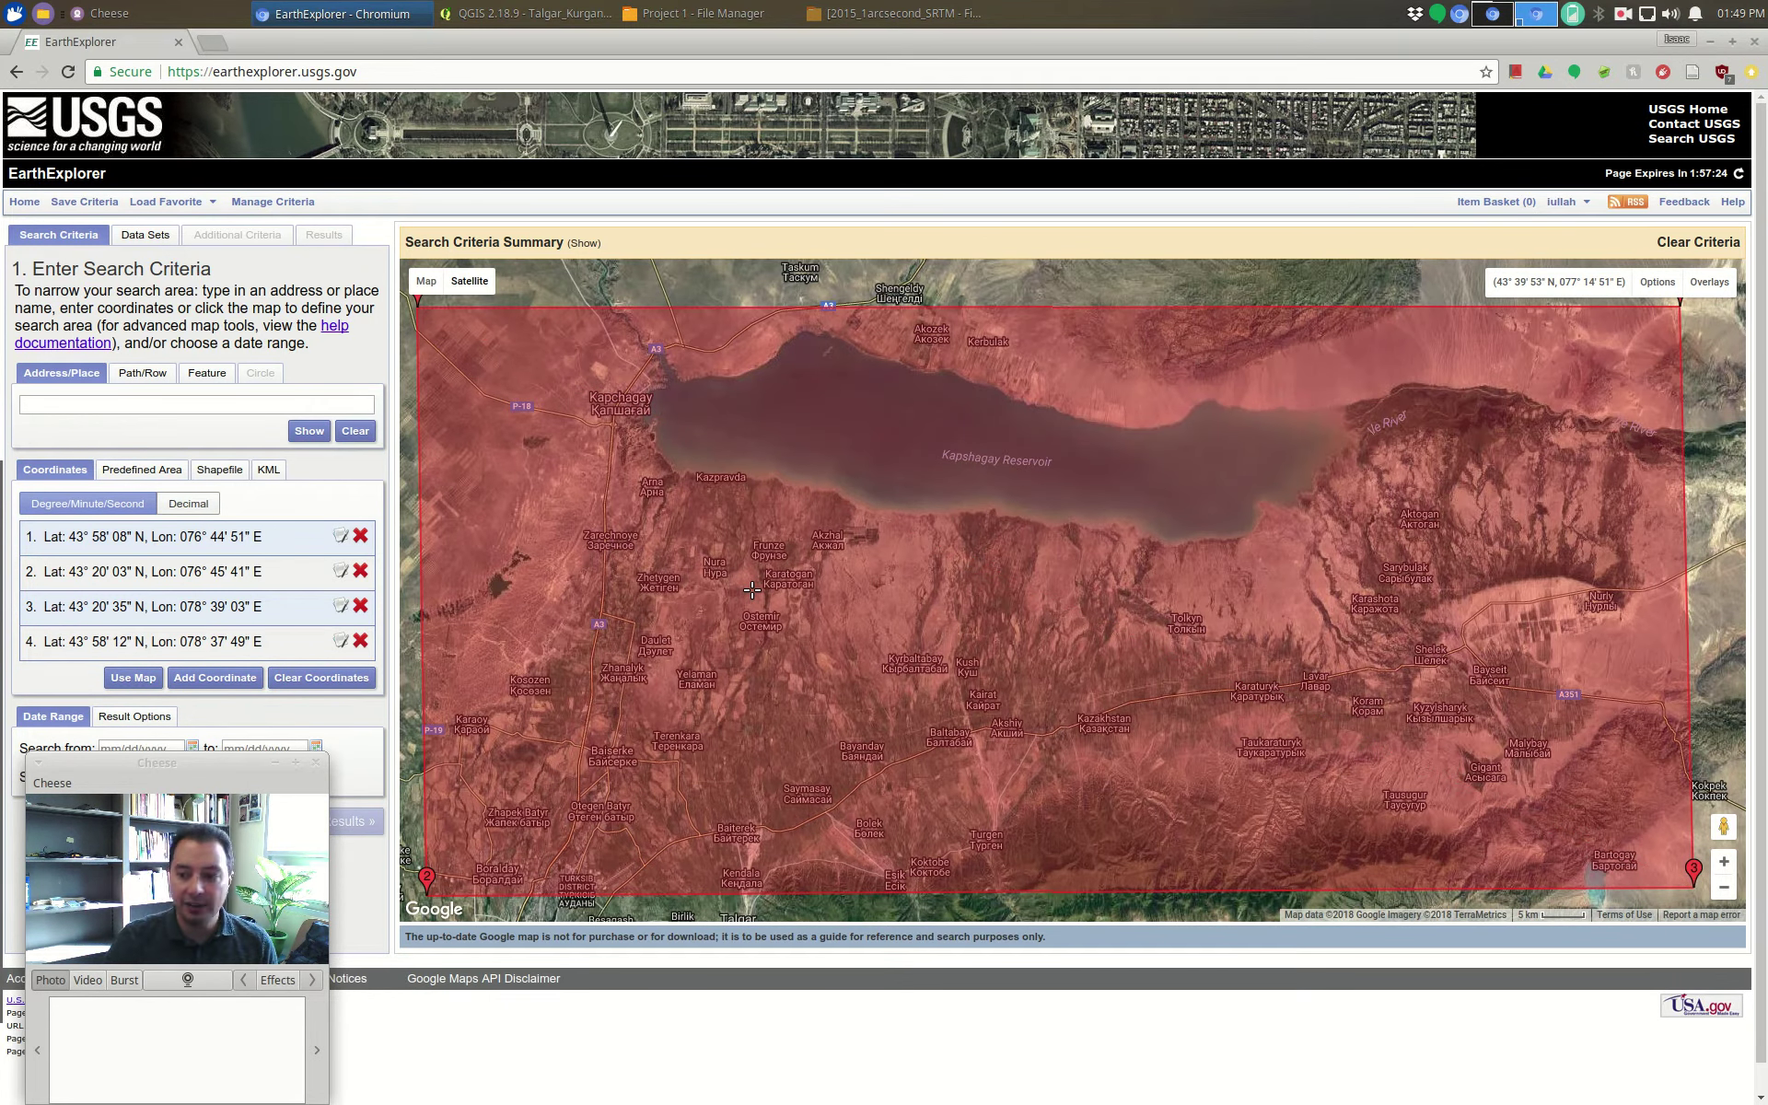
- Move all four corners of the search area slightly outward to span about 43°18' to 43°59' N and 76°43' to 78°41' E
{"action": "scroll", "coordinate": [936, 577], "scroll_direction": "down", "scroll_amount": 1}
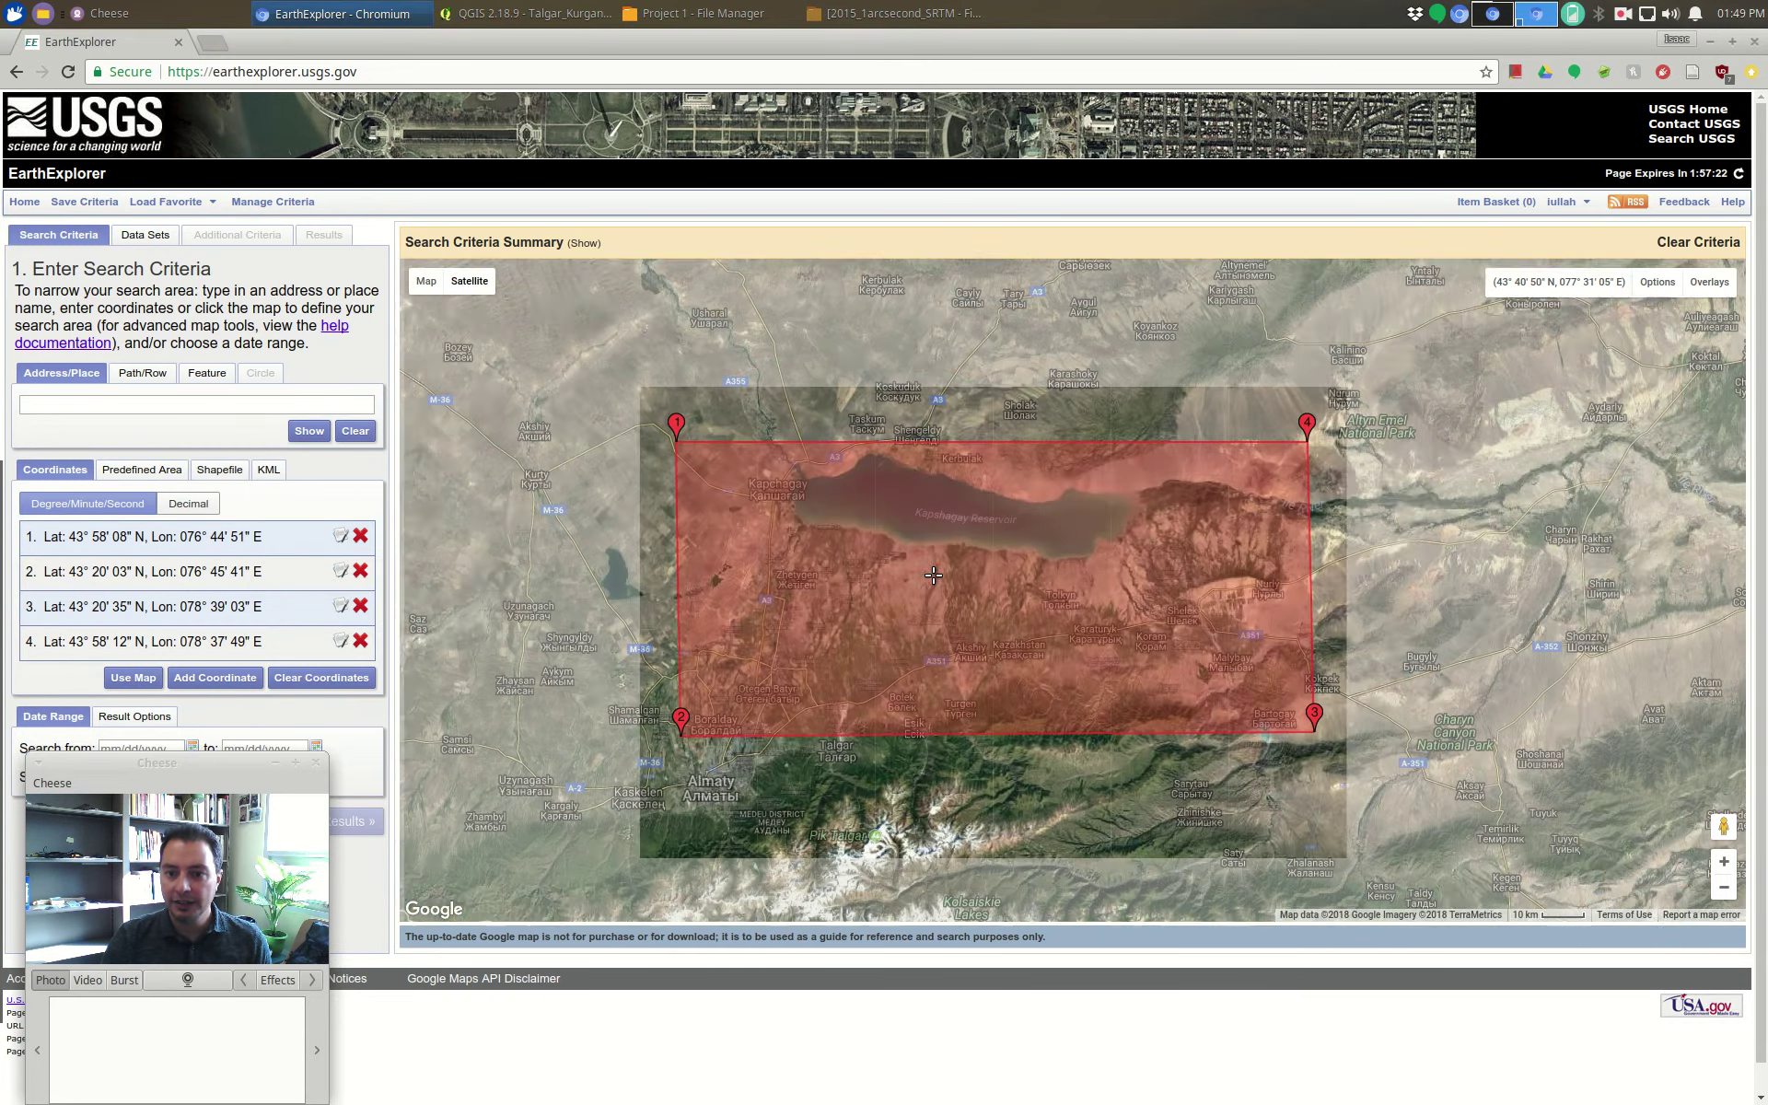
{"action": "left_click_drag", "start_coordinate": [1306, 432], "coordinate": [1317, 420]}
{"action": "left_click_drag", "start_coordinate": [1314, 715], "coordinate": [1327, 726]}
{"action": "left_click_drag", "start_coordinate": [680, 724], "coordinate": [671, 738]}
{"action": "left_click_drag", "start_coordinate": [676, 428], "coordinate": [669, 419]}
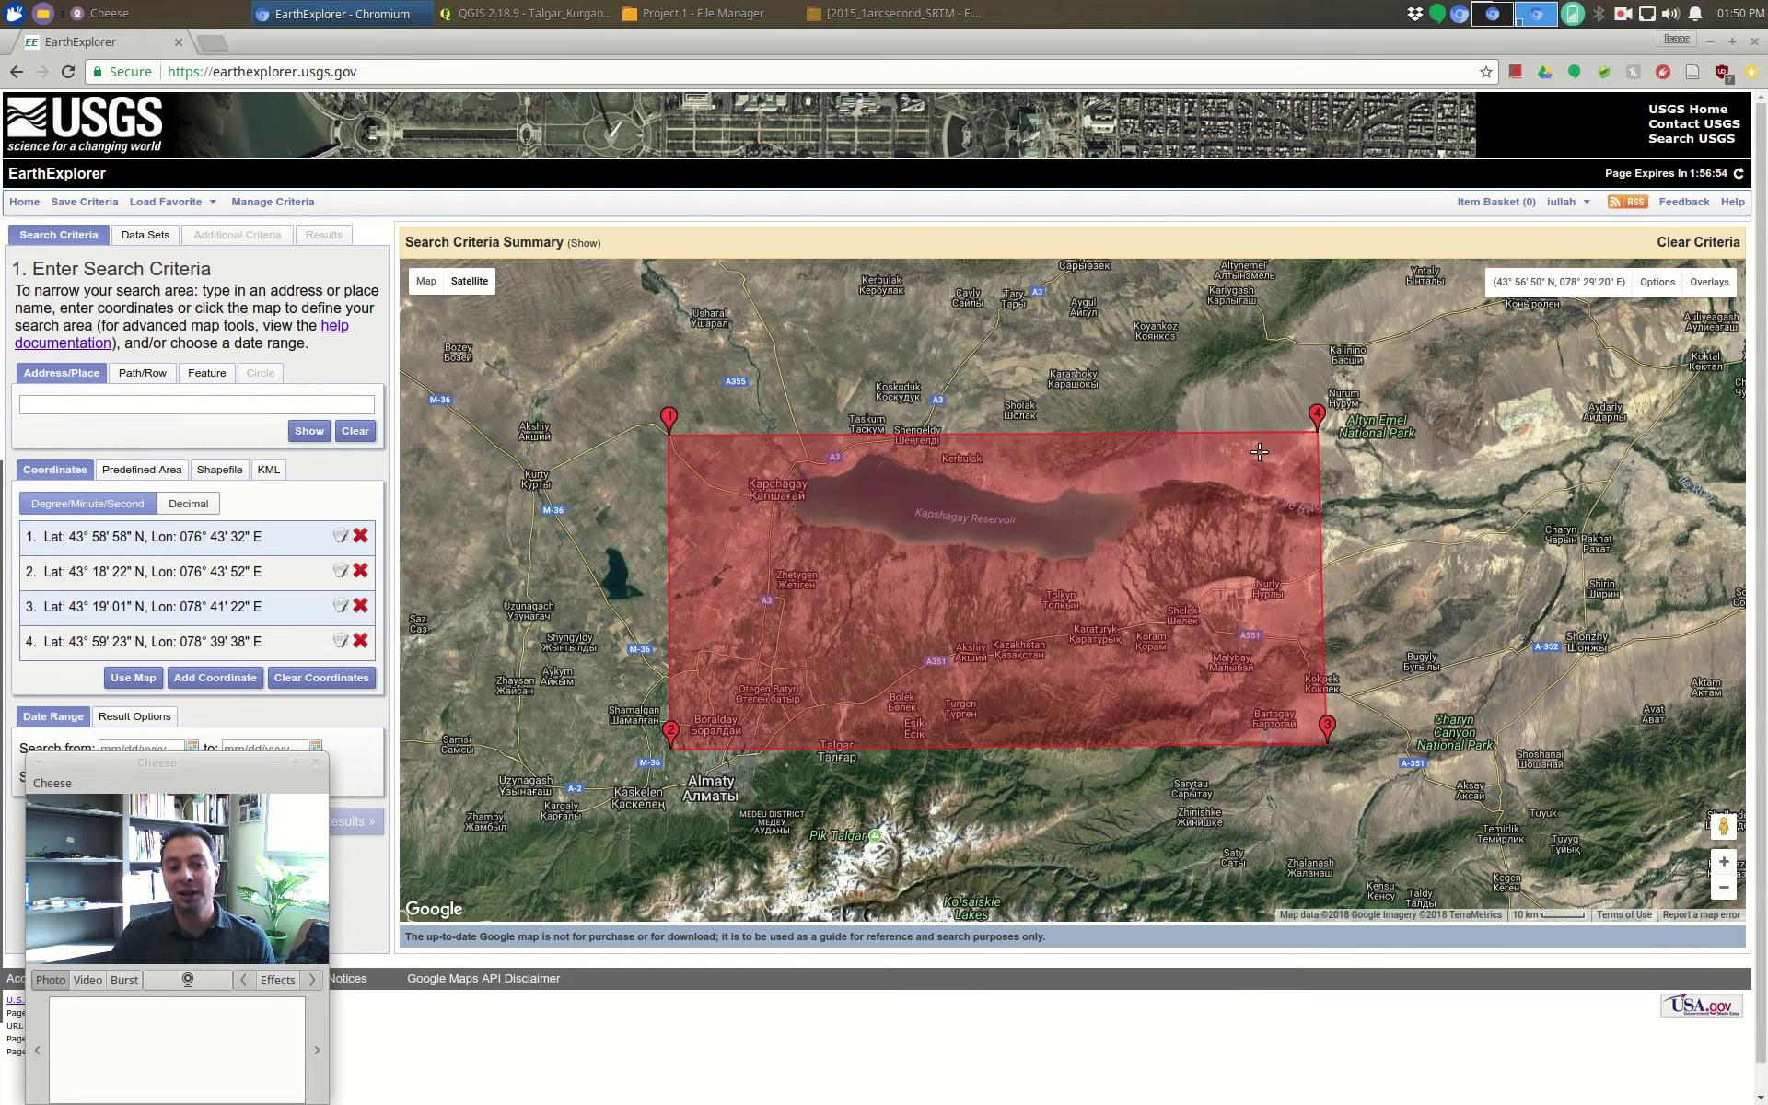
- Proceed to the data set selection for the defined search area
{"action": "left_click_drag", "start_coordinate": [197, 757], "coordinate": [1628, 104]}
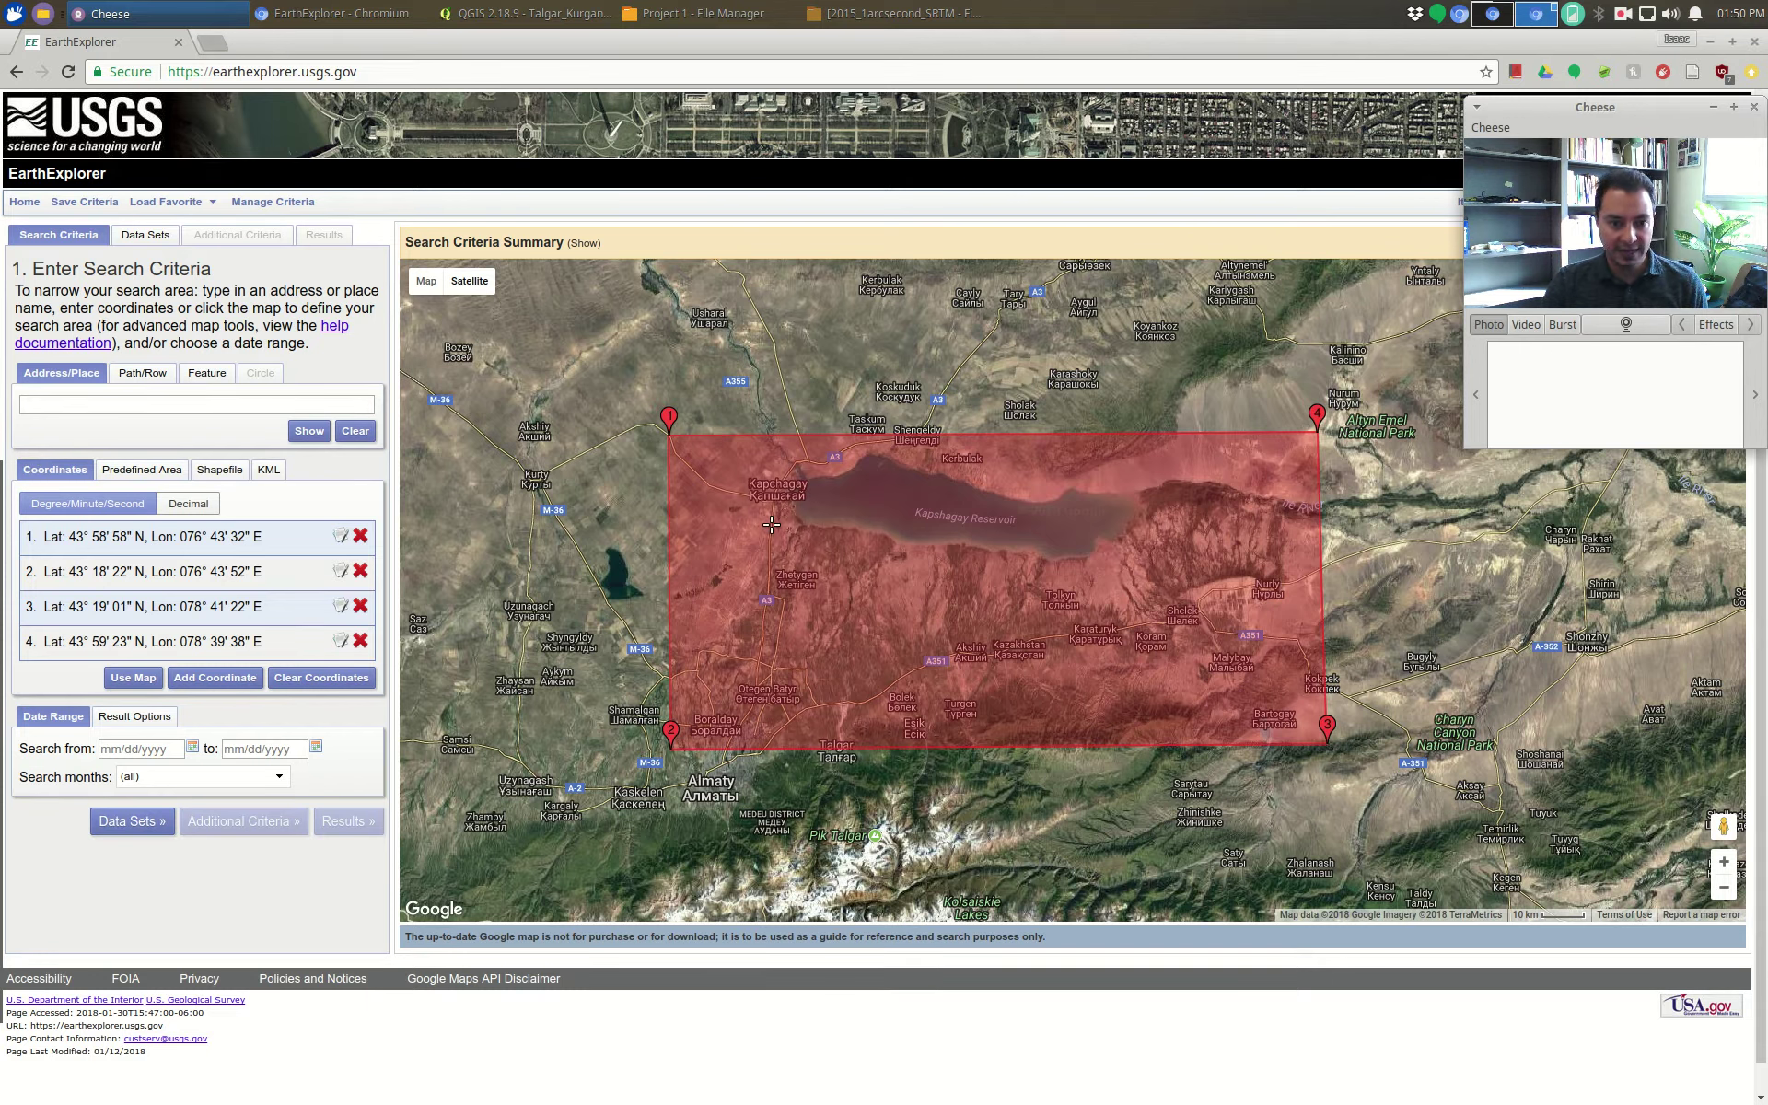
{"action": "left_click", "coordinate": [115, 830]}
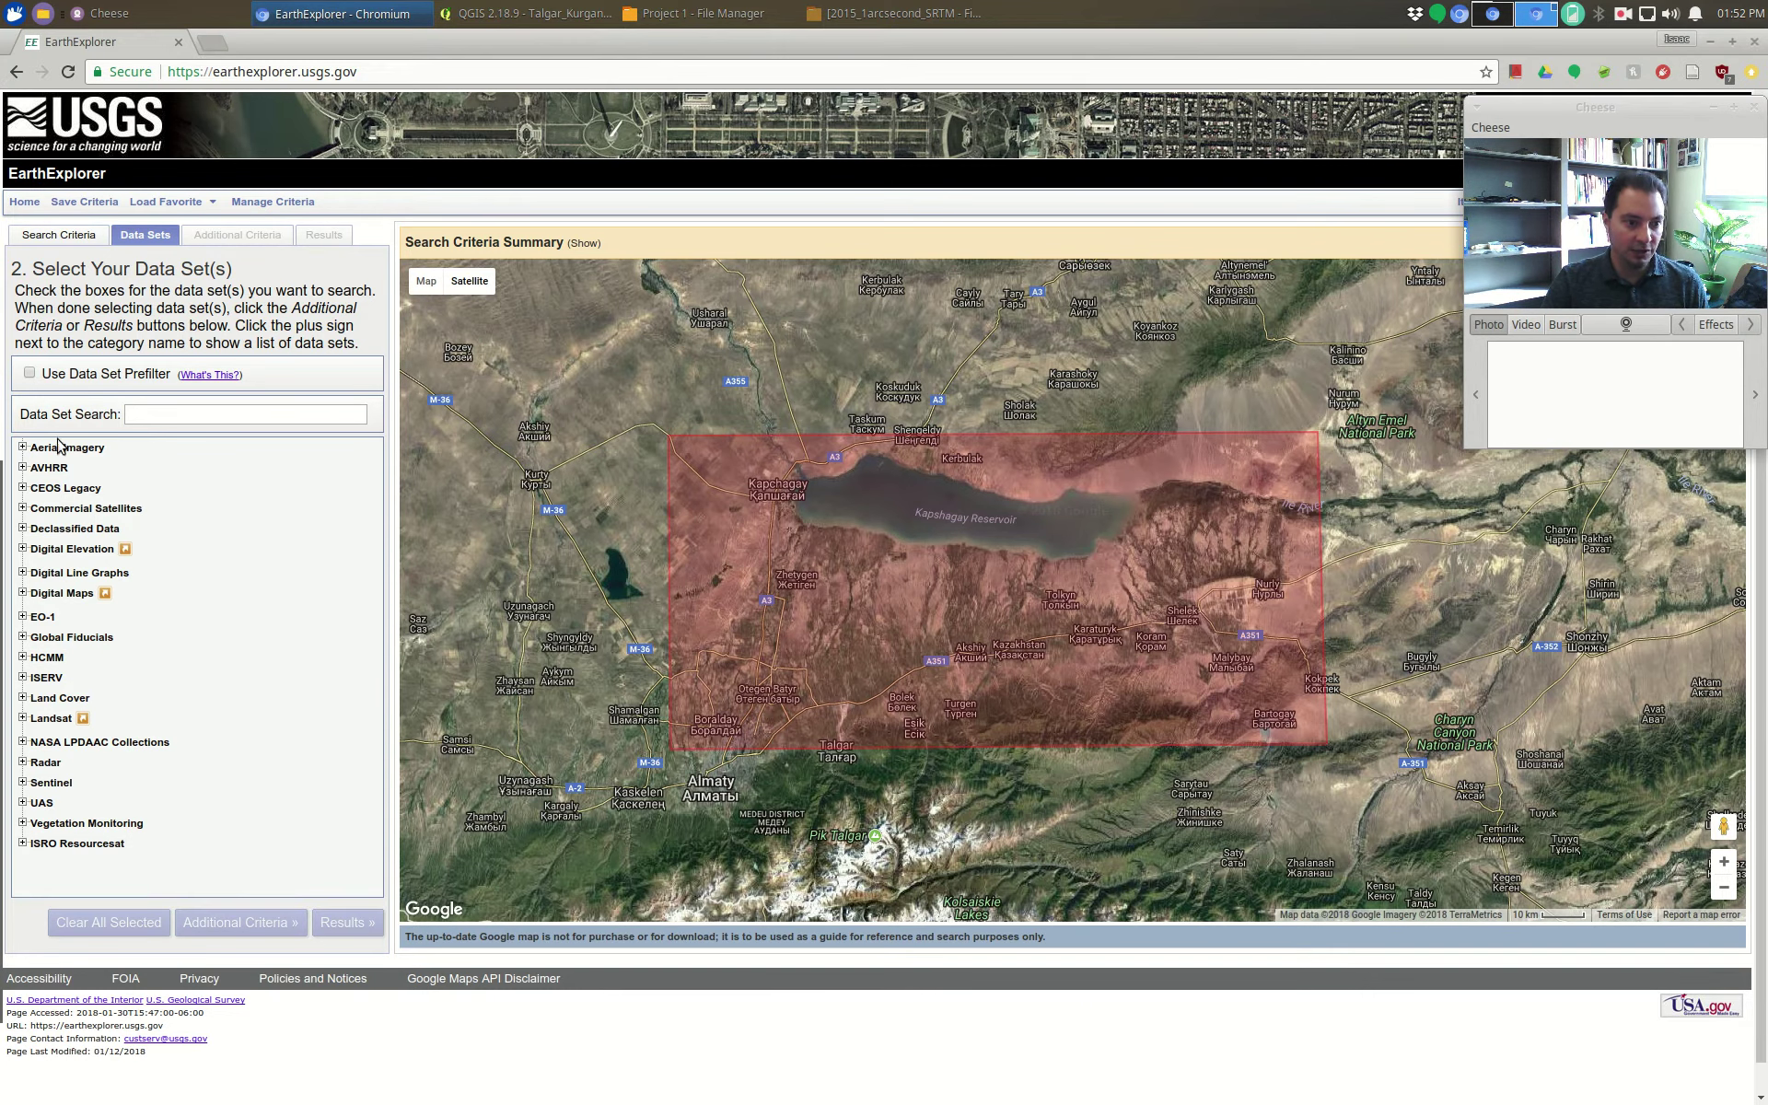
{"action": "left_click", "coordinate": [35, 639]}
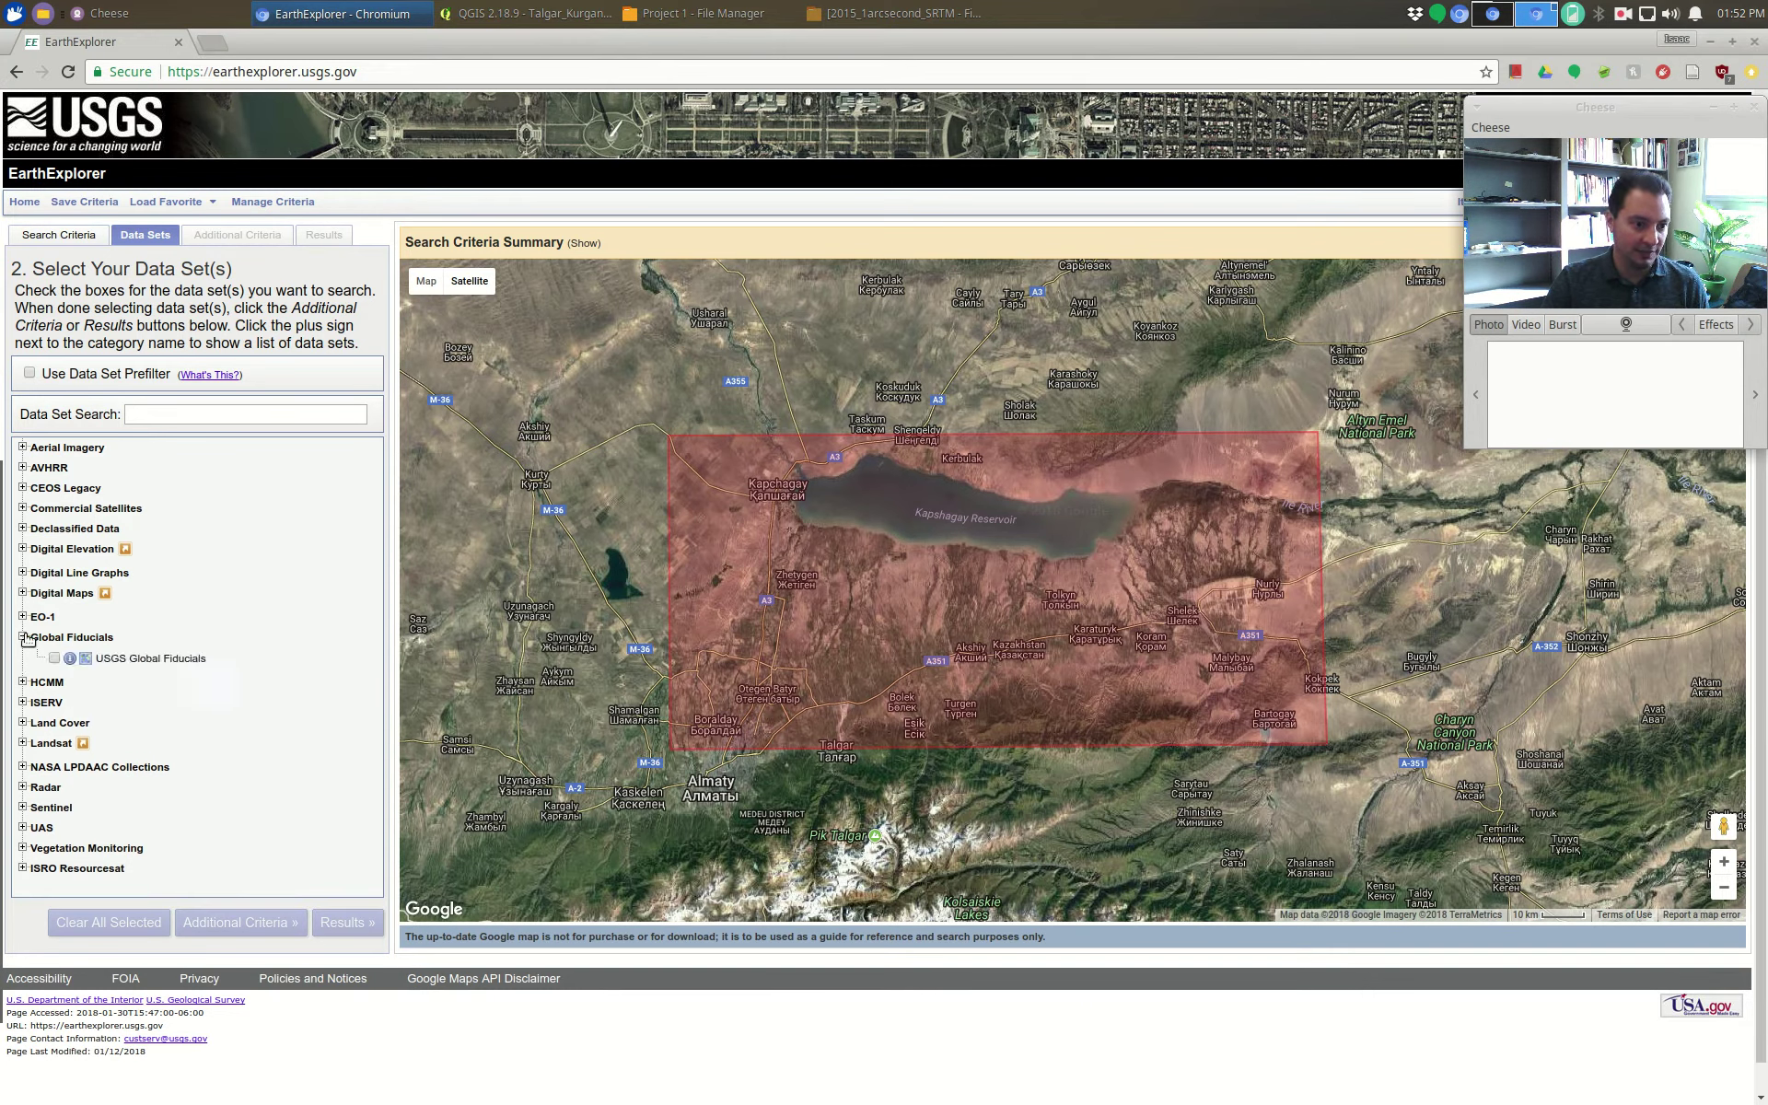
{"action": "left_click", "coordinate": [46, 680]}
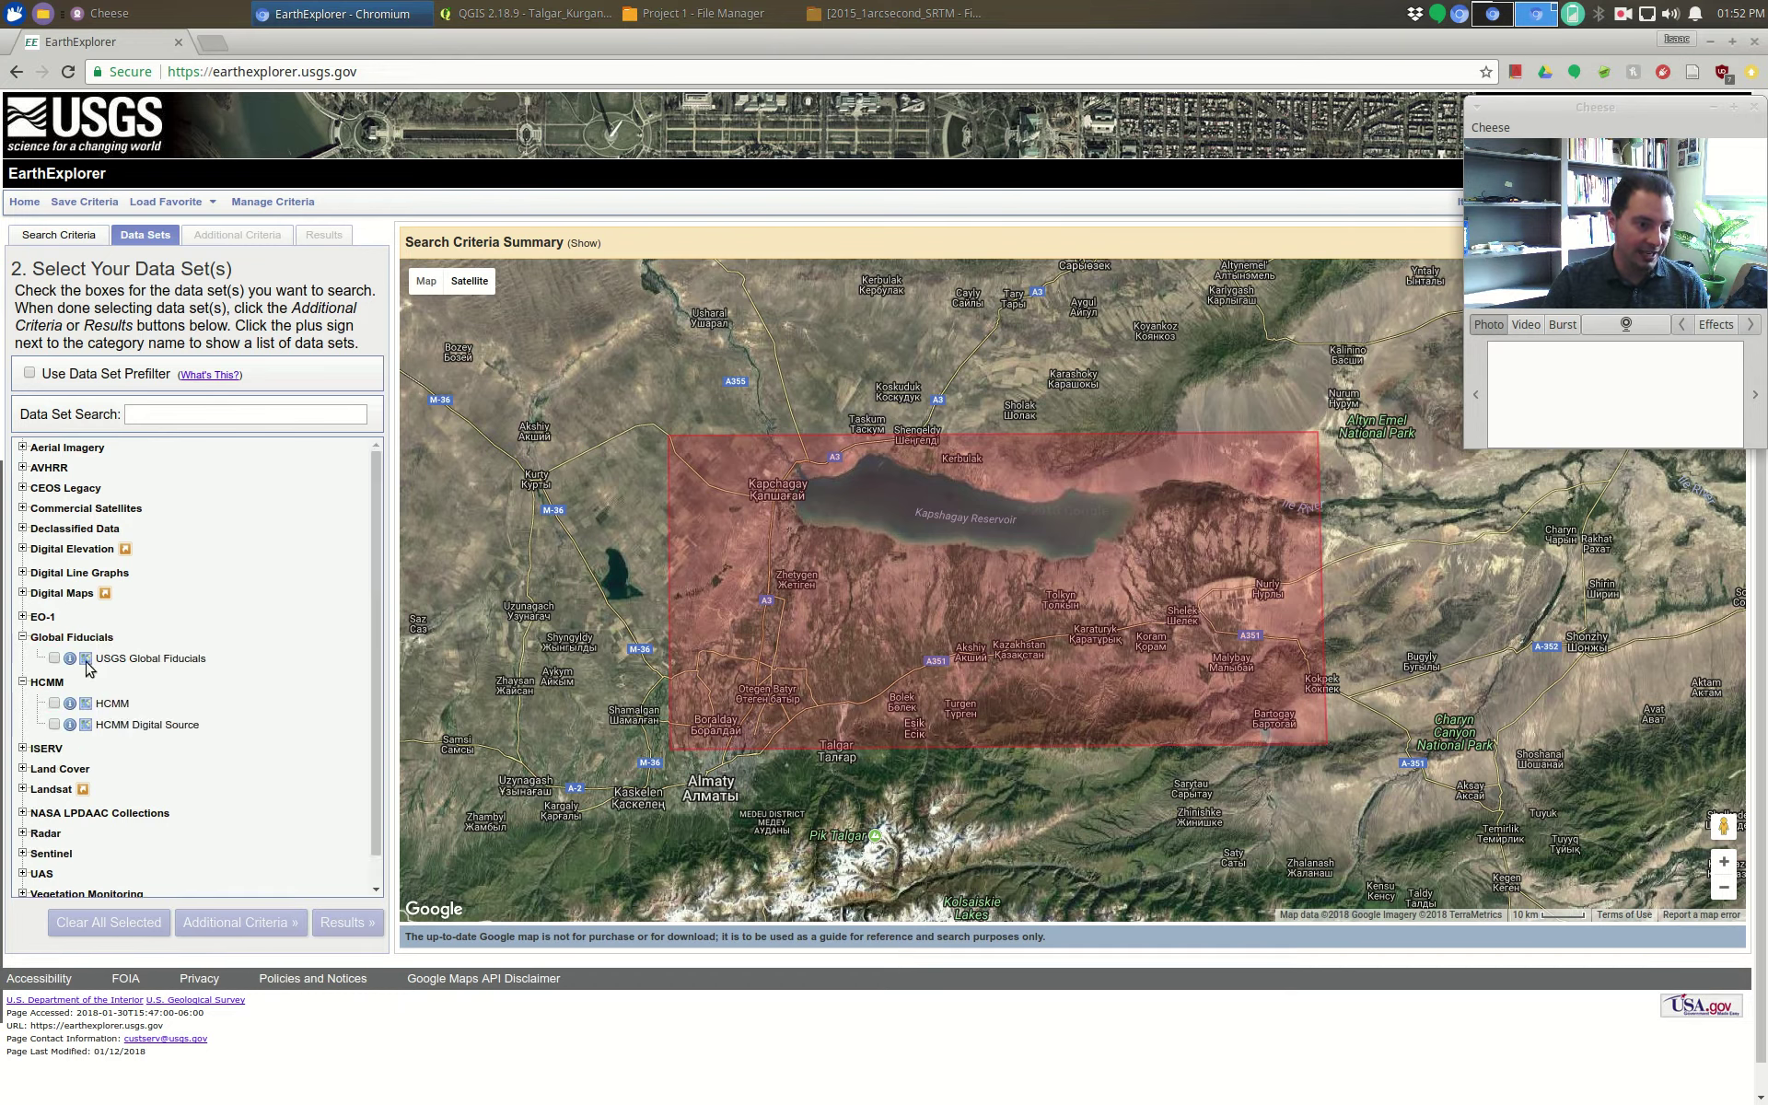
{"action": "left_click", "coordinate": [23, 682]}
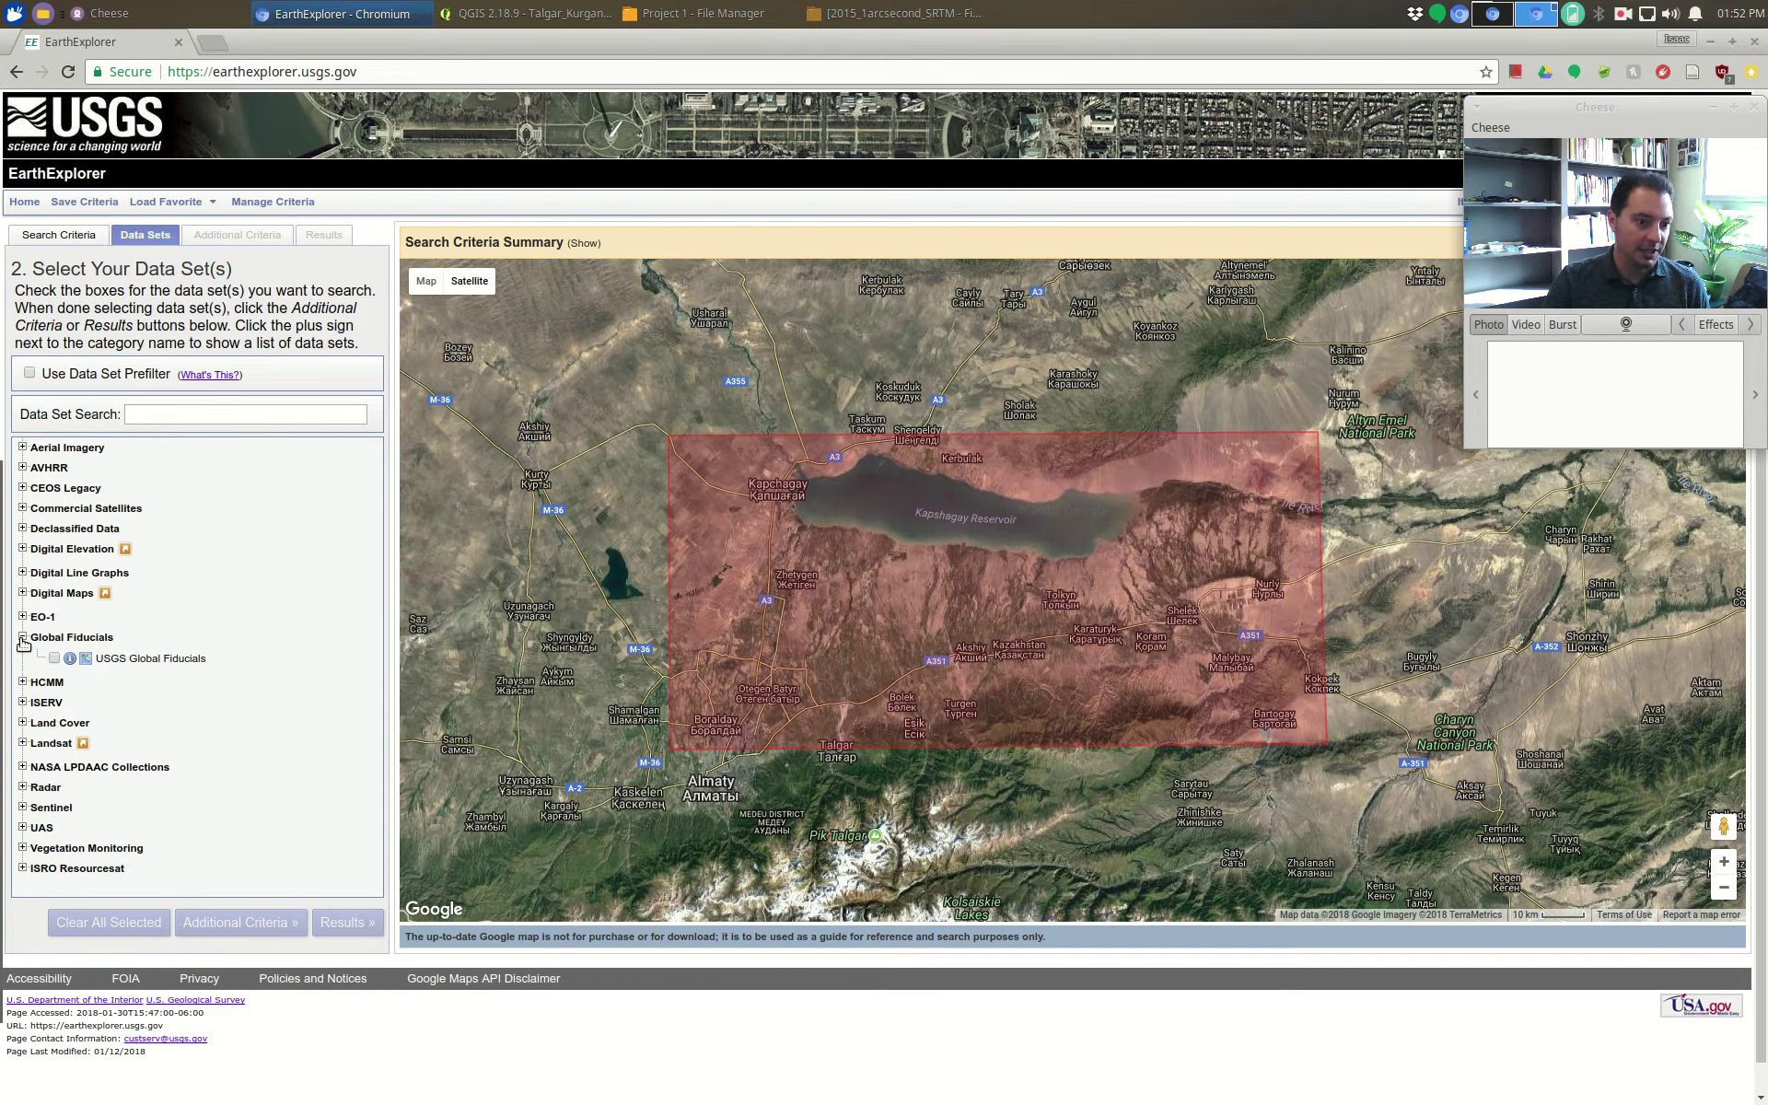
{"action": "left_click", "coordinate": [24, 640]}
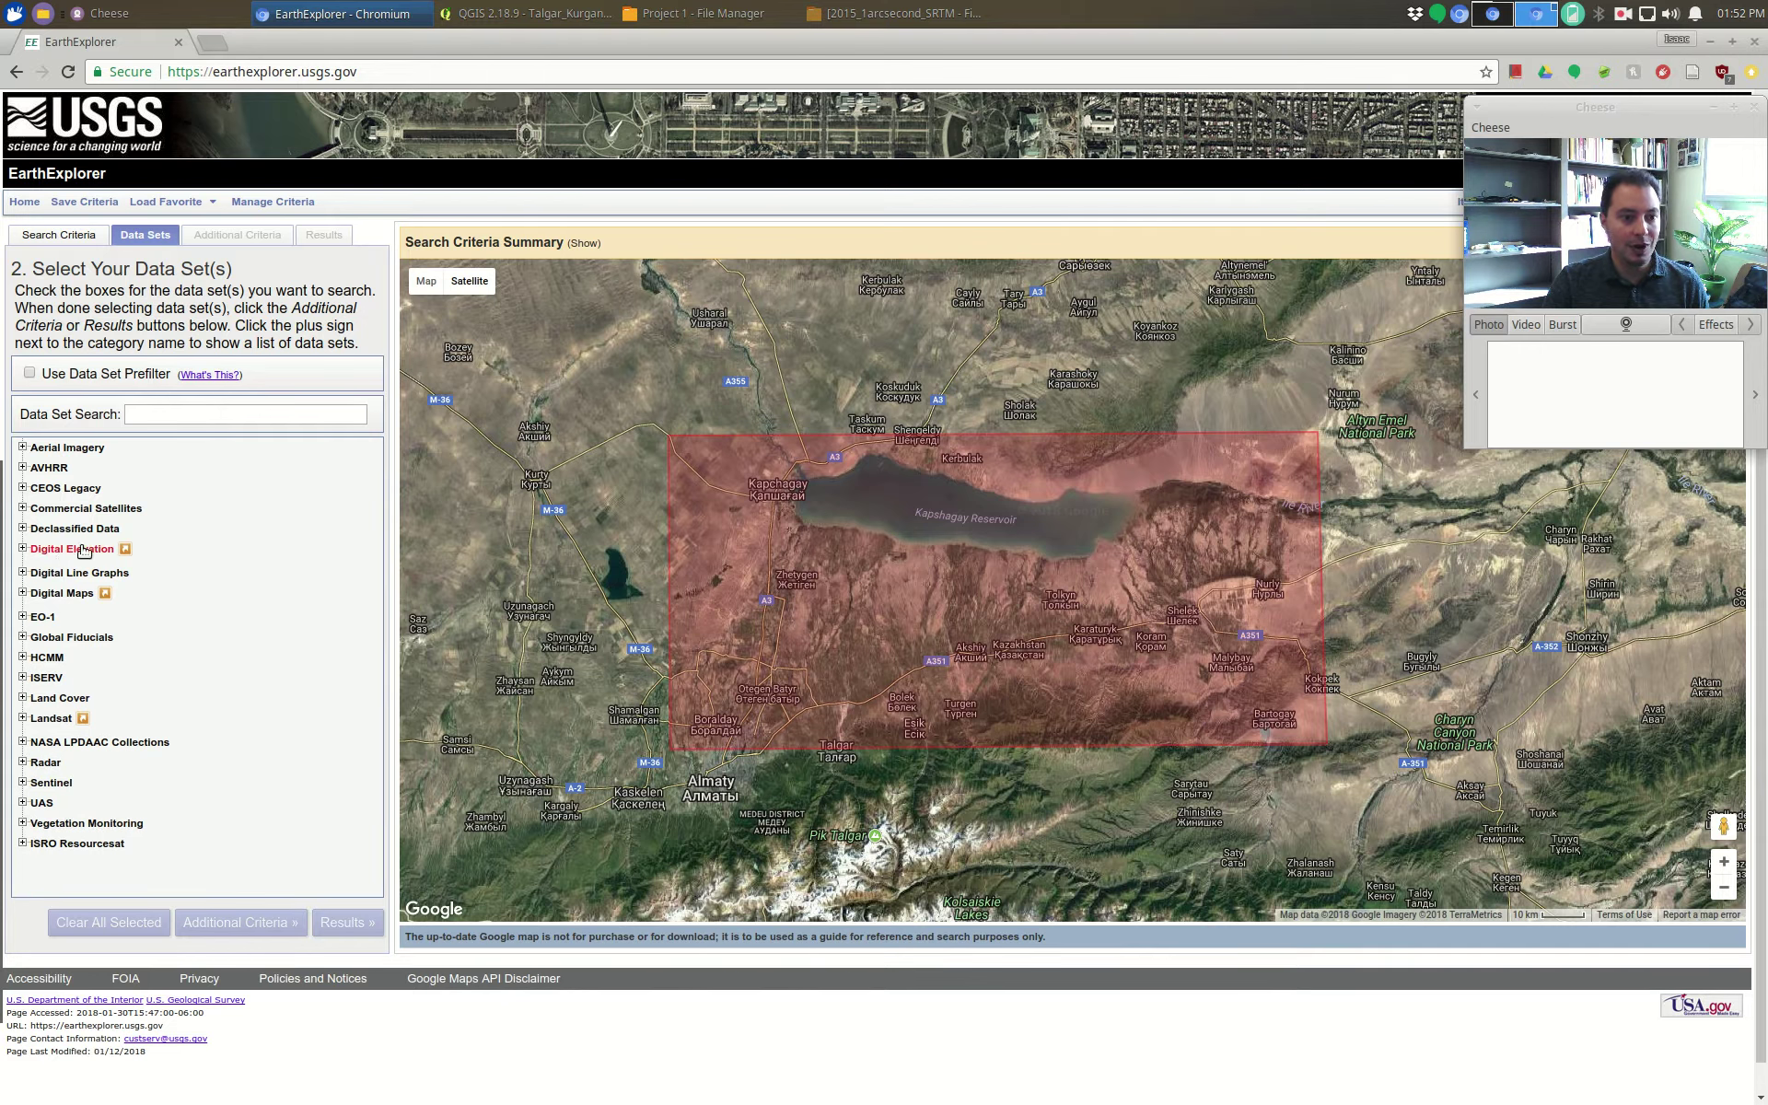
- Choose the SRTM 1 Arc-Second Global elevation data set and run the search for the defined area
{"action": "left_click", "coordinate": [23, 549]}
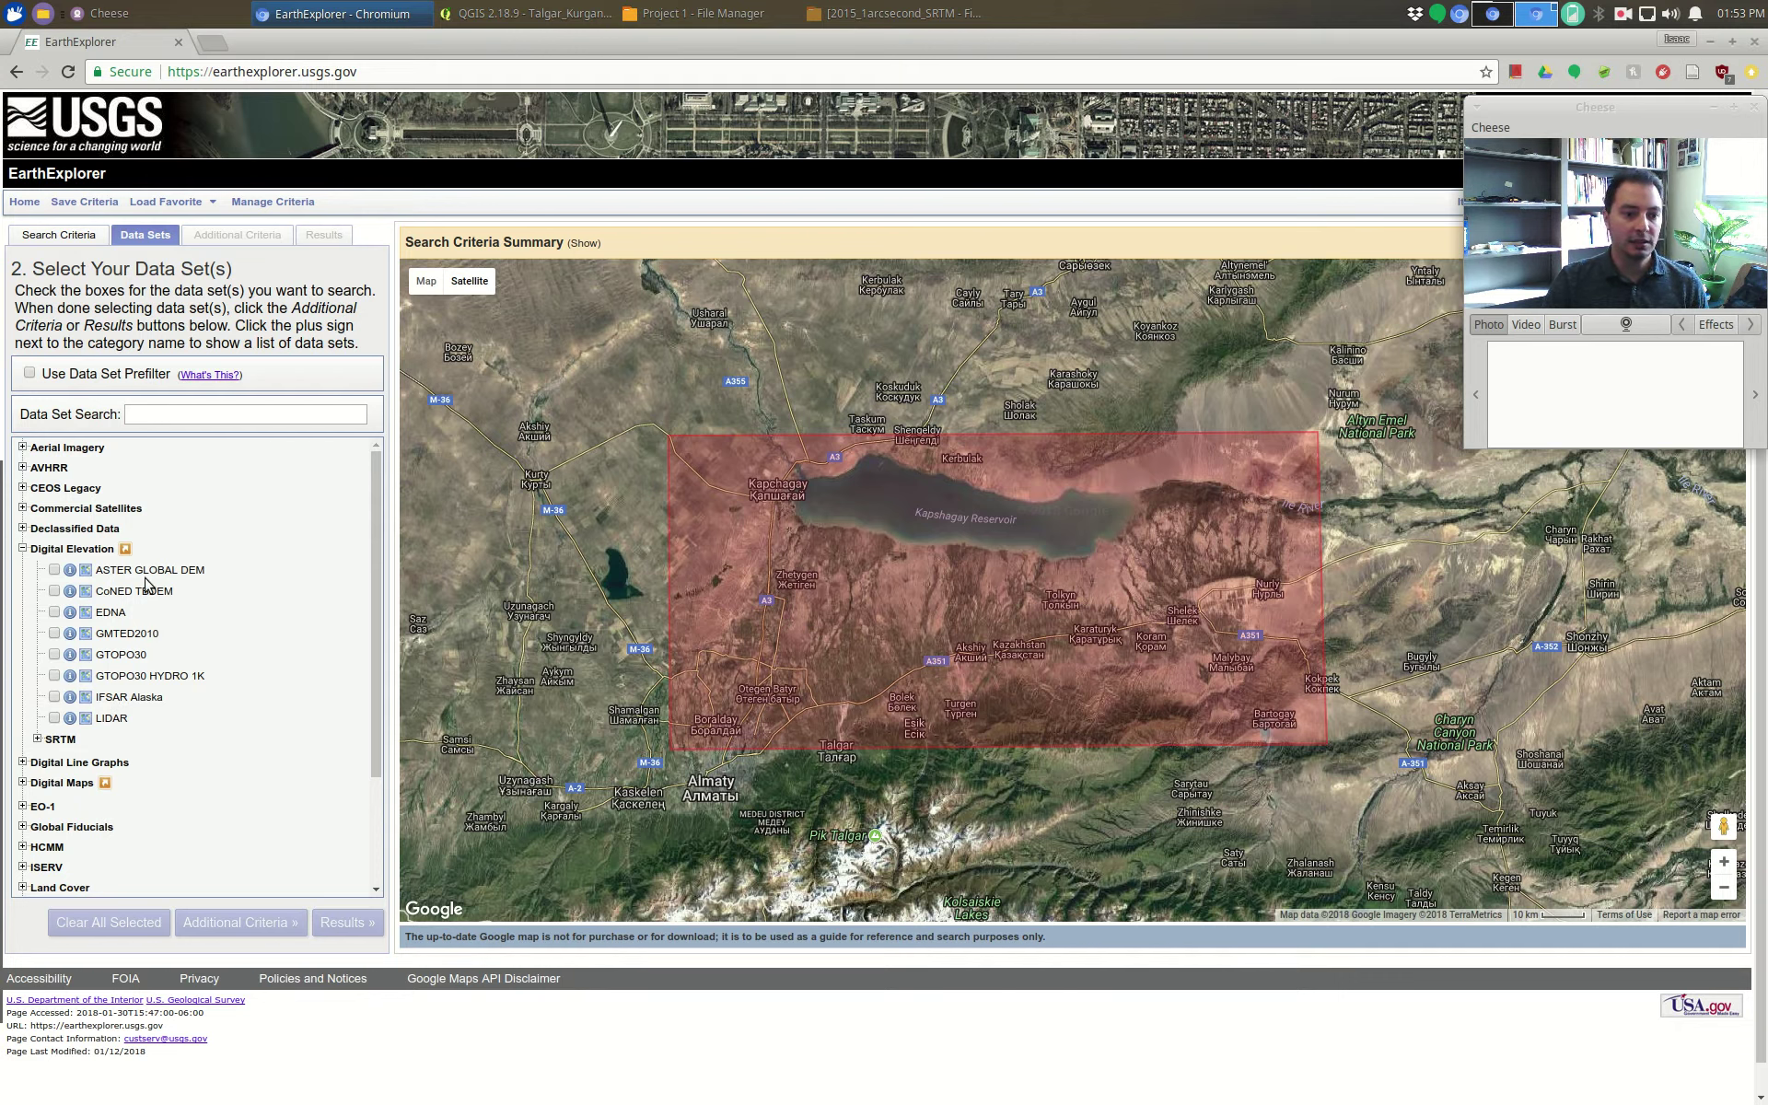
{"action": "left_click", "coordinate": [36, 739]}
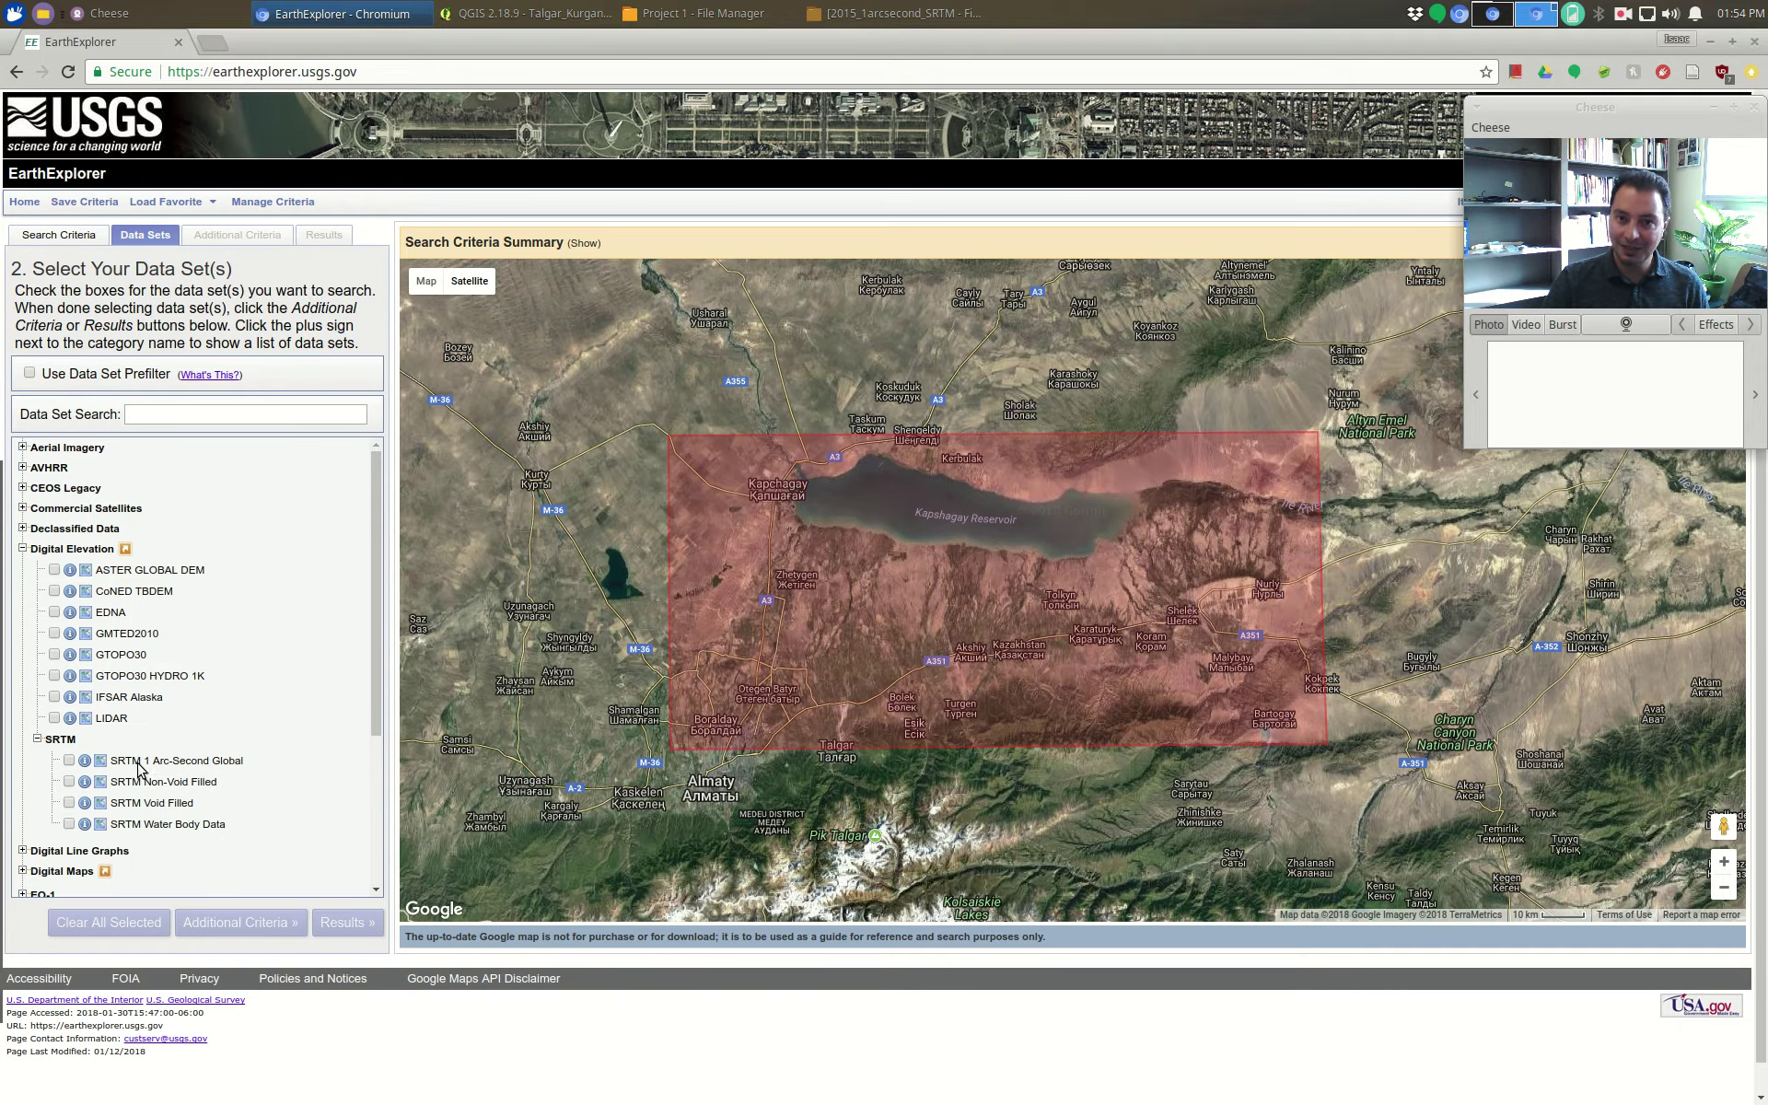
{"action": "left_click", "coordinate": [70, 761]}
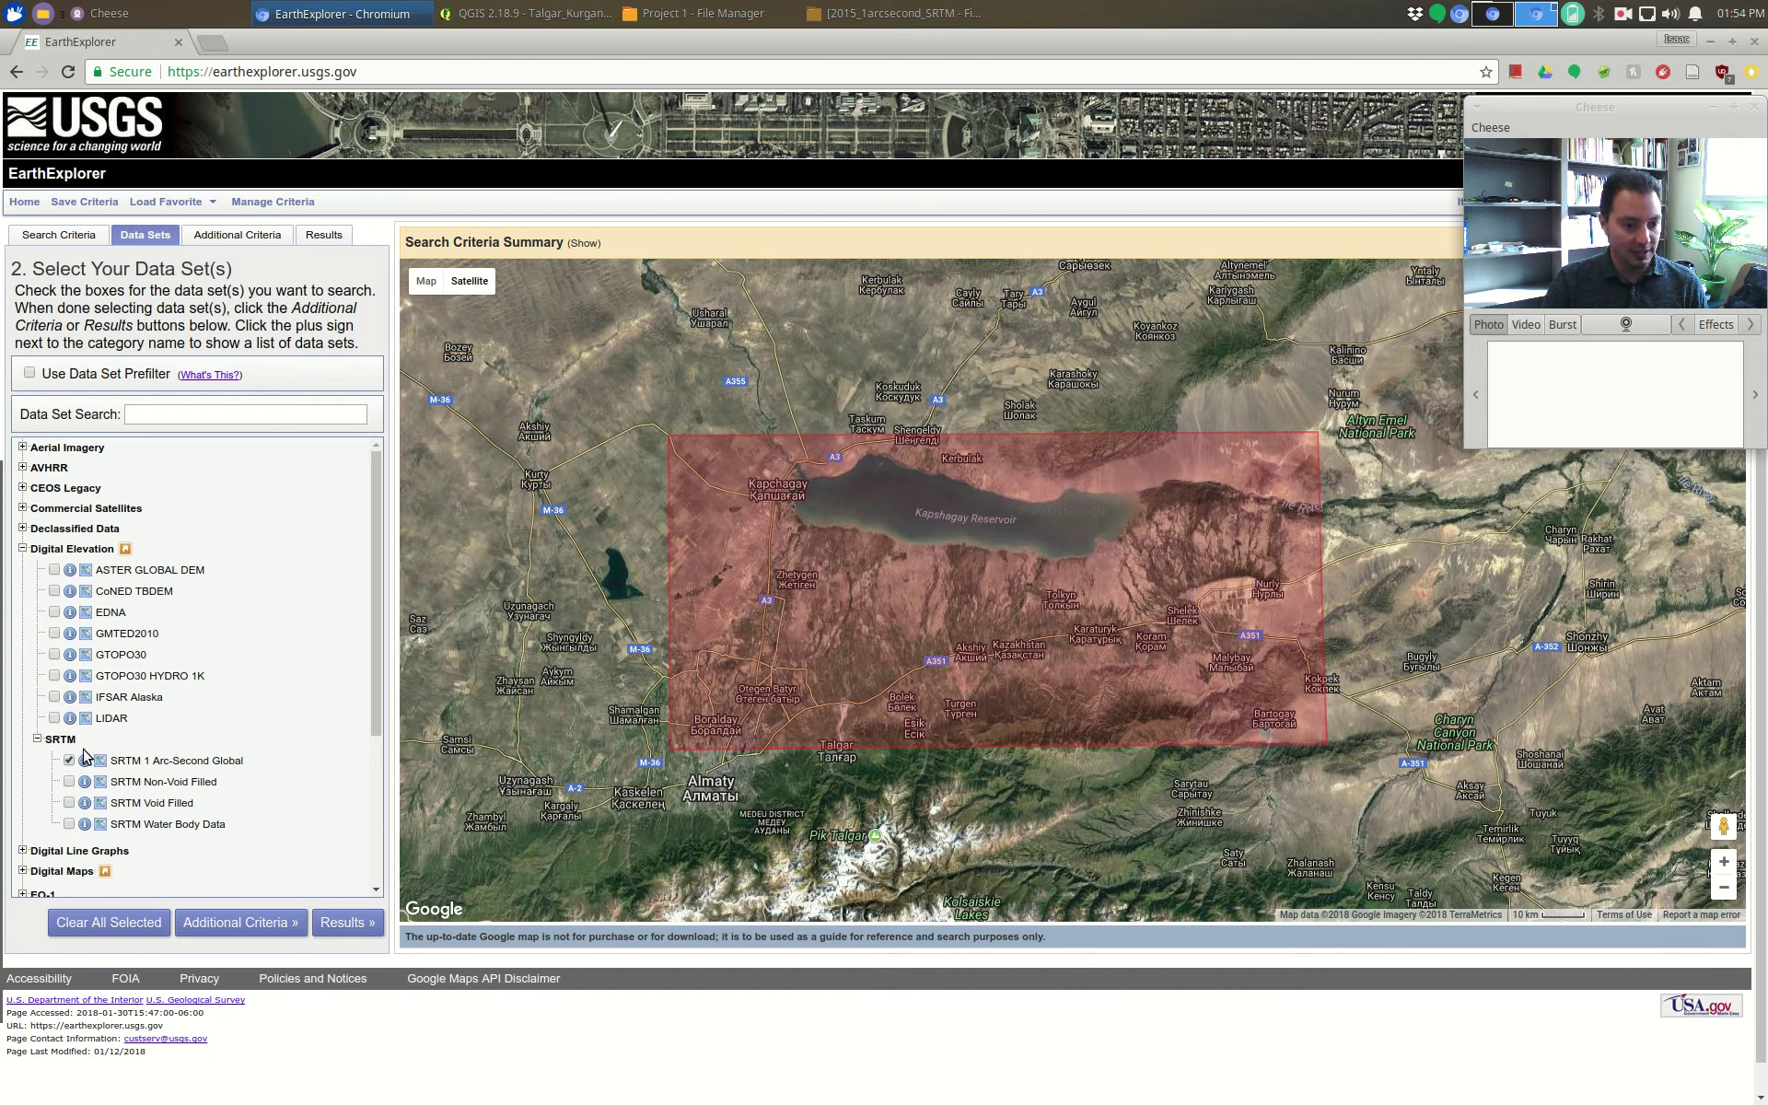
{"action": "left_click", "coordinate": [355, 922]}
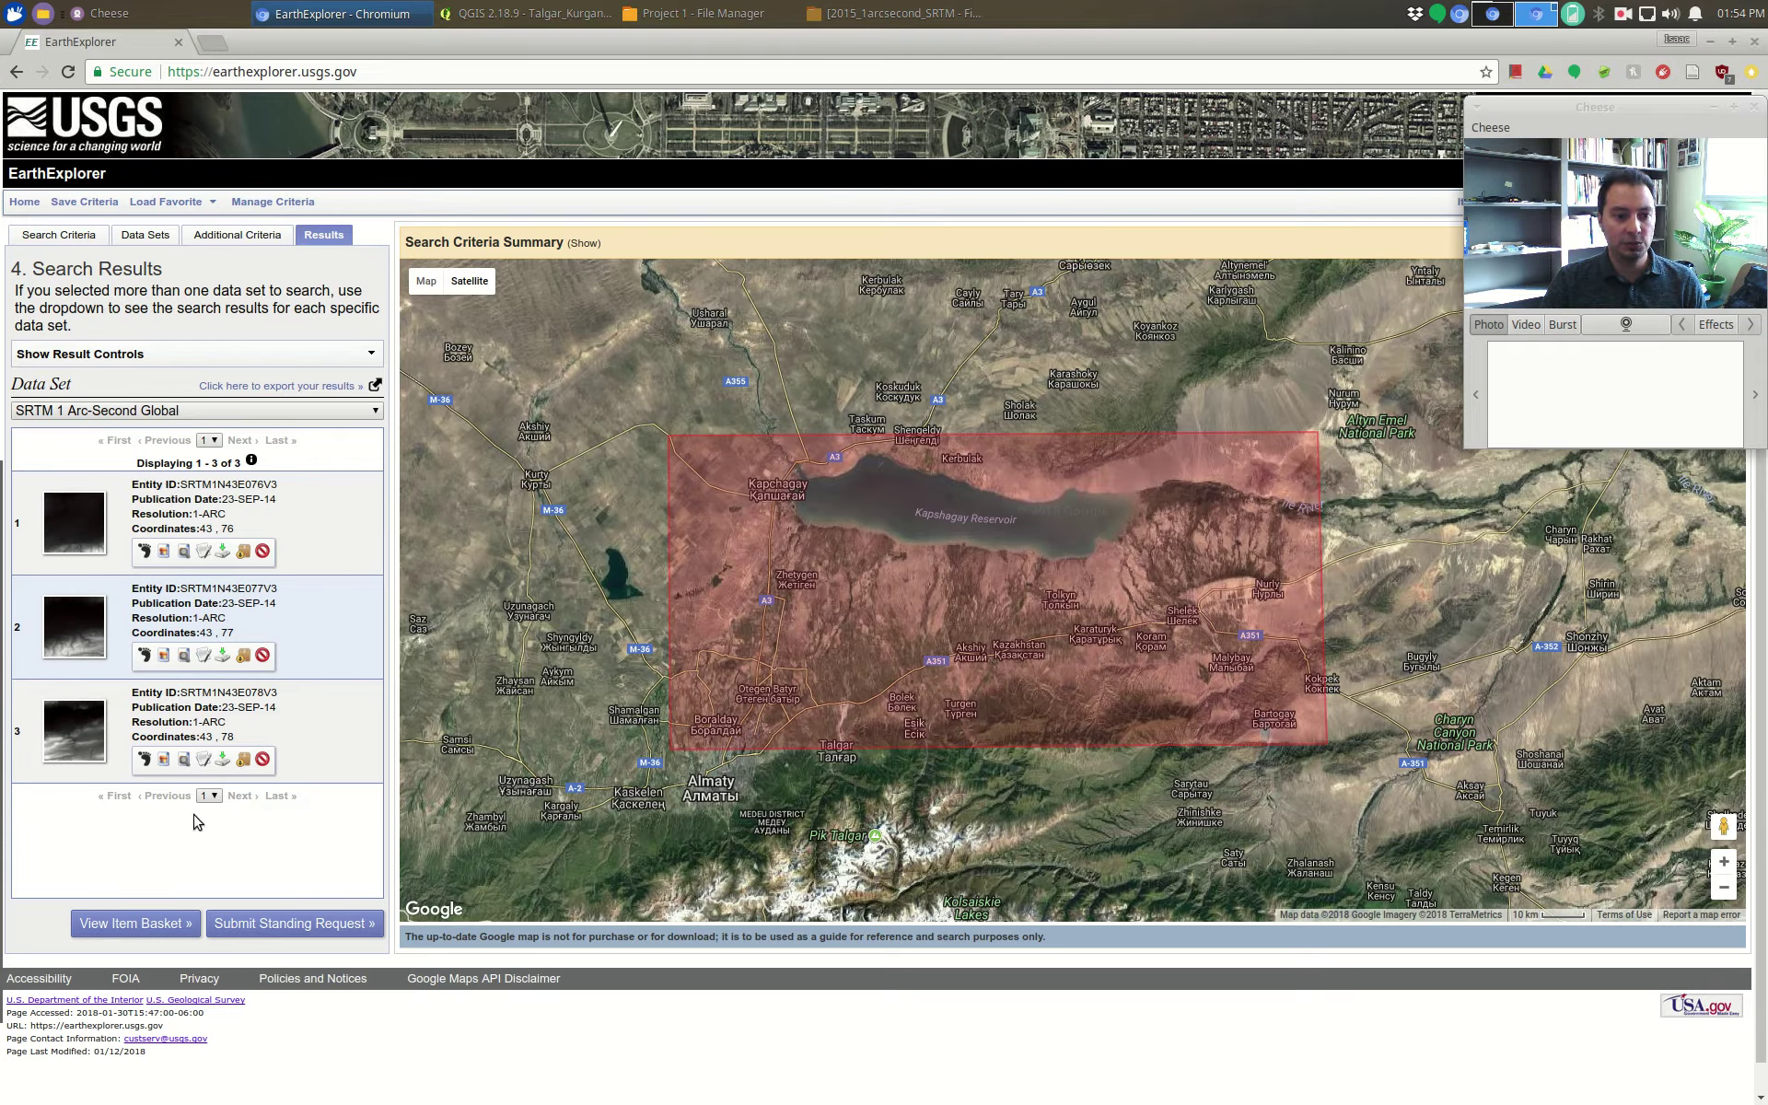
- Show the footprints of the three SRTM tiles on the map to check their coverage of the search area
{"action": "left_click", "coordinate": [145, 551]}
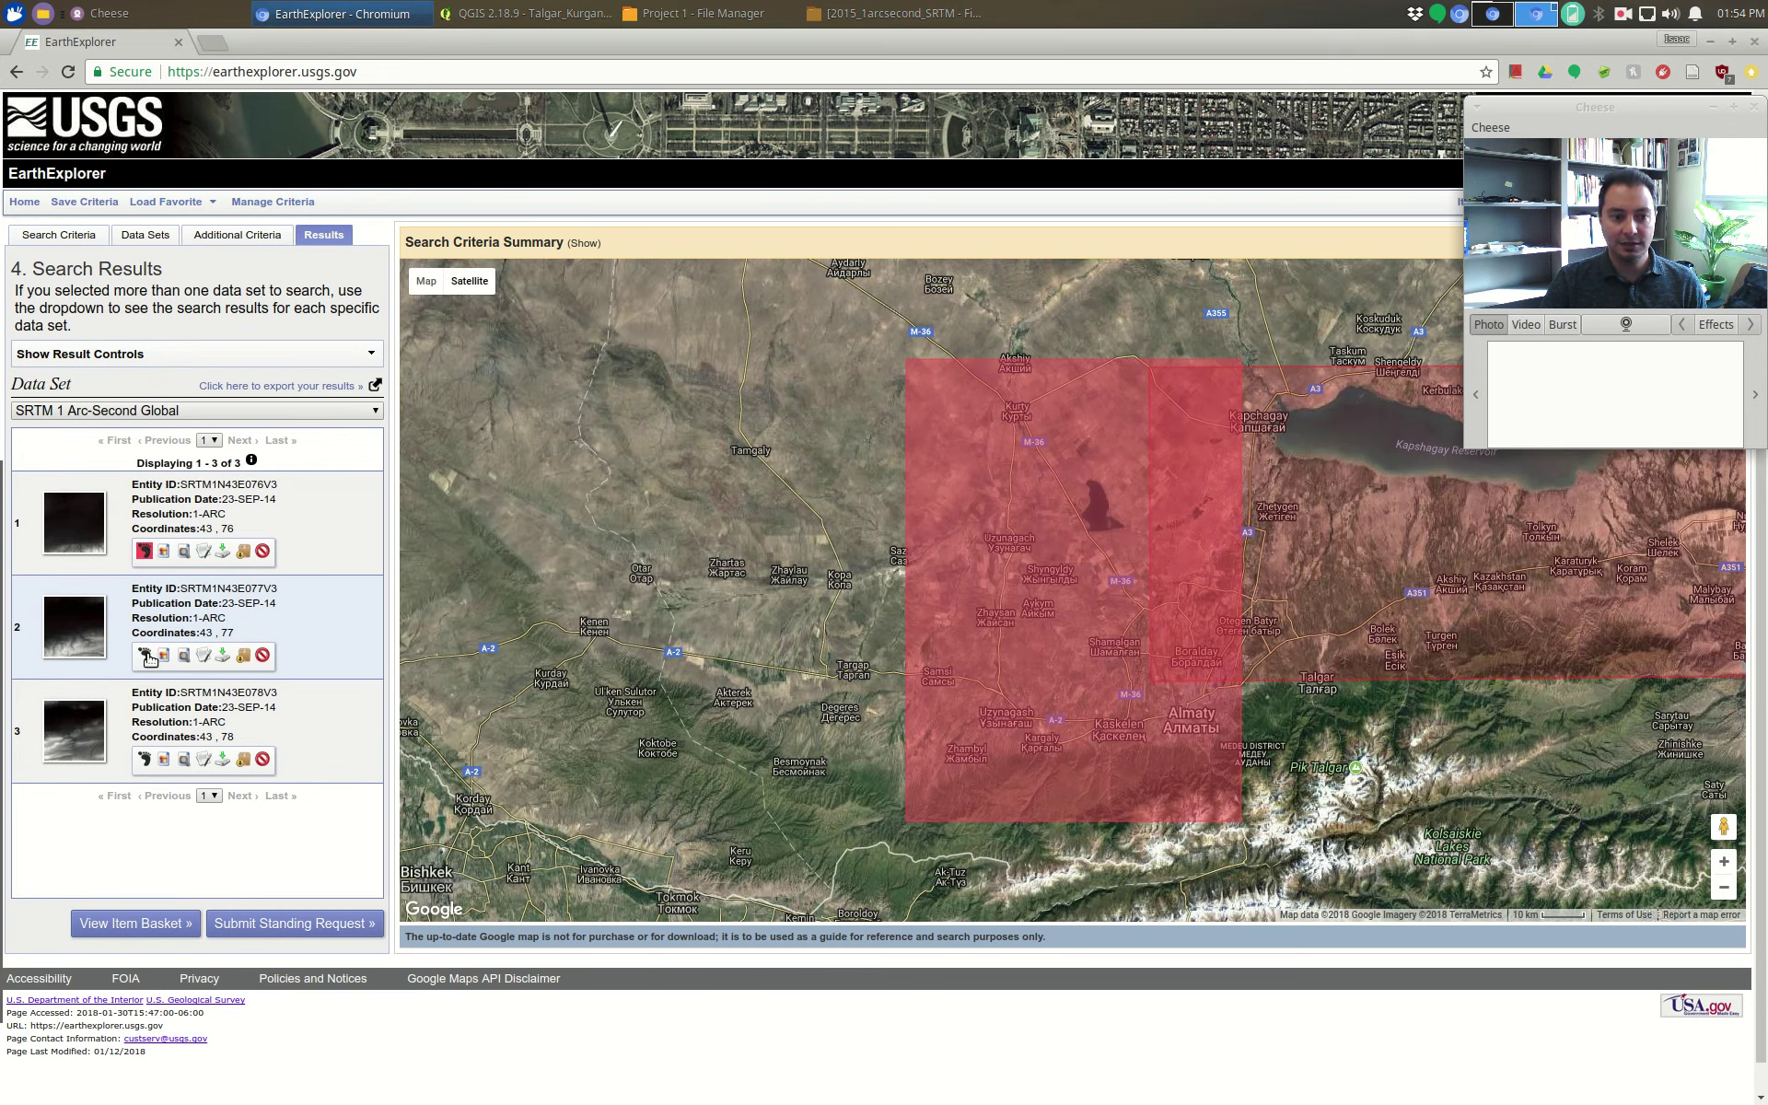
{"action": "left_click", "coordinate": [146, 655]}
{"action": "left_click", "coordinate": [144, 760]}
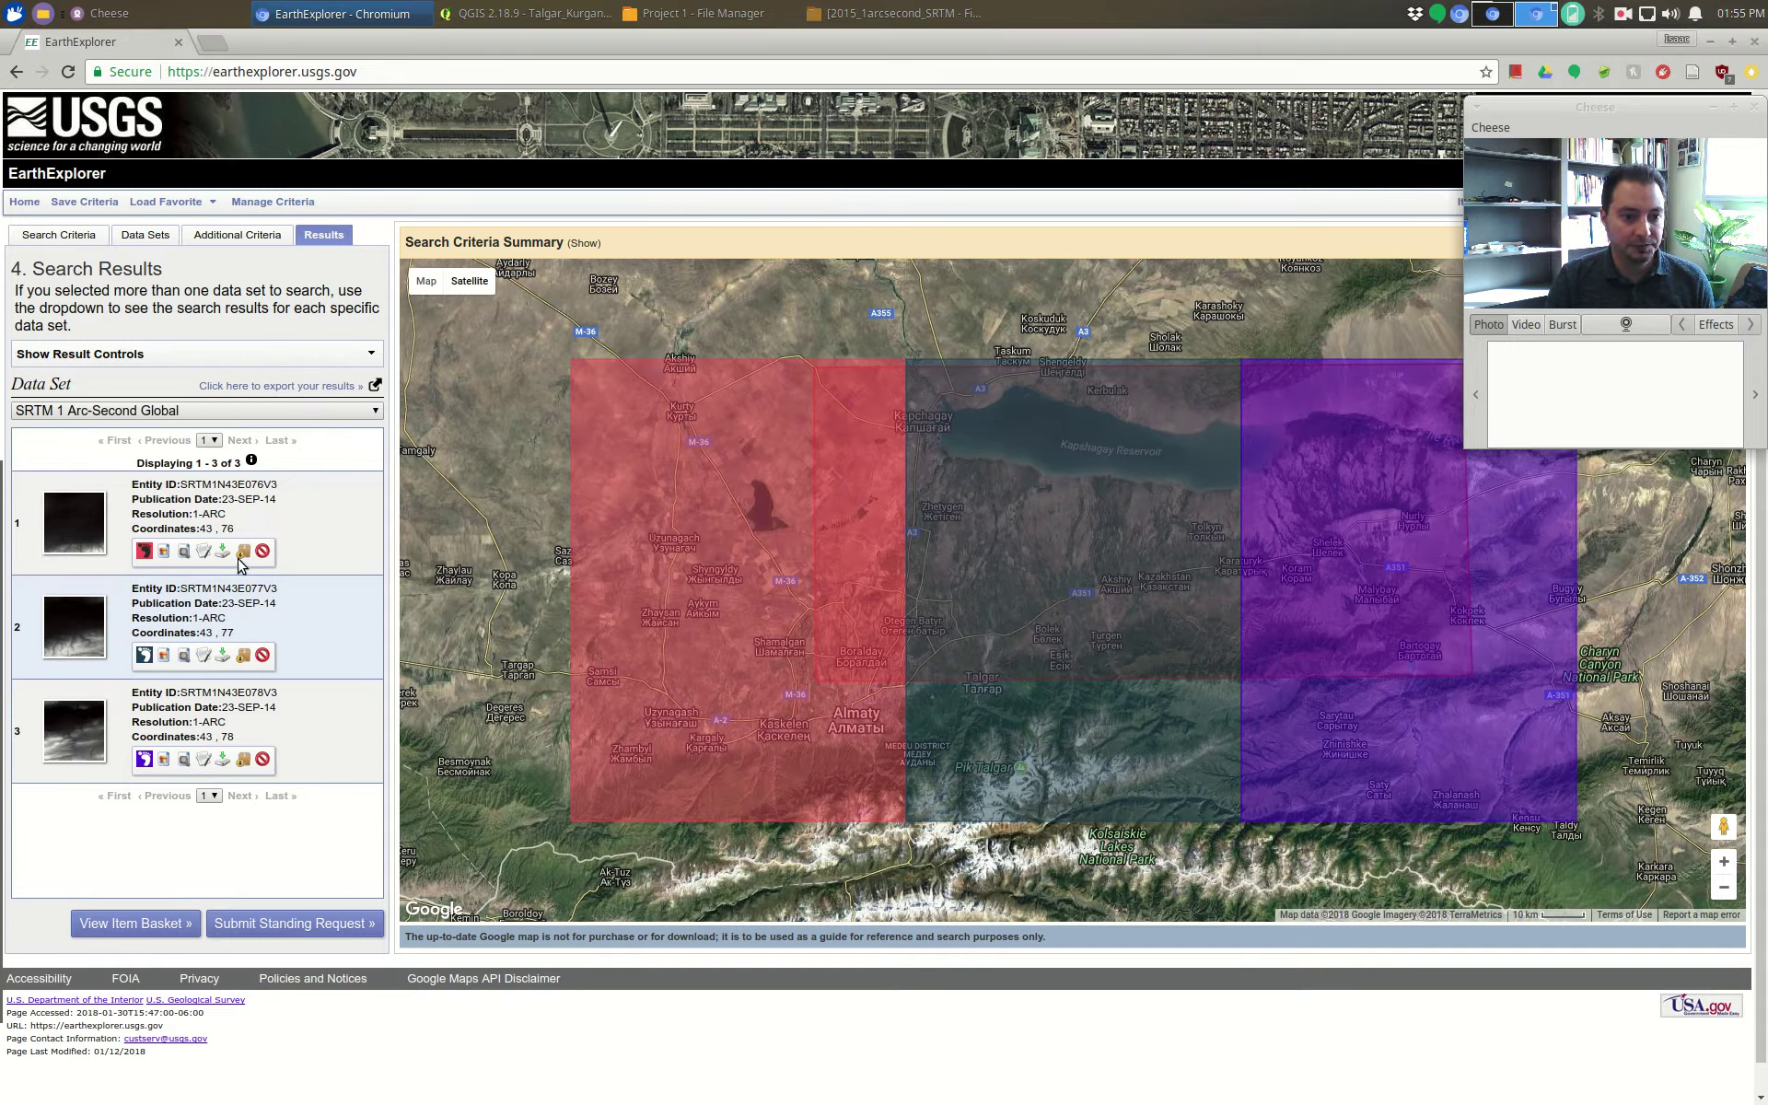
- Overlay the browse images of all three SRTM tiles on the map and hide their footprints
{"action": "left_click", "coordinate": [168, 553]}
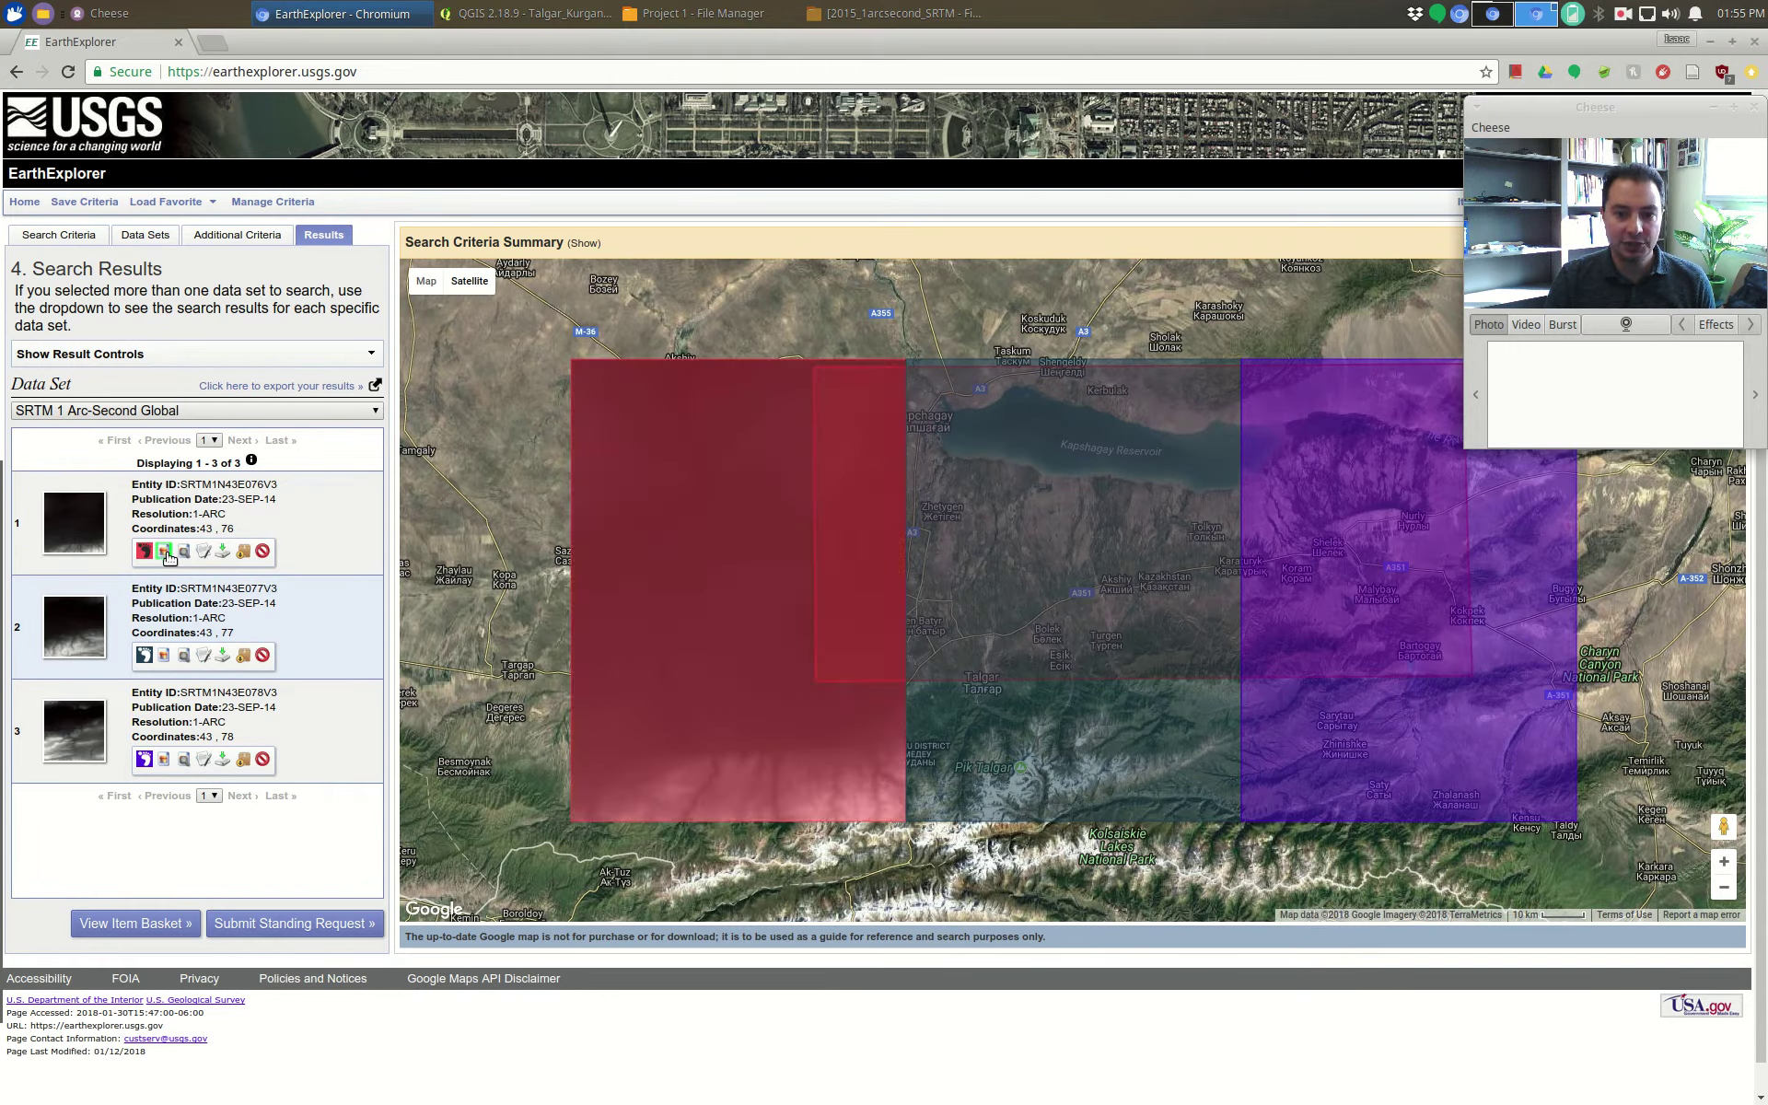
{"action": "left_click", "coordinate": [145, 553]}
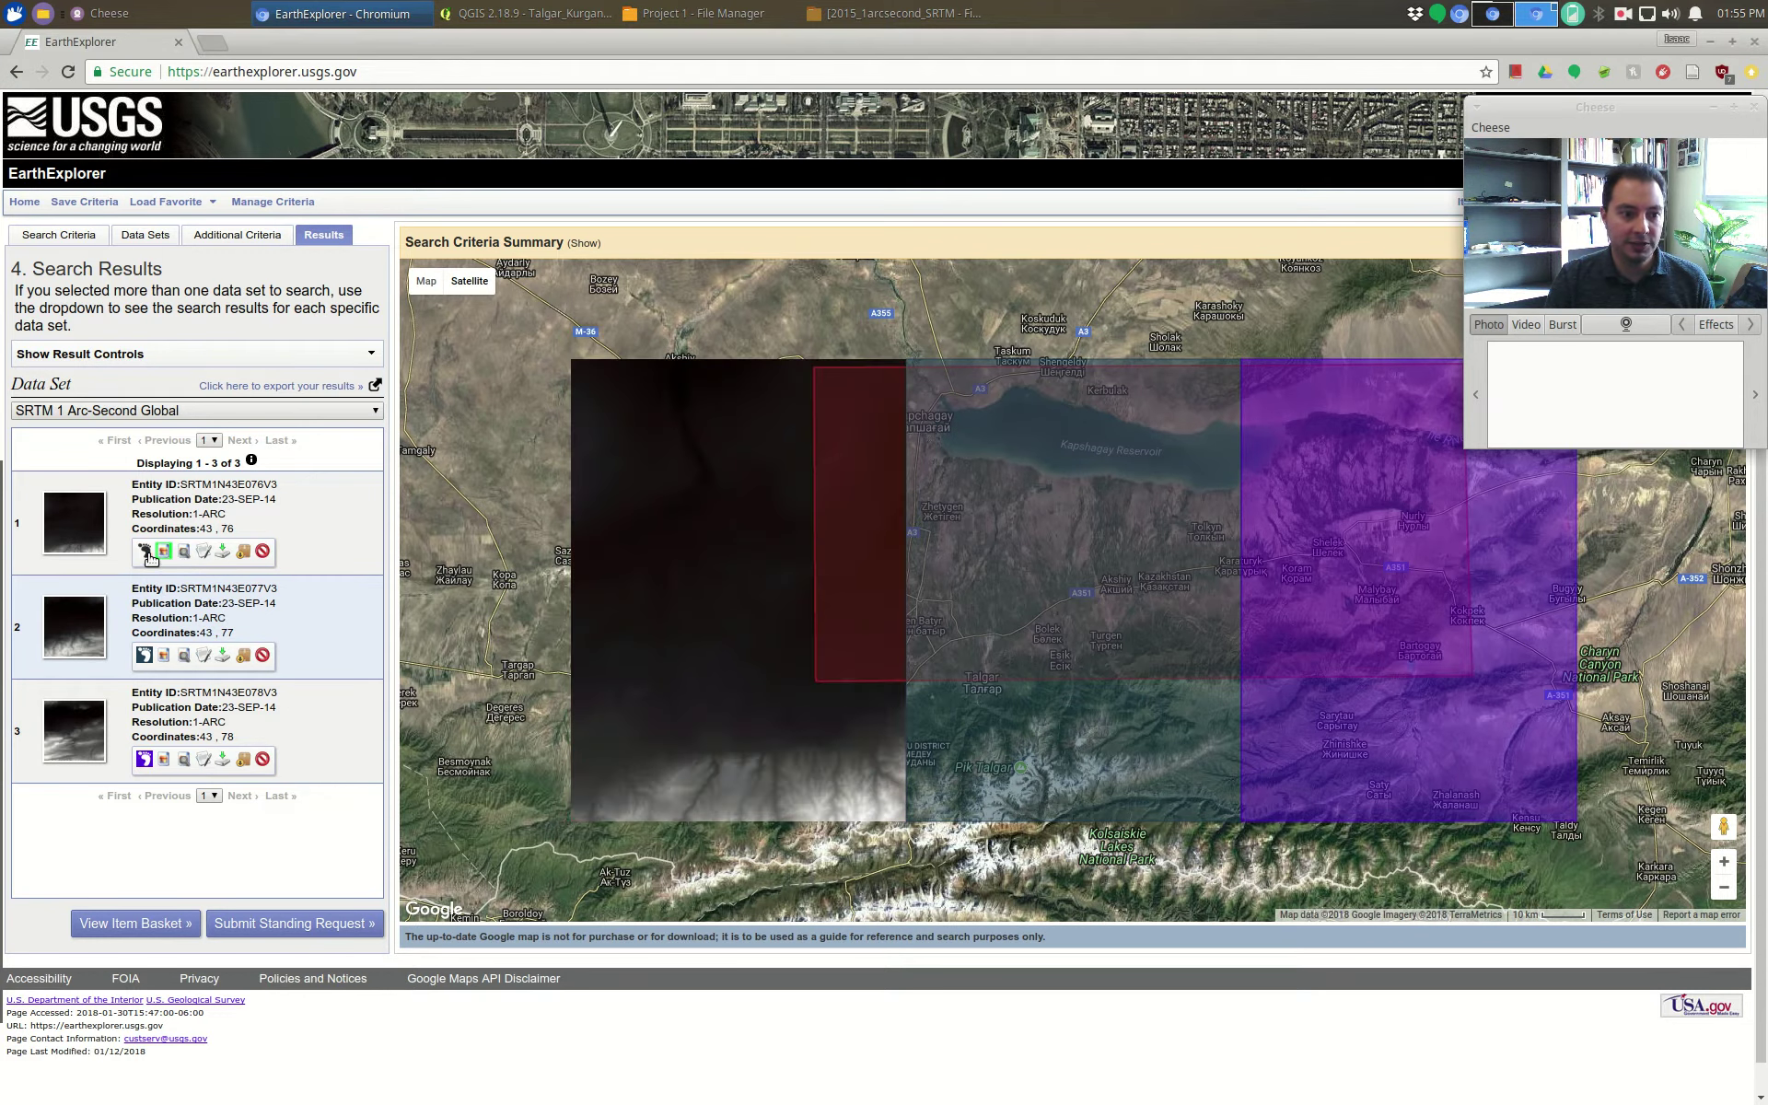
{"action": "left_click", "coordinate": [144, 656]}
{"action": "left_click", "coordinate": [144, 760]}
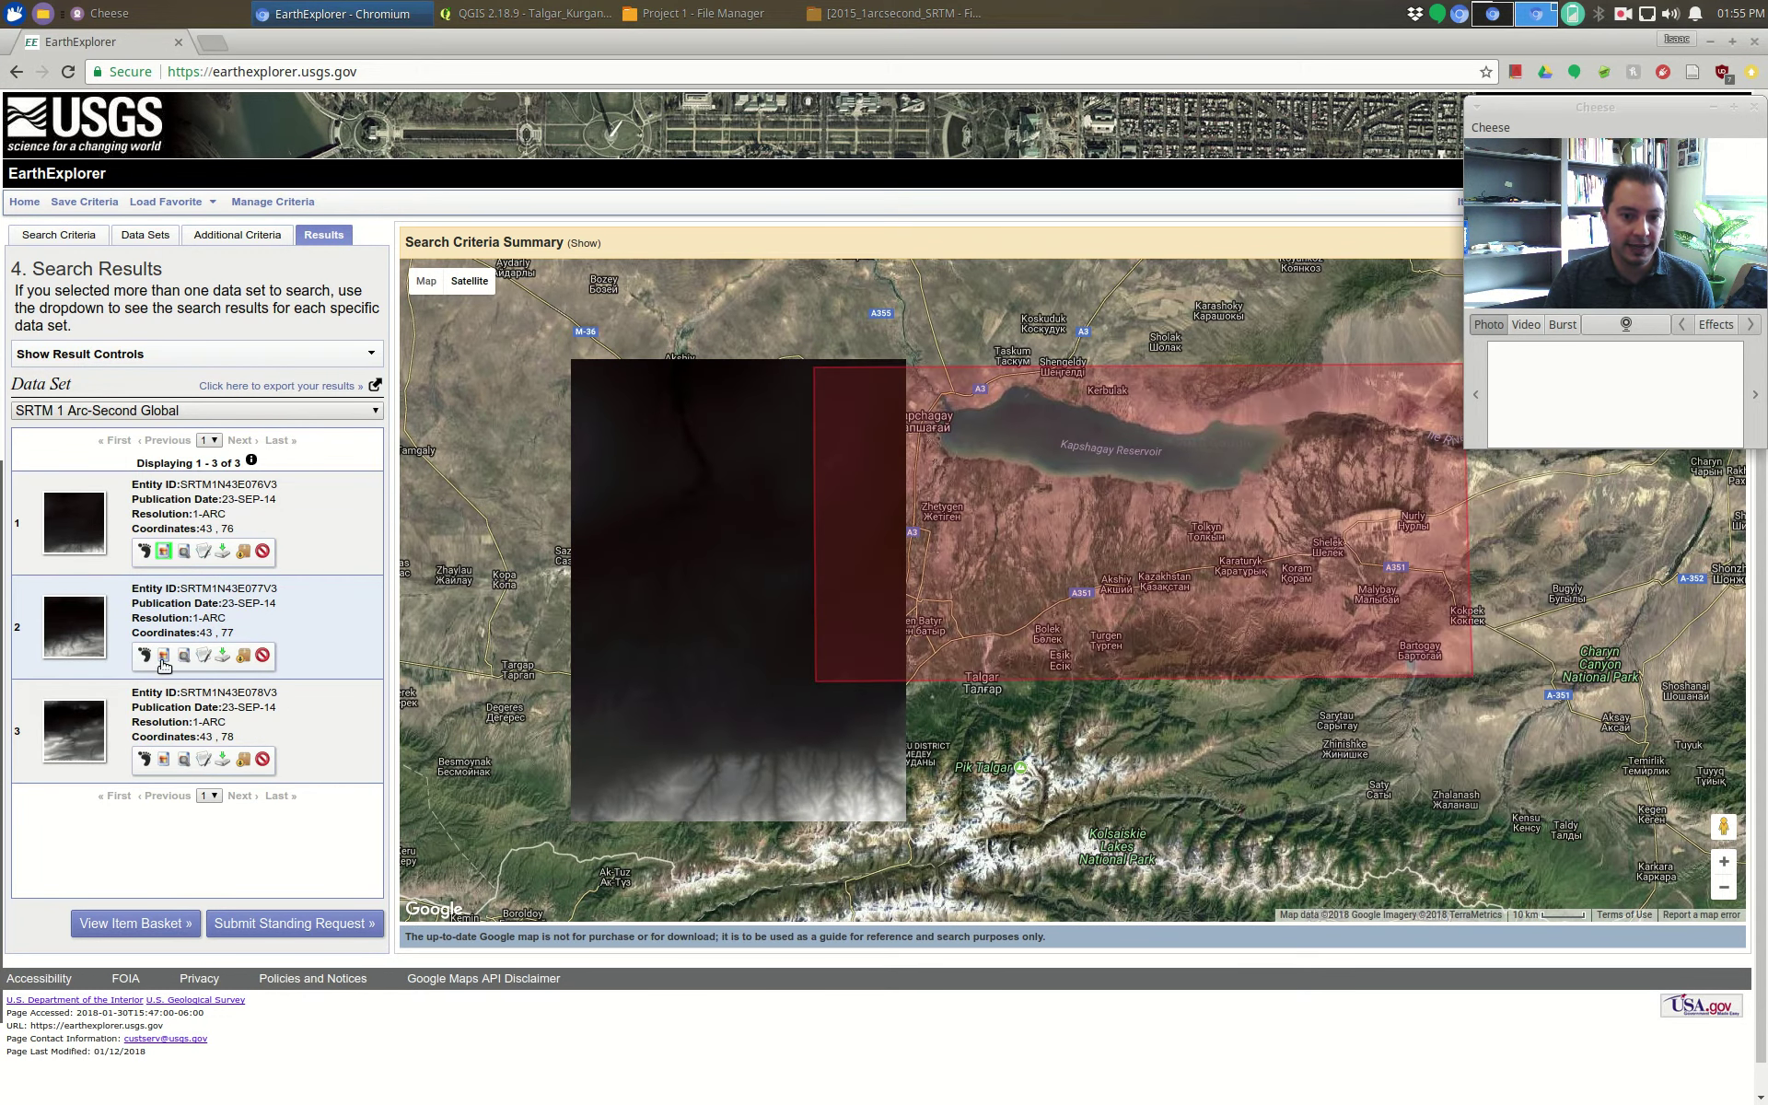
{"action": "left_click", "coordinate": [163, 658]}
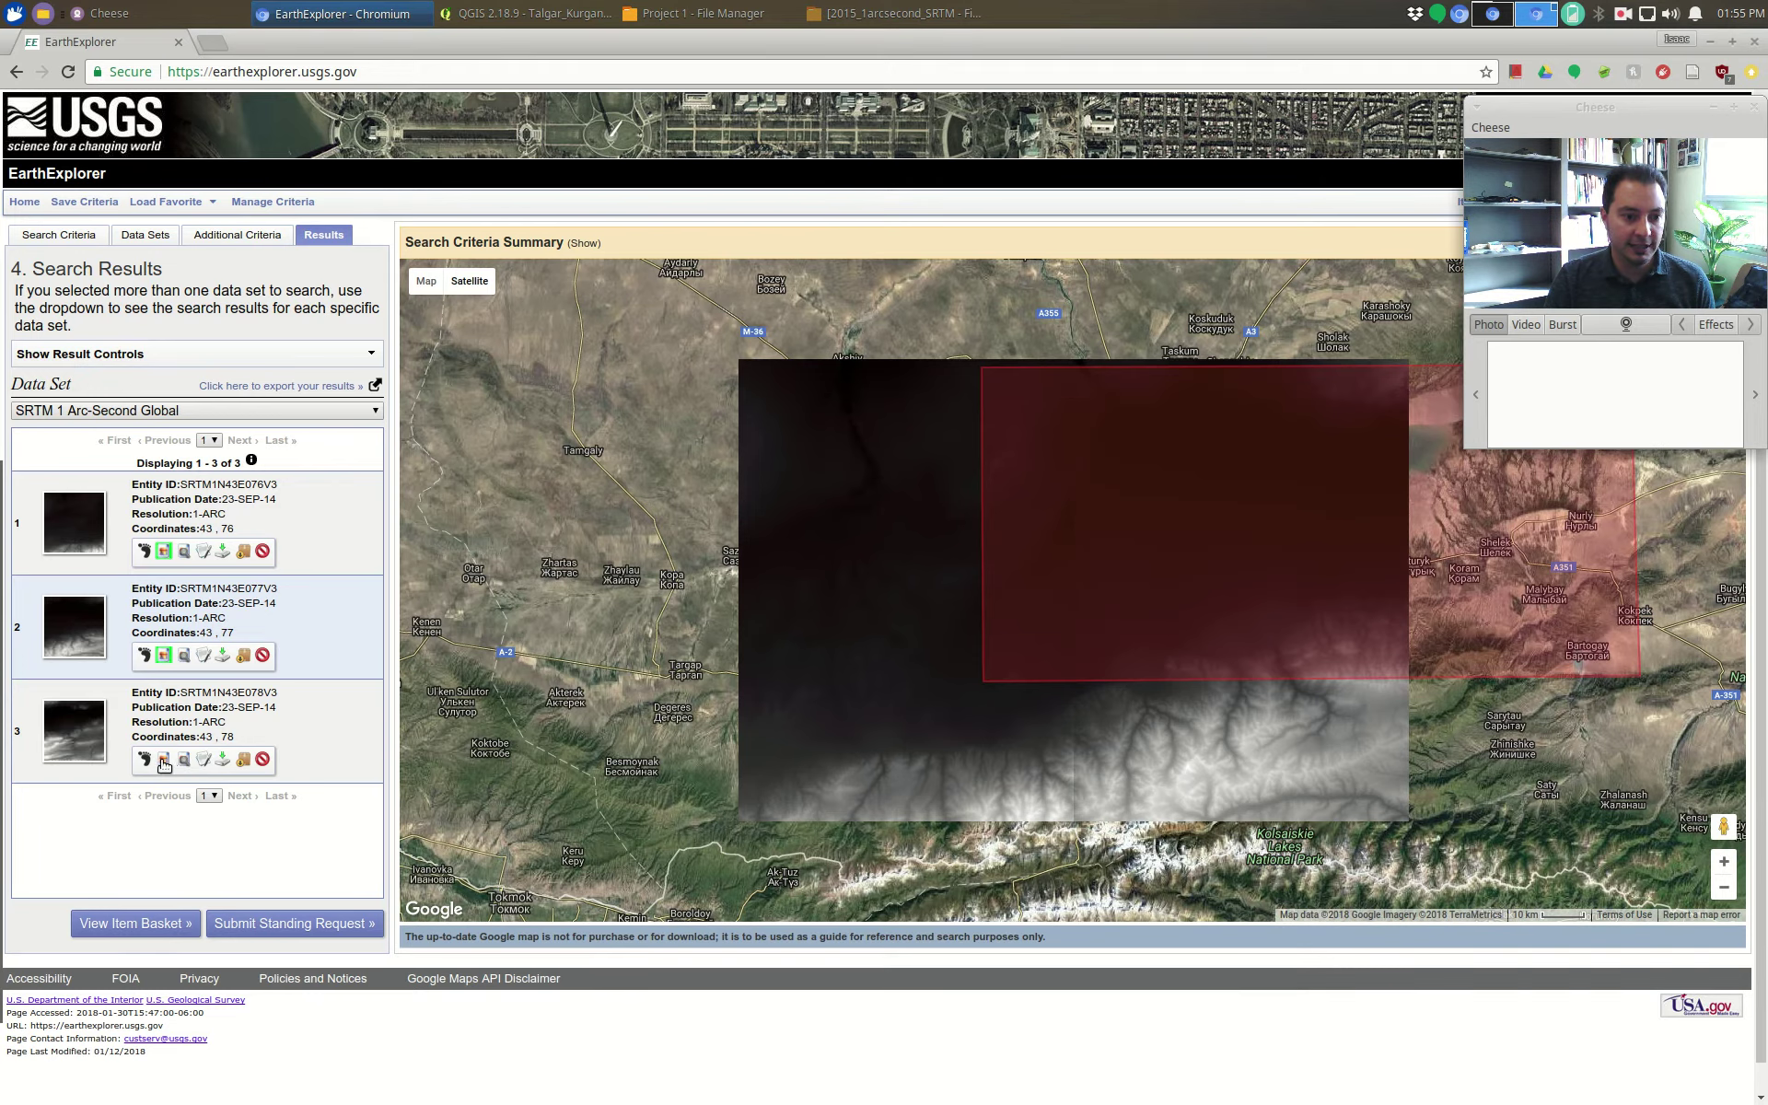
{"action": "left_click", "coordinate": [163, 760]}
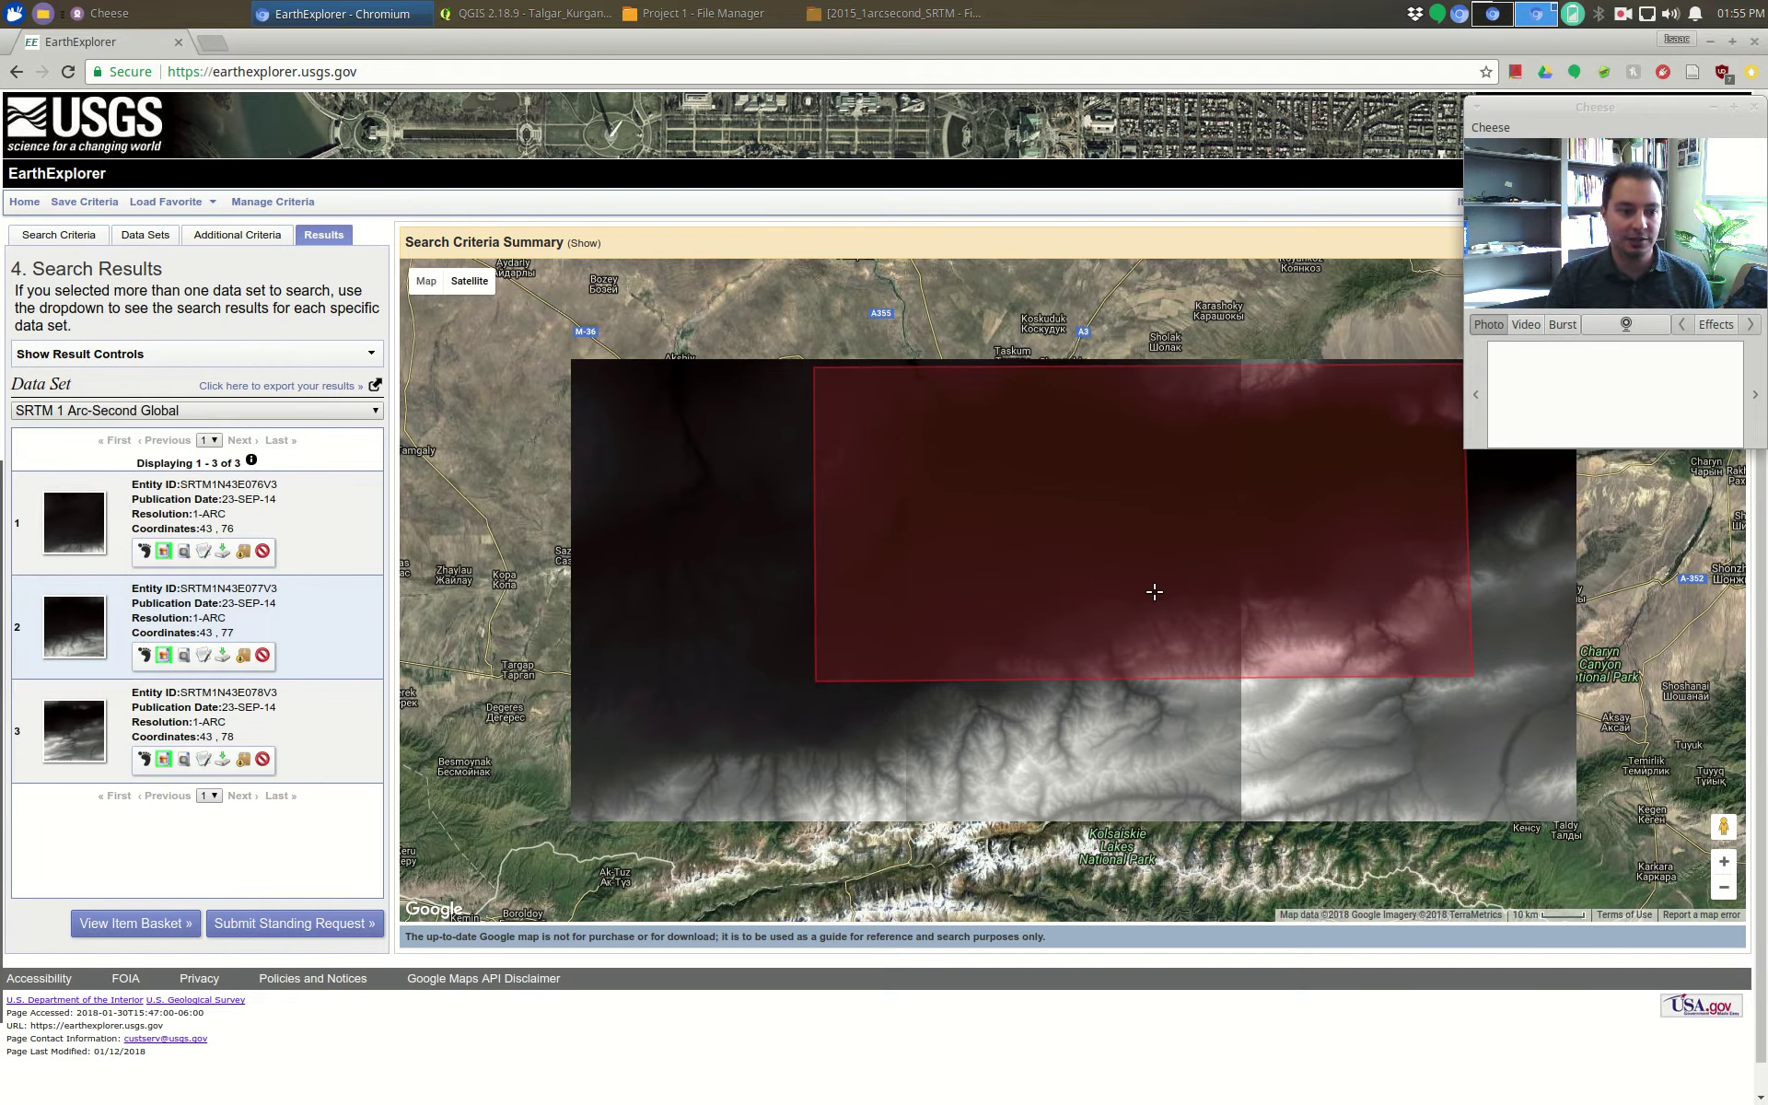
- Review the full metadata of tile SRTM1N43E076V3, including its dates, resolution and corner coordinates
{"action": "left_click", "coordinate": [203, 552]}
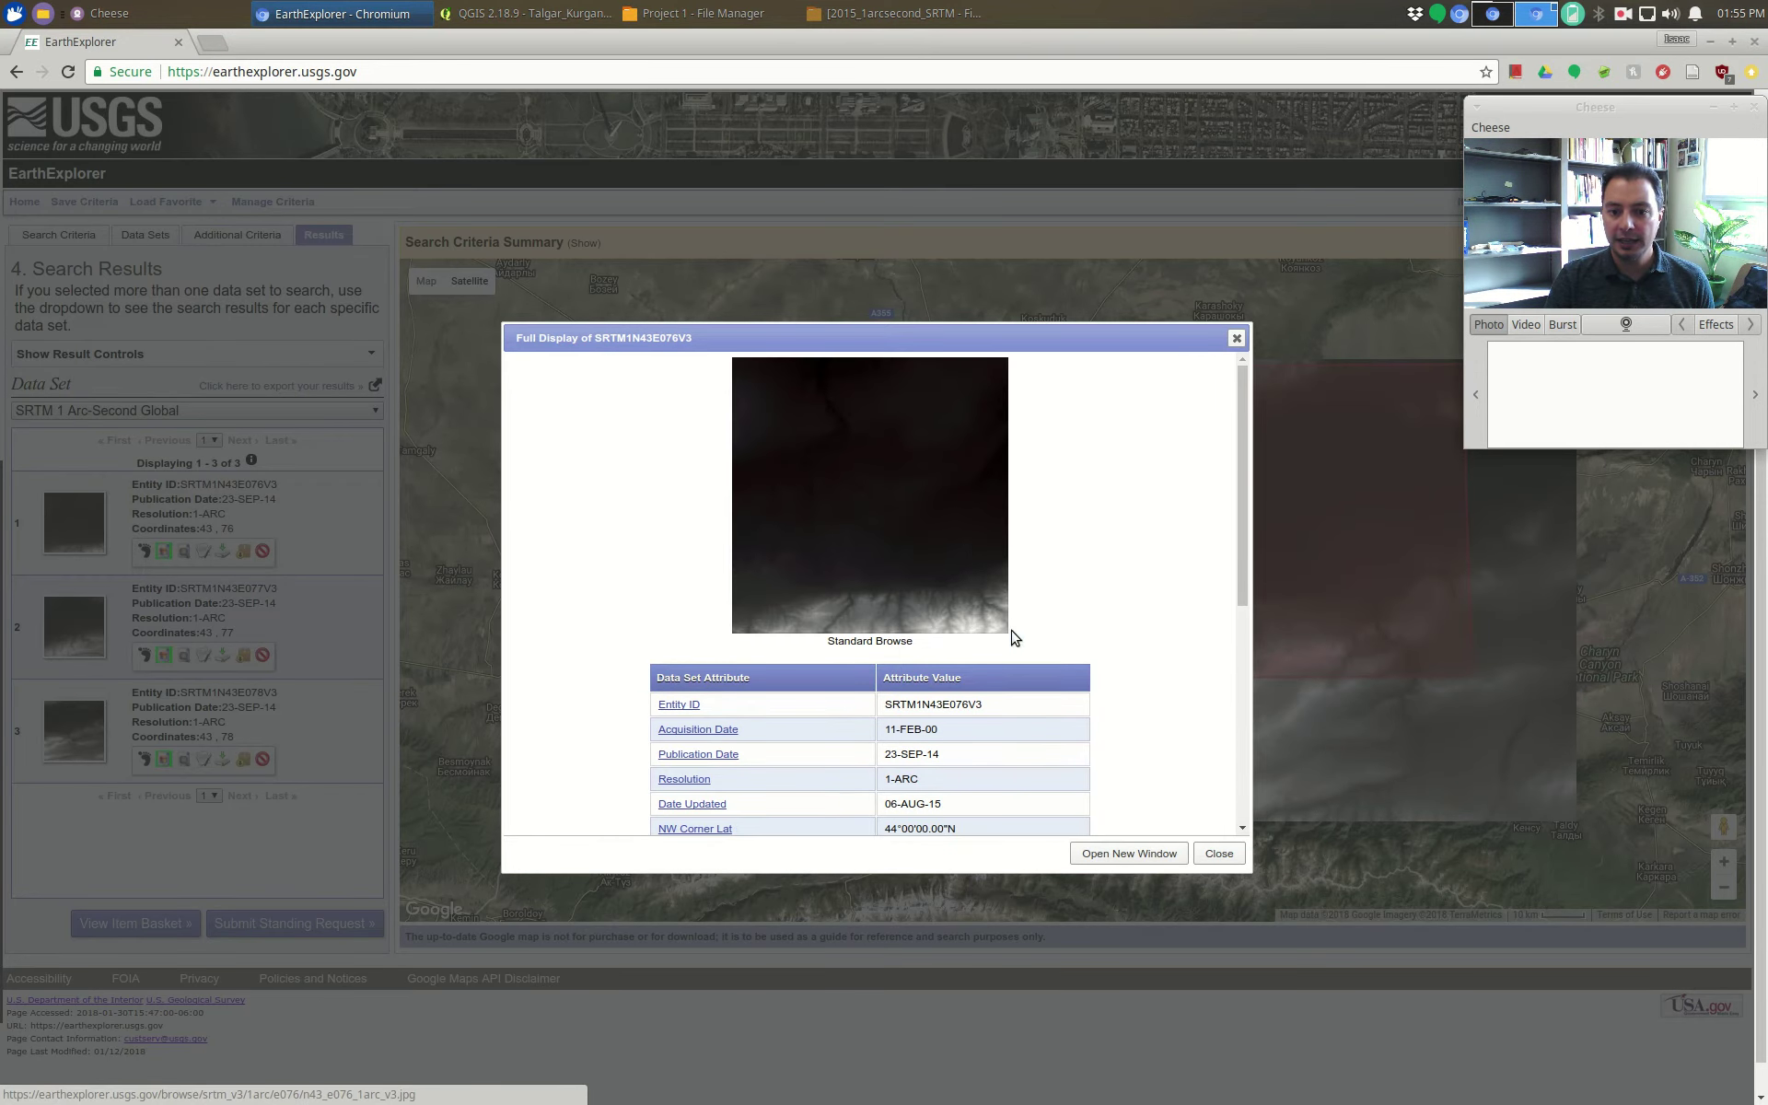
{"action": "scroll", "coordinate": [1008, 633], "scroll_direction": "down", "scroll_amount": 2}
{"action": "scroll", "coordinate": [962, 590], "scroll_direction": "down", "scroll_amount": 2}
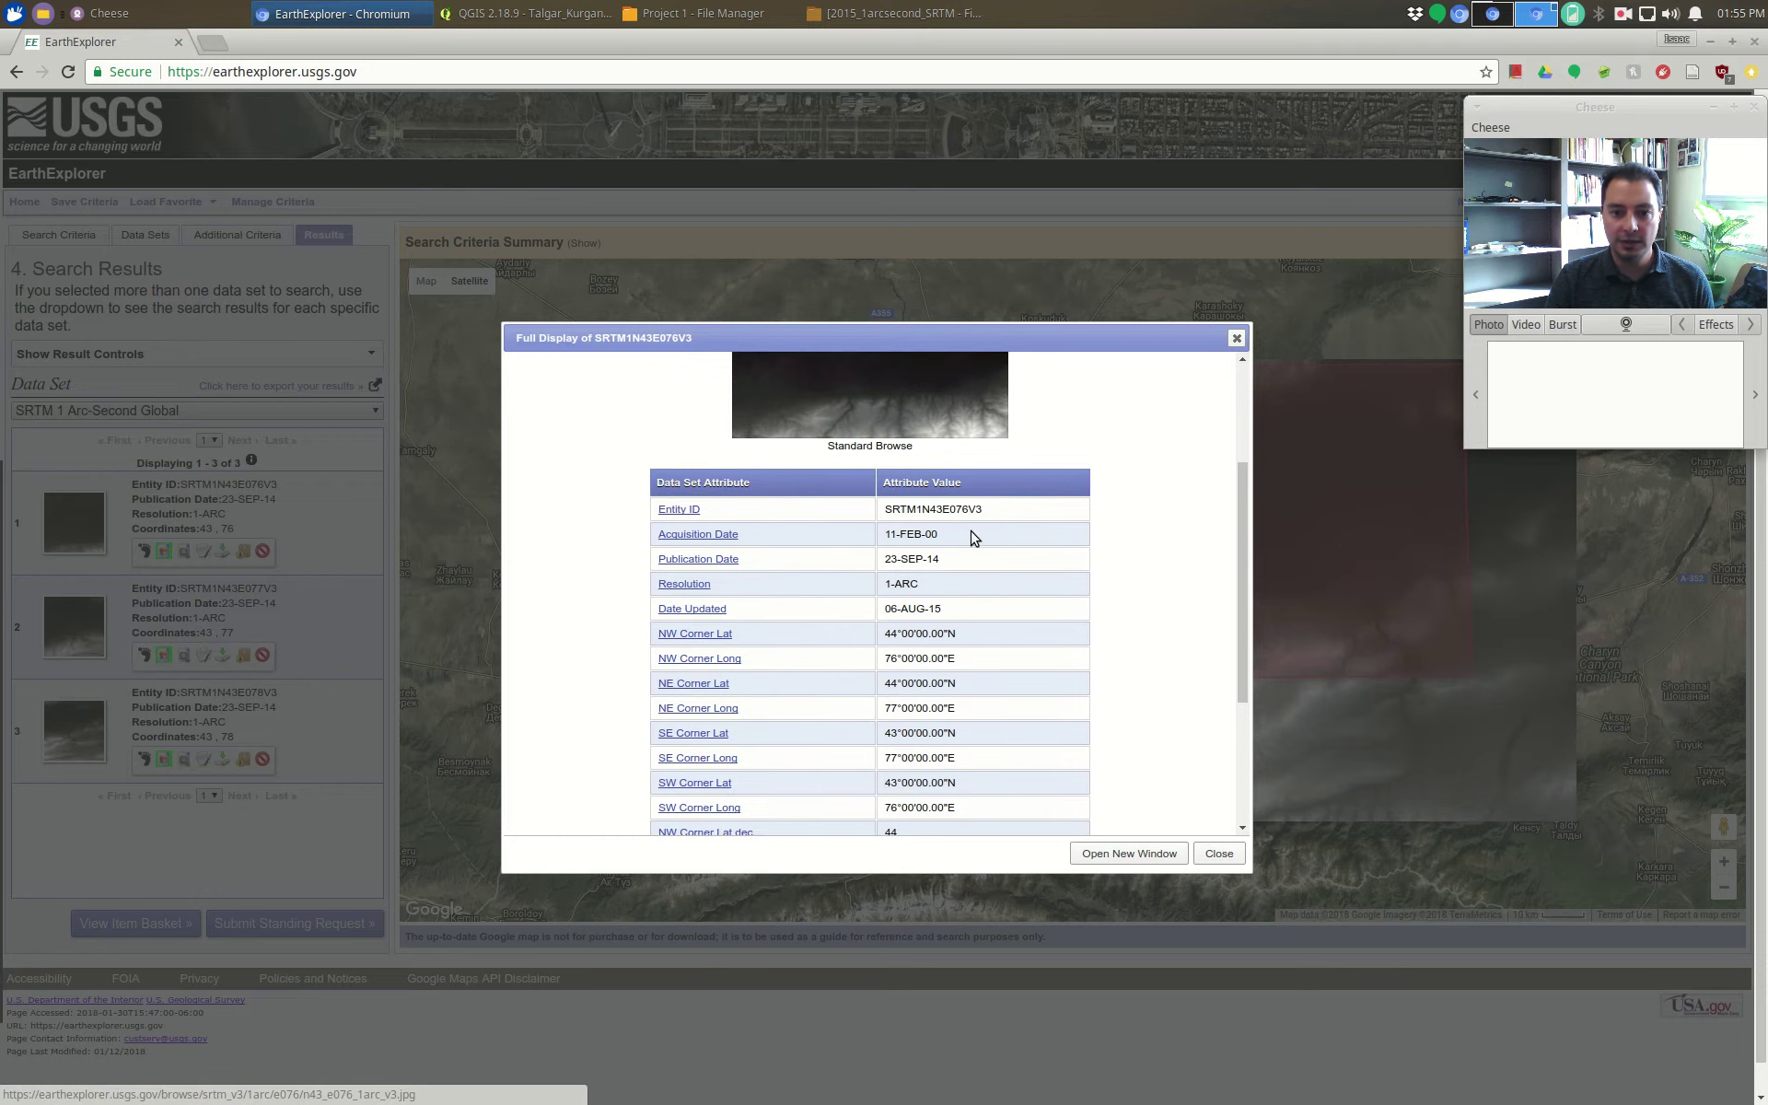
{"action": "scroll", "coordinate": [974, 580], "scroll_direction": "down", "scroll_amount": 1}
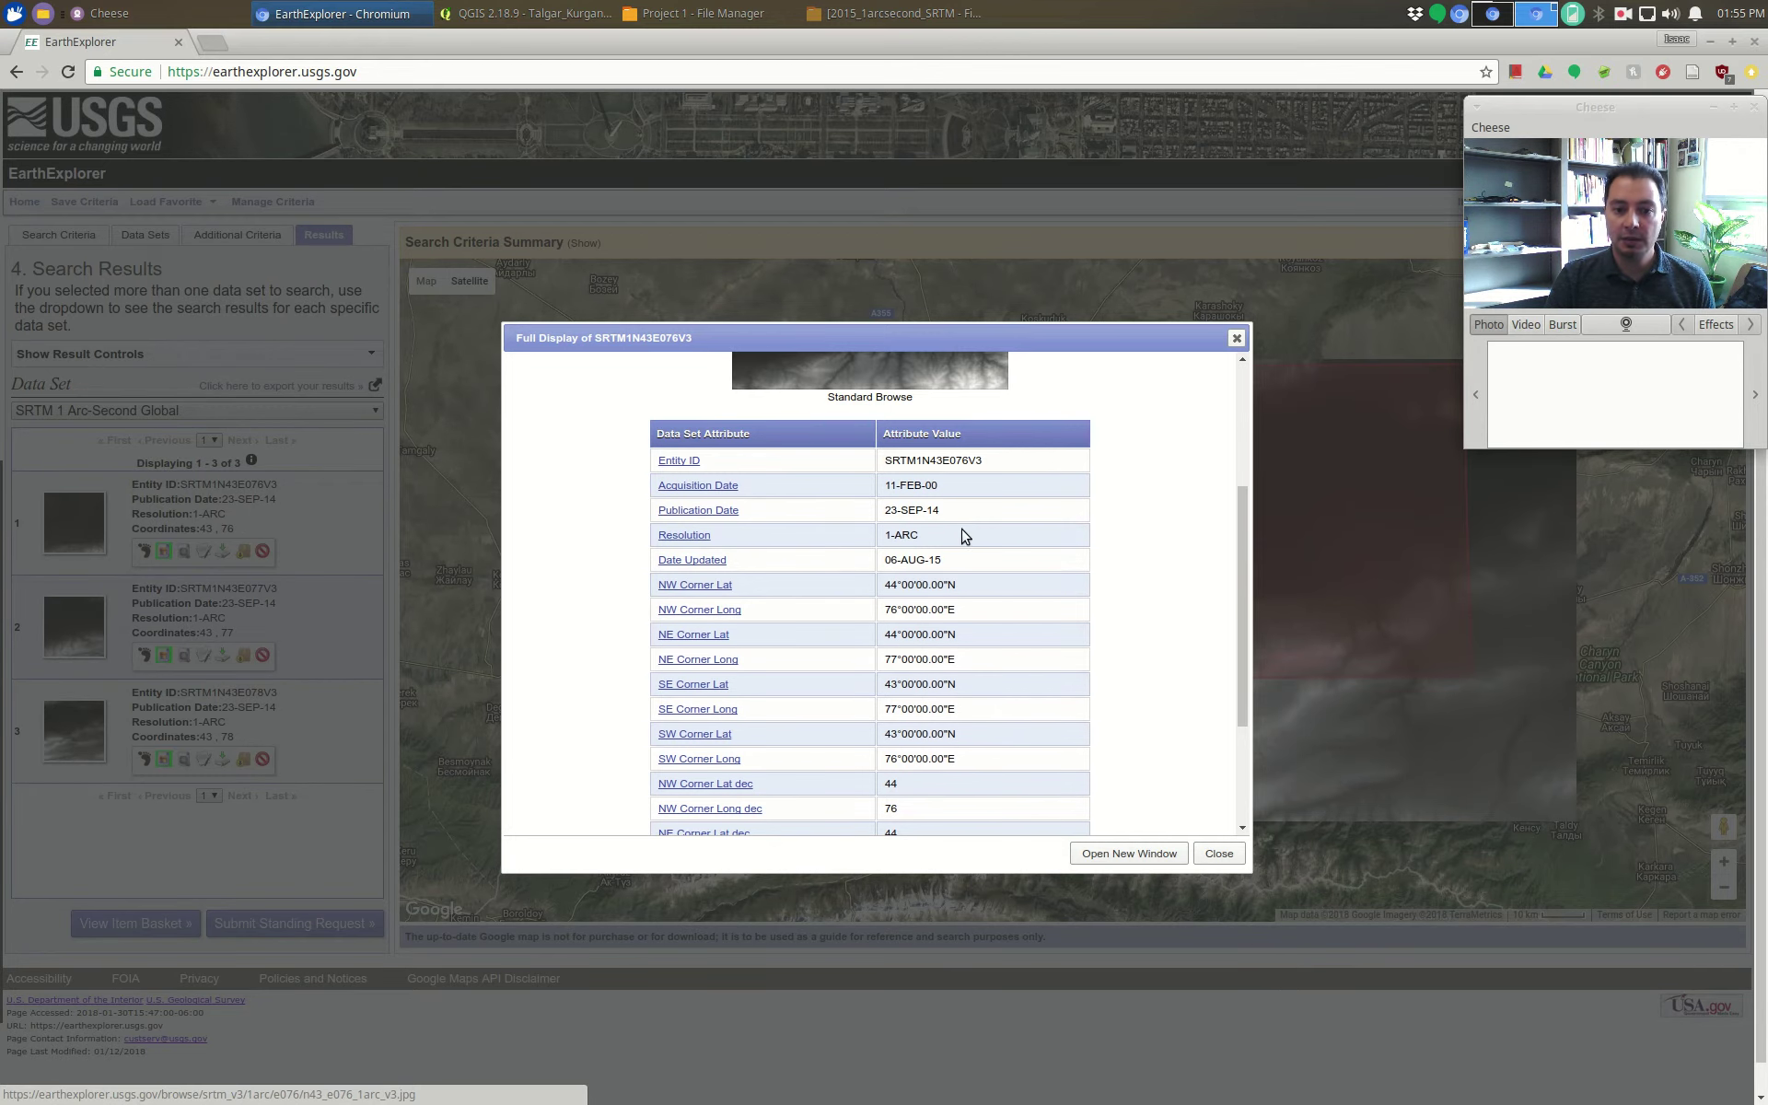
{"action": "scroll", "coordinate": [961, 527], "scroll_direction": "down", "scroll_amount": 2}
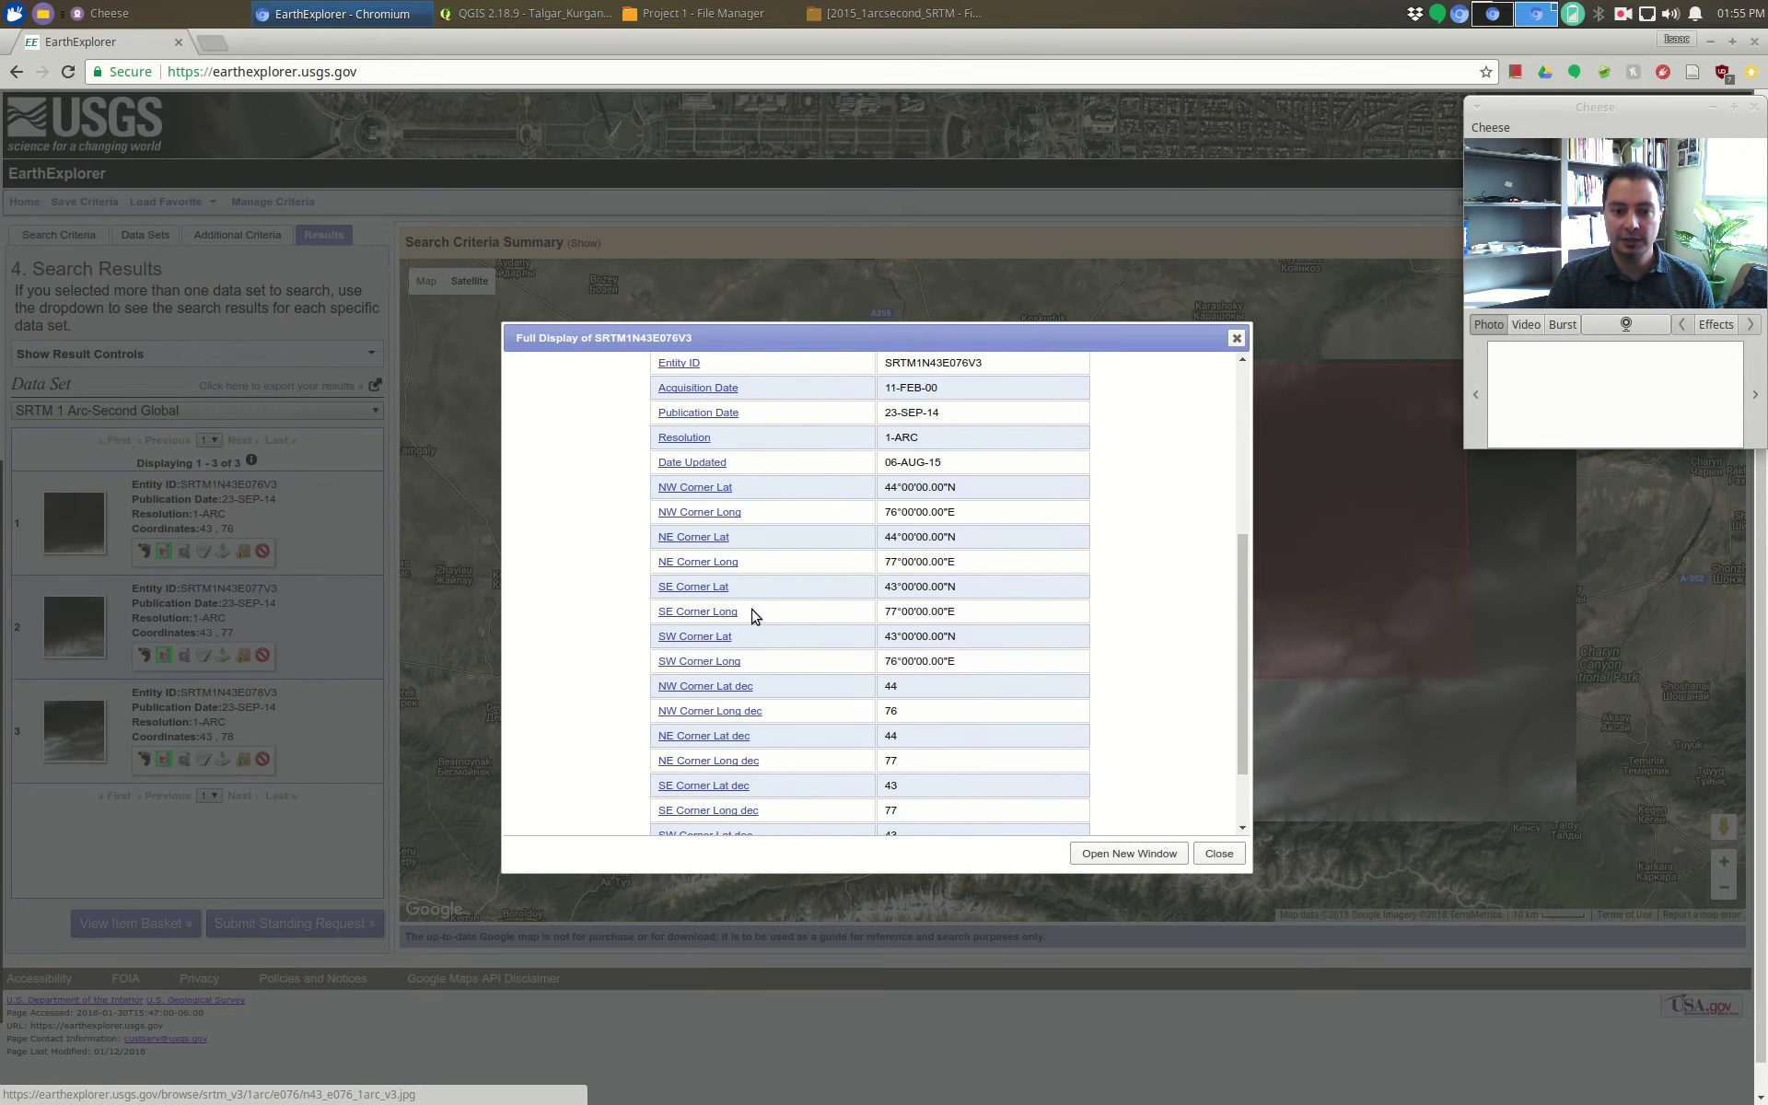
{"action": "scroll", "coordinate": [948, 545], "scroll_direction": "down", "scroll_amount": 3}
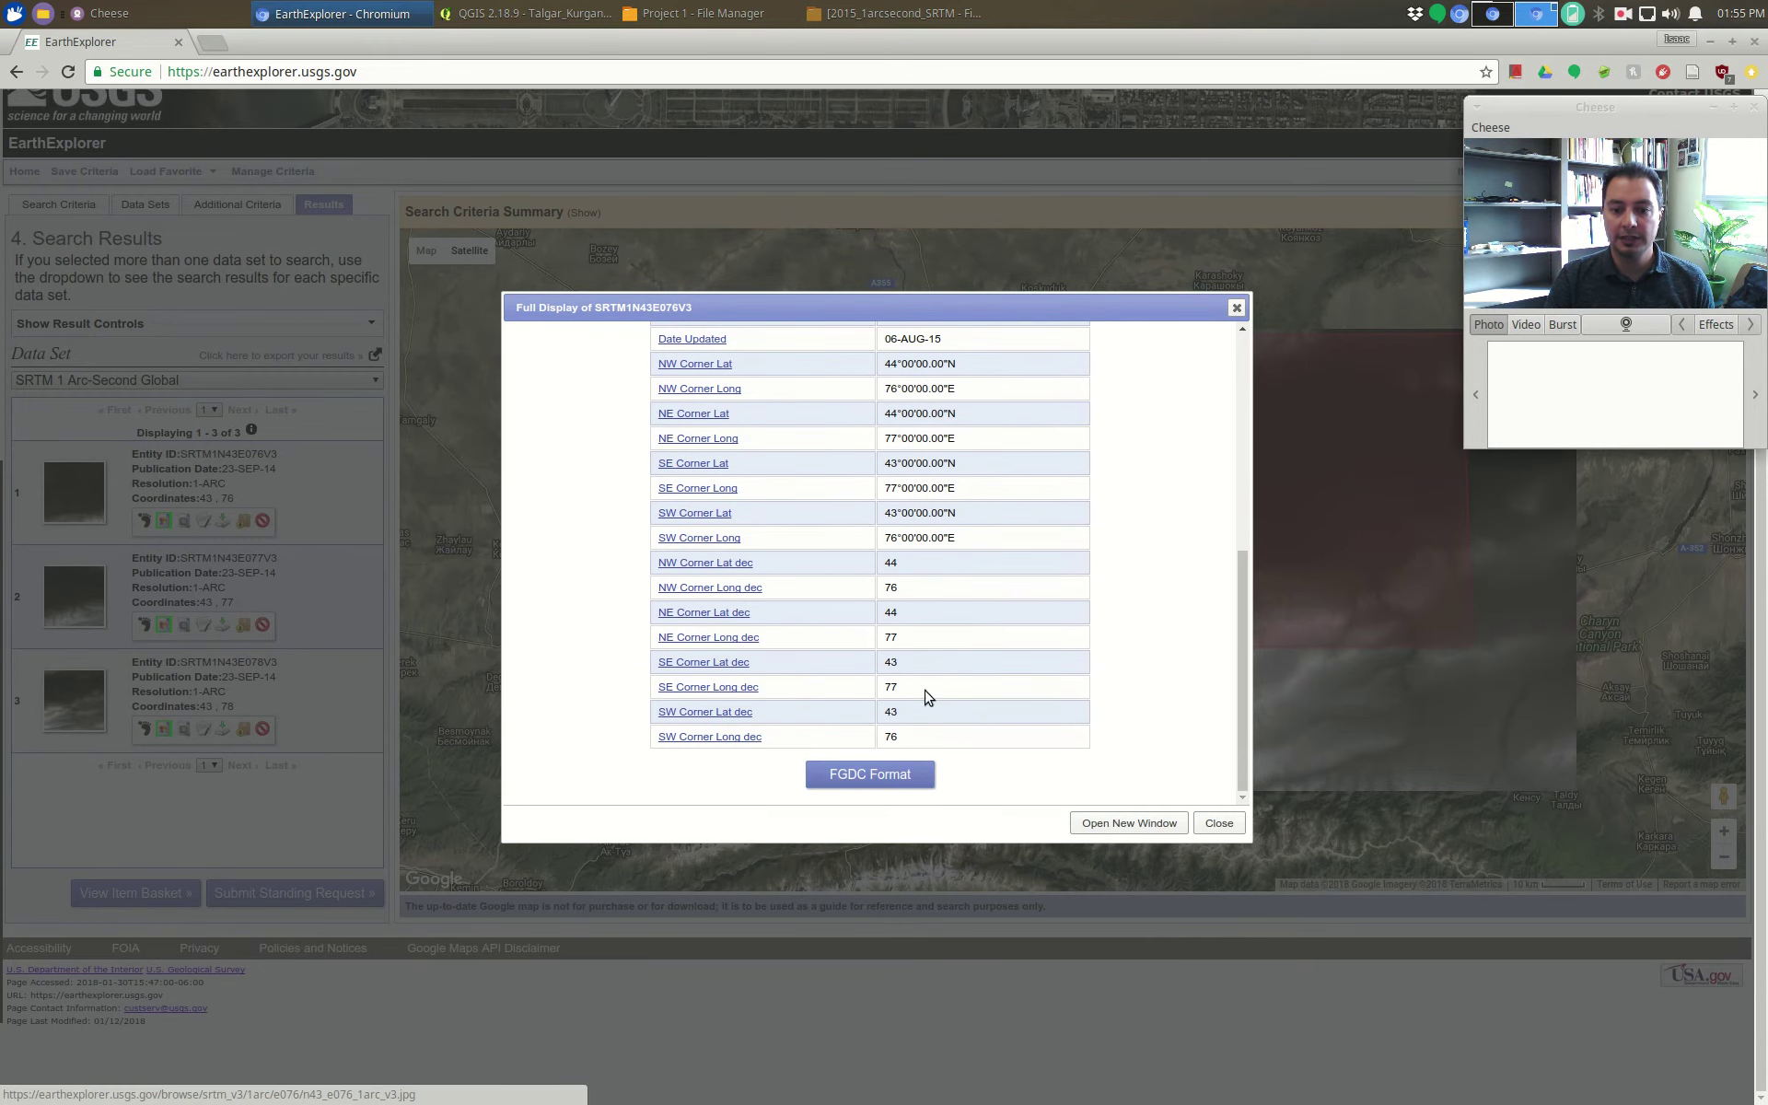
{"action": "scroll", "coordinate": [928, 697], "scroll_direction": "up", "scroll_amount": 6}
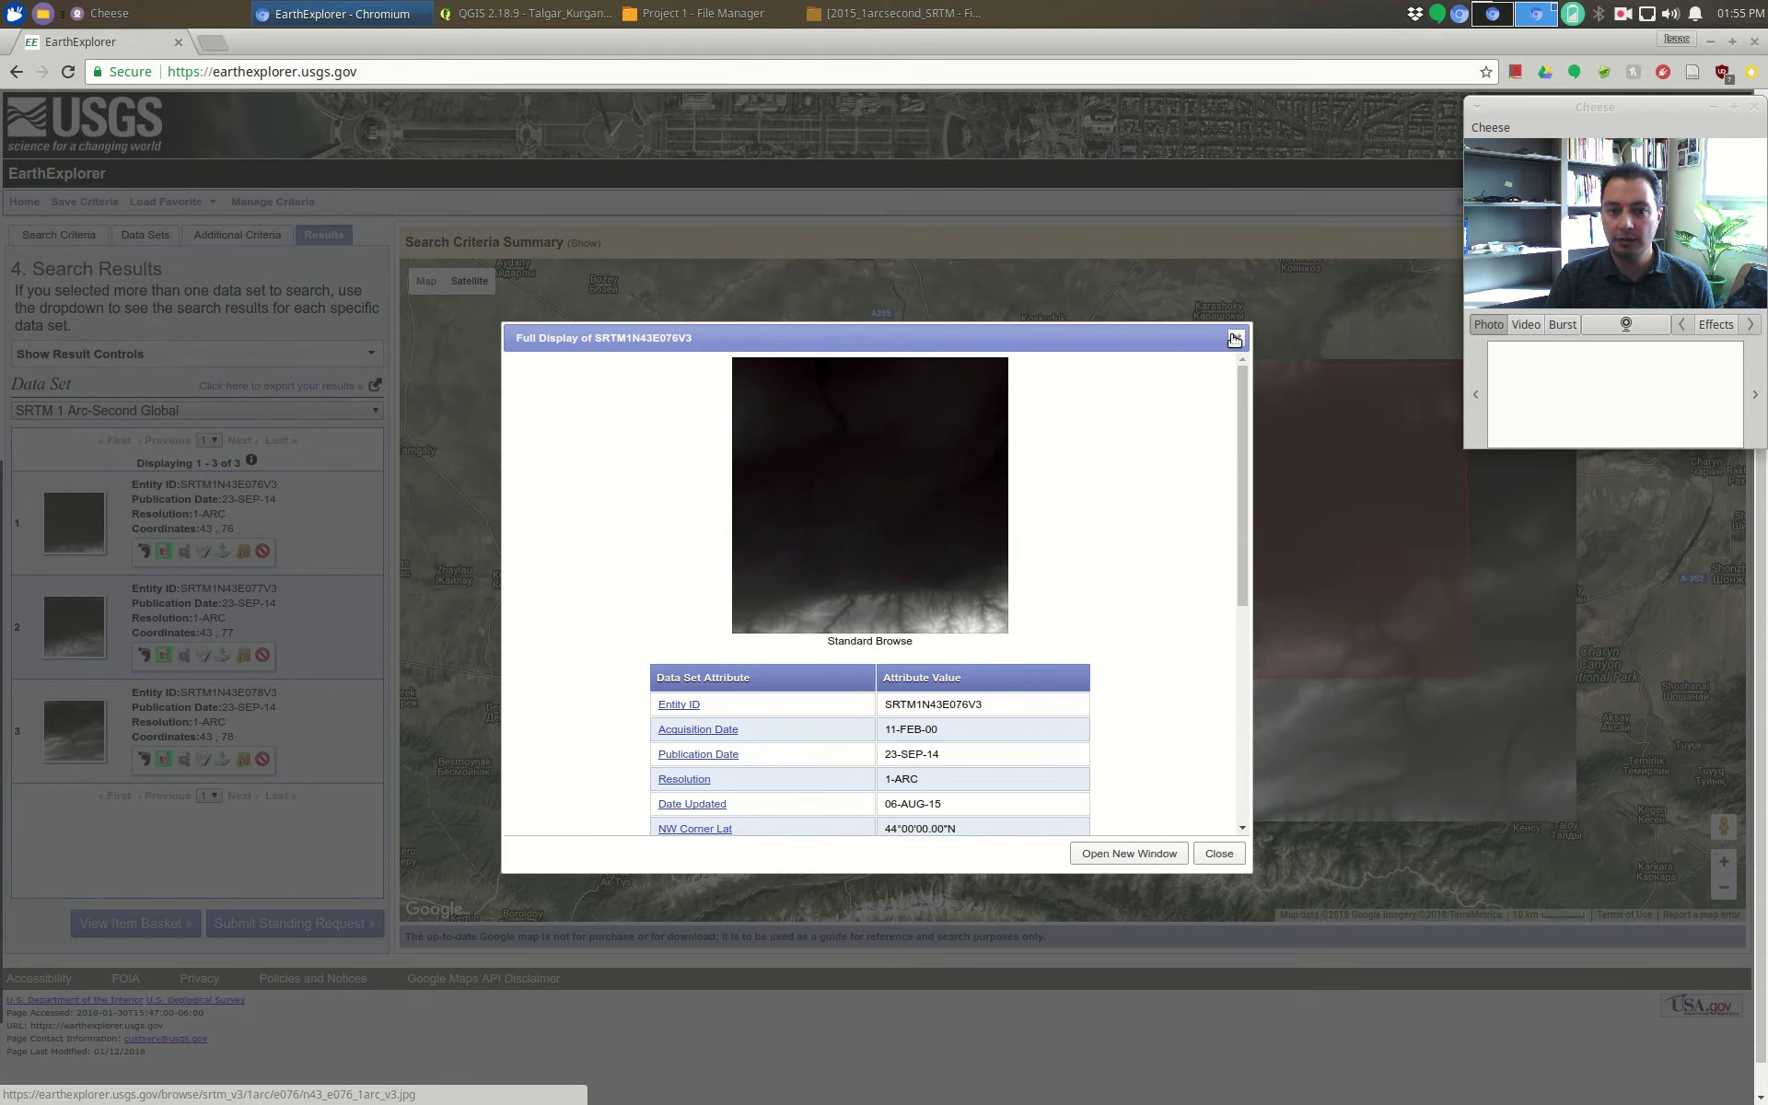
{"action": "left_click", "coordinate": [1234, 339]}
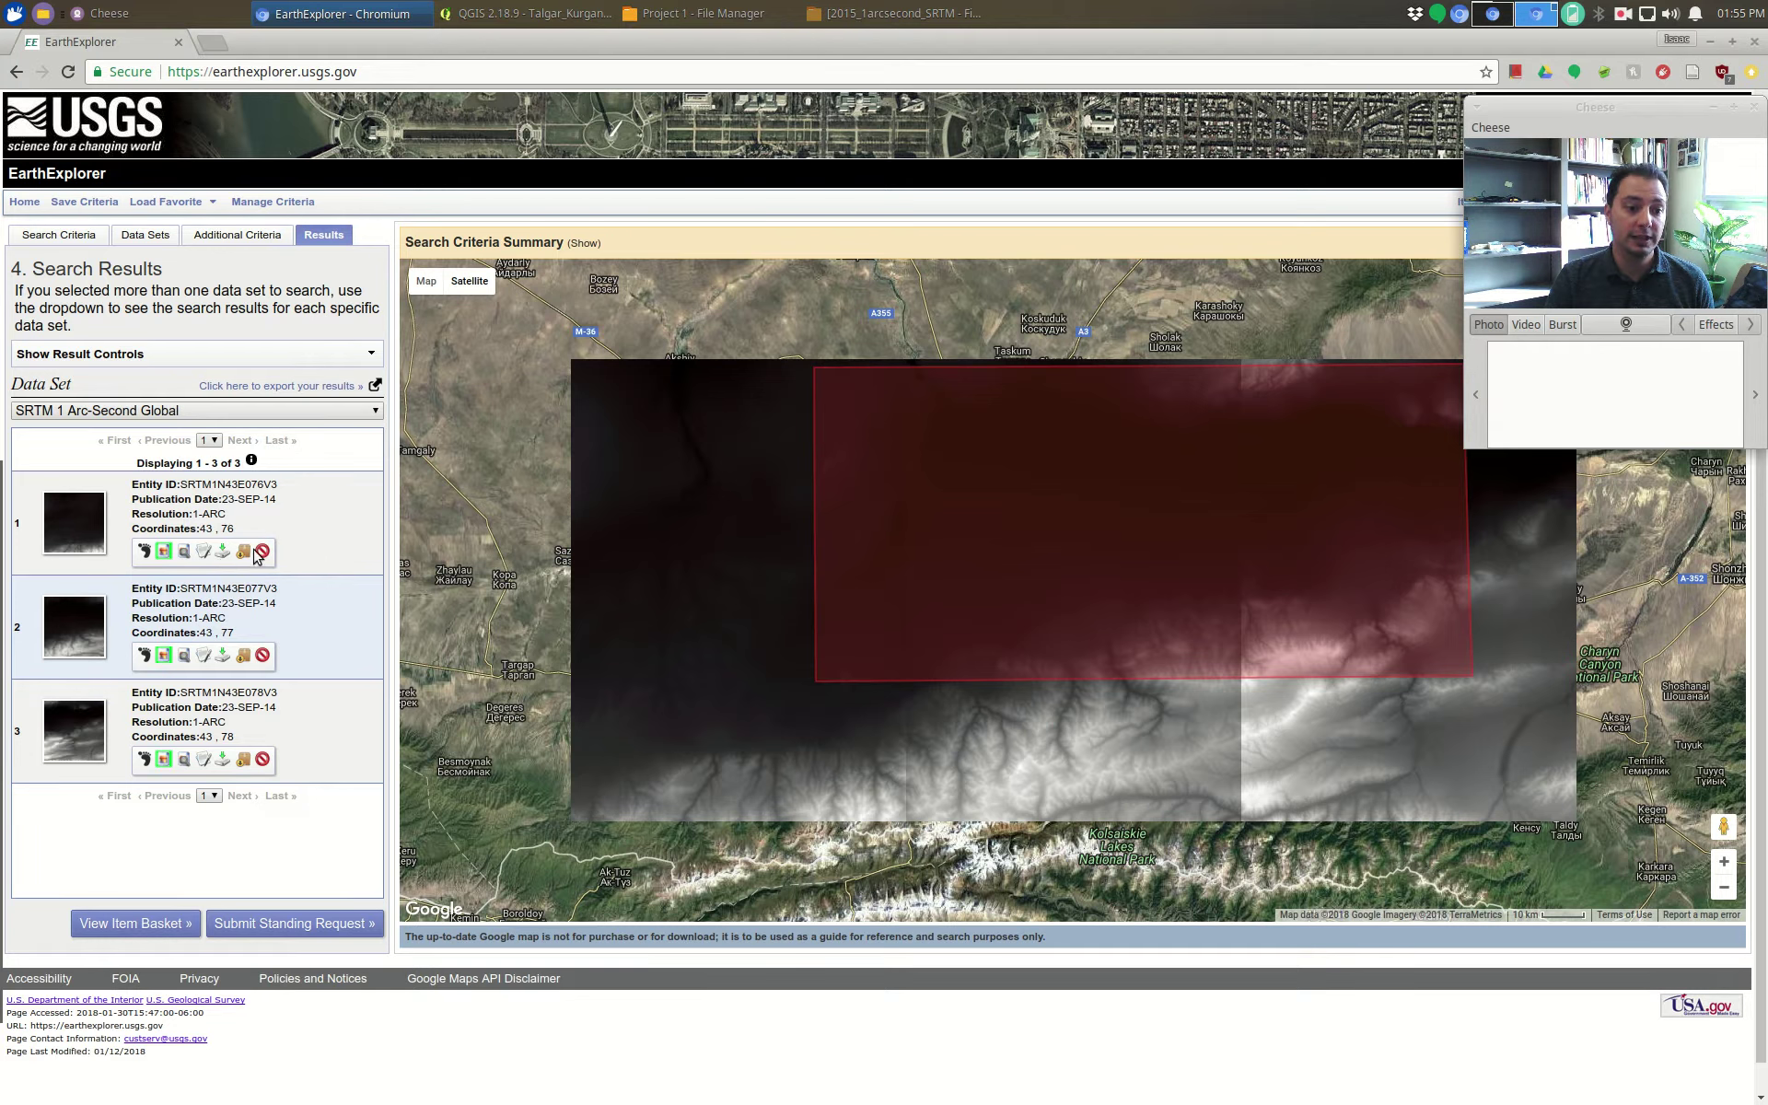
- Download tile SRTM1N43E076V3 as GeoTIFF 1 Arc-second into Documents/wrkdr/Talgar_GIS_Data/Raster, keeping the file name n43_e076_1arc_v3.tif
{"action": "left_click", "coordinate": [224, 553]}
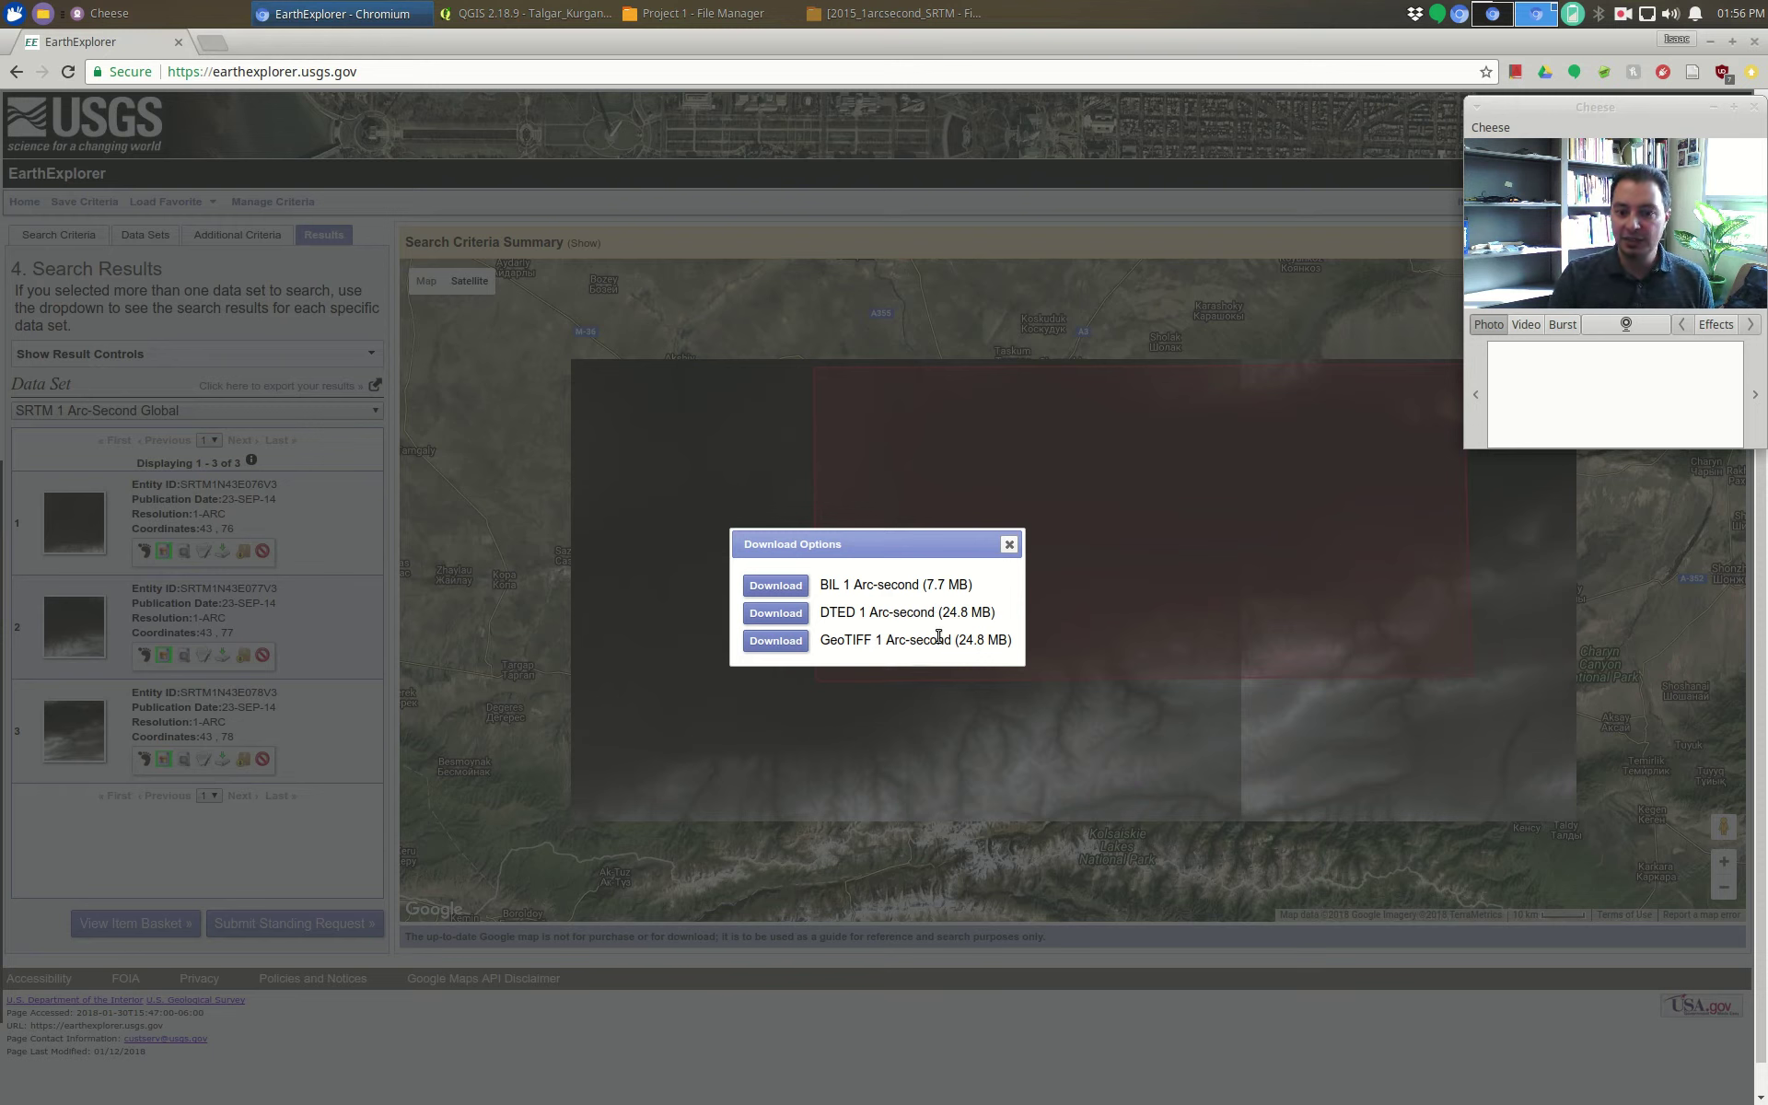
{"action": "left_click", "coordinate": [804, 648]}
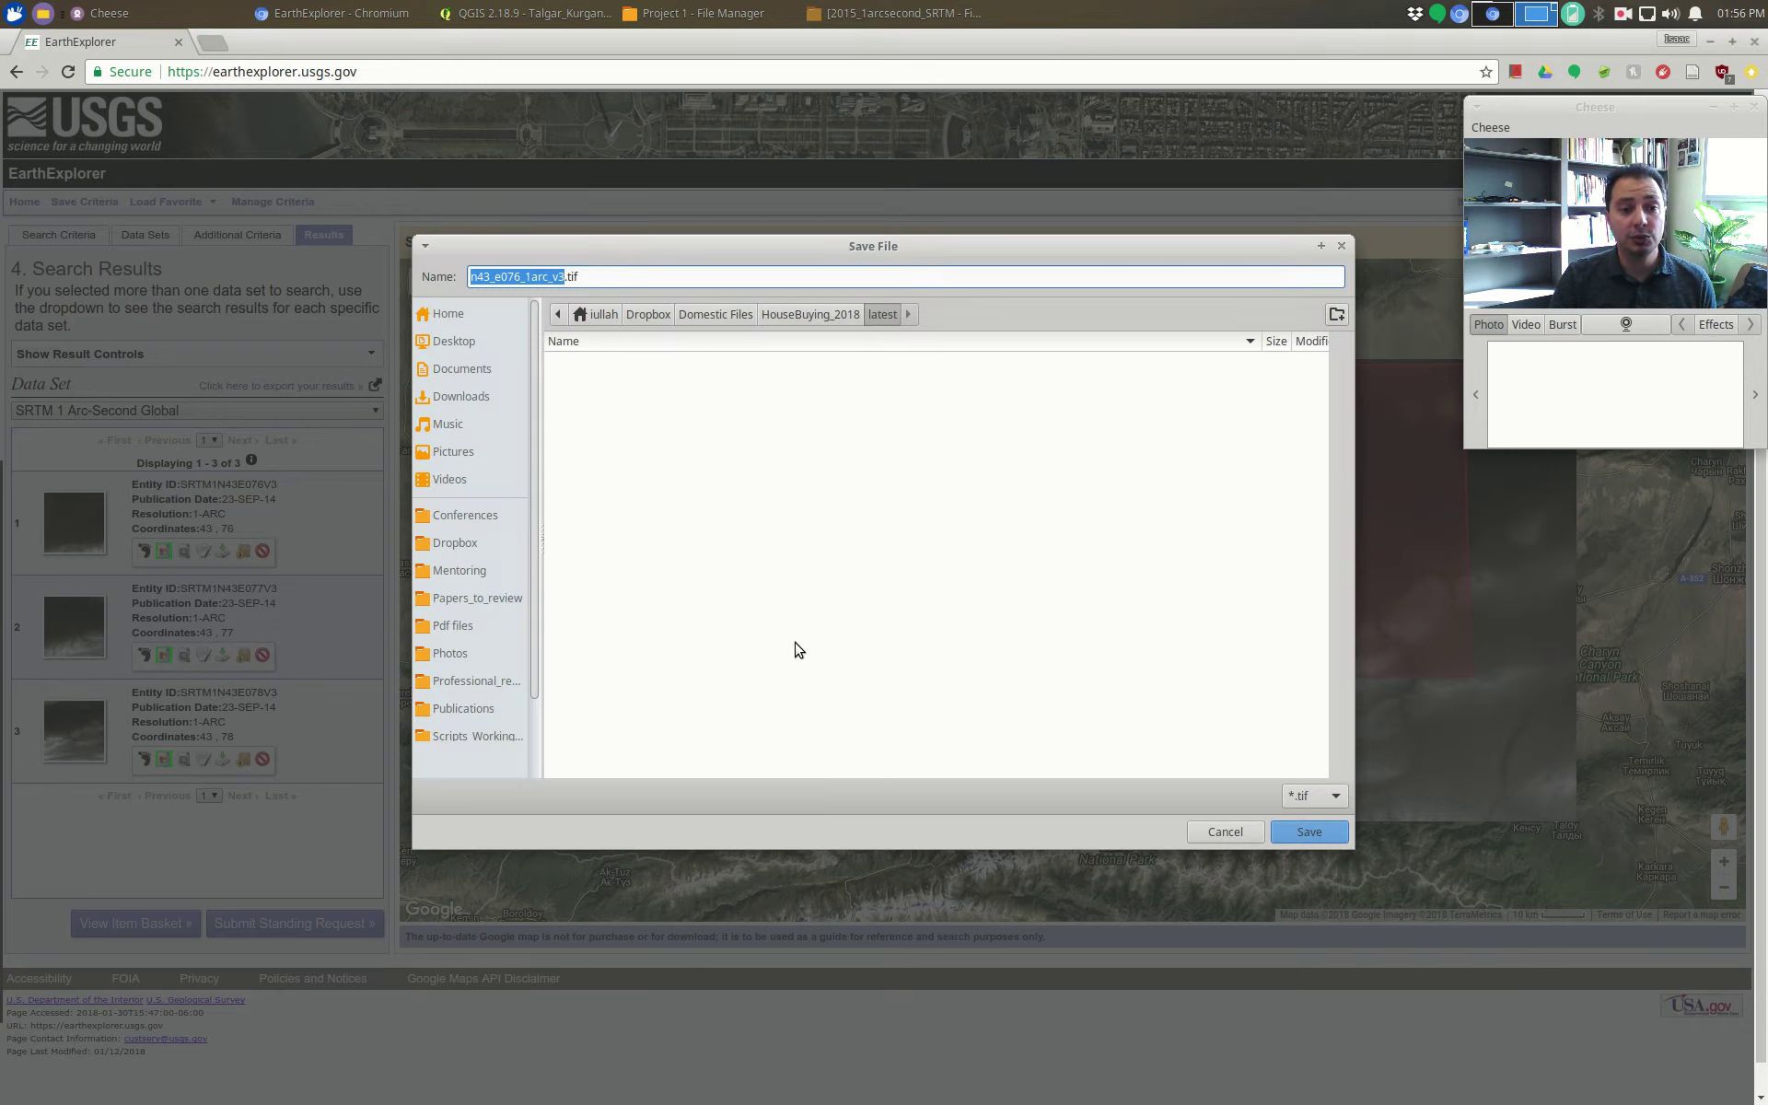
{"action": "left_click", "coordinate": [461, 368]}
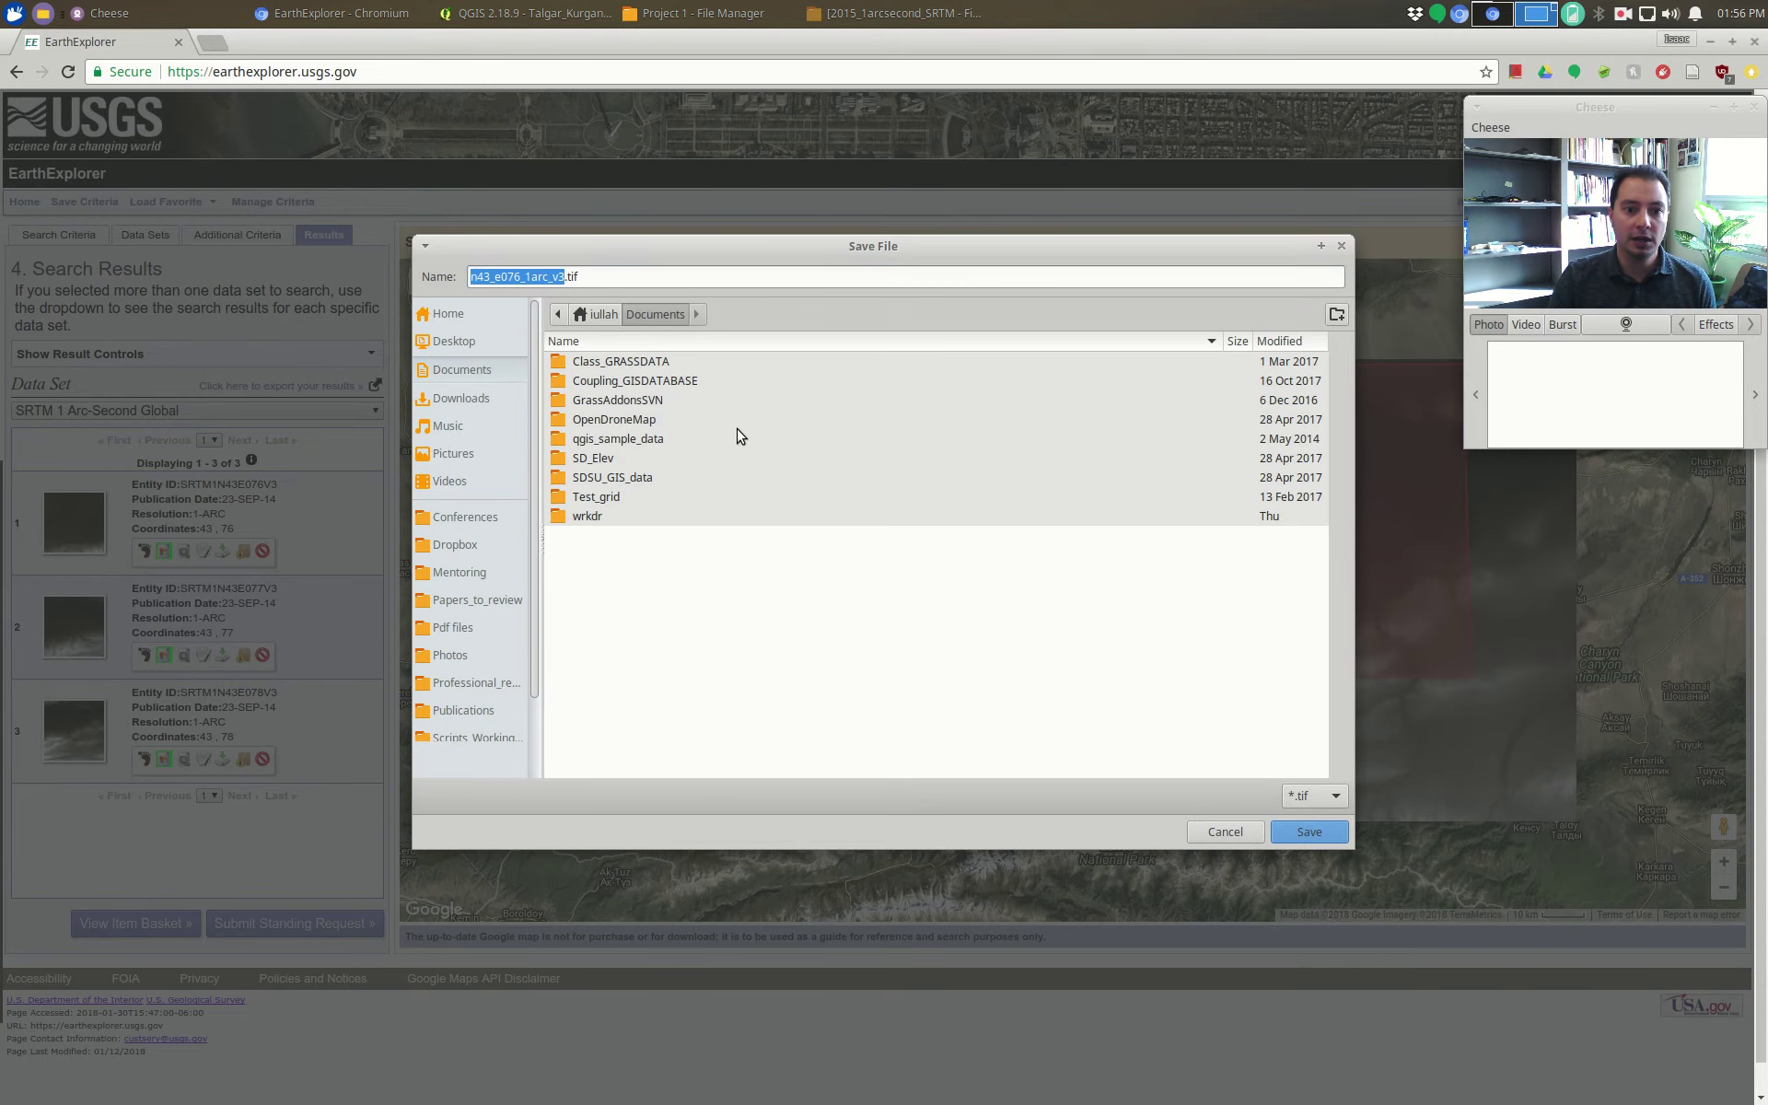
{"action": "double_click", "coordinate": [590, 516]}
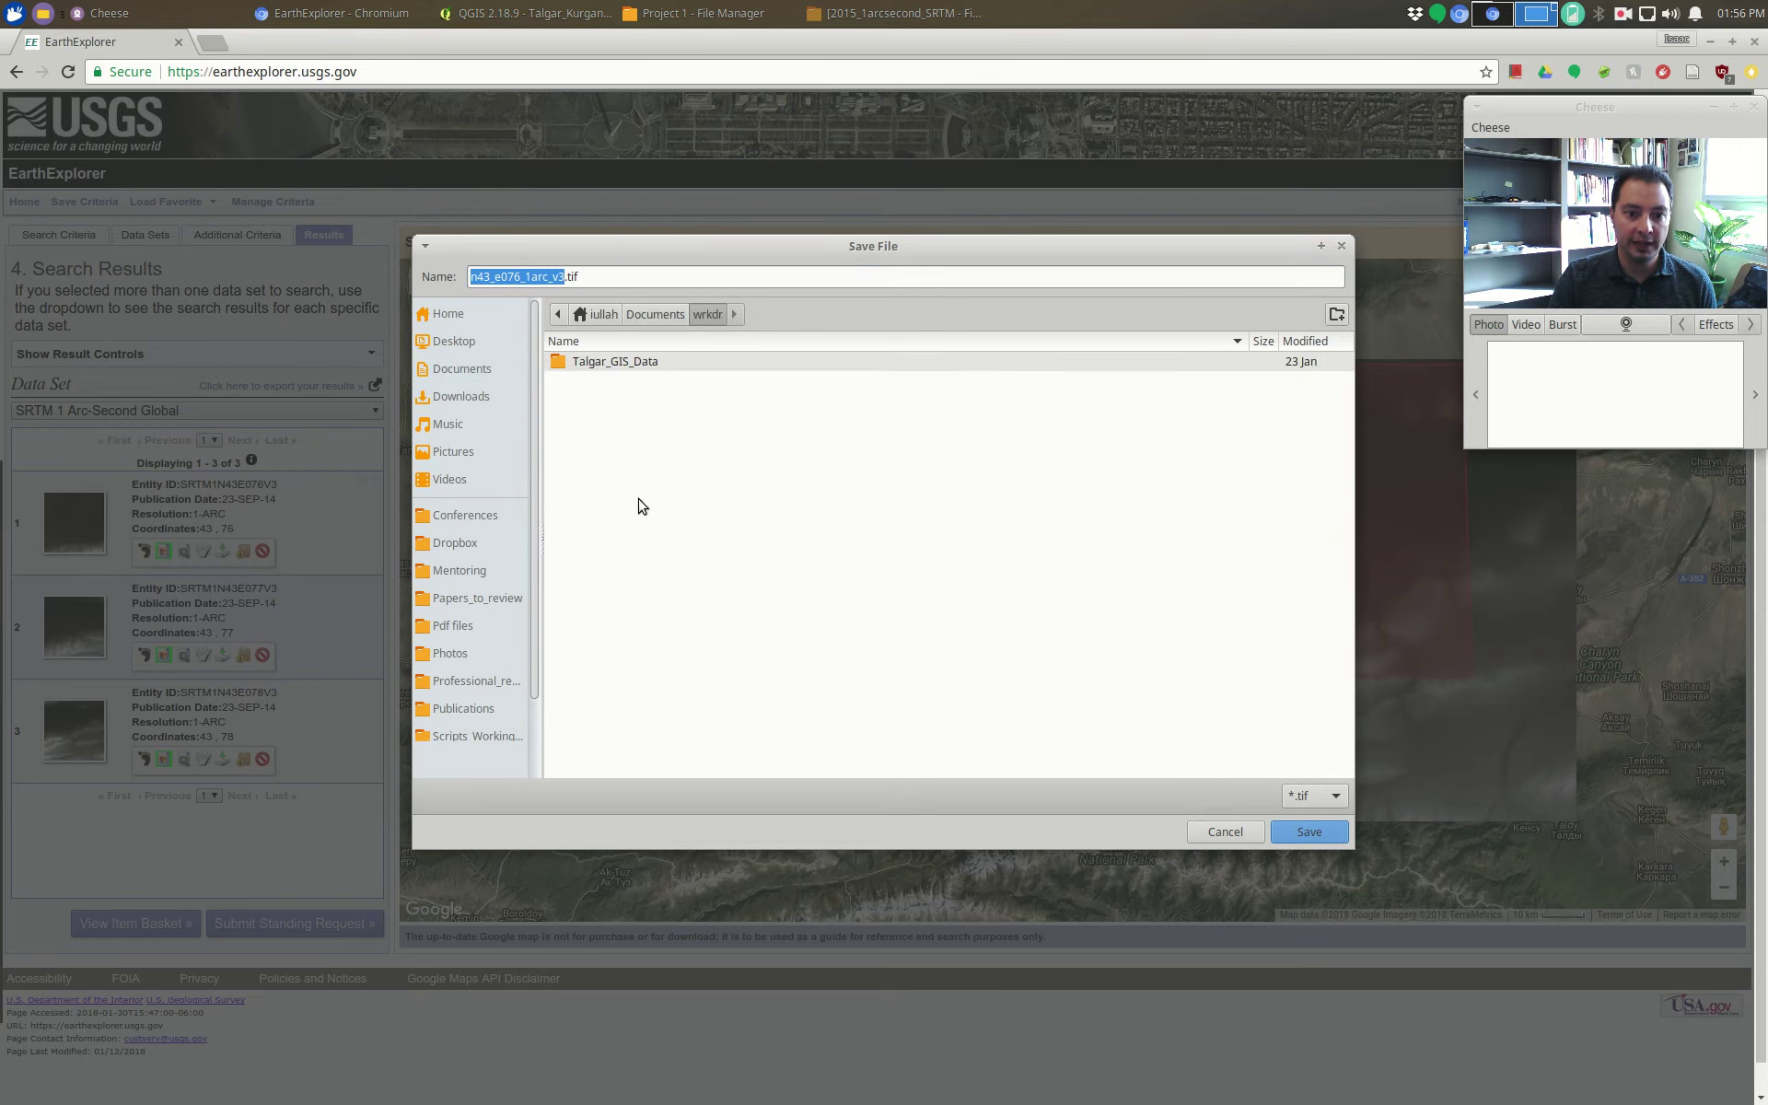
{"action": "double_click", "coordinate": [619, 364]}
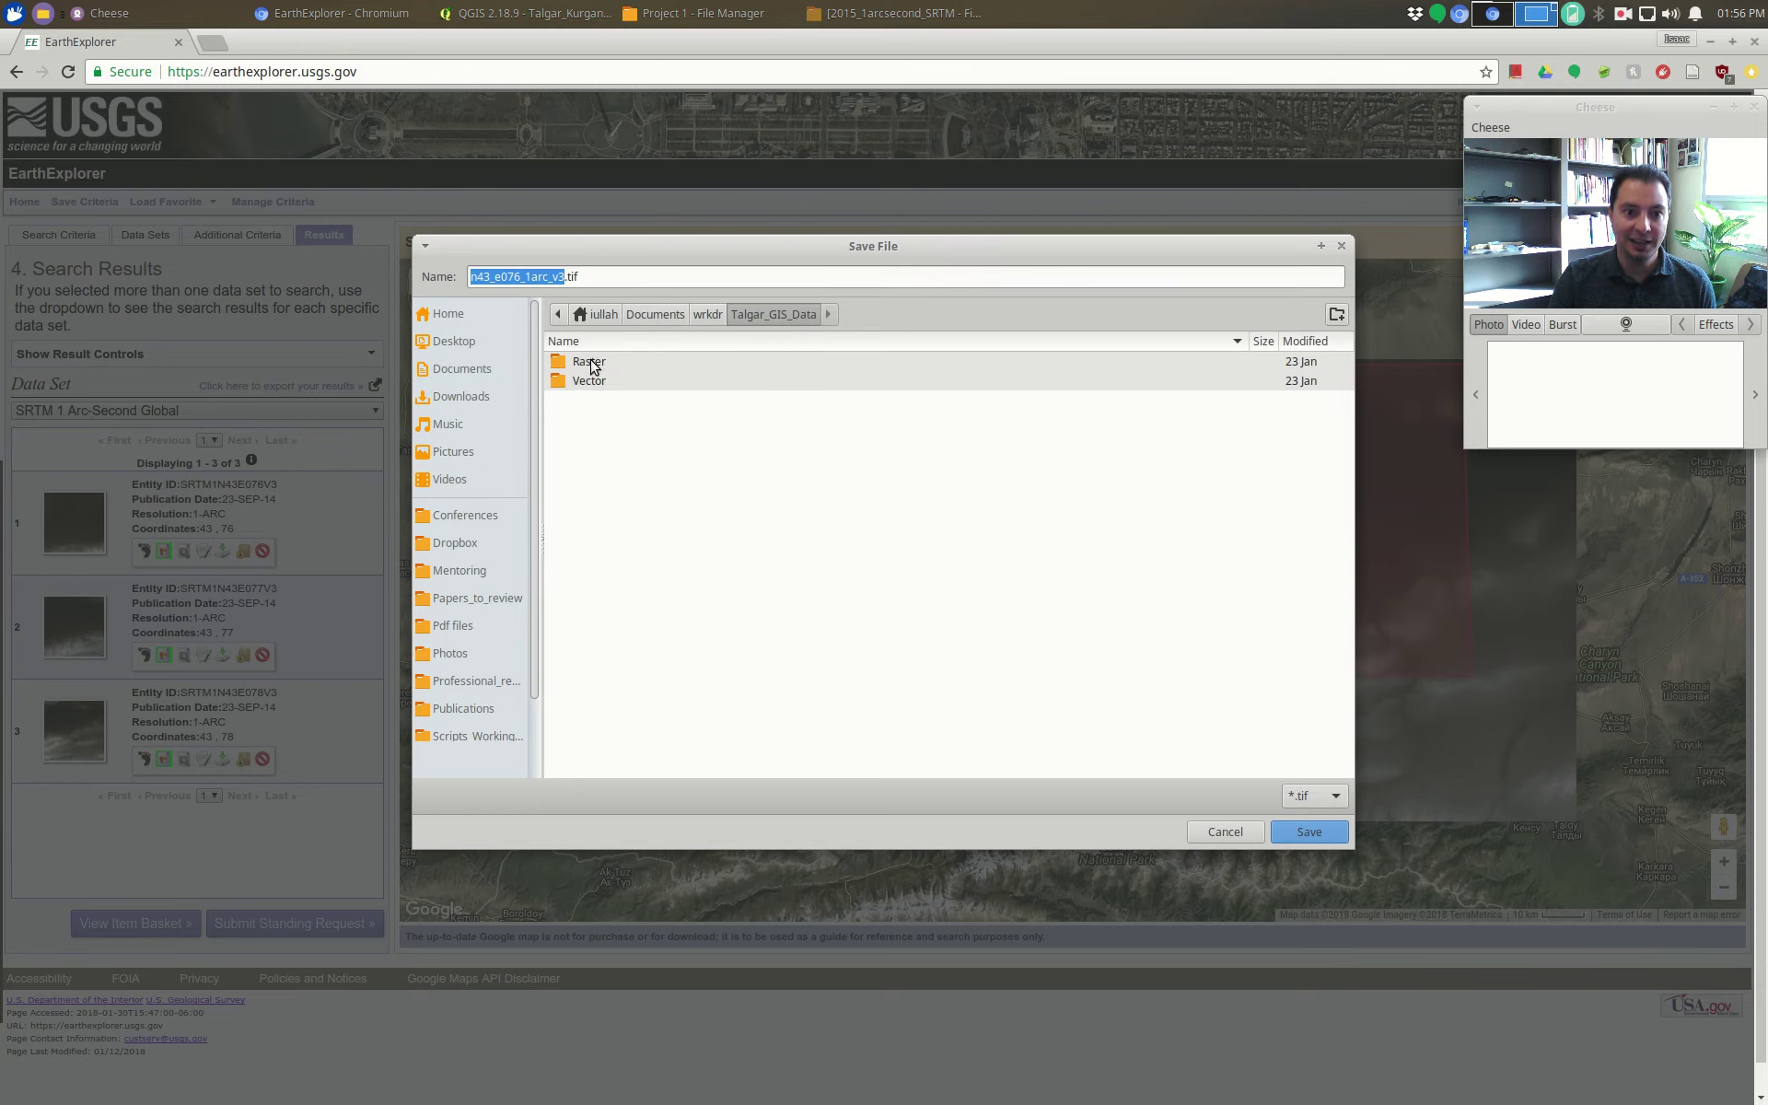
{"action": "double_click", "coordinate": [590, 362]}
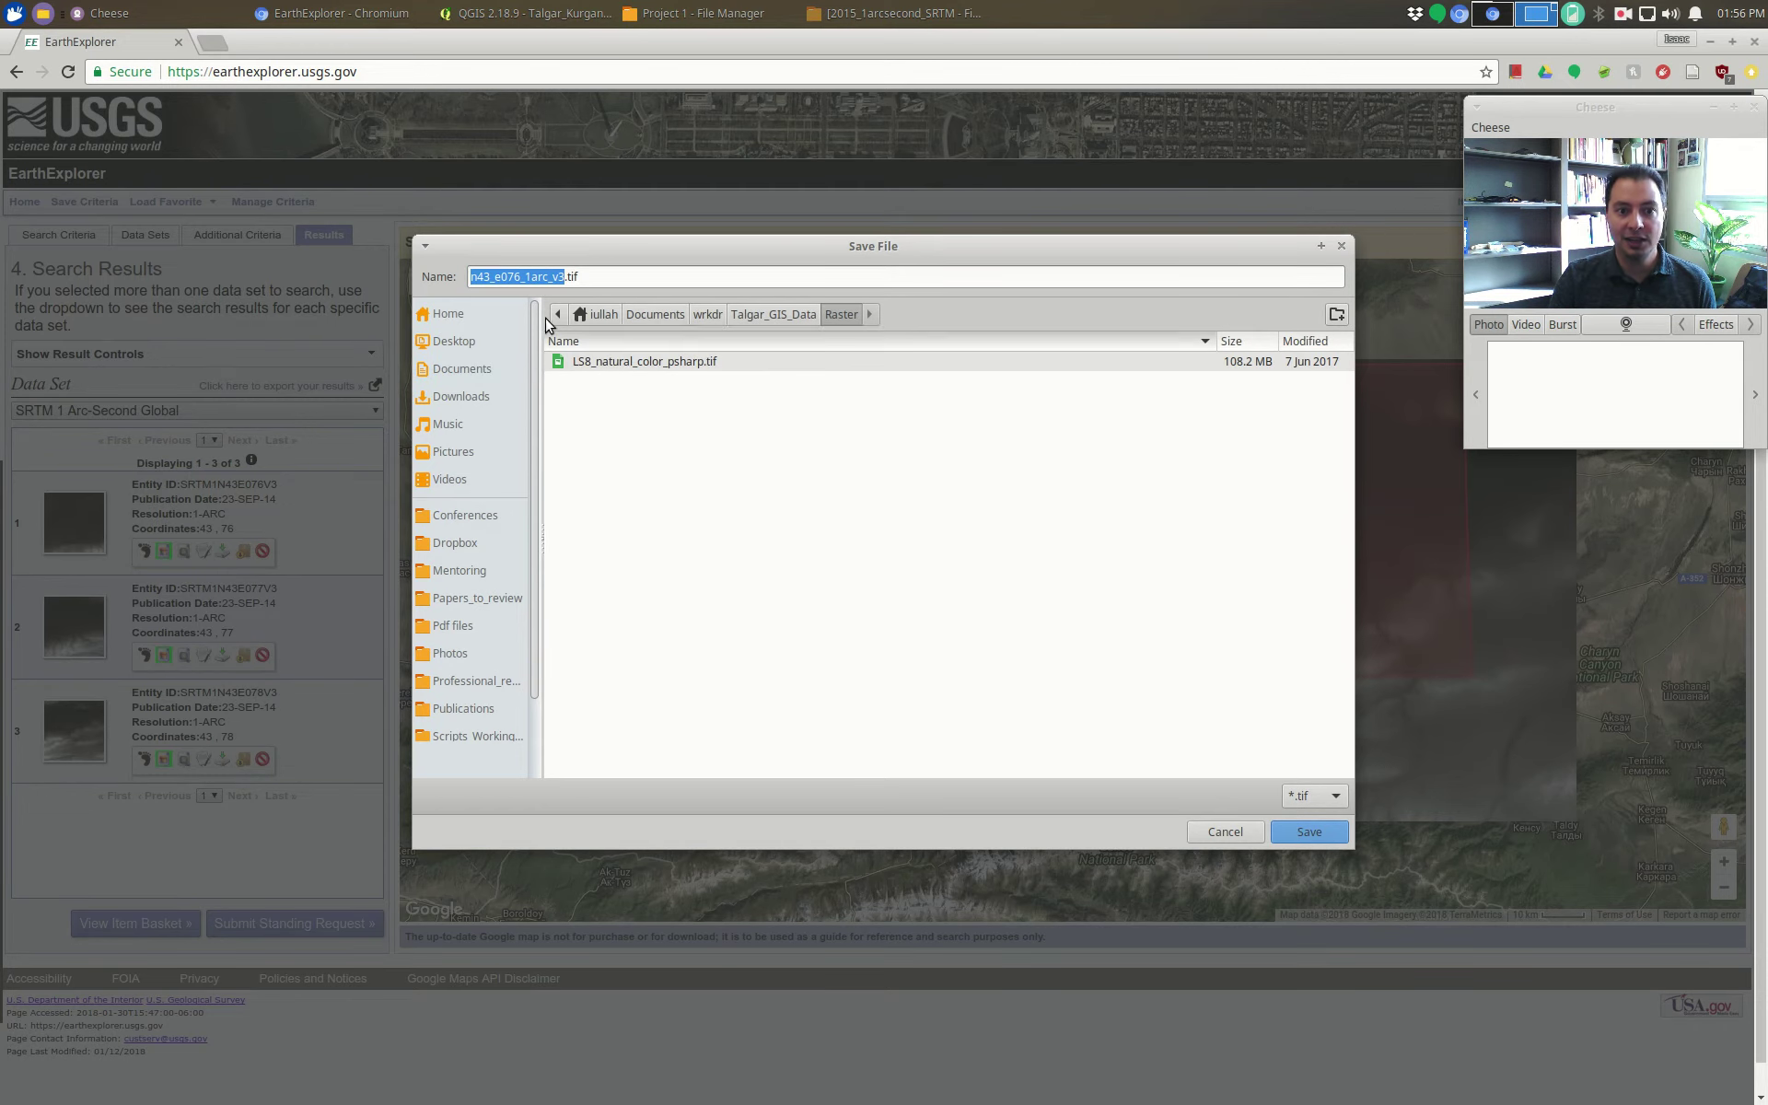
{"action": "left_click", "coordinate": [1305, 833]}
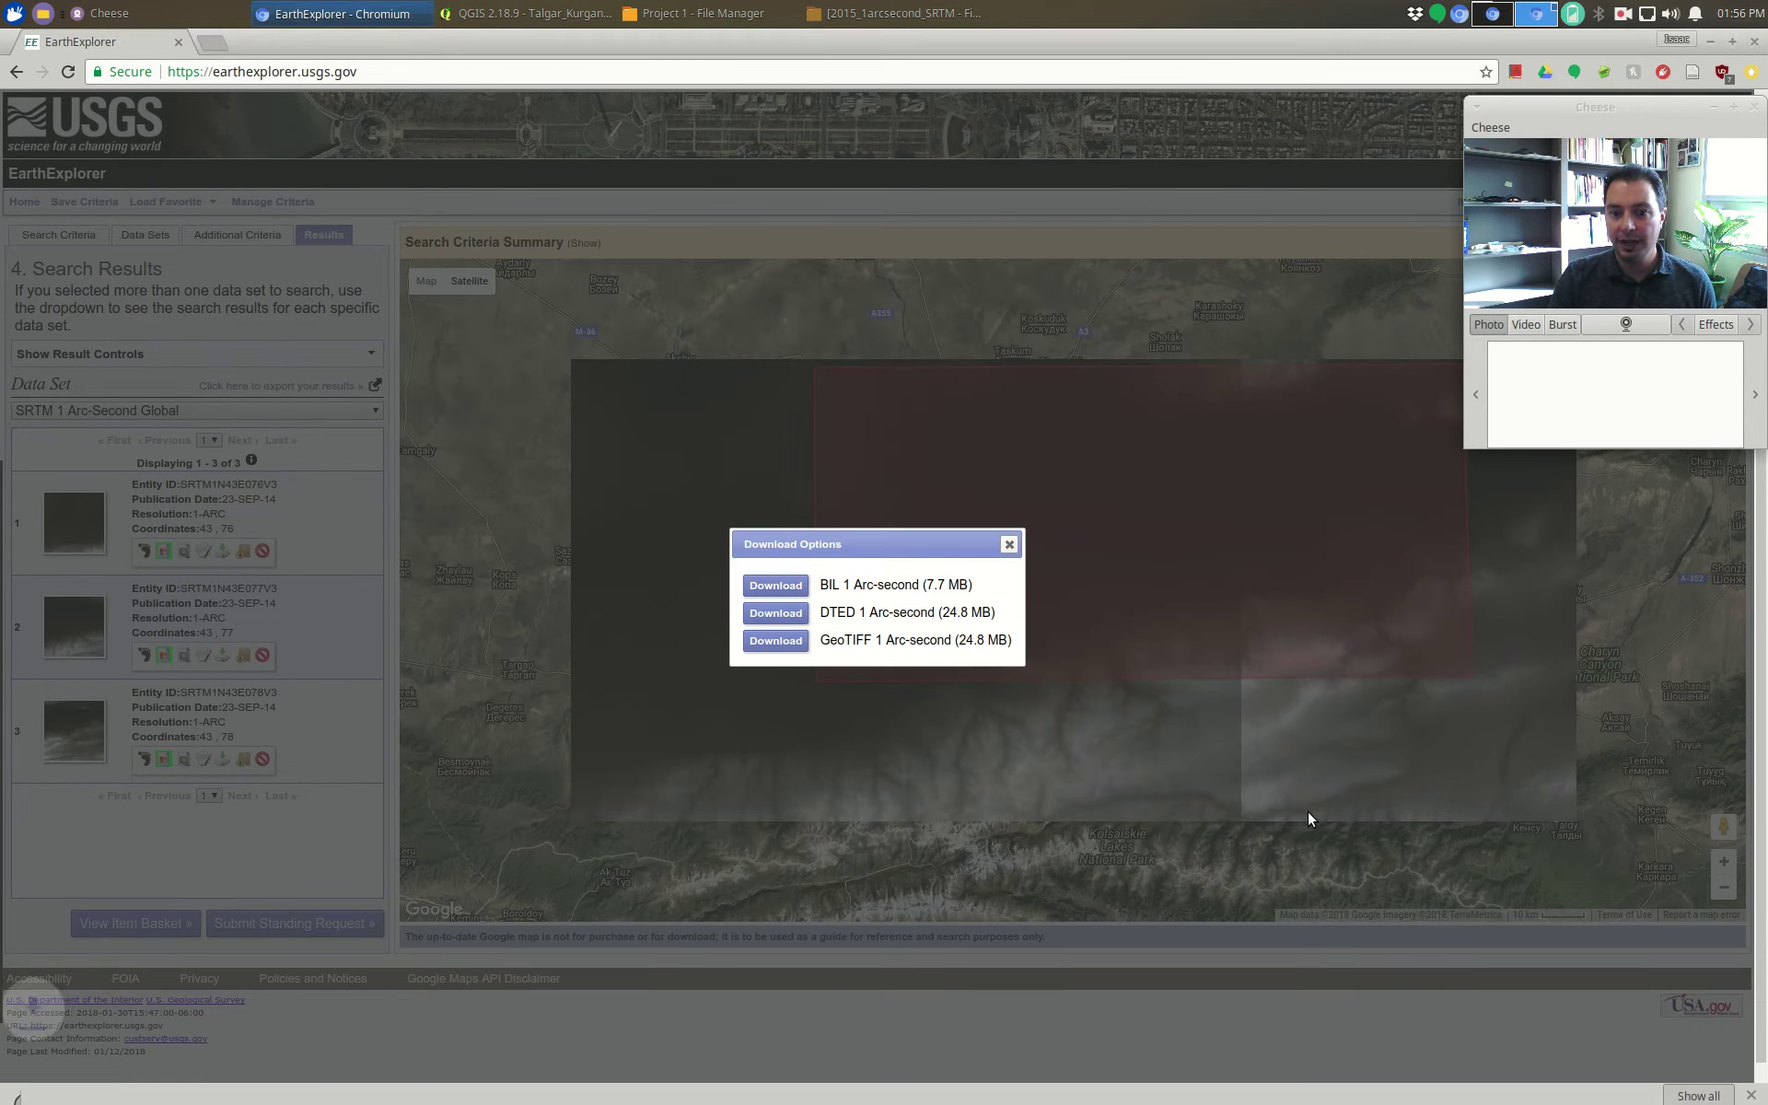
{"action": "left_click", "coordinate": [1009, 544]}
- Download tile SRTM1N43E077V3 as GeoTIFF 1 Arc-second into the same Raster folder as n43_e077_1arc_v3.tif
{"action": "left_click", "coordinate": [224, 656]}
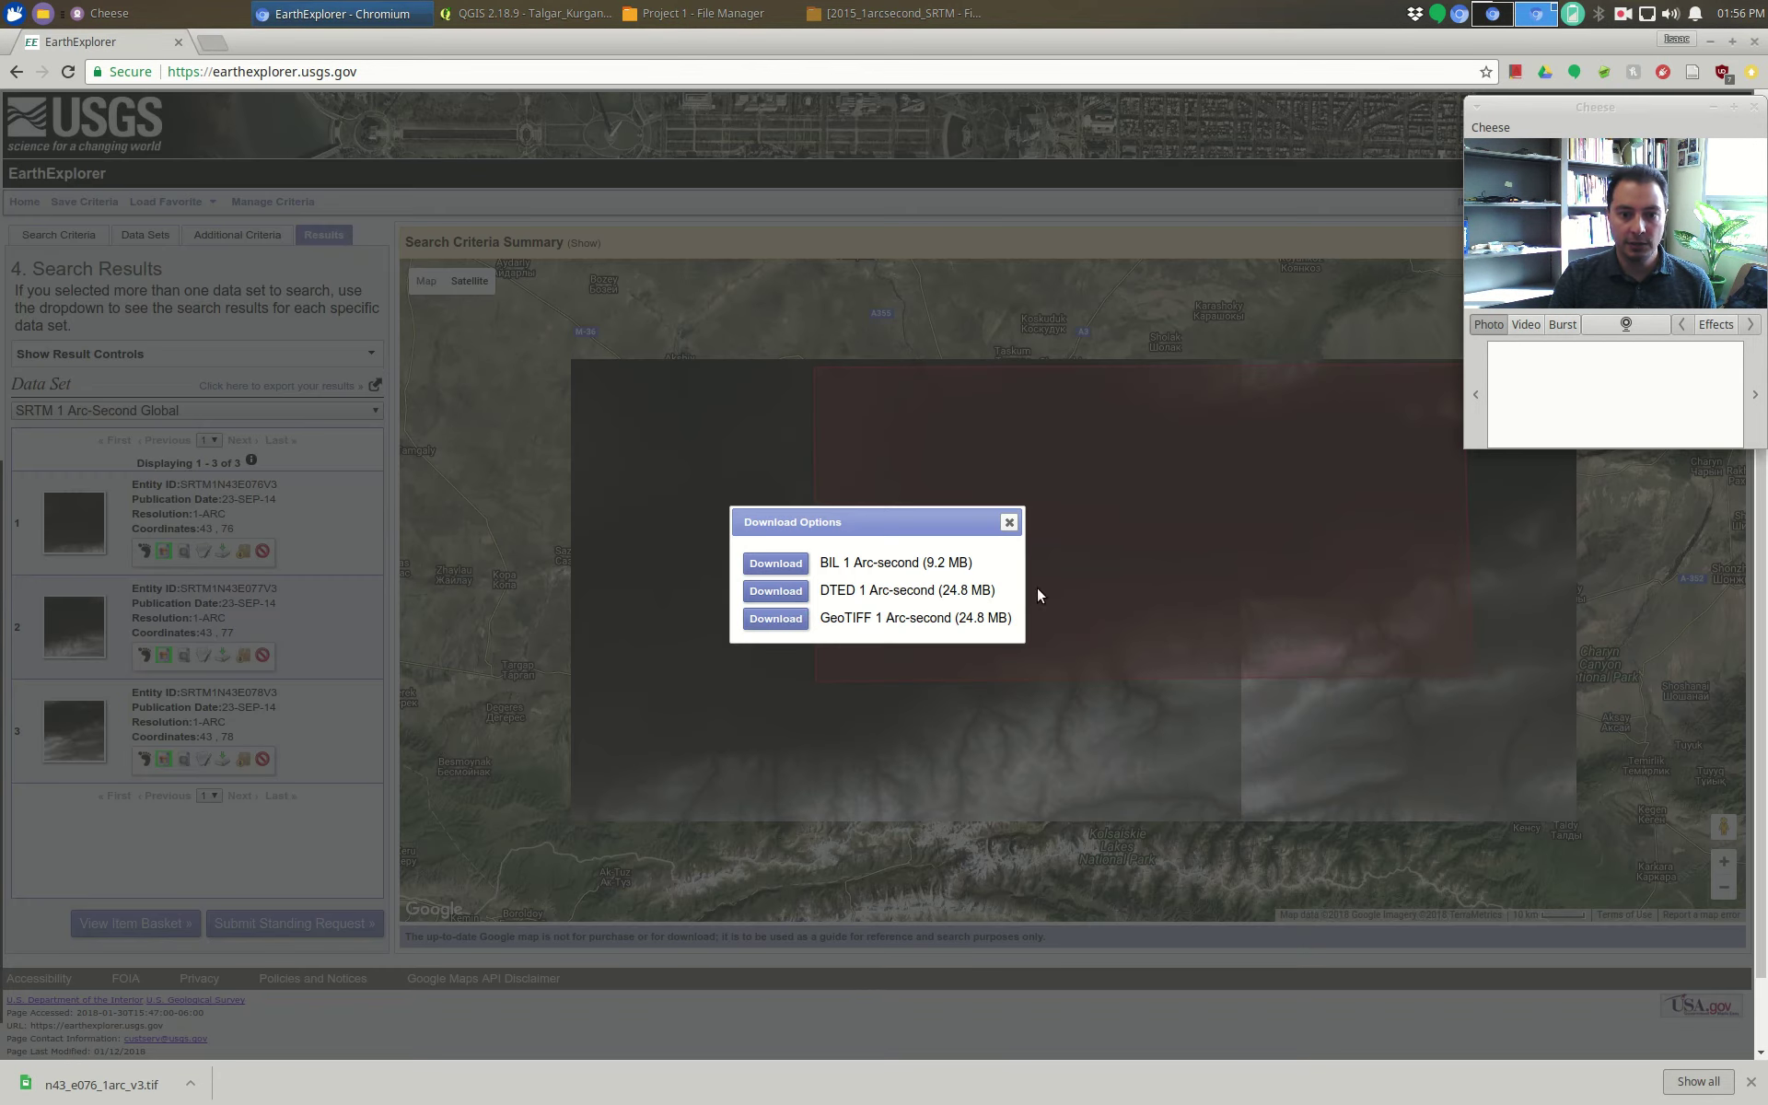
{"action": "left_click", "coordinate": [775, 615]}
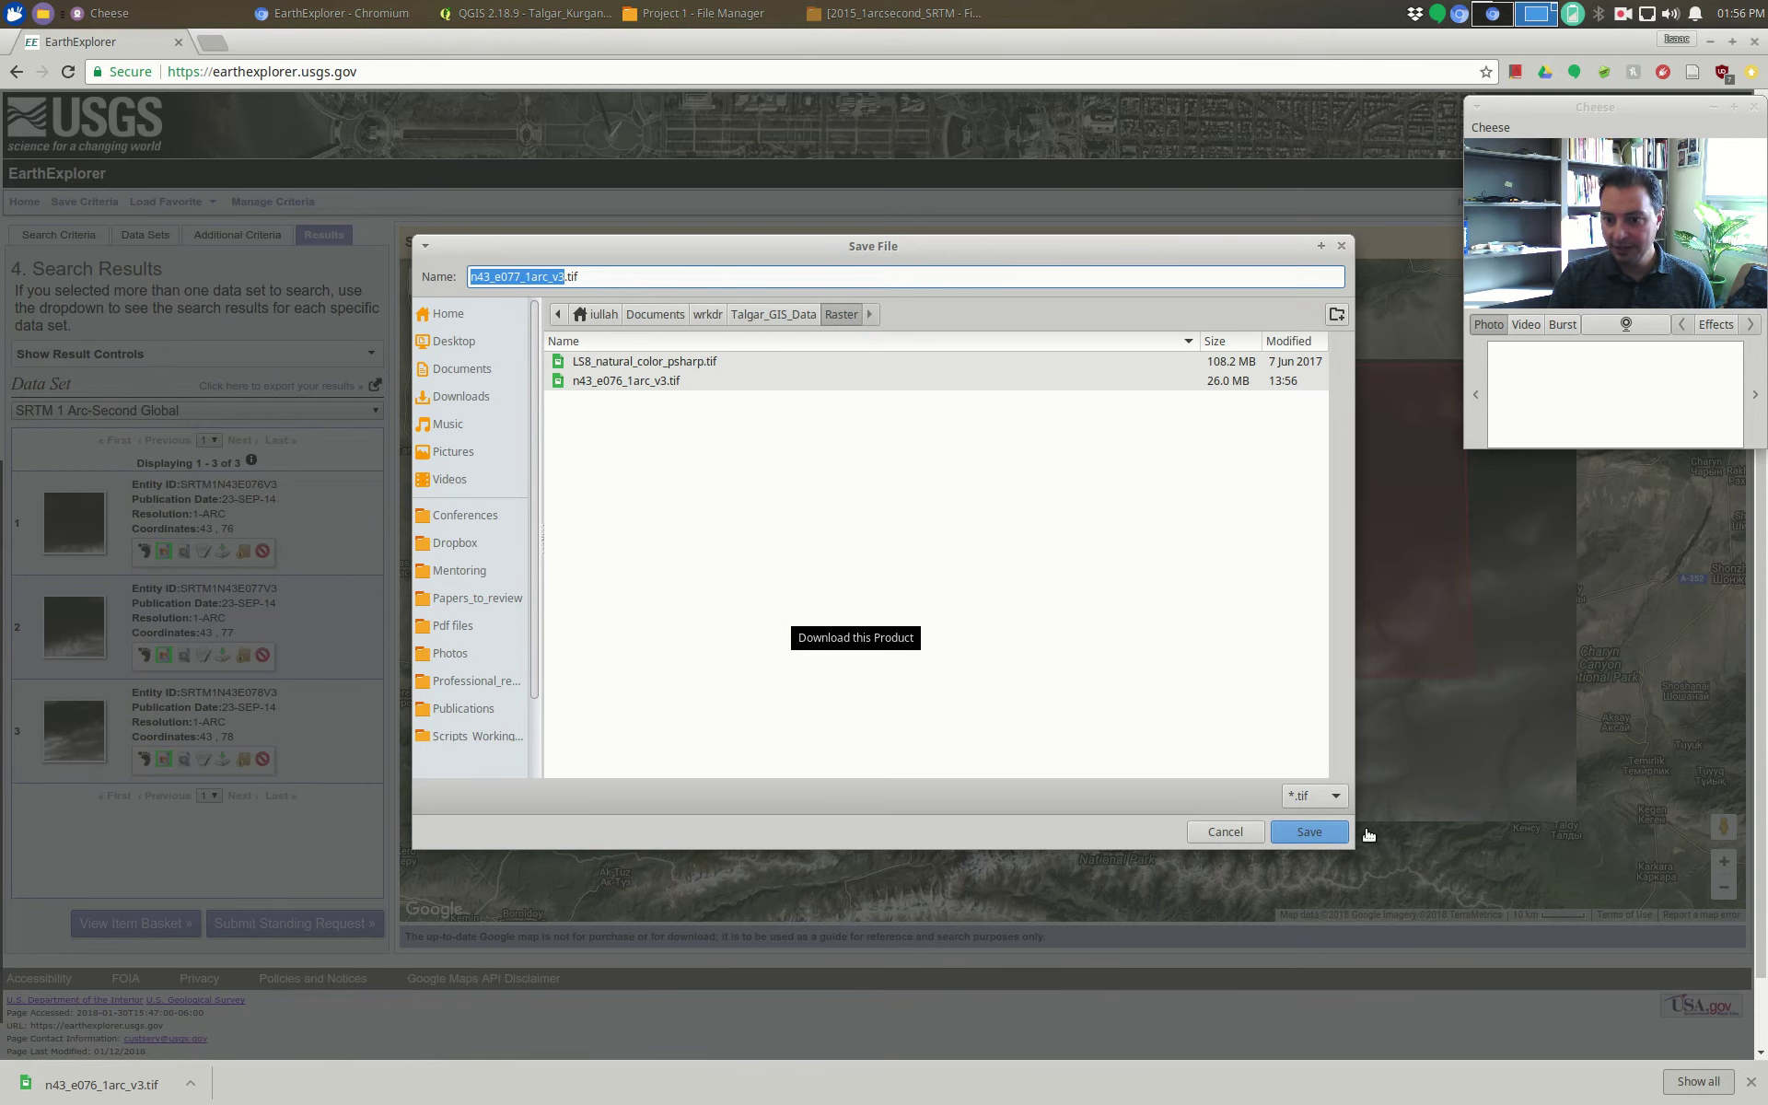
{"action": "left_click", "coordinate": [1317, 833]}
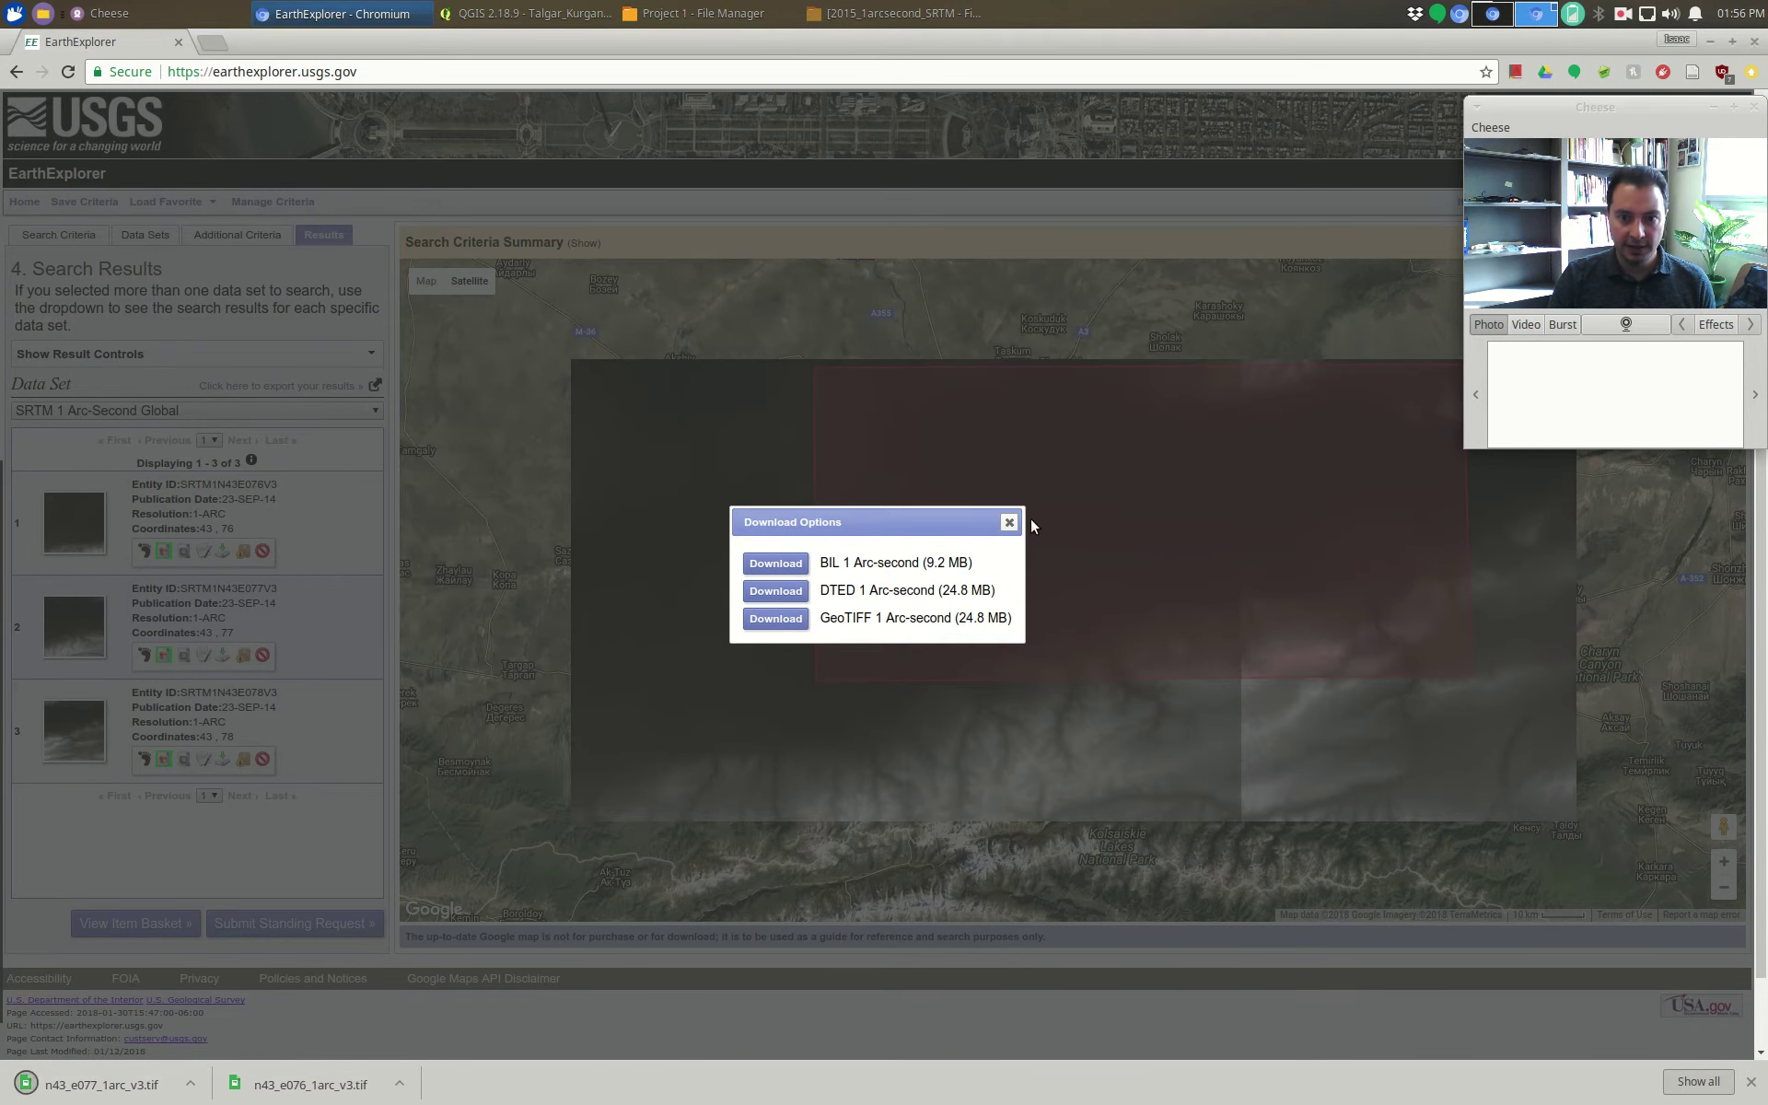
{"action": "left_click", "coordinate": [1009, 522]}
- Download tile SRTM1N43E078V3 as GeoTIFF 1 Arc-second into the same Raster folder as n43_e078_1arc_v3.tif
{"action": "left_click", "coordinate": [206, 763]}
{"action": "left_click", "coordinate": [778, 620]}
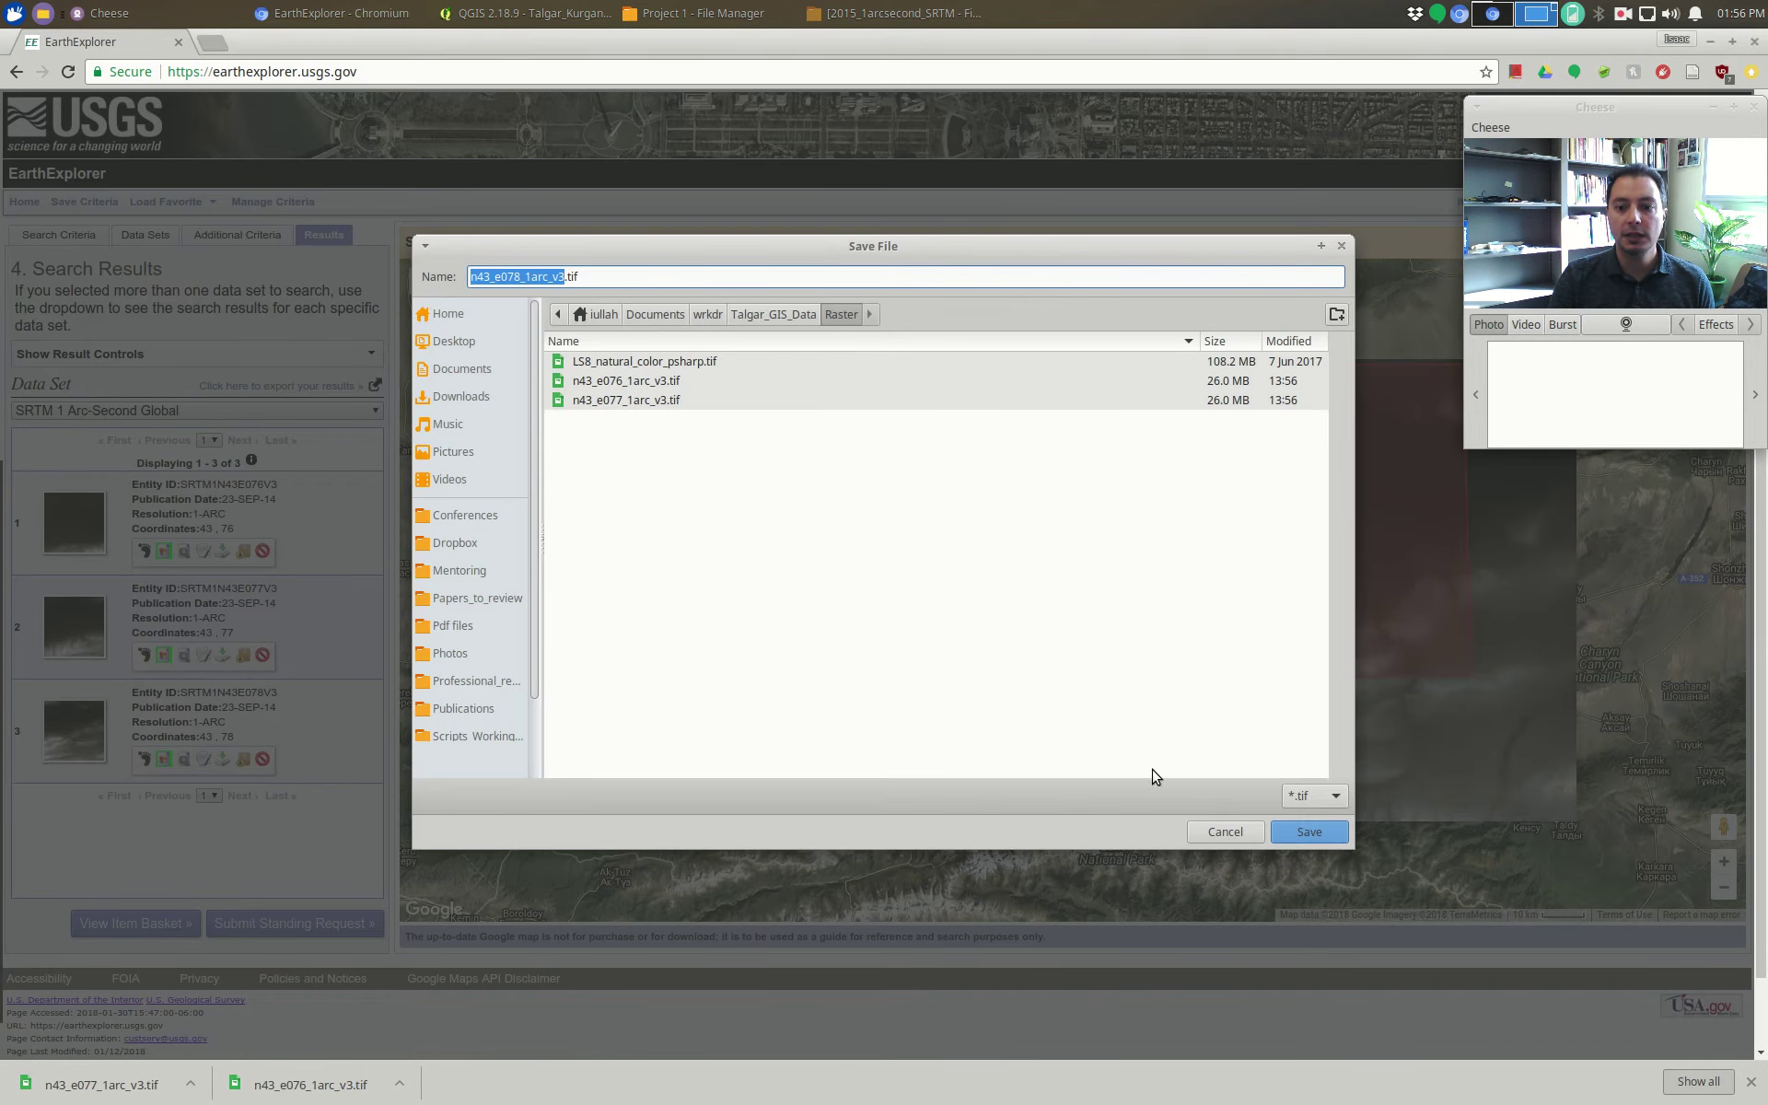
{"action": "left_click", "coordinate": [1310, 831]}
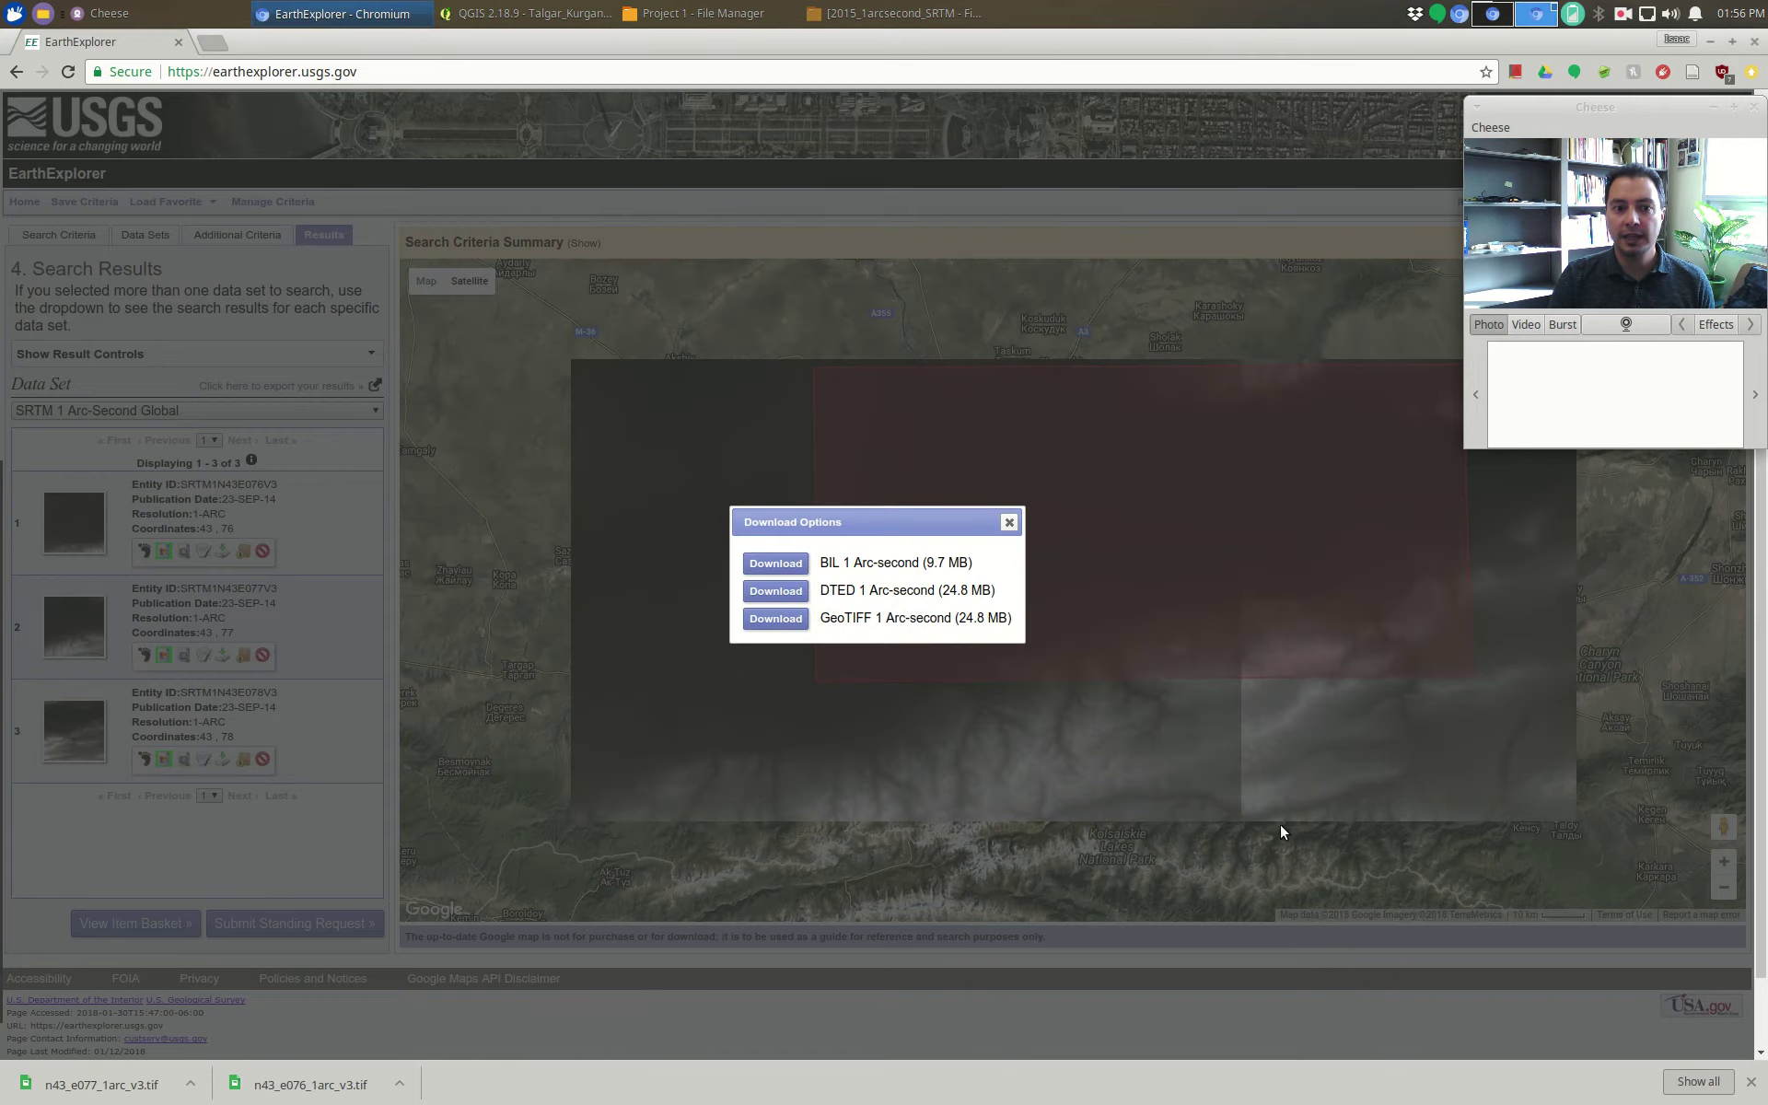
{"action": "left_click", "coordinate": [1009, 522]}
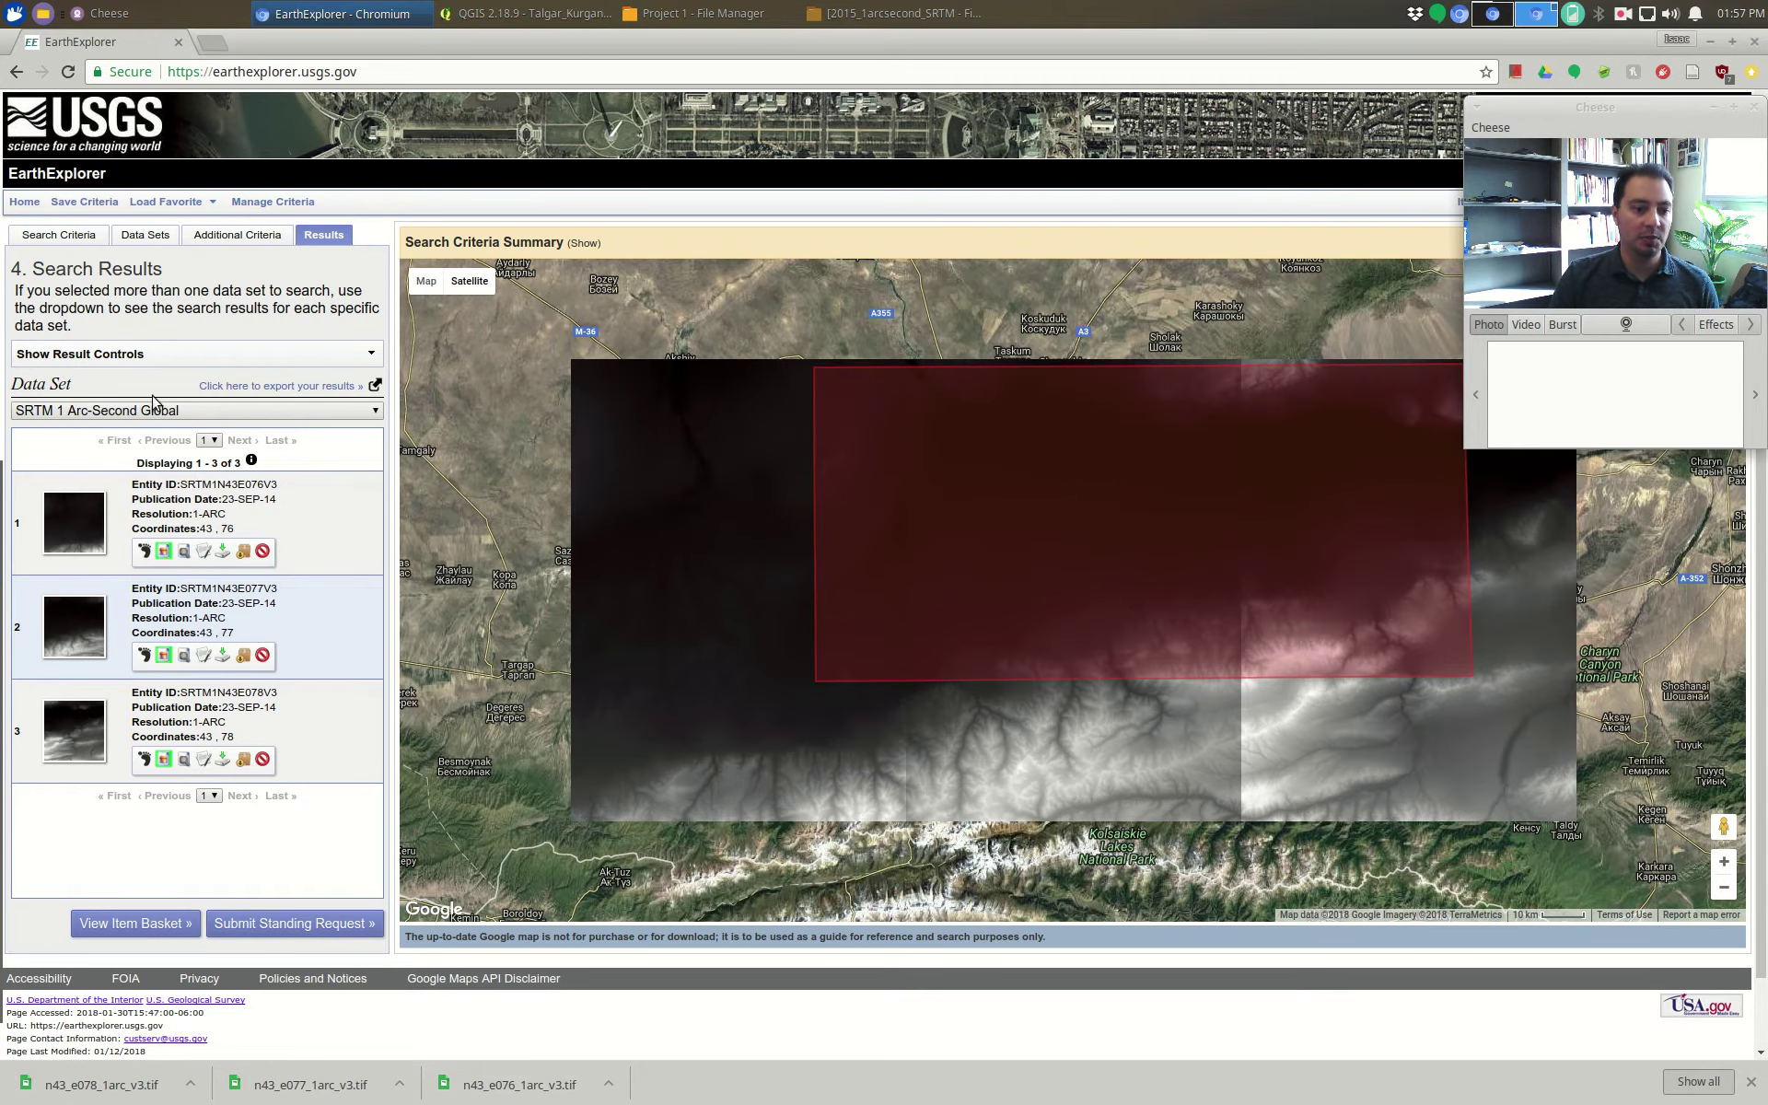
- Switch to QGIS and show the contents of the project home's Raster folder in the file browser
{"action": "left_click", "coordinate": [377, 13]}
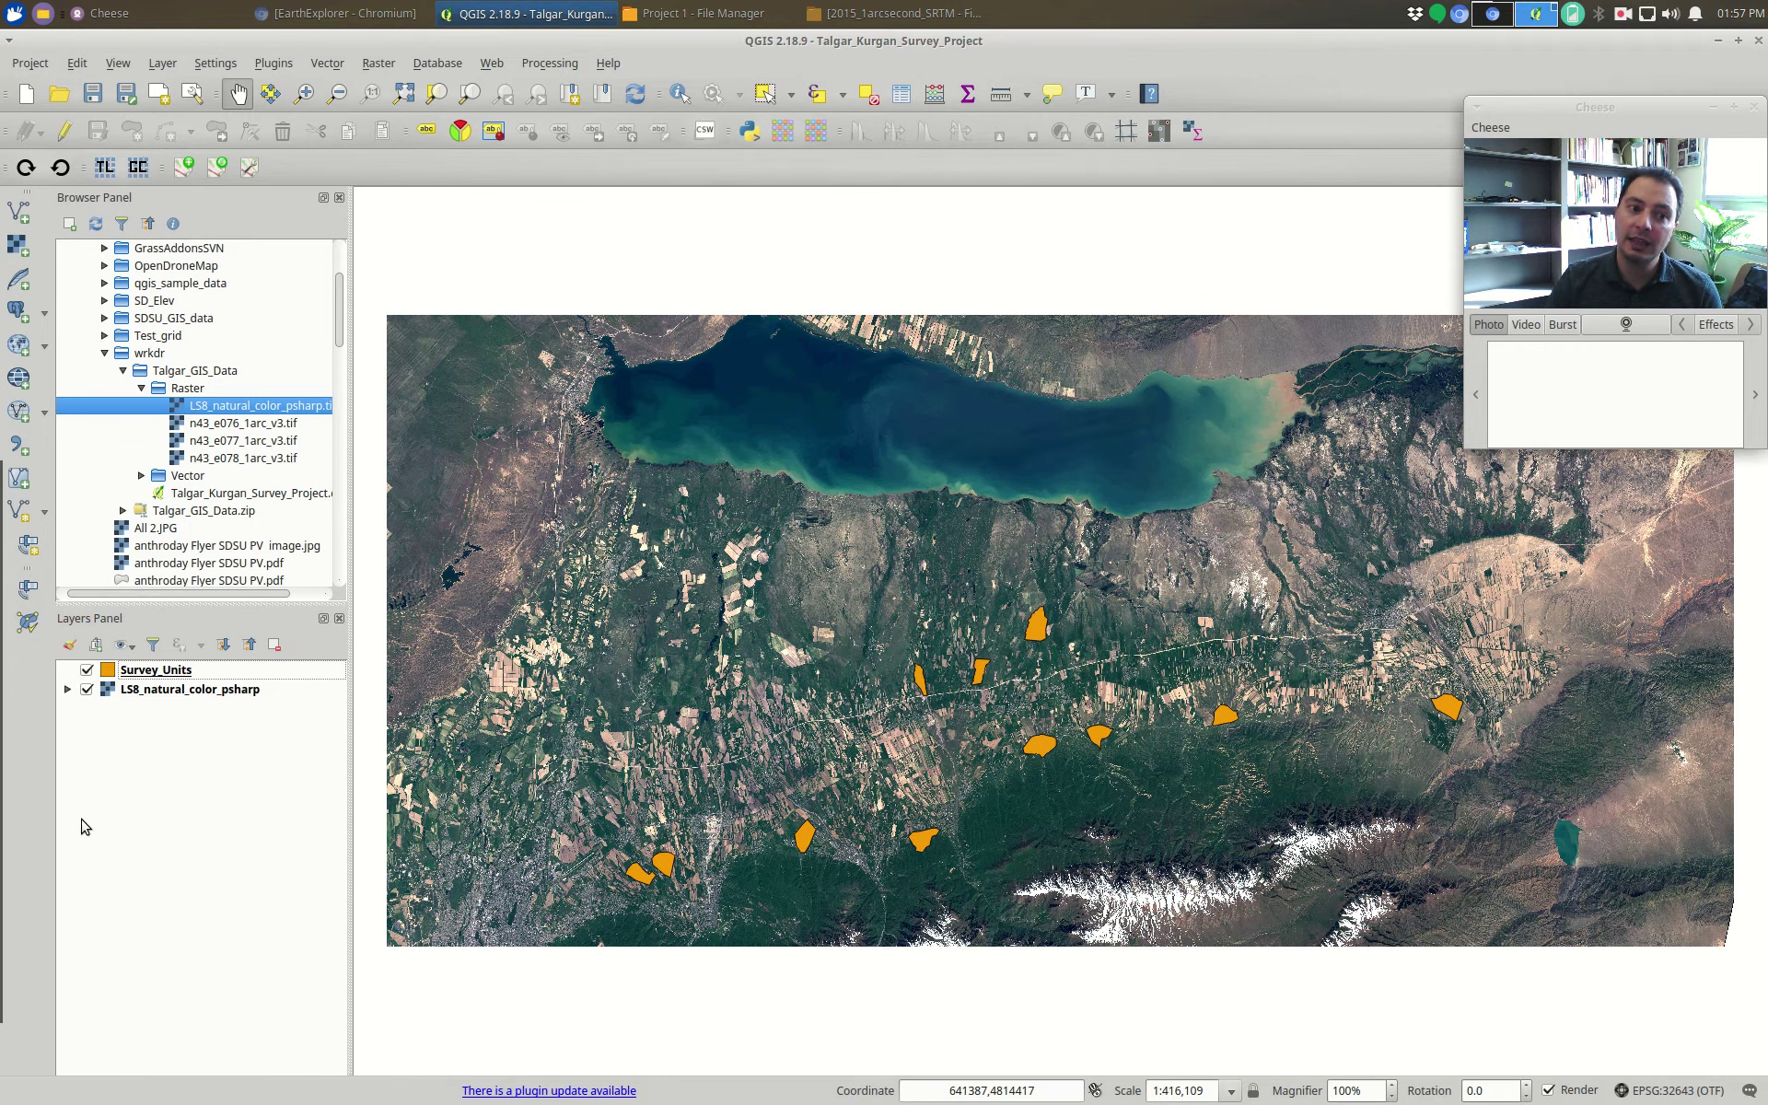
{"action": "scroll", "coordinate": [248, 424], "scroll_direction": "up", "scroll_amount": 3}
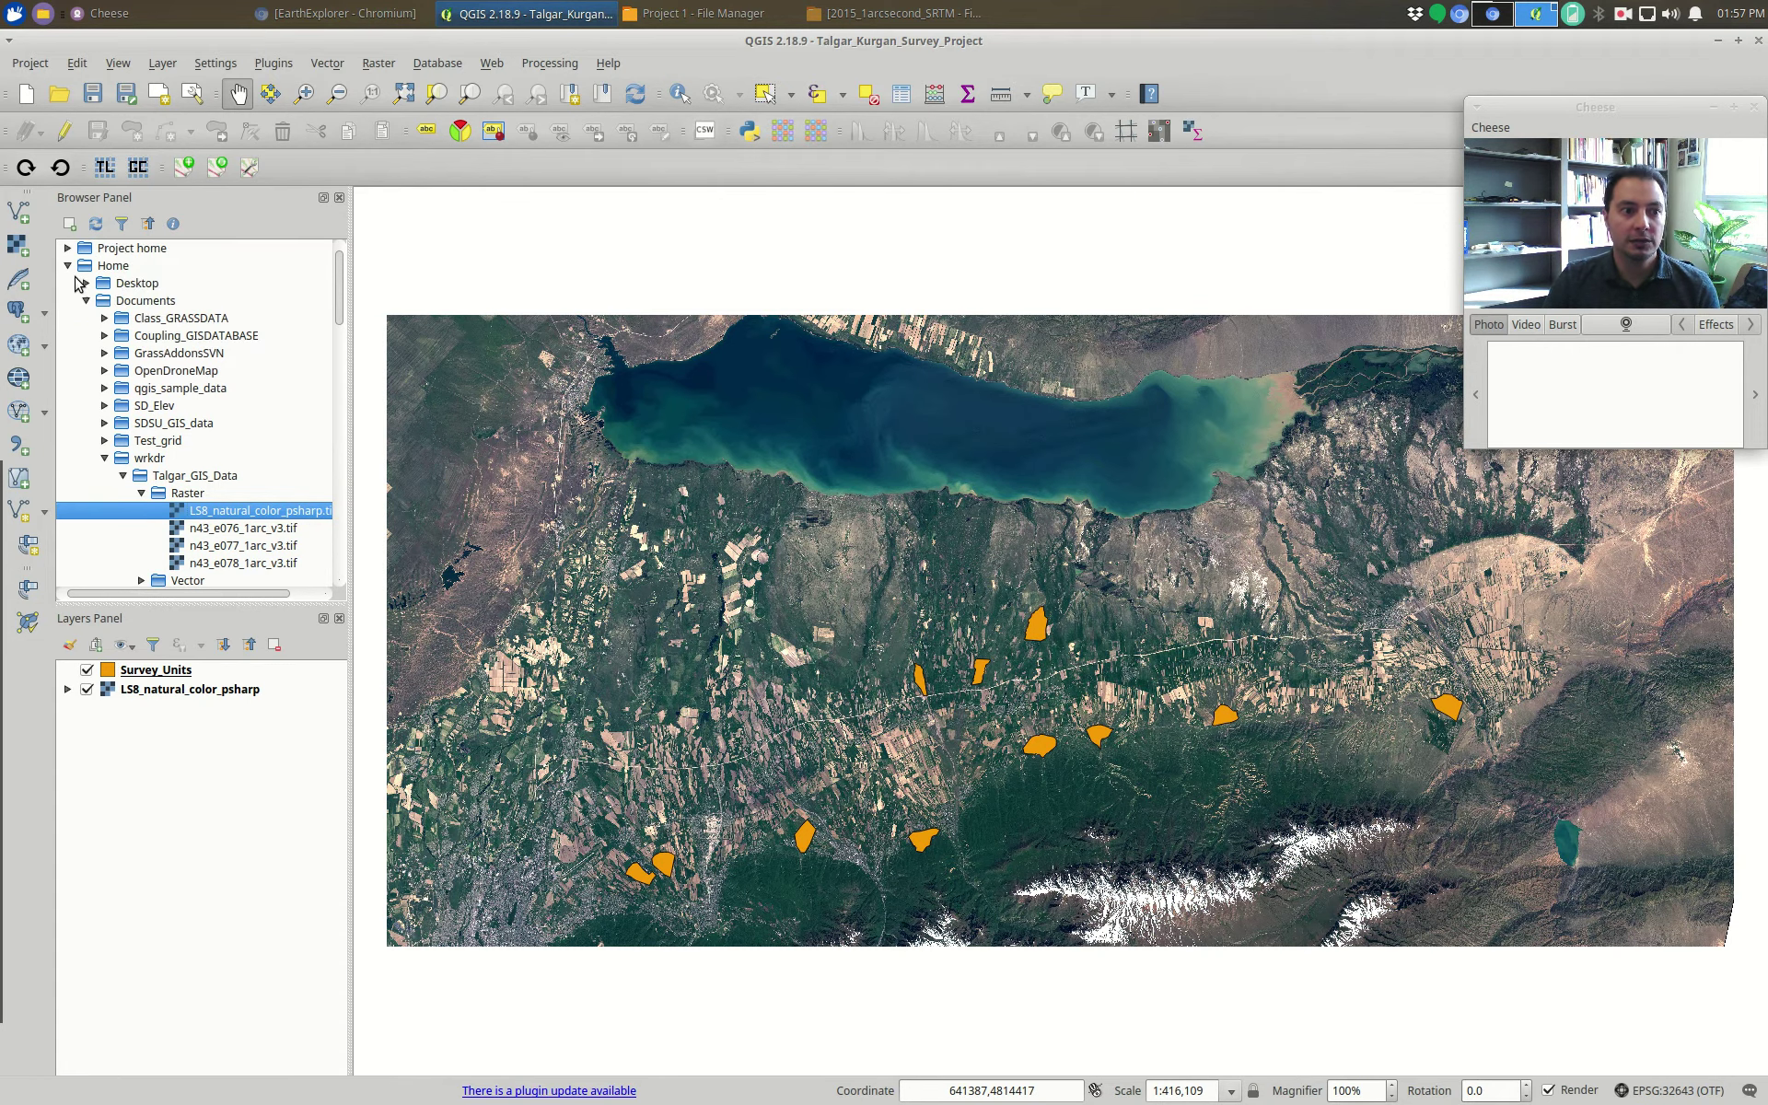
{"action": "left_click", "coordinate": [68, 266]}
{"action": "left_click", "coordinate": [111, 250]}
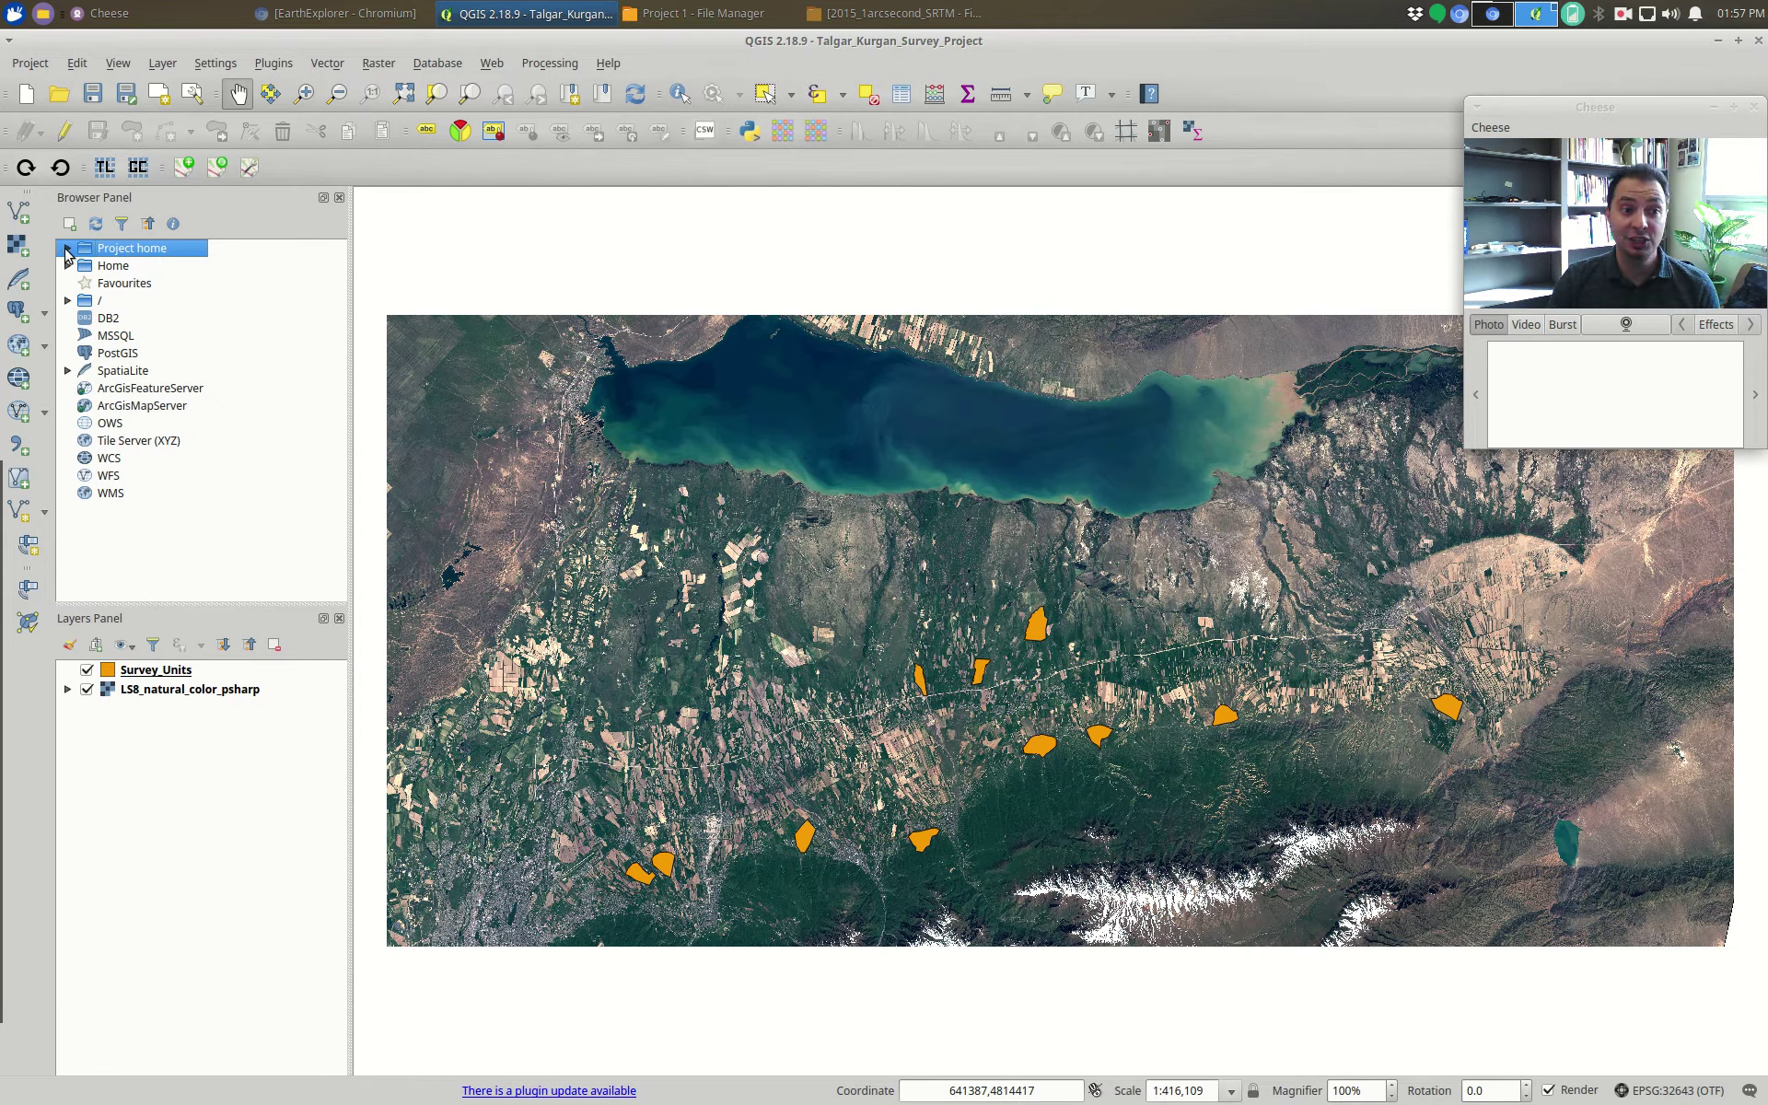
{"action": "left_click", "coordinate": [68, 249]}
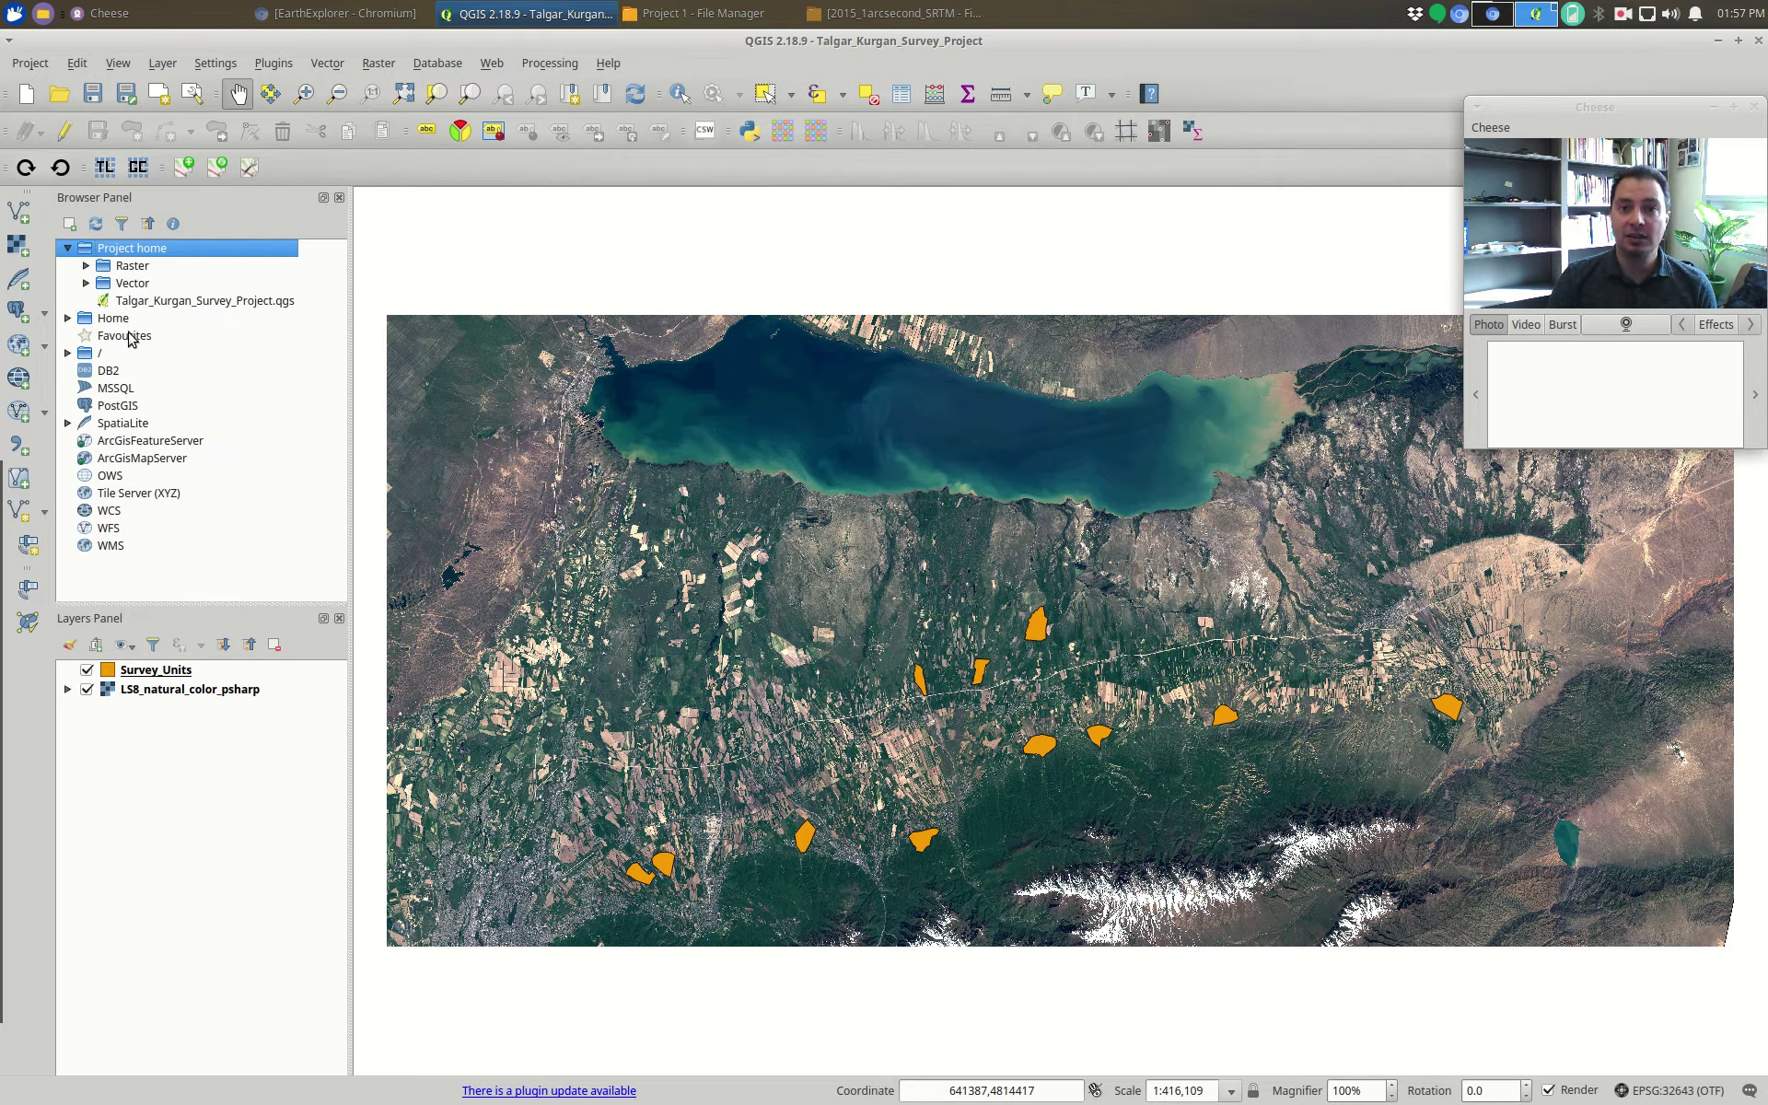
{"action": "left_click", "coordinate": [86, 266]}
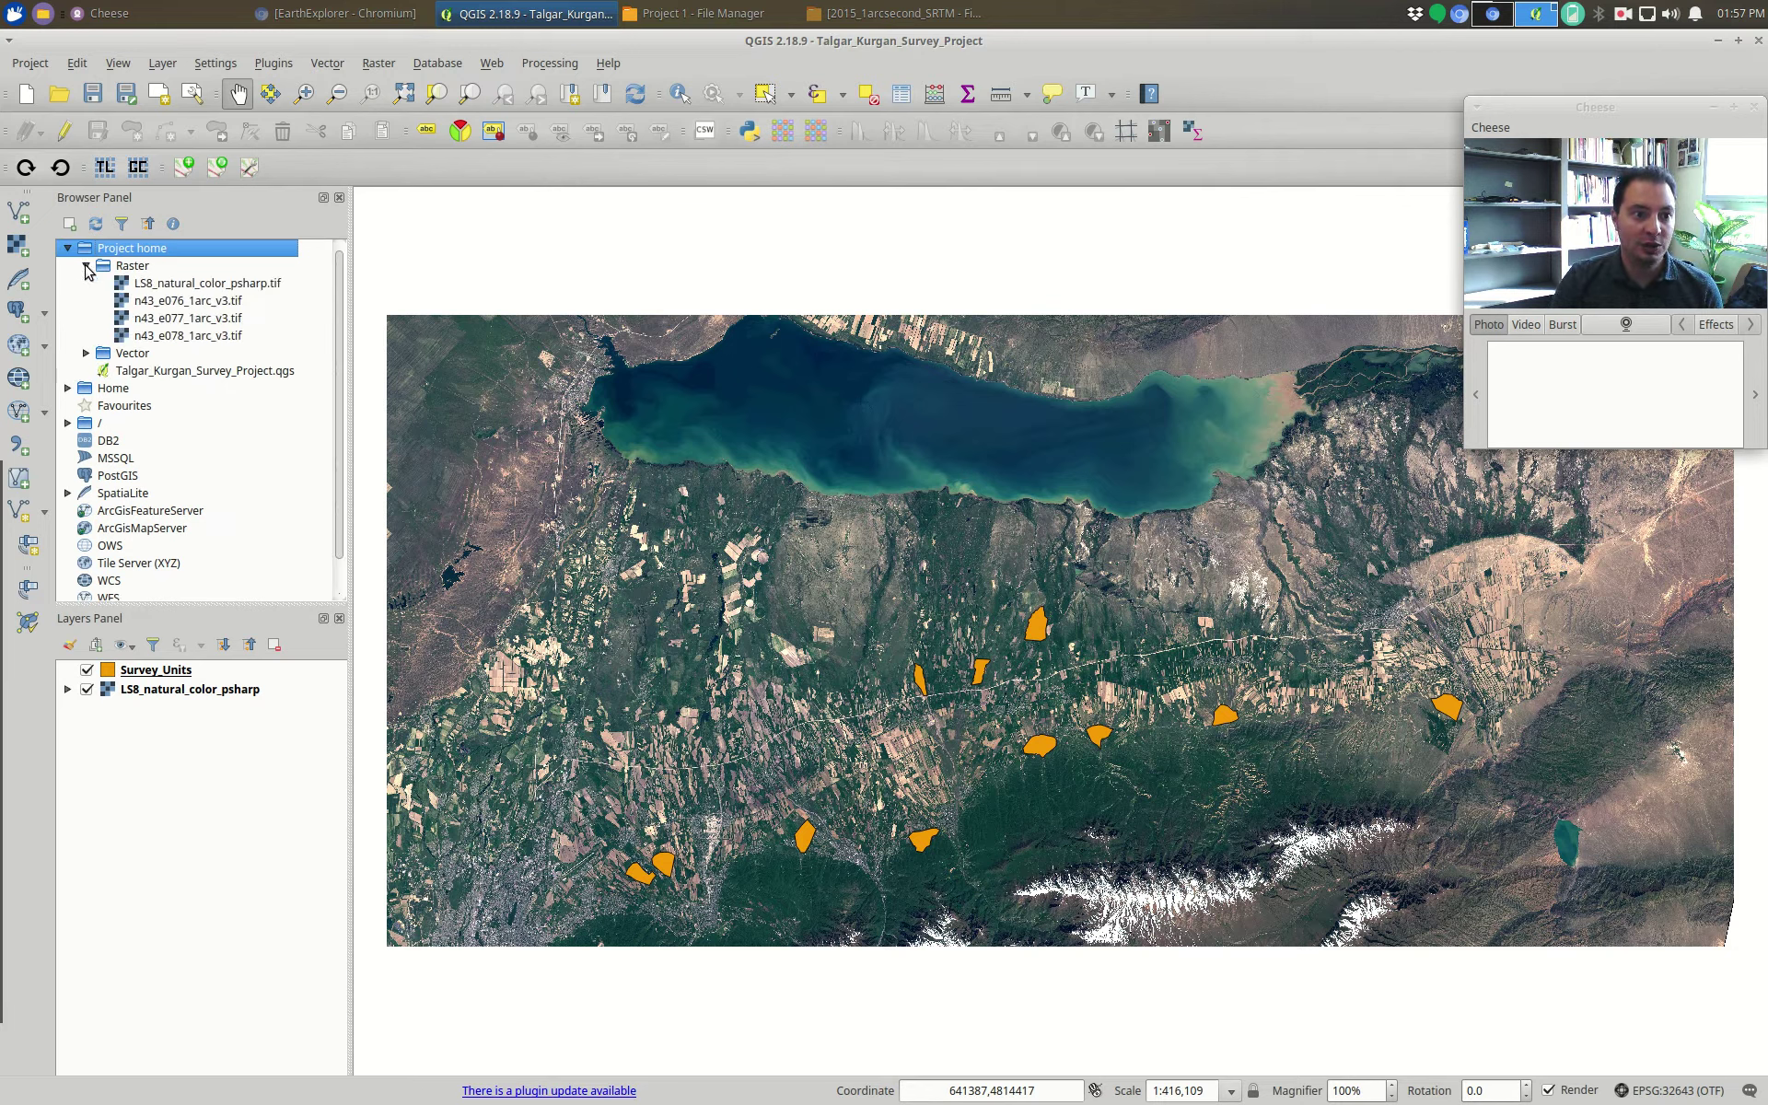
- Add n43_e076_1arc_v3, n43_e077_1arc_v3 and n43_e078_1arc_v3 to the project, and move Survey_Units and LS8_natural_color_psharp above them in the layer order
{"action": "left_click", "coordinate": [170, 302]}
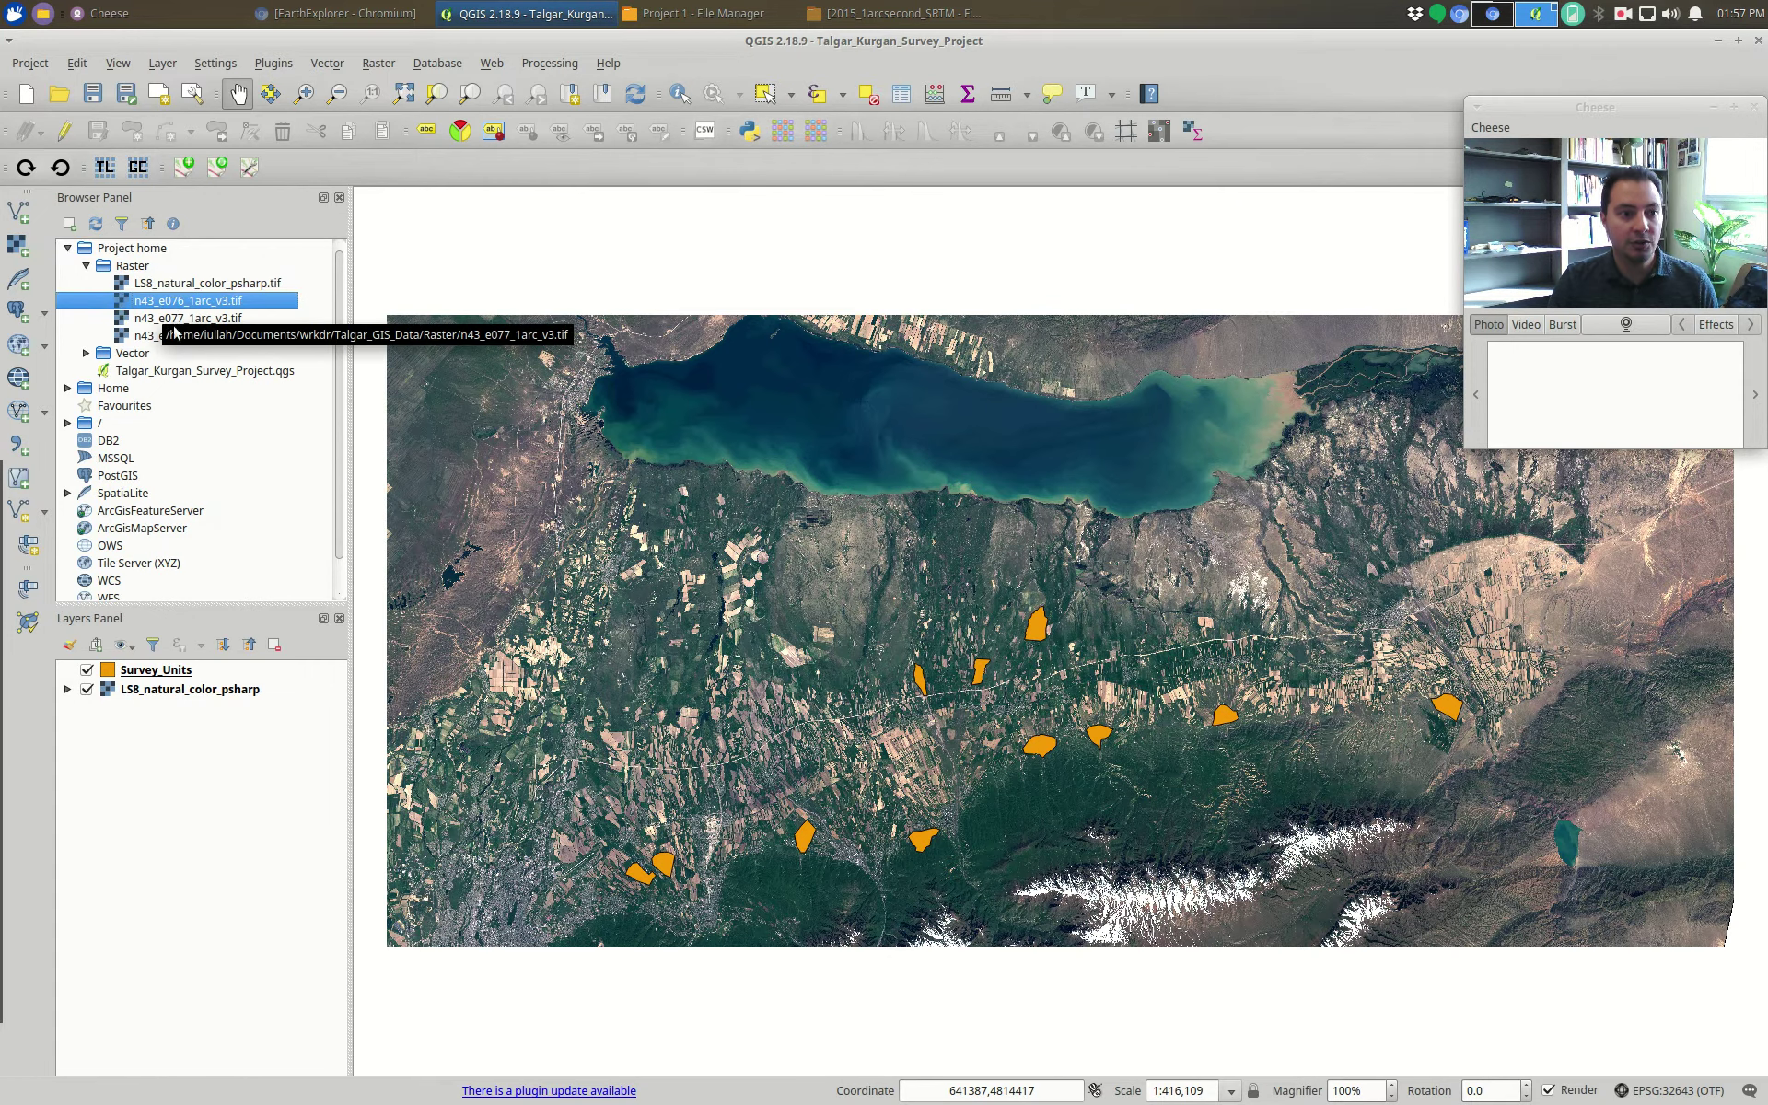
{"action": "left_click", "coordinate": [174, 322], "text": "ctrl"}
{"action": "left_click", "coordinate": [170, 337], "text": "ctrl"}
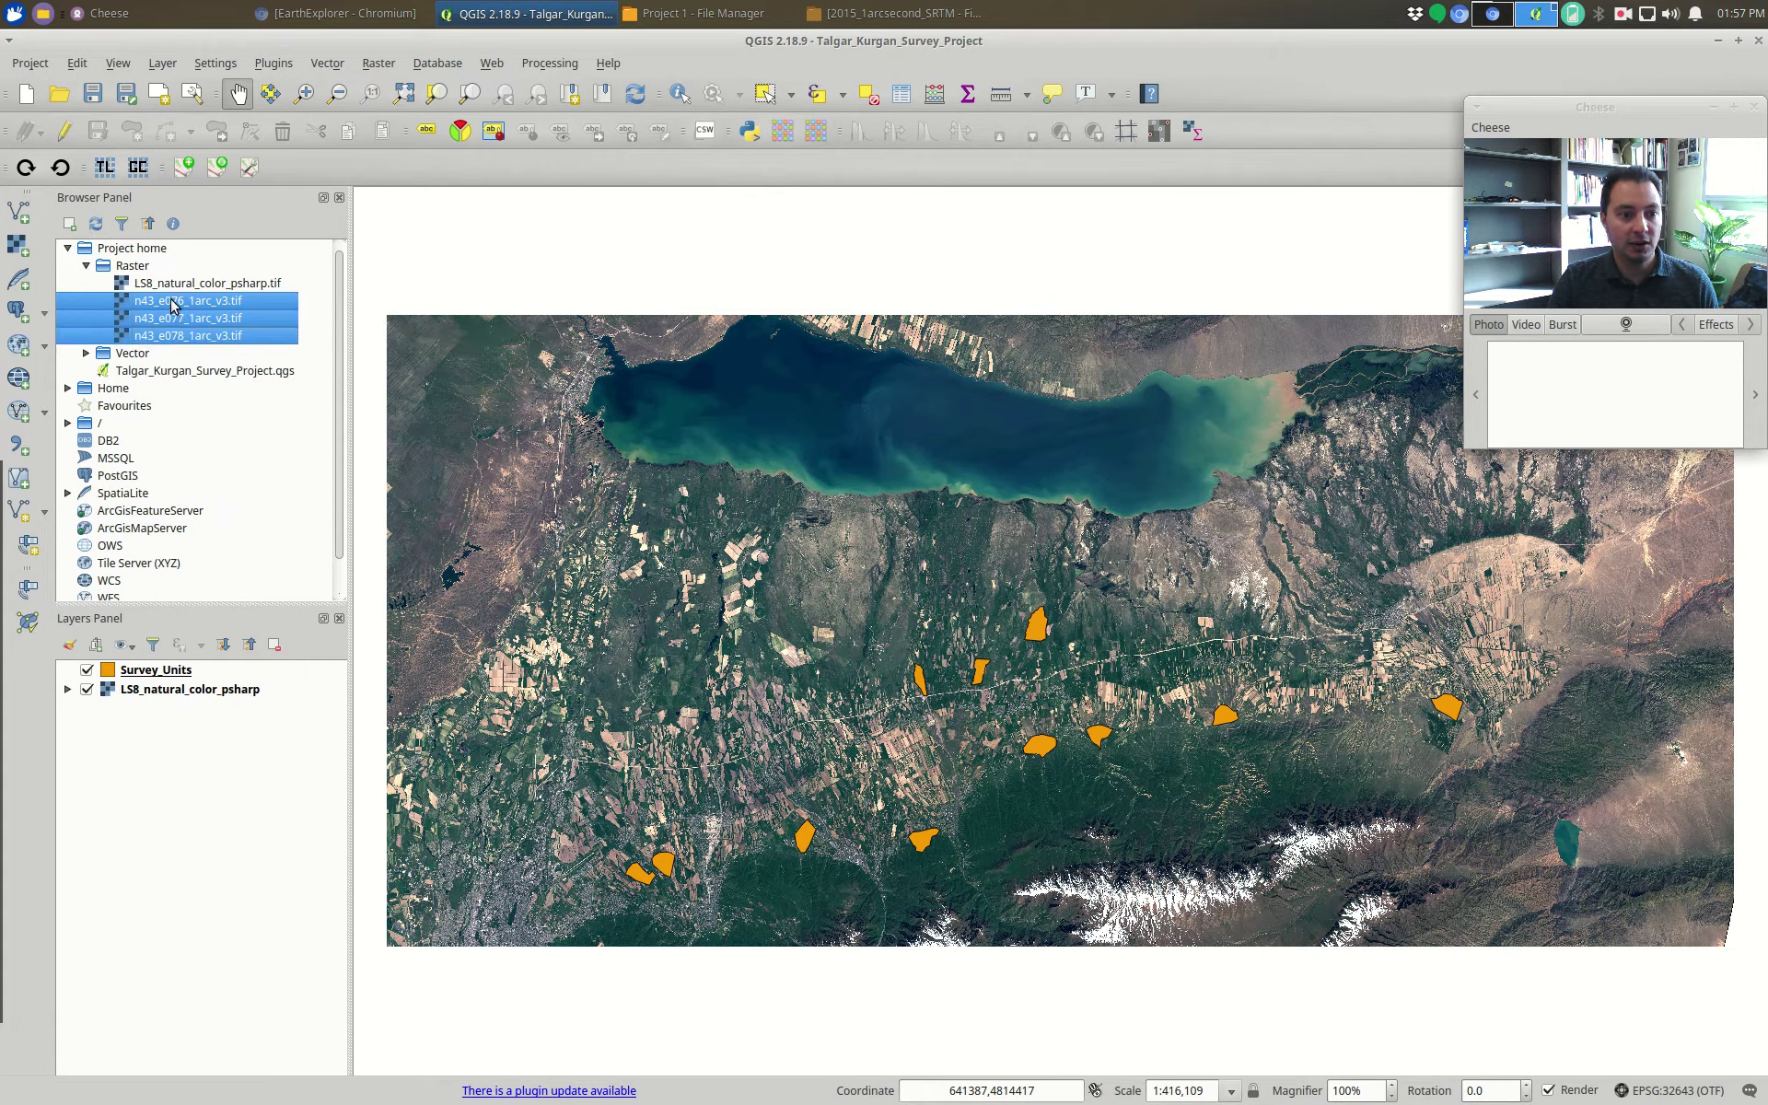
{"action": "right_click", "coordinate": [185, 324]}
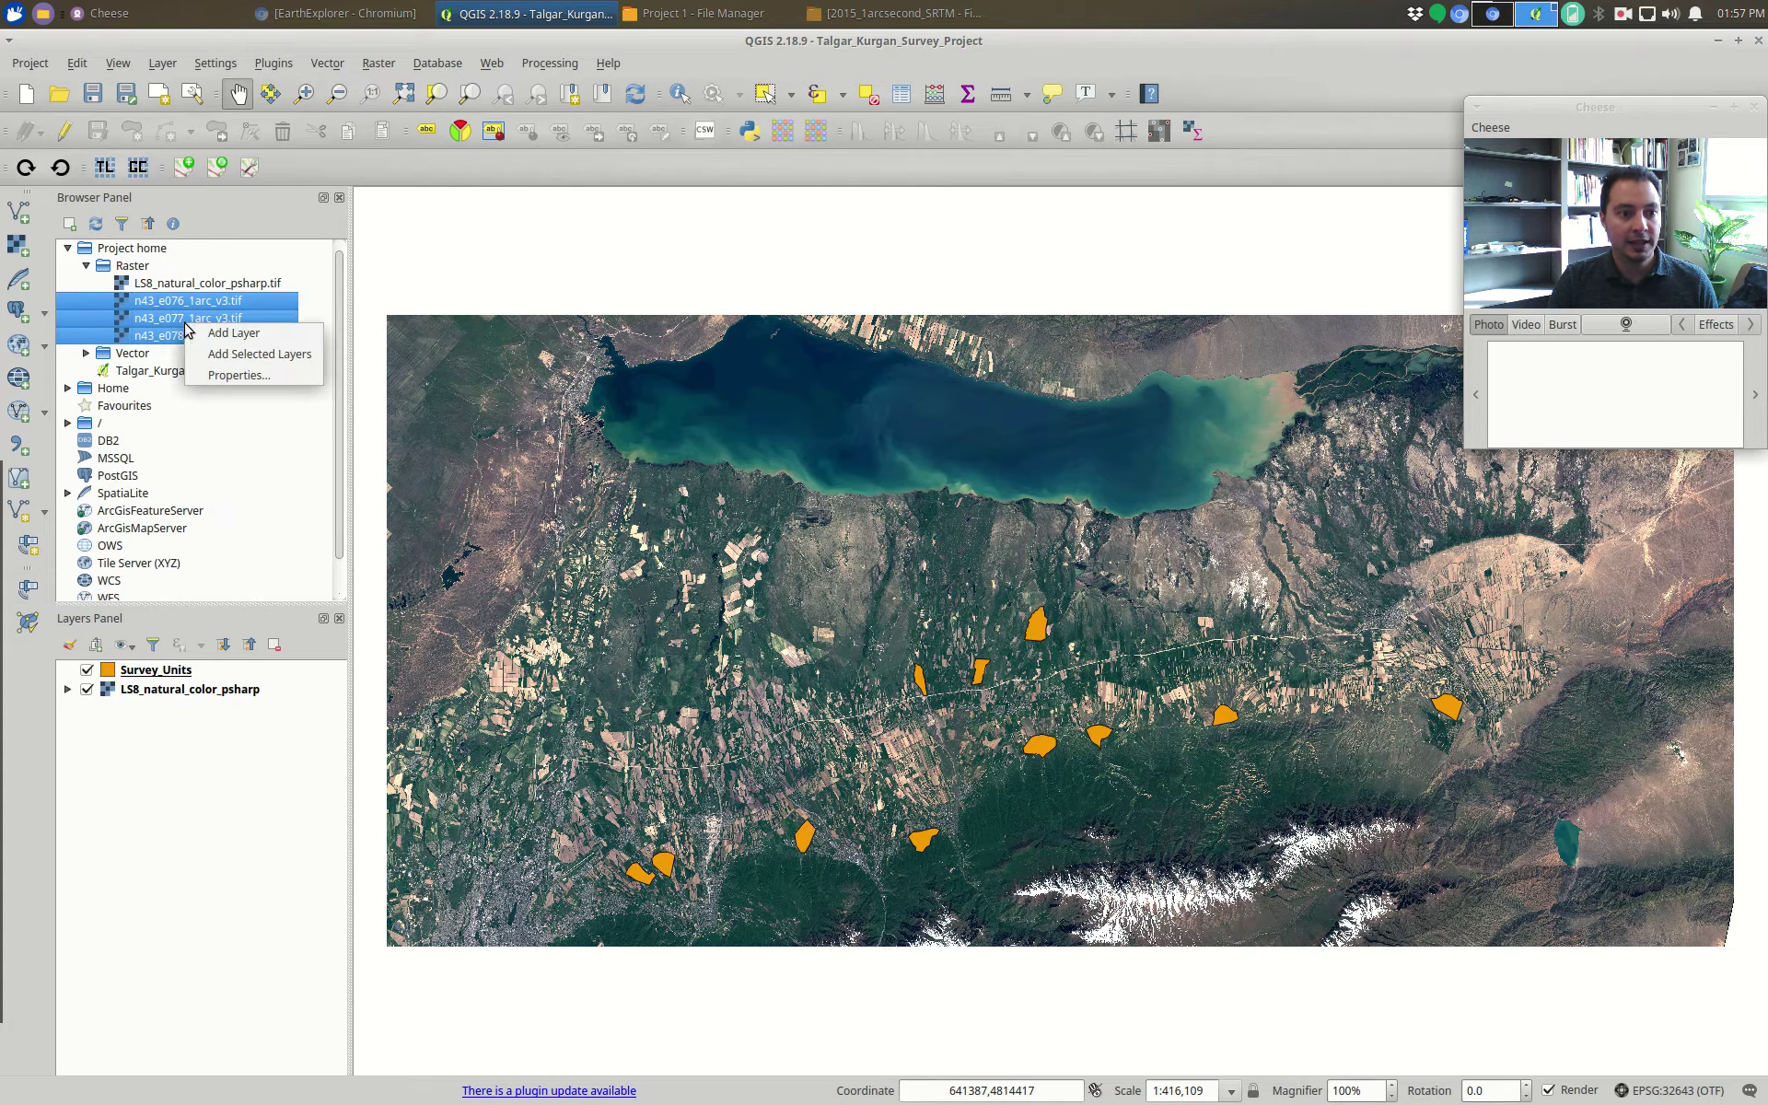
{"action": "left_click", "coordinate": [233, 358]}
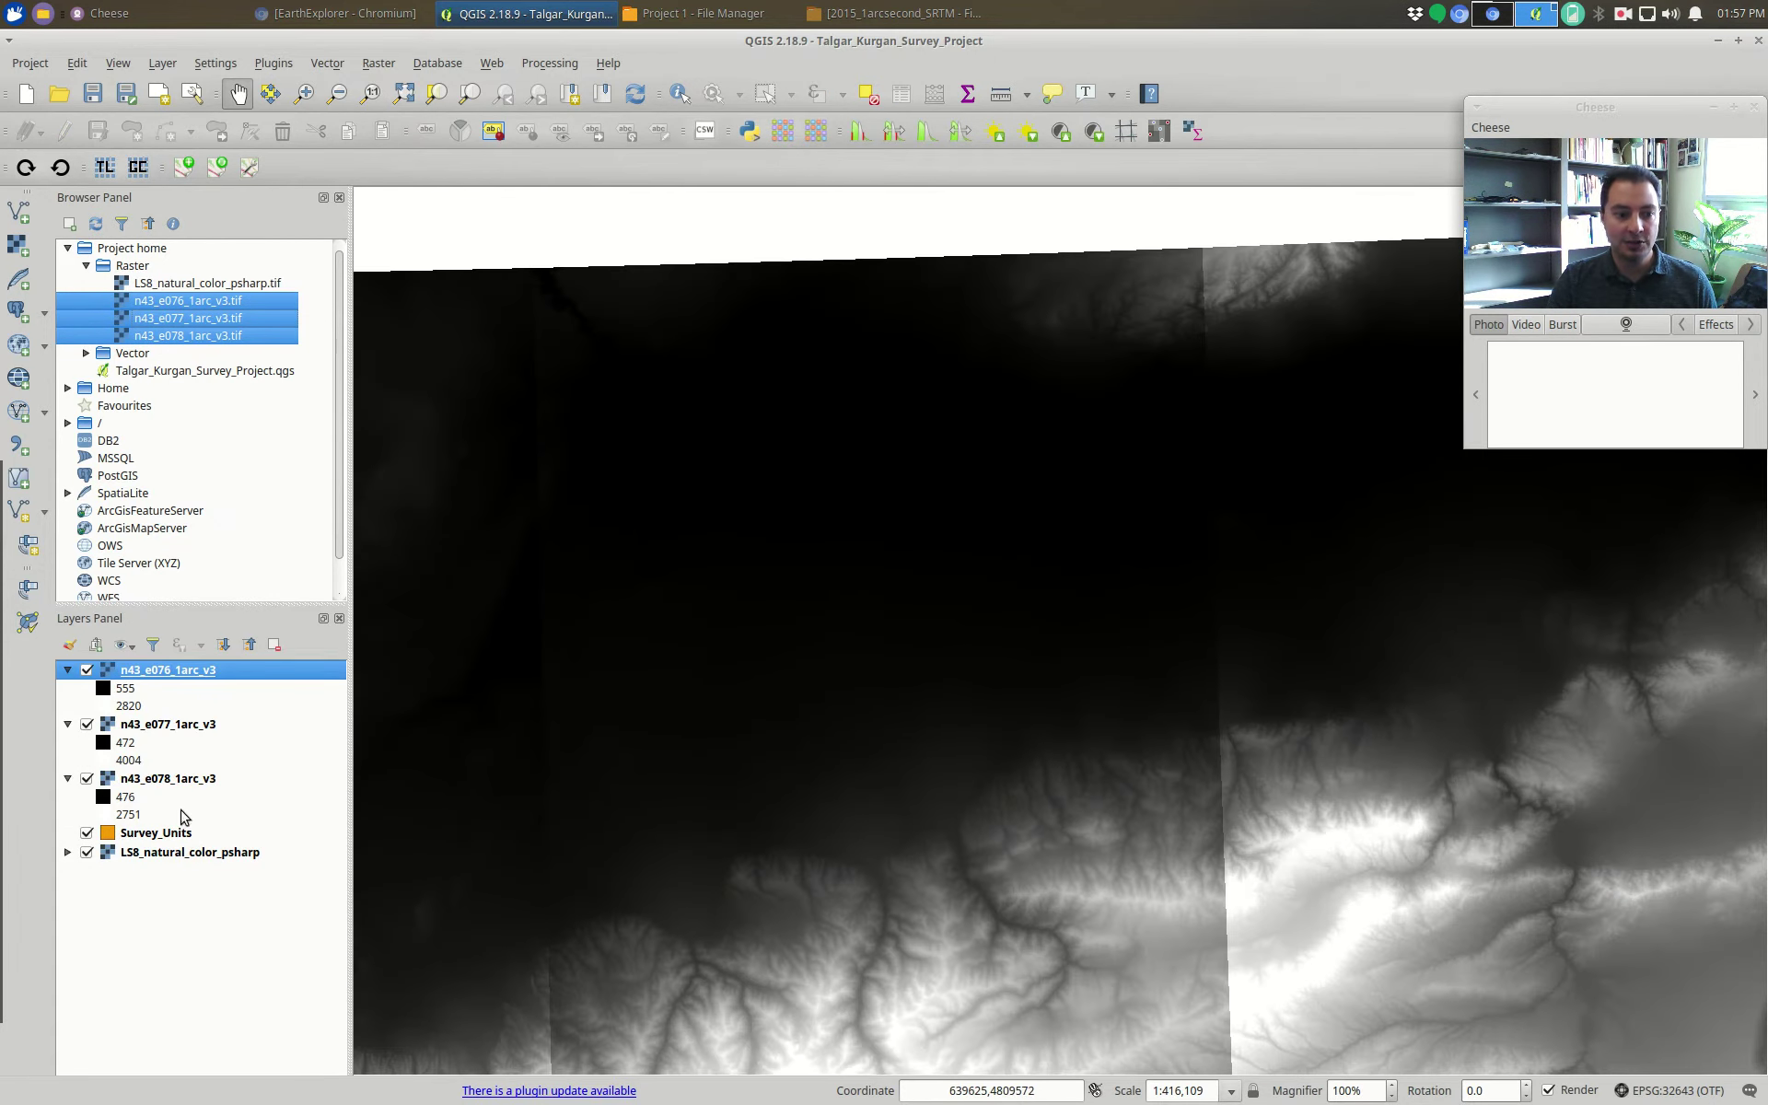
{"action": "left_click_drag", "start_coordinate": [129, 840], "coordinate": [146, 667]}
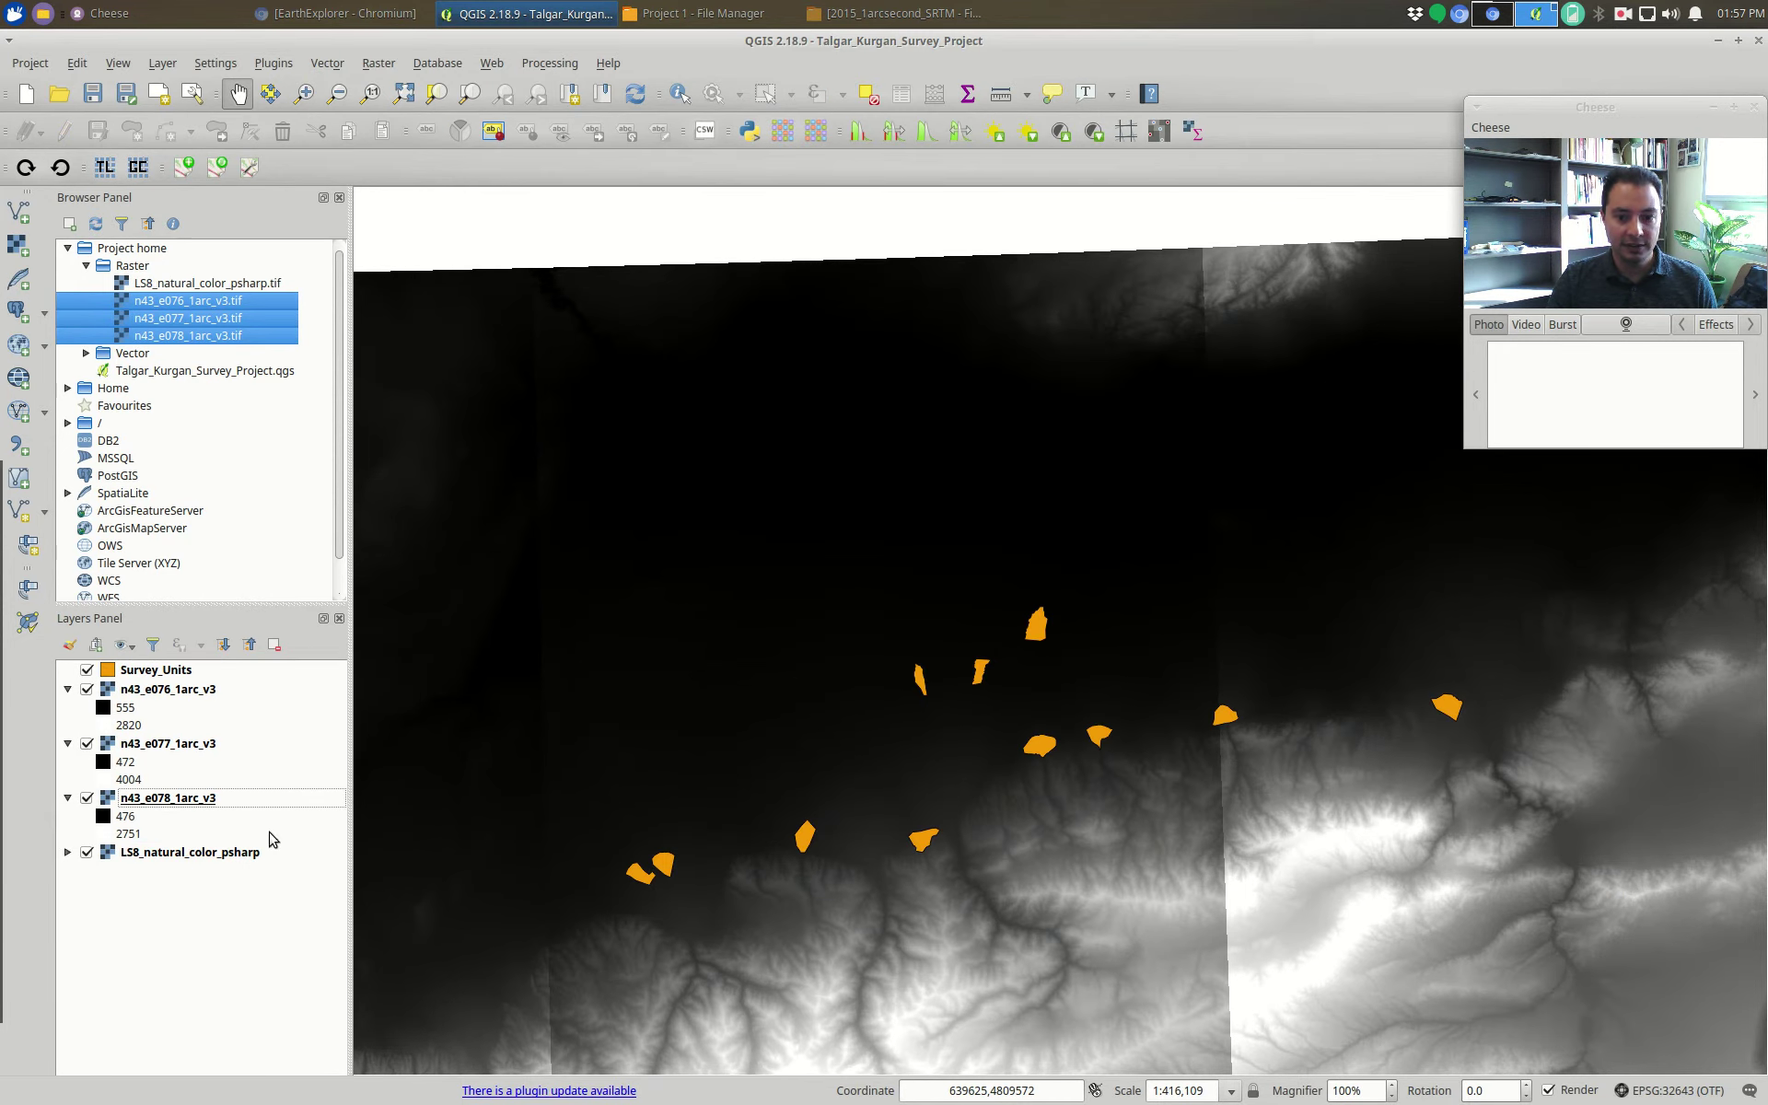
{"action": "left_click_drag", "start_coordinate": [158, 859], "coordinate": [145, 681]}
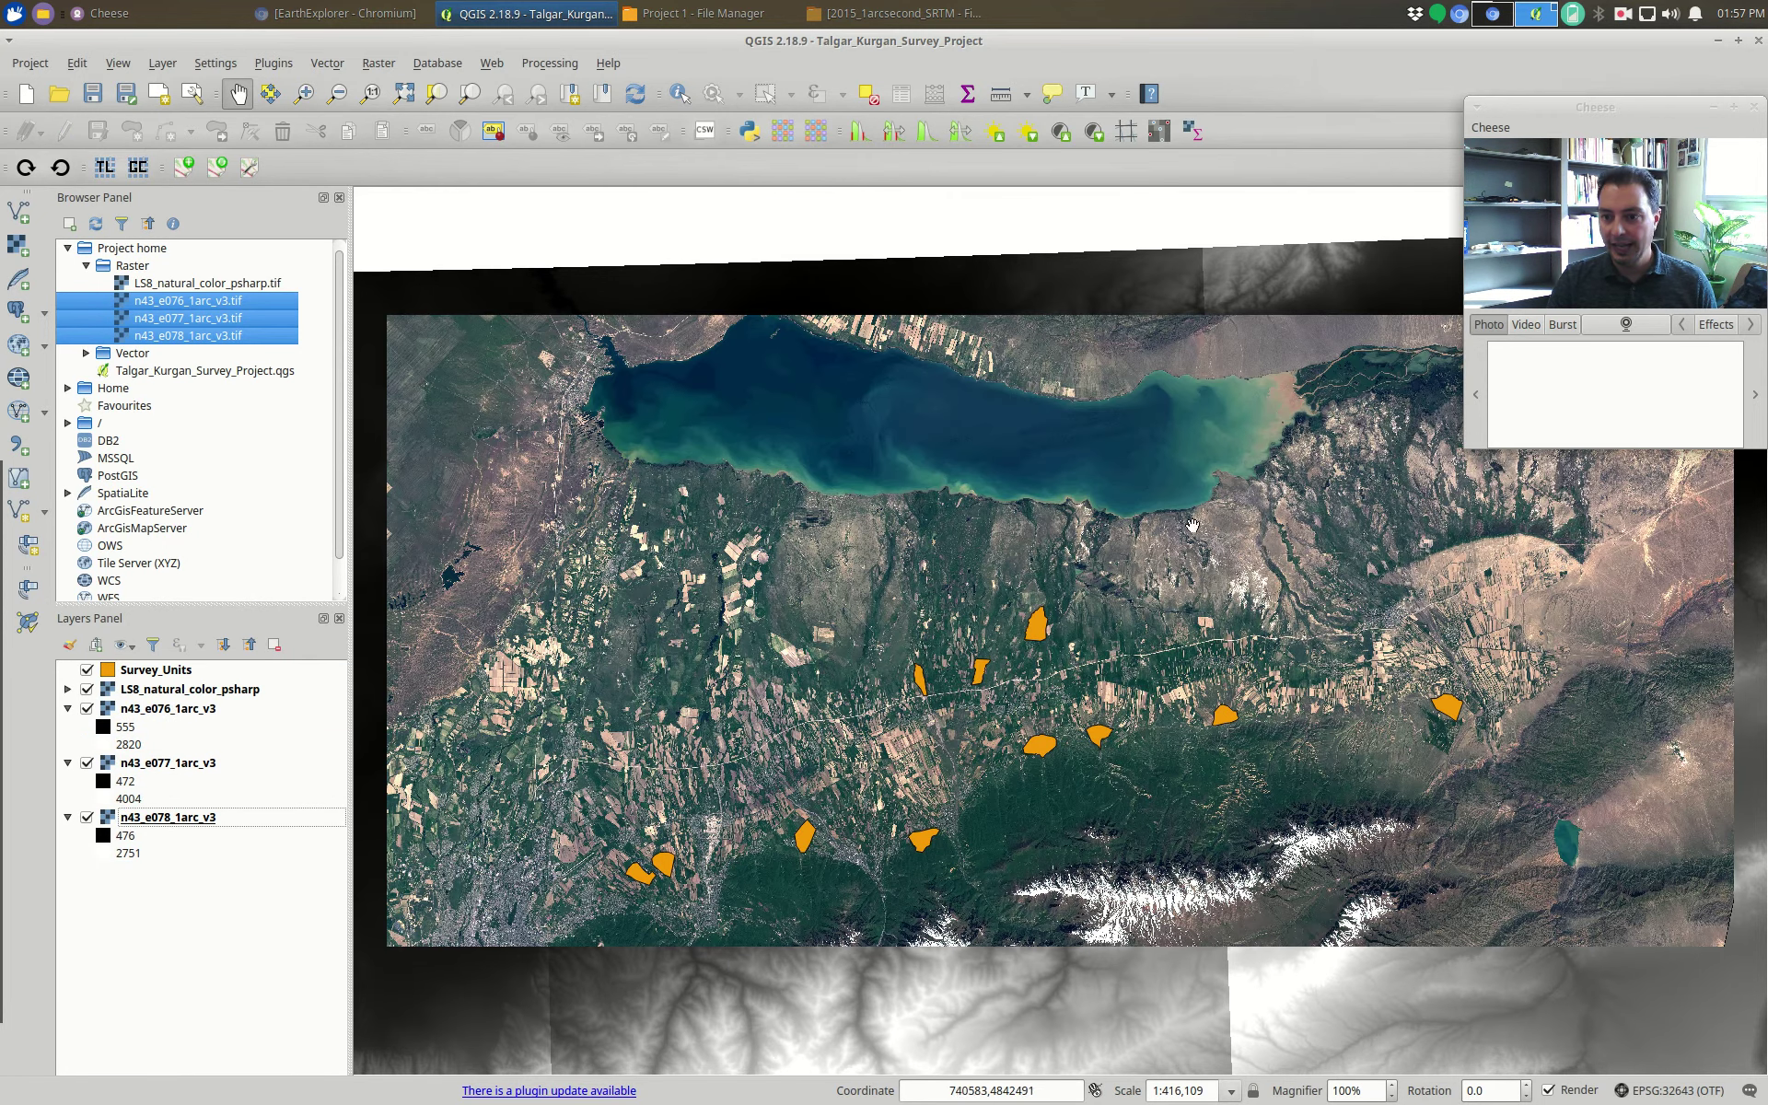
- Set the global transparency of LS8_natural_color_psharp to 56% and inspect the imagery over the full extent of the elevation tiles
{"action": "right_click", "coordinate": [168, 689]}
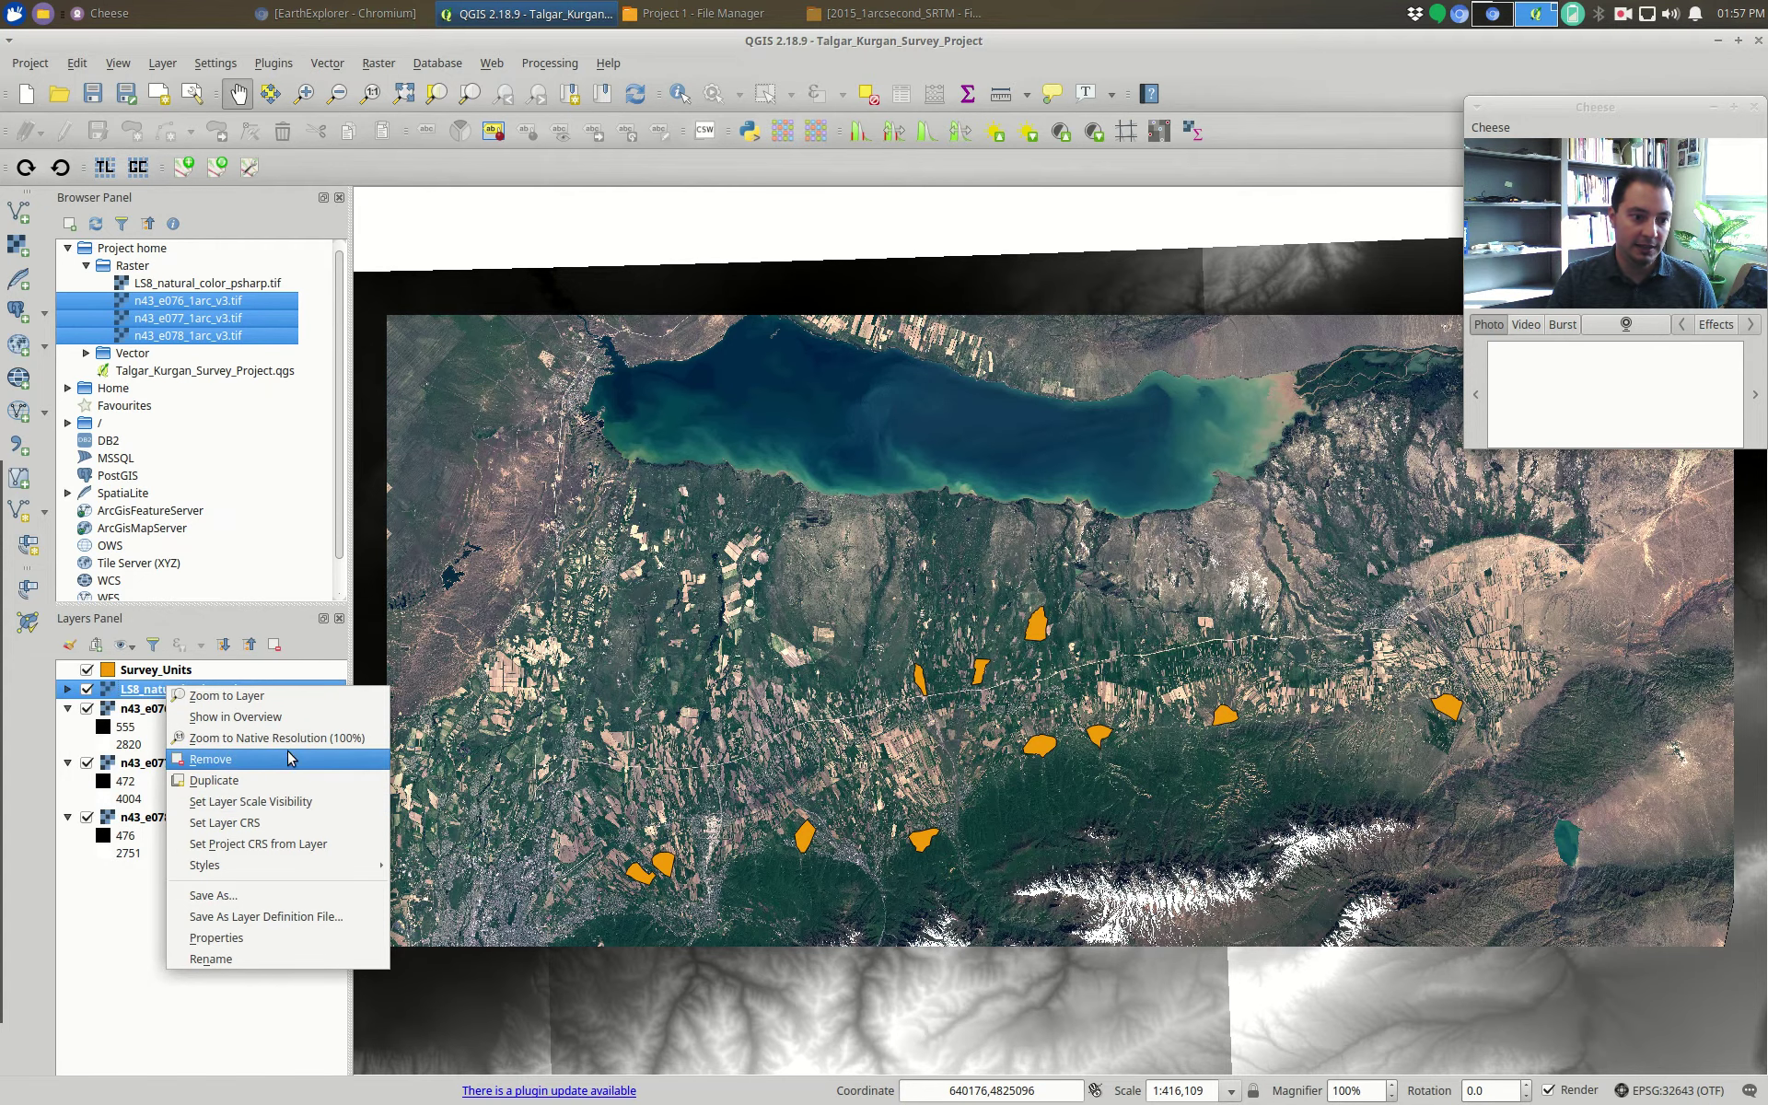
{"action": "left_click", "coordinate": [134, 692]}
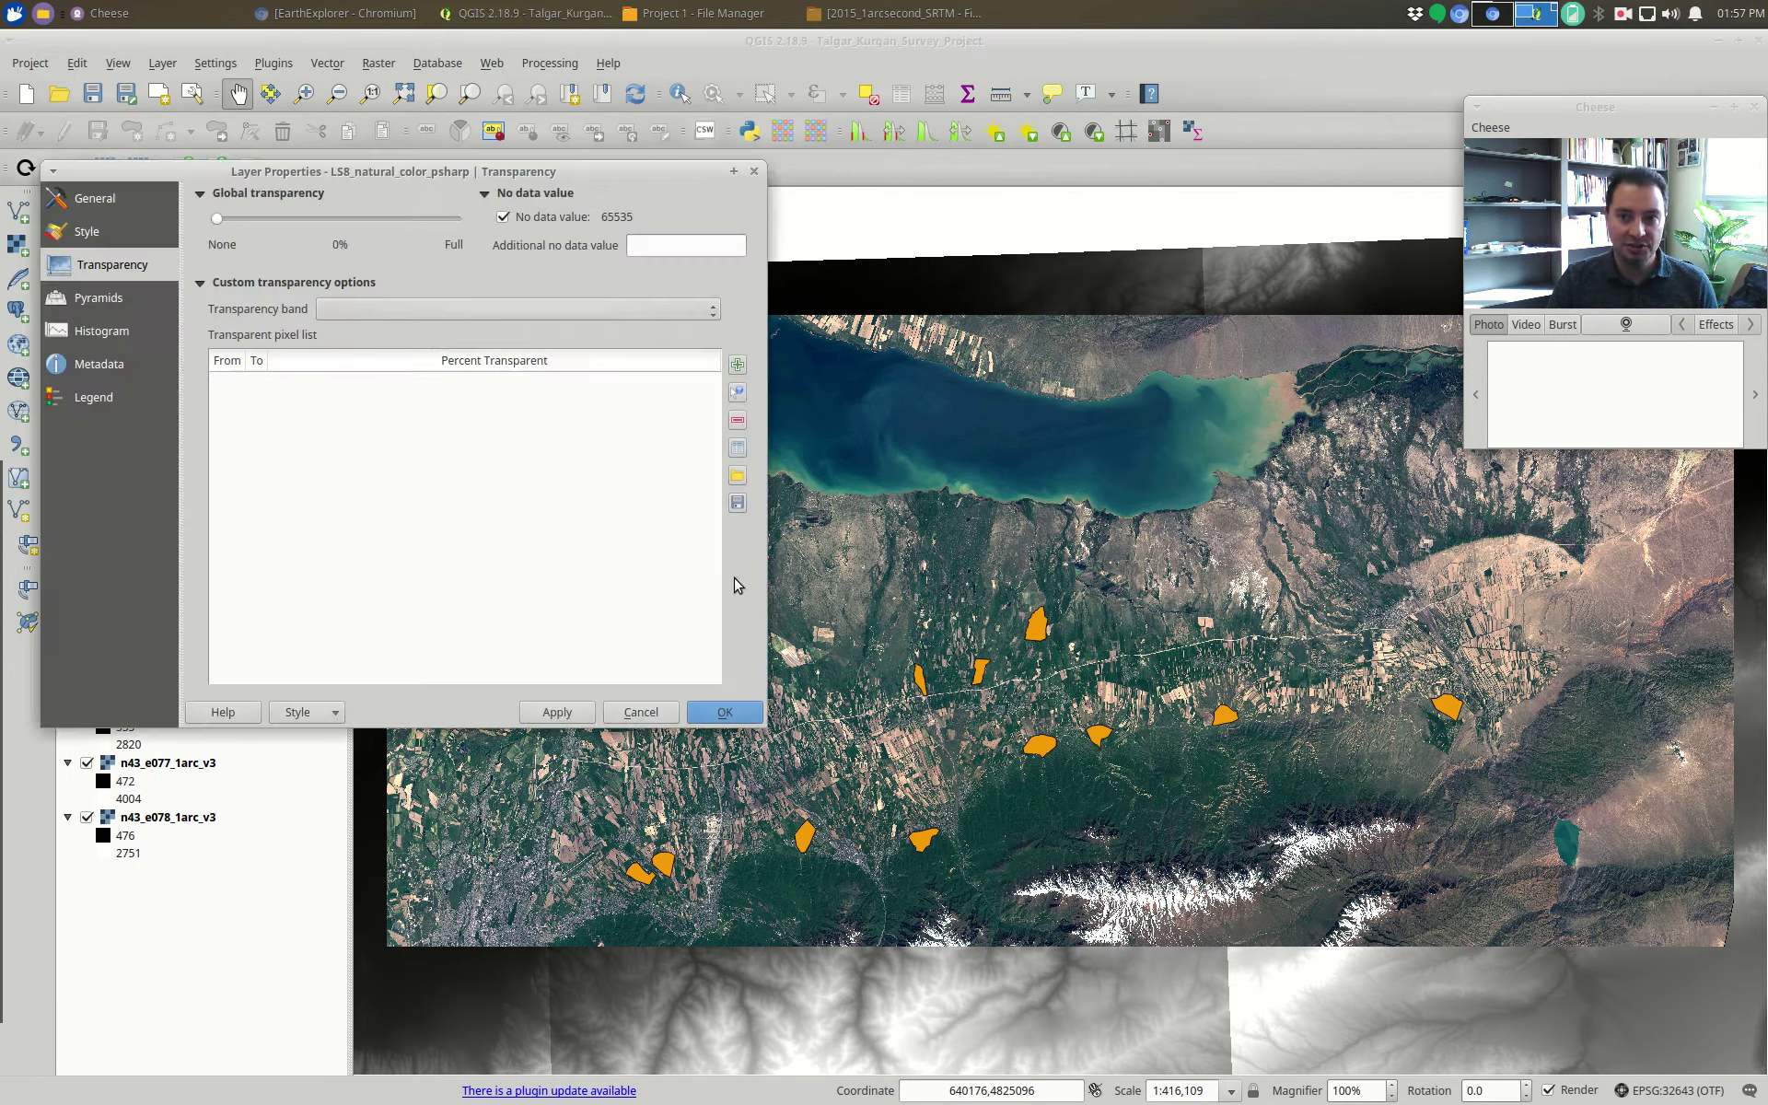
{"action": "left_click_drag", "start_coordinate": [217, 221], "coordinate": [351, 221]}
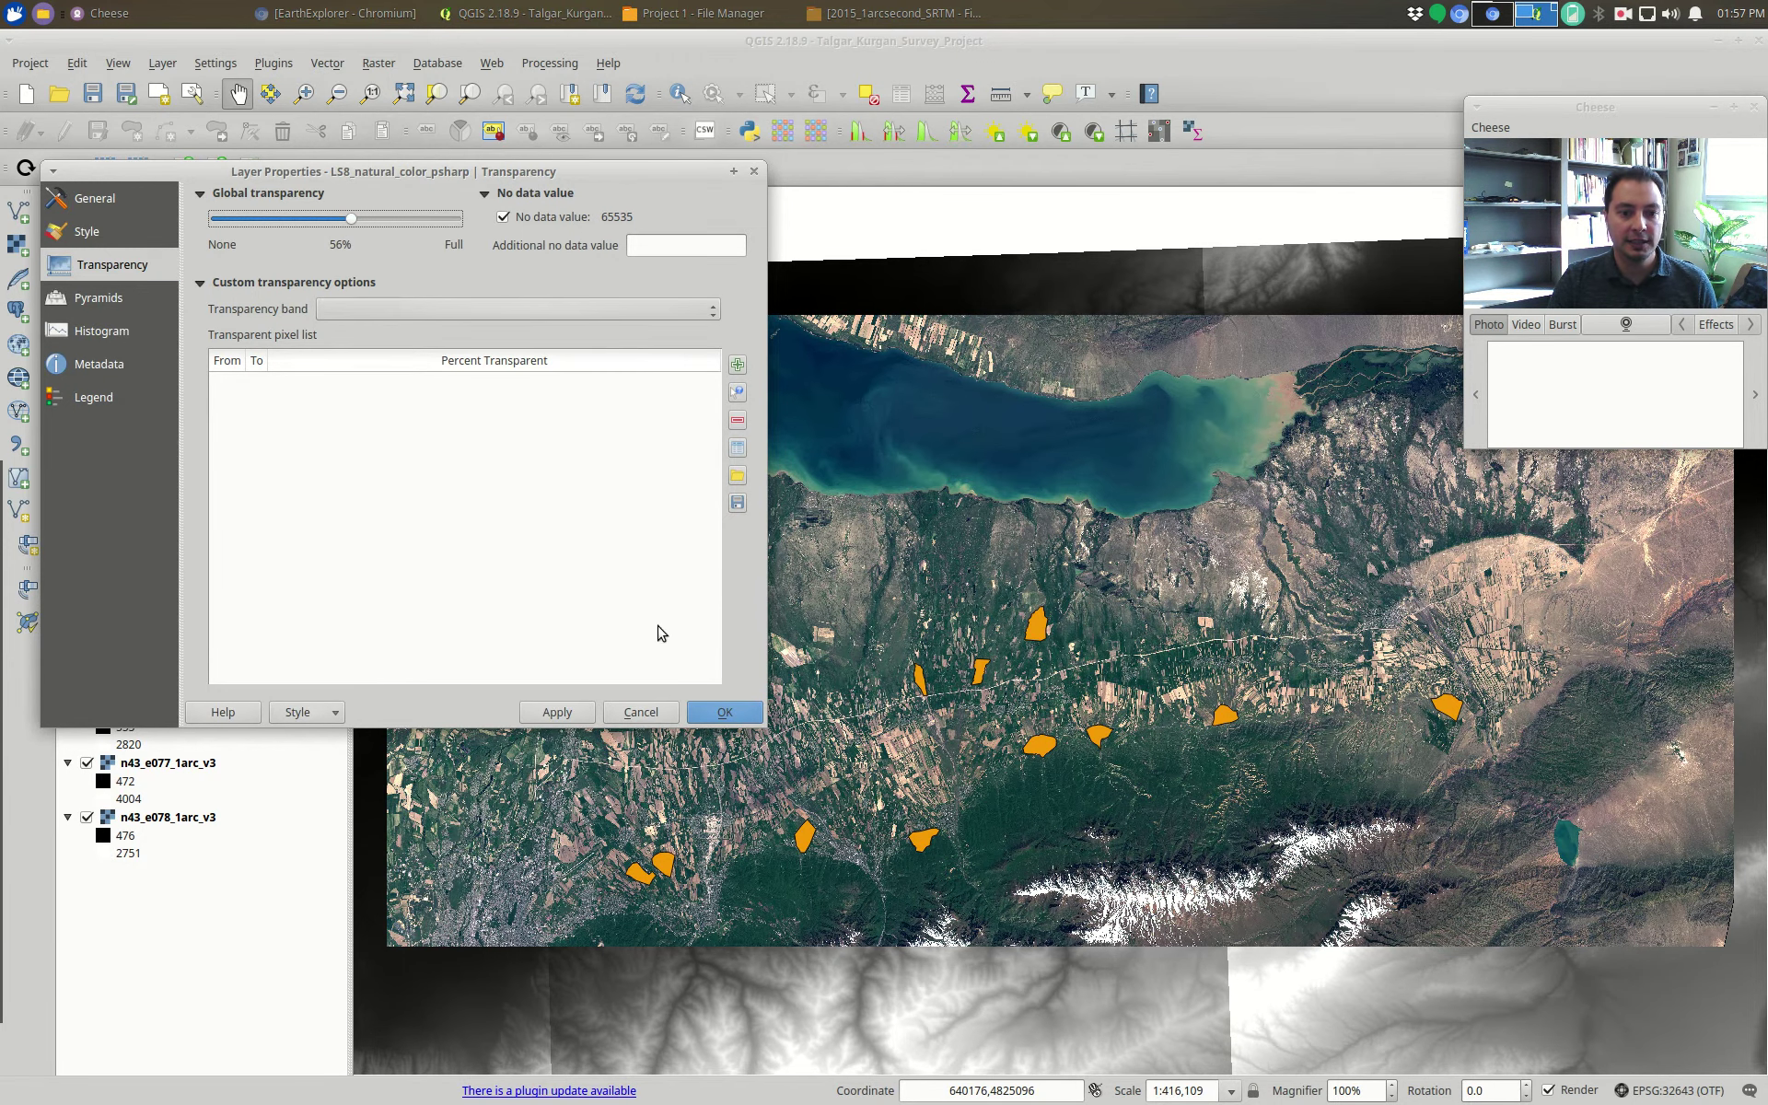
{"action": "left_click", "coordinate": [725, 712]}
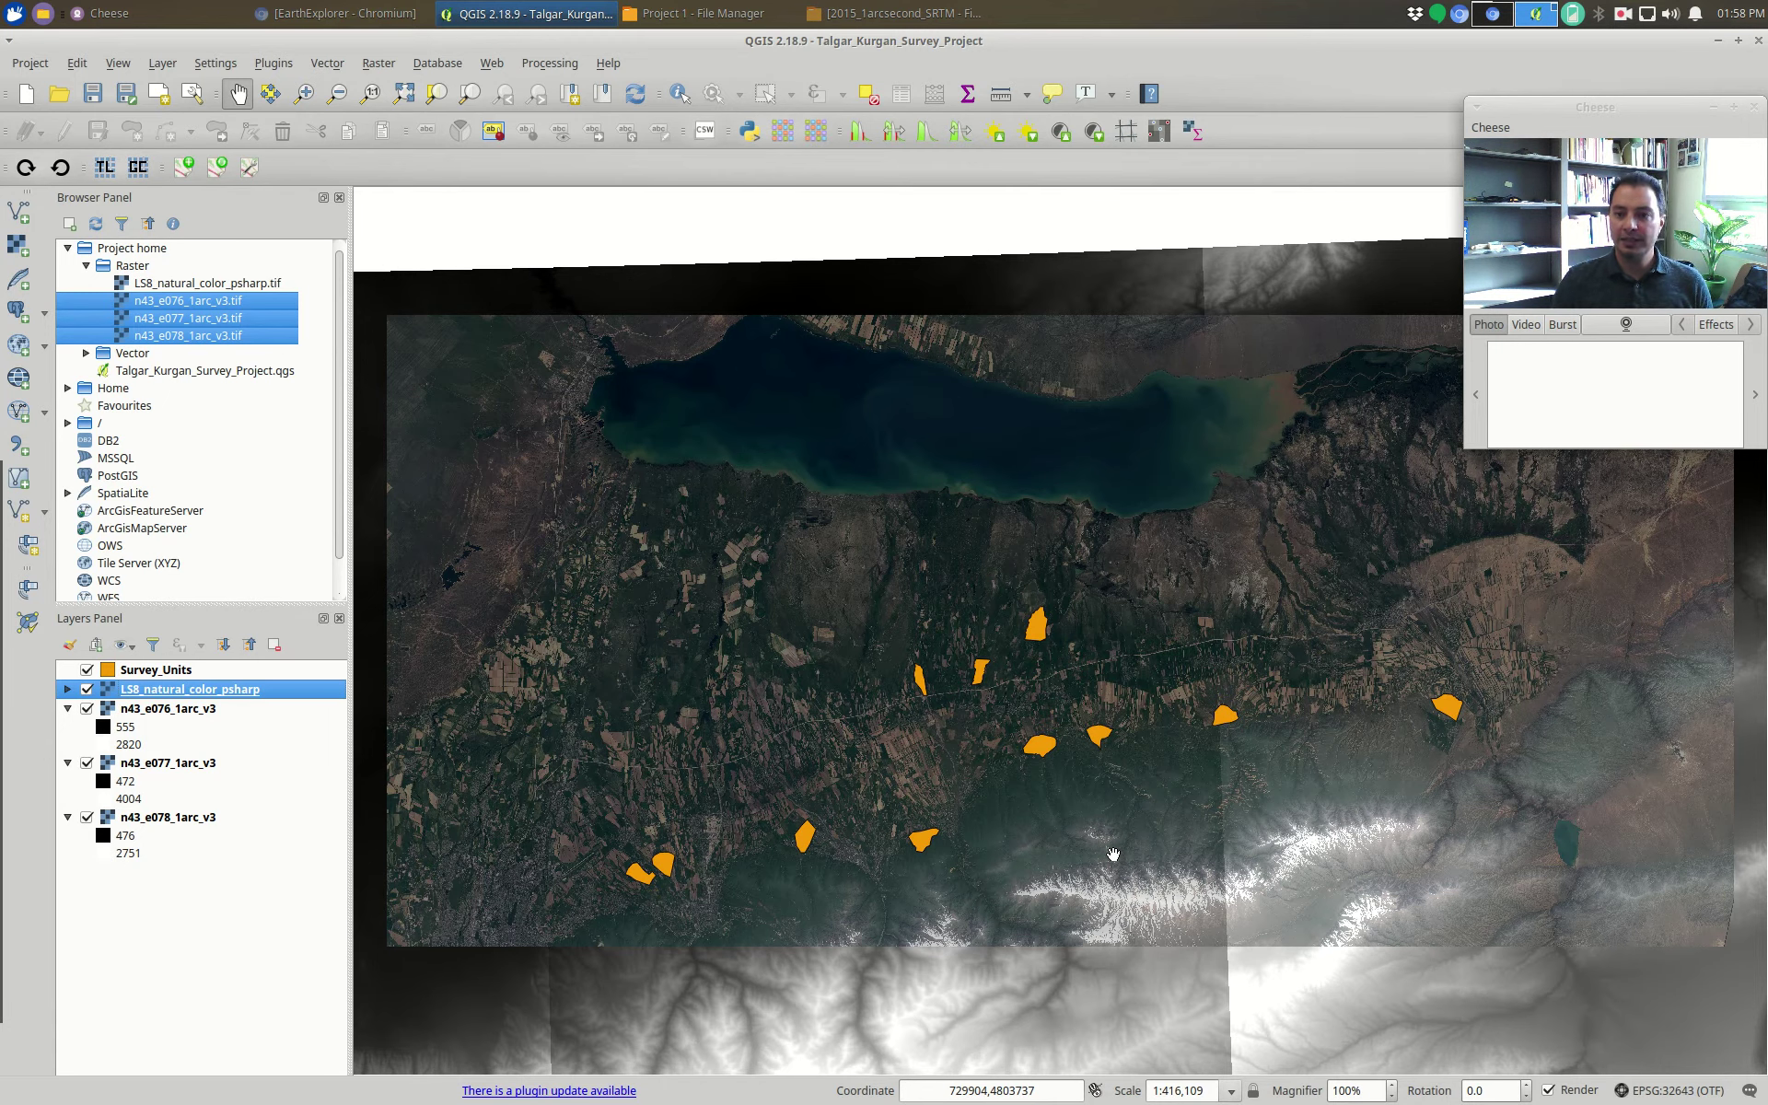
{"action": "scroll", "coordinate": [1113, 855], "scroll_direction": "down", "scroll_amount": 1}
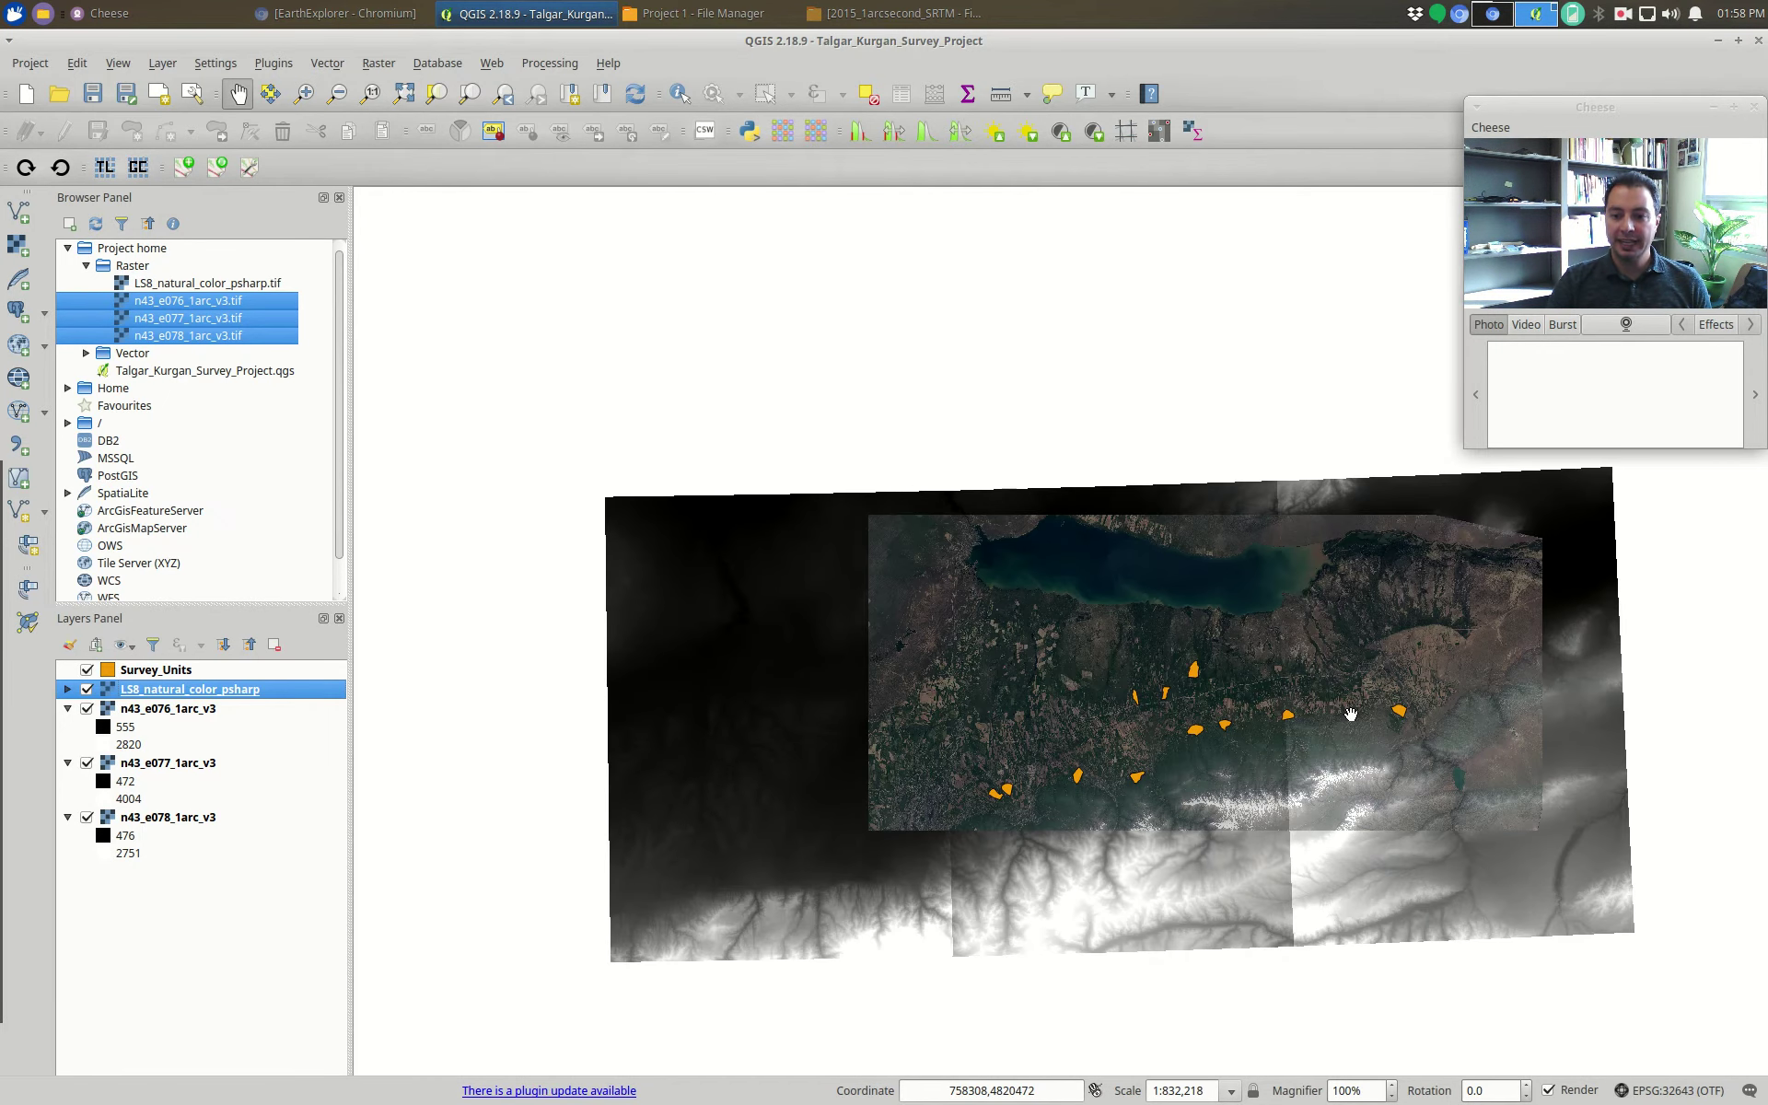
{"action": "left_click_drag", "start_coordinate": [1334, 678], "coordinate": [1086, 617]}
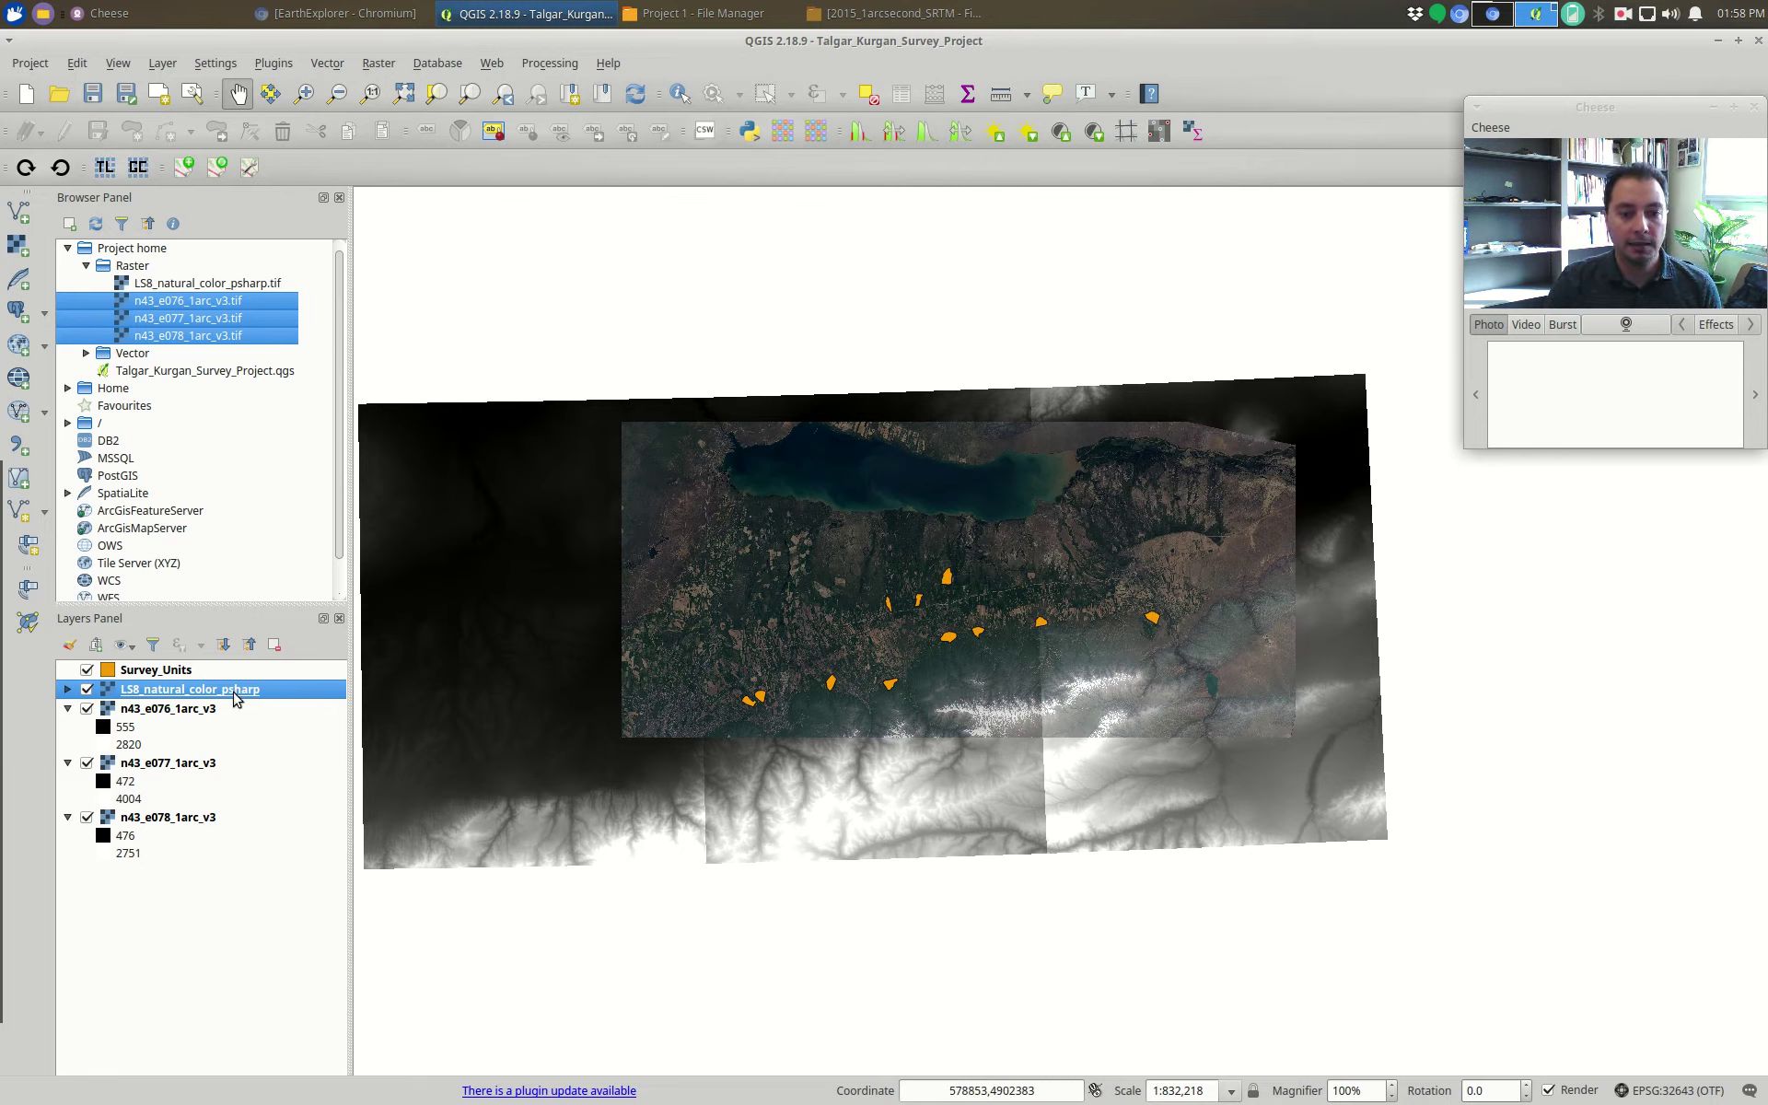
- Set the global transparency of LS8_natural_color_psharp to 0%
{"action": "double_click", "coordinate": [188, 689]}
{"action": "left_click_drag", "start_coordinate": [357, 239], "coordinate": [201, 242]}
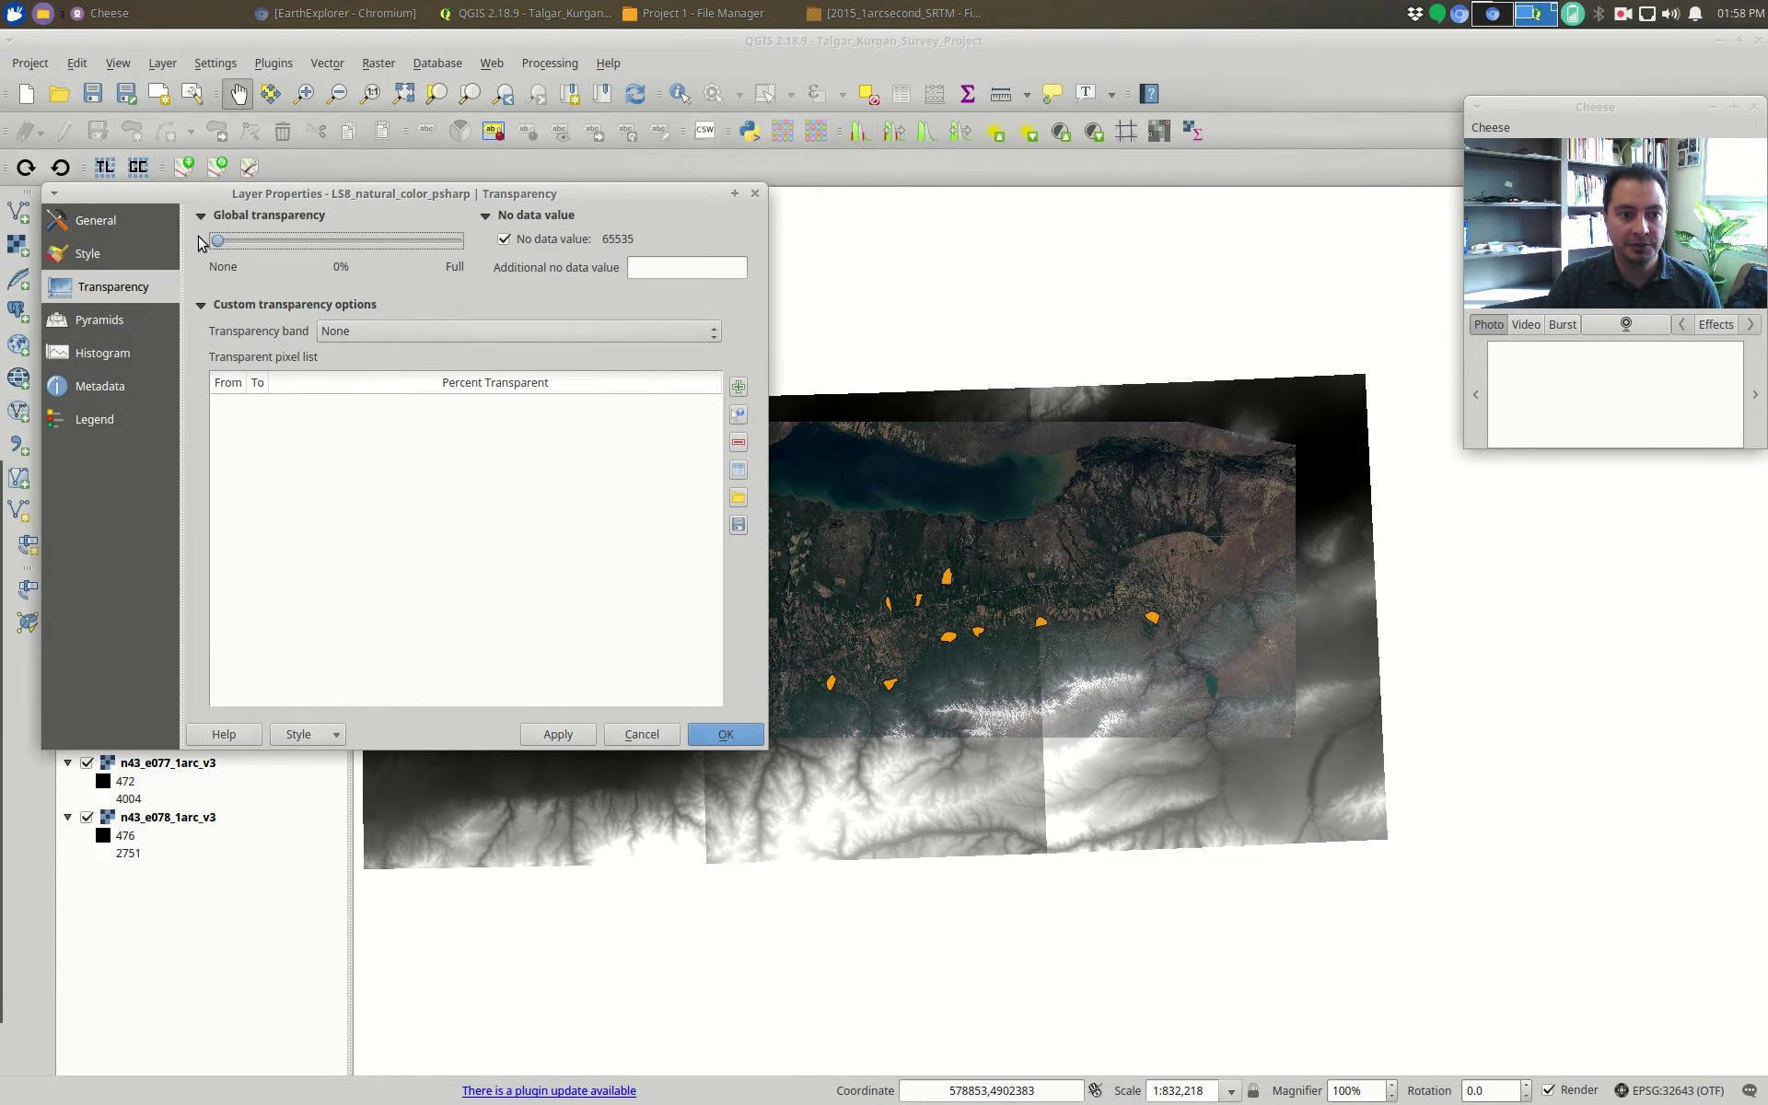
{"action": "left_click", "coordinate": [725, 734]}
- Examine the satellite imagery's pixel detail at increasingly larger scales over the farm fields near the central survey units
{"action": "scroll", "coordinate": [936, 622], "scroll_direction": "up", "scroll_amount": 2}
{"action": "scroll", "coordinate": [936, 621], "scroll_direction": "up", "scroll_amount": 1}
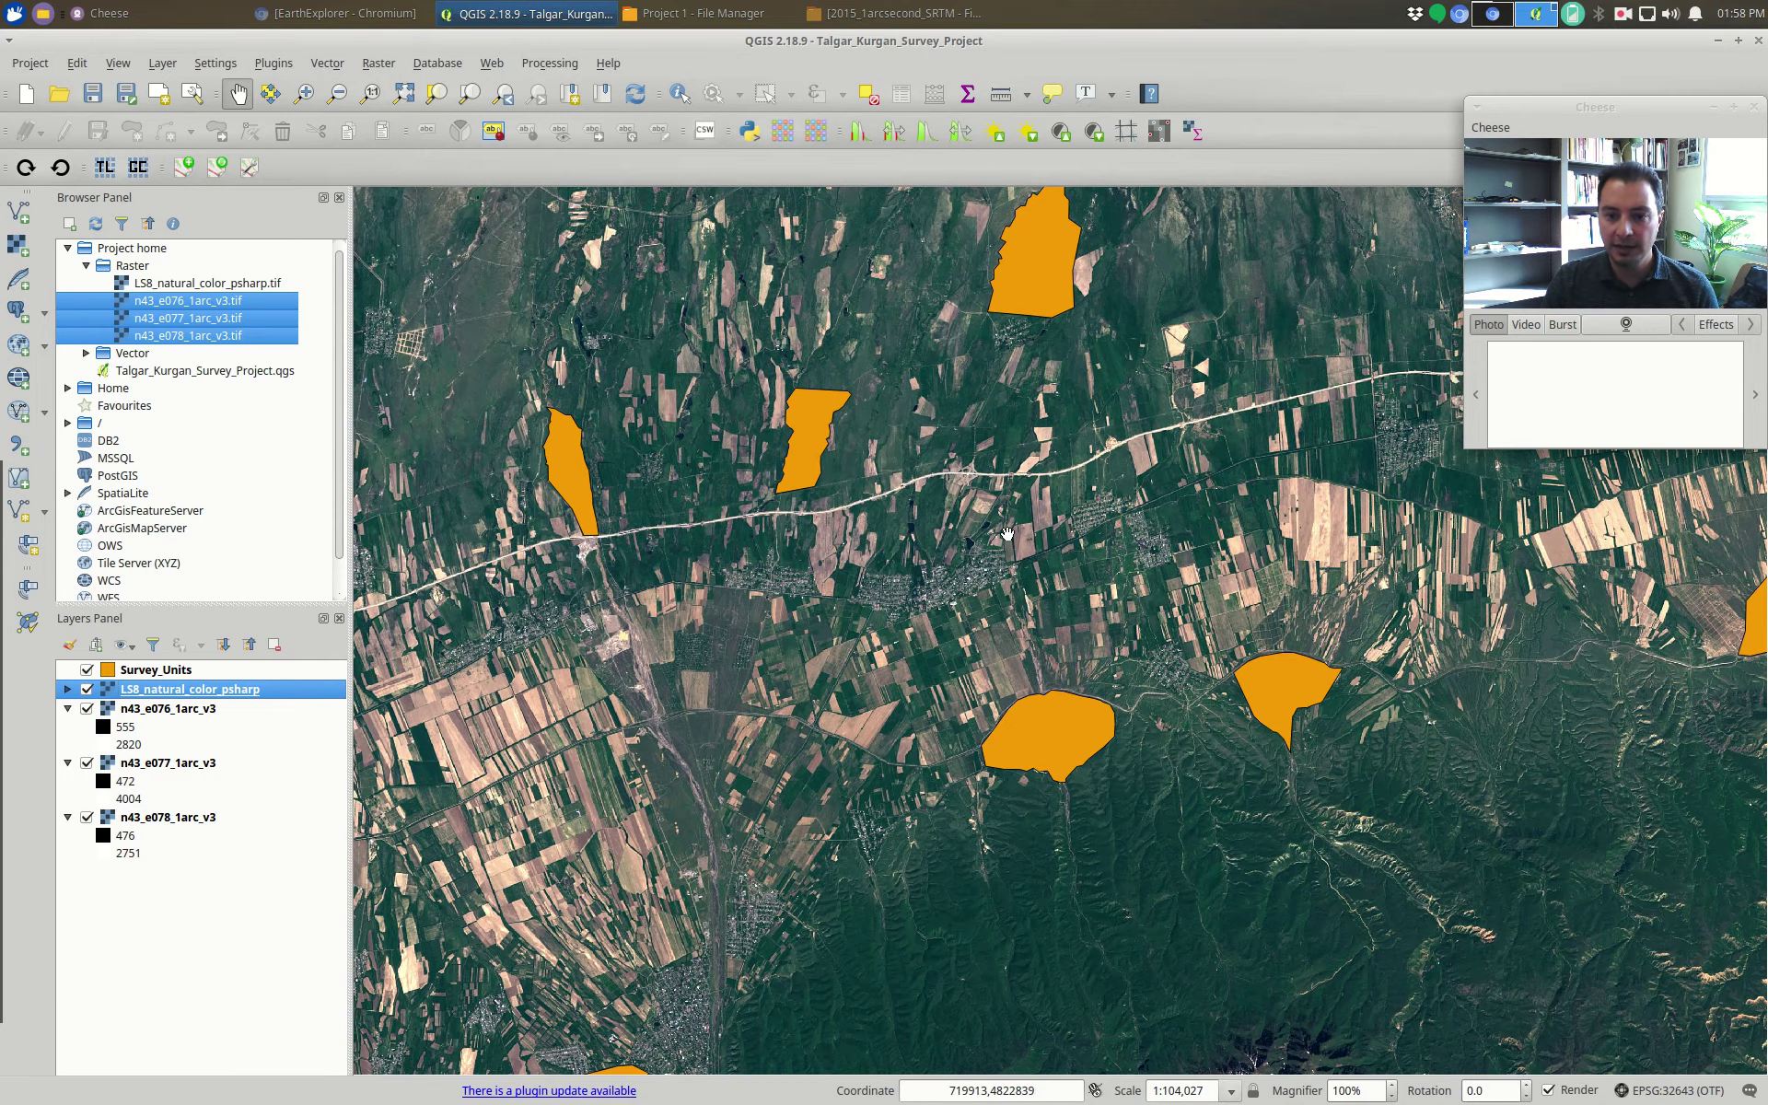
{"action": "scroll", "coordinate": [994, 679], "scroll_direction": "up", "scroll_amount": 1}
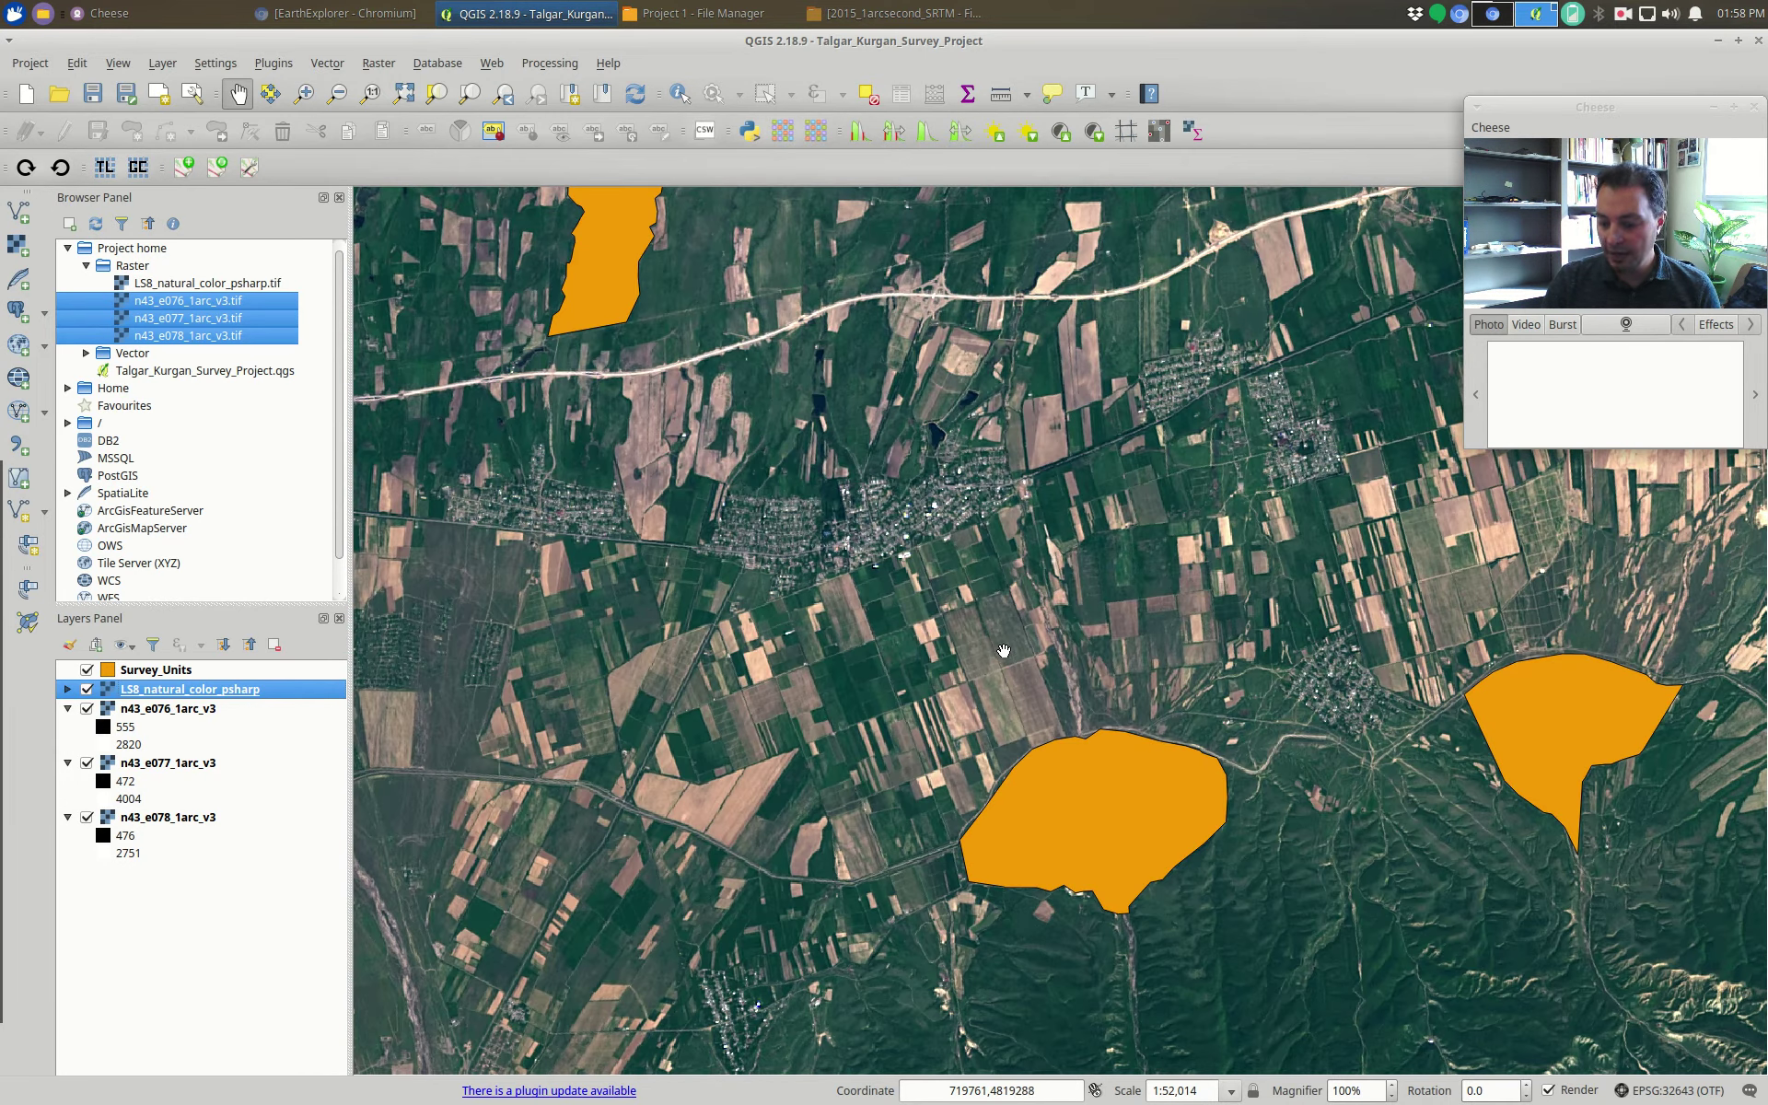
{"action": "scroll", "coordinate": [1008, 651], "scroll_direction": "up", "scroll_amount": 1}
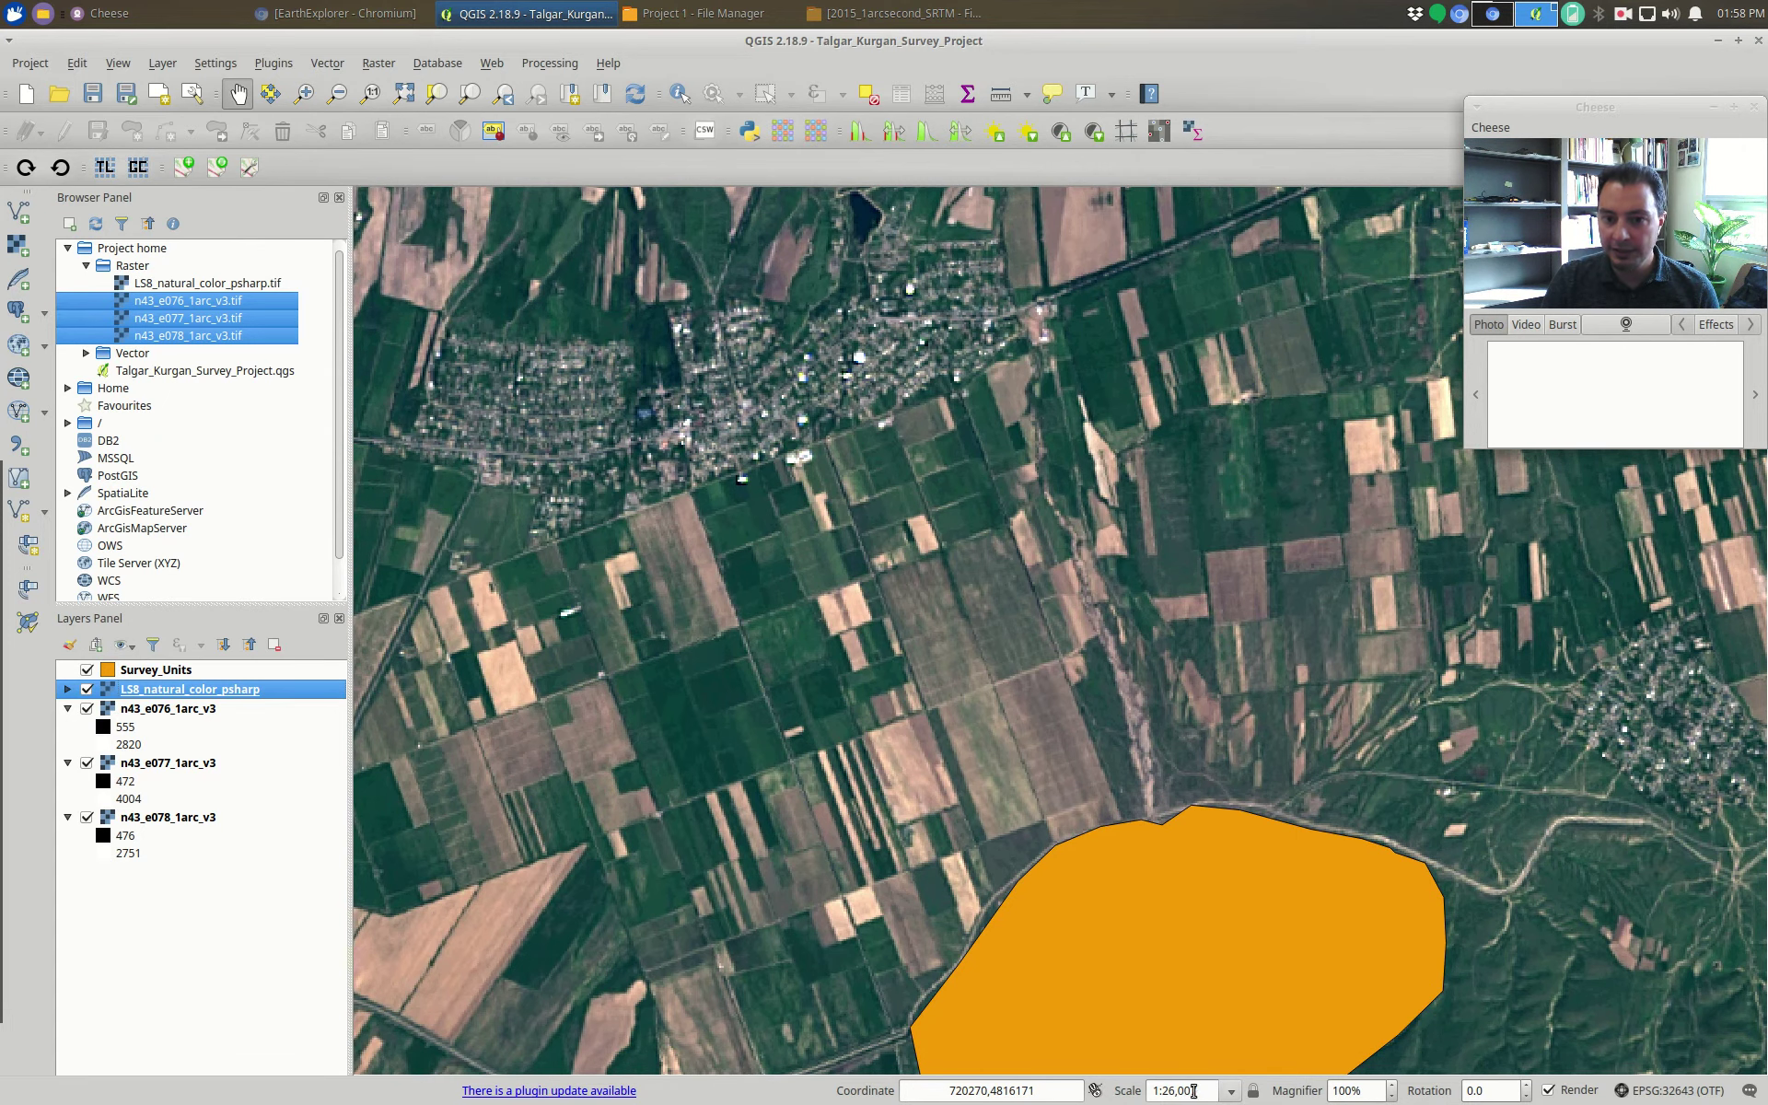
{"action": "left_click_drag", "start_coordinate": [863, 548], "coordinate": [792, 495]}
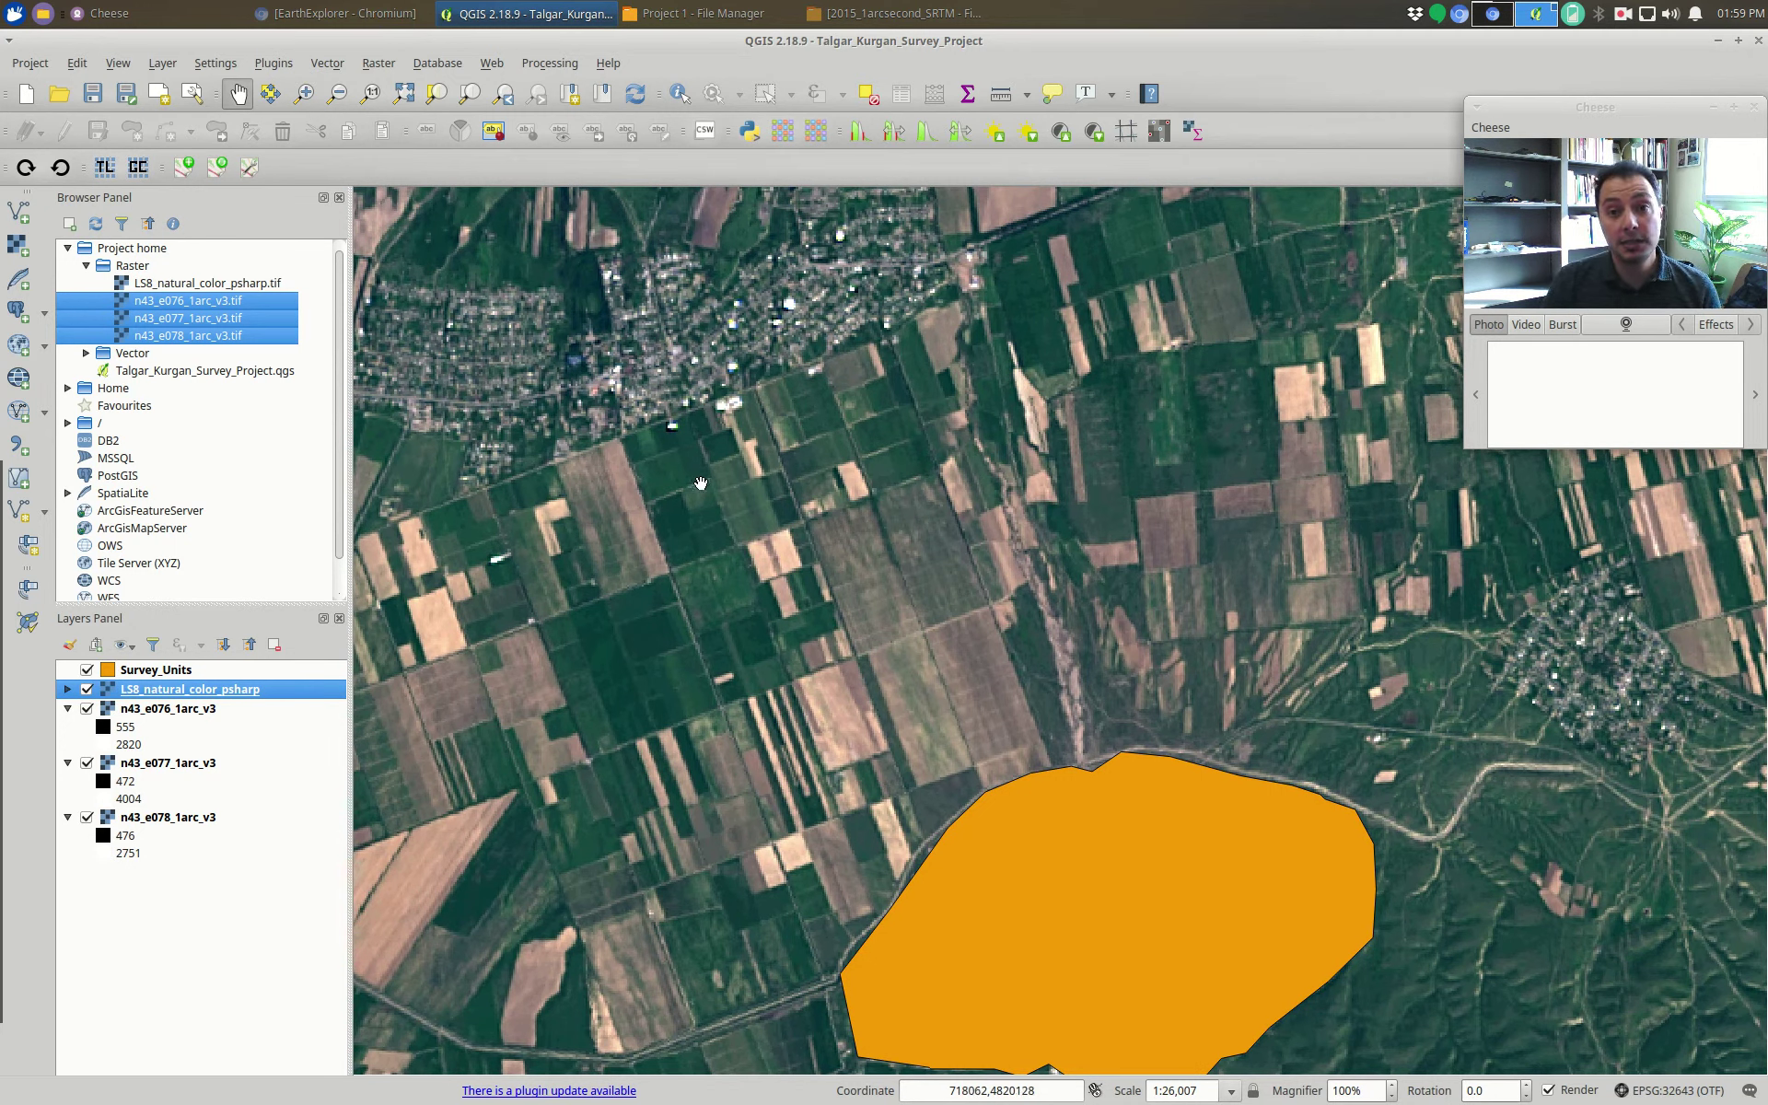
{"action": "scroll", "coordinate": [781, 589], "scroll_direction": "up", "scroll_amount": 1}
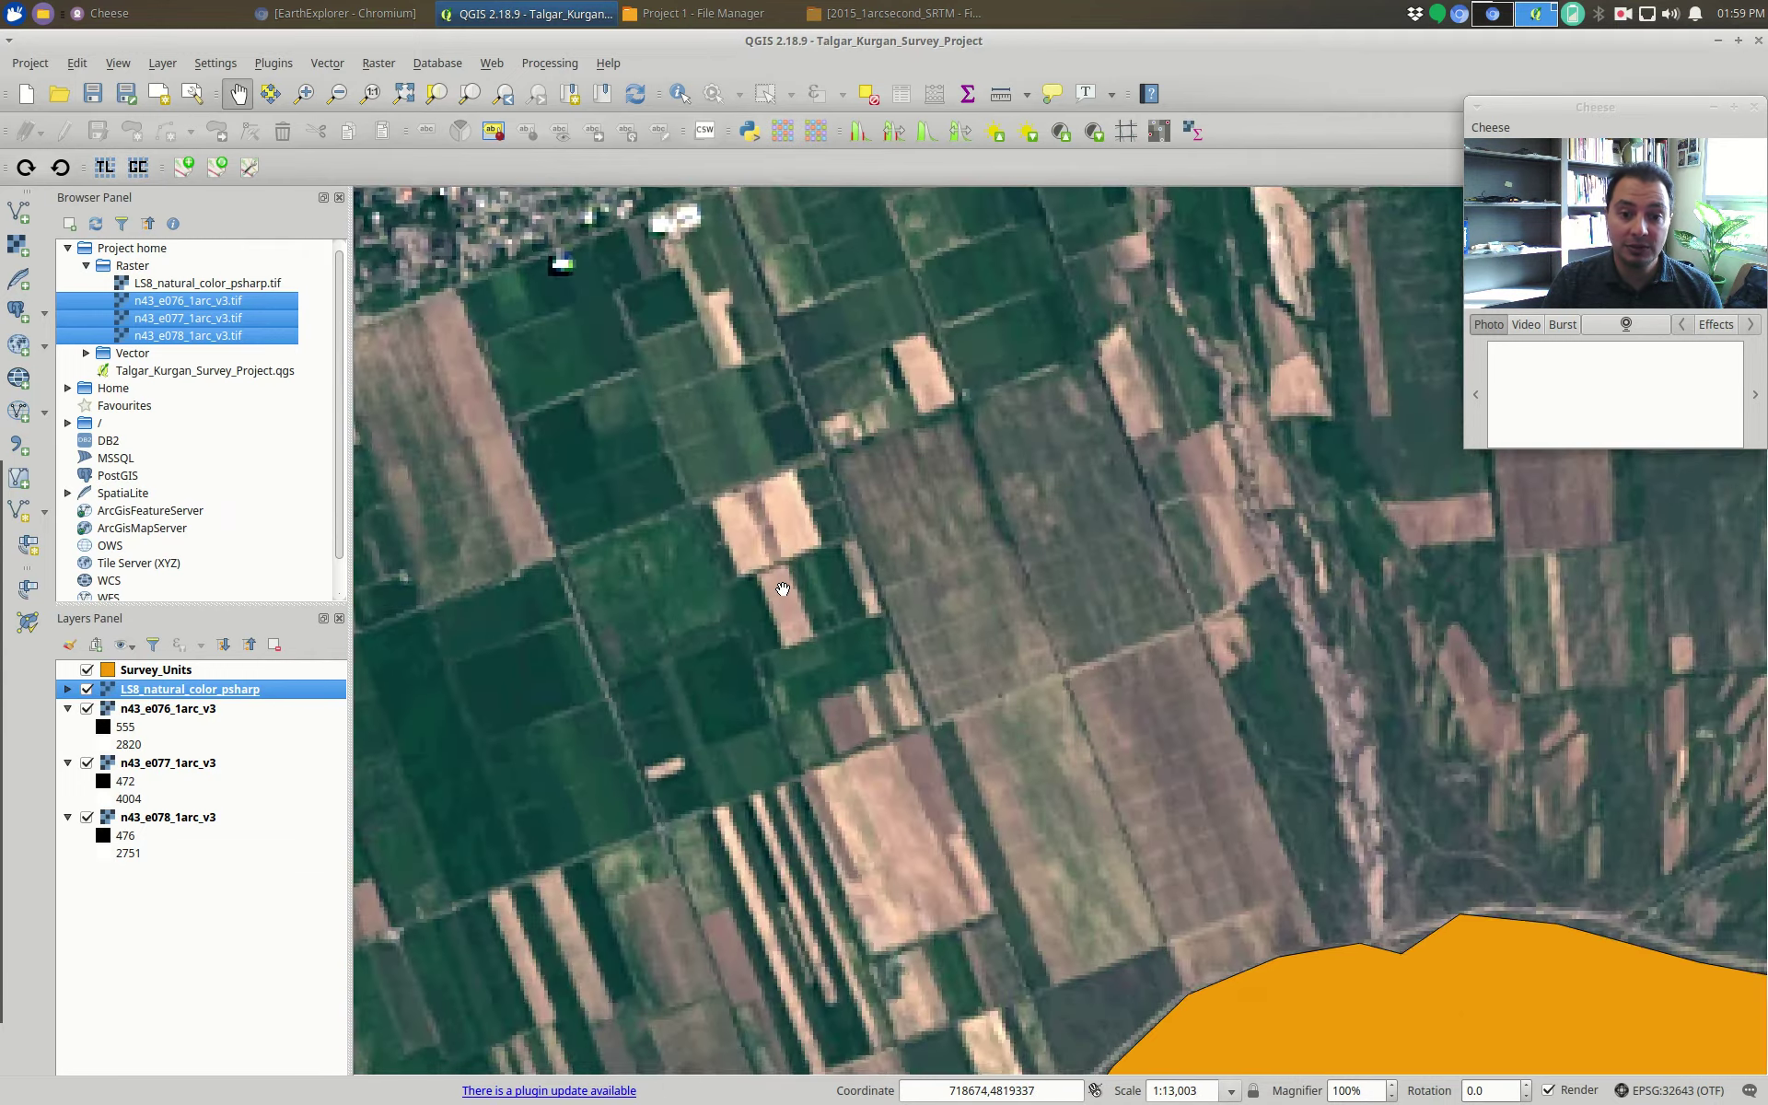
{"action": "scroll", "coordinate": [782, 589], "scroll_direction": "up", "scroll_amount": 1}
{"action": "left_click_drag", "start_coordinate": [643, 609], "coordinate": [746, 592]}
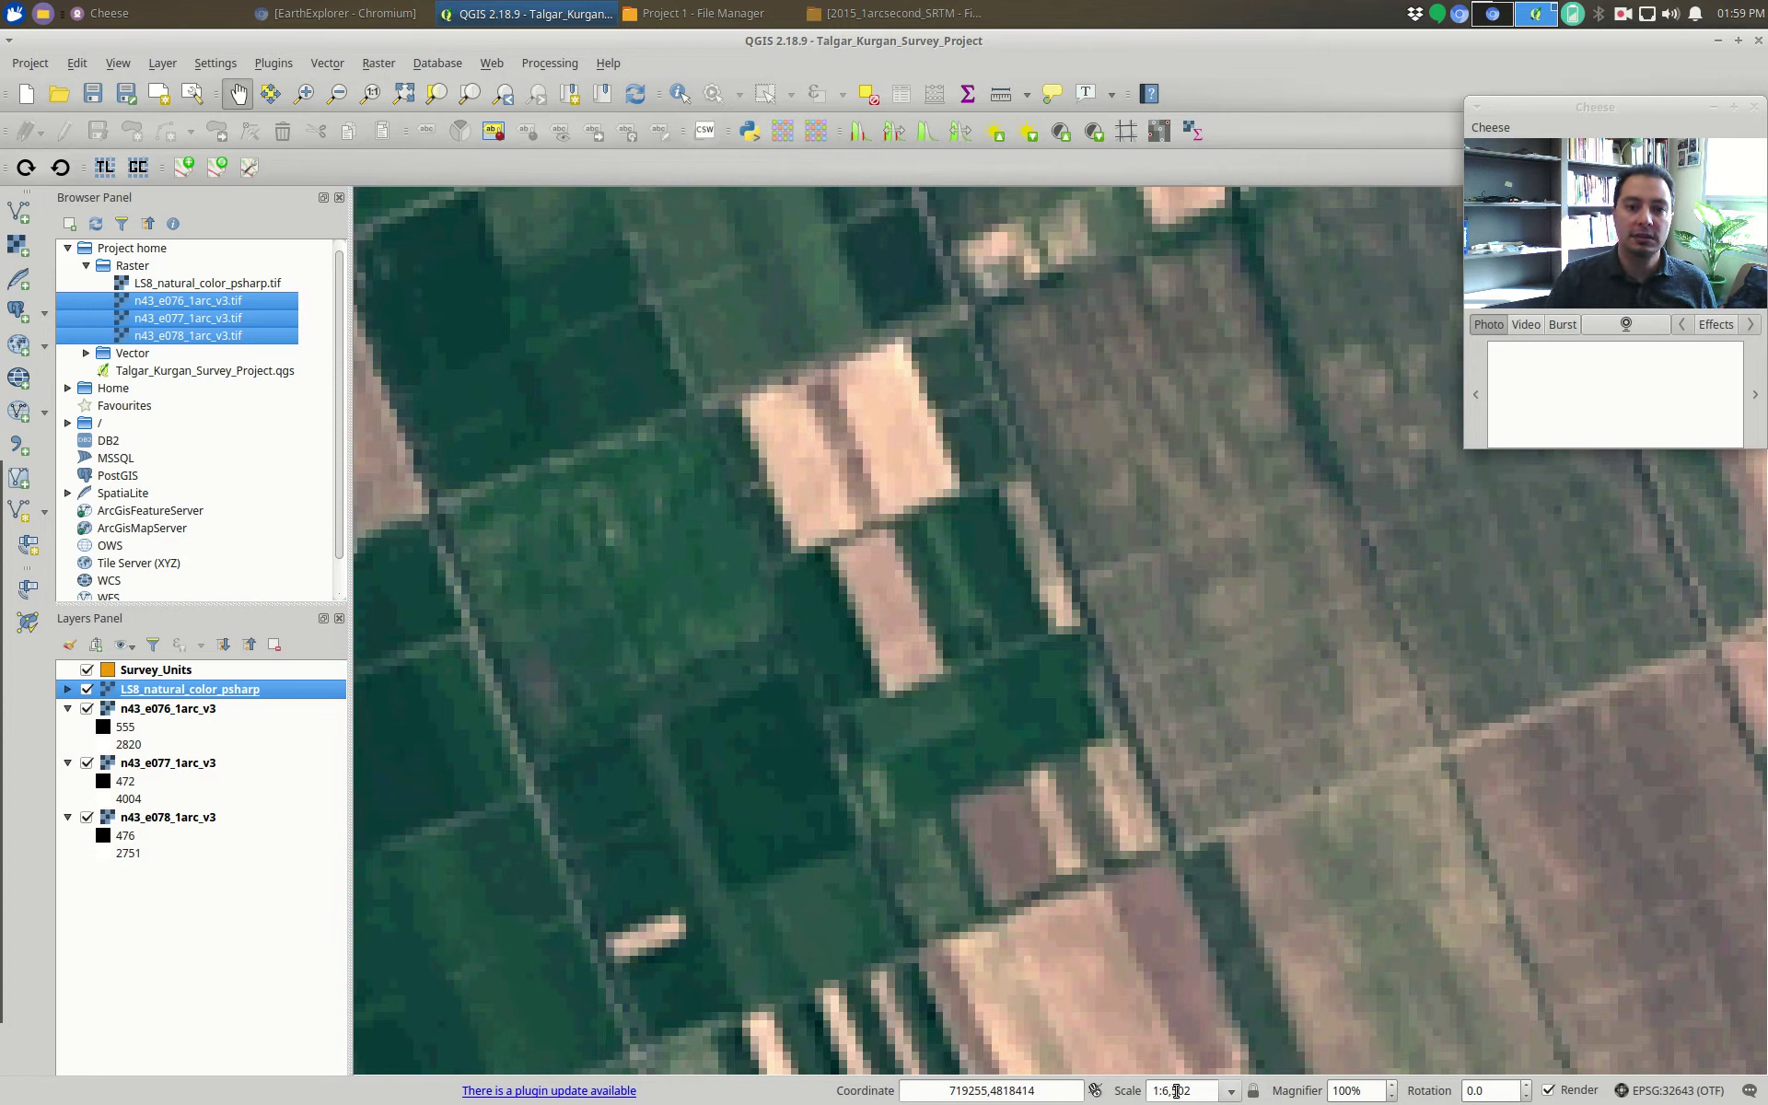
{"action": "scroll", "coordinate": [700, 659], "scroll_direction": "up", "scroll_amount": 1}
{"action": "left_click_drag", "start_coordinate": [710, 556], "coordinate": [1086, 521]}
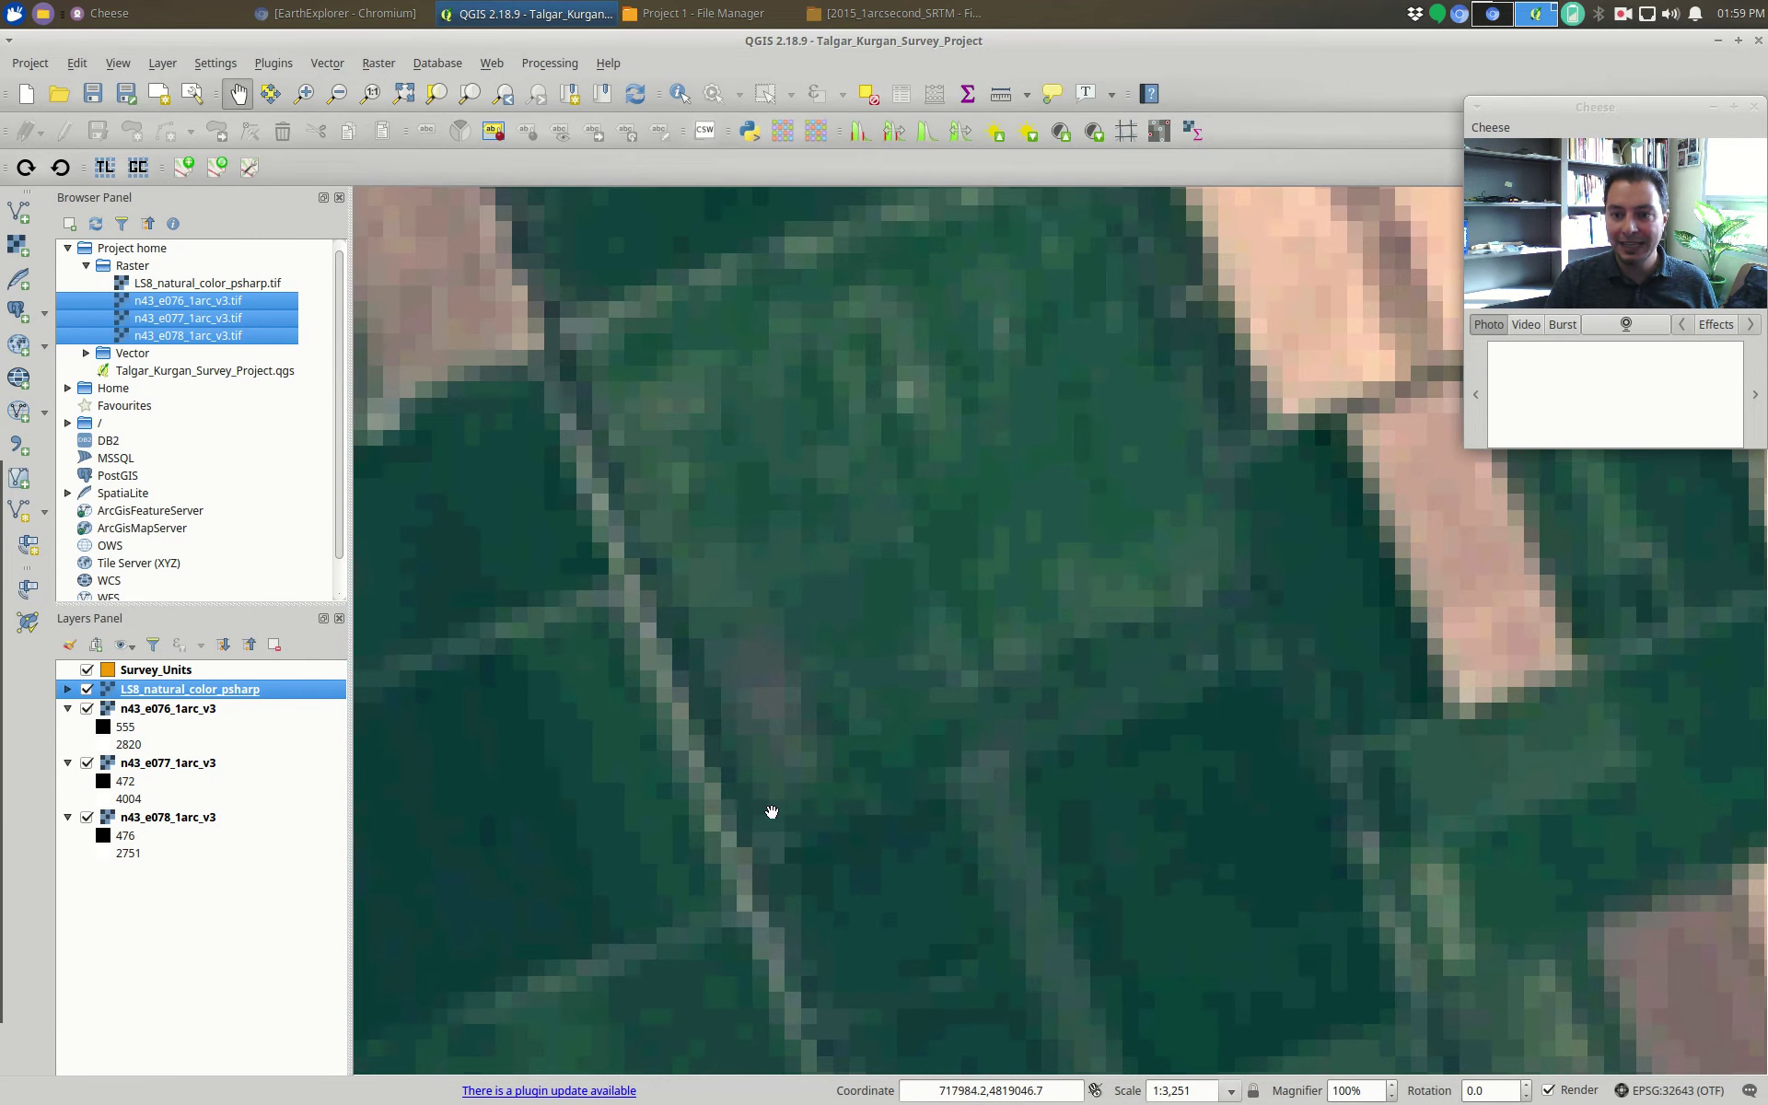
{"action": "left_click_drag", "start_coordinate": [1011, 422], "coordinate": [1012, 524]}
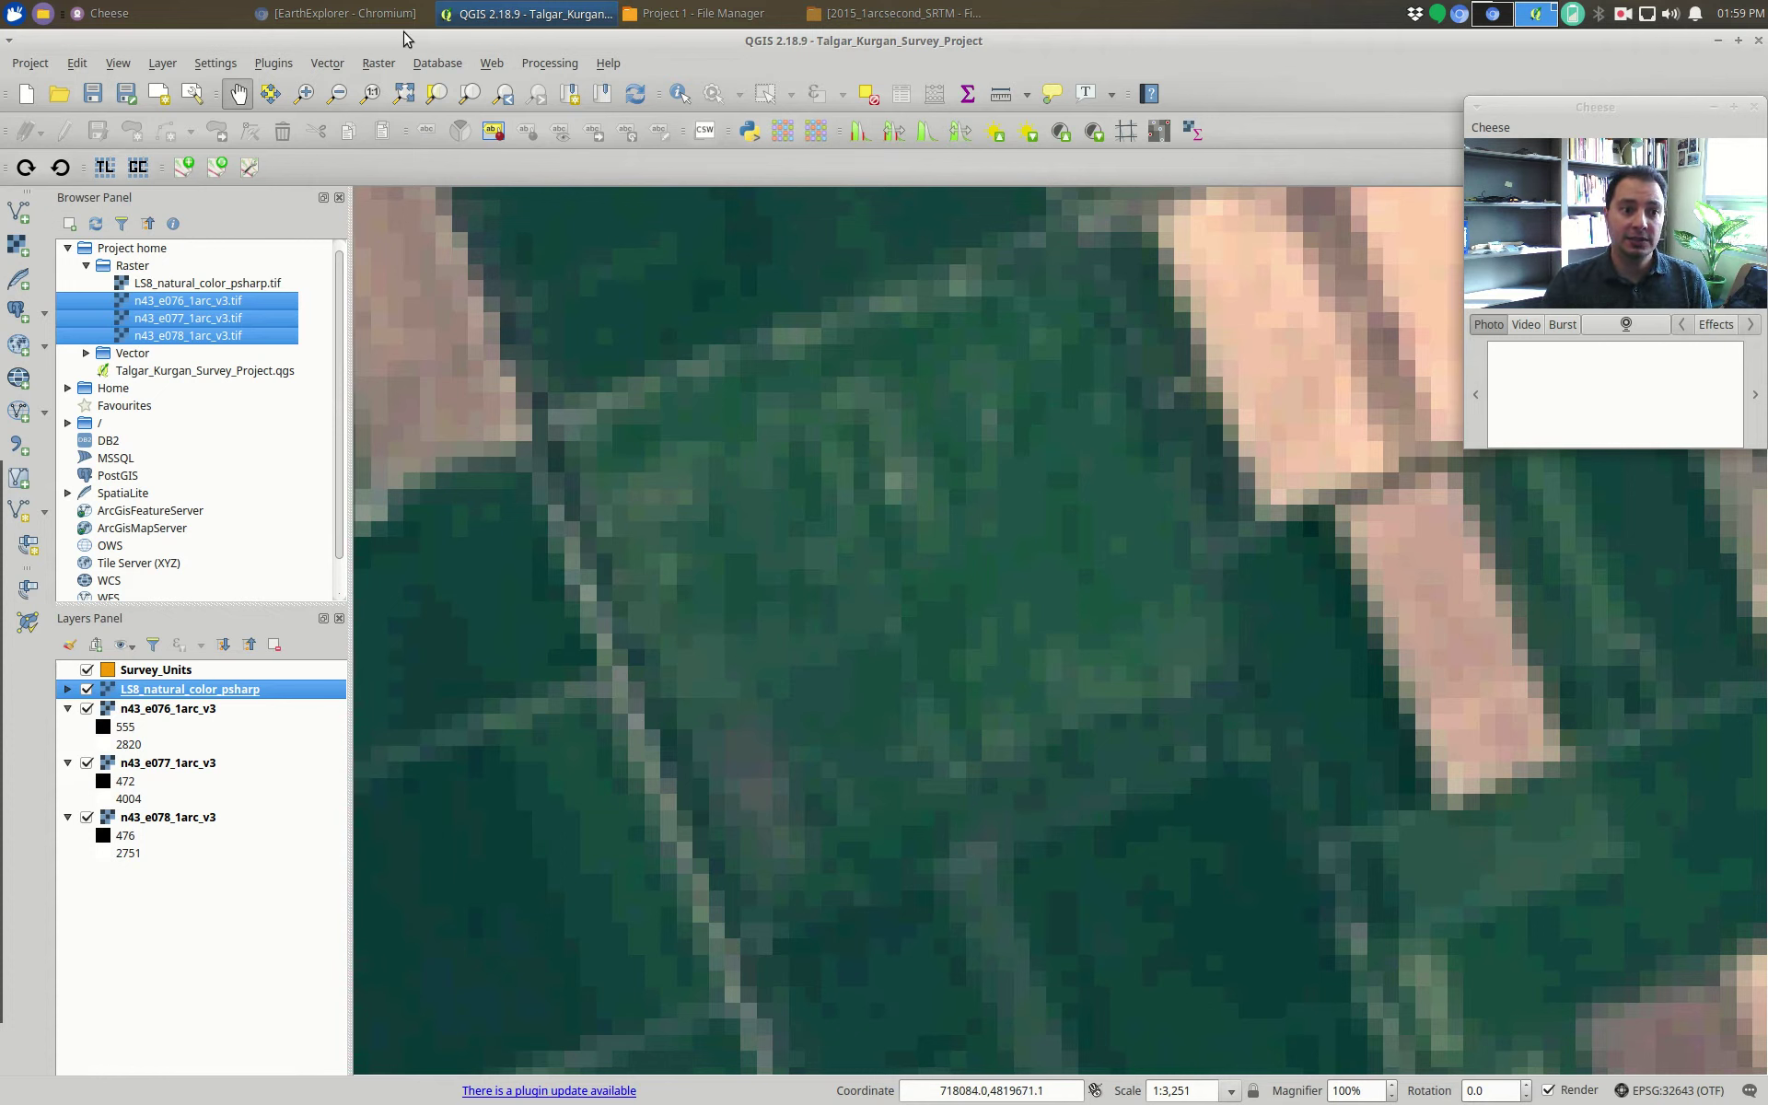
{"action": "left_click", "coordinate": [327, 63]}
{"action": "mouse_move", "coordinate": [368, 201]}
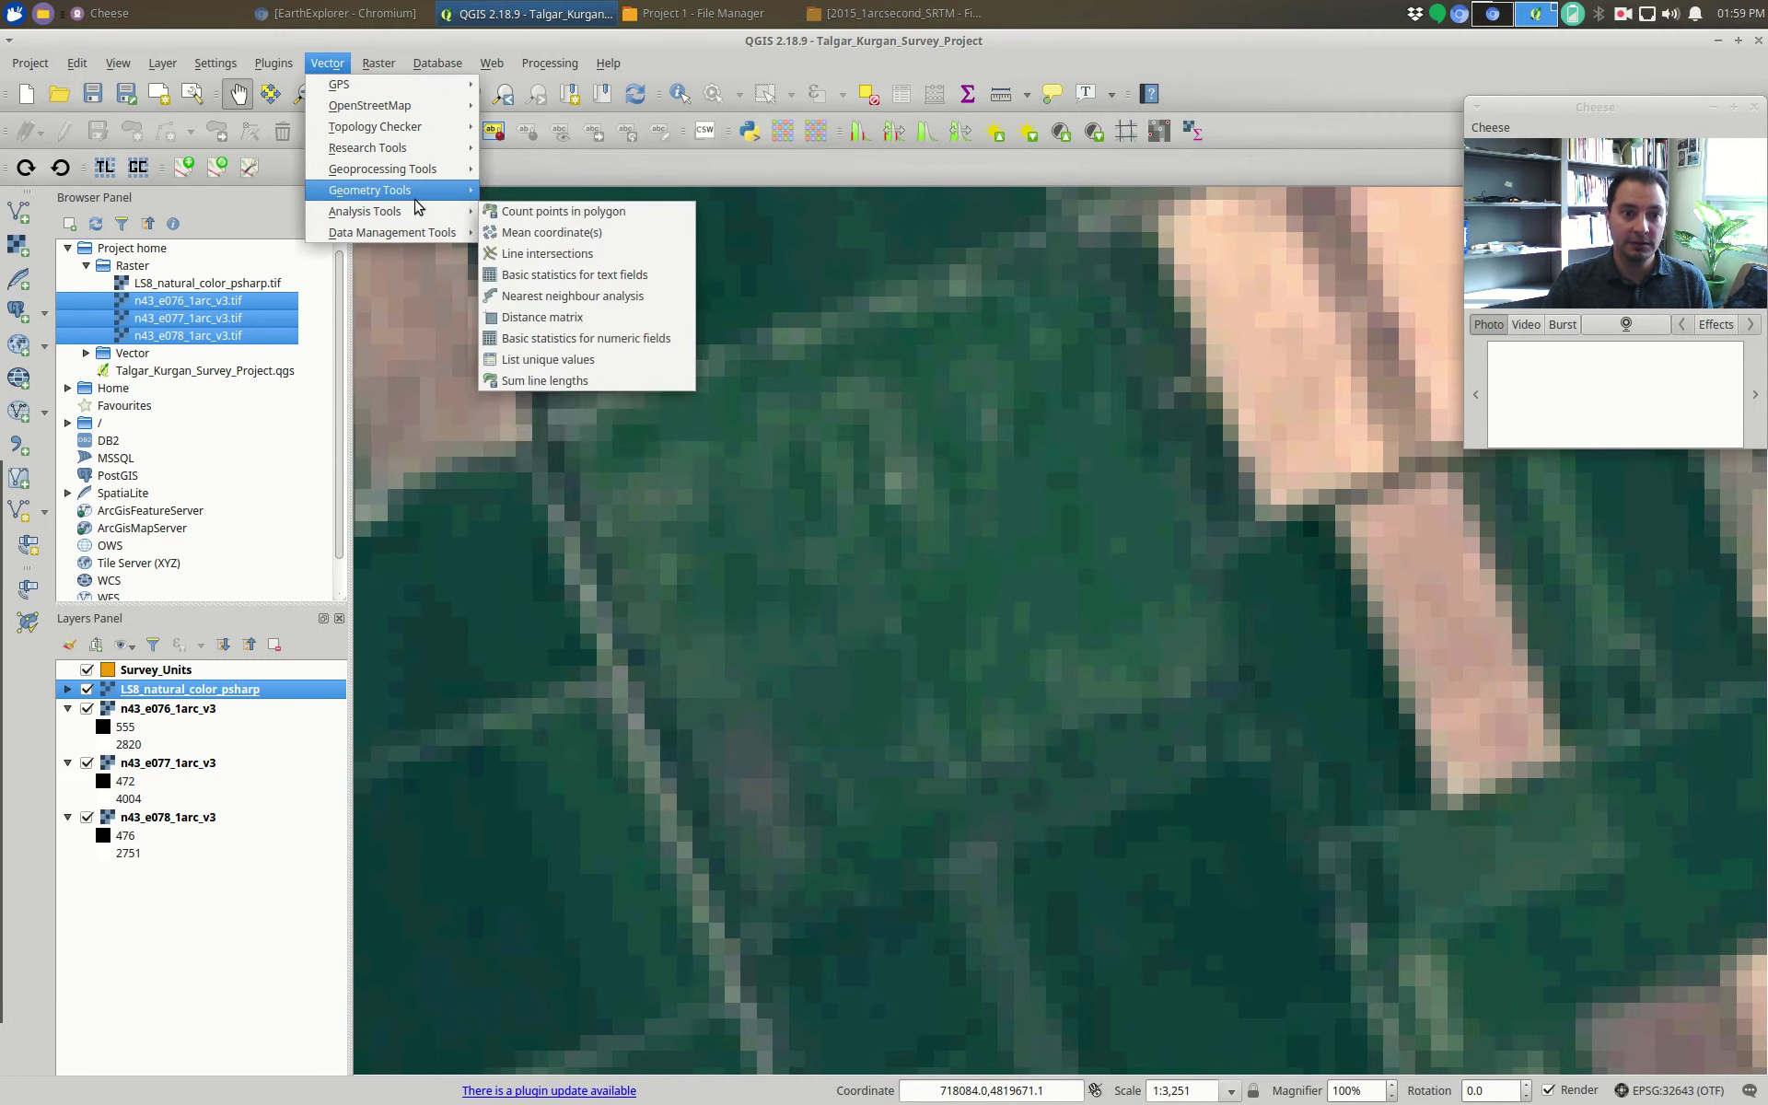
{"action": "mouse_move", "coordinate": [417, 175]}
{"action": "mouse_move", "coordinate": [426, 216]}
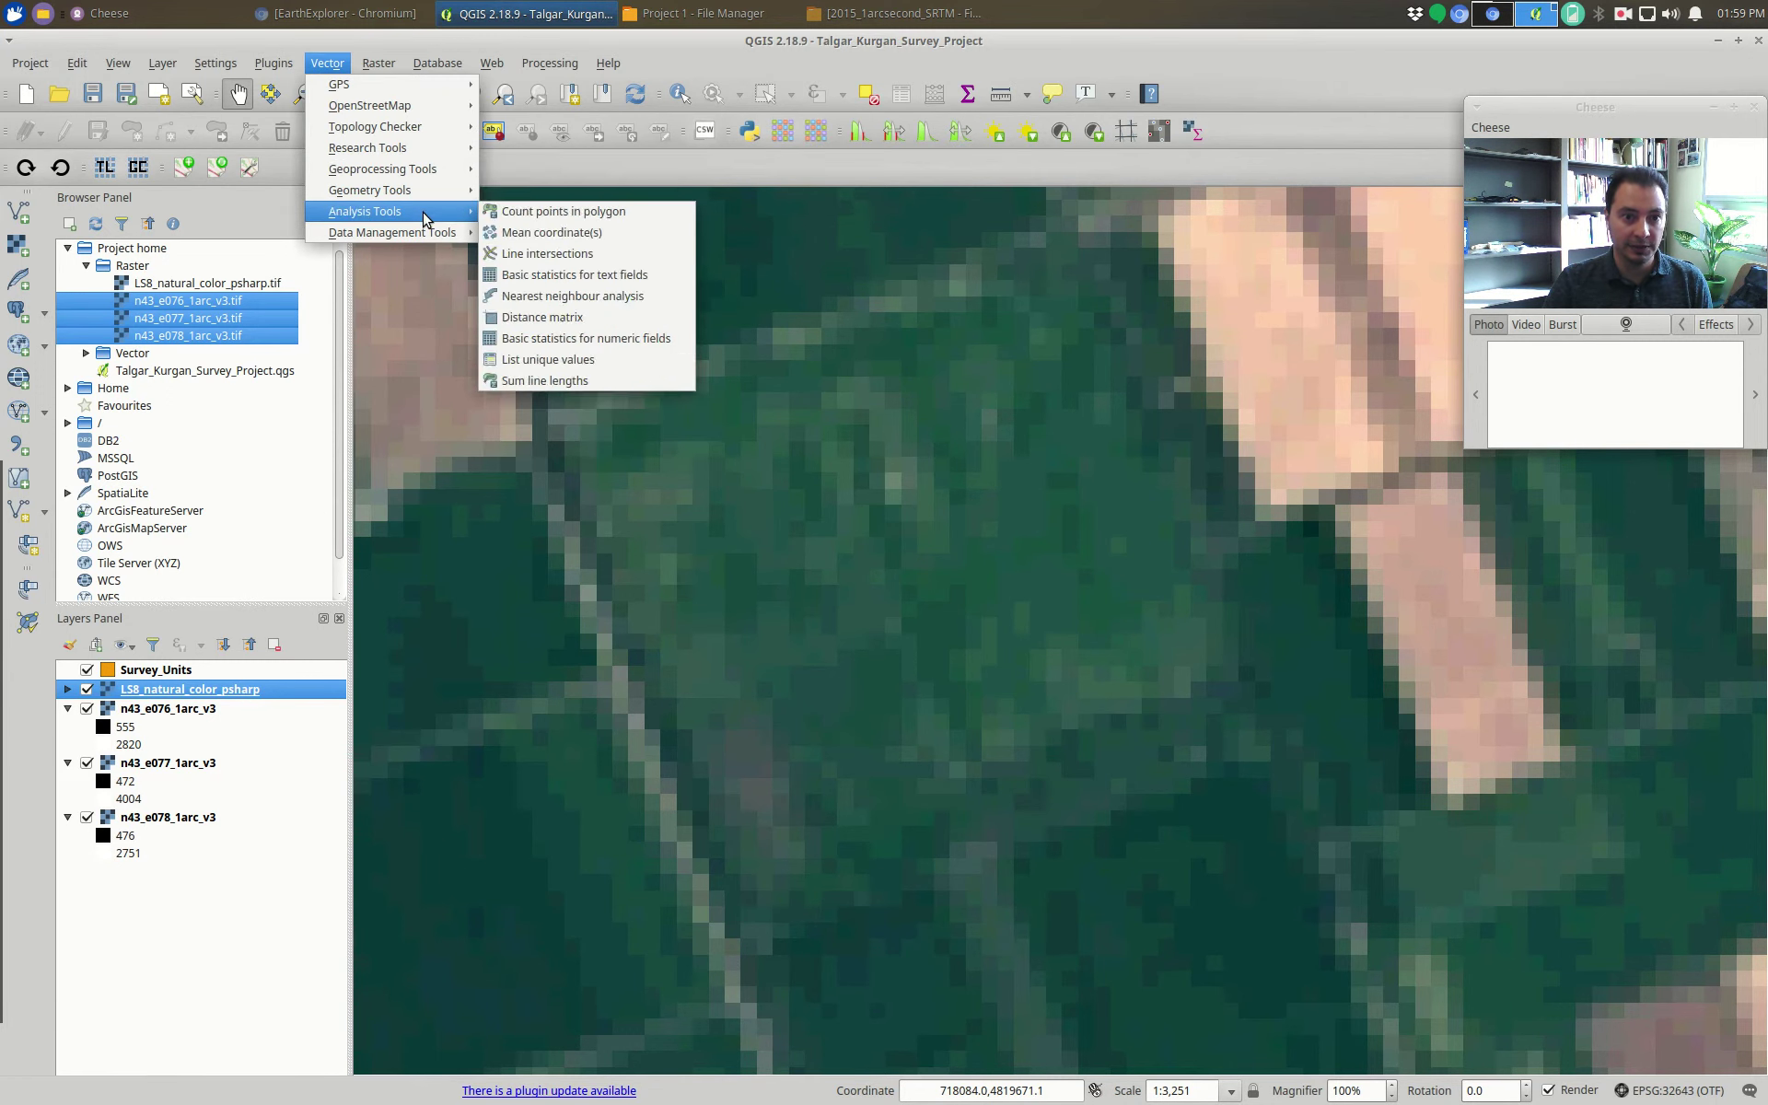
- Open the plugin manager and search all available plugins for "web"
{"action": "mouse_move", "coordinate": [281, 67]}
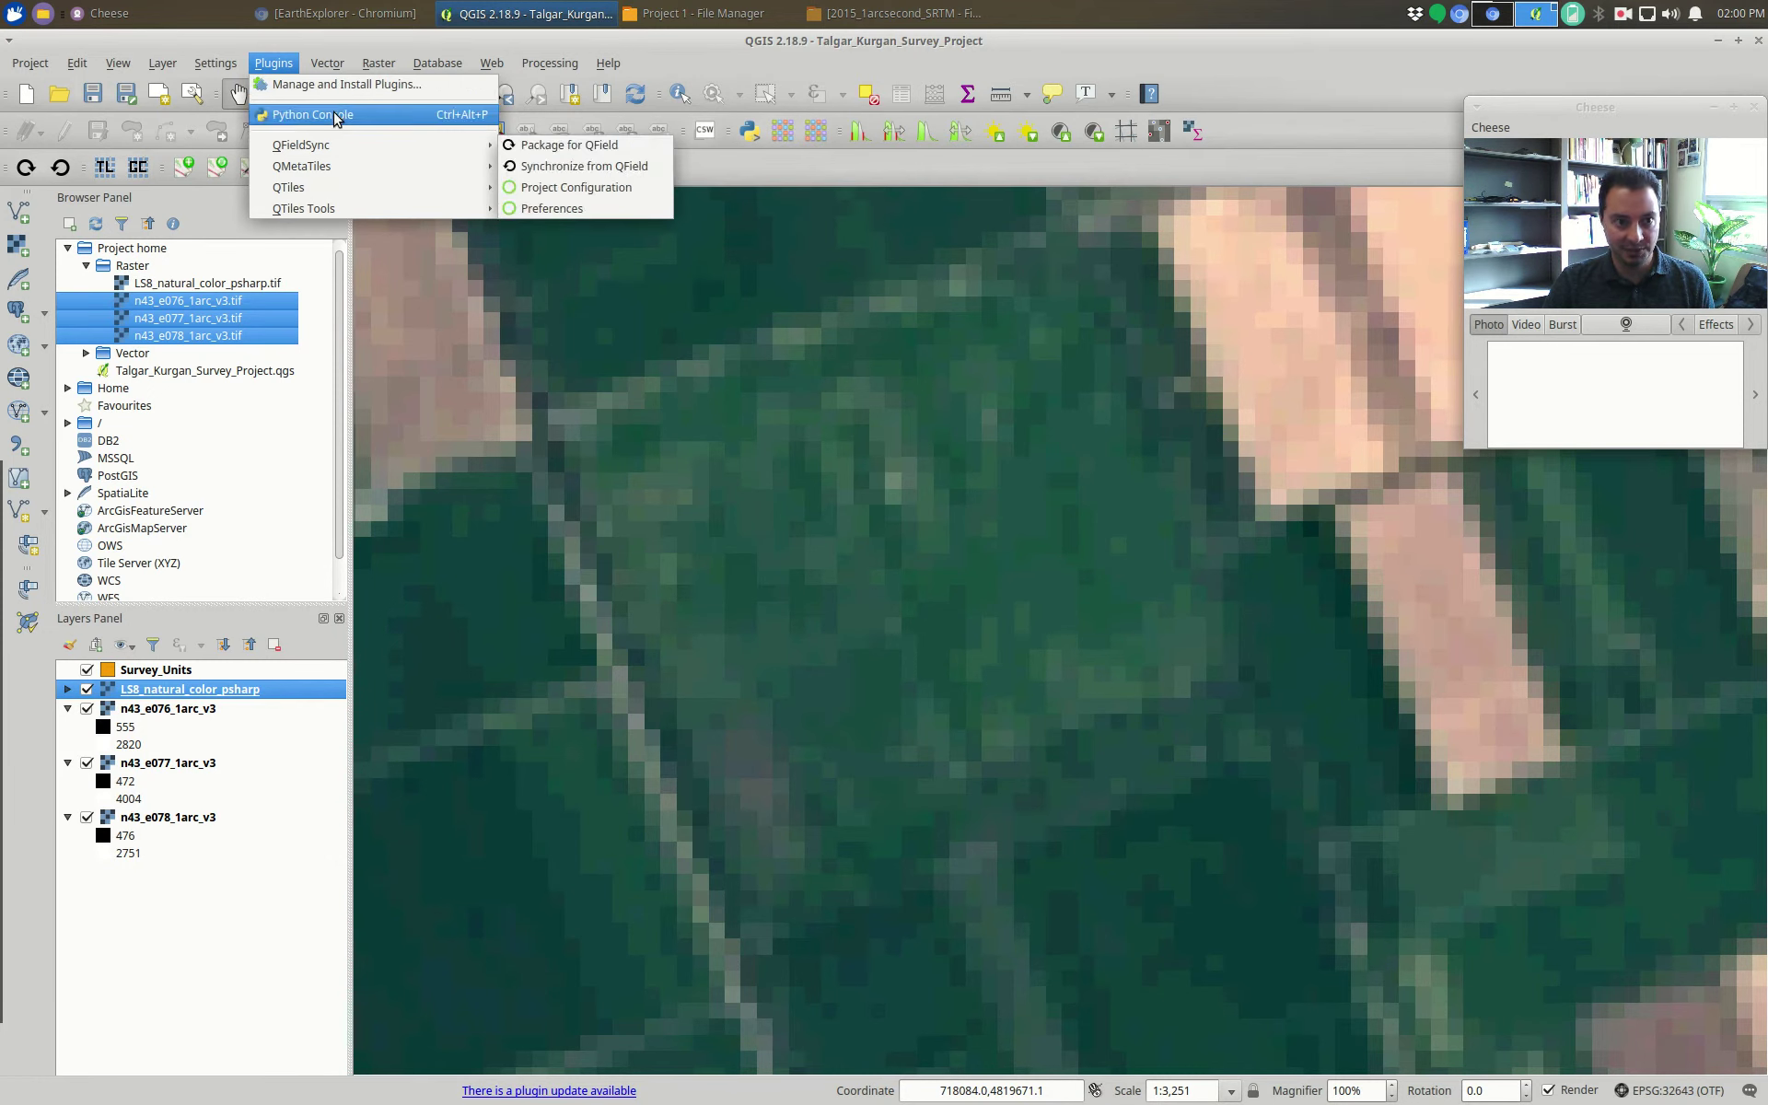
{"action": "left_click", "coordinate": [340, 85]}
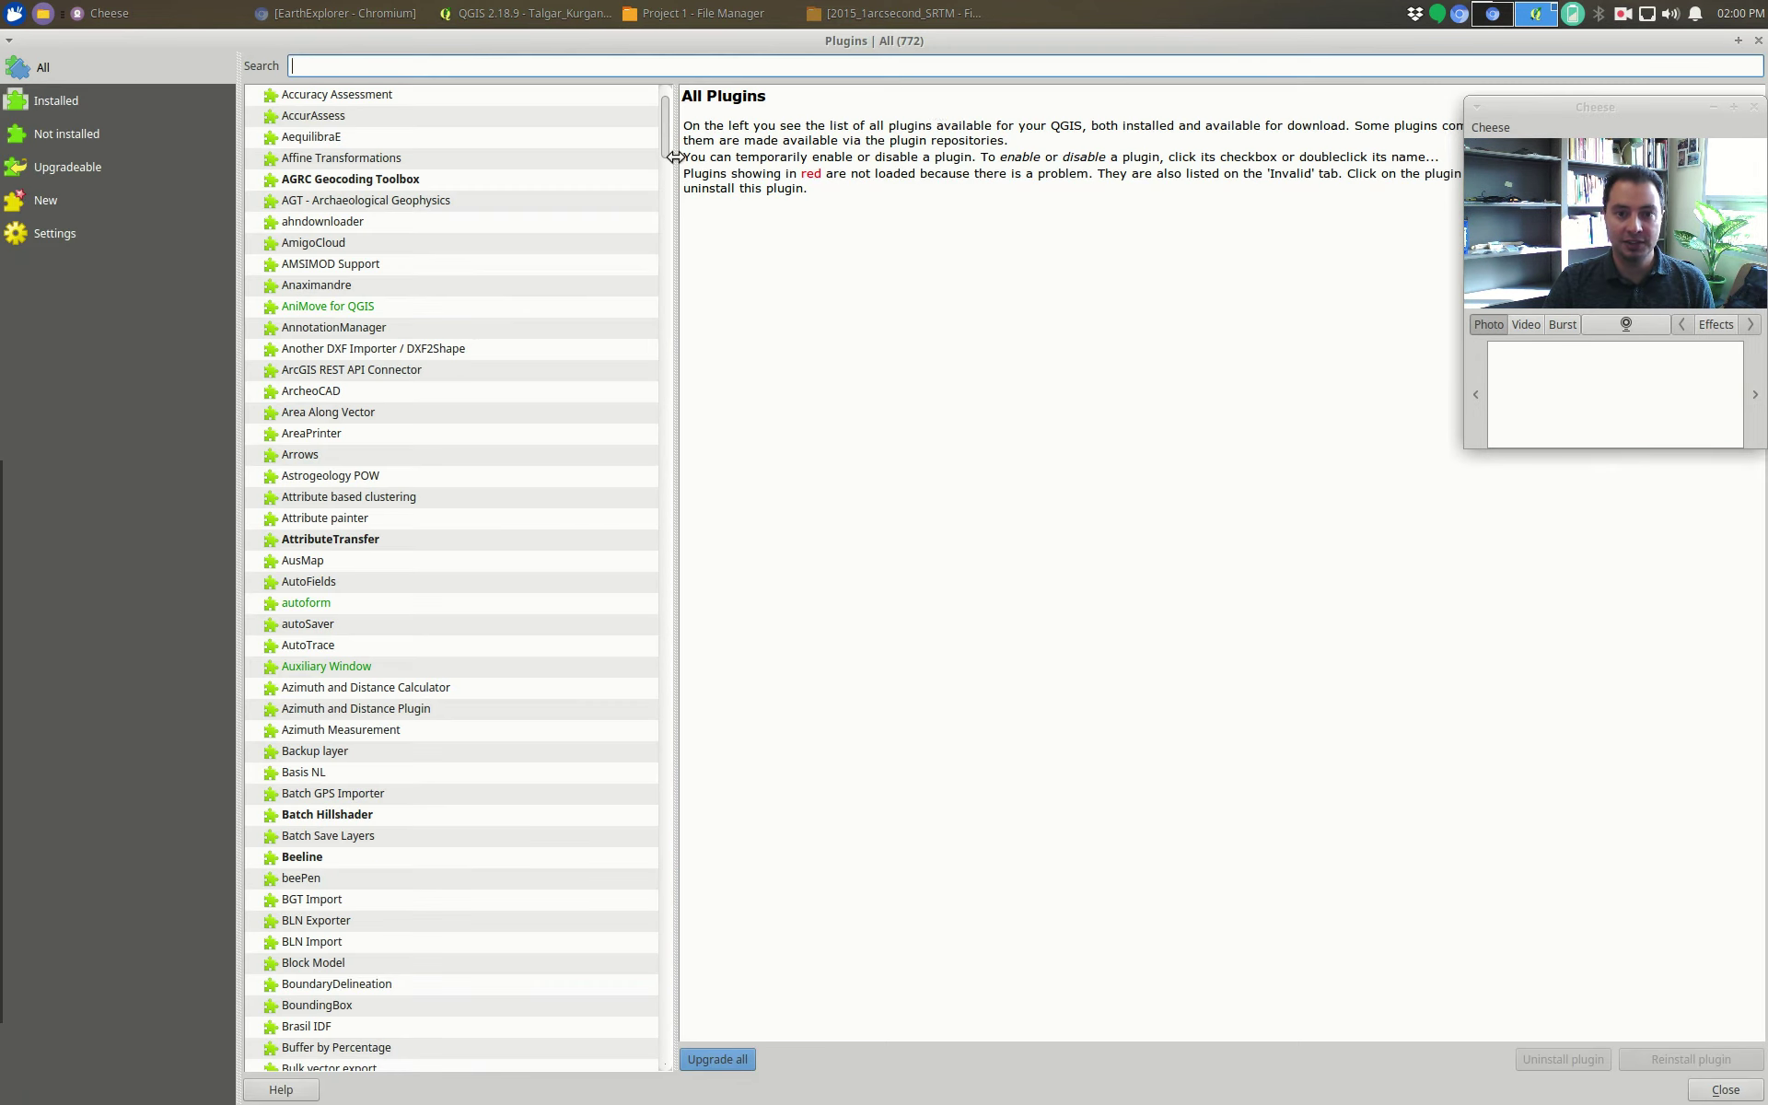
{"action": "mouse_move", "coordinate": [1230, 40]}
{"action": "left_mouse_down"}
{"action": "mouse_move", "coordinate": [1225, 95]}
{"action": "mouse_move", "coordinate": [1225, 28]}
{"action": "mouse_move", "coordinate": [1244, 57]}
{"action": "mouse_move", "coordinate": [1231, 53]}
{"action": "left_mouse_up"}
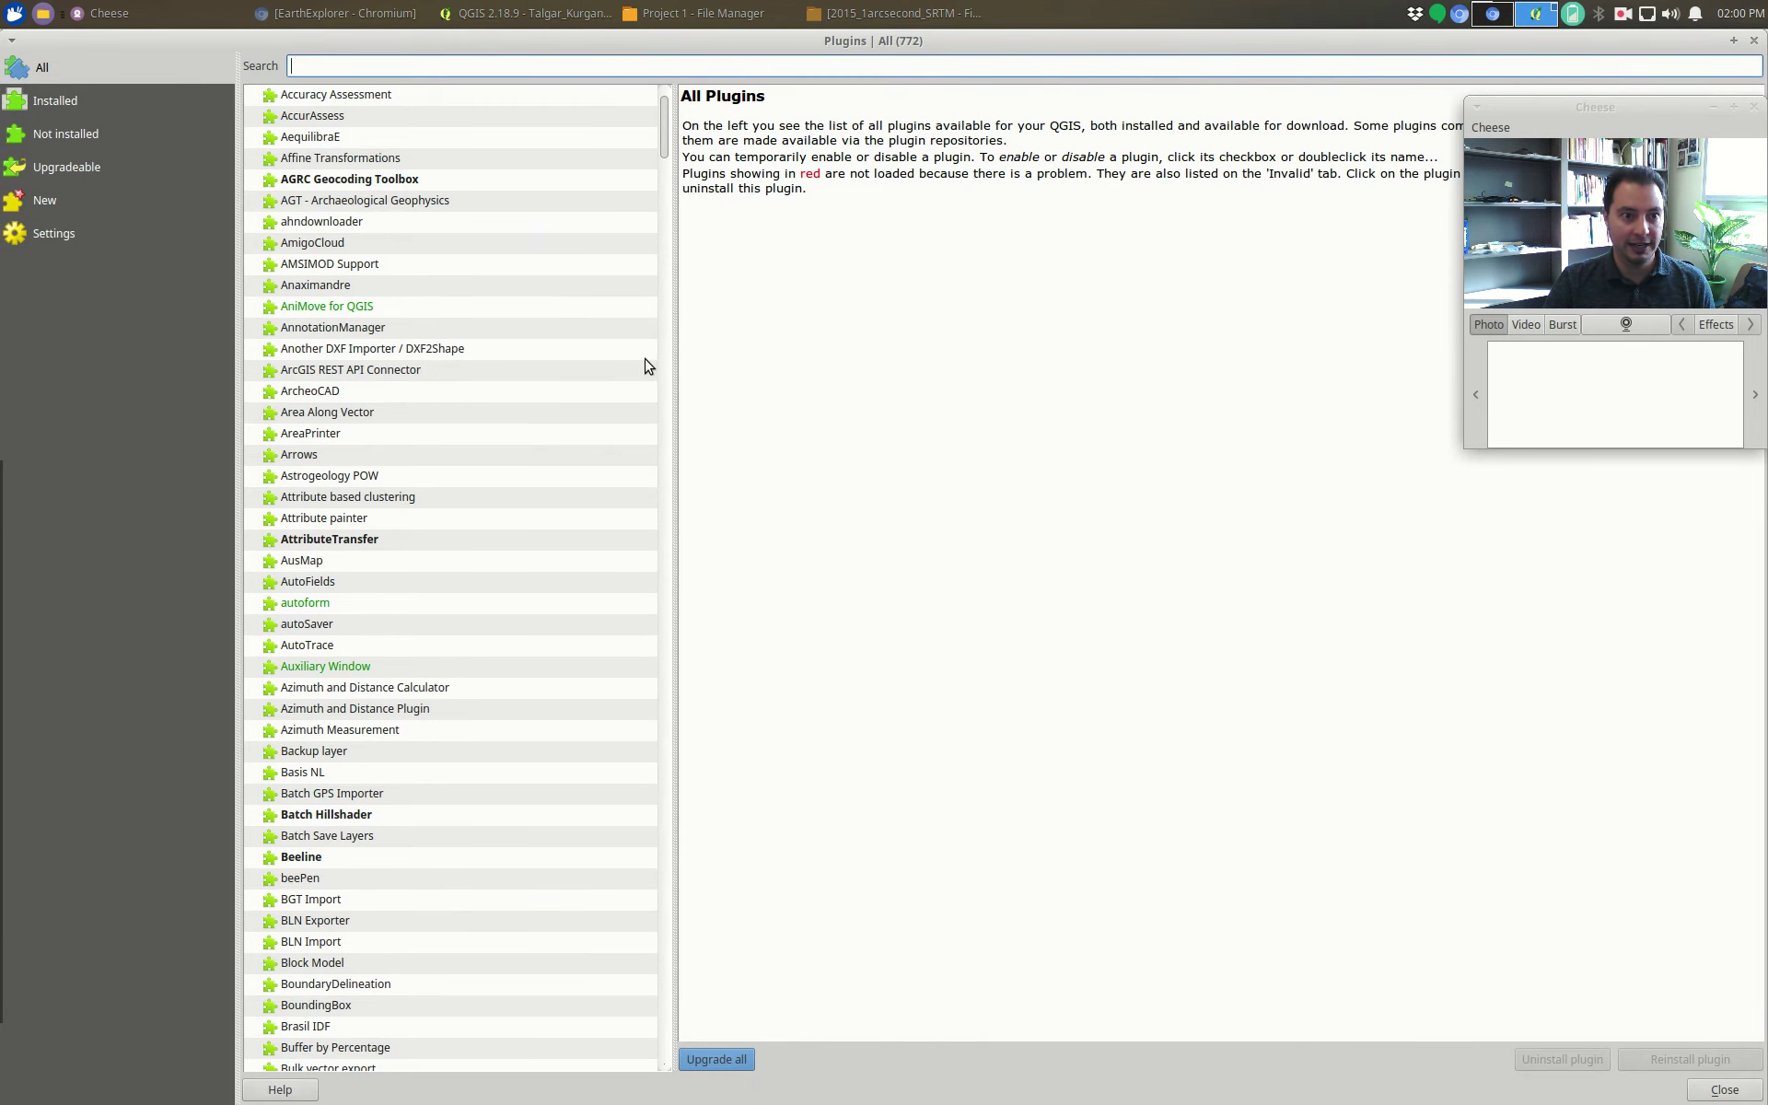
{"action": "left_click", "coordinate": [295, 65]}
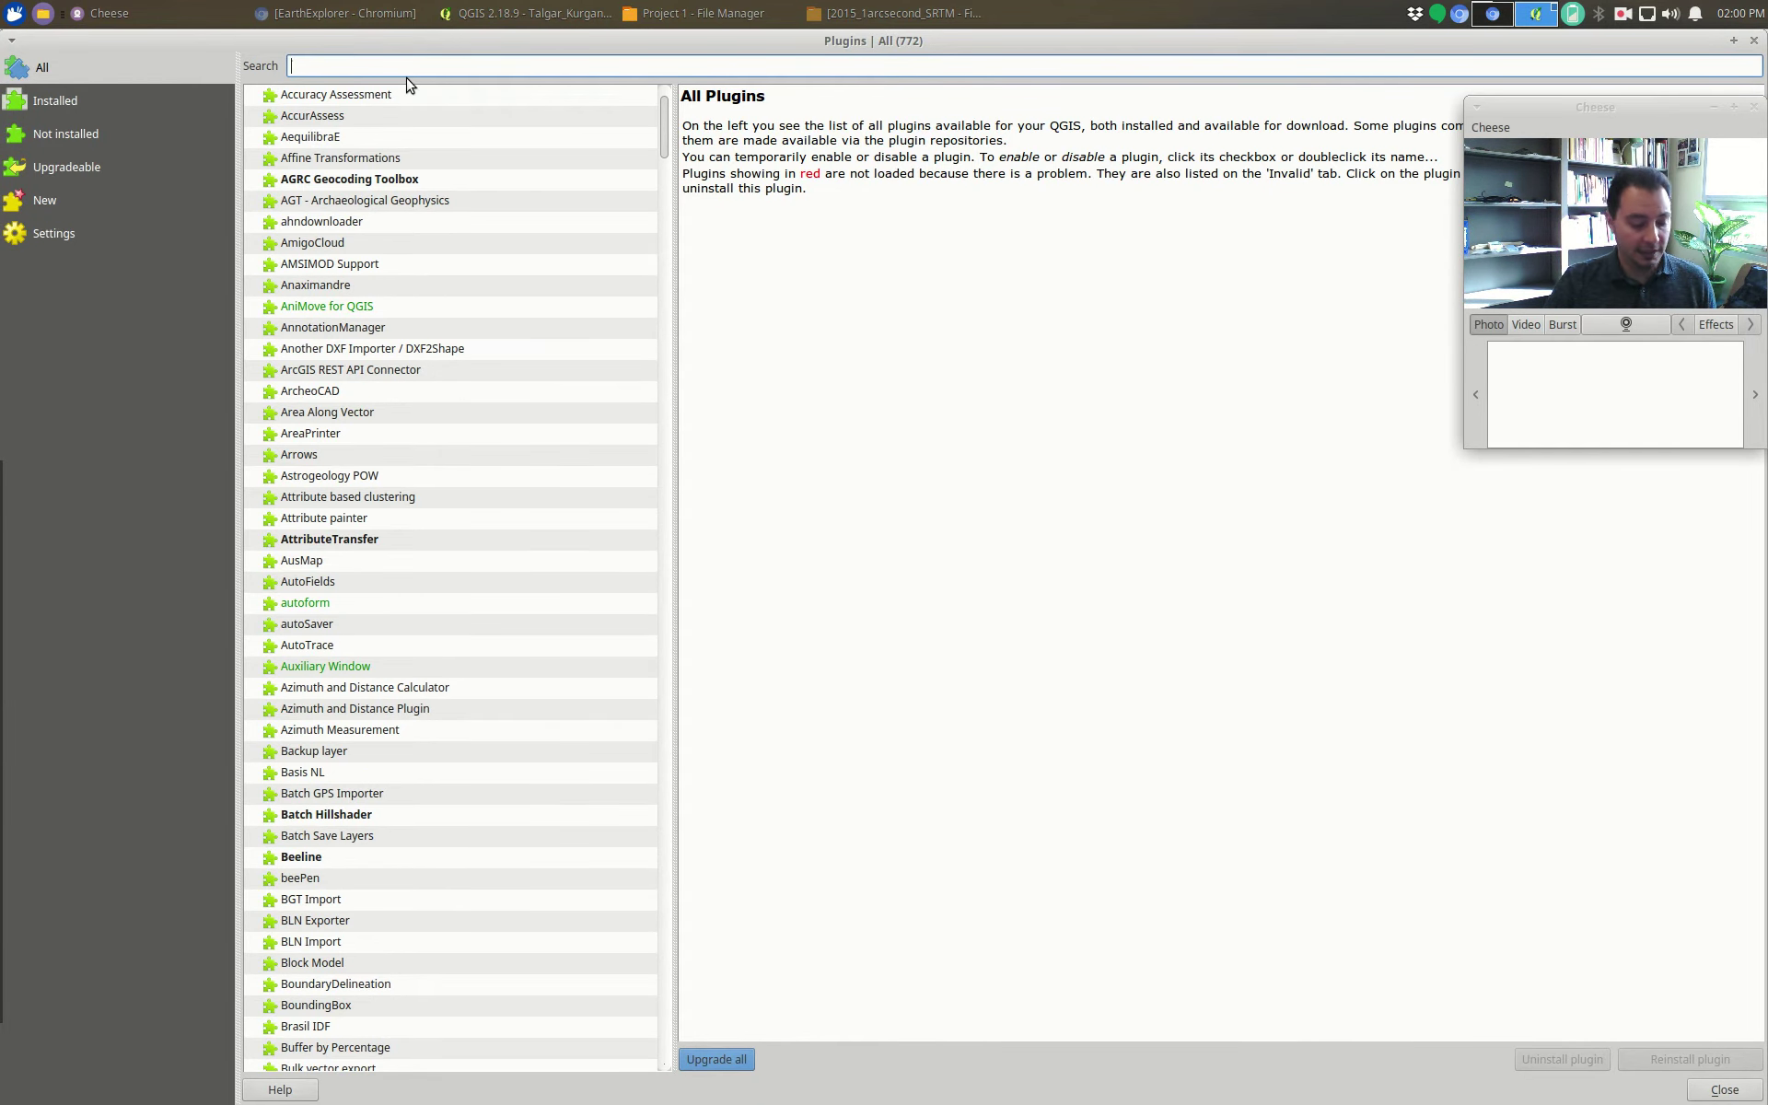
{"action": "scroll", "coordinate": [362, 403], "scroll_direction": "down", "scroll_amount": 5}
{"action": "scroll", "coordinate": [362, 402], "scroll_direction": "up", "scroll_amount": 5}
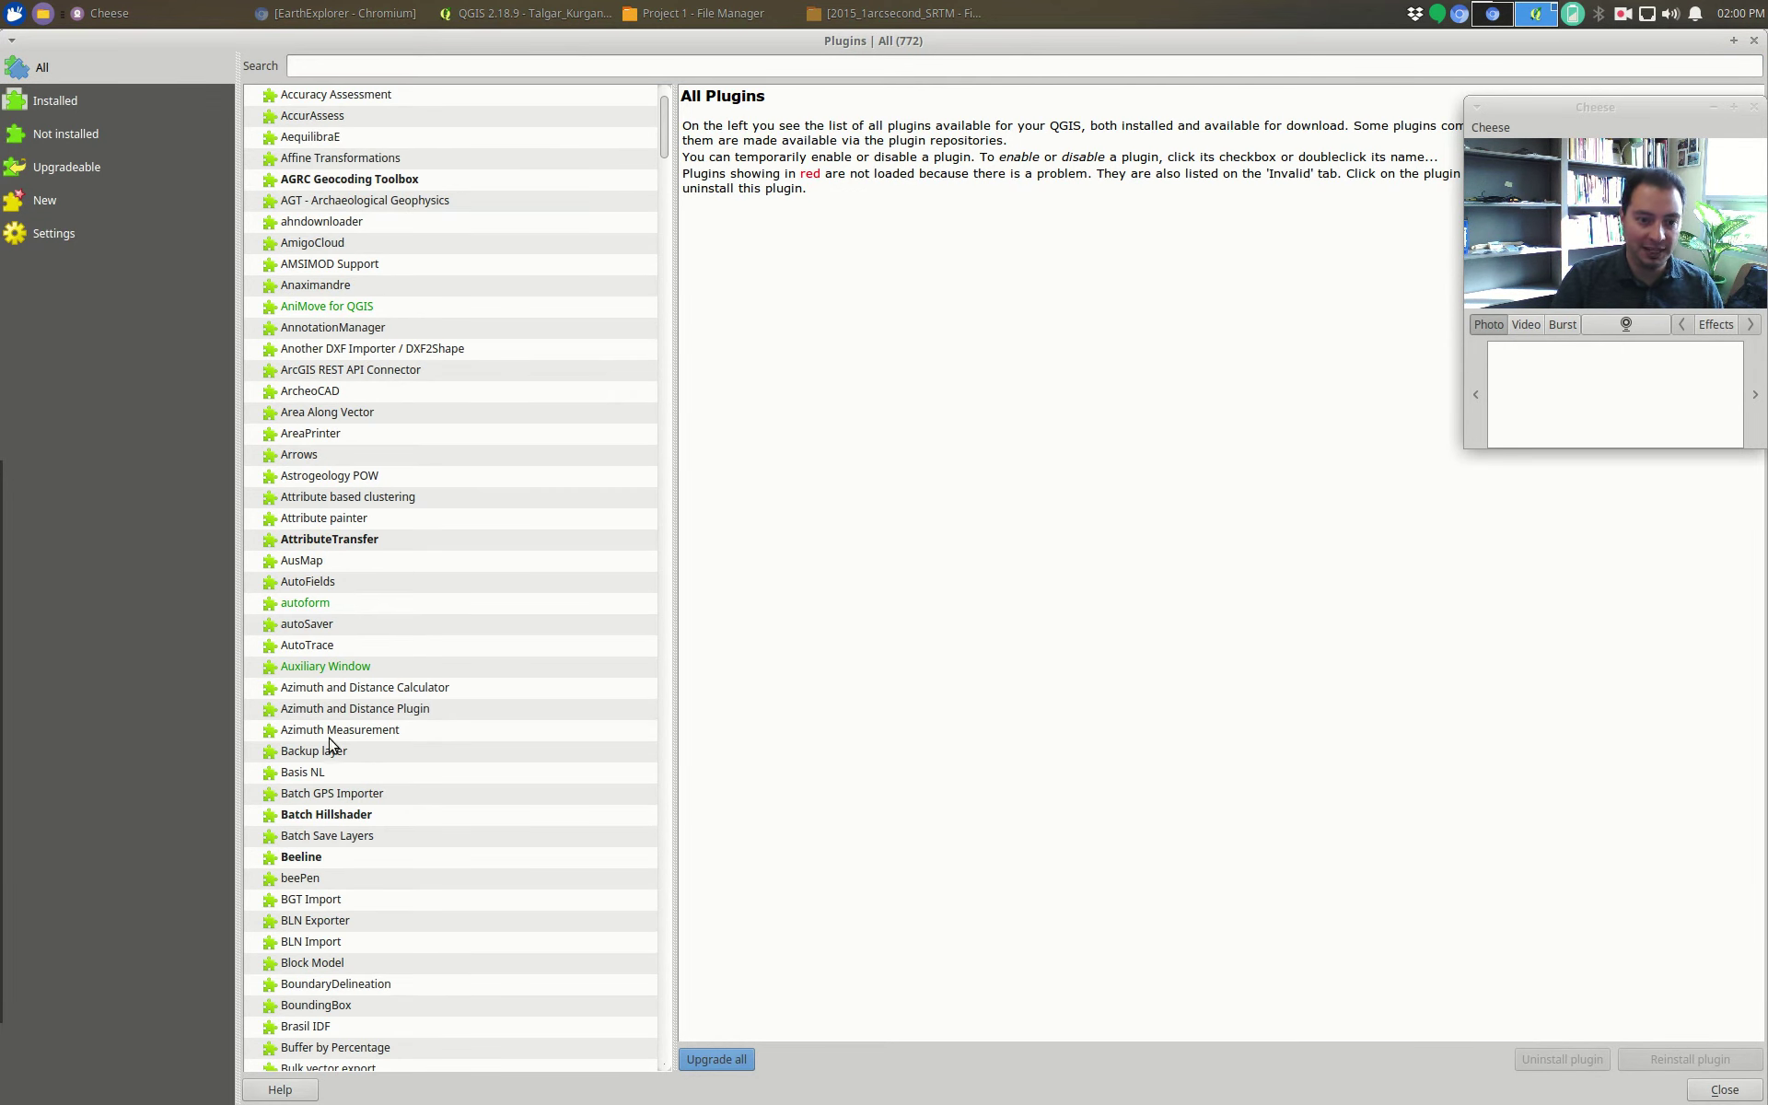
{"action": "left_click", "coordinate": [314, 68]}
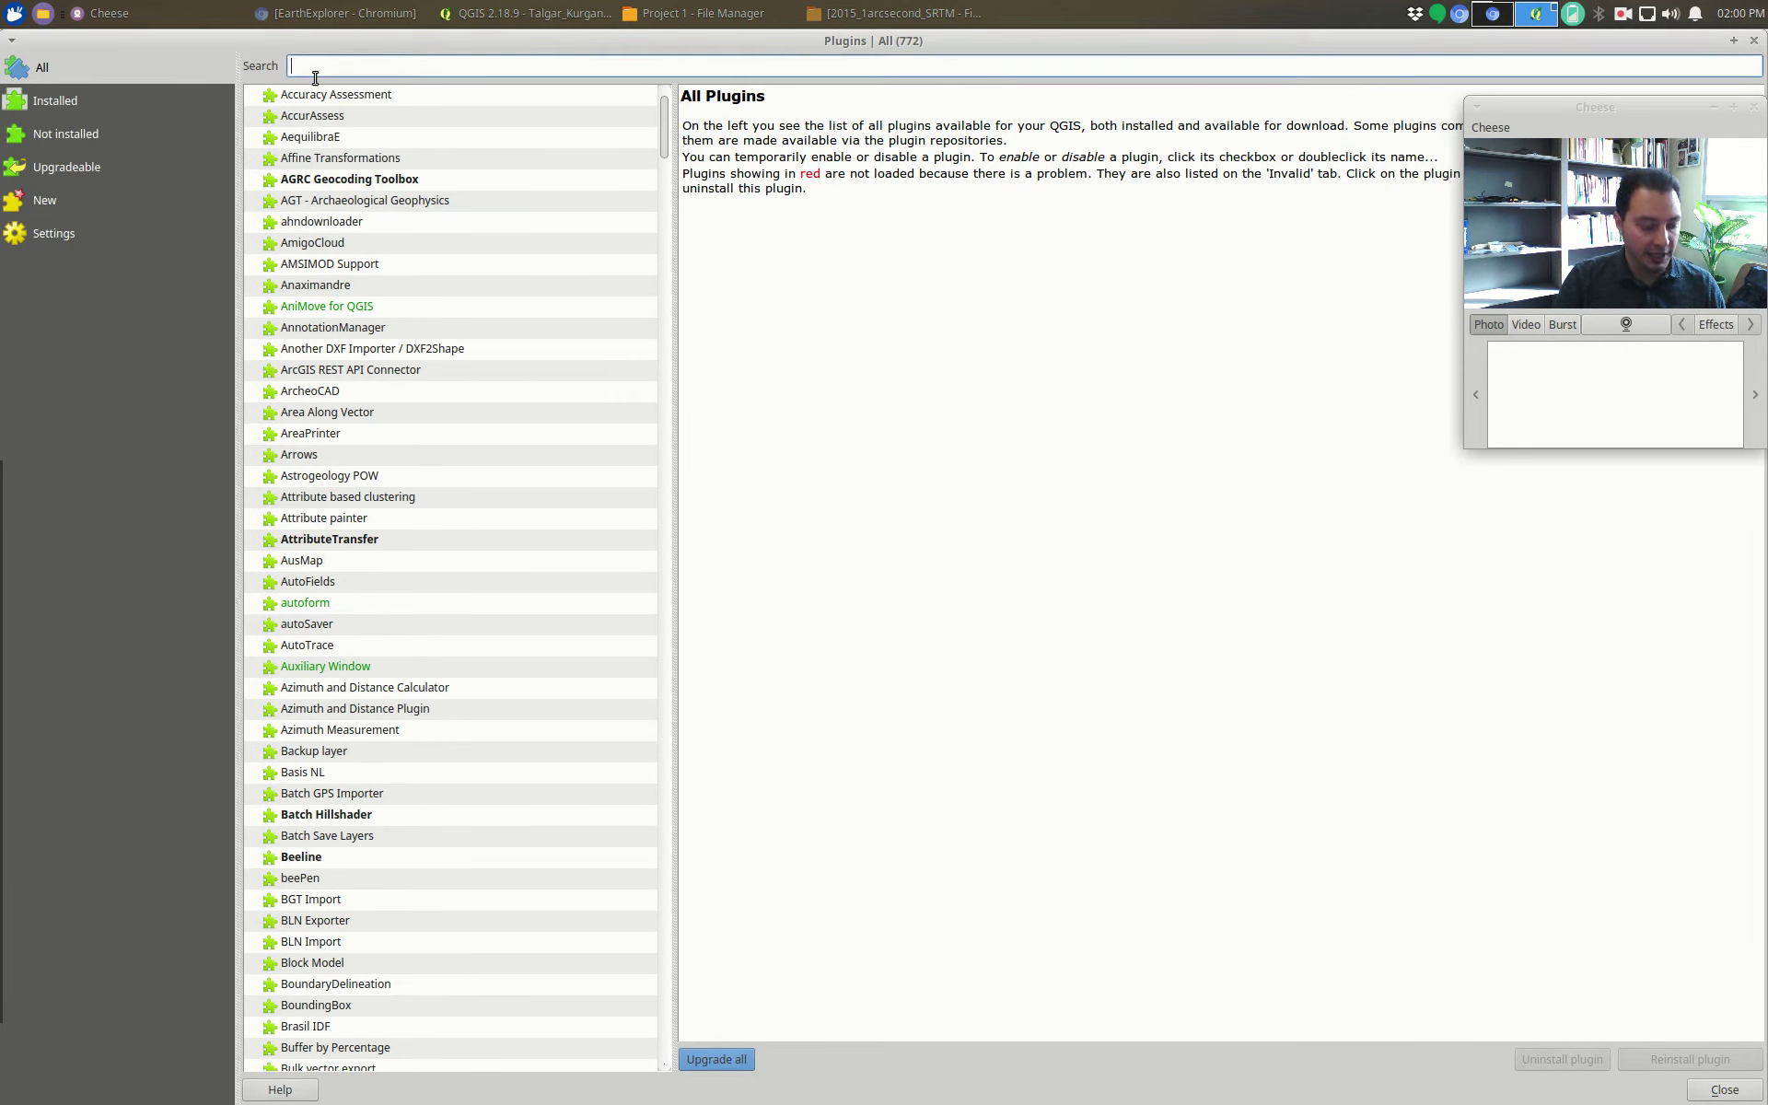
{"action": "type", "text": "web"}
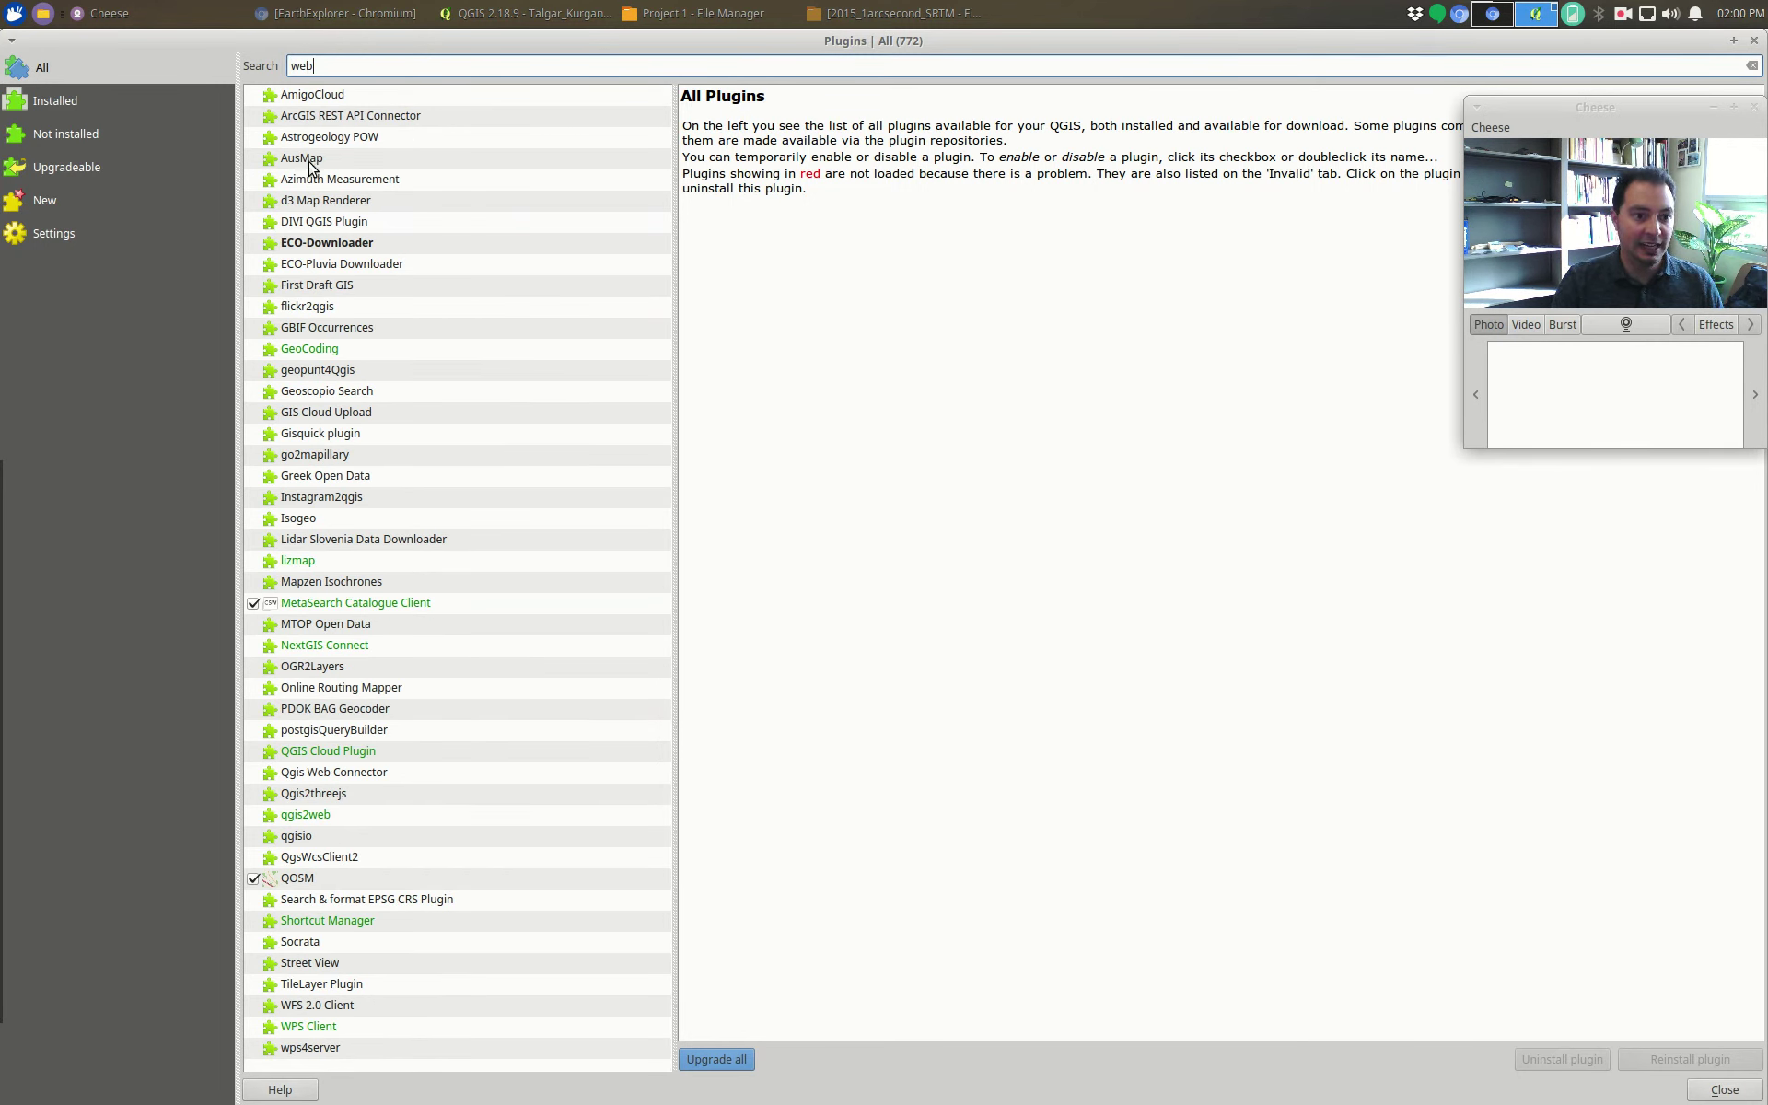
- Leave the plugin search and inspect the web tools already offered by the installed OpenLayers plugin
{"action": "left_click", "coordinate": [364, 944]}
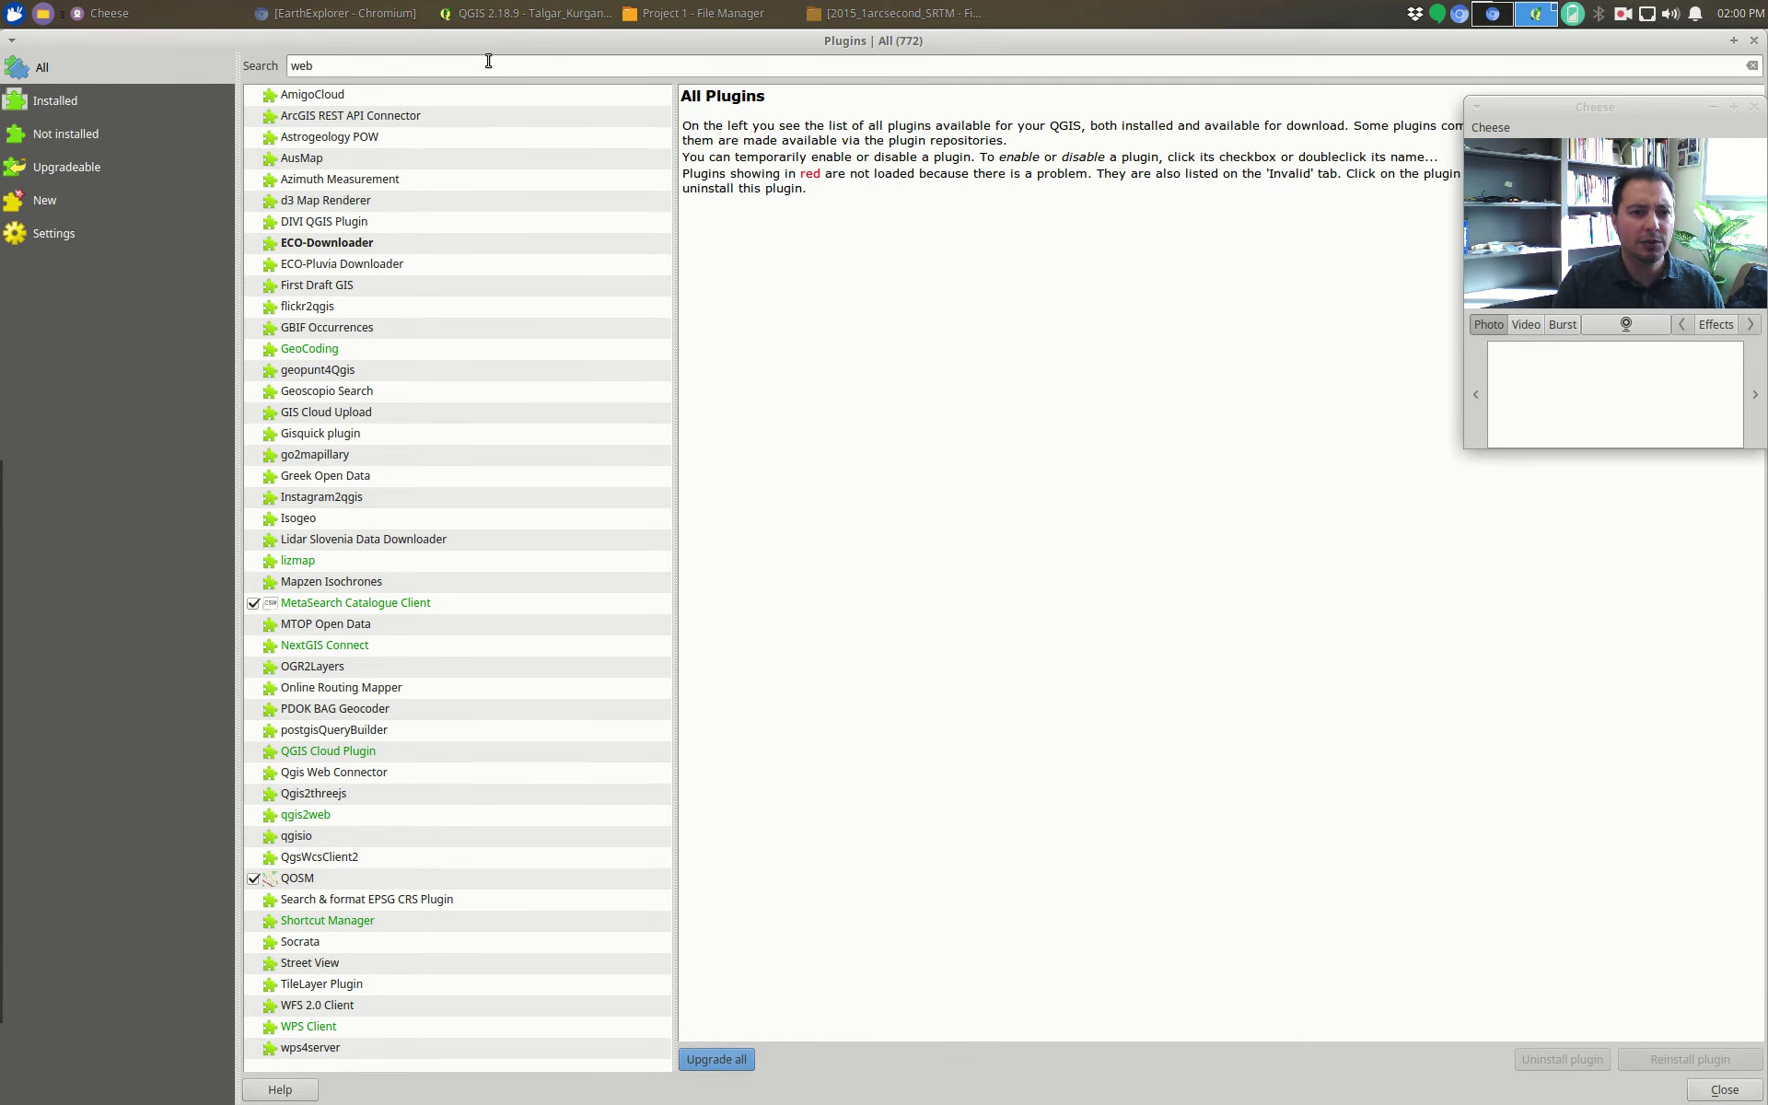
{"action": "double_click", "coordinate": [544, 41]}
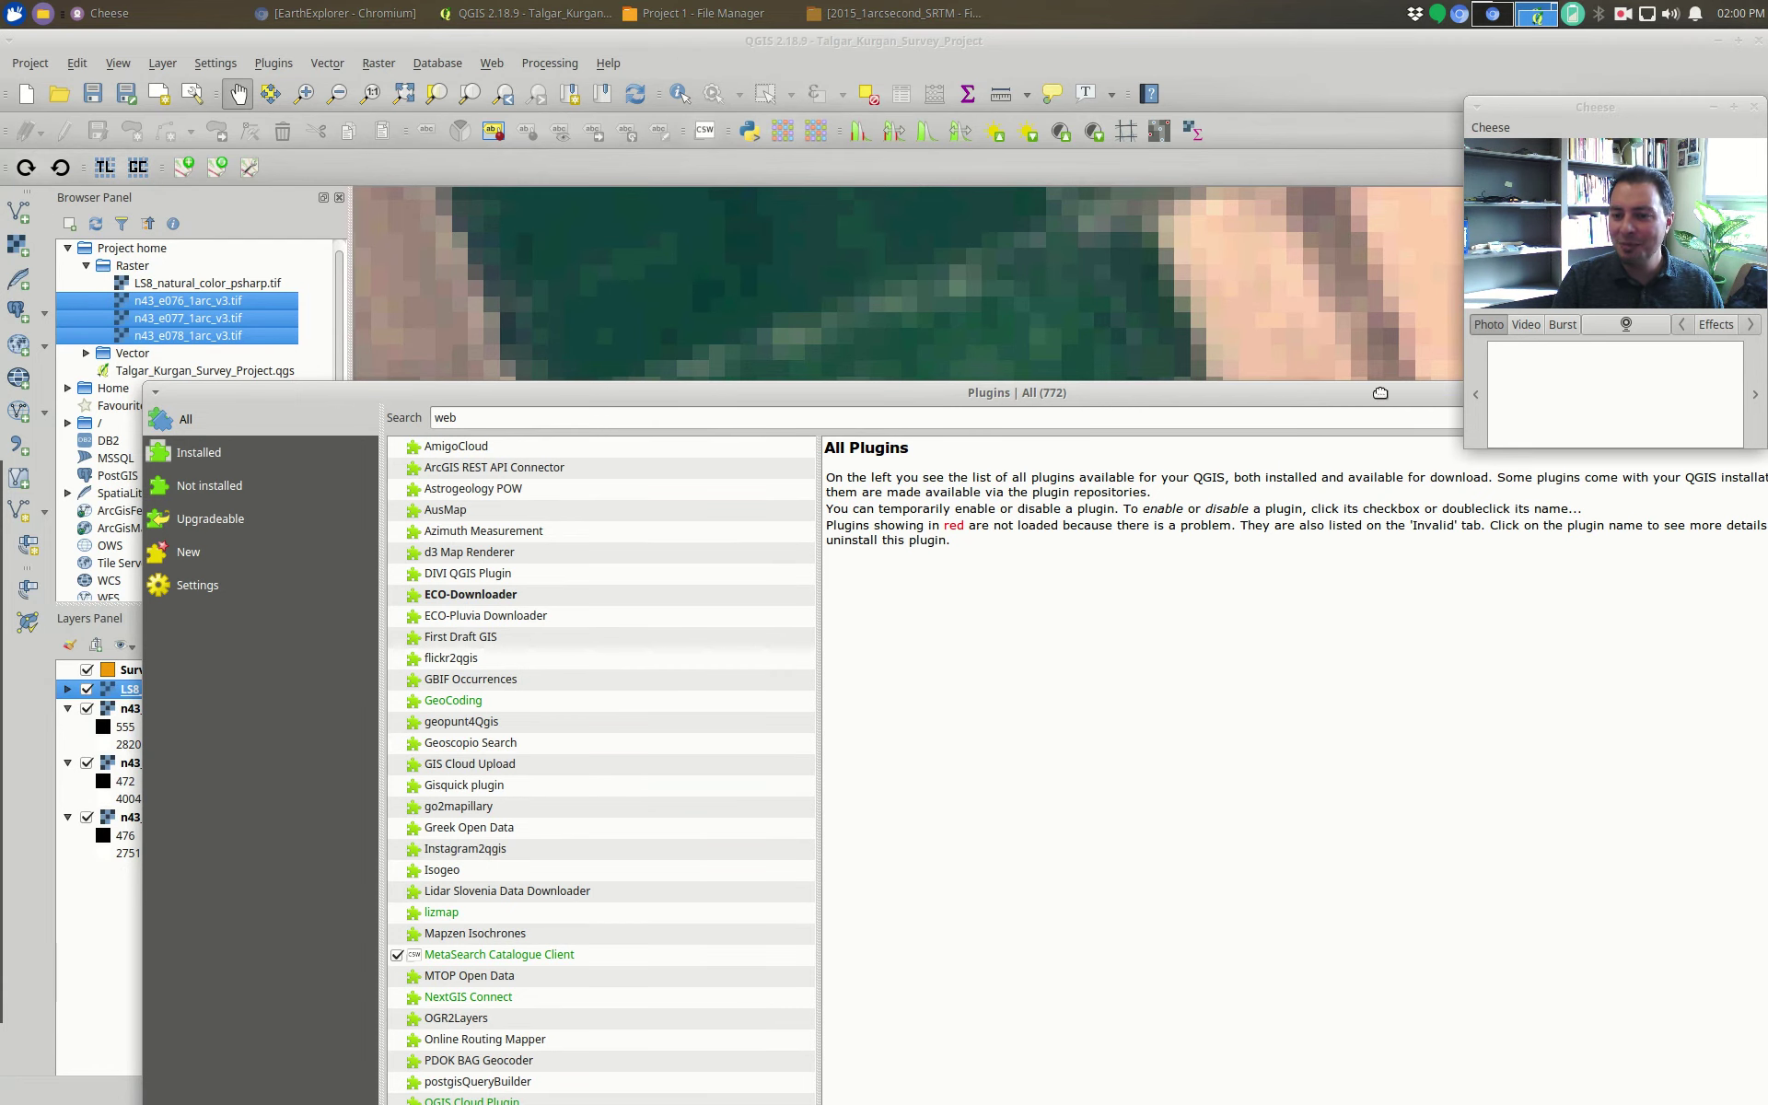
{"action": "left_click_drag", "start_coordinate": [1379, 393], "coordinate": [900, 402]}
{"action": "left_click", "coordinate": [478, 155]}
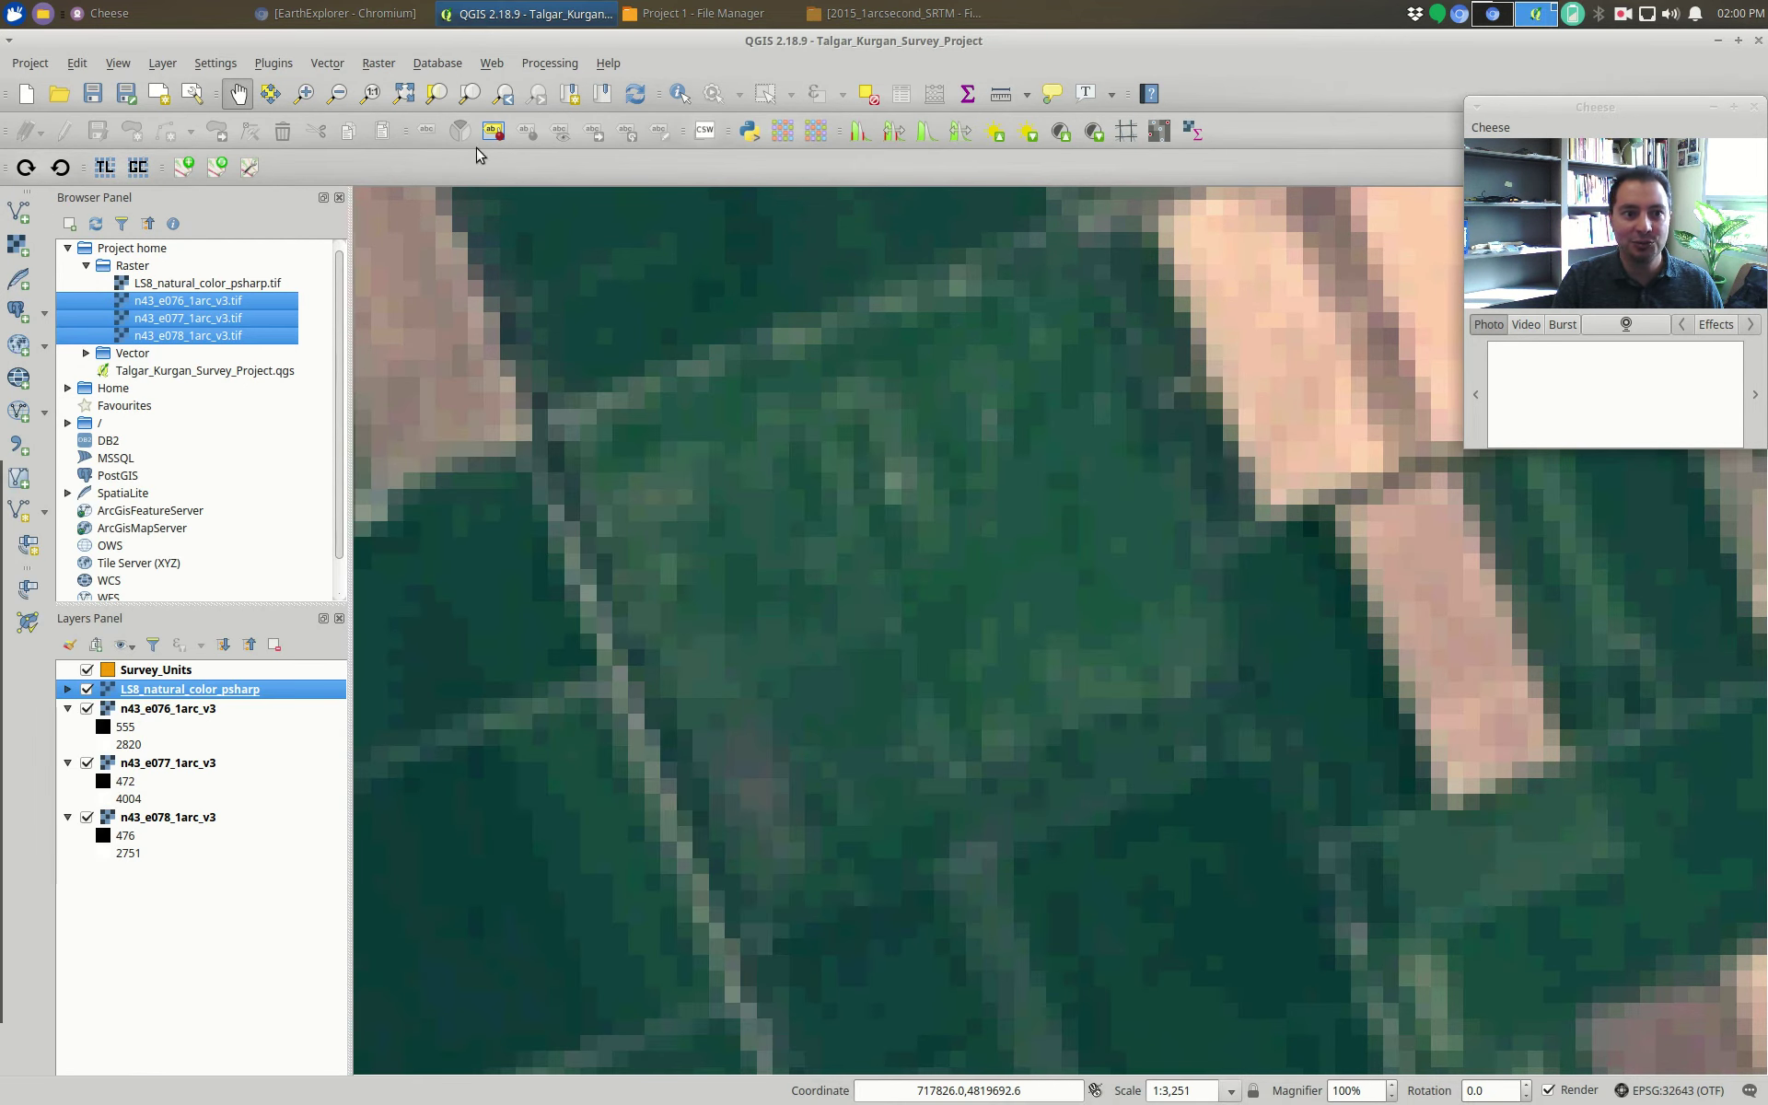
{"action": "left_click", "coordinate": [492, 63]}
{"action": "mouse_move", "coordinate": [548, 128]}
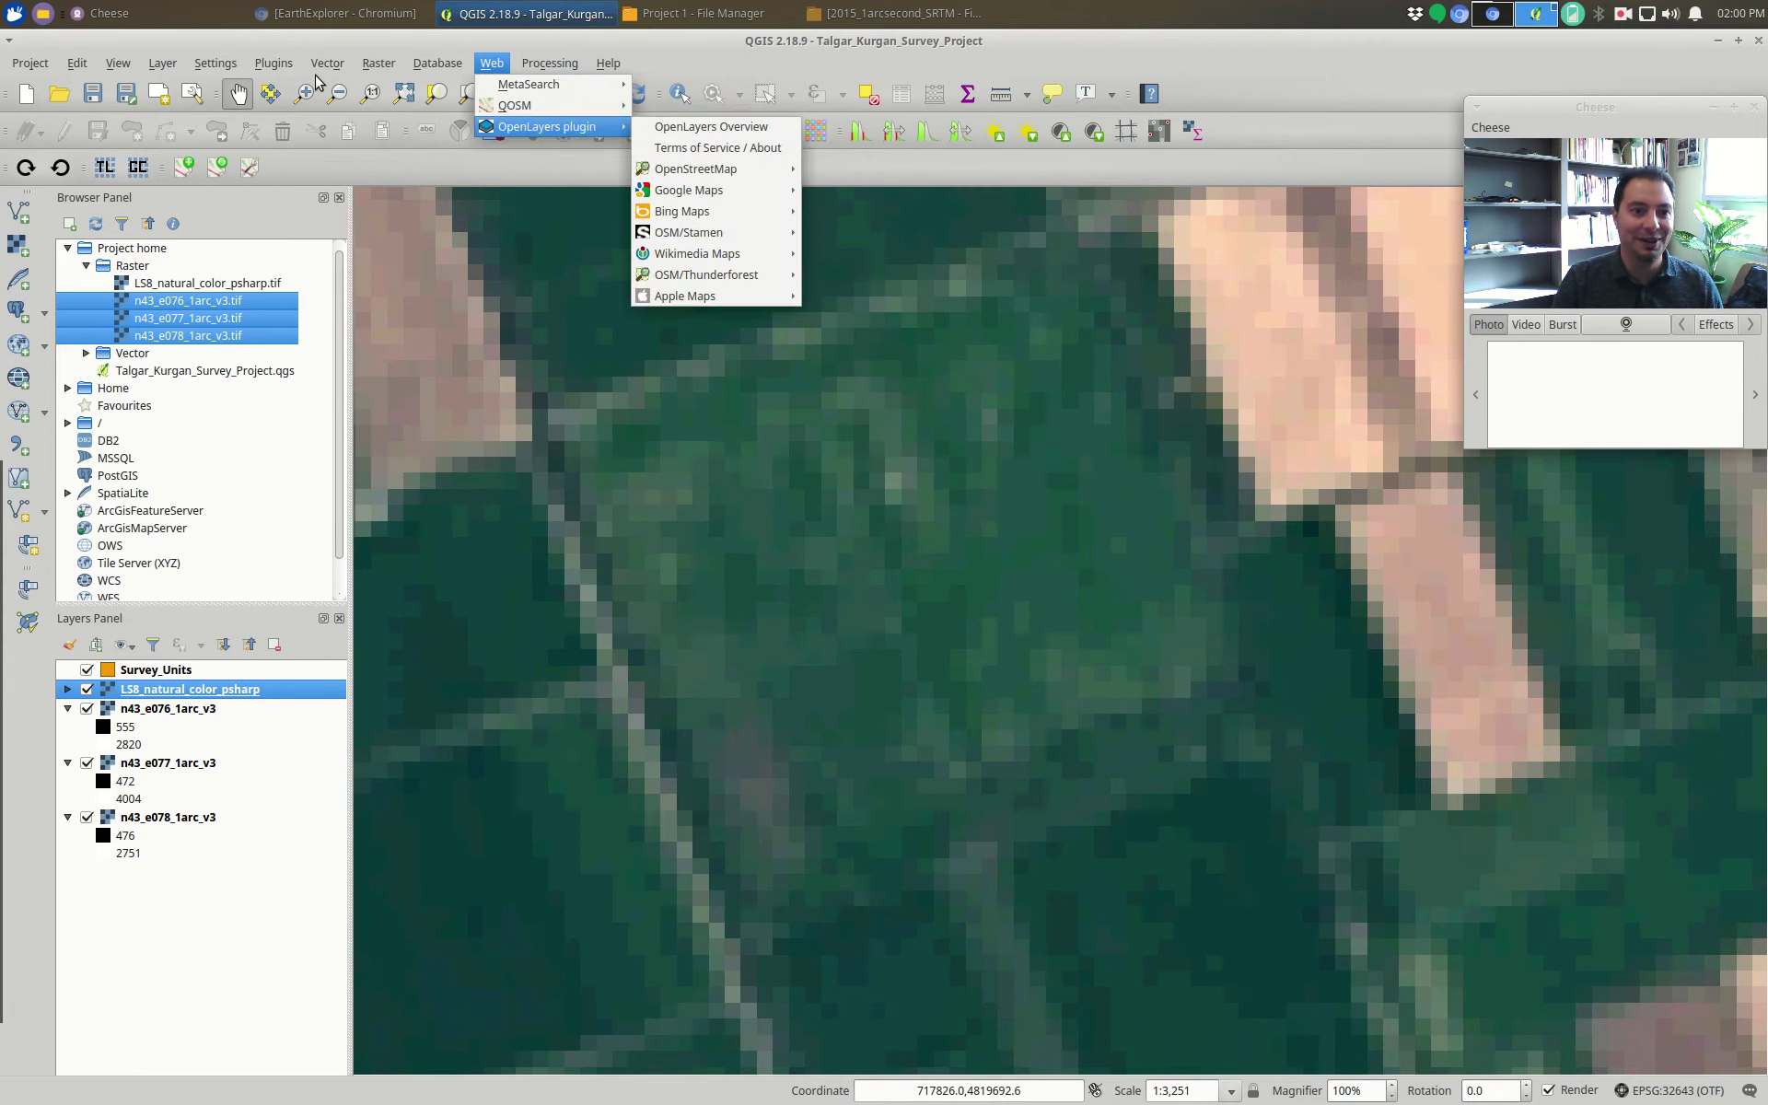
- Reopen the plugin manager and search all plugins for "openlayers"
{"action": "left_click", "coordinate": [274, 62]}
{"action": "left_click", "coordinate": [273, 63]}
{"action": "left_click", "coordinate": [288, 84]}
{"action": "double_click", "coordinate": [521, 69]}
{"action": "type", "text": "openlayers"}
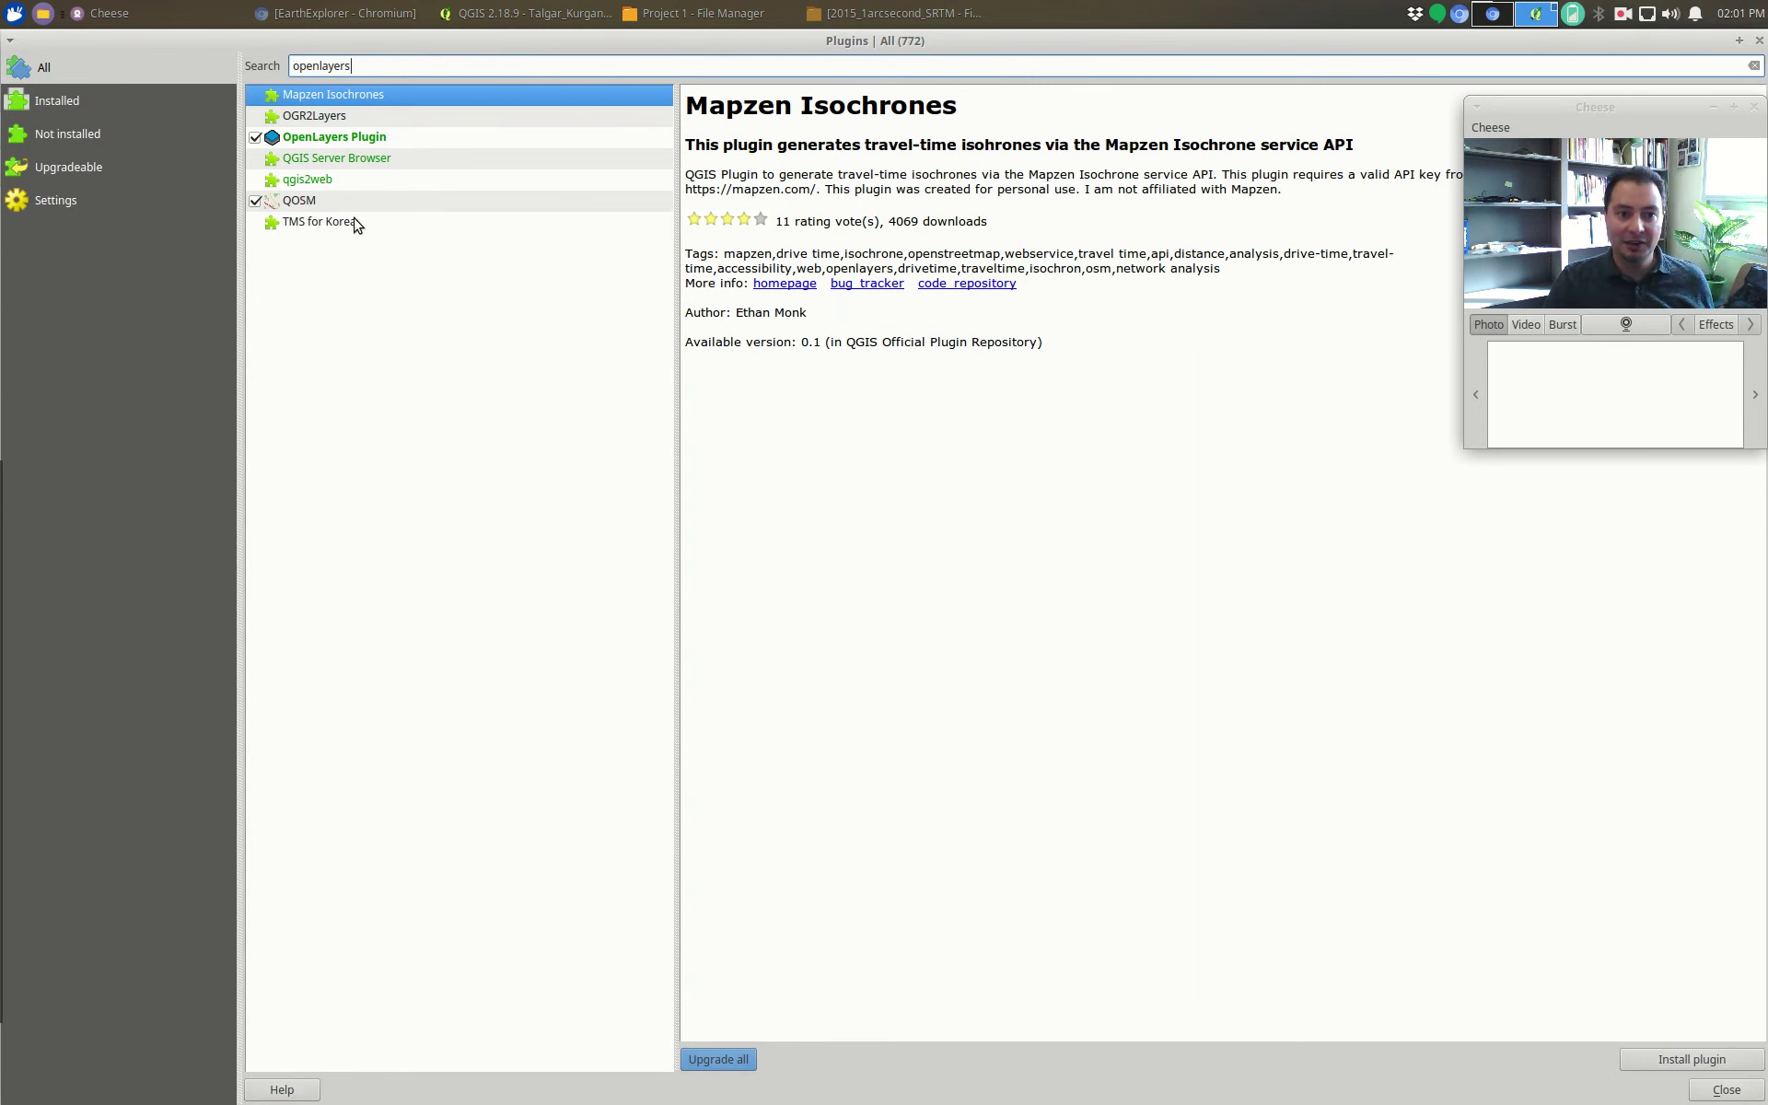
- Review the OpenLayers Plugin's details, upgrade it to version 1.4.7 and leave the plugin manager
{"action": "left_click", "coordinate": [359, 143]}
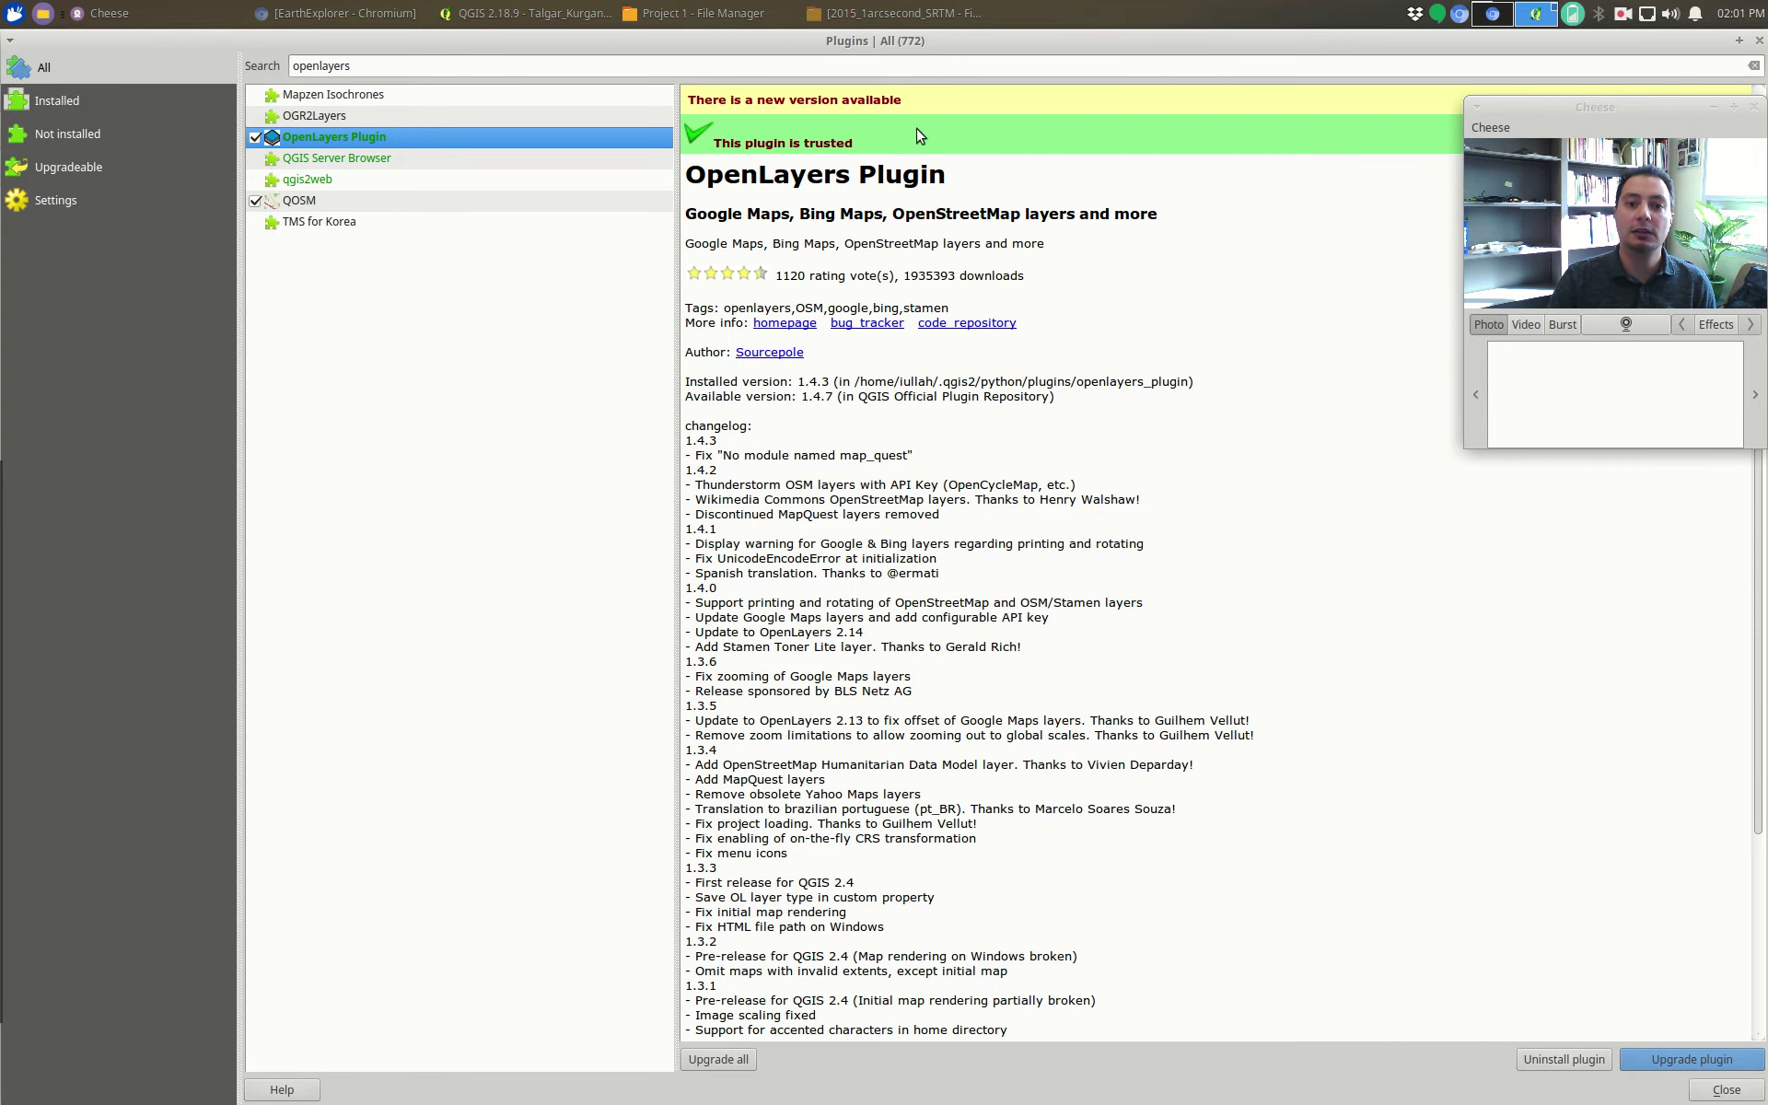
{"action": "scroll", "coordinate": [804, 685], "scroll_direction": "down", "scroll_amount": 3}
{"action": "scroll", "coordinate": [815, 716], "scroll_direction": "up", "scroll_amount": 3}
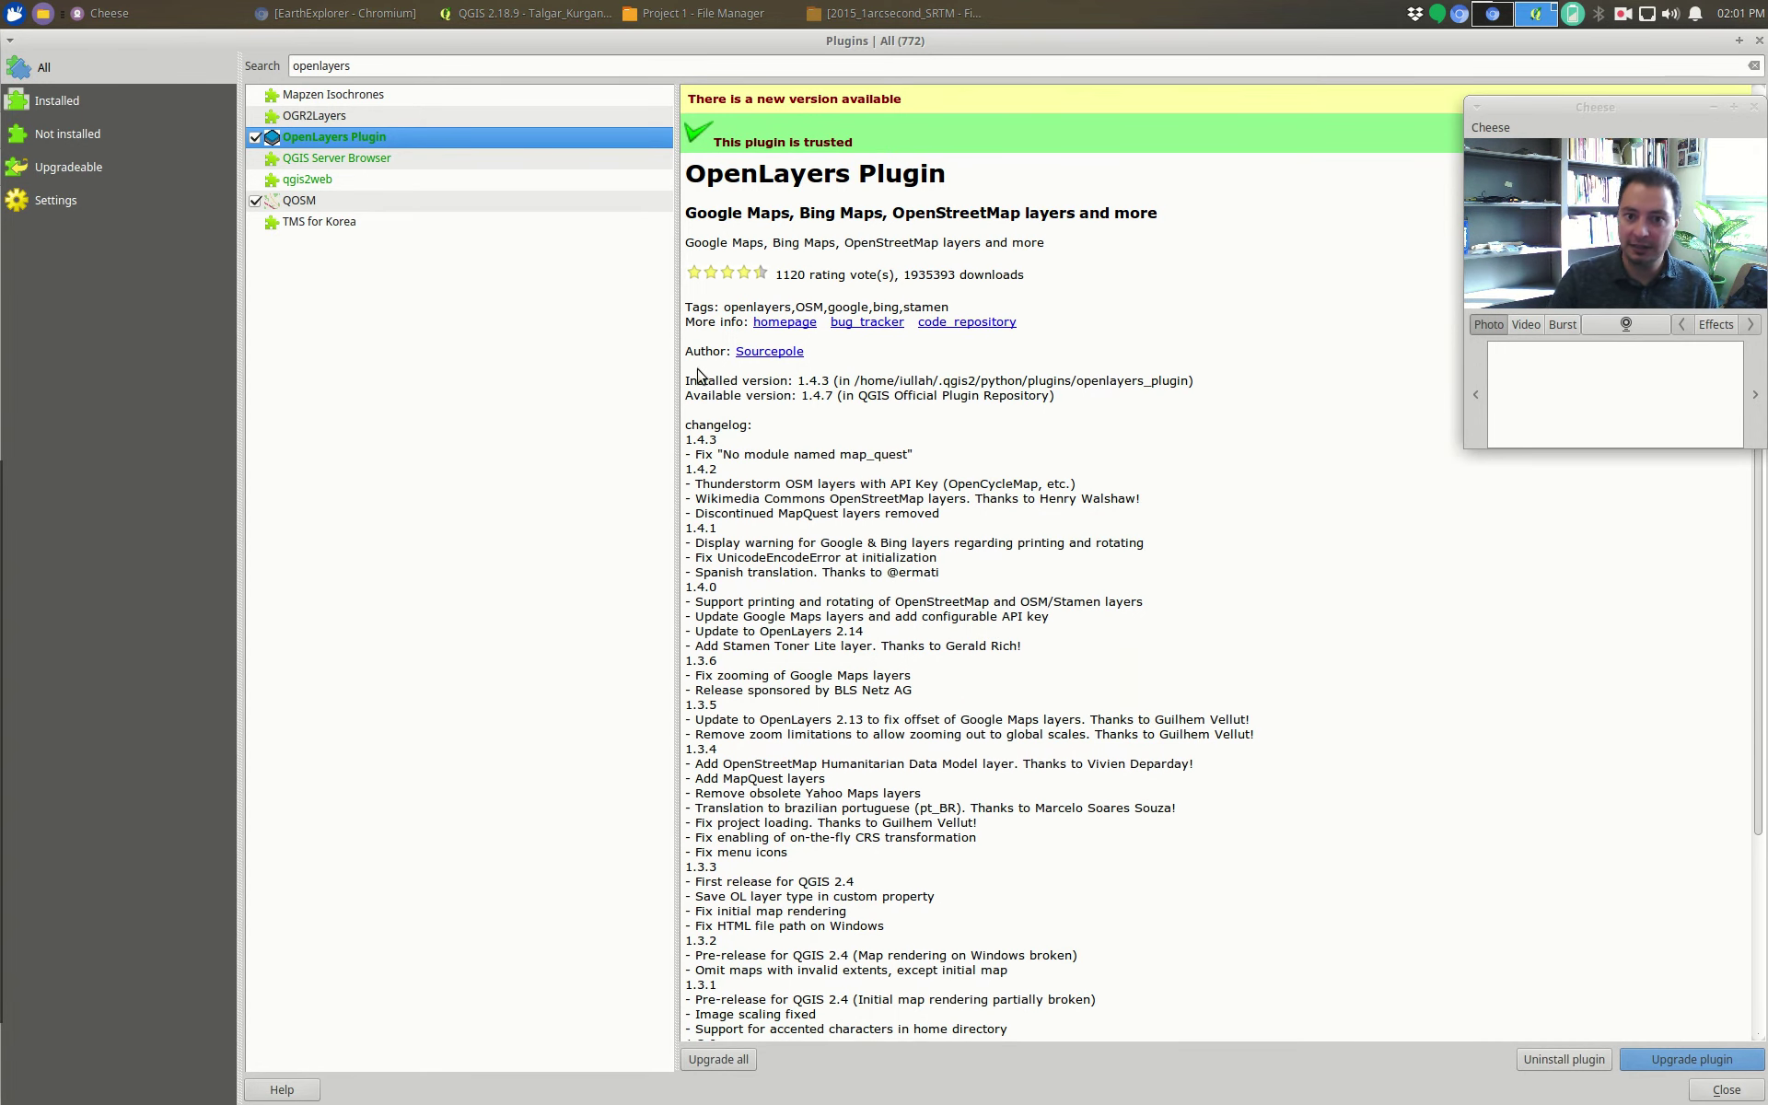
{"action": "left_click", "coordinate": [1674, 1059]}
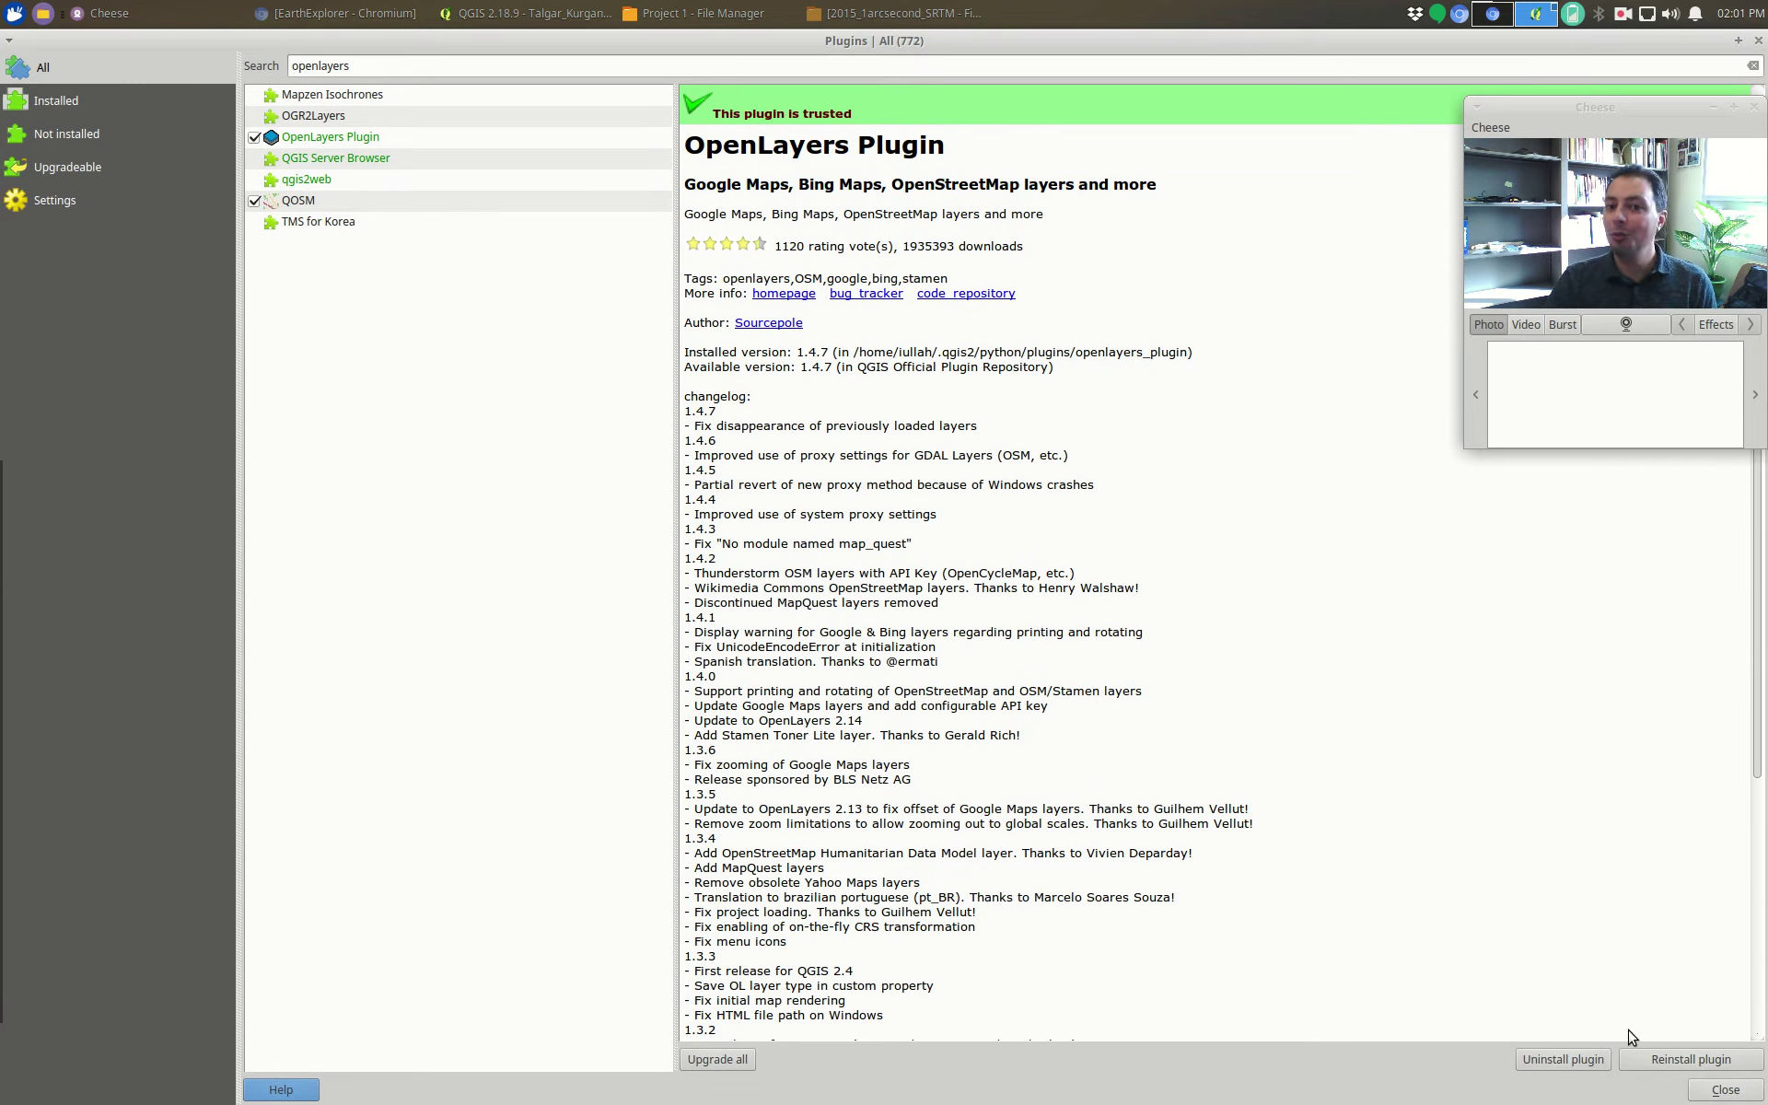
{"action": "left_click", "coordinate": [1724, 1089]}
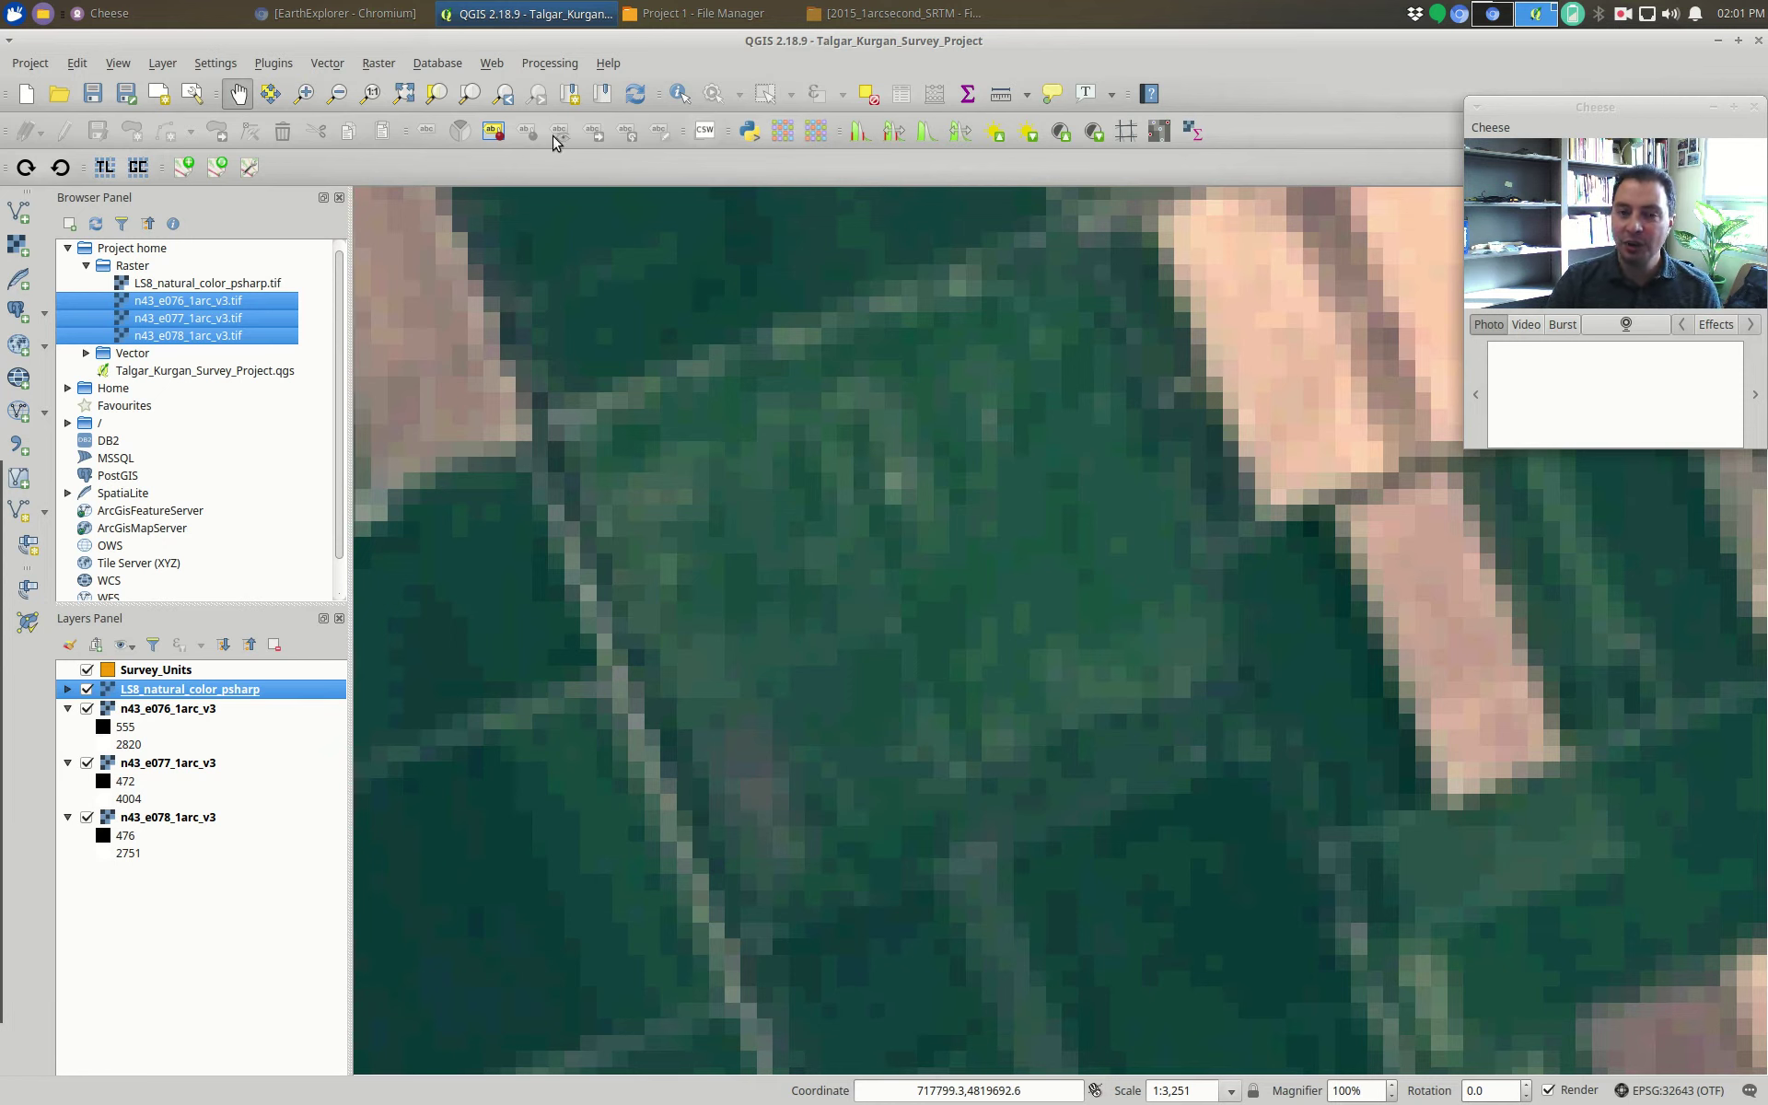
- Add the Bing Aerial basemap from the OpenLayers plugin as a layer between Survey_Units and LS8_natural_color_psharp
{"action": "left_click", "coordinate": [327, 63]}
{"action": "mouse_move", "coordinate": [449, 232]}
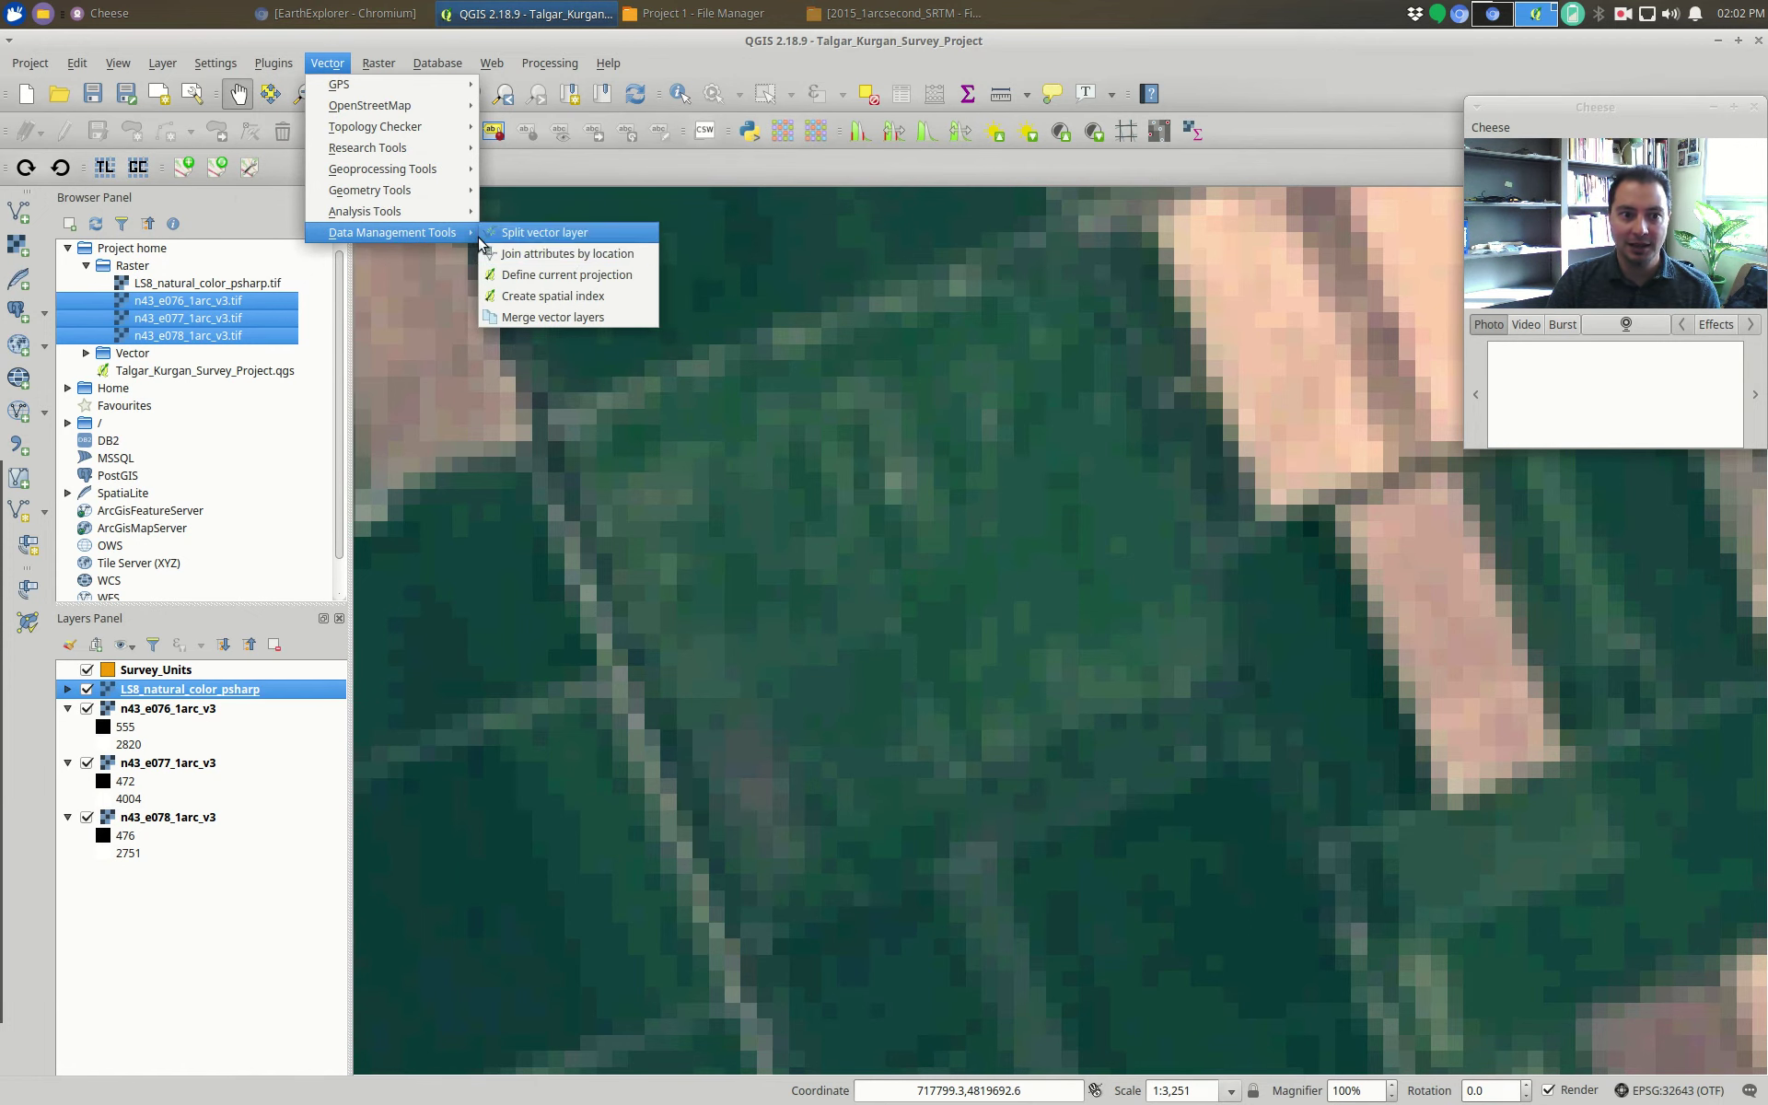
{"action": "mouse_move", "coordinate": [431, 168]}
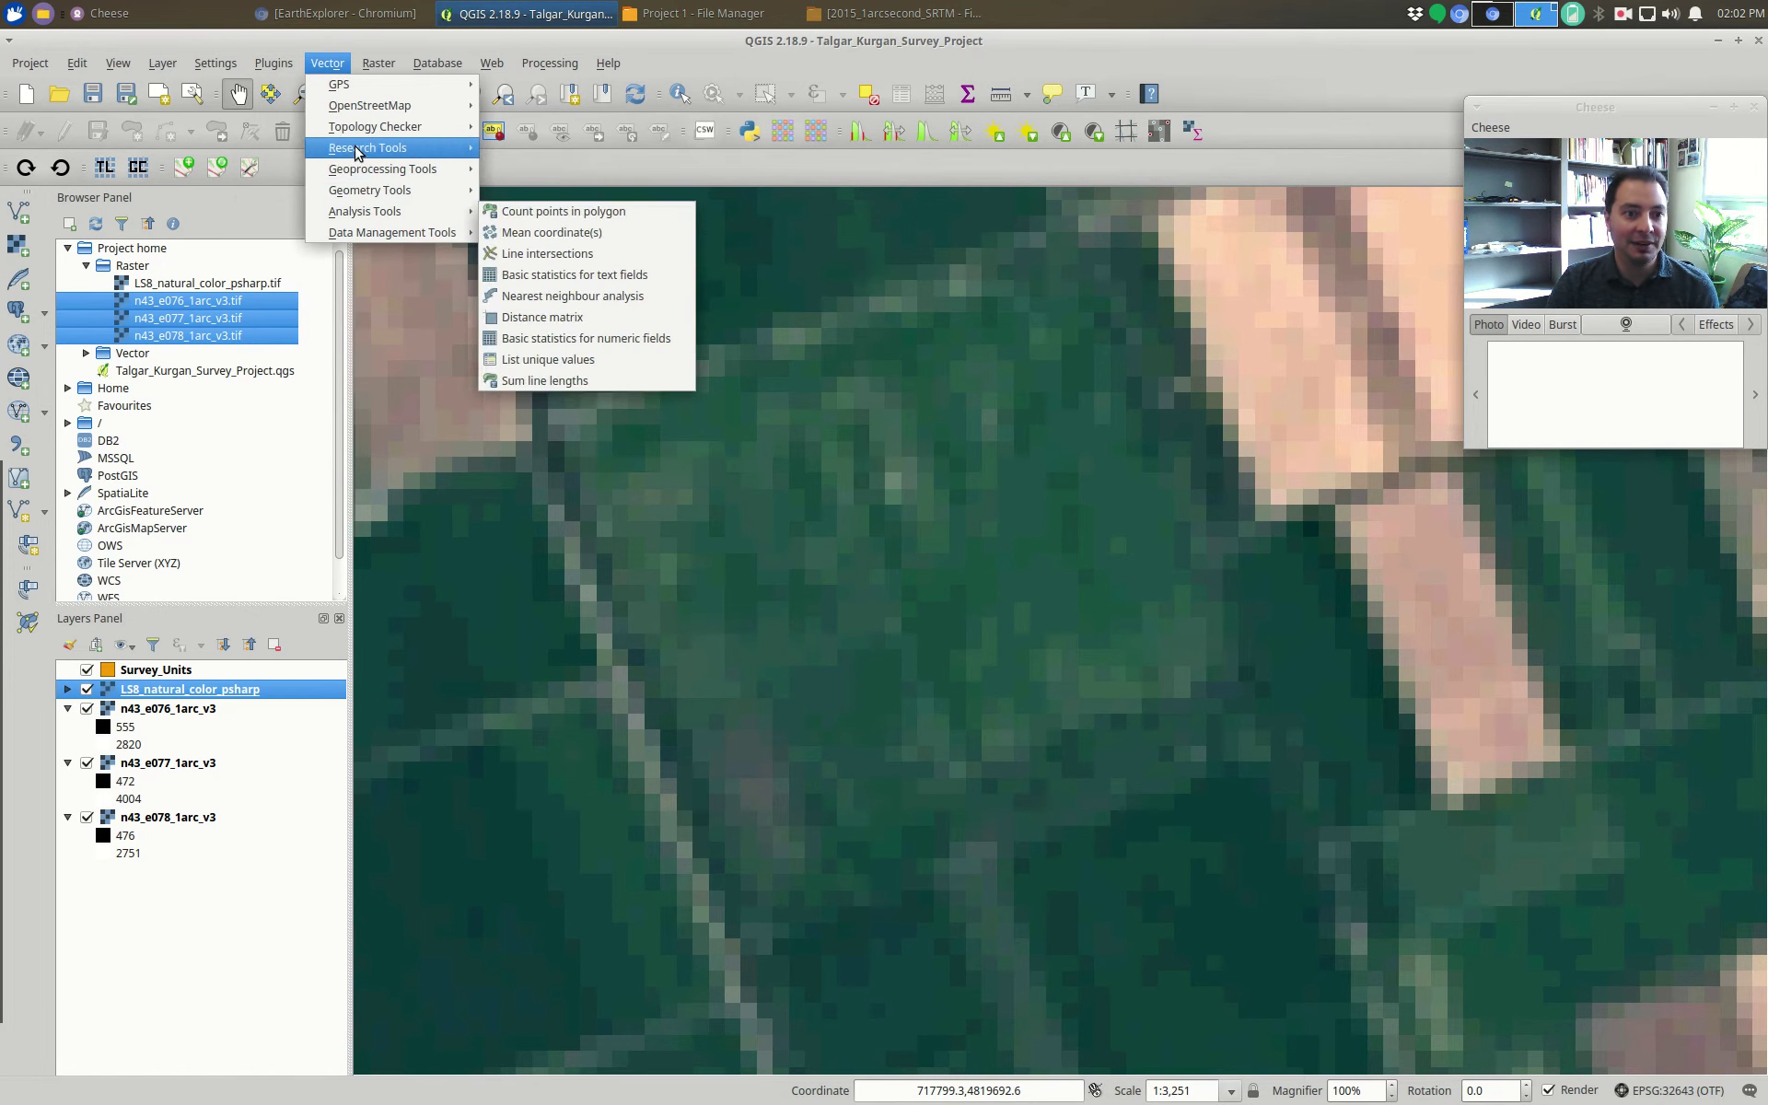
{"action": "mouse_move", "coordinate": [488, 64]}
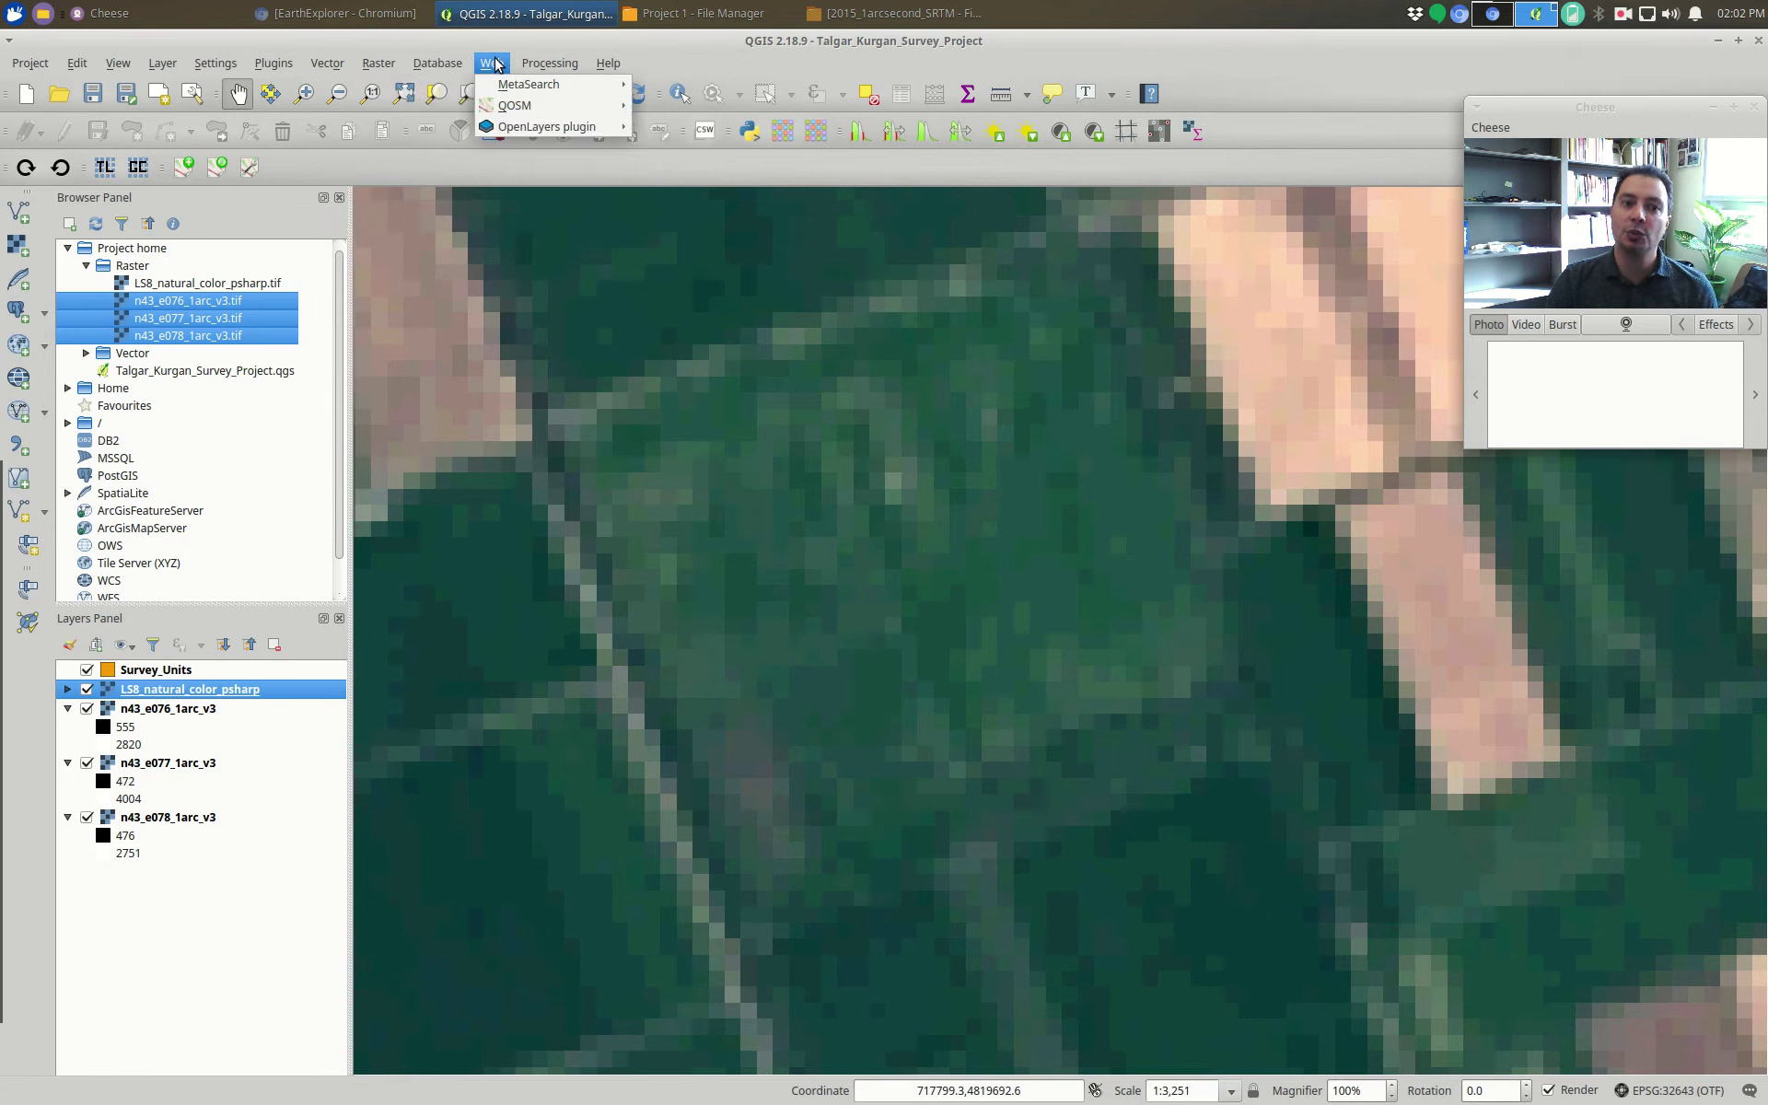
{"action": "mouse_move", "coordinate": [518, 128]}
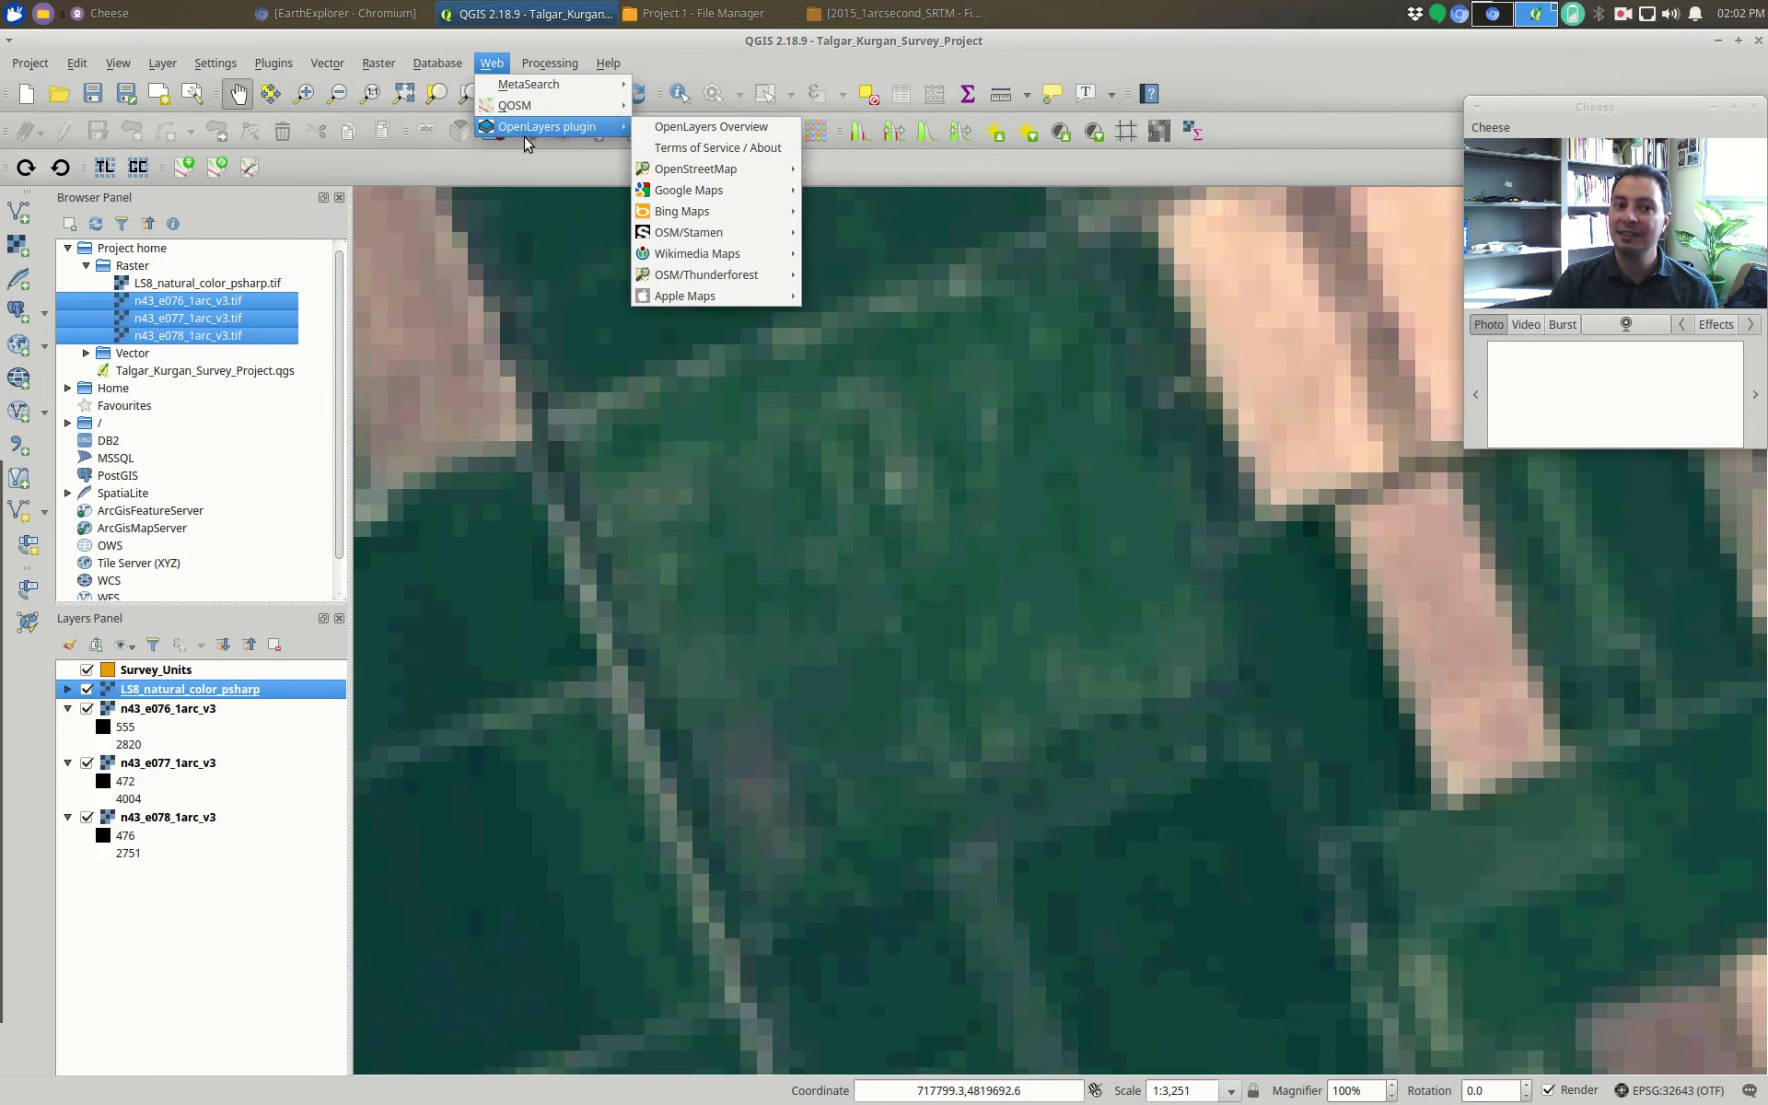
{"action": "mouse_move", "coordinate": [688, 175]}
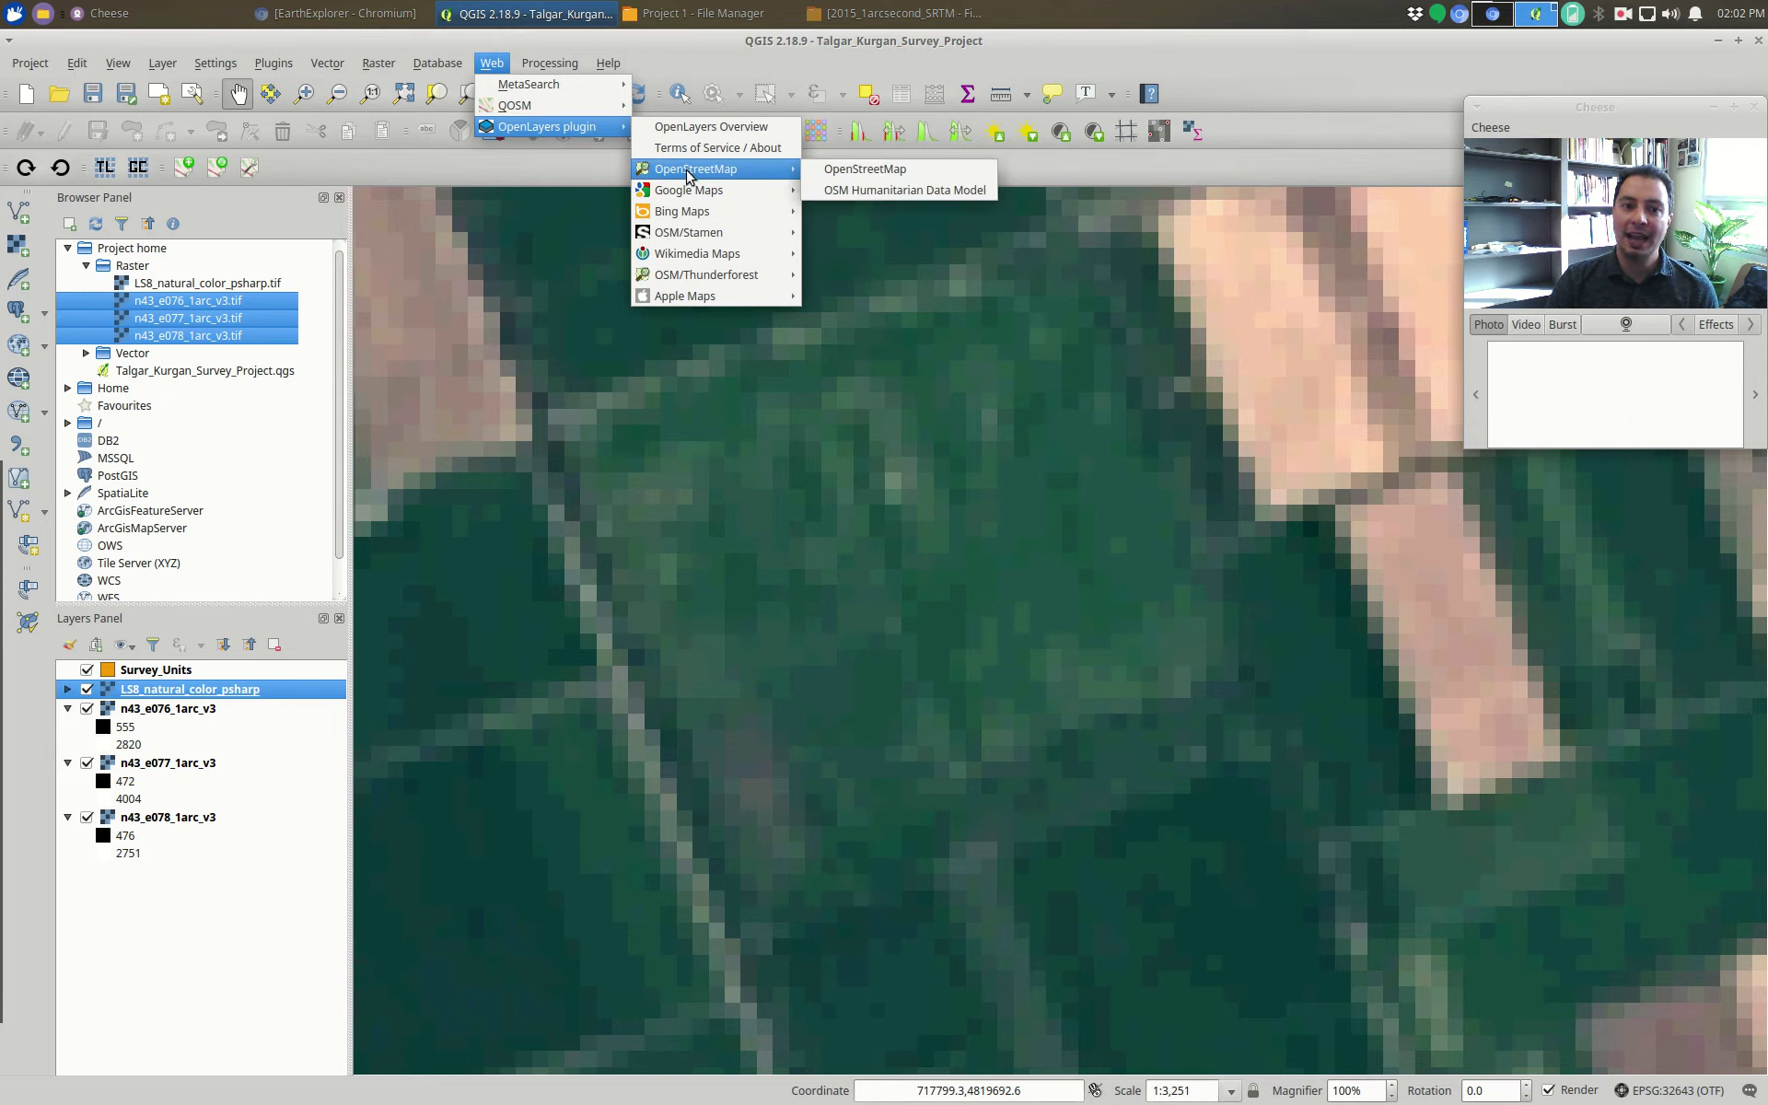
{"action": "mouse_move", "coordinate": [691, 261]}
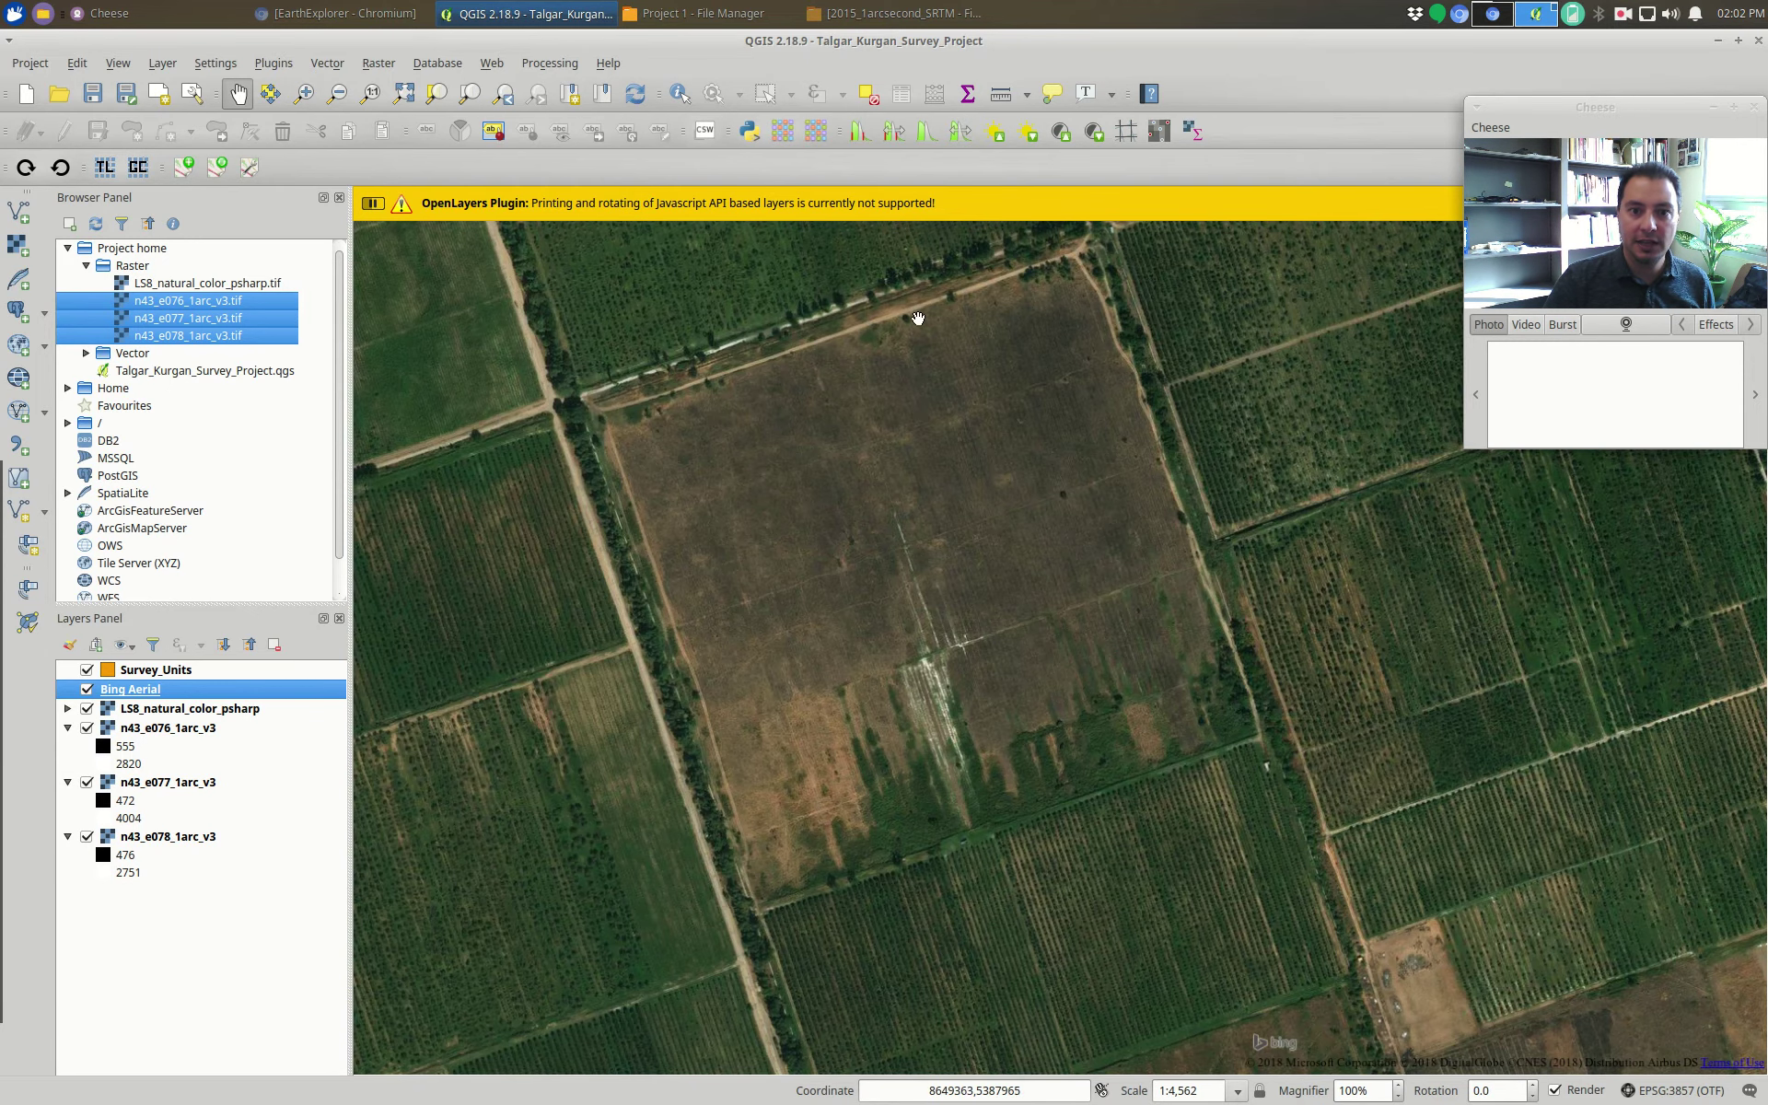
{"action": "left_click_drag", "start_coordinate": [1628, 147], "coordinate": [1595, 179]}
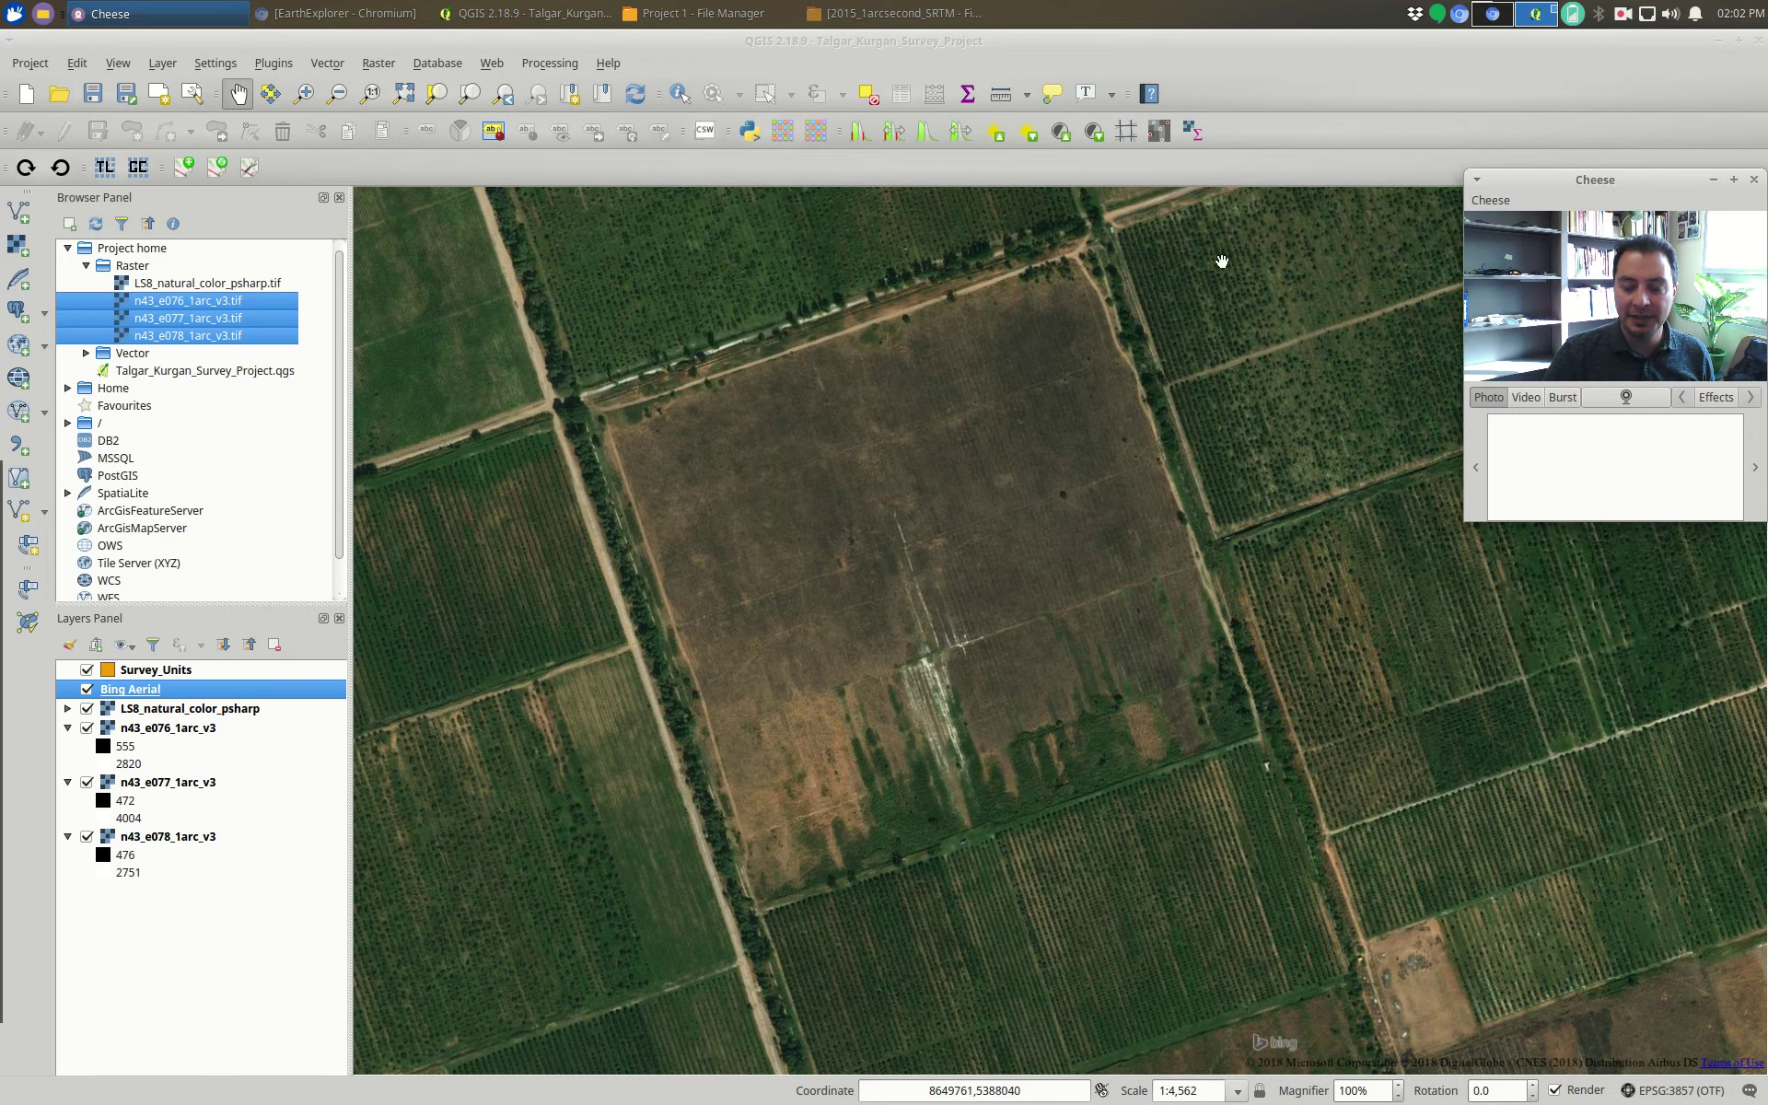
- Toggle the Bing Aerial layer's visibility repeatedly to compare its detail with the Landsat imagery beneath, leaving it shown
{"action": "left_click", "coordinate": [87, 690]}
{"action": "left_click", "coordinate": [88, 690]}
{"action": "left_click", "coordinate": [88, 690]}
{"action": "left_click", "coordinate": [88, 689]}
{"action": "left_click", "coordinate": [88, 689]}
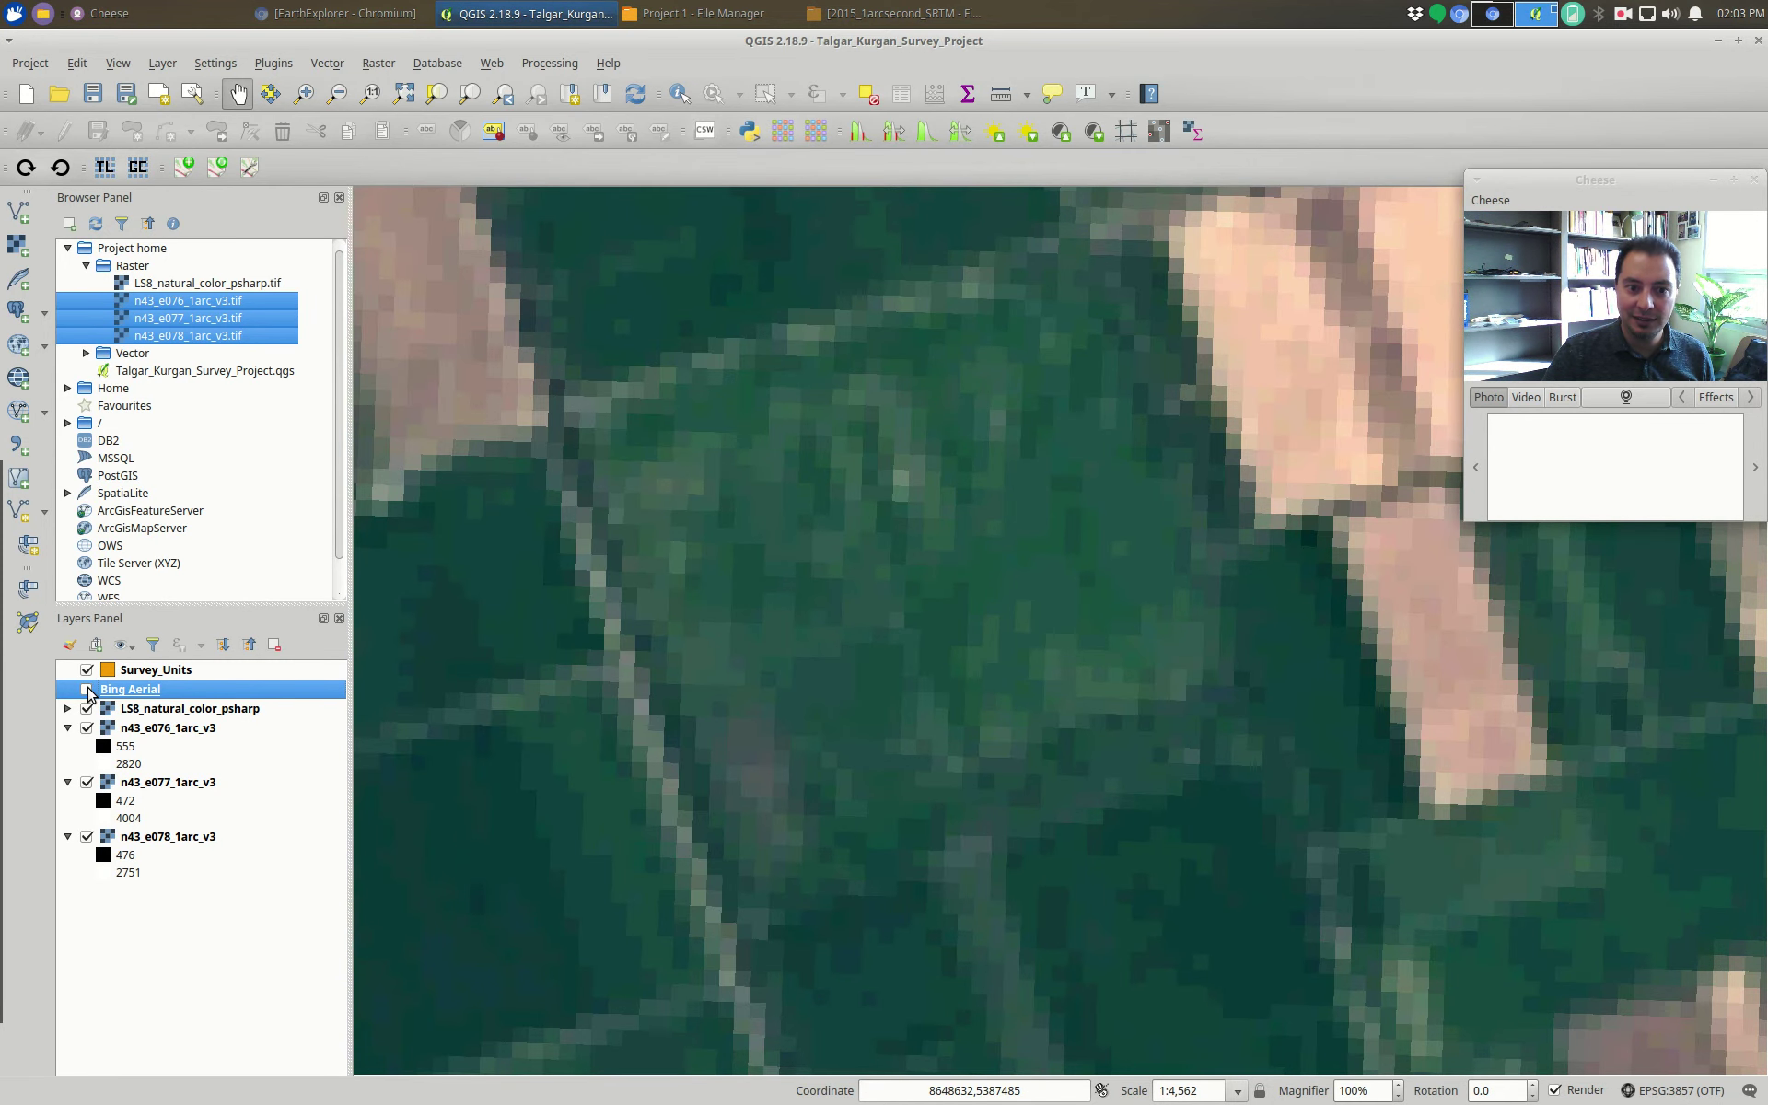
{"action": "left_click", "coordinate": [87, 690]}
{"action": "left_click", "coordinate": [87, 690]}
{"action": "left_click", "coordinate": [87, 690]}
{"action": "left_click", "coordinate": [88, 690]}
{"action": "left_click", "coordinate": [87, 690]}
{"action": "left_click", "coordinate": [88, 689]}
{"action": "left_click", "coordinate": [87, 689]}
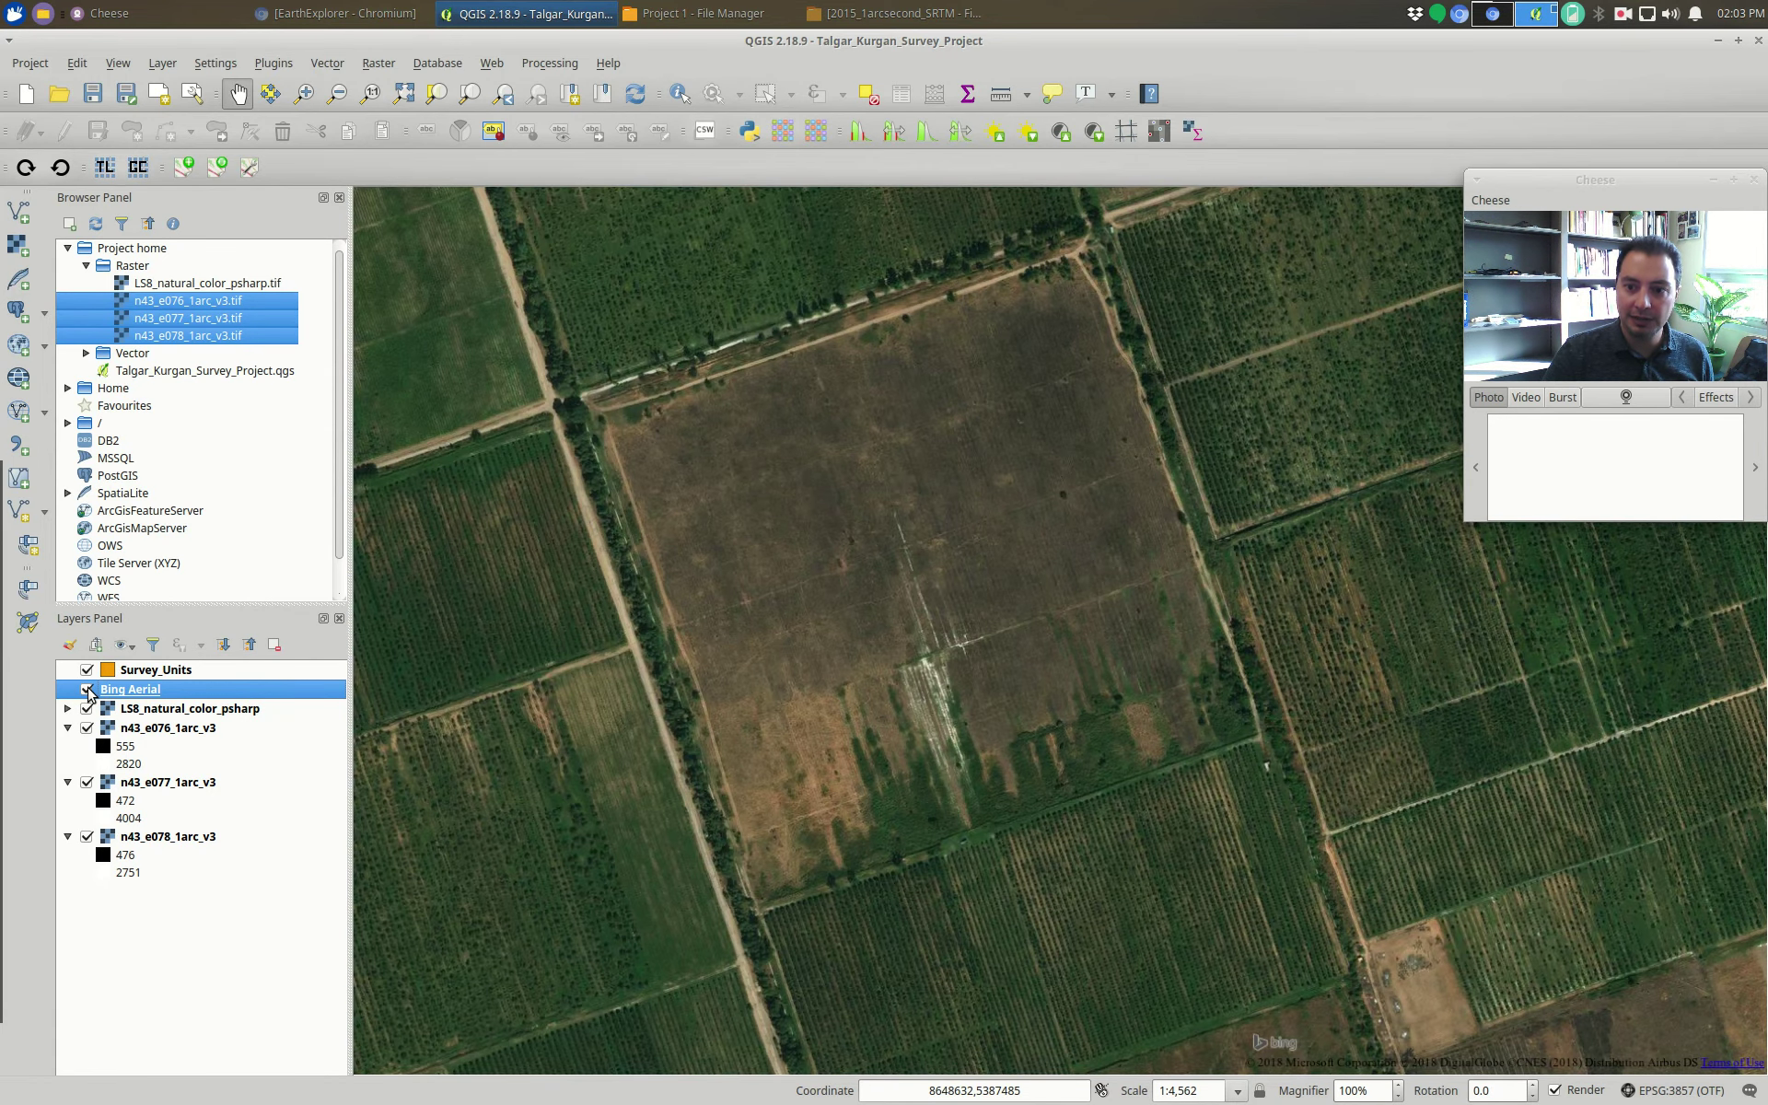
{"action": "left_click", "coordinate": [88, 689]}
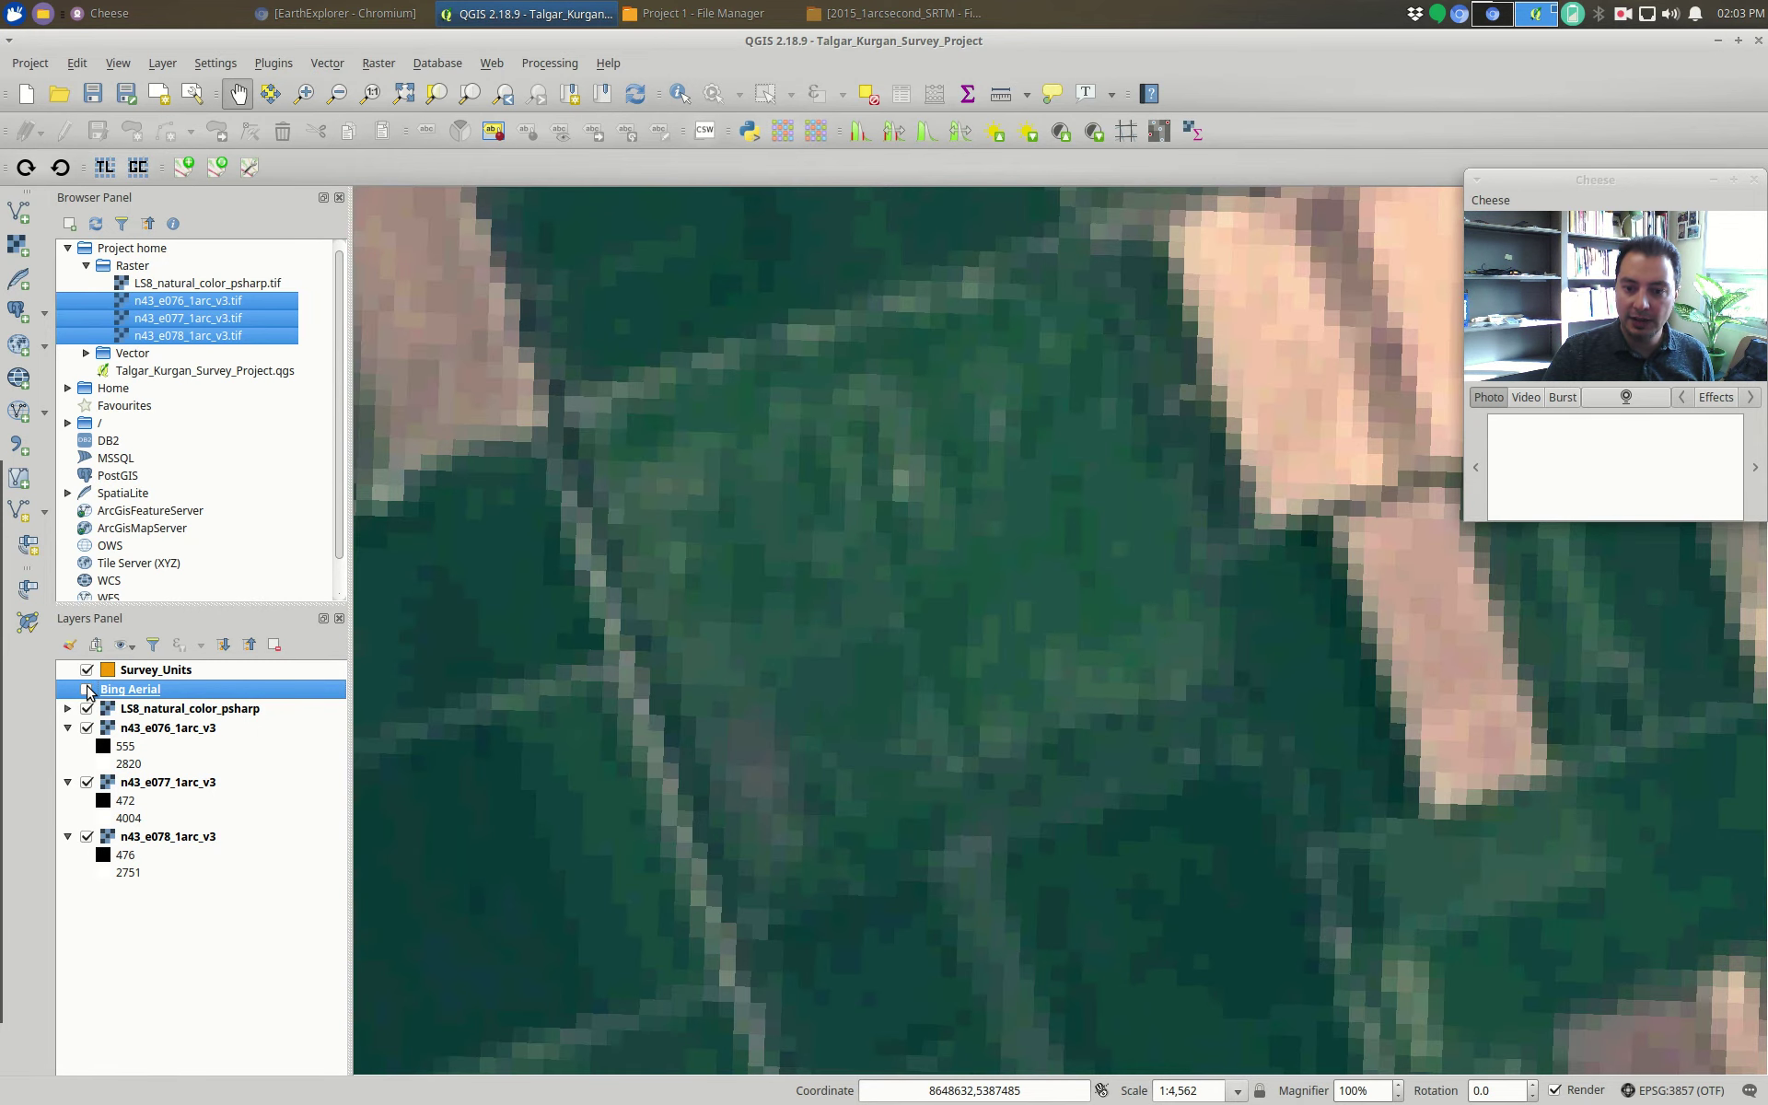
{"action": "left_click", "coordinate": [87, 690]}
- Examine the Bing Aerial imagery at large scales across the bare brown field, its white streaks and the neighbouring orchards
{"action": "scroll", "coordinate": [864, 503], "scroll_direction": "up", "scroll_amount": 1}
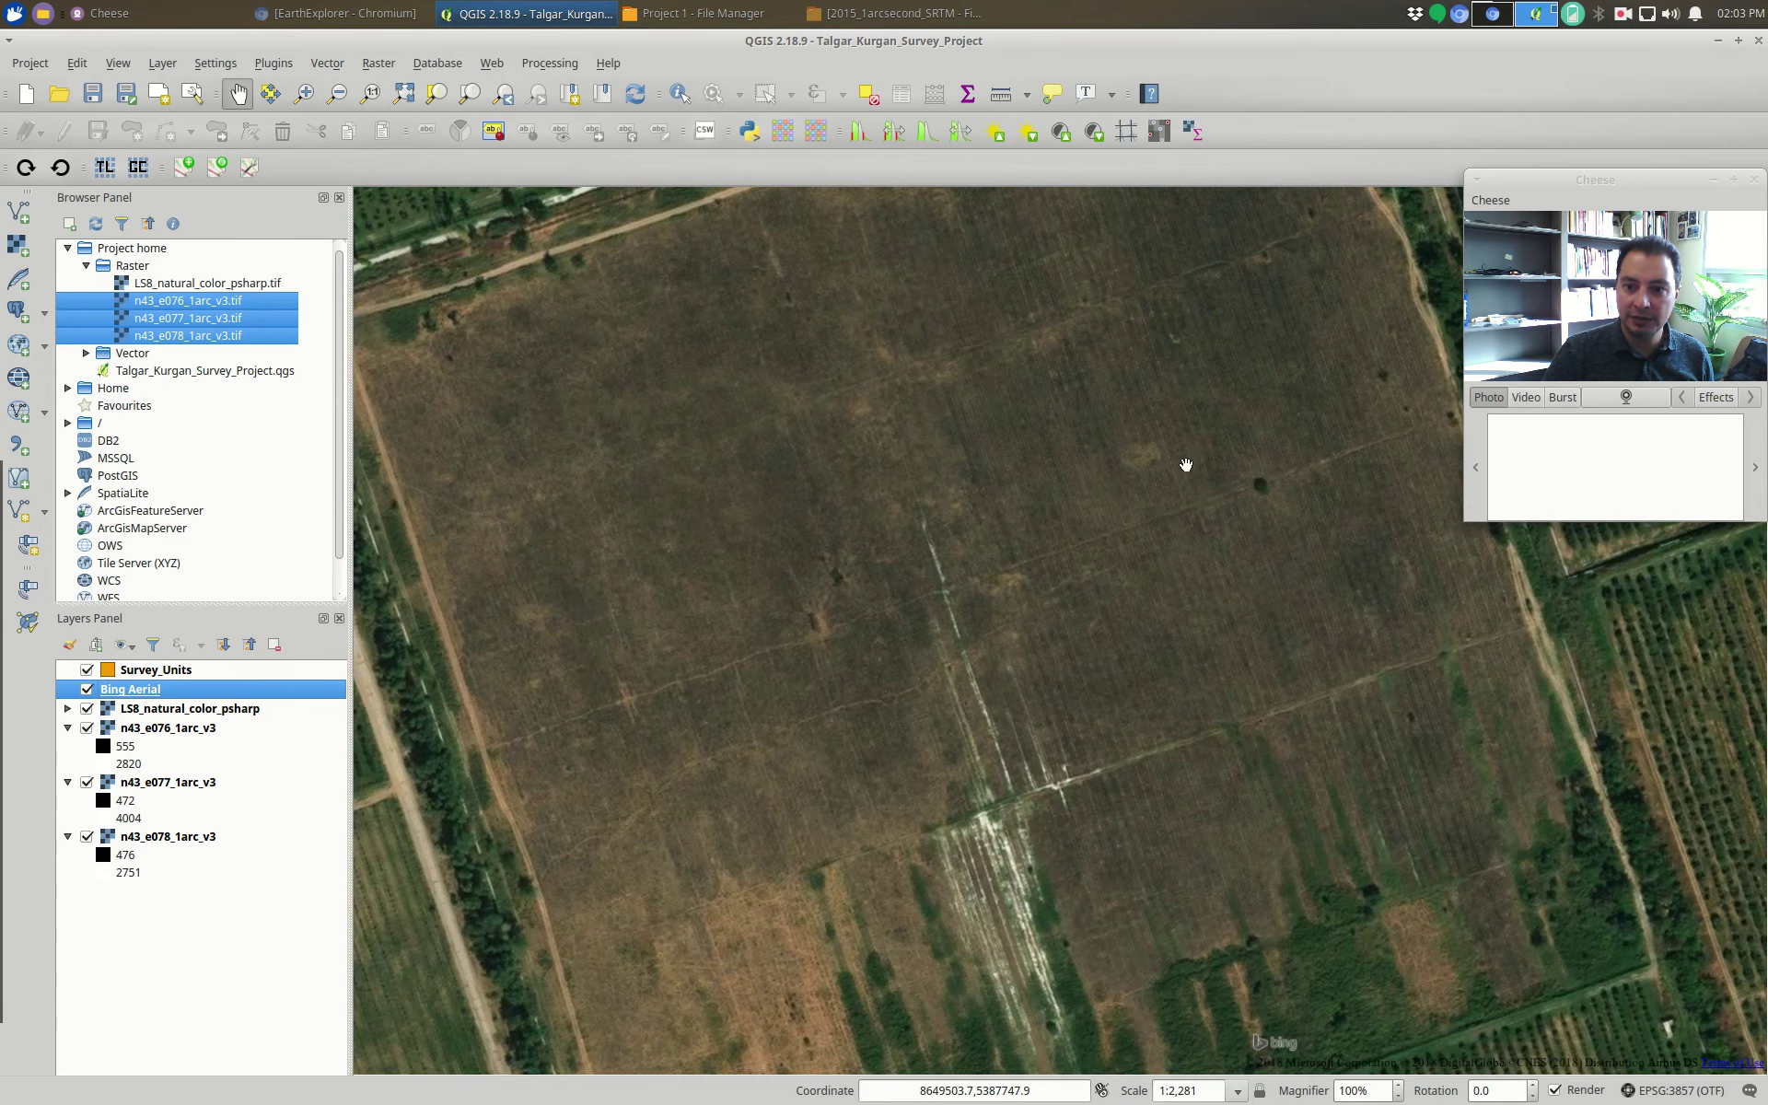
{"action": "scroll", "coordinate": [1197, 460], "scroll_direction": "up", "scroll_amount": 1}
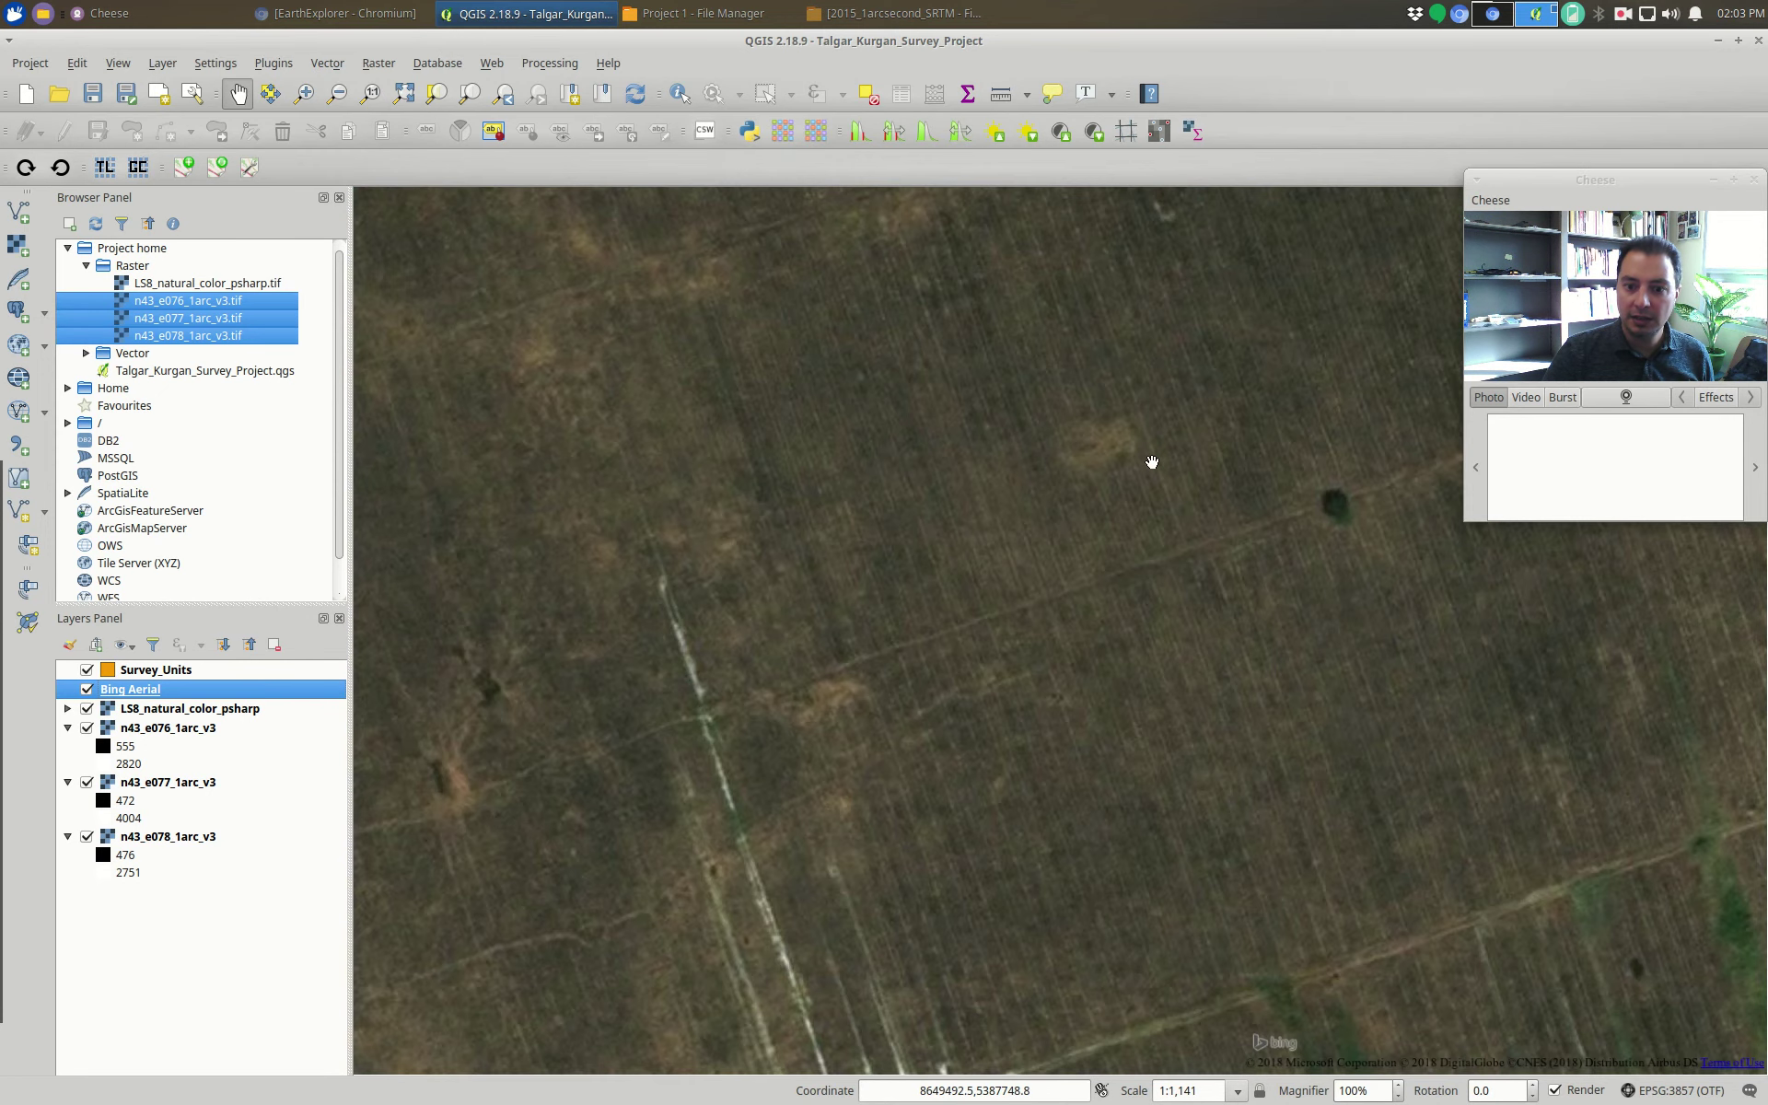
{"action": "scroll", "coordinate": [1152, 462], "scroll_direction": "up", "scroll_amount": 1}
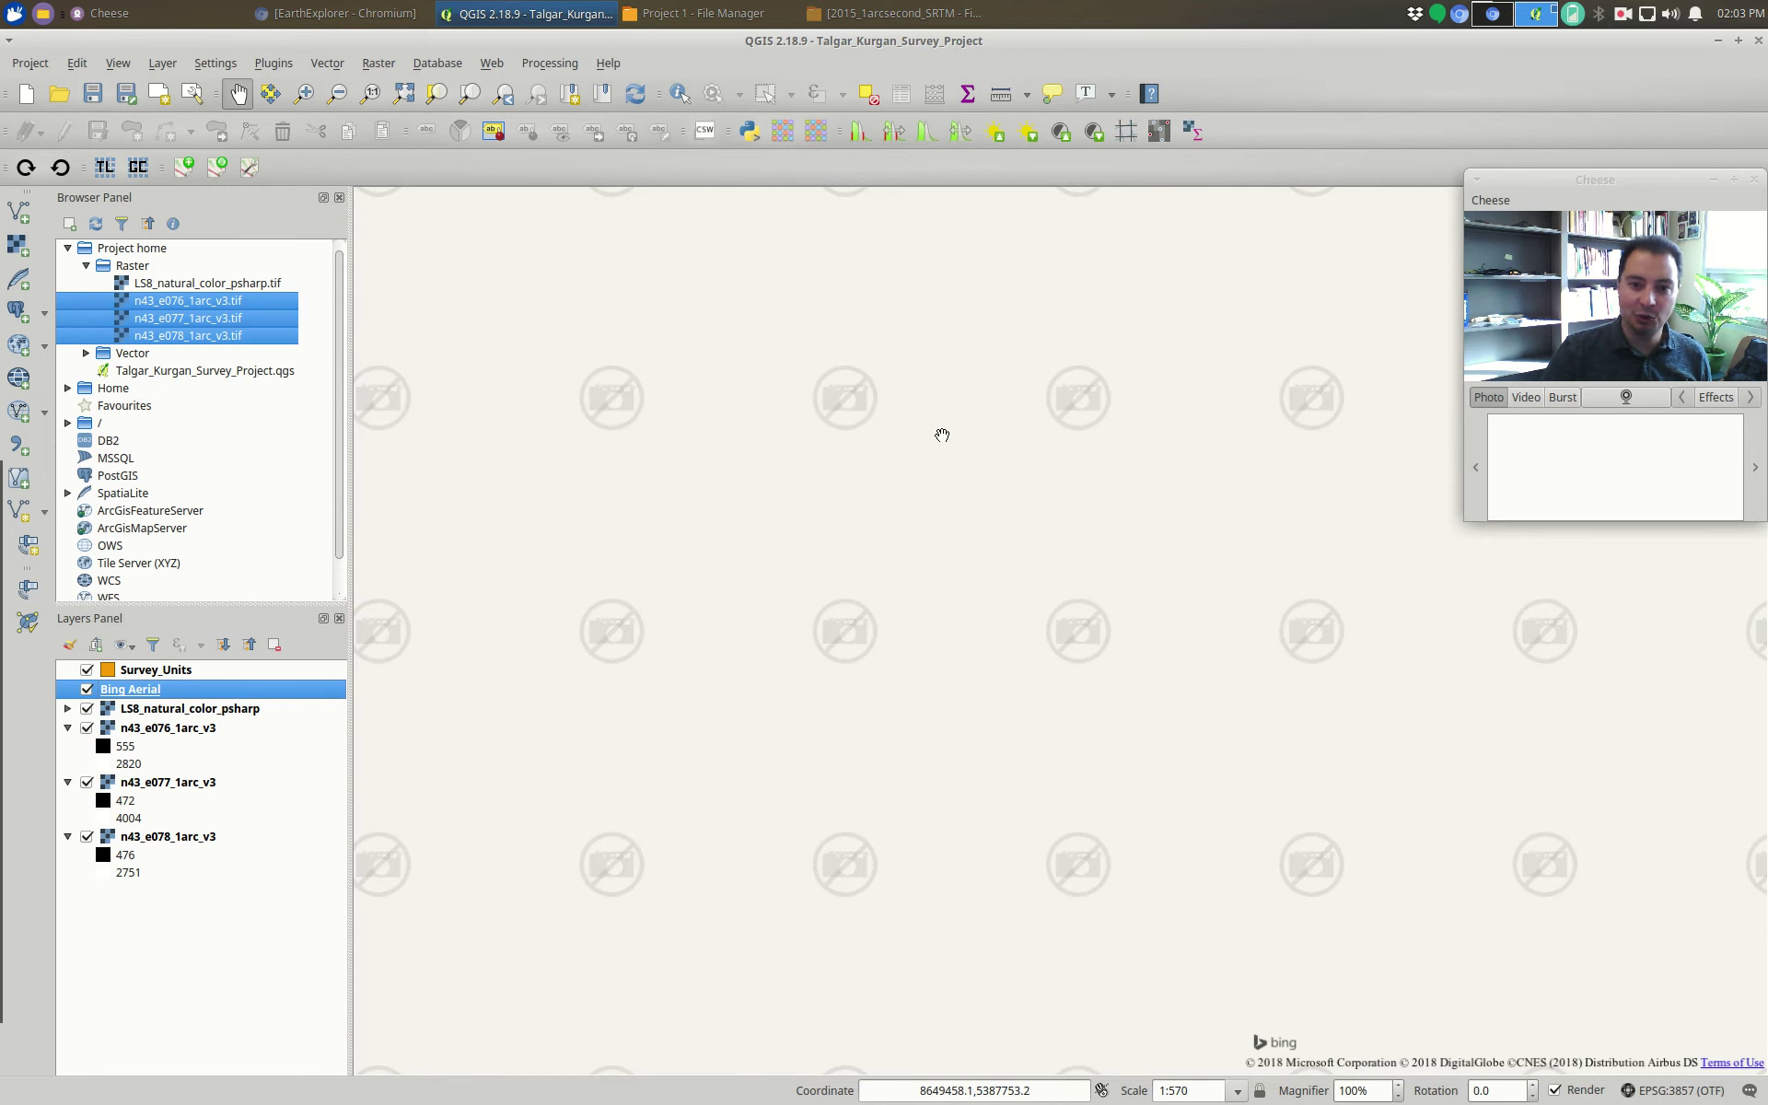
{"action": "scroll", "coordinate": [1093, 433], "scroll_direction": "down", "scroll_amount": 1}
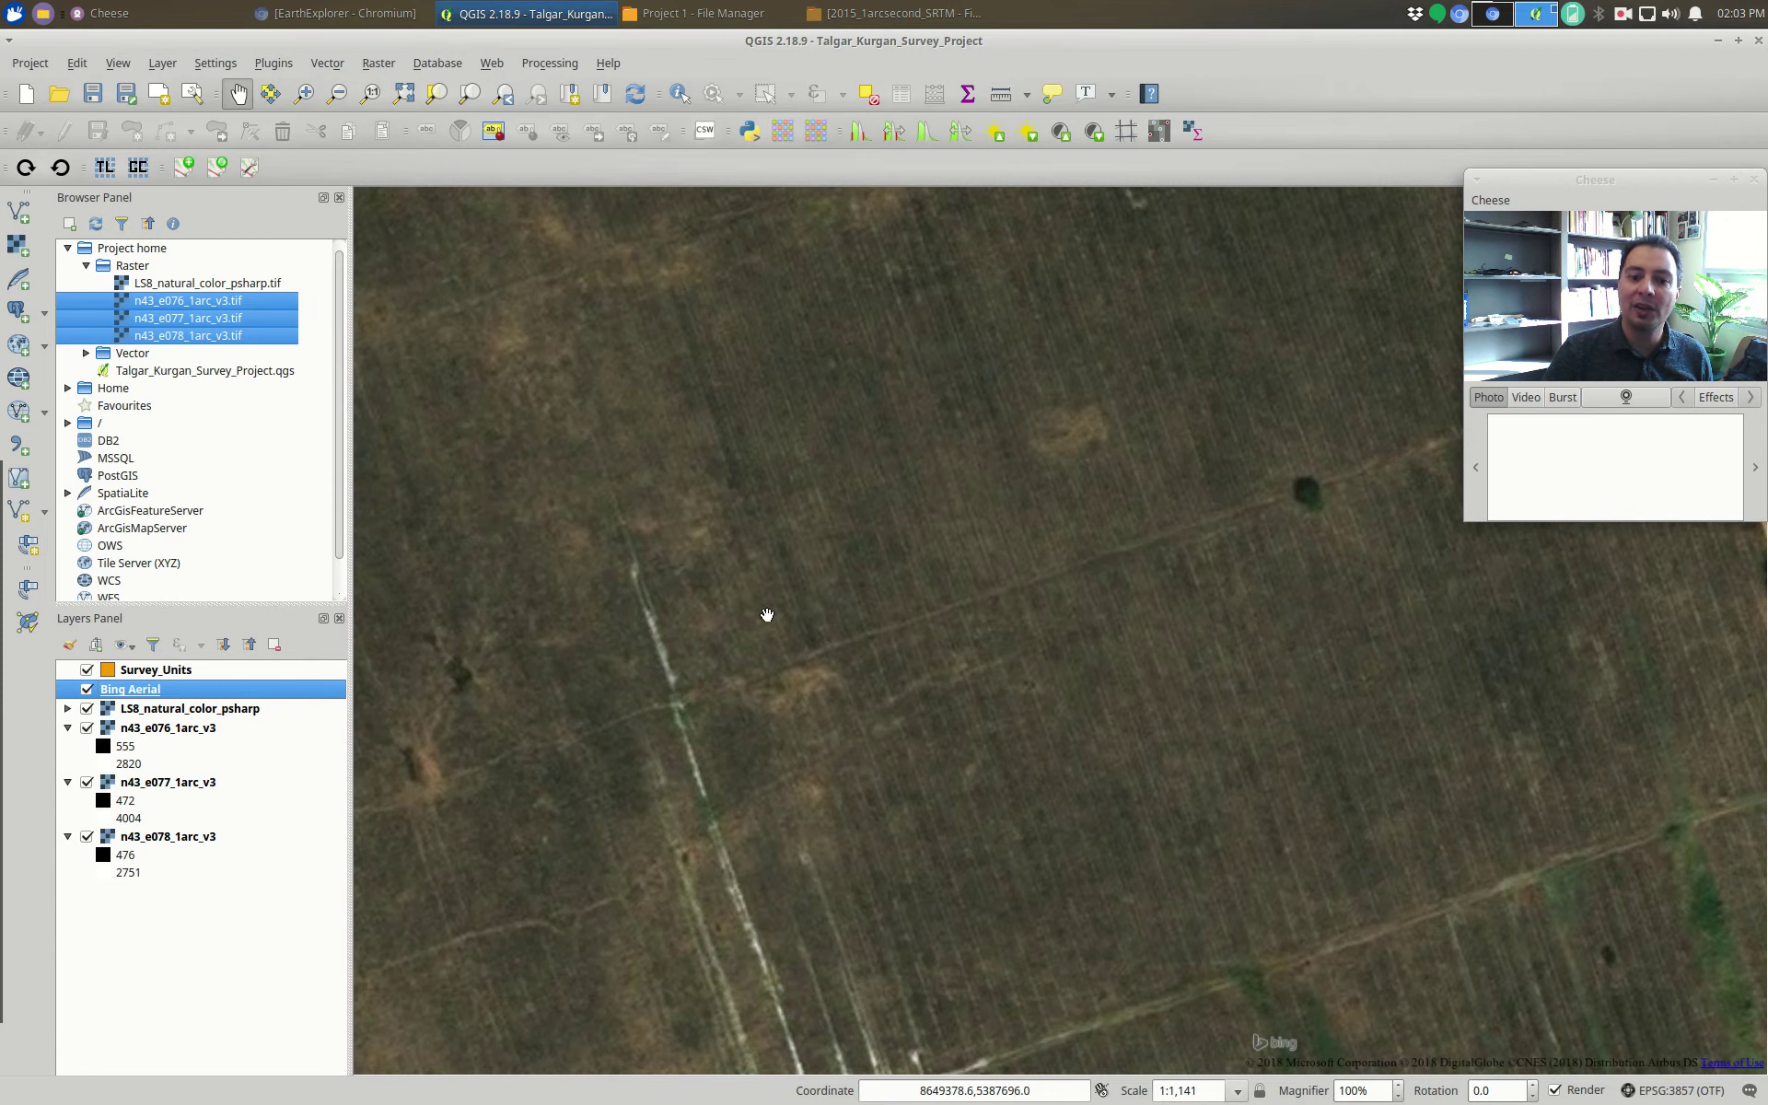
{"action": "left_click_drag", "start_coordinate": [1107, 429], "coordinate": [989, 617]}
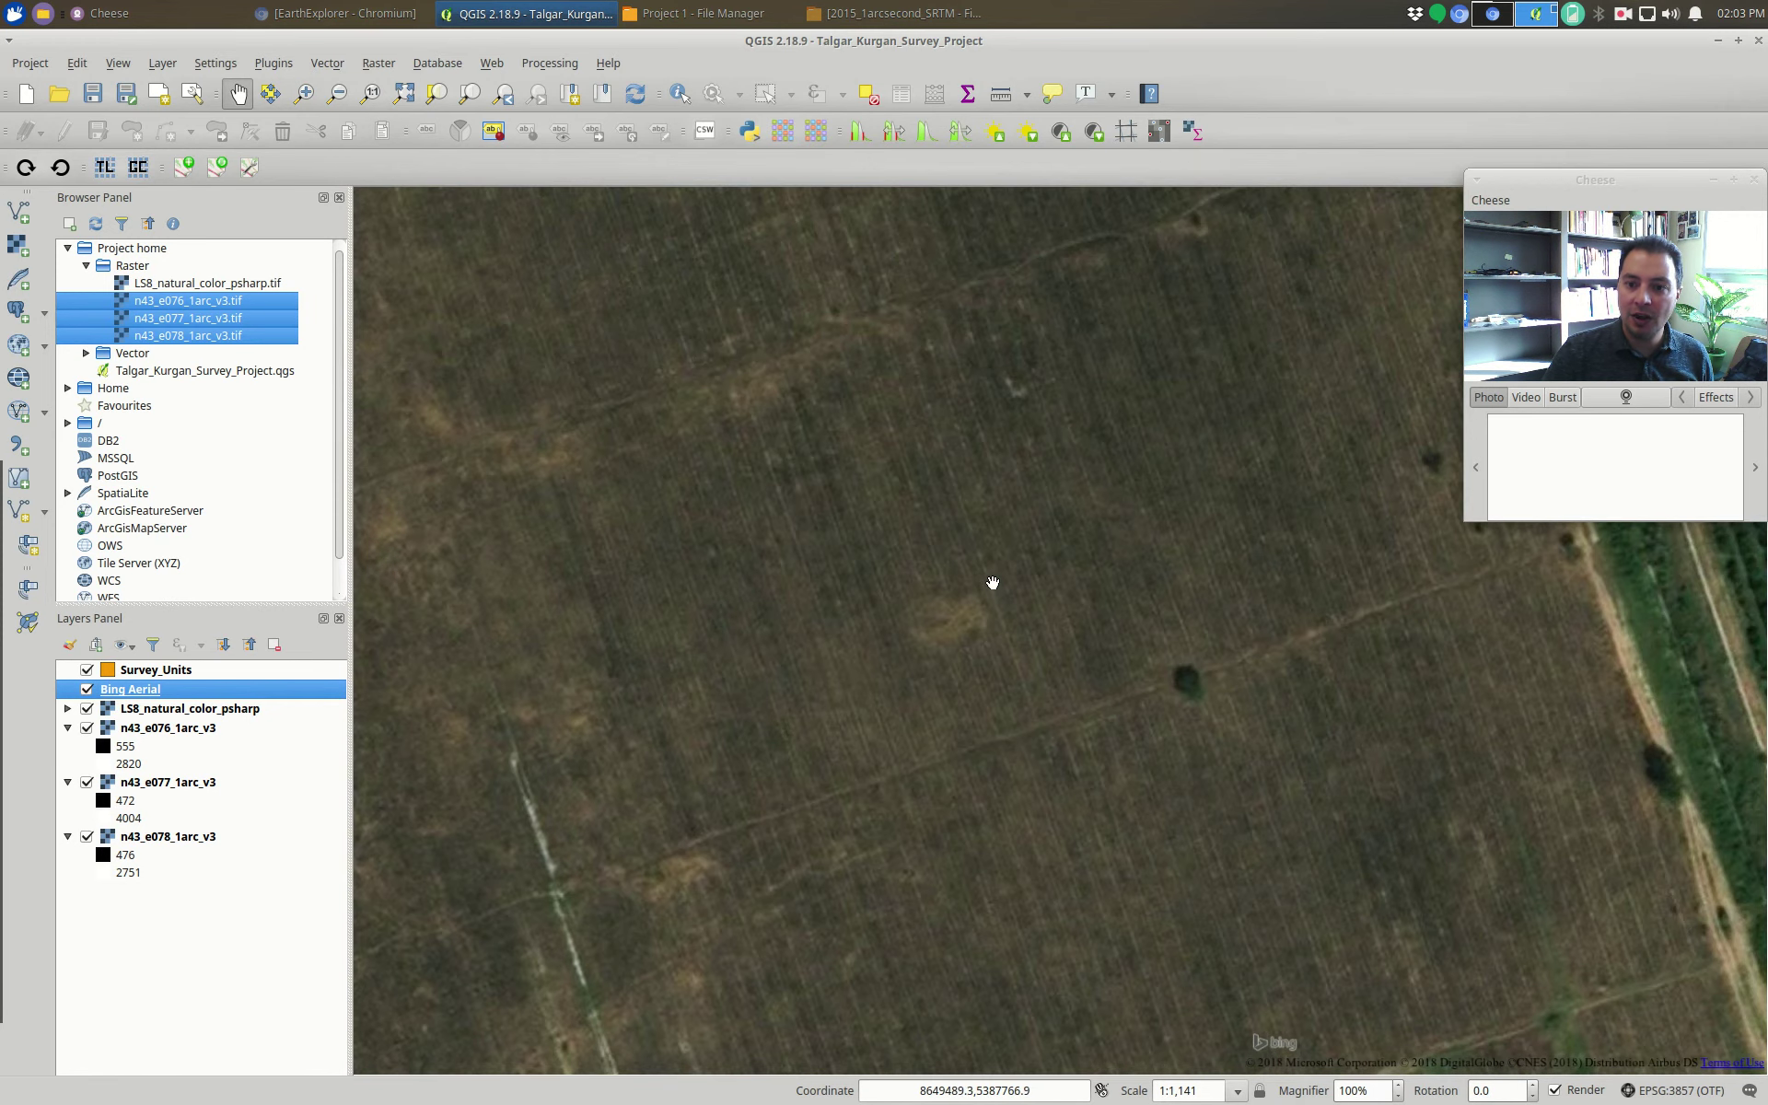
{"action": "left_click_drag", "start_coordinate": [1048, 409], "coordinate": [1037, 489]}
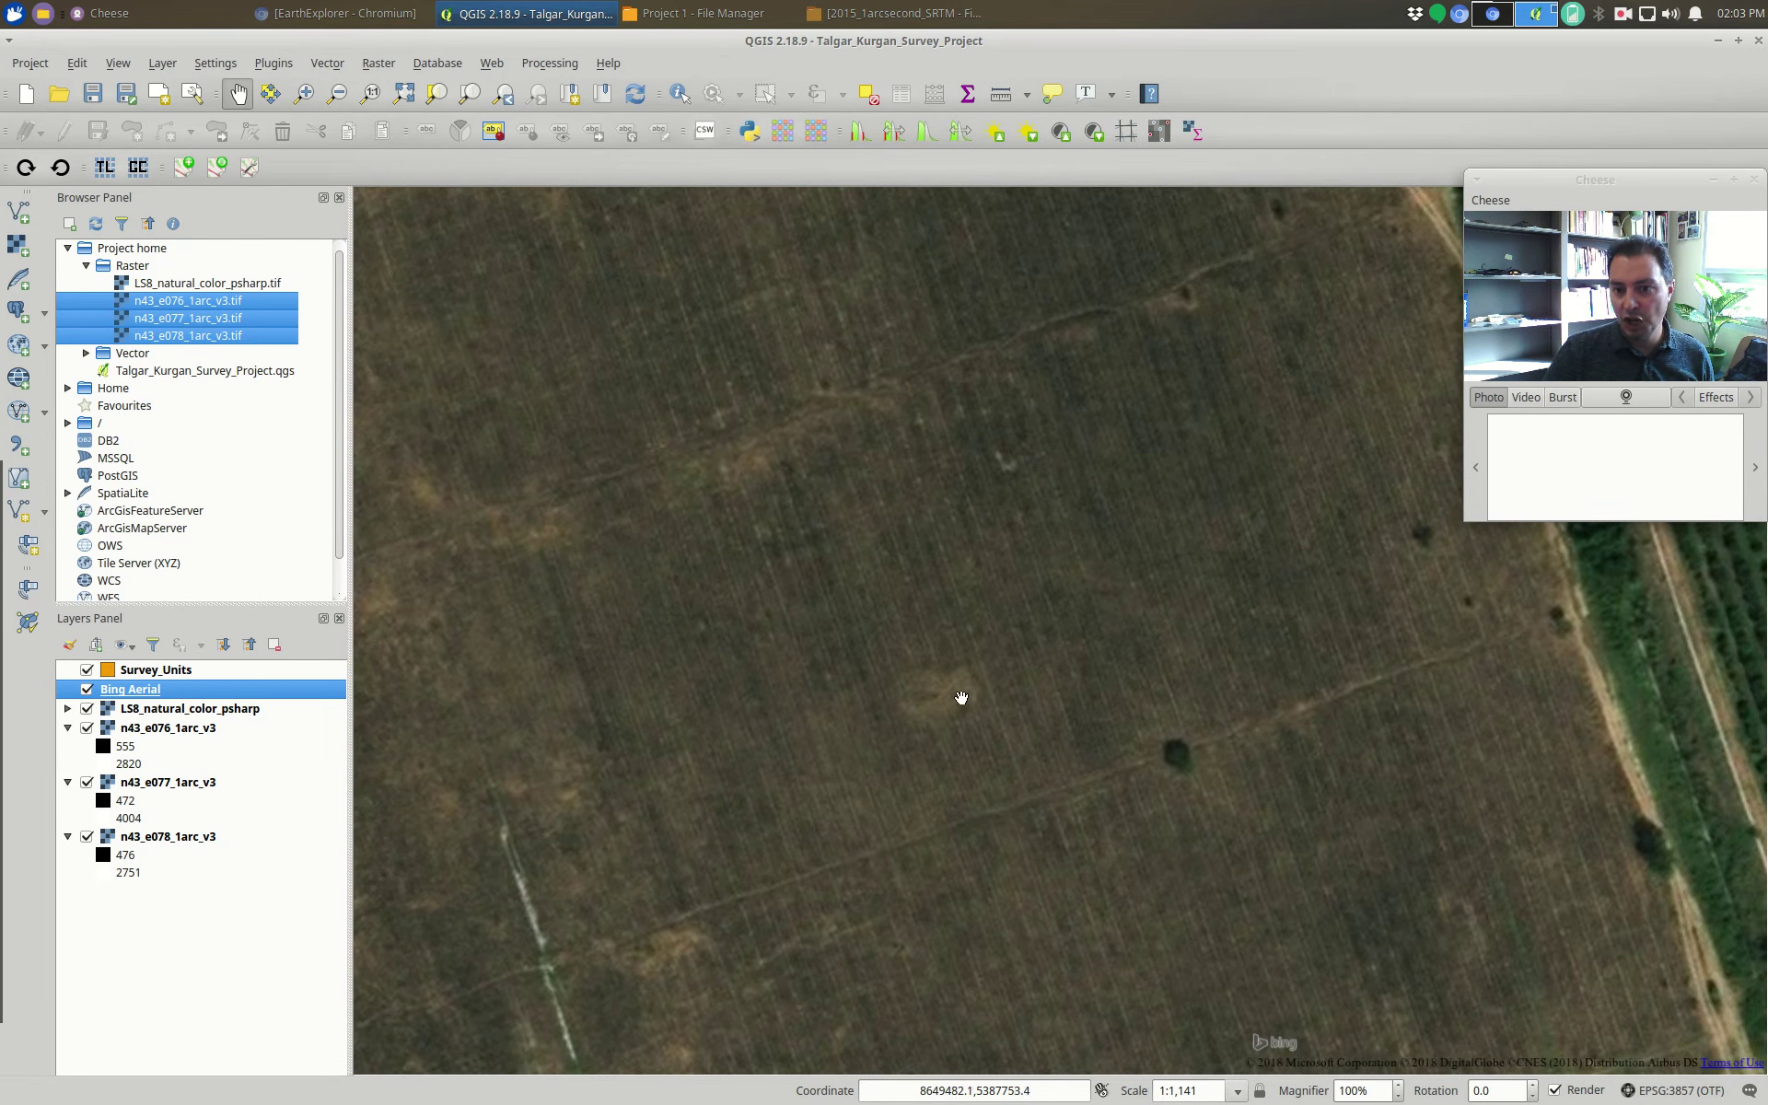
{"action": "left_click_drag", "start_coordinate": [691, 522], "coordinate": [1034, 378]}
{"action": "left_click_drag", "start_coordinate": [848, 663], "coordinate": [1035, 525]}
{"action": "left_click_drag", "start_coordinate": [885, 717], "coordinate": [991, 561]}
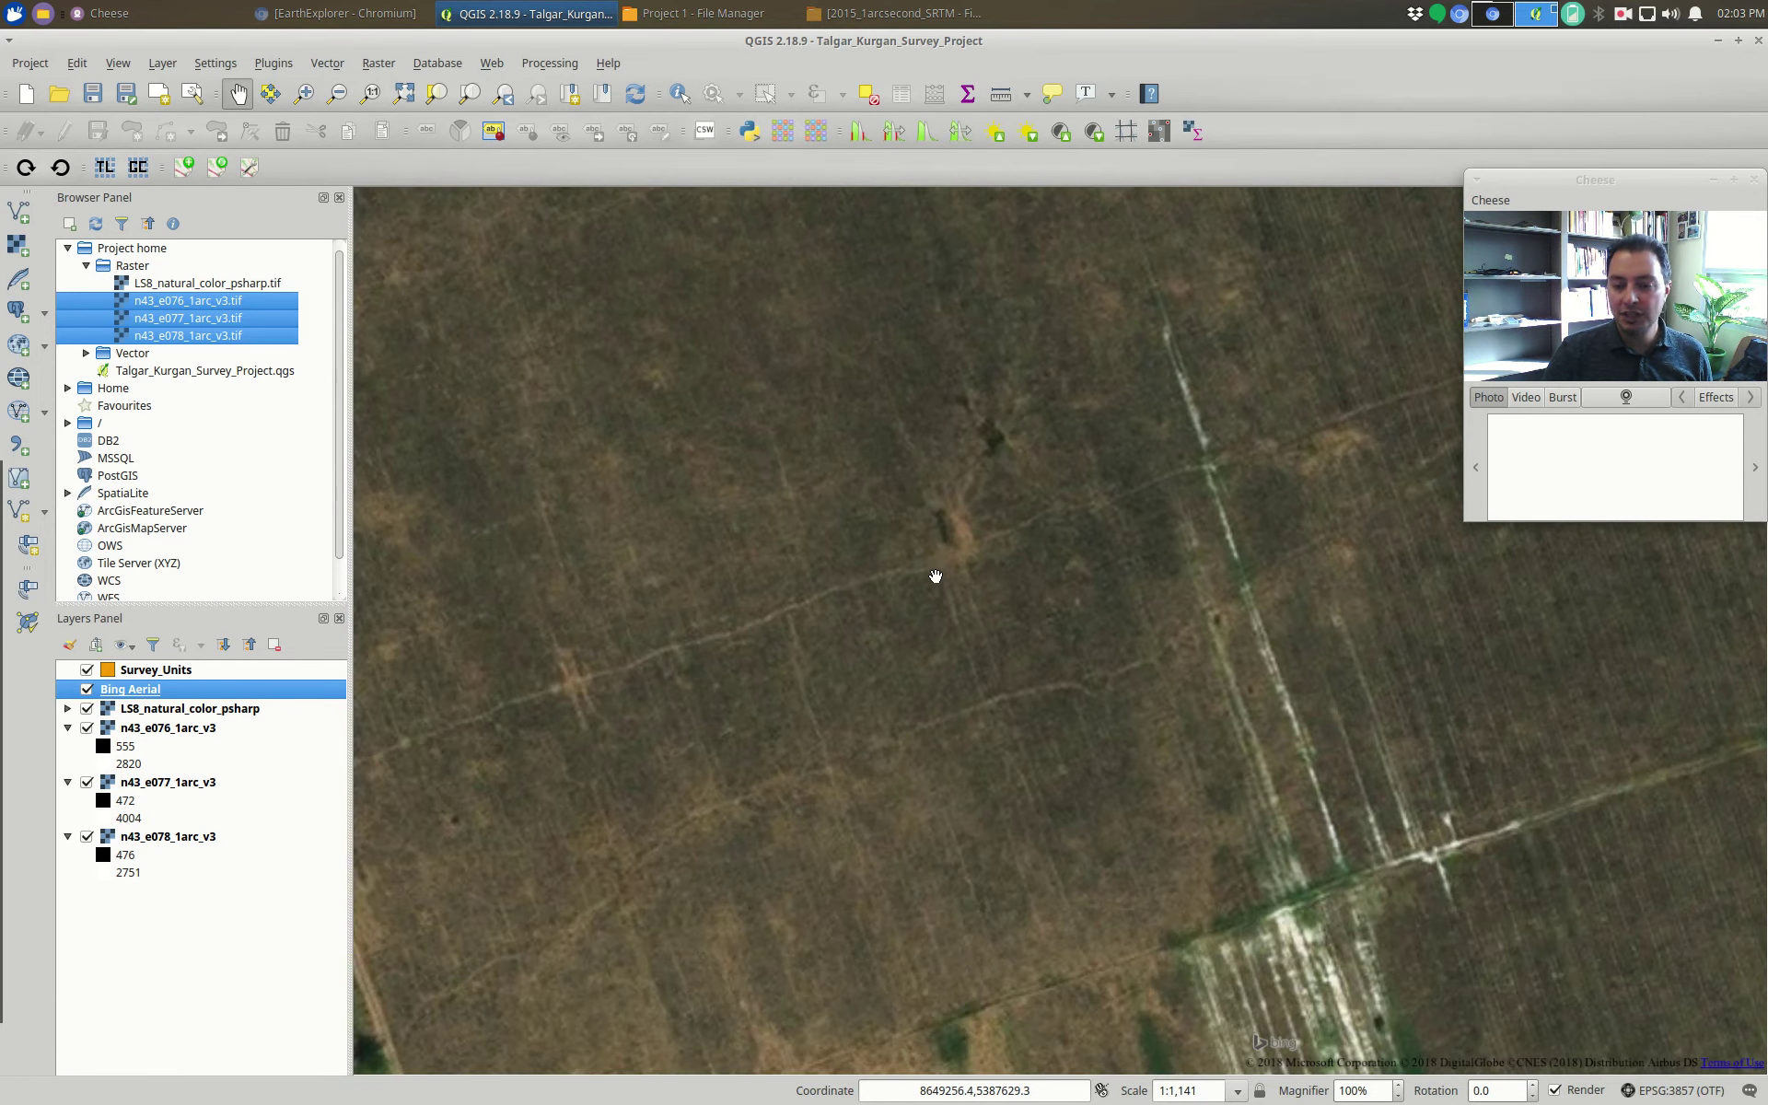
{"action": "left_click_drag", "start_coordinate": [973, 709], "coordinate": [892, 485]}
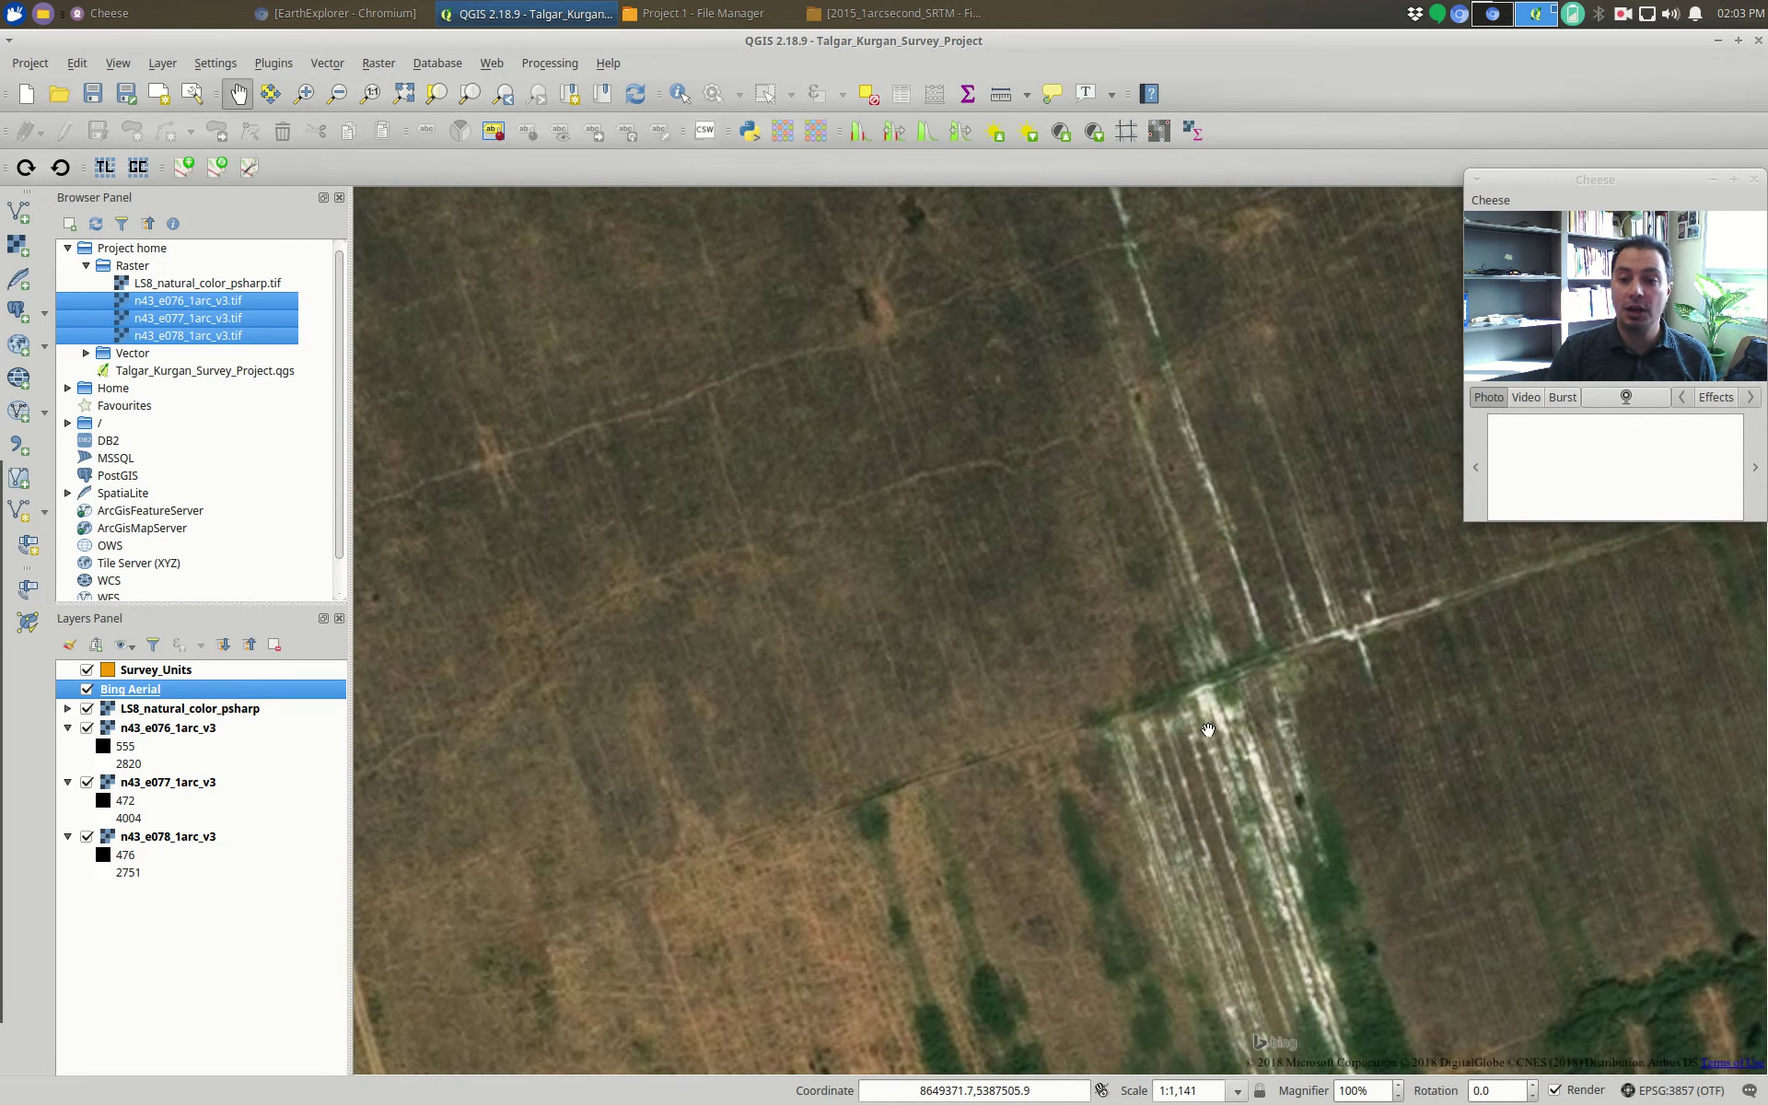
{"action": "left_click_drag", "start_coordinate": [1207, 729], "coordinate": [796, 704]}
{"action": "left_click_drag", "start_coordinate": [1210, 738], "coordinate": [727, 675]}
{"action": "left_click_drag", "start_coordinate": [1031, 709], "coordinate": [676, 442]}
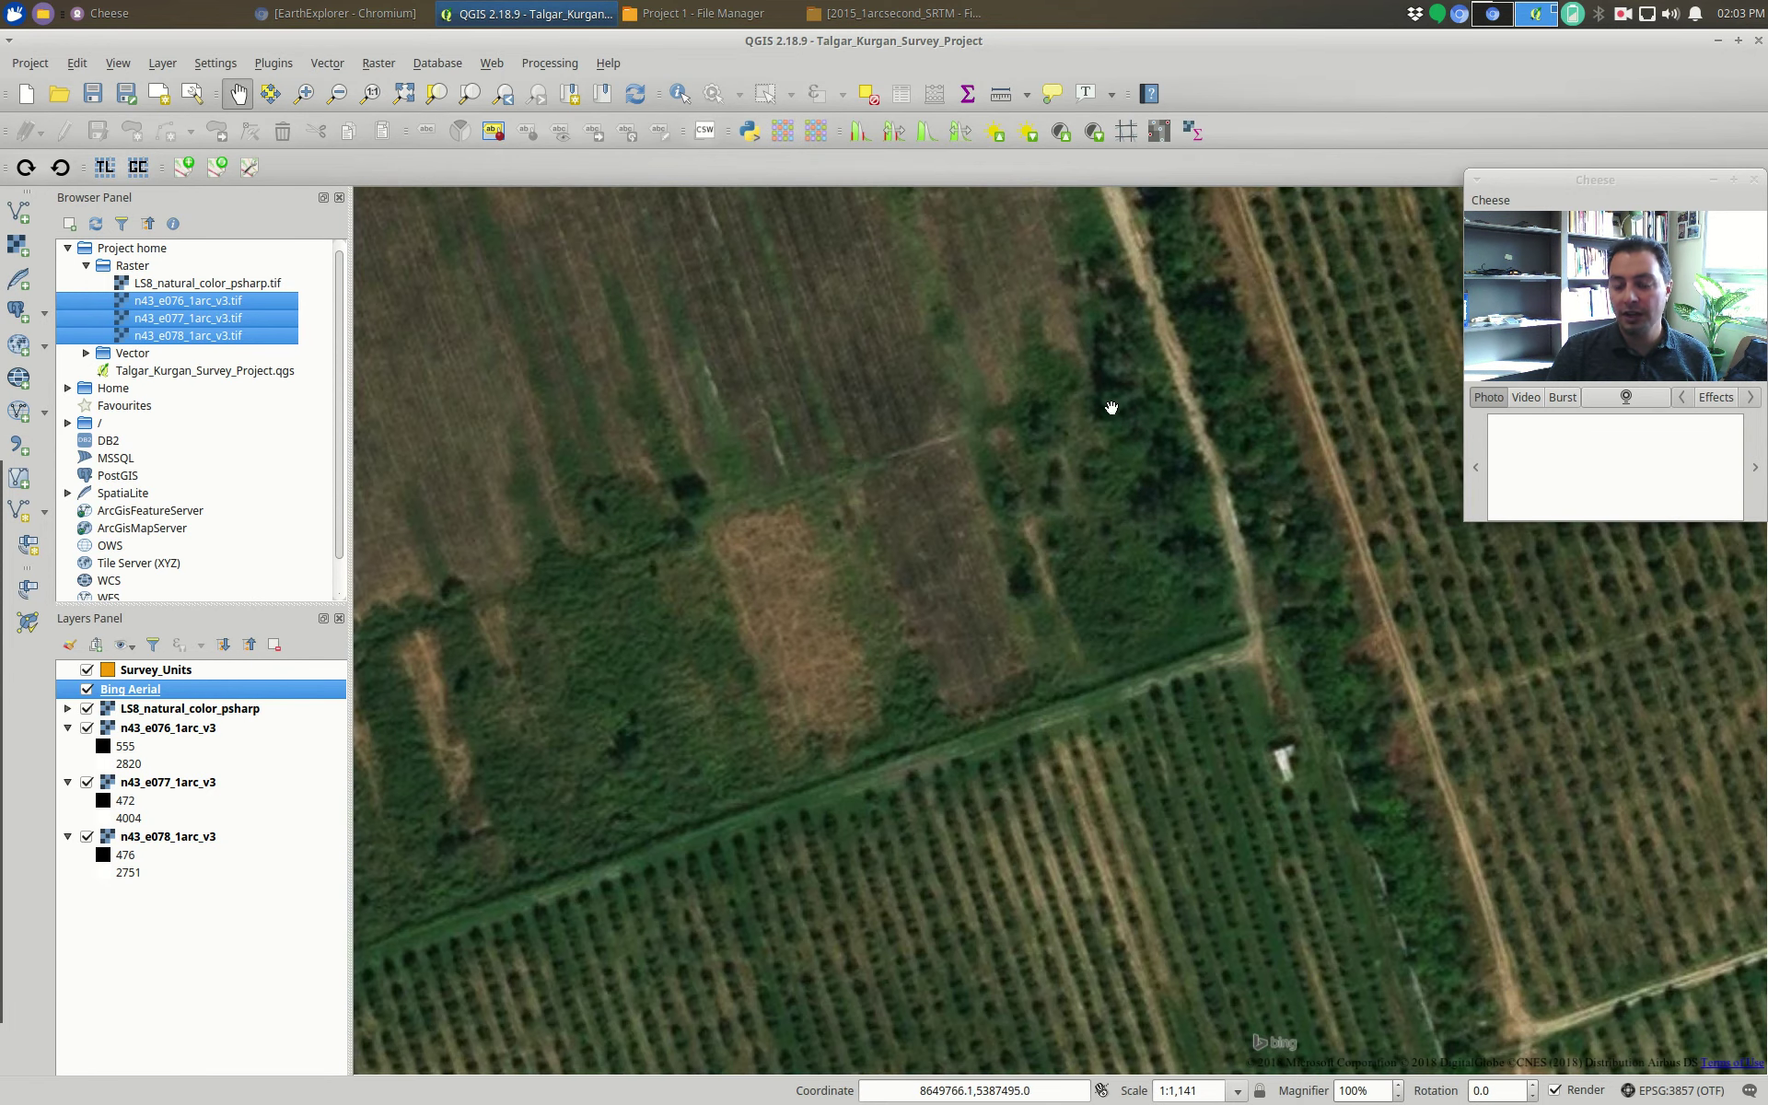
- View the large survey unit polygon at the mountain foot against the Bing Aerial imagery at 1:36,496 scale
{"action": "scroll", "coordinate": [1059, 433], "scroll_direction": "down", "scroll_amount": 3}
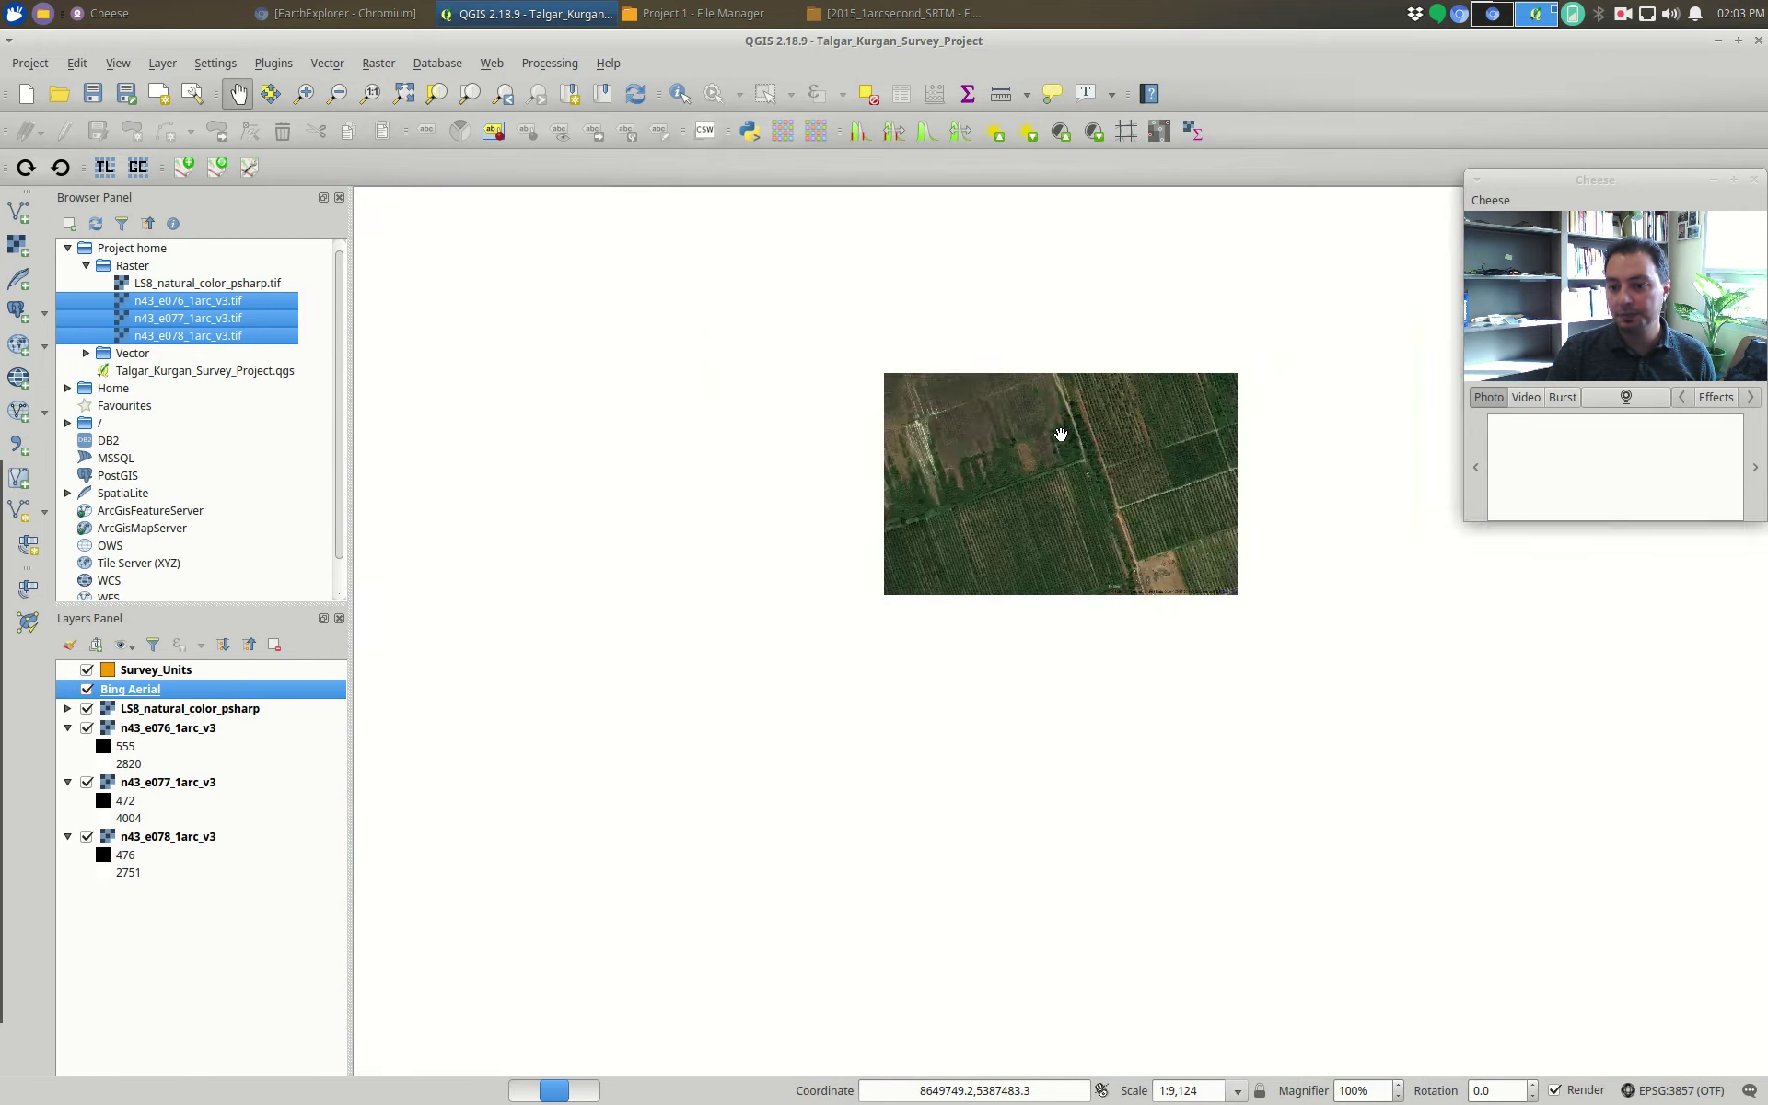
{"action": "scroll", "coordinate": [1072, 469], "scroll_direction": "down", "scroll_amount": 2}
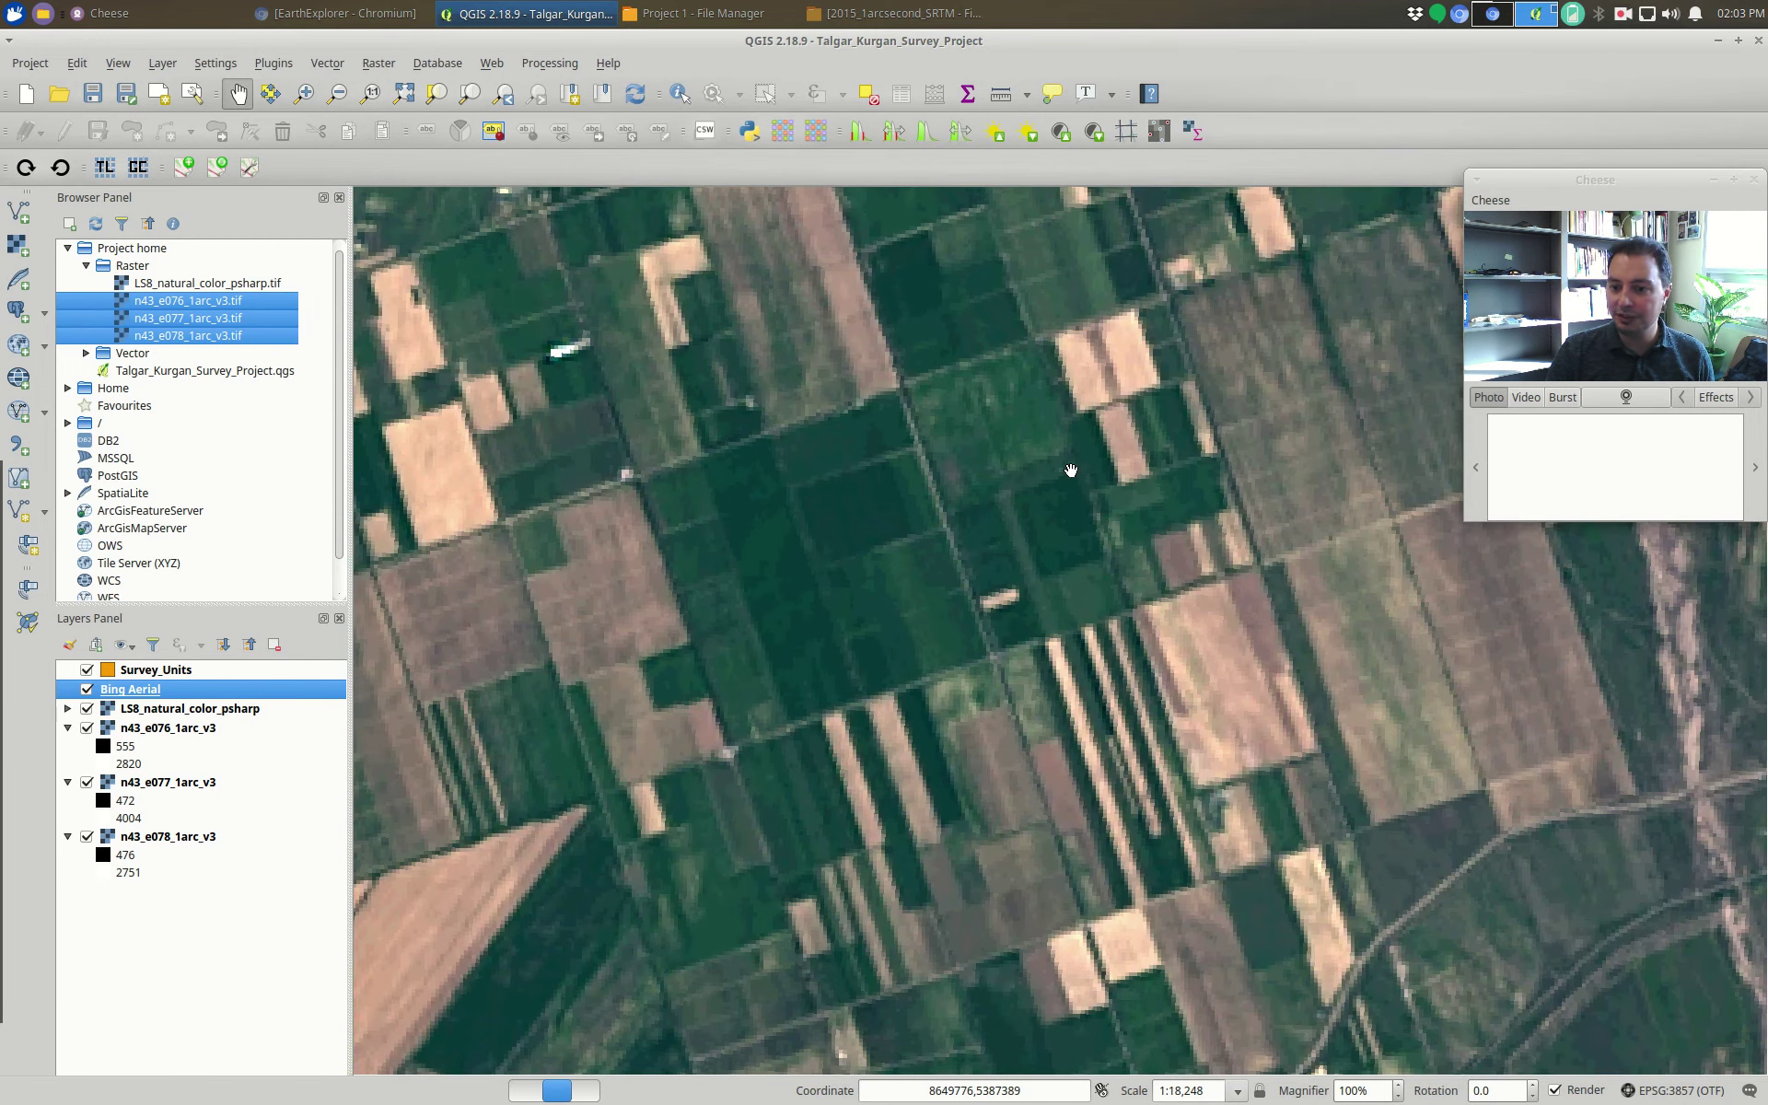
{"action": "scroll", "coordinate": [1141, 520], "scroll_direction": "down", "scroll_amount": 1}
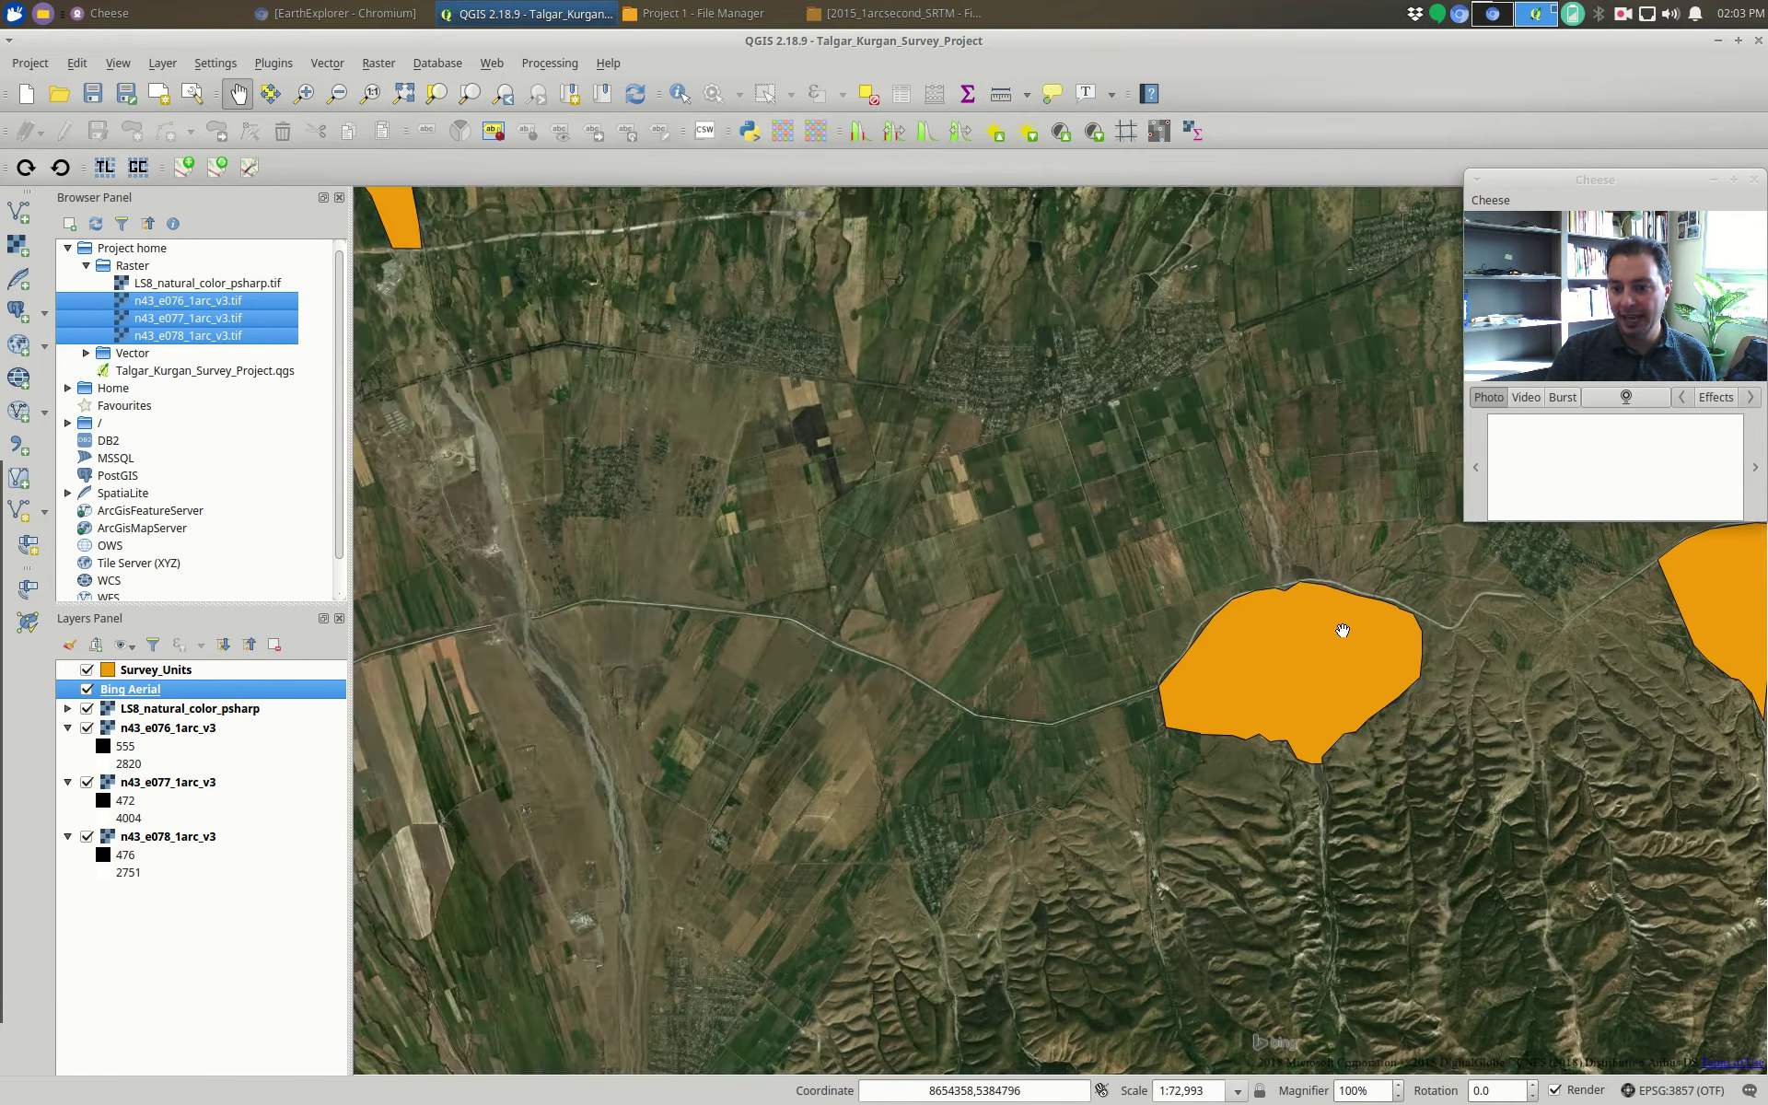
{"action": "left_click_drag", "start_coordinate": [1342, 626], "coordinate": [976, 541]}
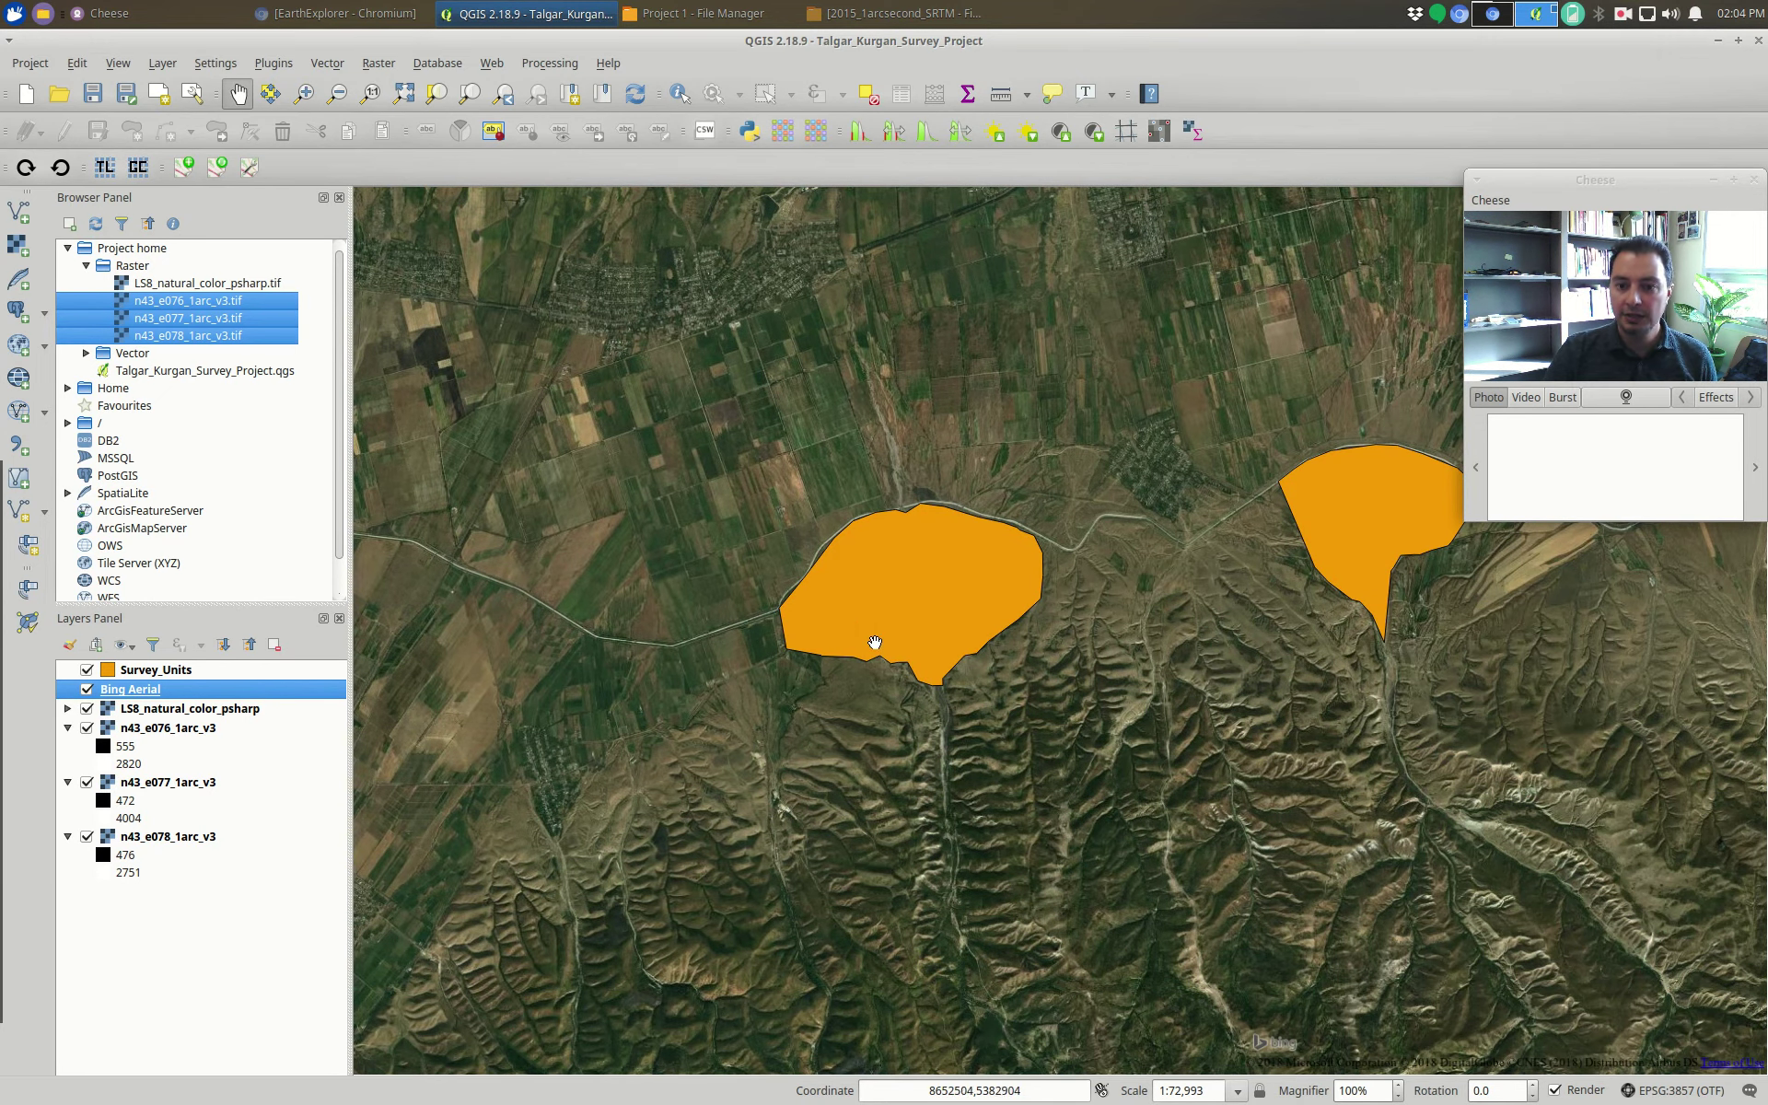
{"action": "scroll", "coordinate": [903, 596], "scroll_direction": "up", "scroll_amount": 1}
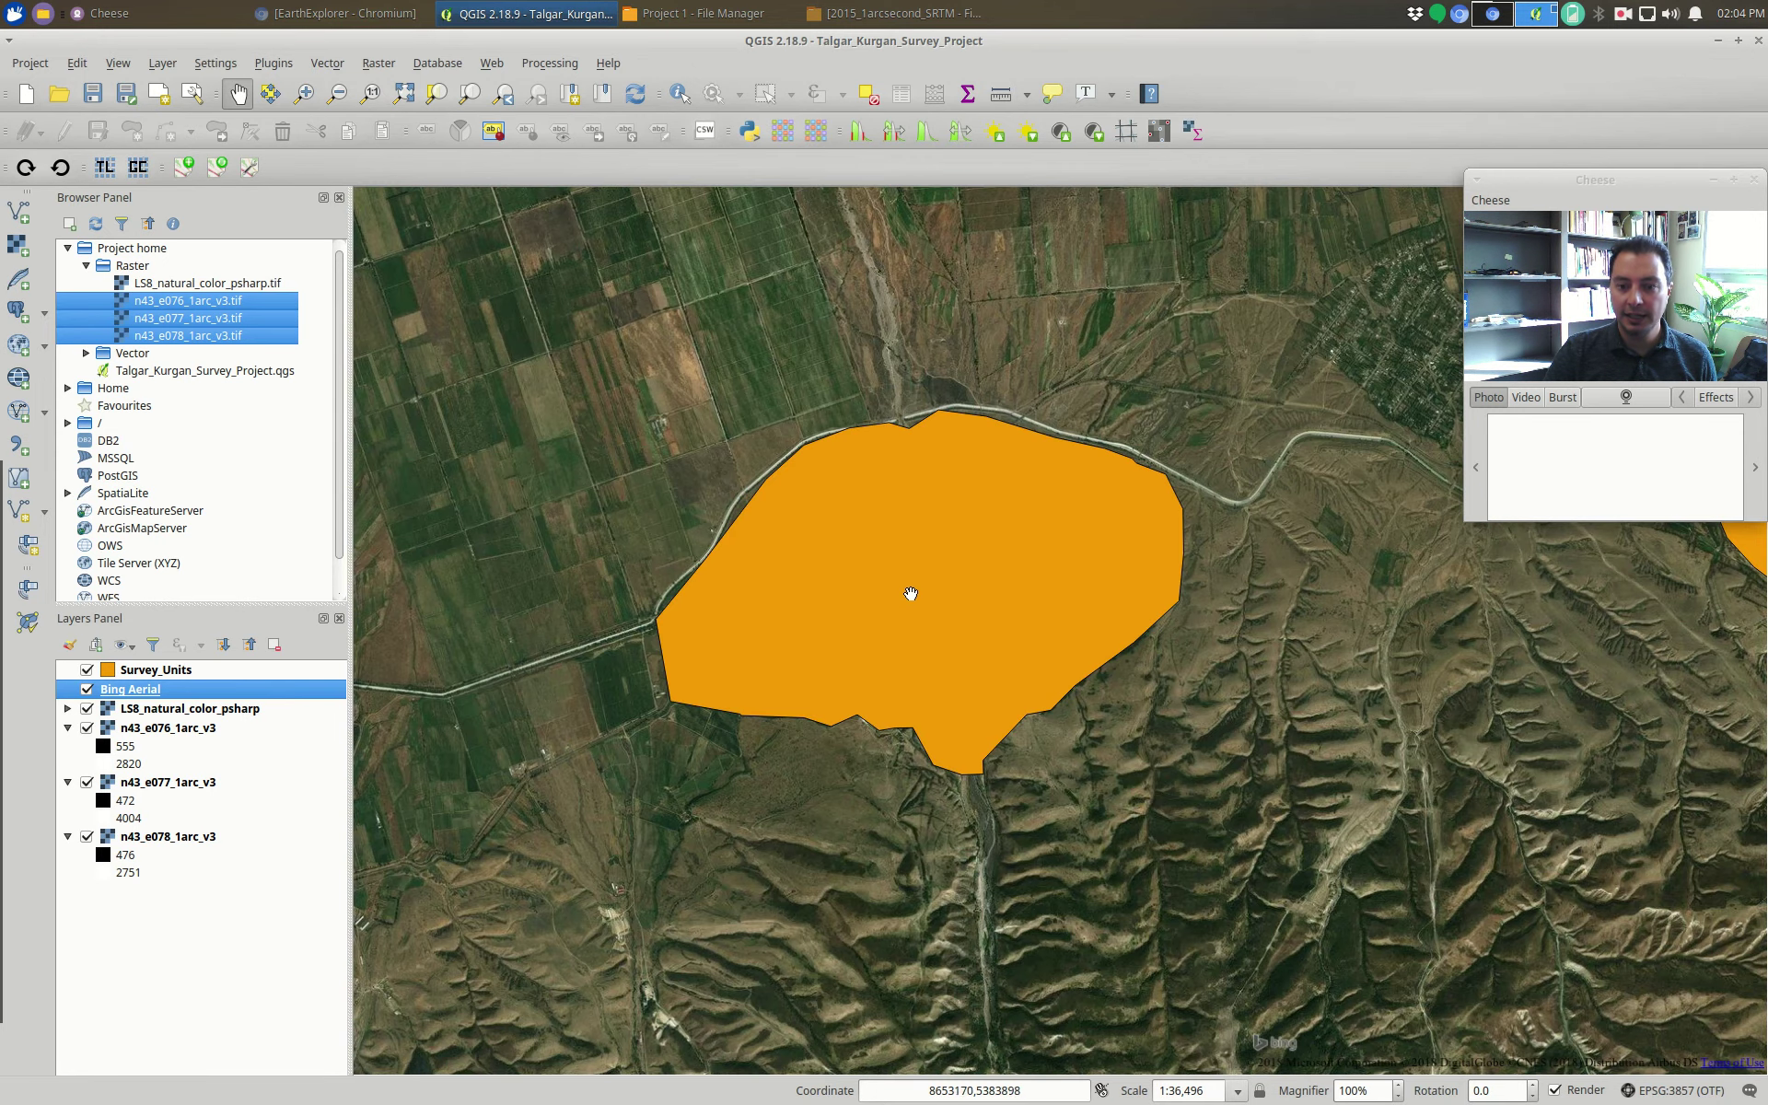
{"action": "left_click_drag", "start_coordinate": [957, 575], "coordinate": [1017, 578]}
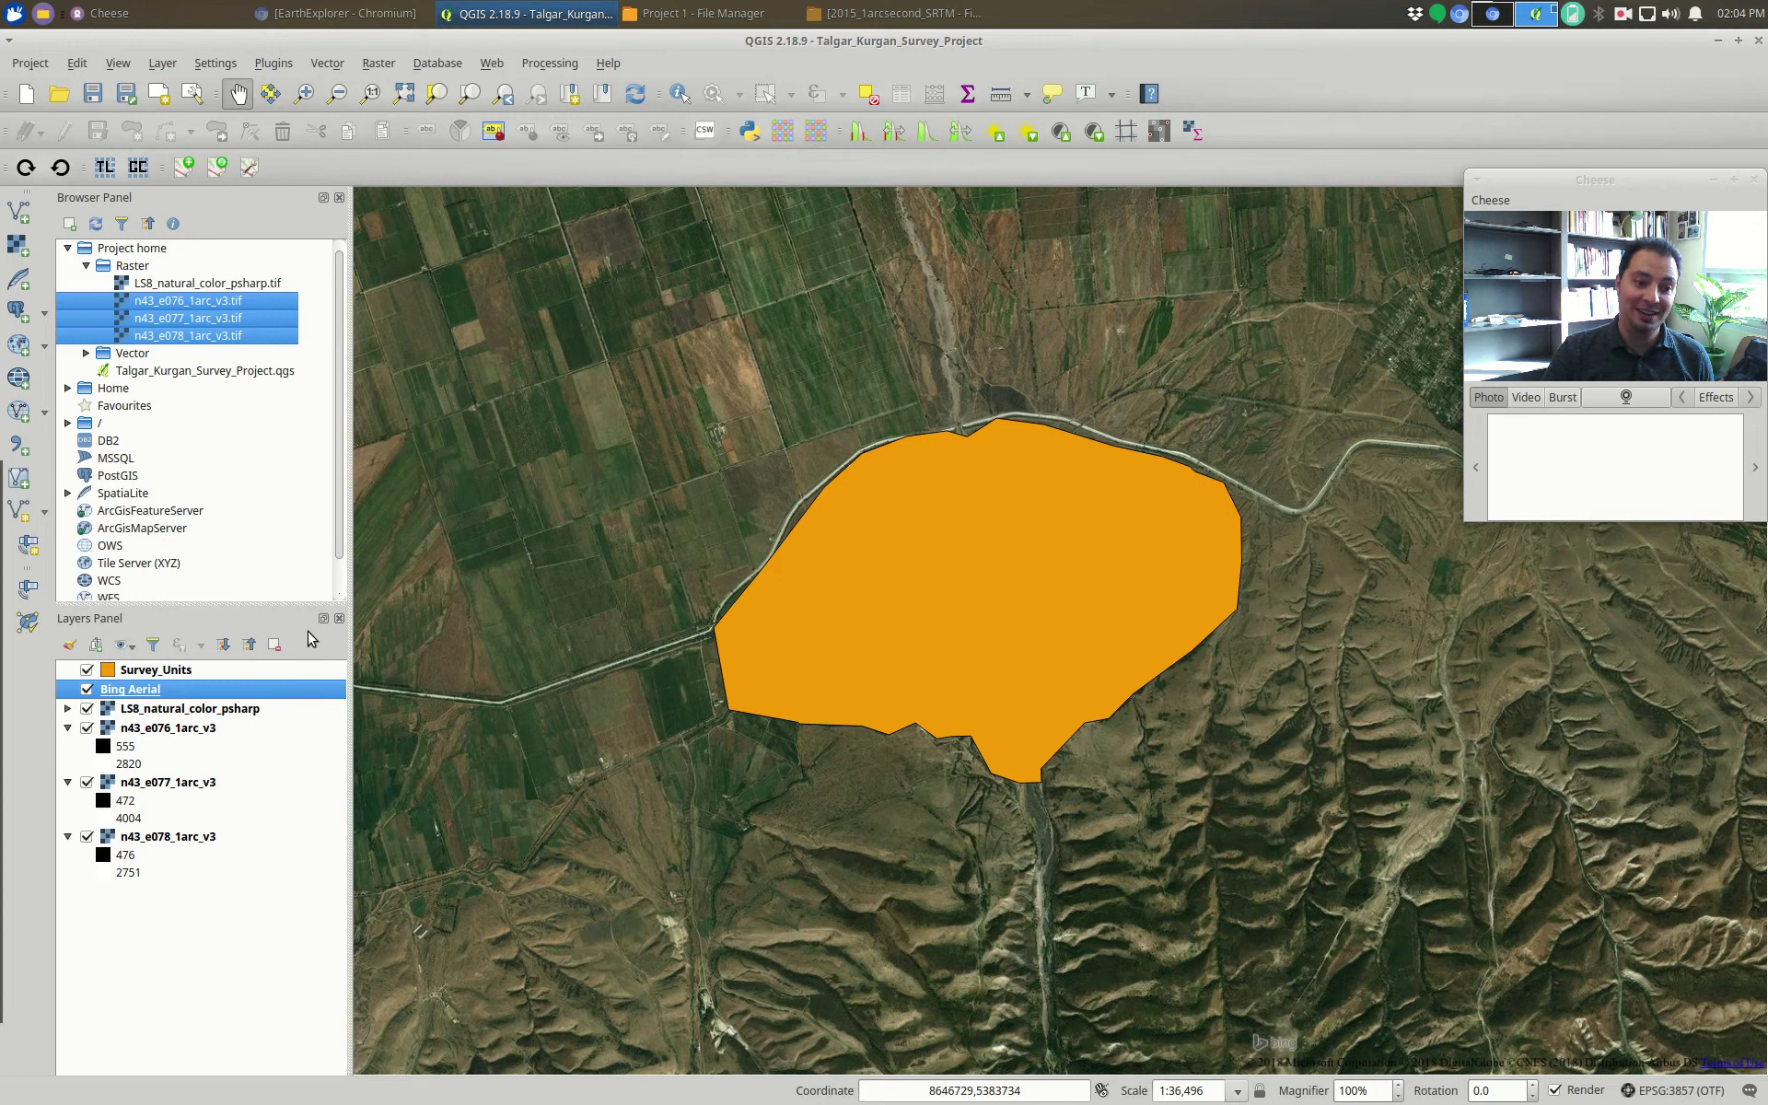
- Open the attribute table of Survey_Units and widen the Location column to show more of the location names
{"action": "left_click", "coordinate": [168, 675]}
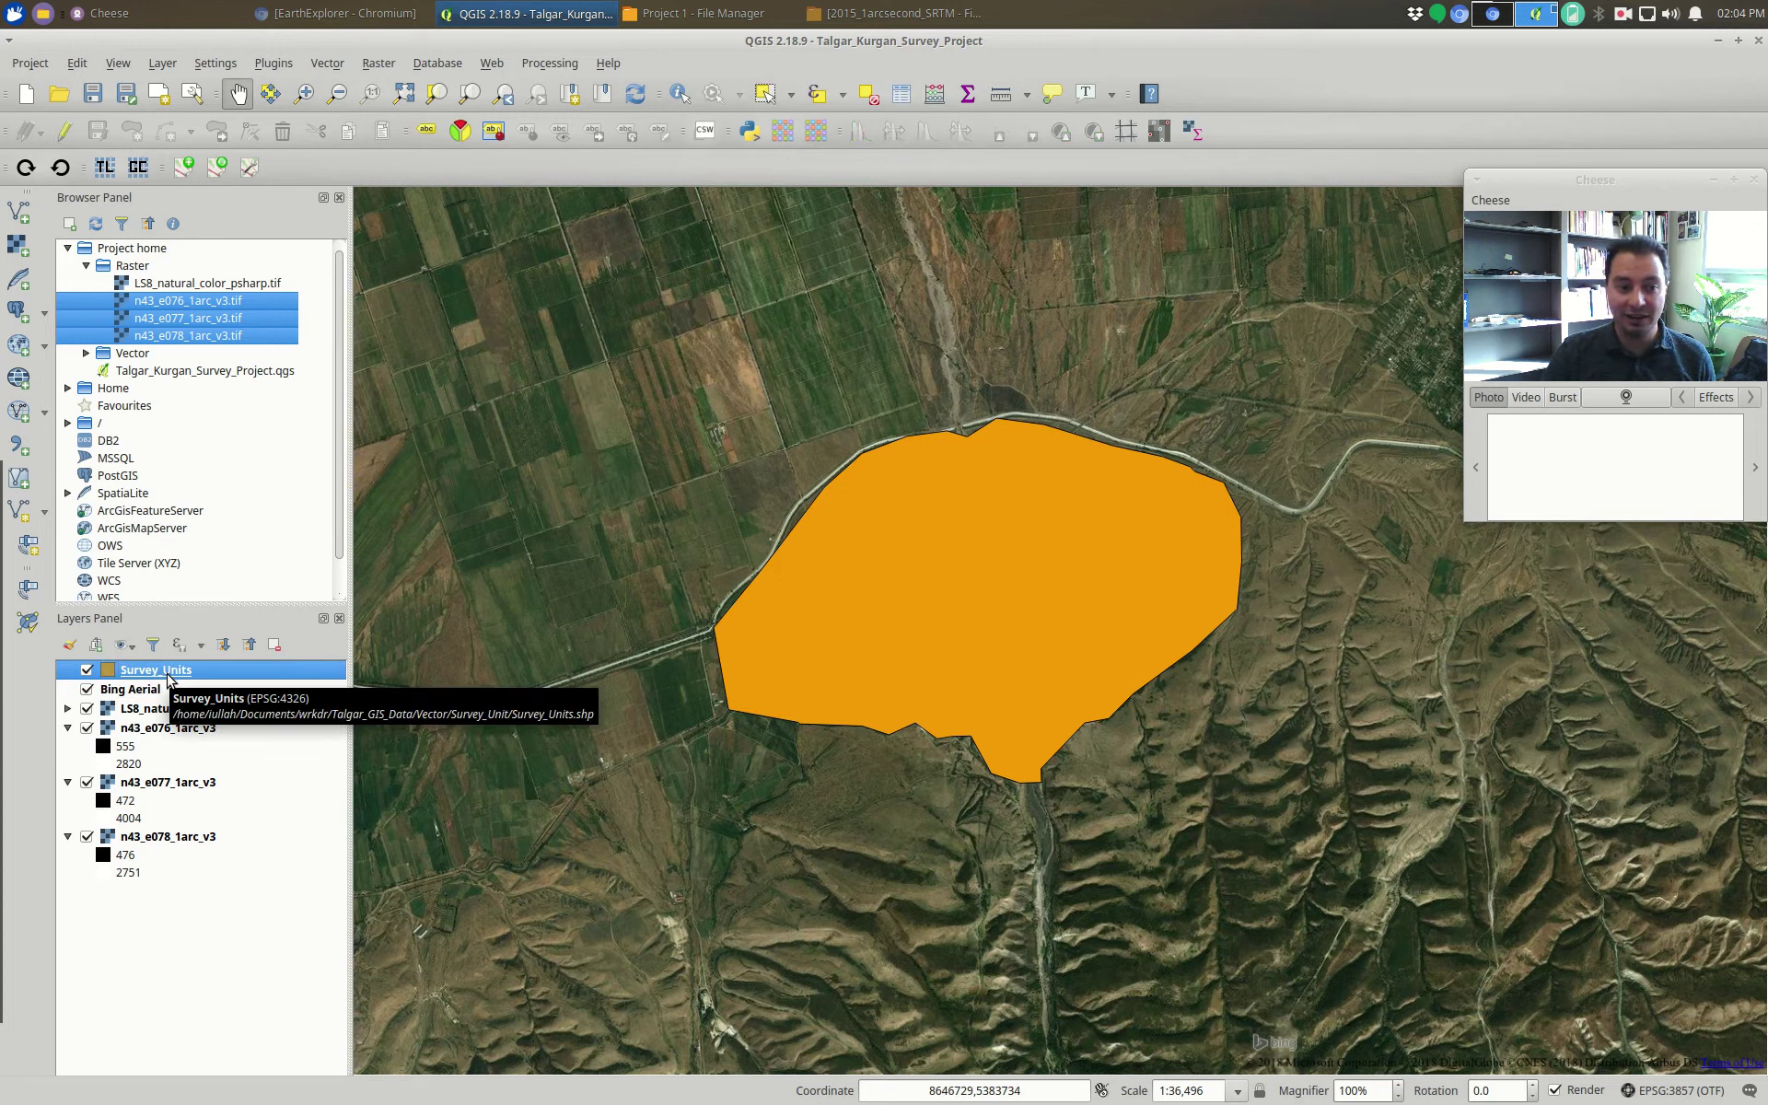
{"action": "right_click", "coordinate": [168, 673]}
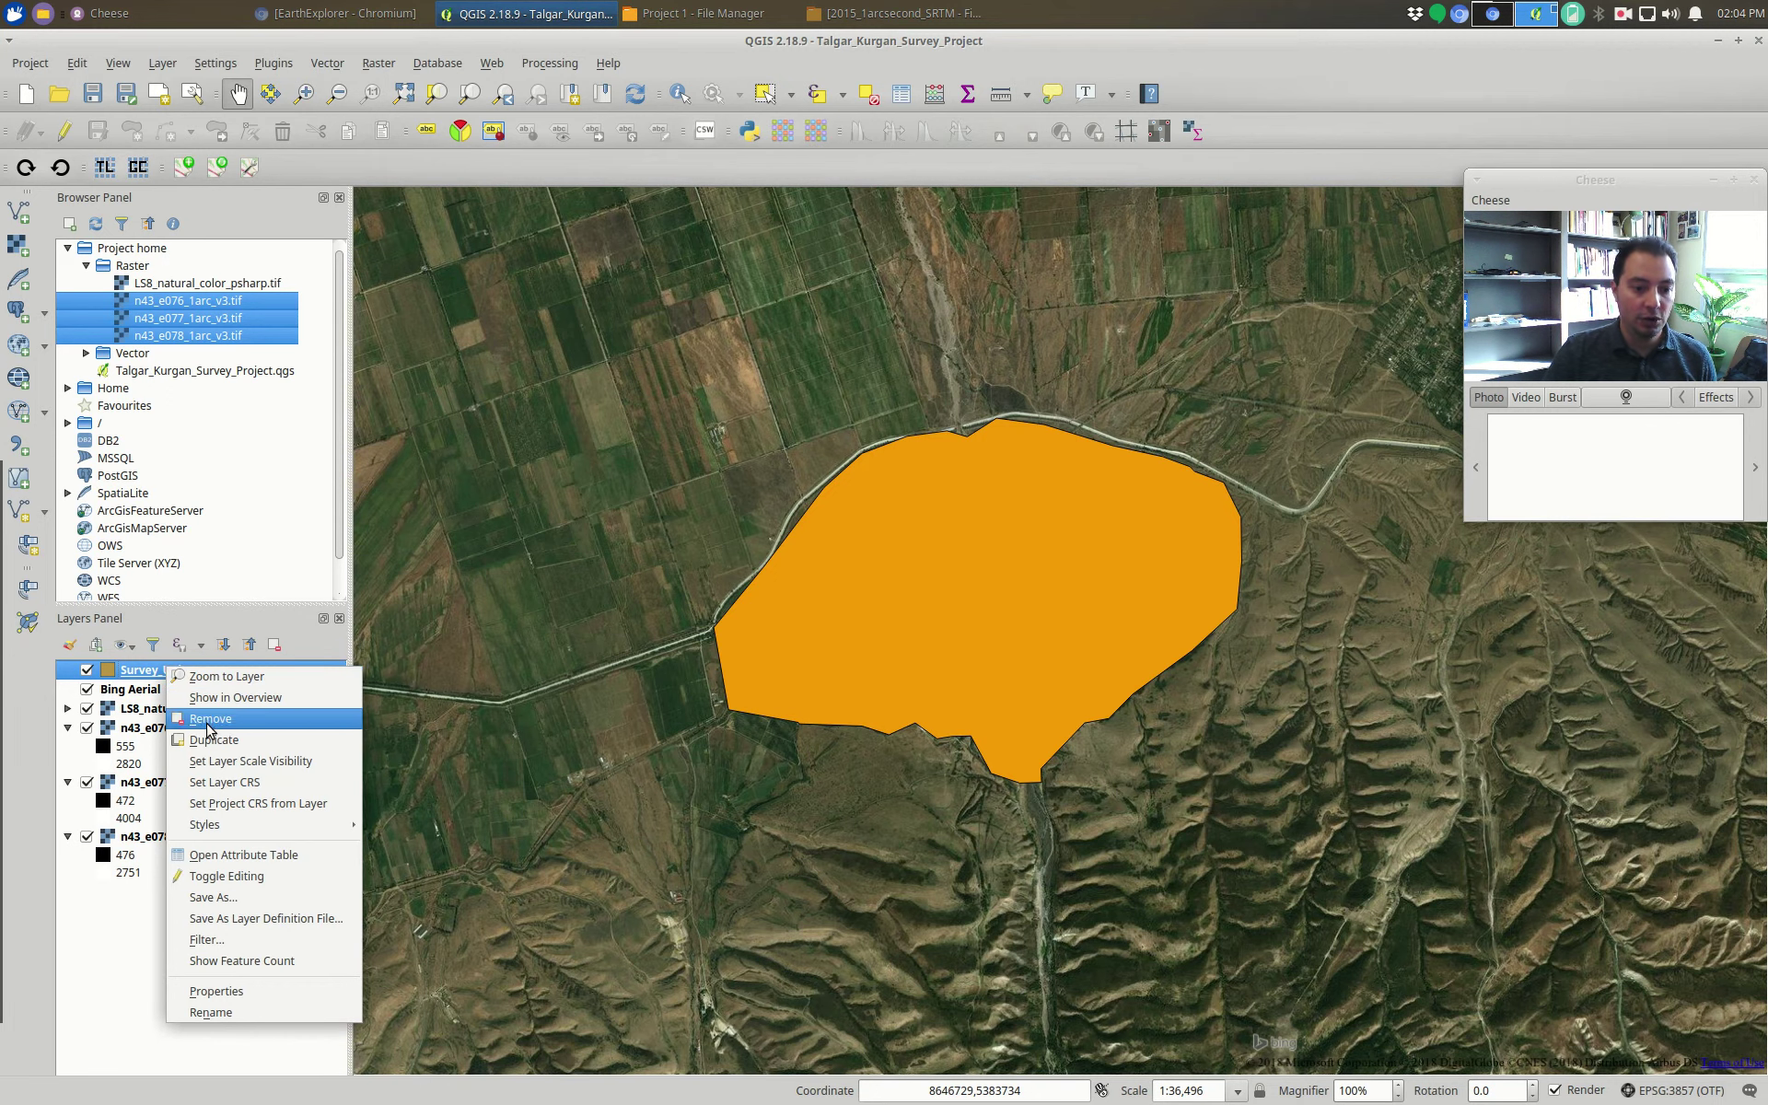
{"action": "left_click", "coordinate": [283, 856]}
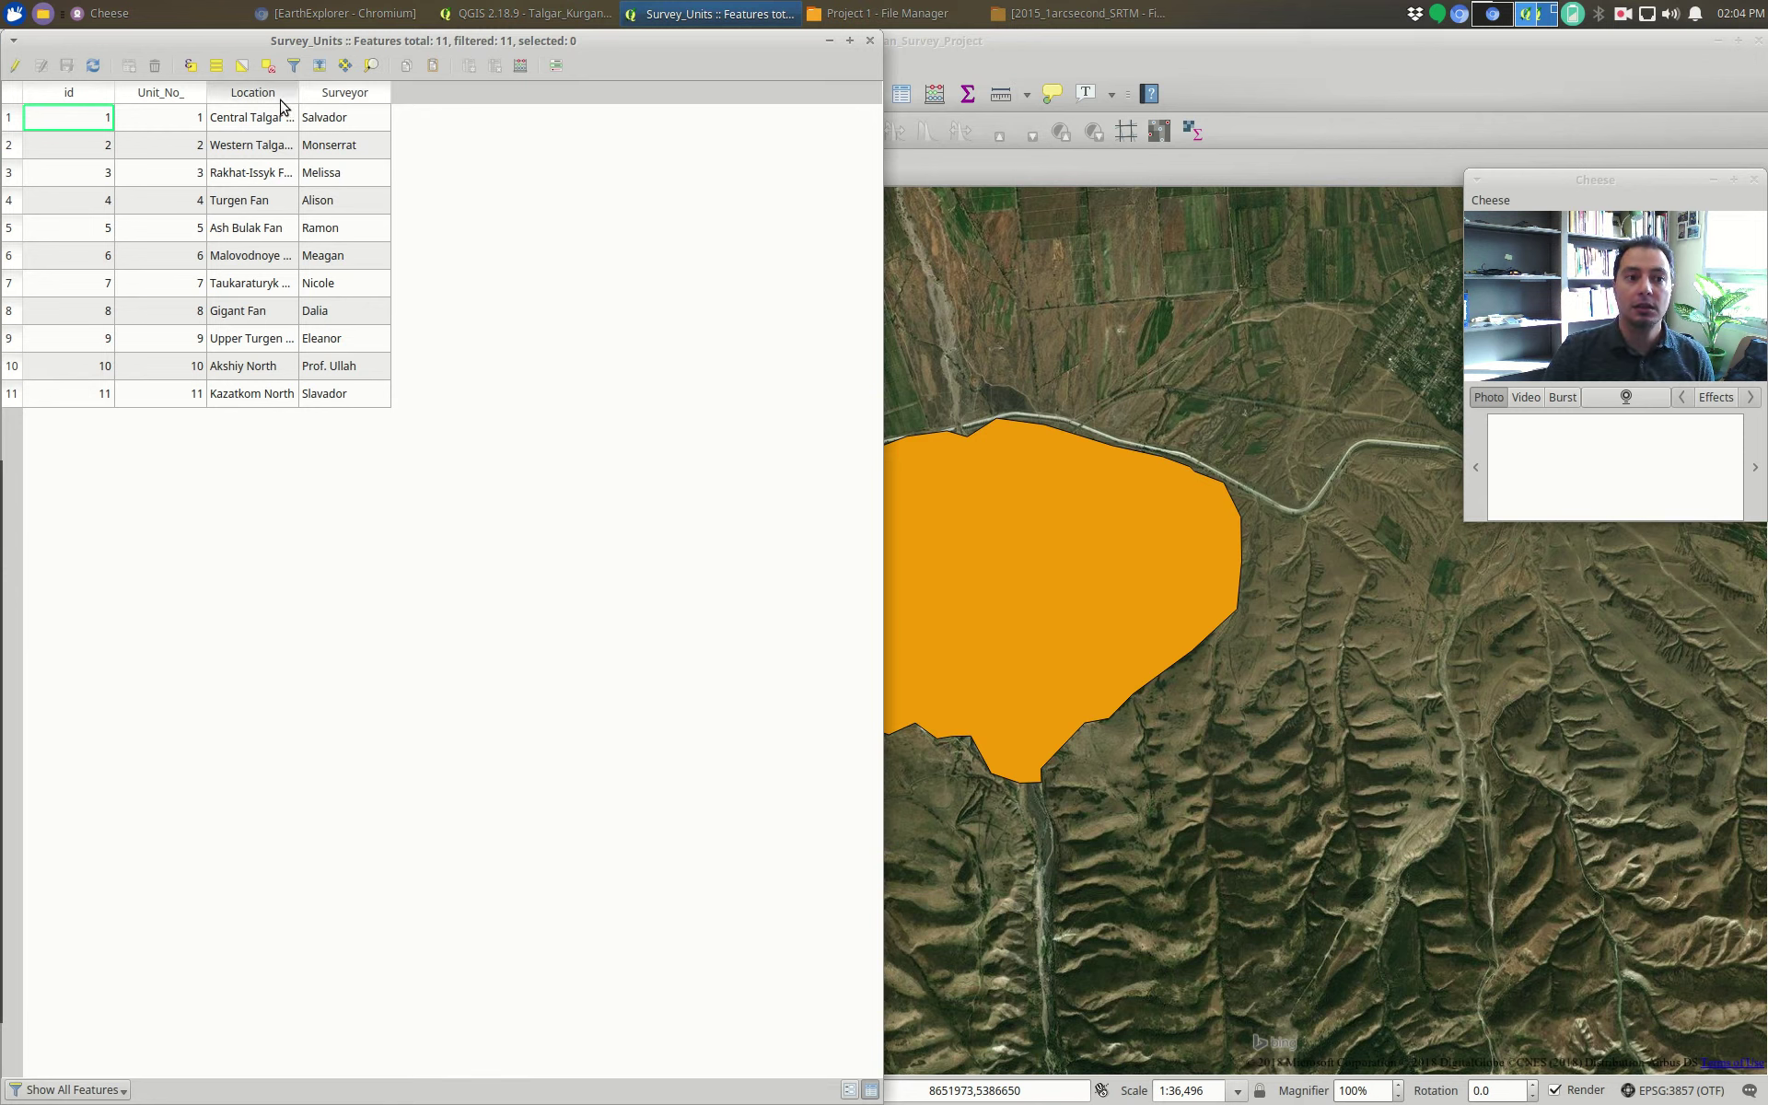
{"action": "left_click_drag", "start_coordinate": [299, 91], "coordinate": [489, 90]}
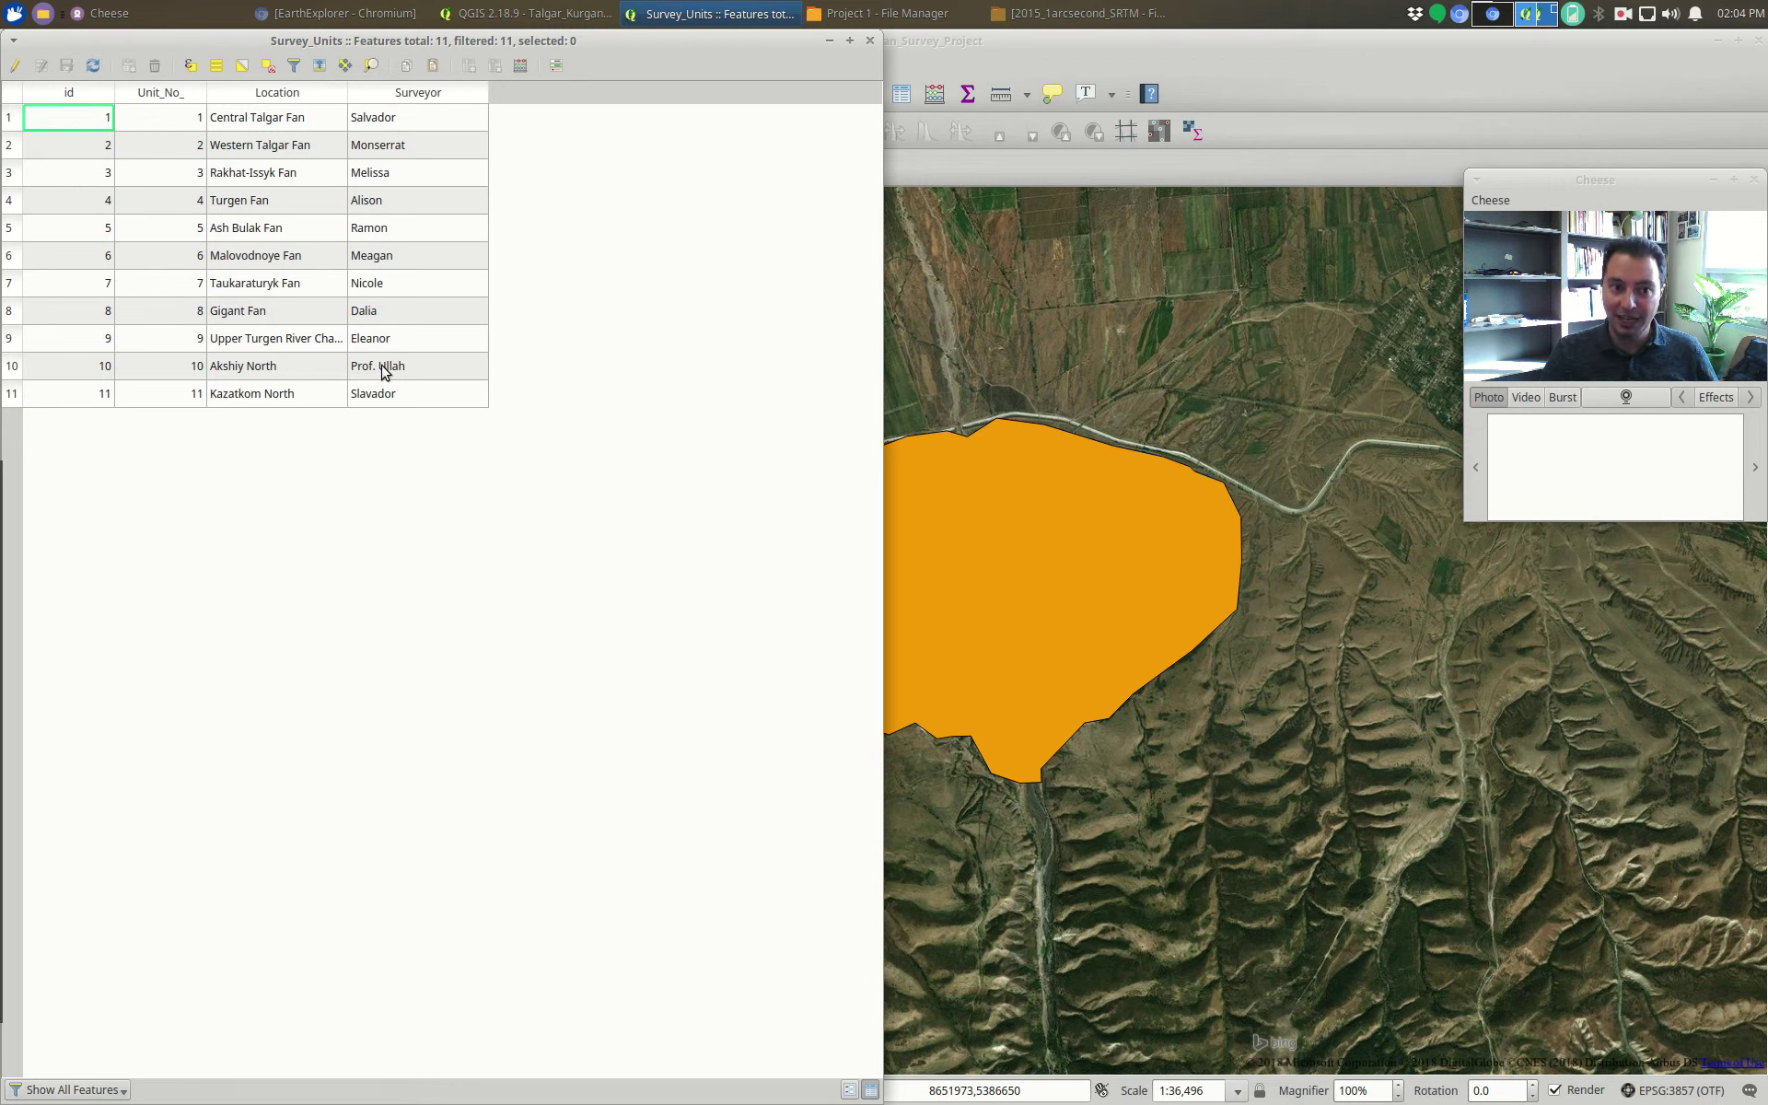
- Select the Akshiy North record and view its highlighted polygon among the other survey units at 1:583,944 scale
{"action": "left_click", "coordinate": [18, 373]}
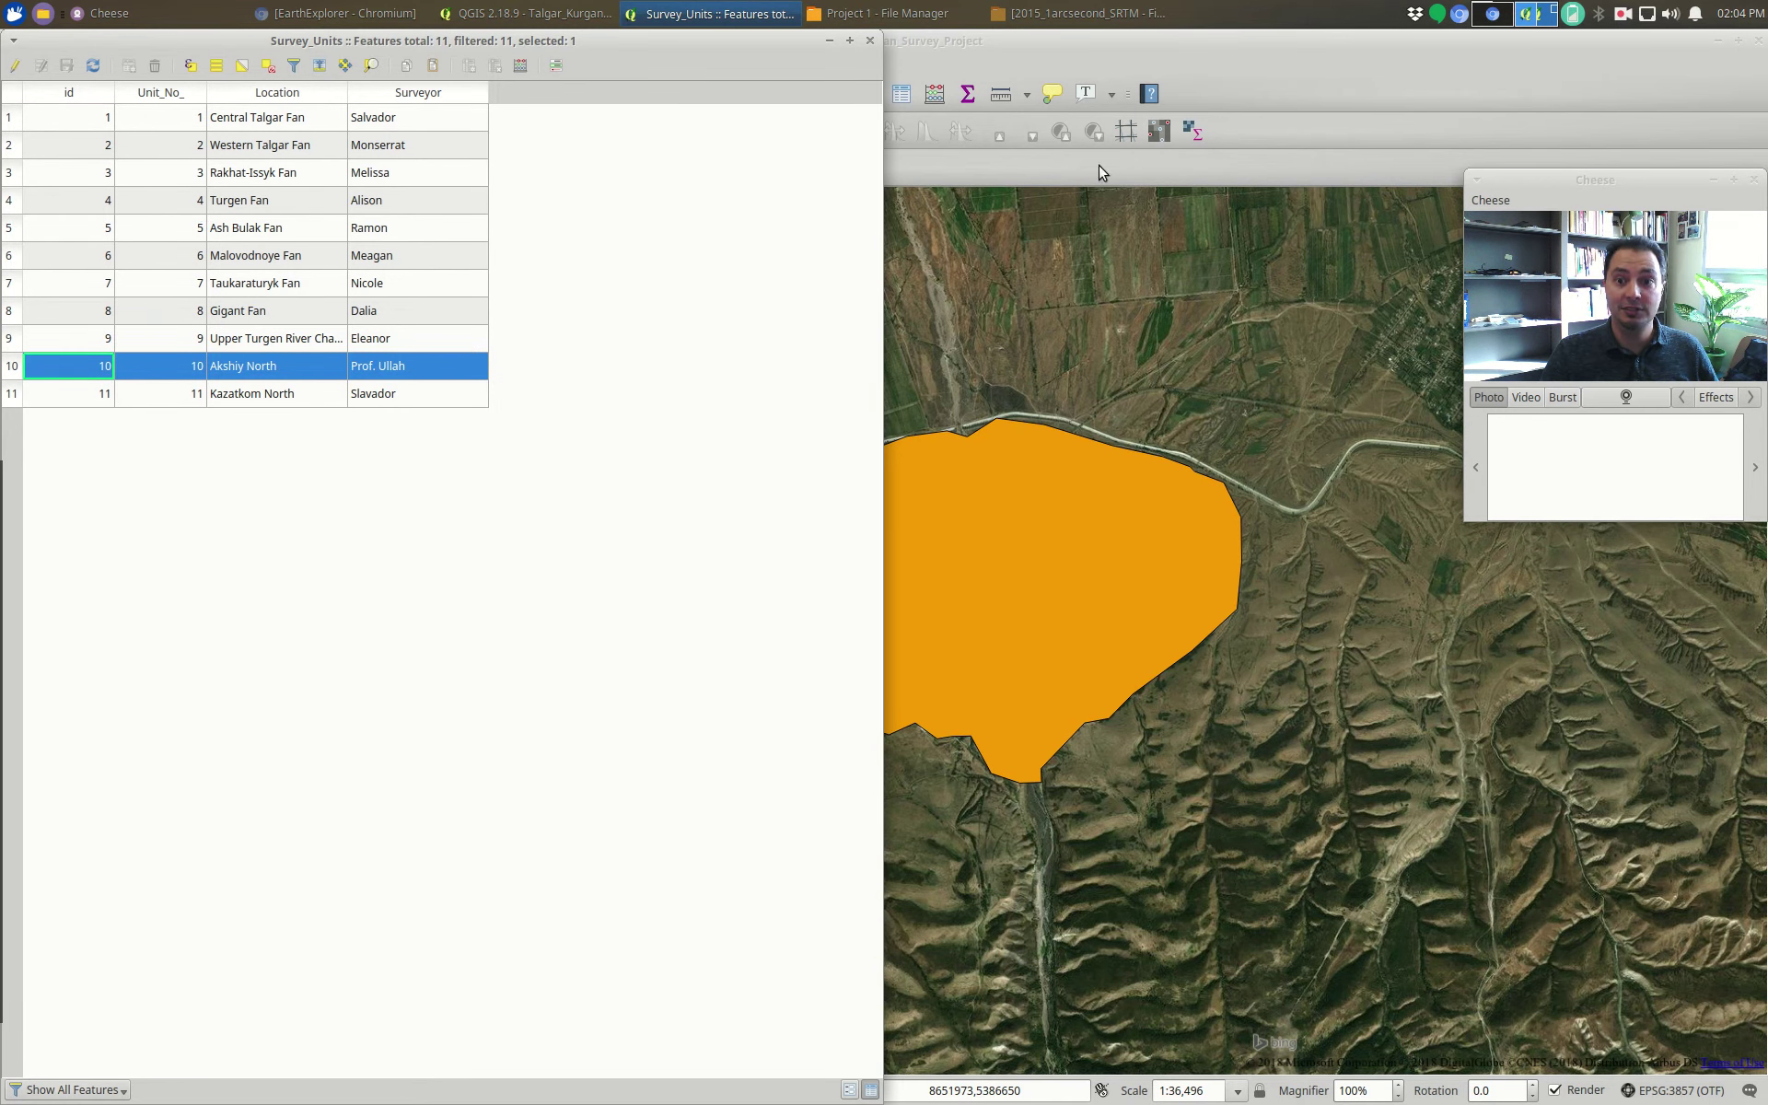
{"action": "left_click", "coordinate": [1174, 401]}
{"action": "scroll", "coordinate": [1174, 400], "scroll_direction": "down", "scroll_amount": 3}
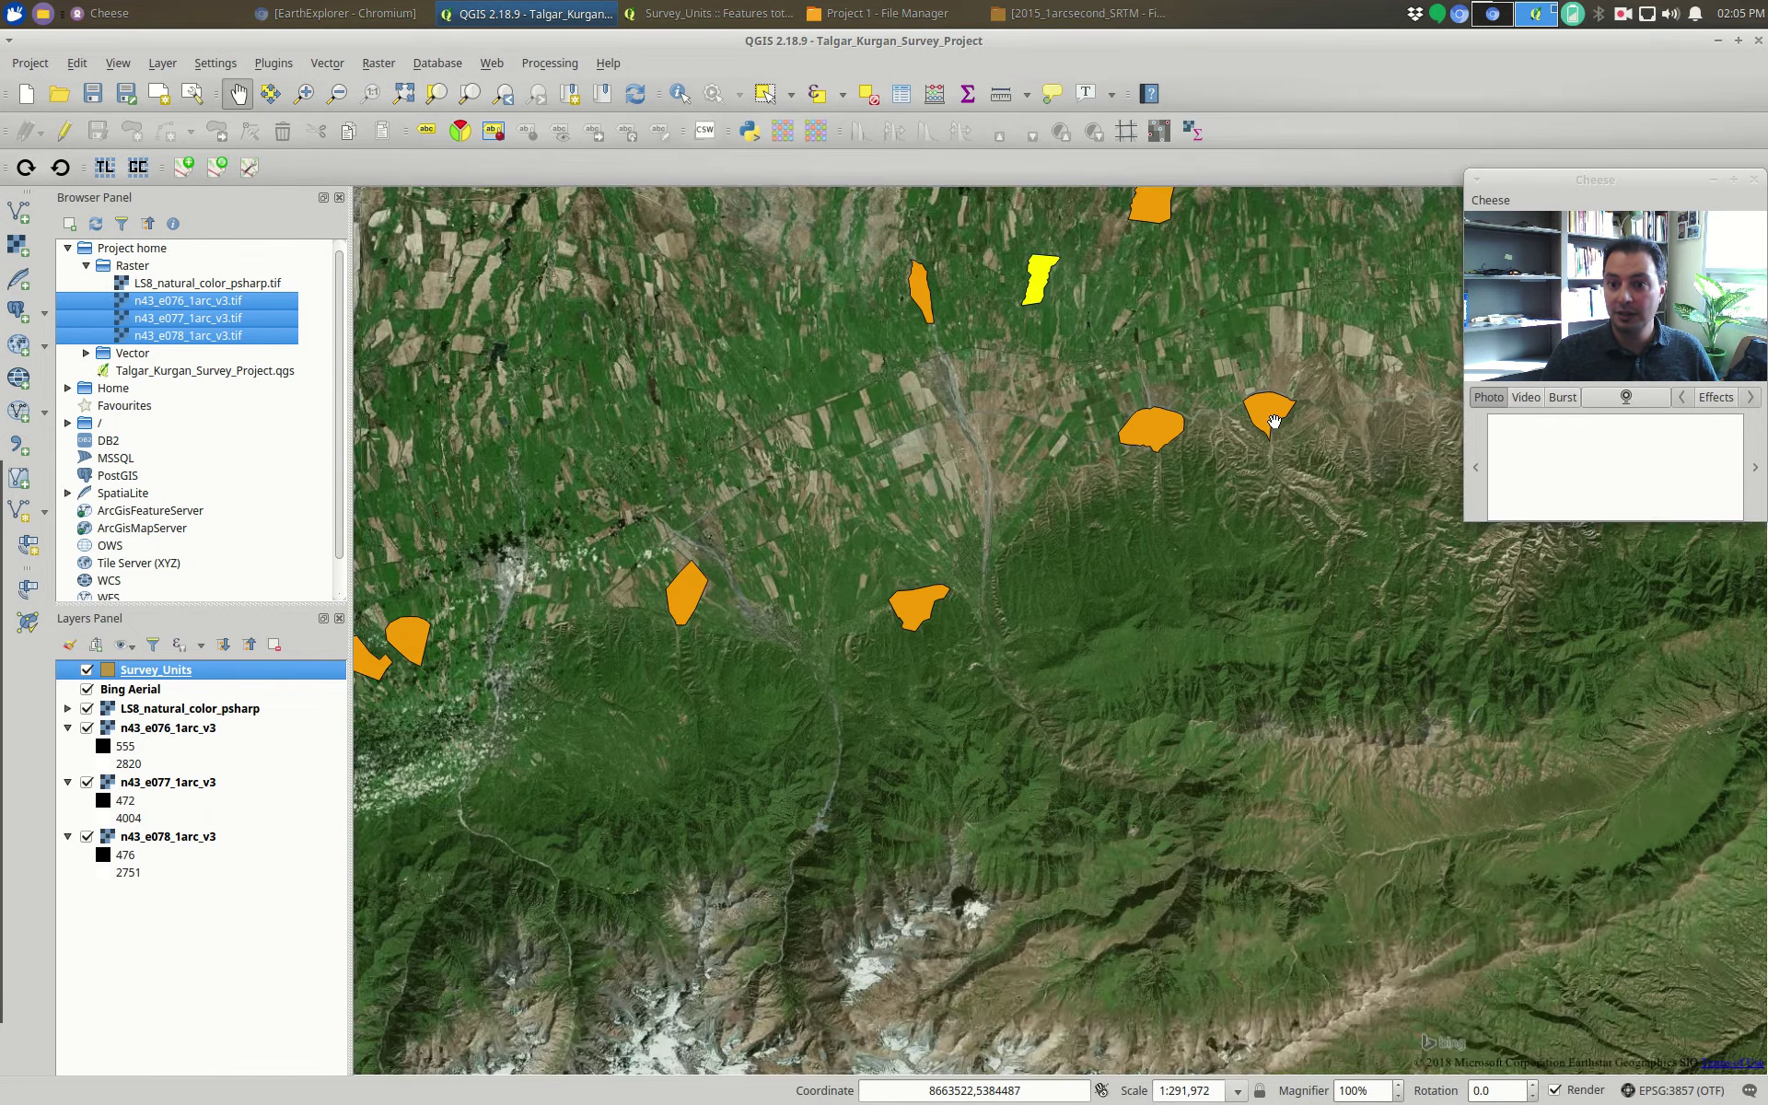
{"action": "left_click_drag", "start_coordinate": [1296, 435], "coordinate": [1281, 691]}
{"action": "scroll", "coordinate": [1225, 638], "scroll_direction": "down", "scroll_amount": 1}
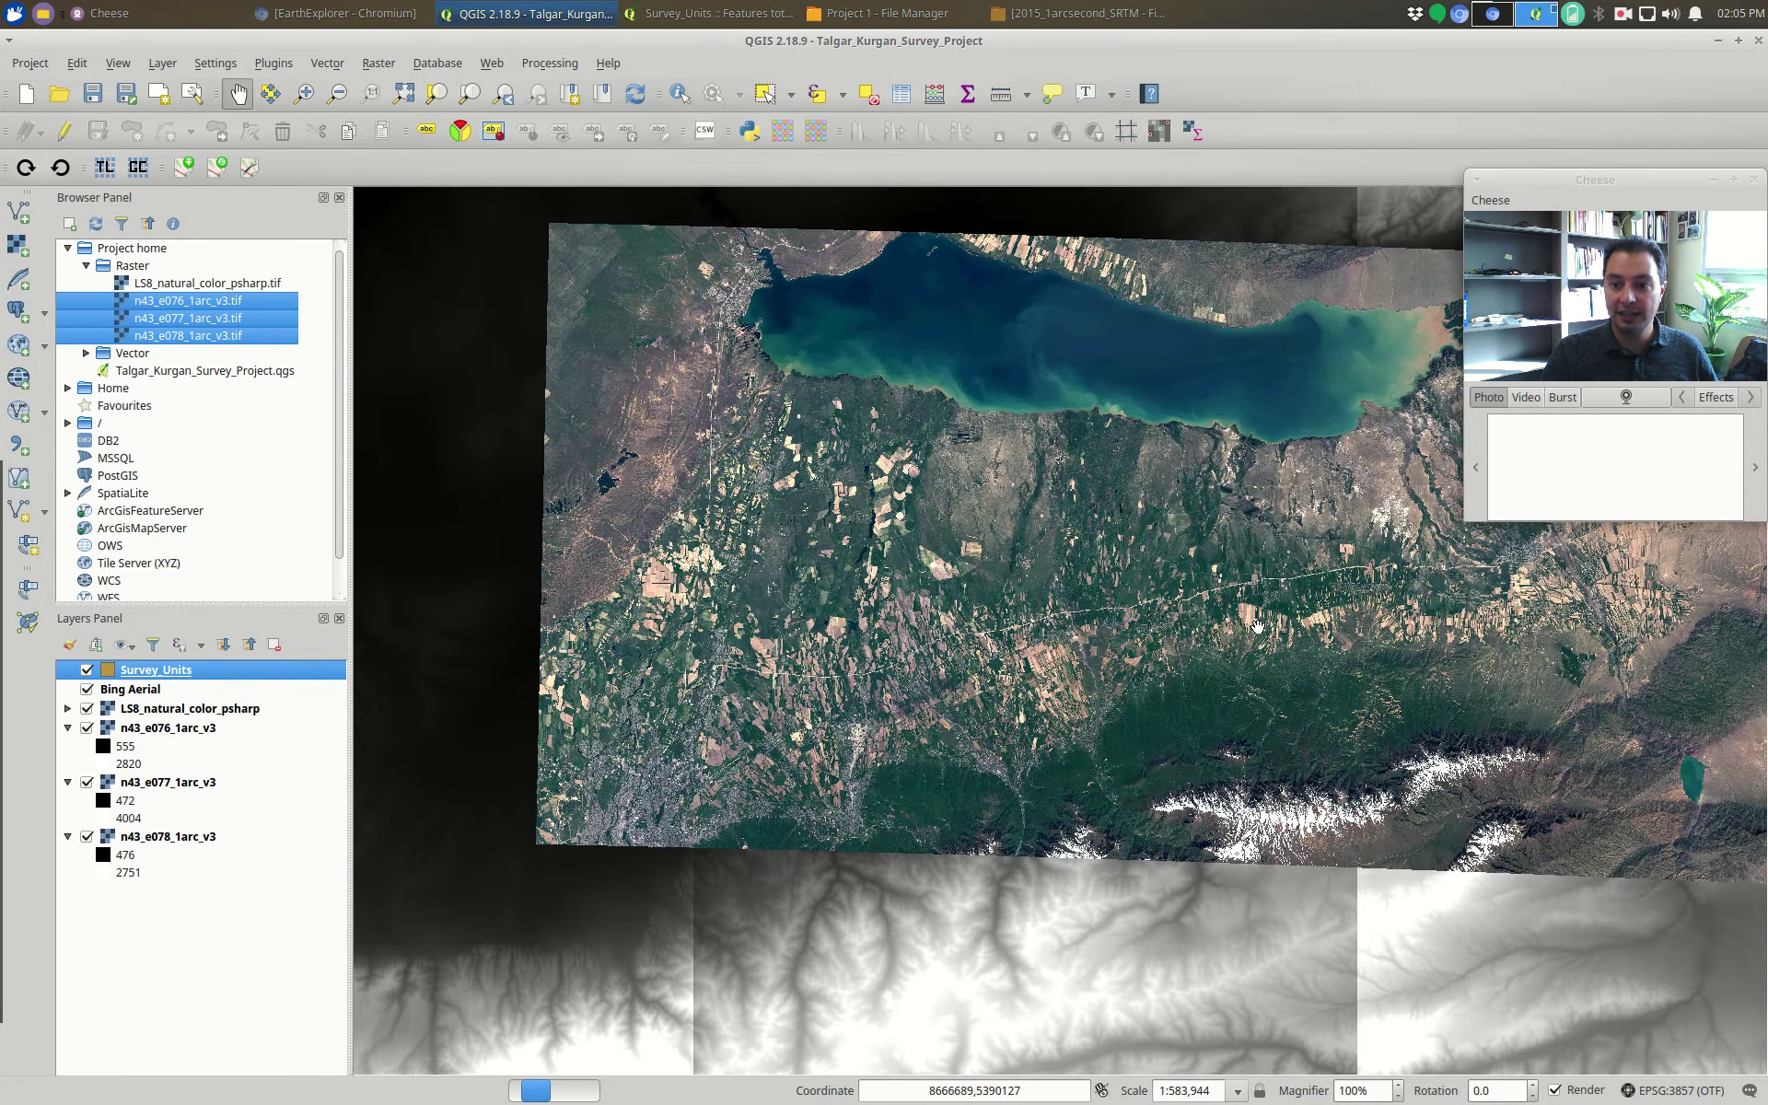
{"action": "left_click_drag", "start_coordinate": [1165, 620], "coordinate": [1071, 648]}
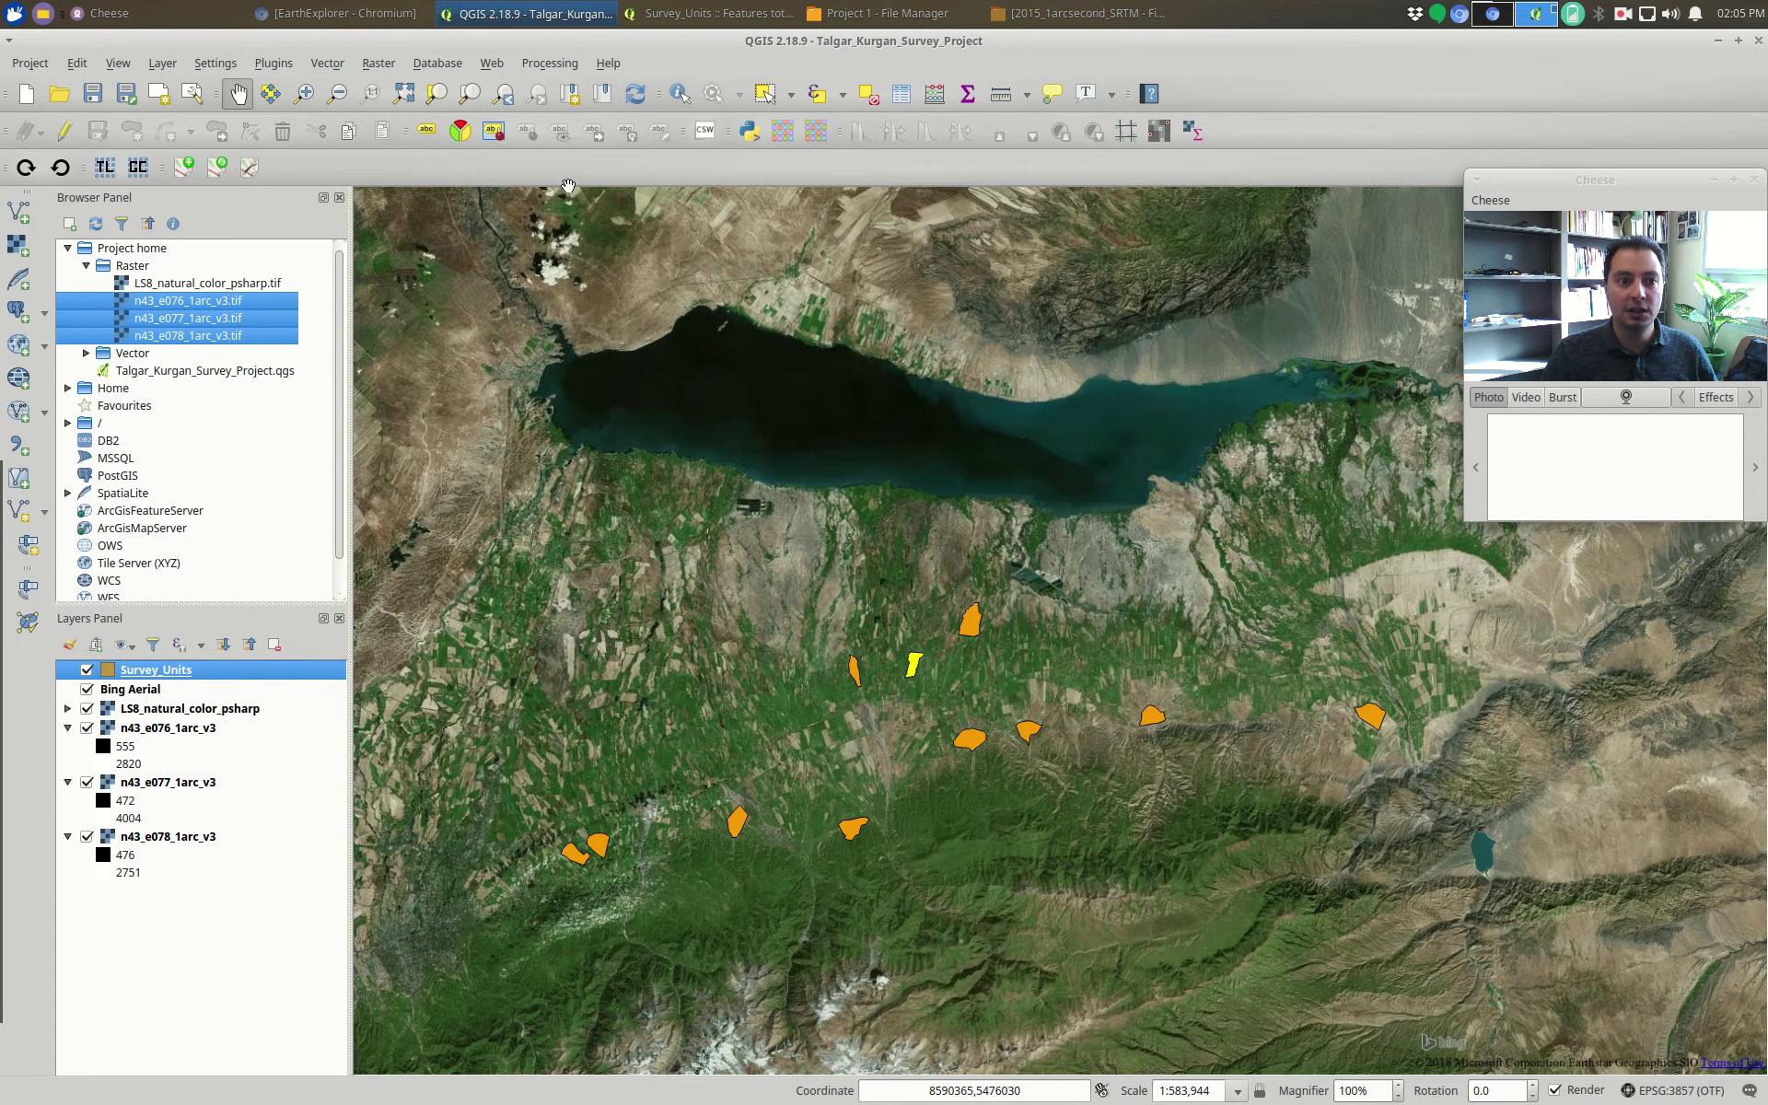
- Return to the attribute table and shrink its window to fit the records, leaving the survey units on the map uncovered
{"action": "left_click", "coordinate": [717, 11]}
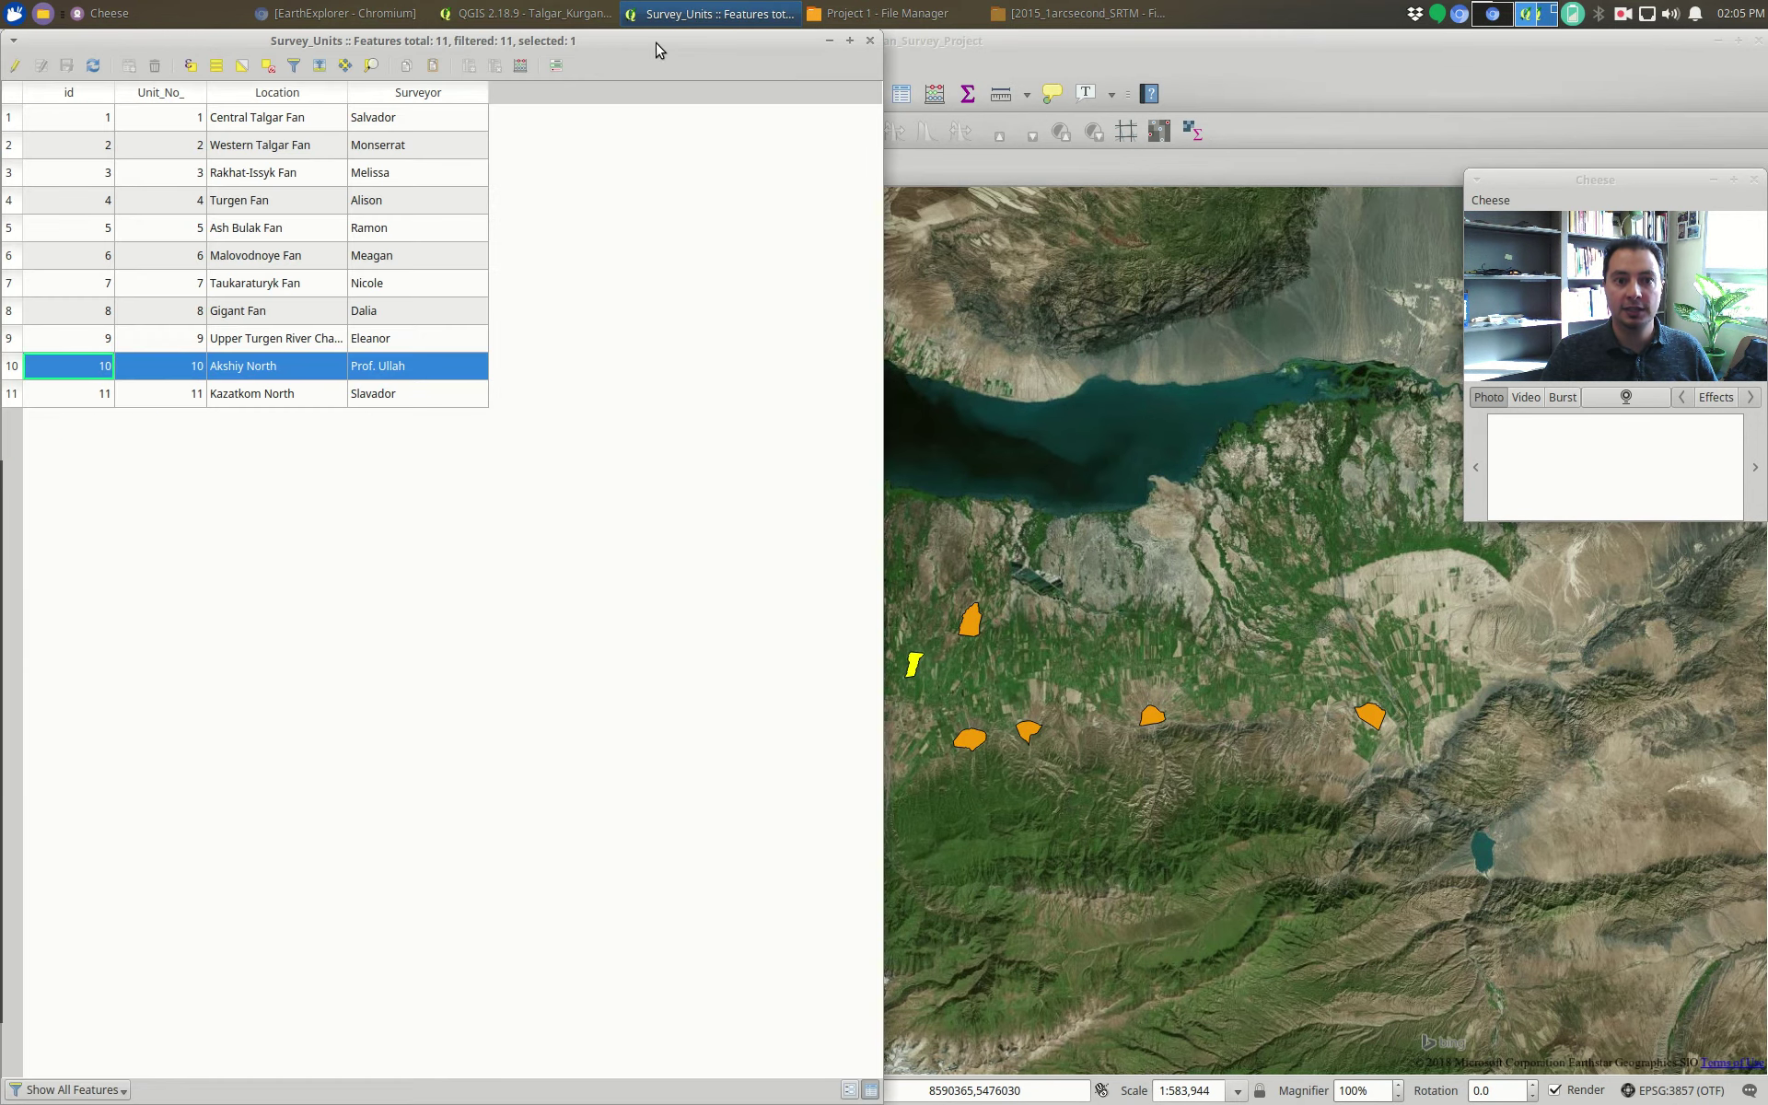
{"action": "mouse_move", "coordinate": [632, 40]}
{"action": "left_mouse_down"}
{"action": "mouse_move", "coordinate": [672, 158]}
{"action": "mouse_move", "coordinate": [618, 37]}
{"action": "left_mouse_up"}
{"action": "right_click", "coordinate": [620, 45]}
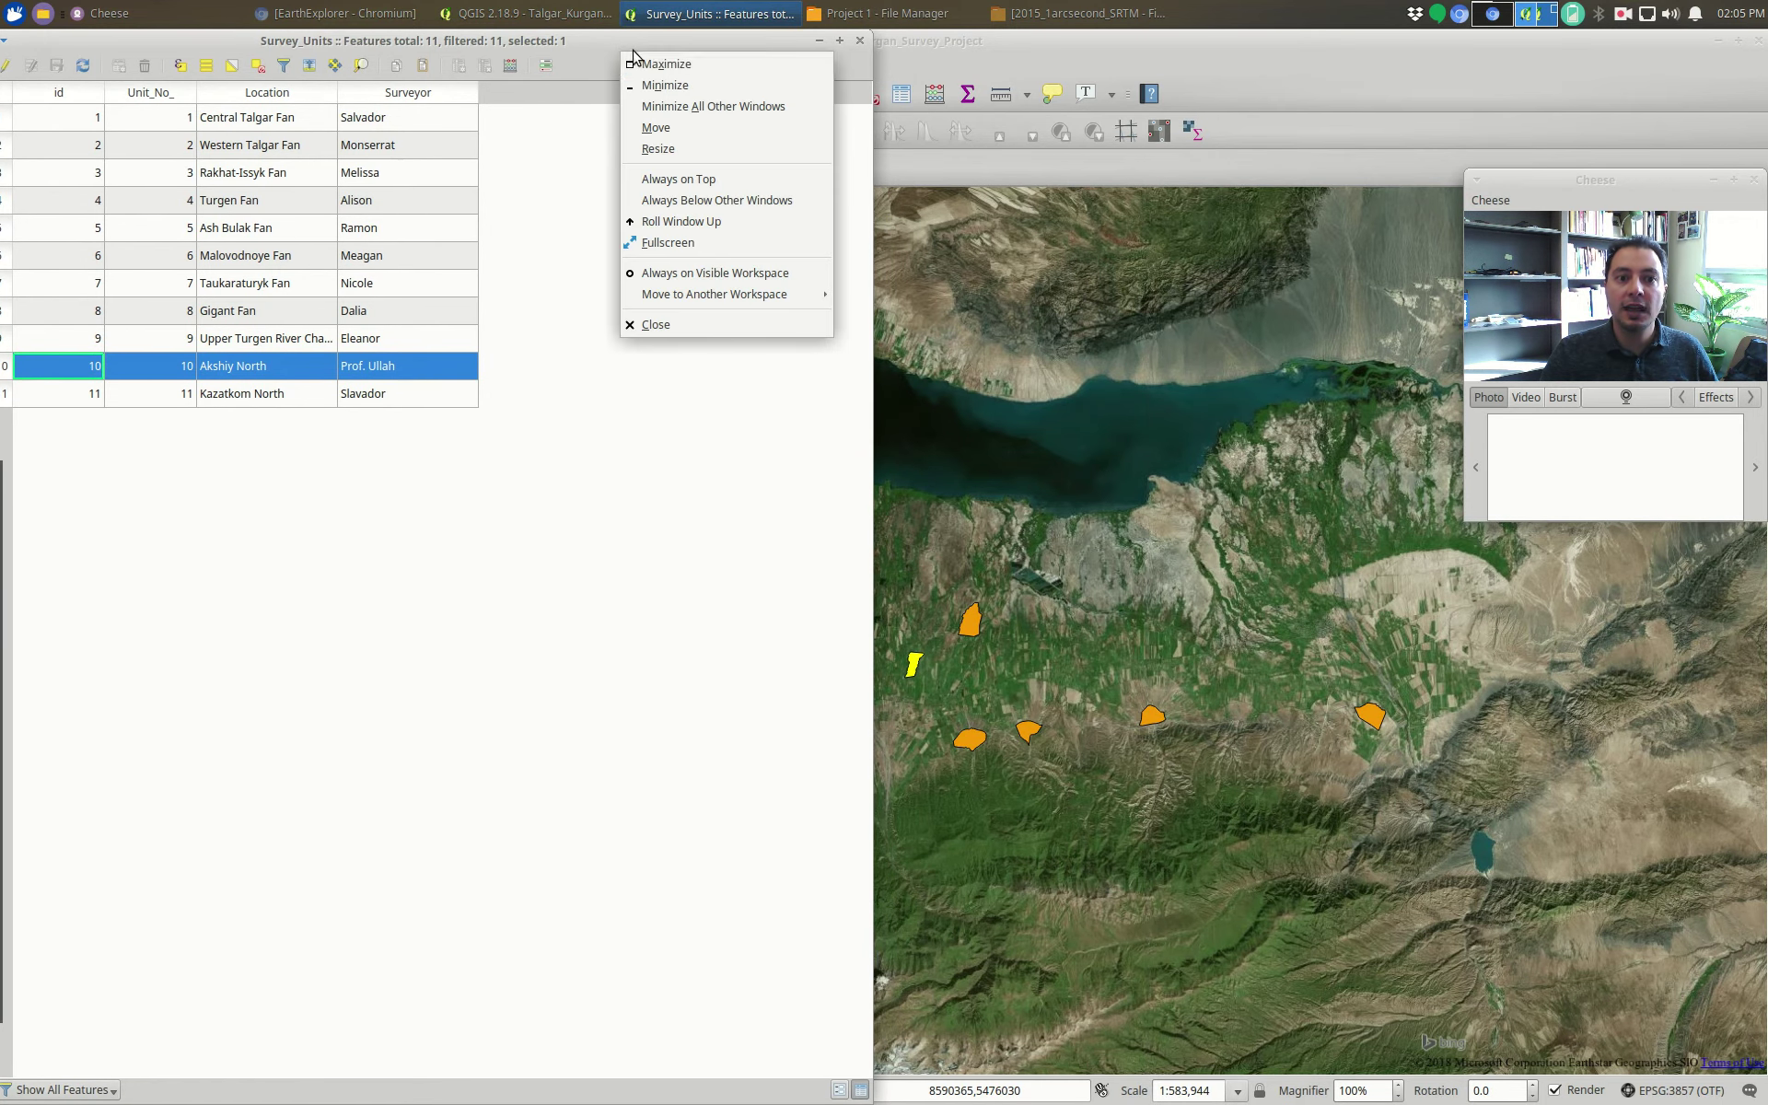
{"action": "left_click", "coordinate": [657, 148]}
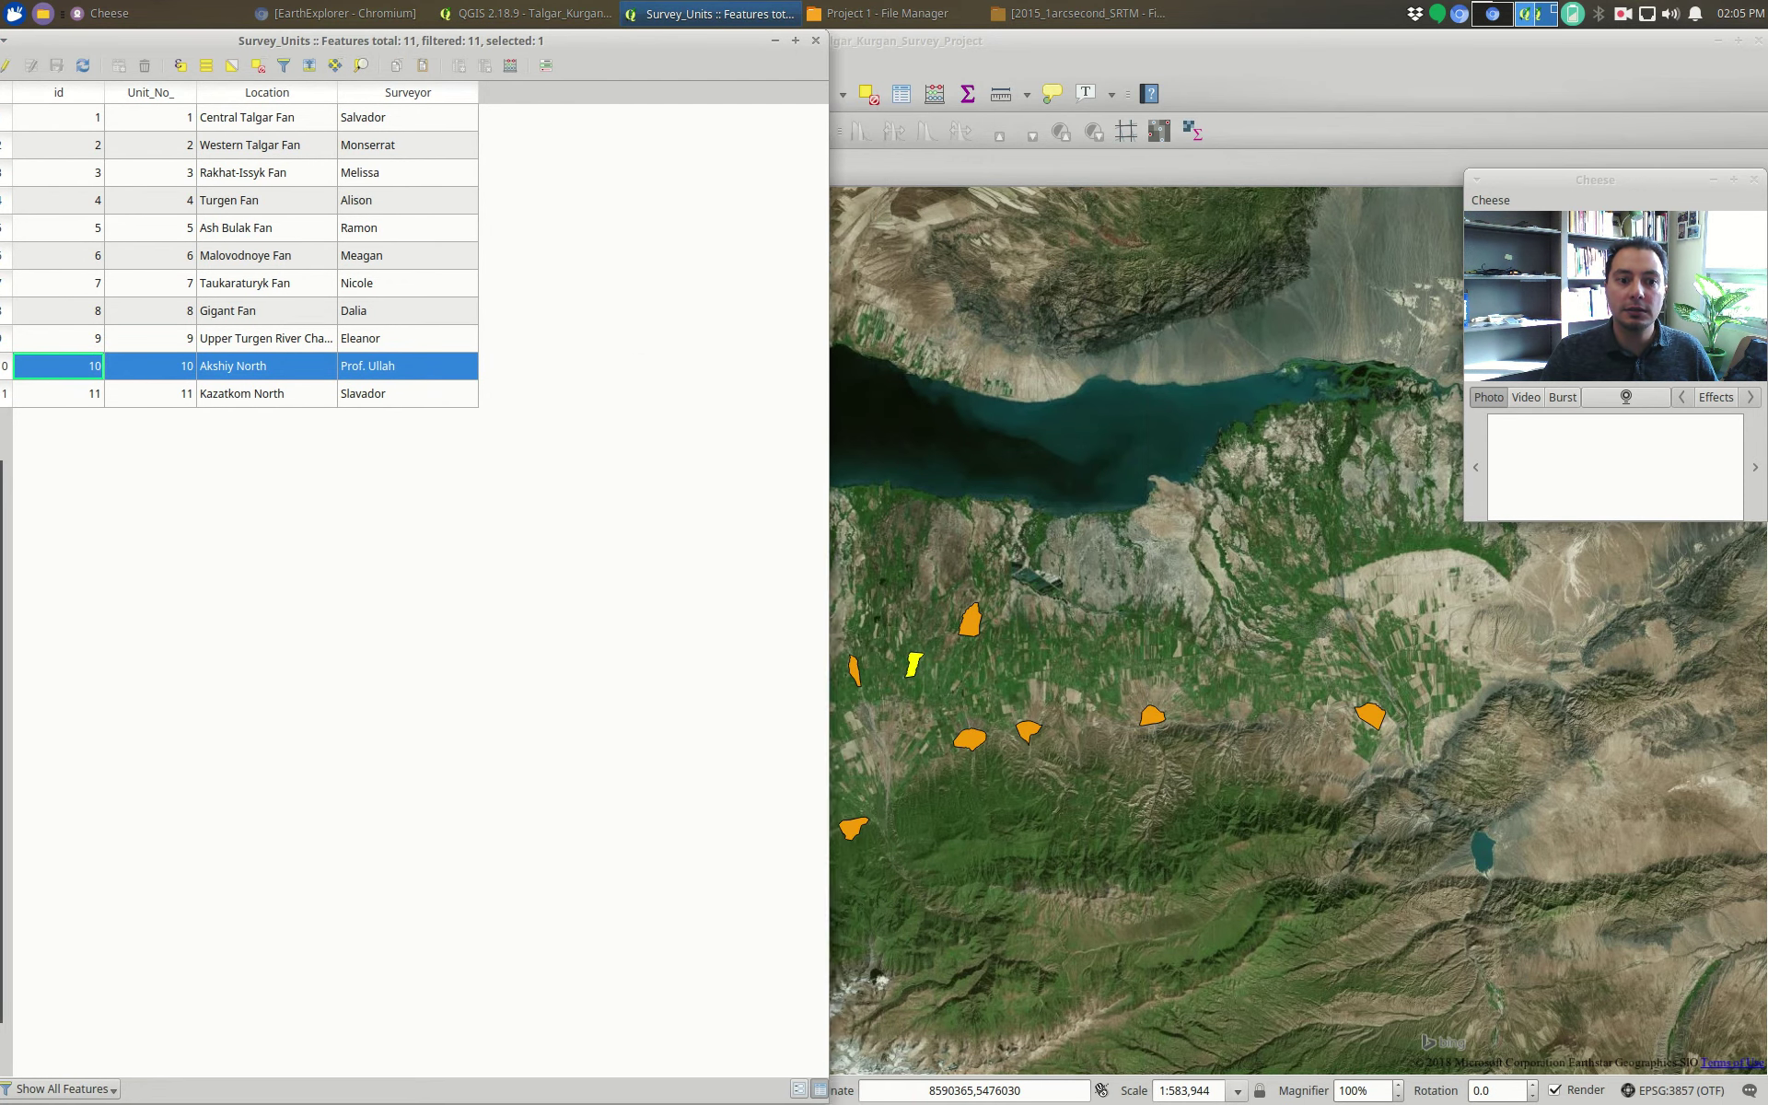
{"action": "left_click", "coordinate": [513, 457]}
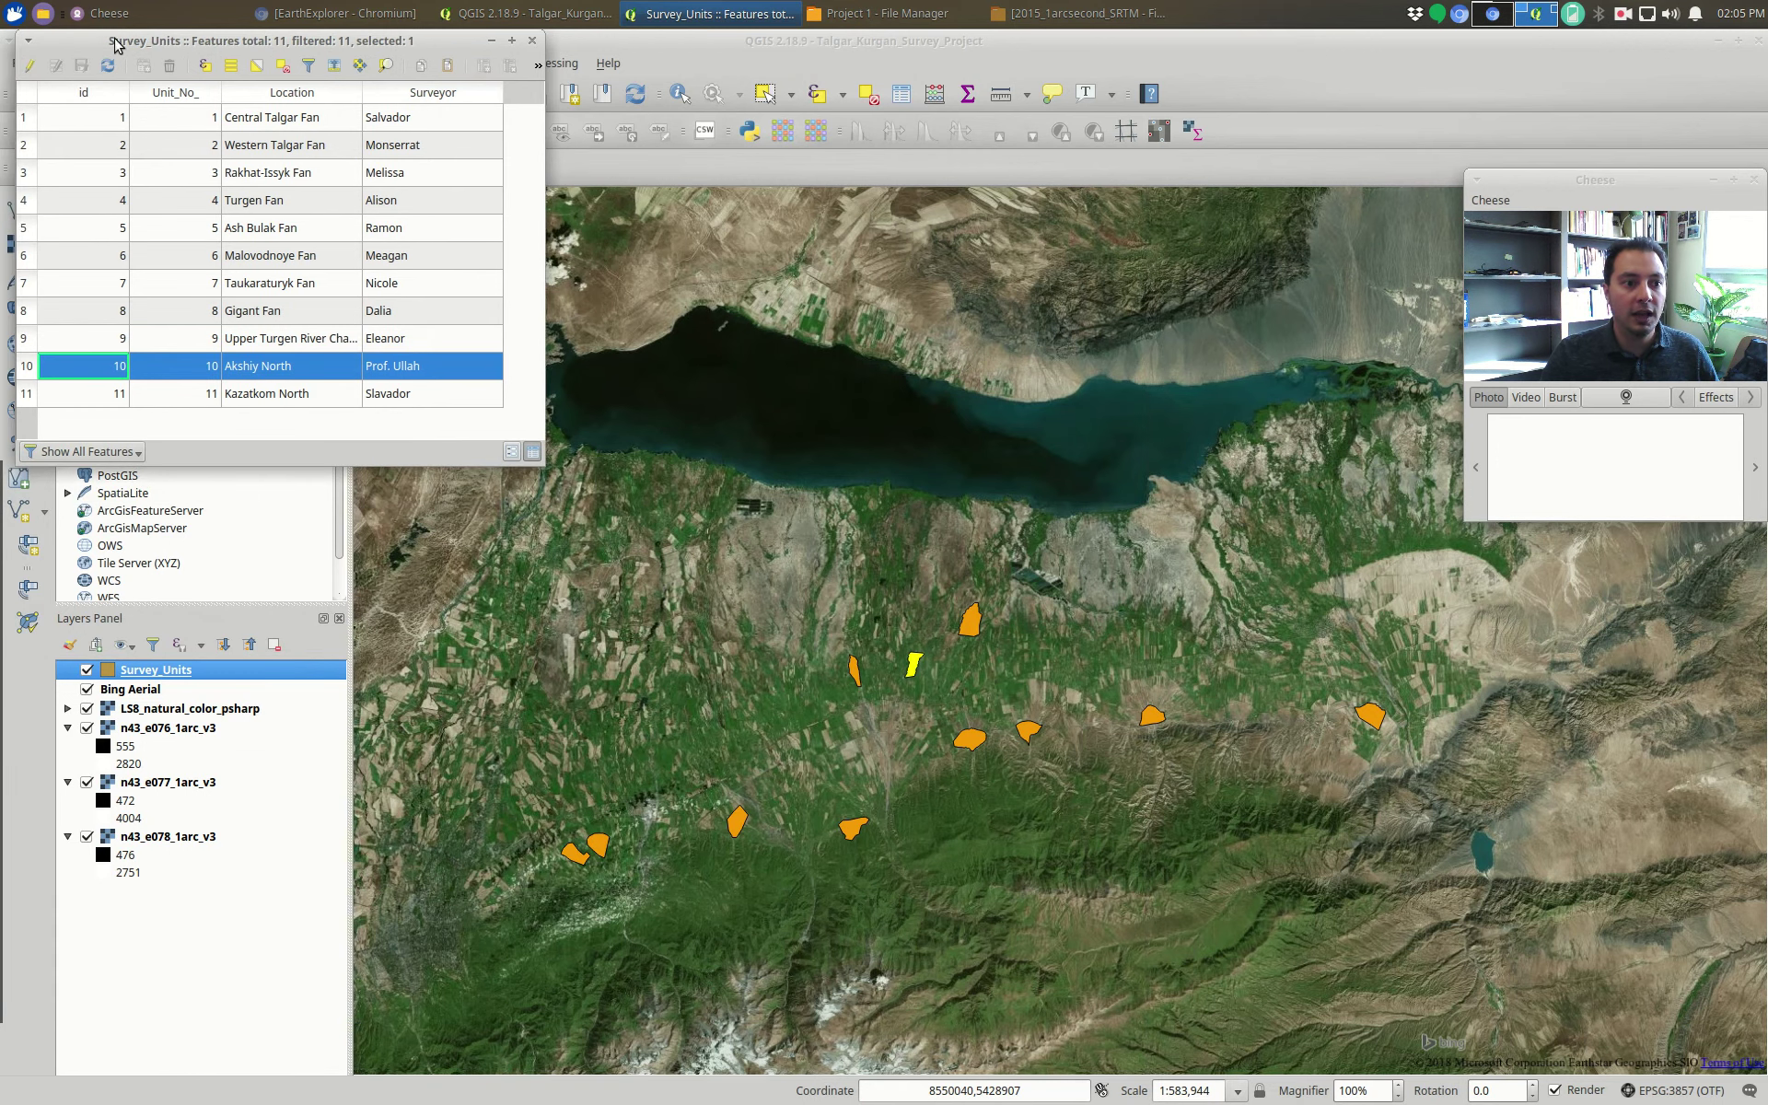
- Select the Malovodnoye Fan, Ash Bulak Fan and Akshiy North records one after another to highlight each polygon on the map
{"action": "left_click", "coordinate": [27, 258], "text": "ctrl"}
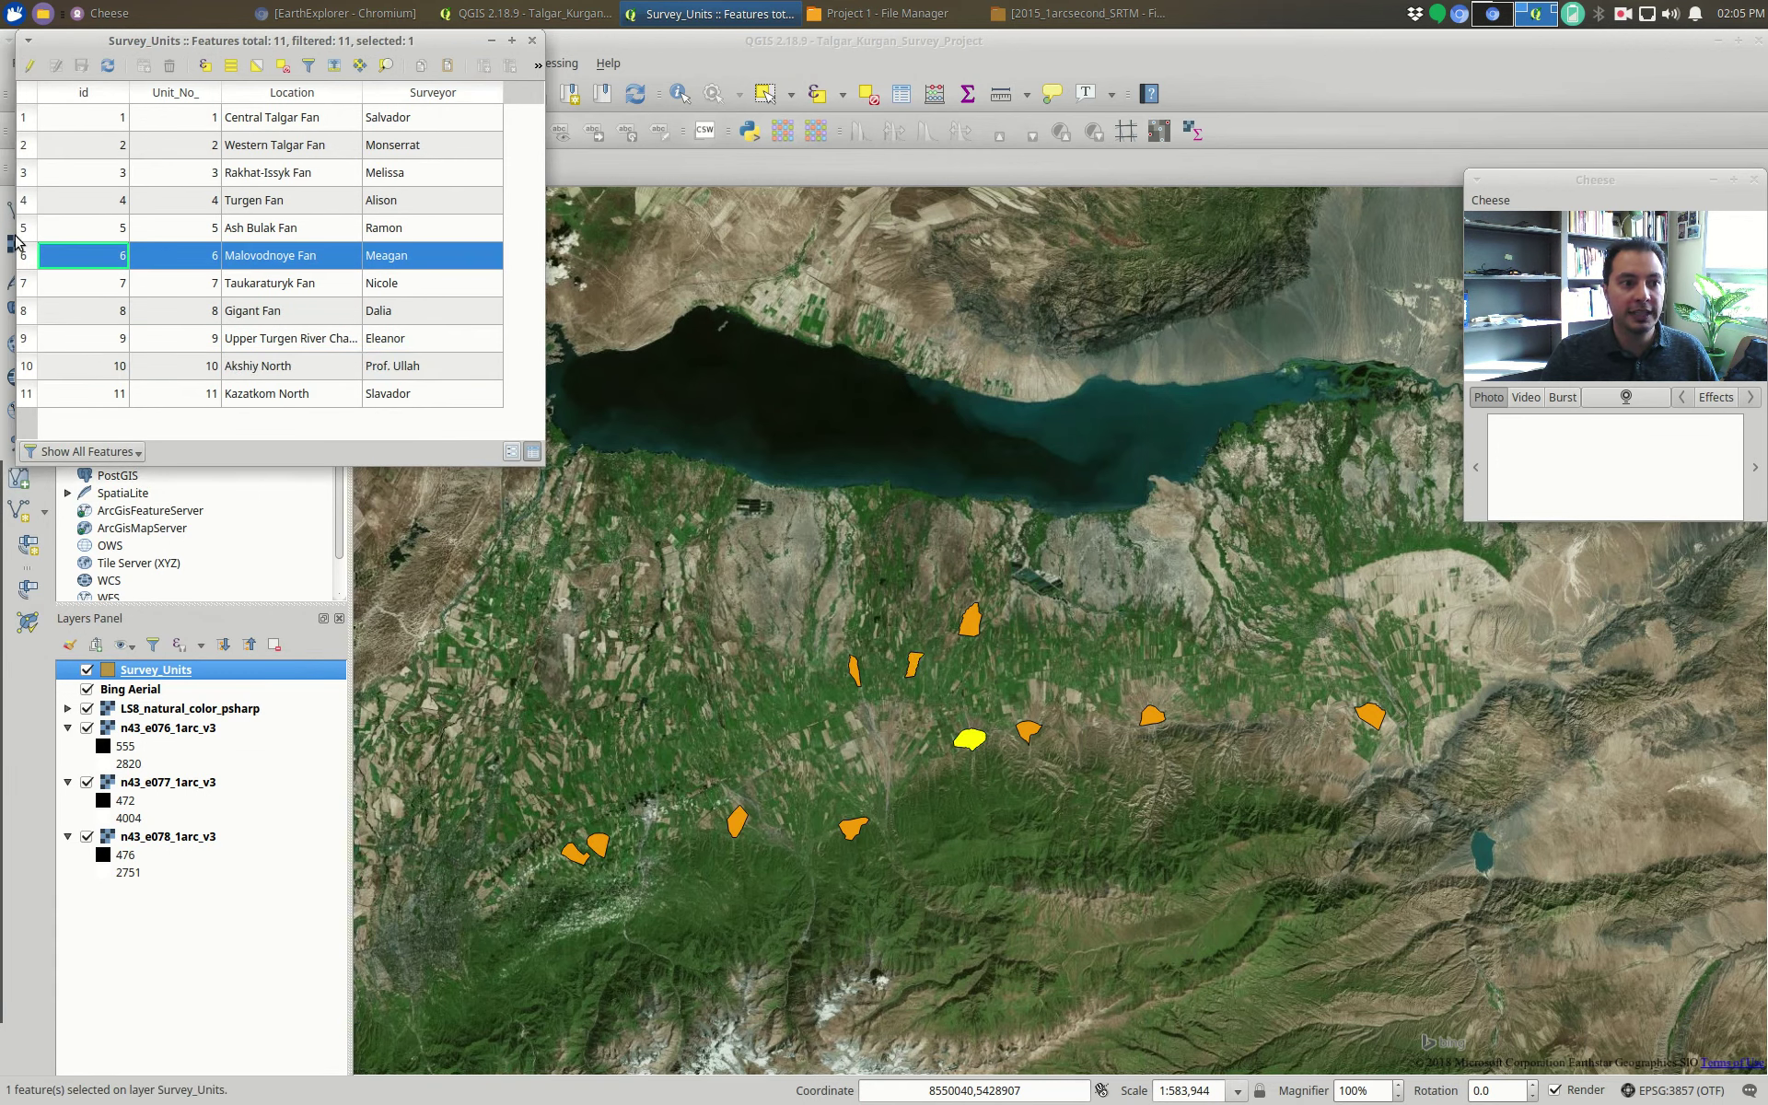
{"action": "left_click", "coordinate": [32, 225]}
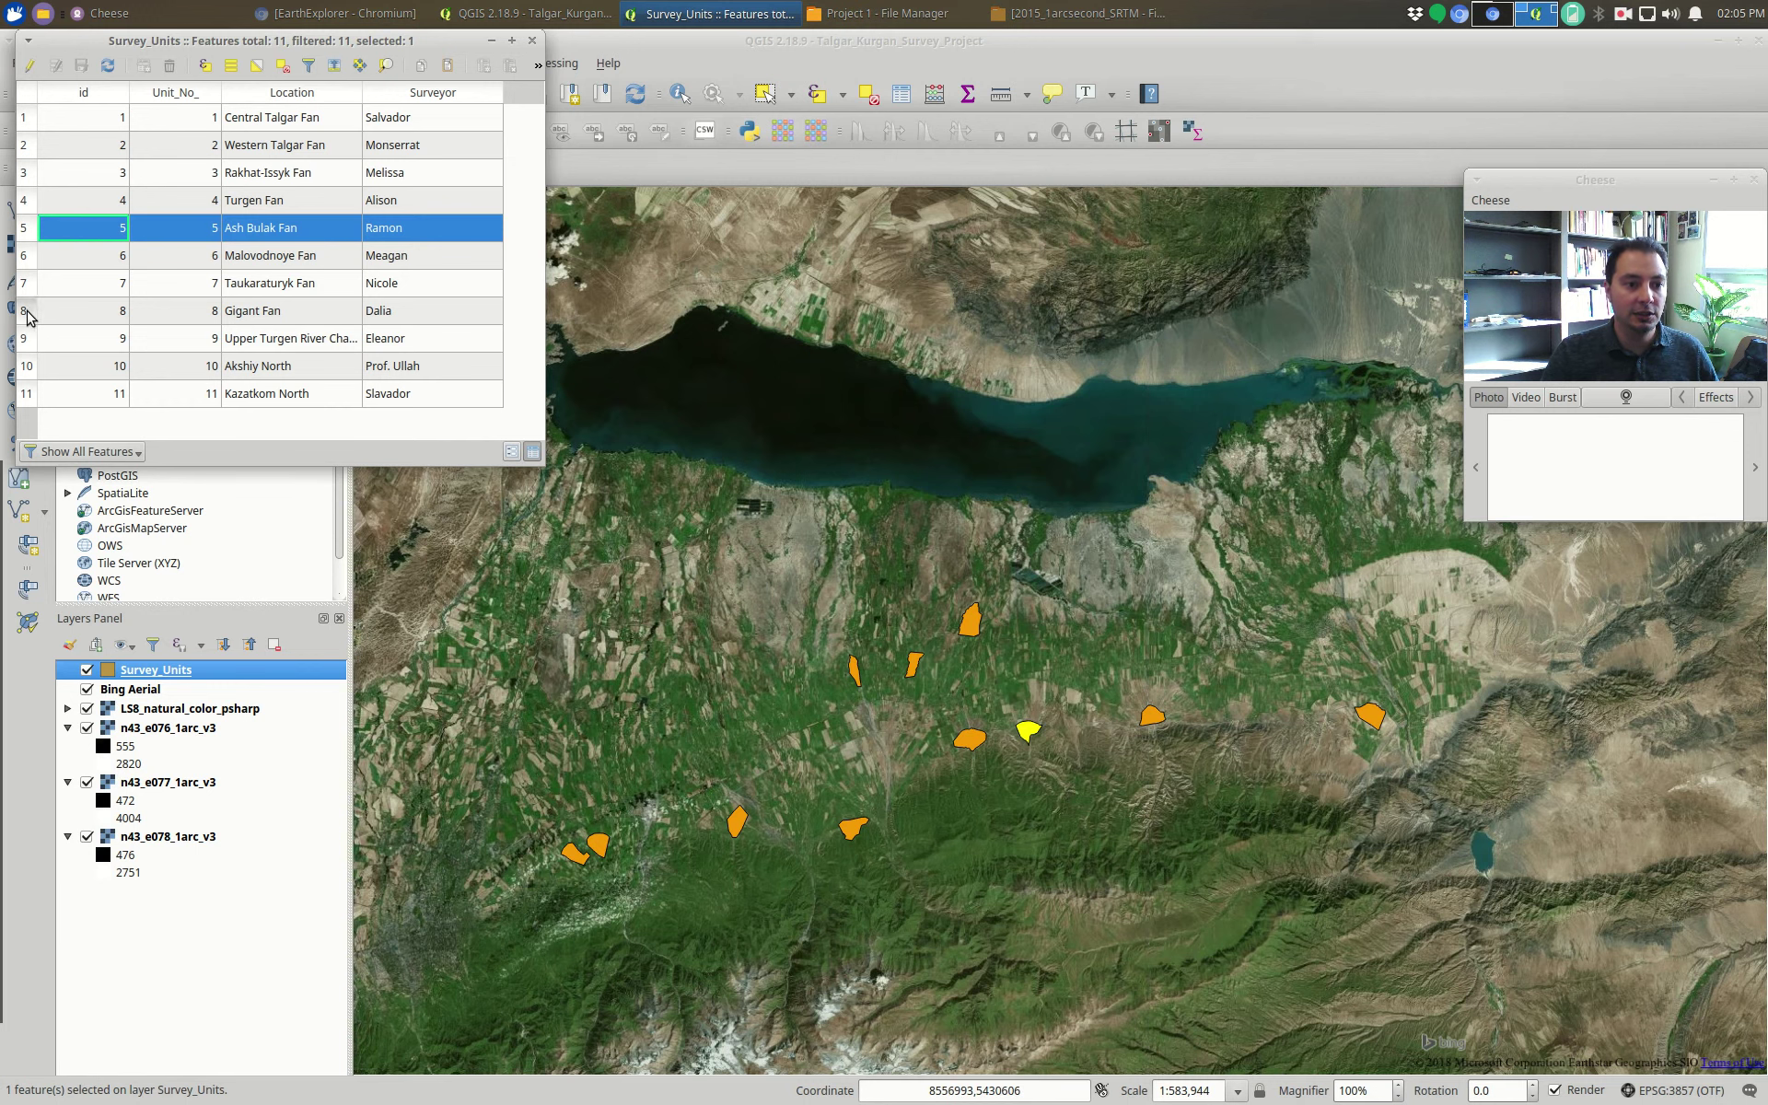
{"action": "left_click", "coordinate": [31, 367]}
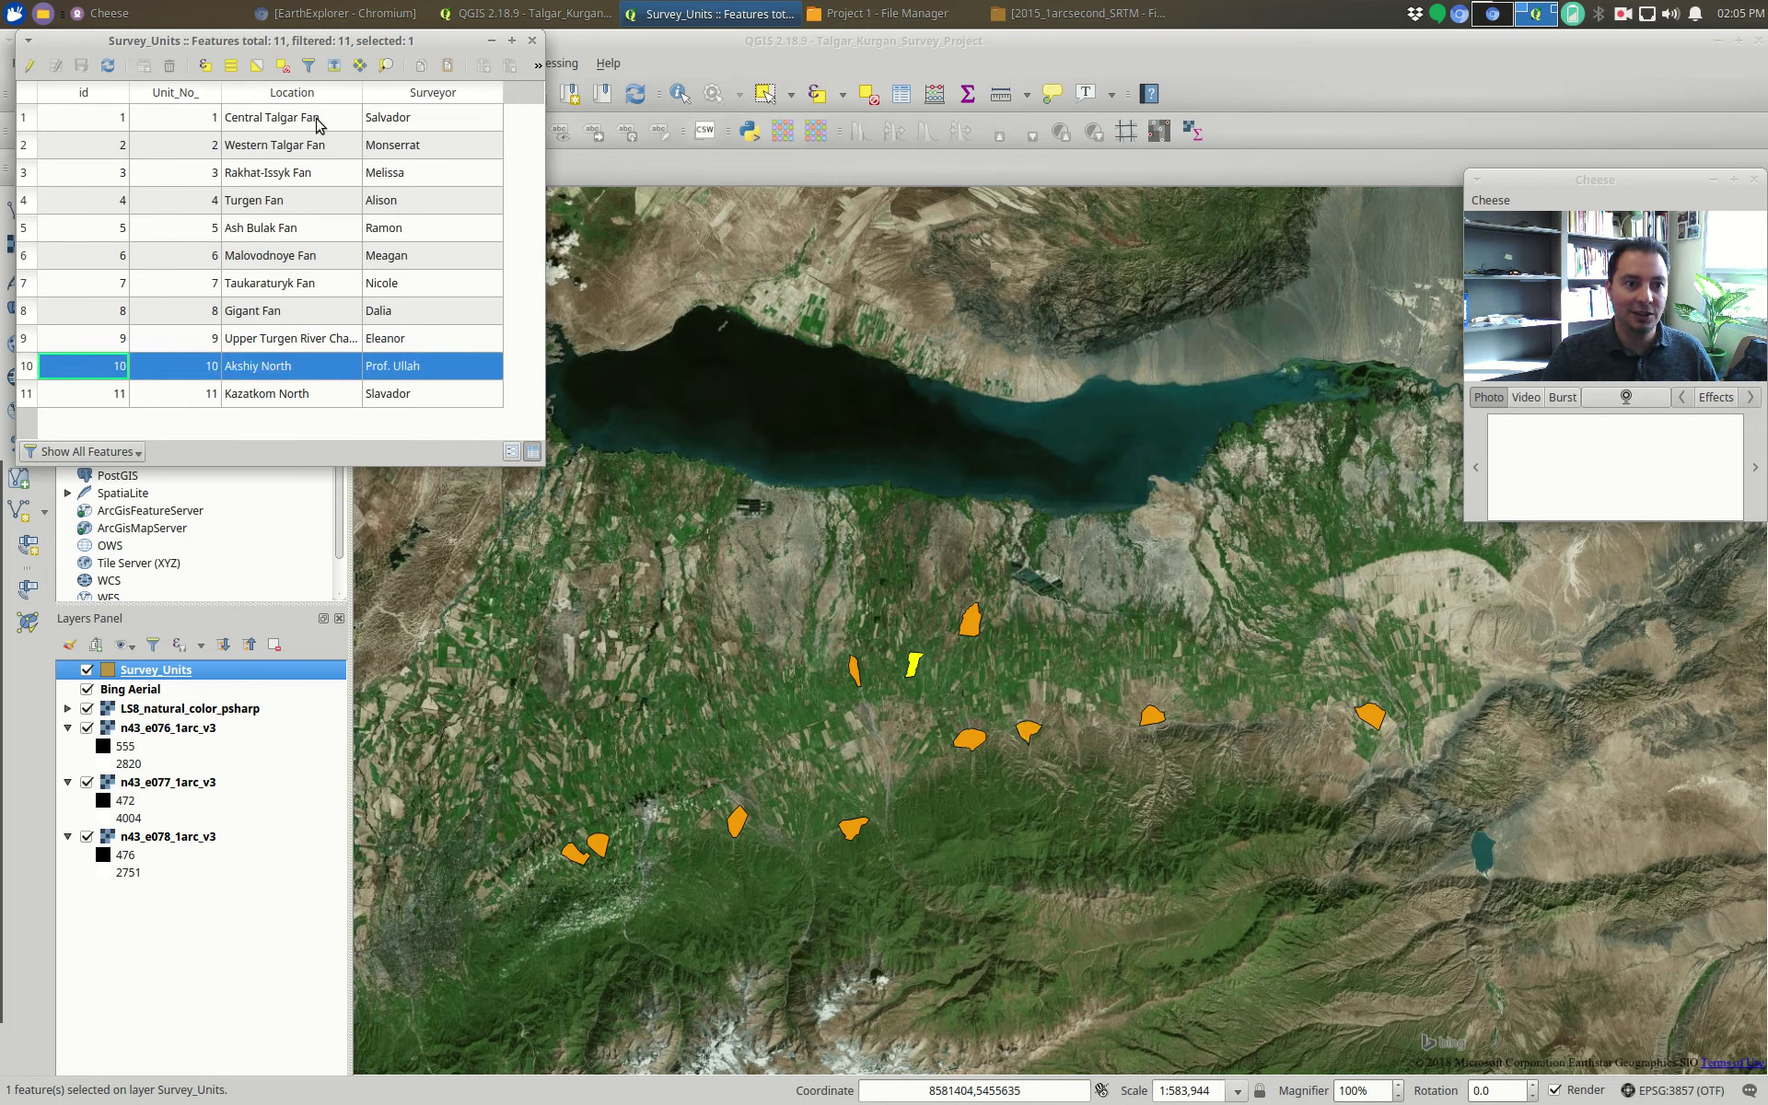
- Zoom the map to the selected Akshiy North unit, then close the attribute table and clear the selection
{"action": "left_click", "coordinate": [387, 67]}
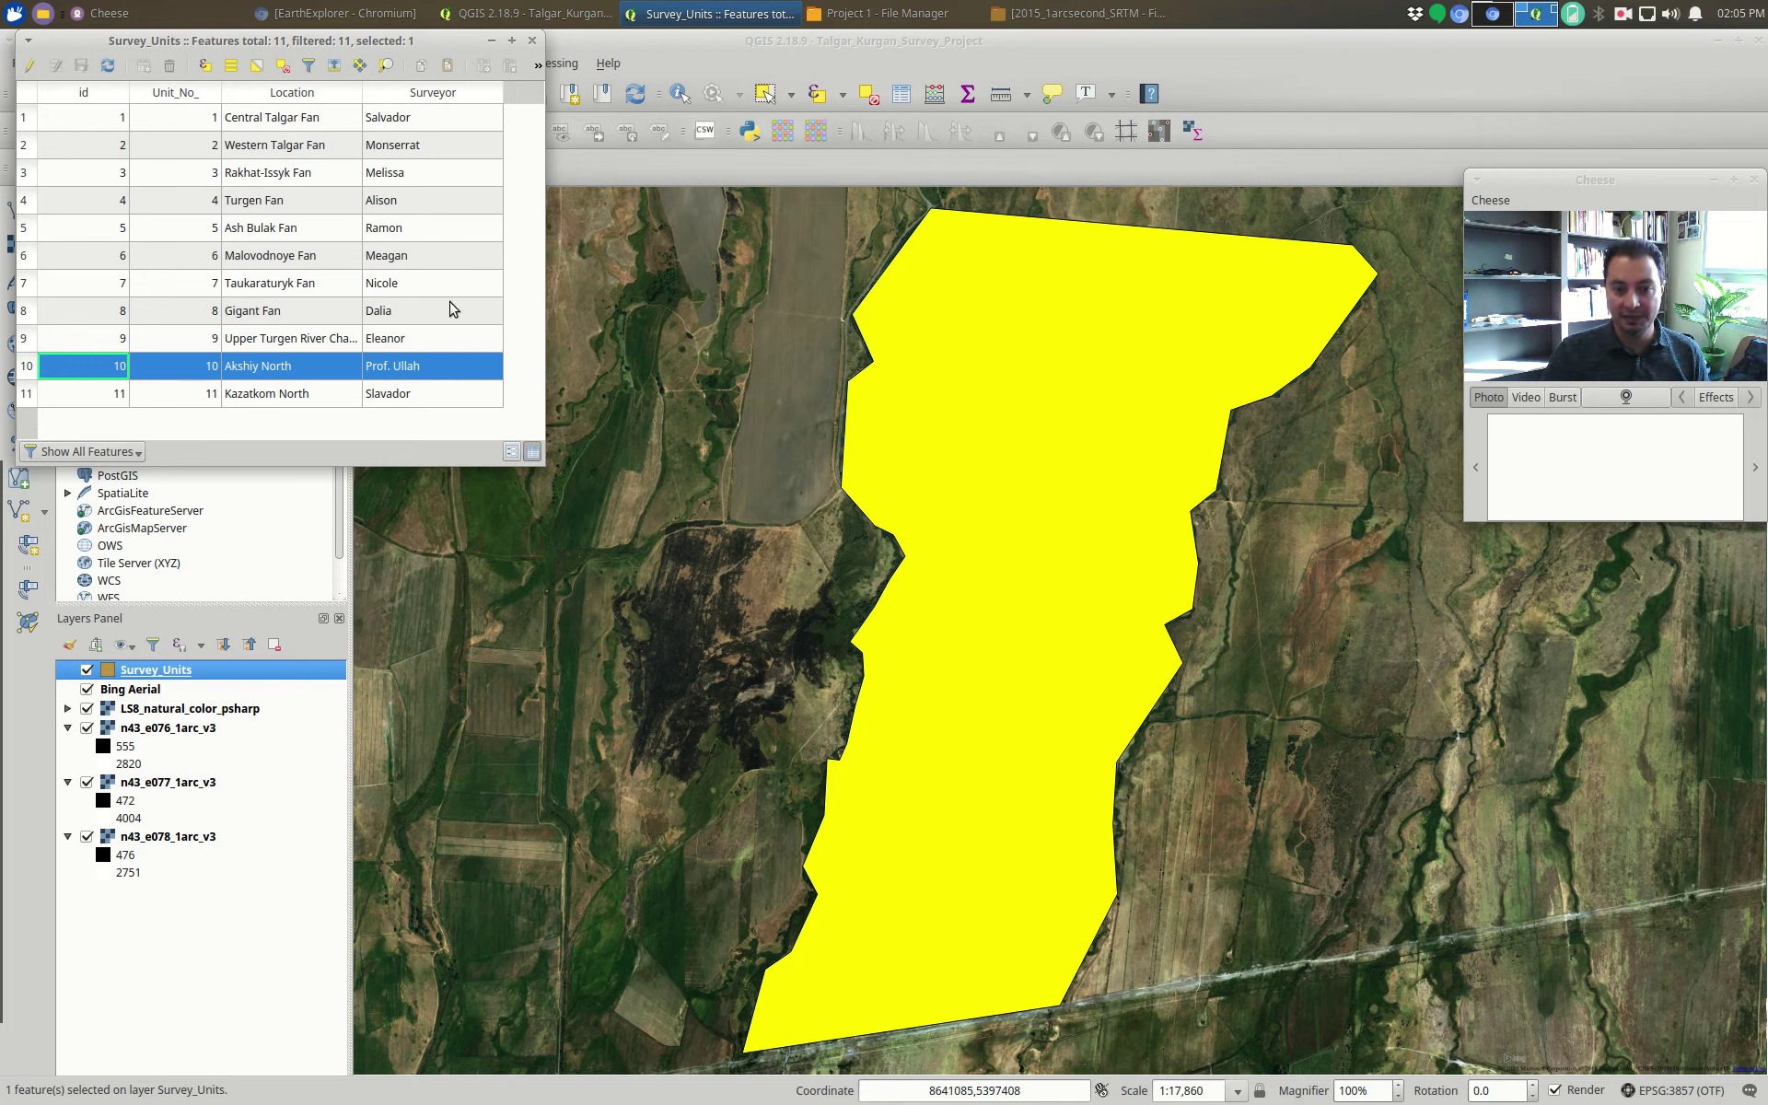
{"action": "left_click", "coordinate": [533, 42]}
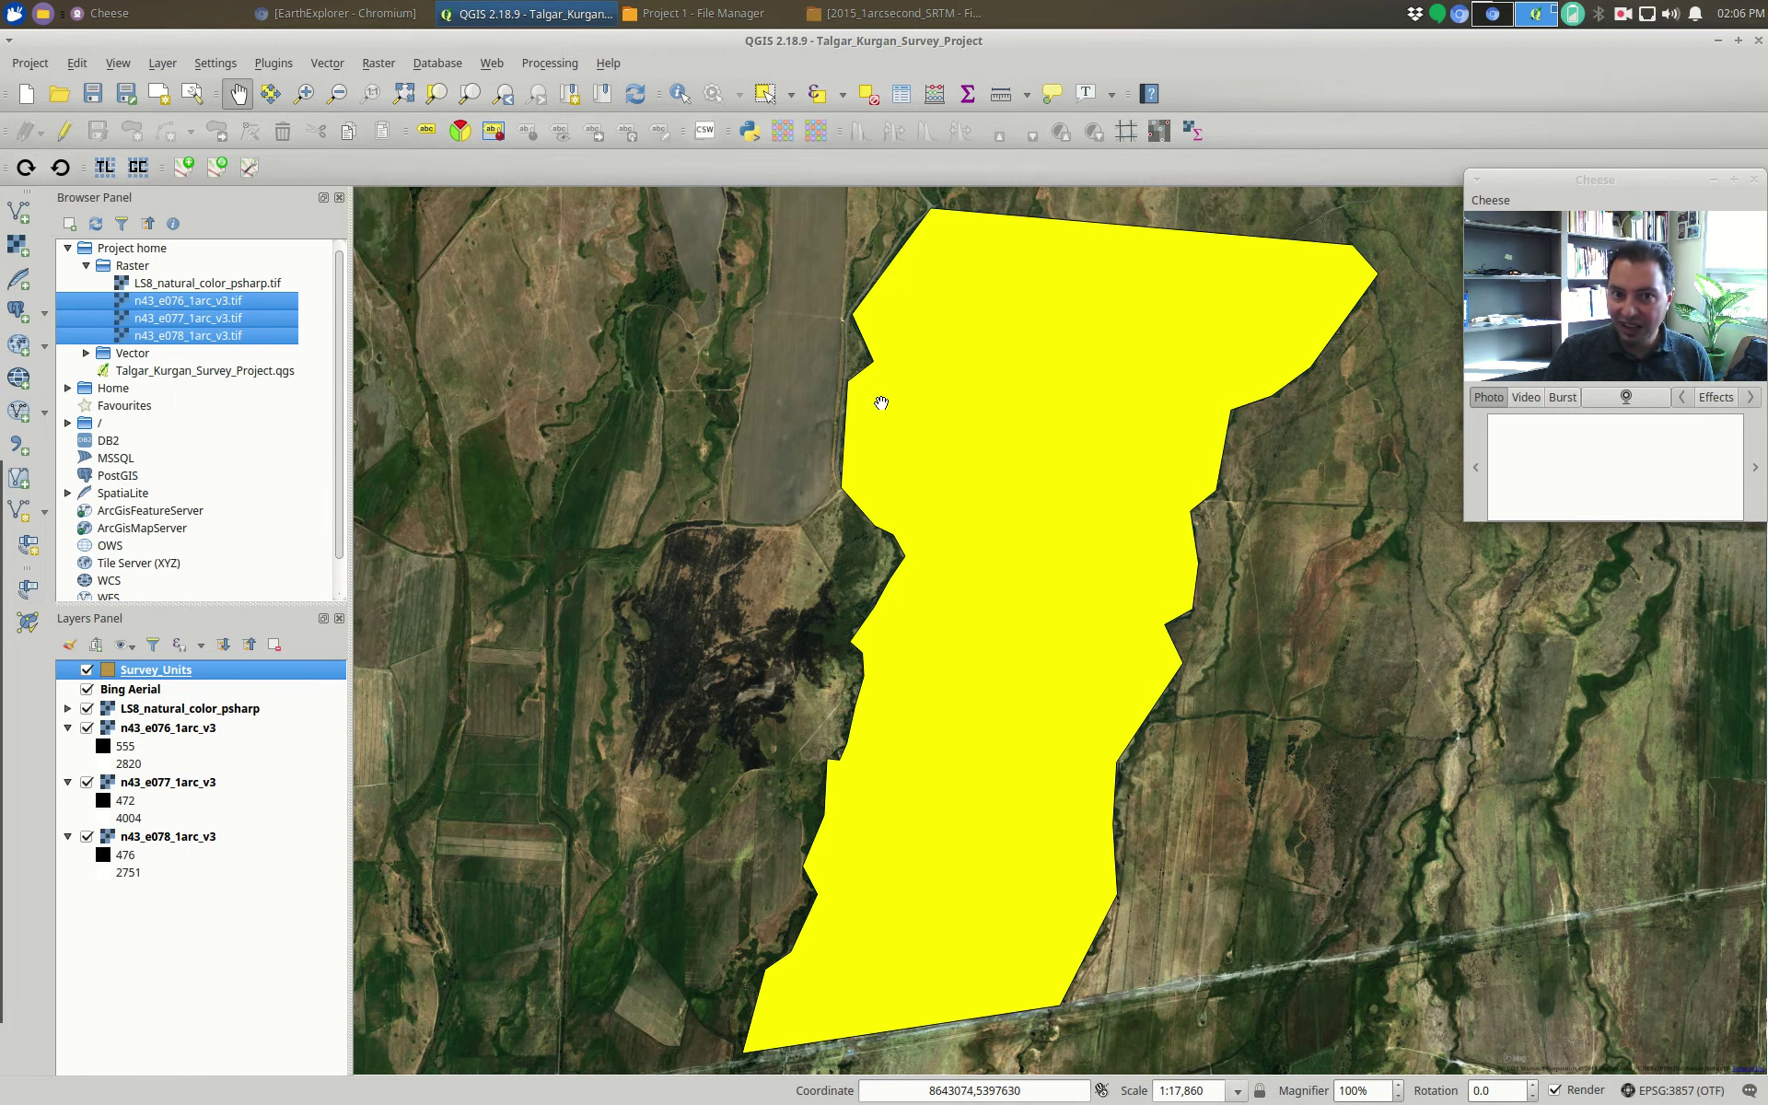
{"action": "left_click", "coordinate": [866, 95]}
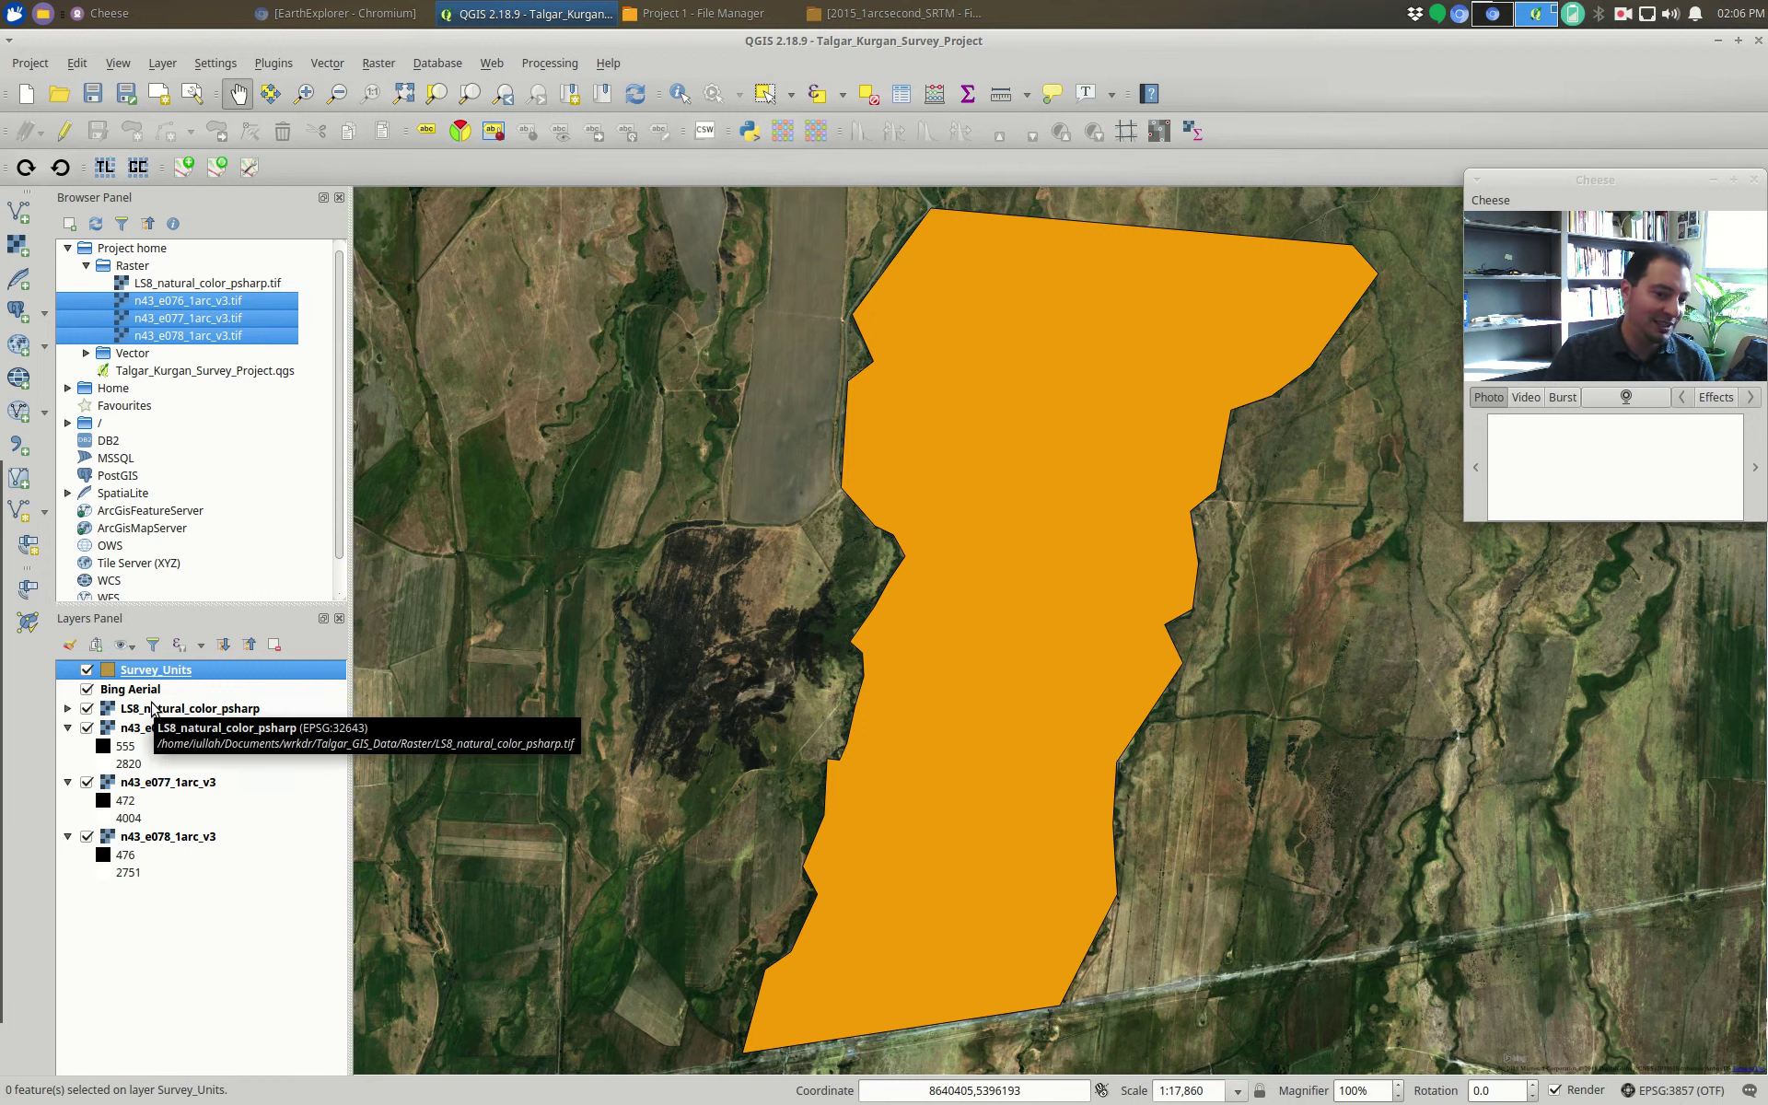
- Make the simple fill of the Survey_Units layer fully transparent by setting the fill color's opacity to 0%
{"action": "left_click", "coordinate": [162, 62]}
{"action": "left_click", "coordinate": [355, 545]}
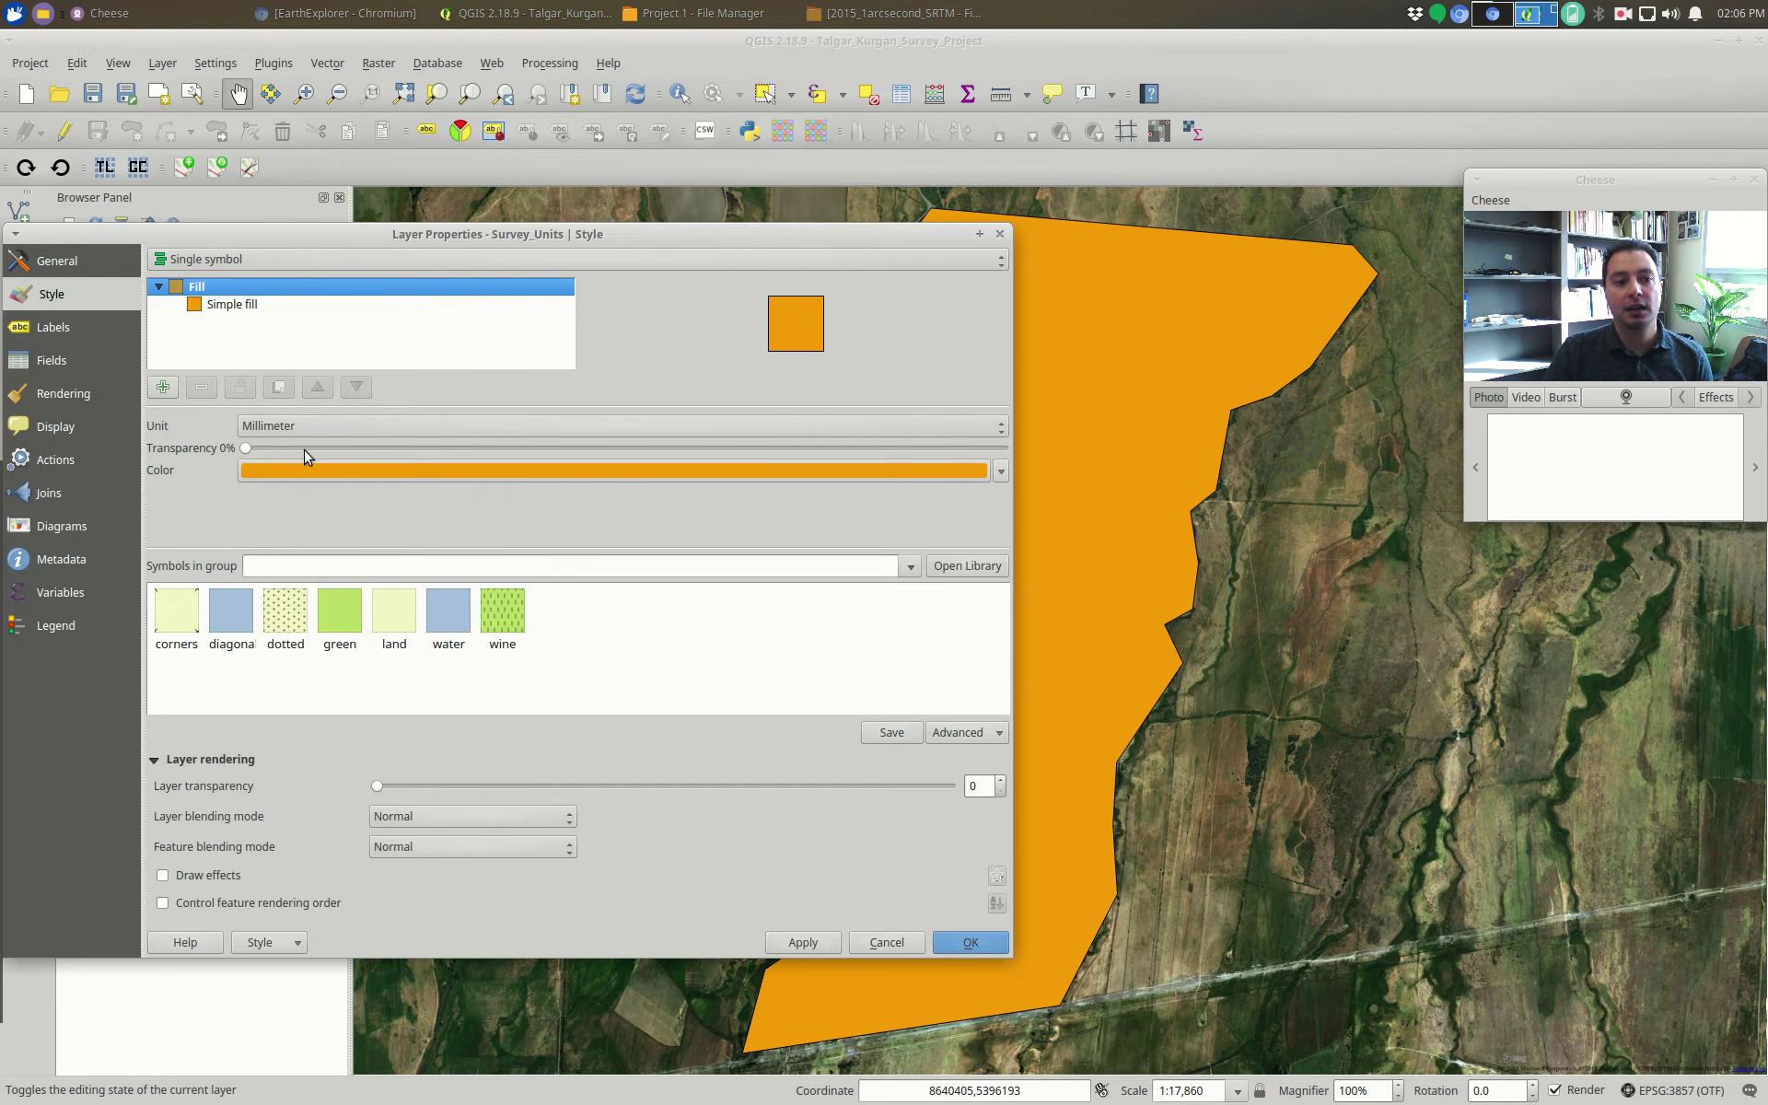
{"action": "left_click", "coordinate": [247, 310]}
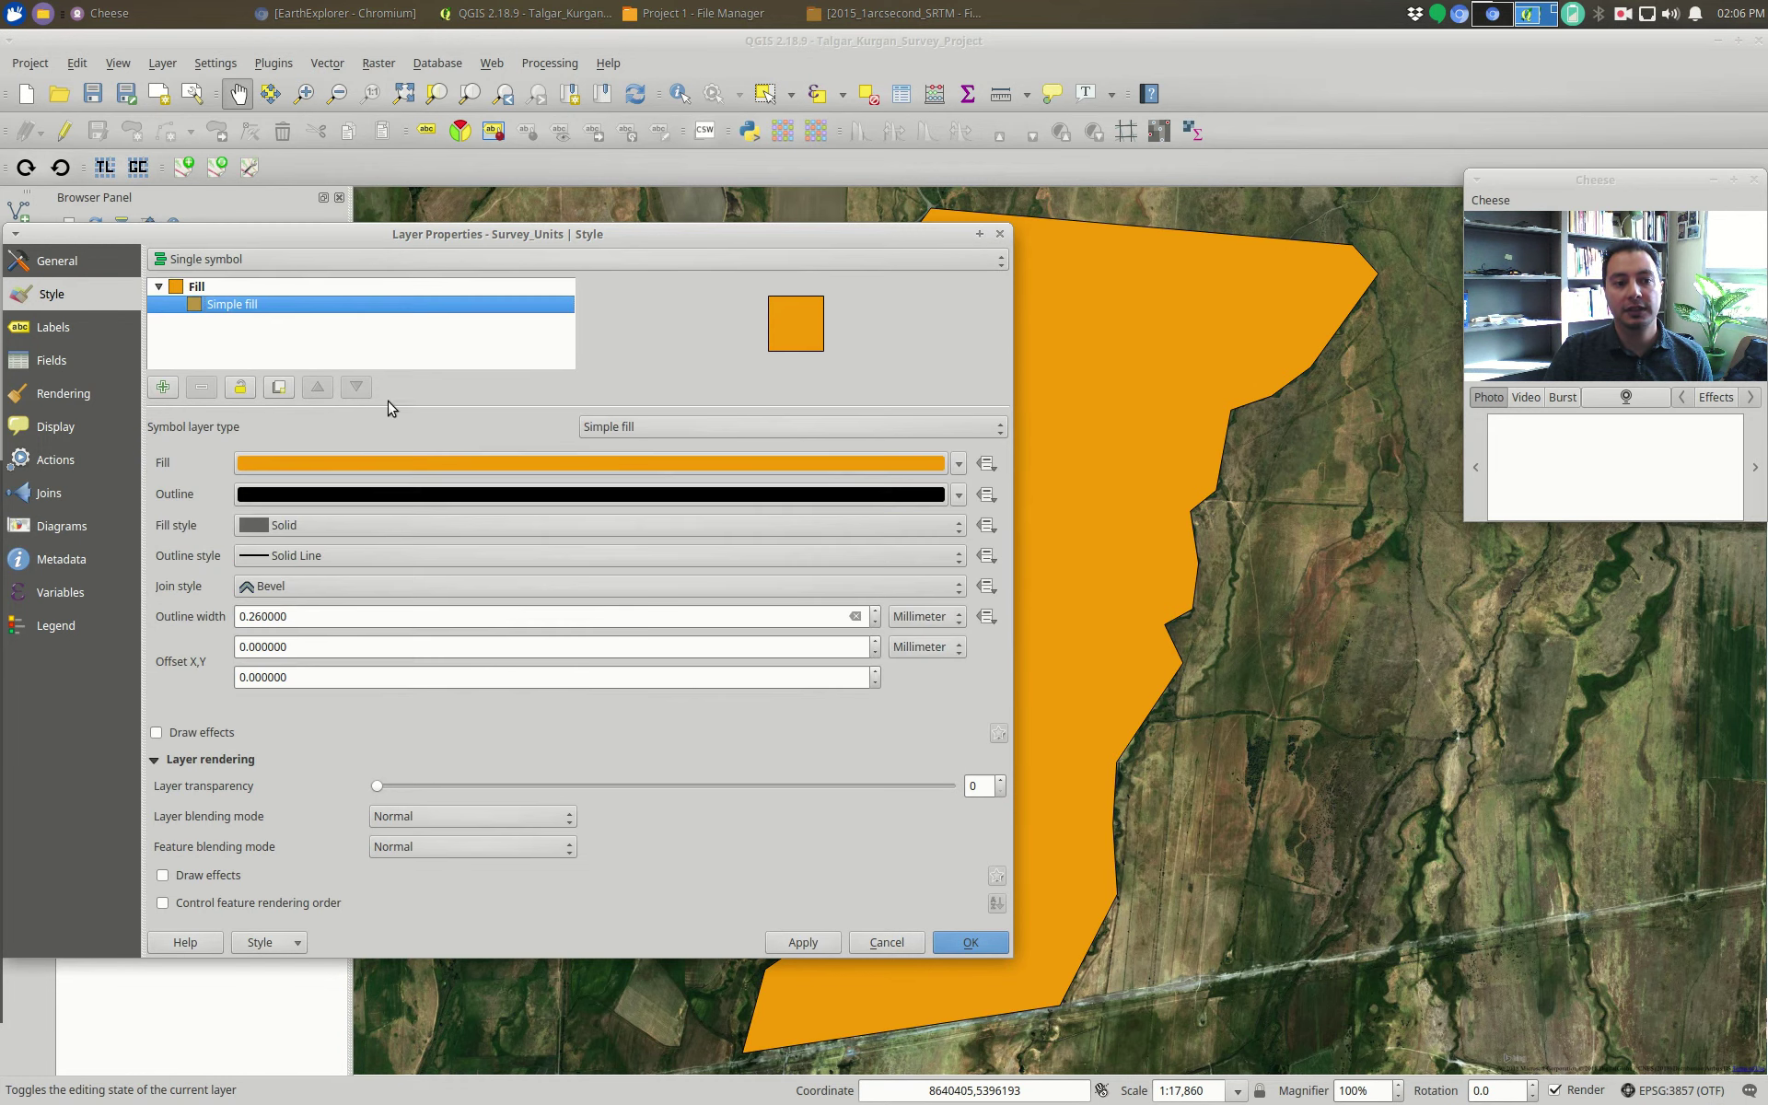
{"action": "left_click", "coordinate": [513, 465]}
{"action": "left_click_drag", "start_coordinate": [1114, 613], "coordinate": [935, 612]}
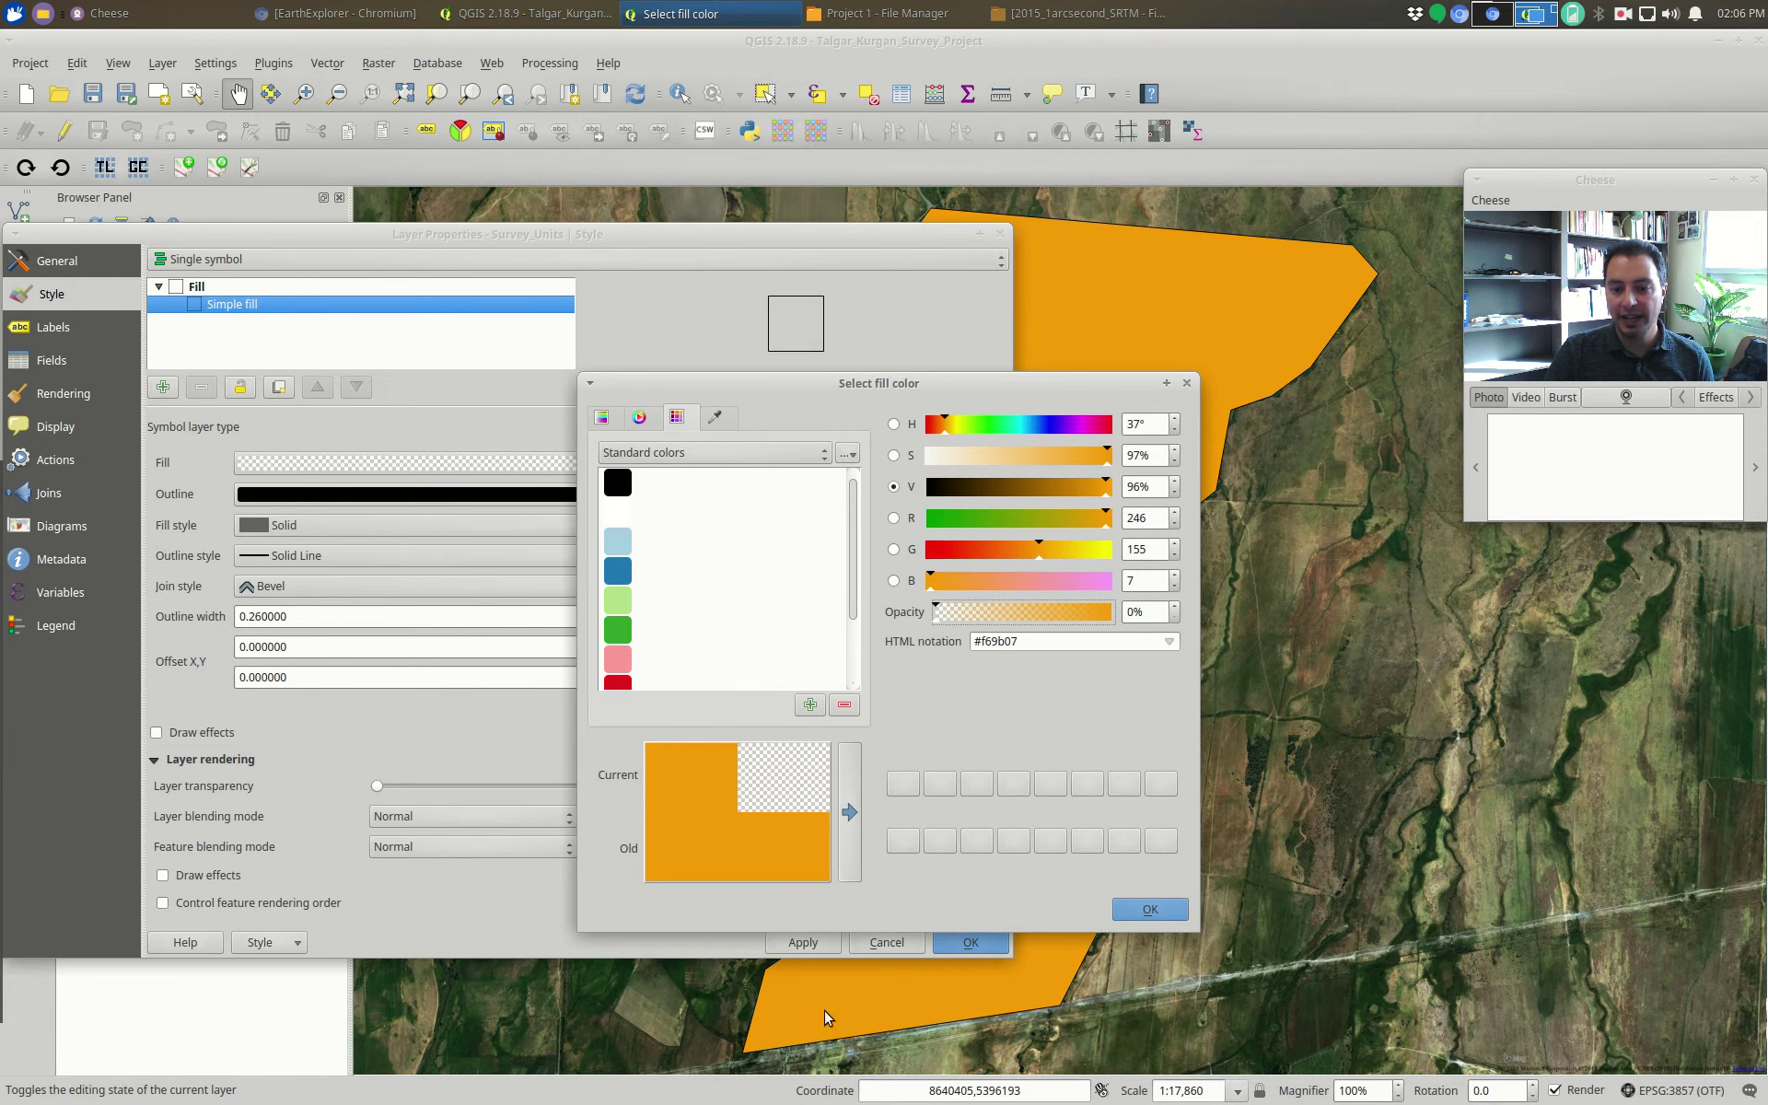
{"action": "left_click", "coordinate": [1127, 907]}
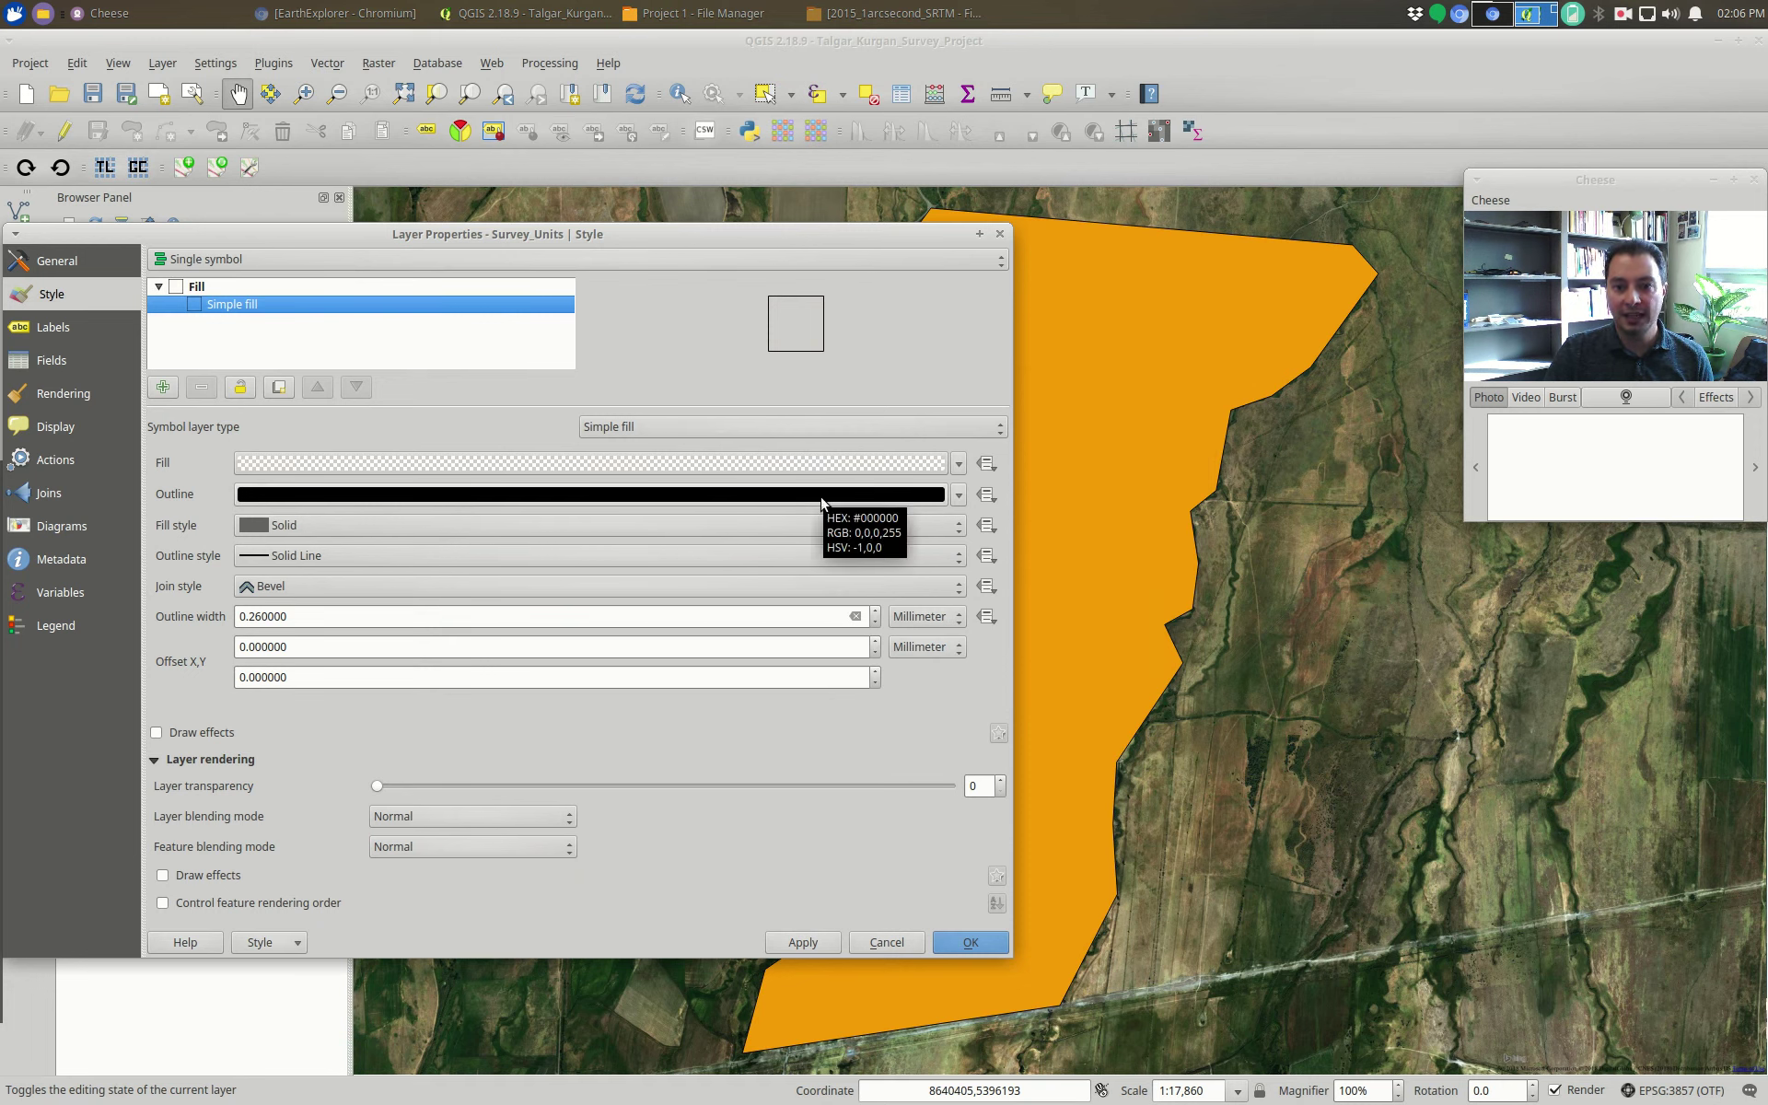
- Set the Survey_Units outline color to white, increase the outline width, and apply the style to the layer
{"action": "left_click", "coordinate": [458, 496]}
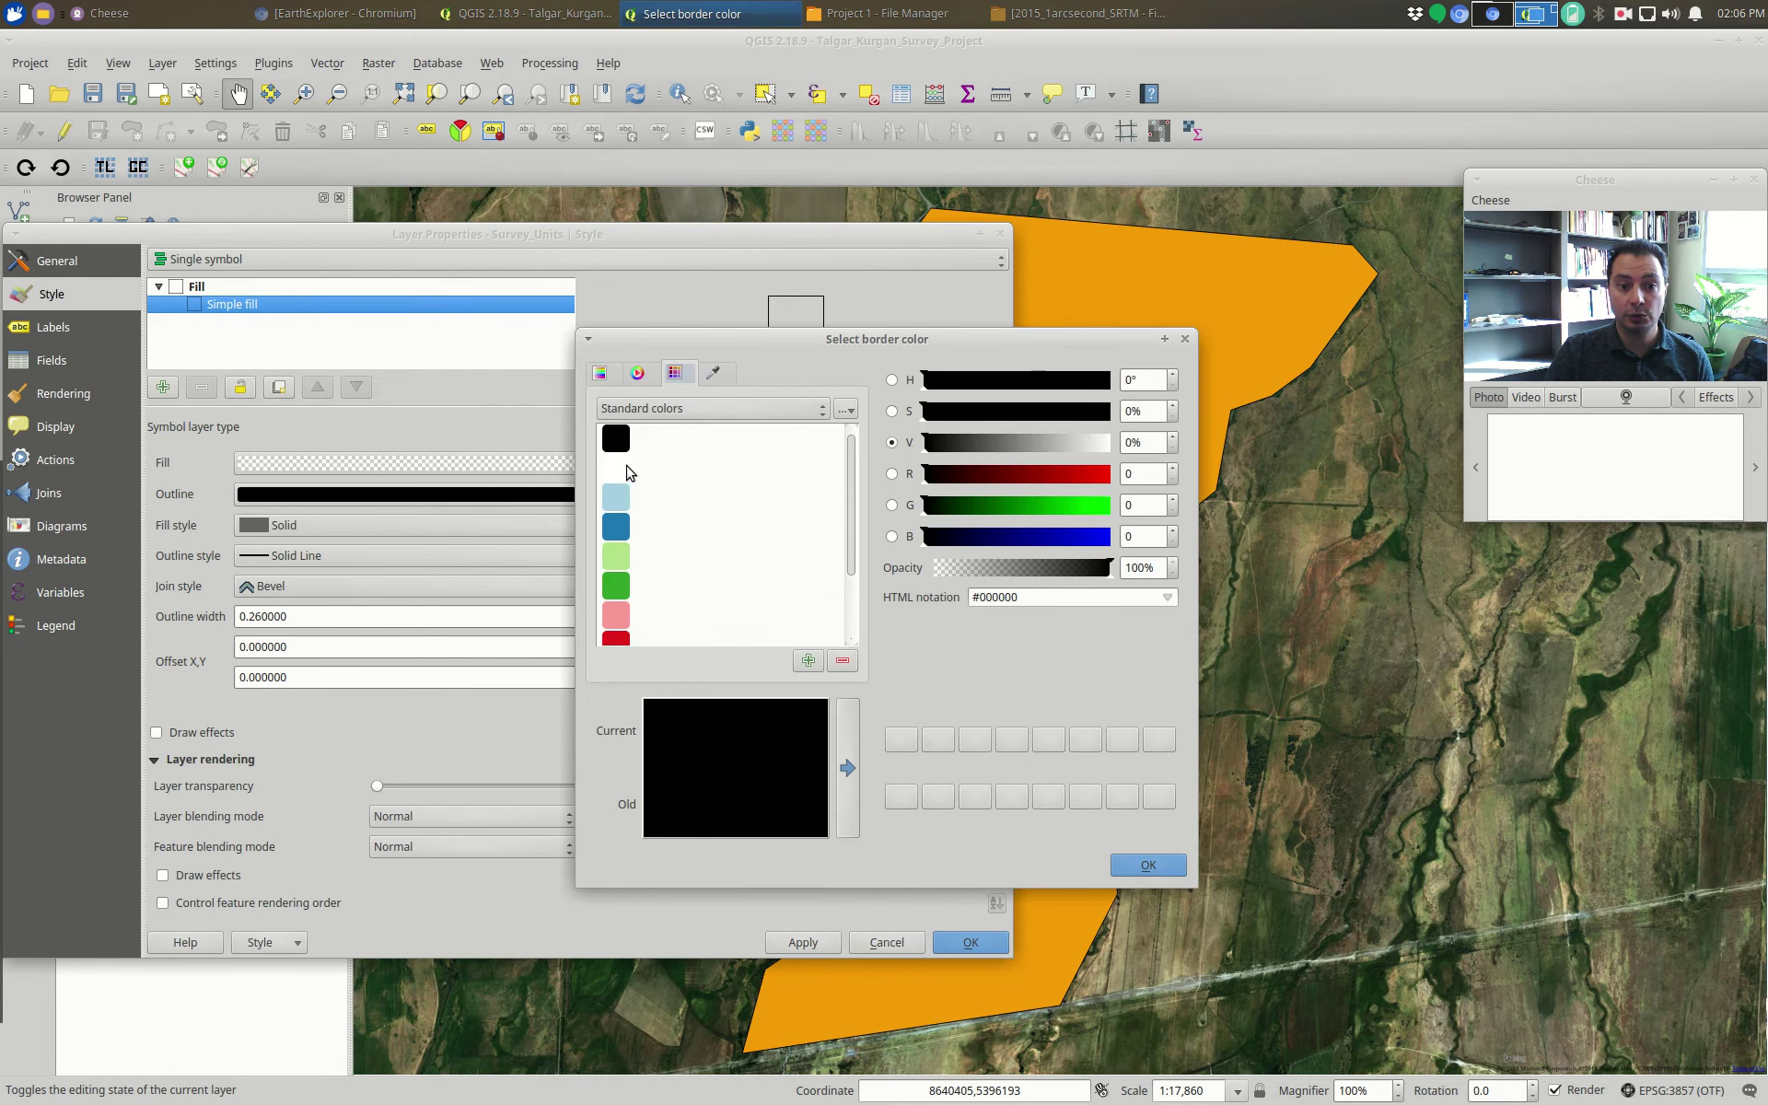
{"action": "left_click", "coordinate": [625, 470]}
{"action": "left_click", "coordinate": [1142, 864]}
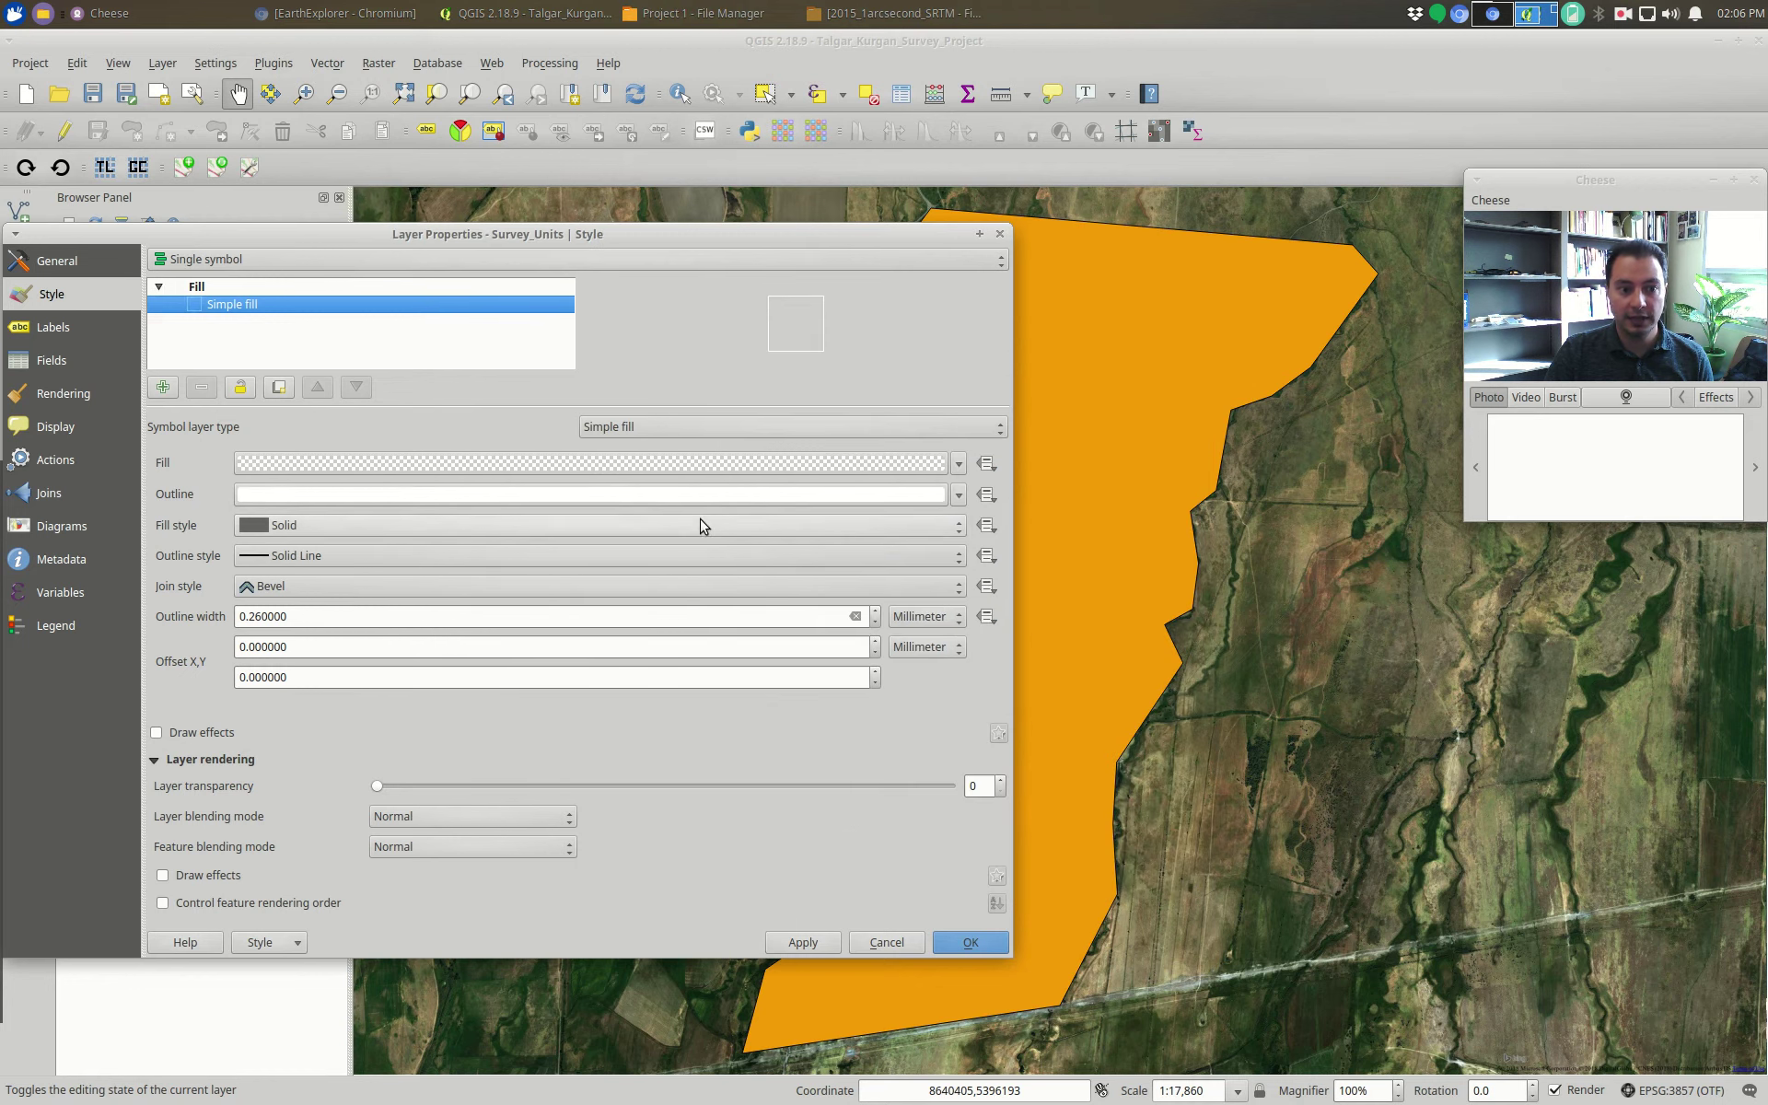
{"action": "left_click", "coordinate": [875, 611]}
{"action": "left_click", "coordinate": [973, 944]}
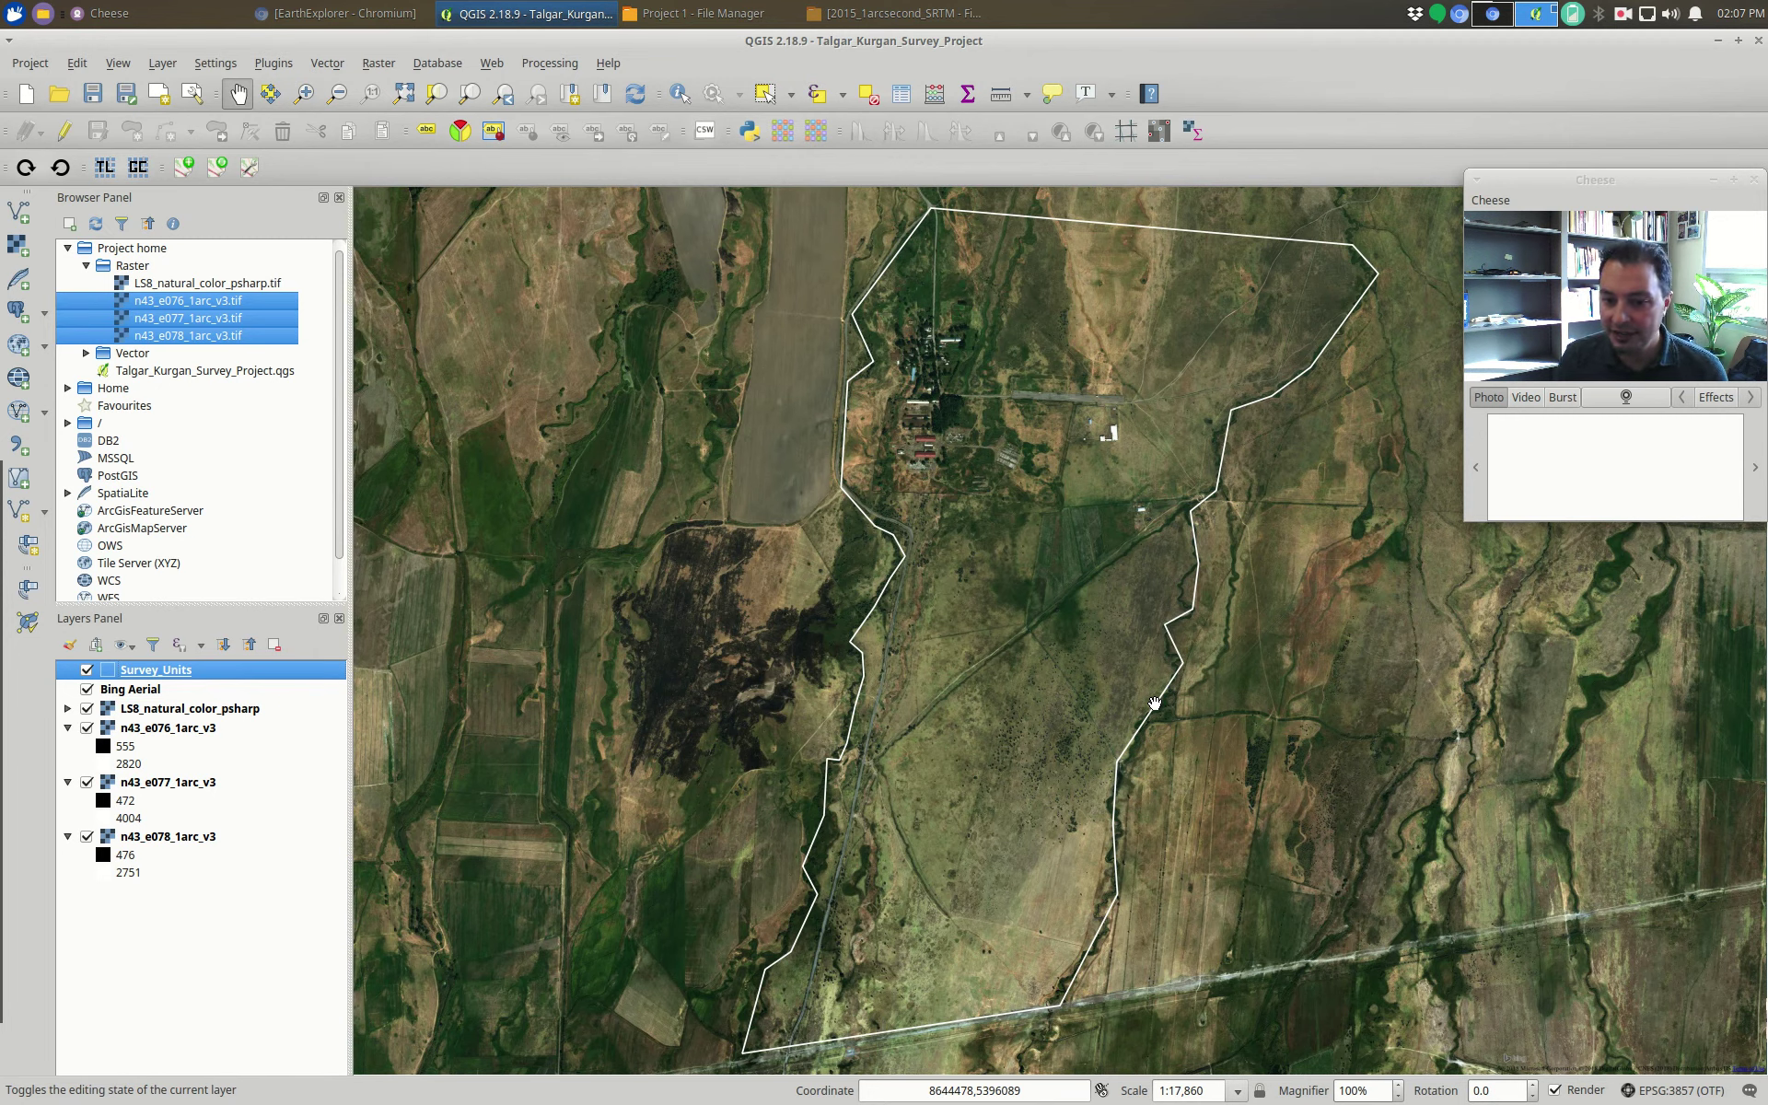
- Examine the walled compound and paved strip inside the Akshiy North unit in the Bing Aerial imagery at 1:2,233 scale
{"action": "scroll", "coordinate": [1142, 382], "scroll_direction": "up", "scroll_amount": 1}
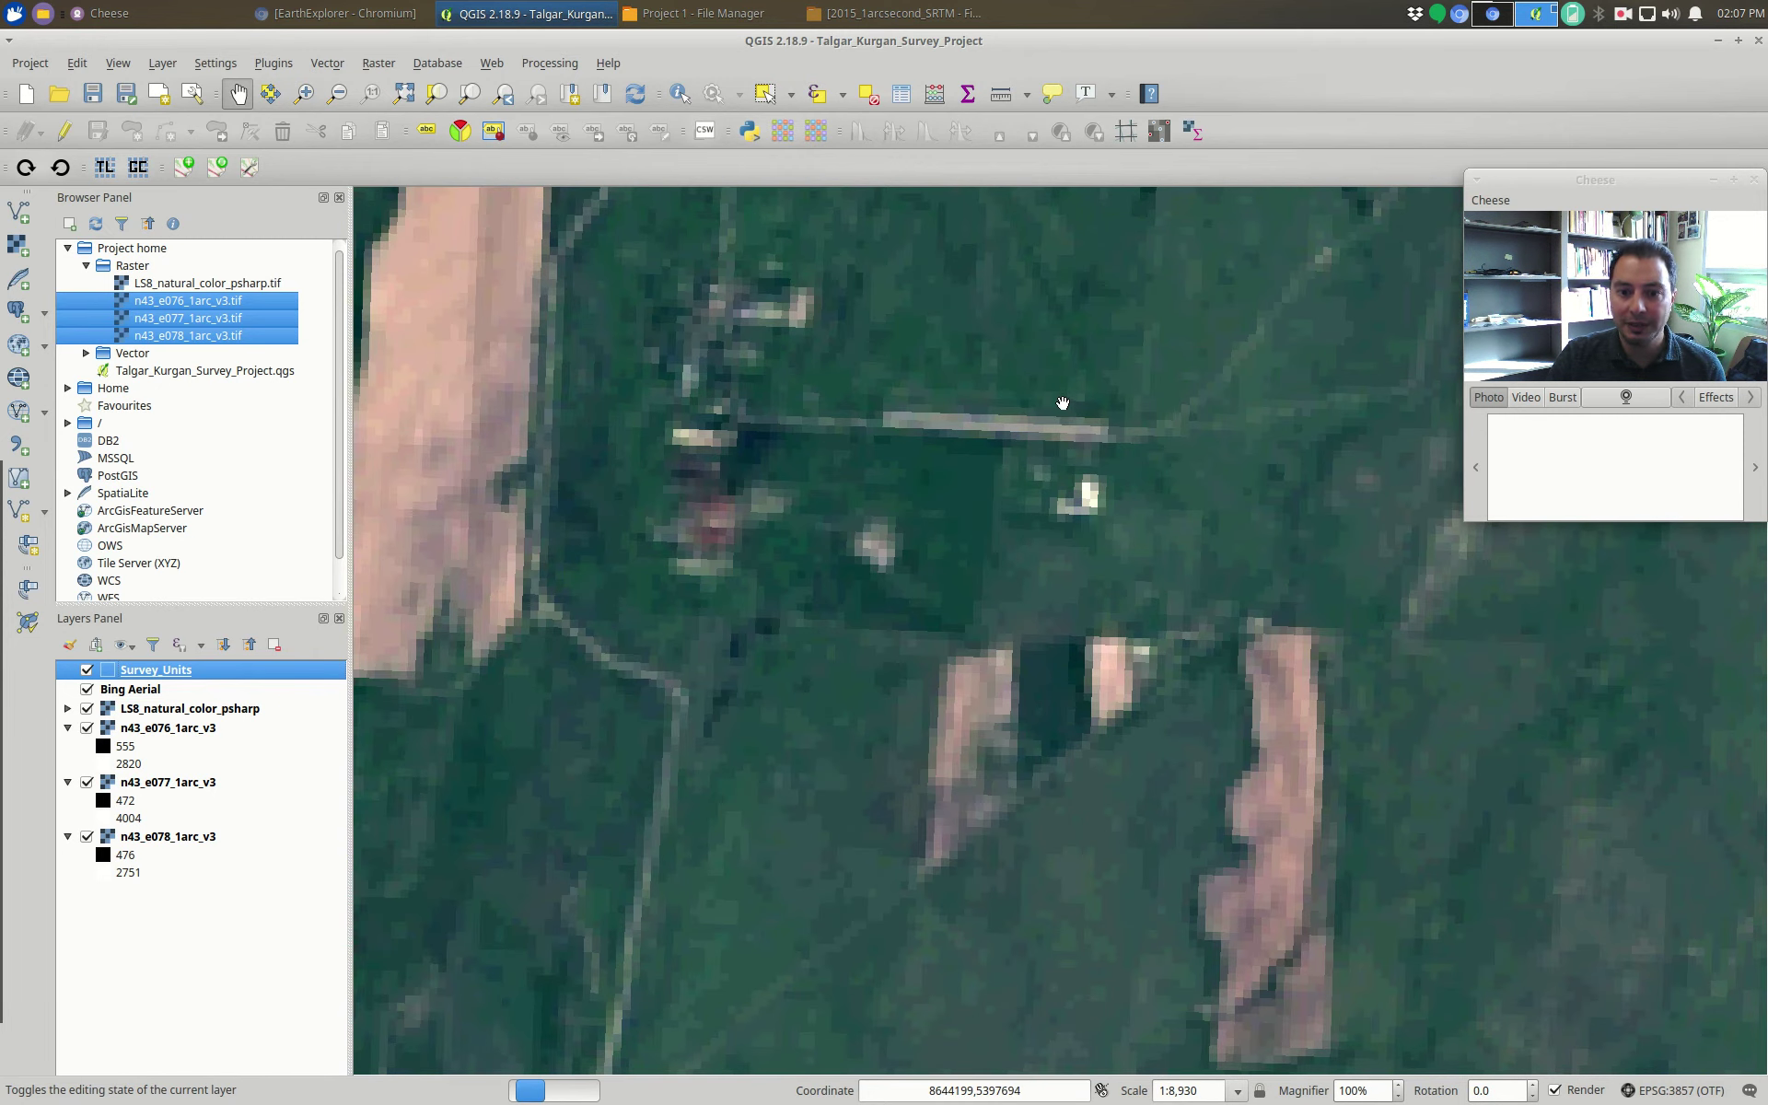
{"action": "scroll", "coordinate": [1070, 436], "scroll_direction": "up", "scroll_amount": 1}
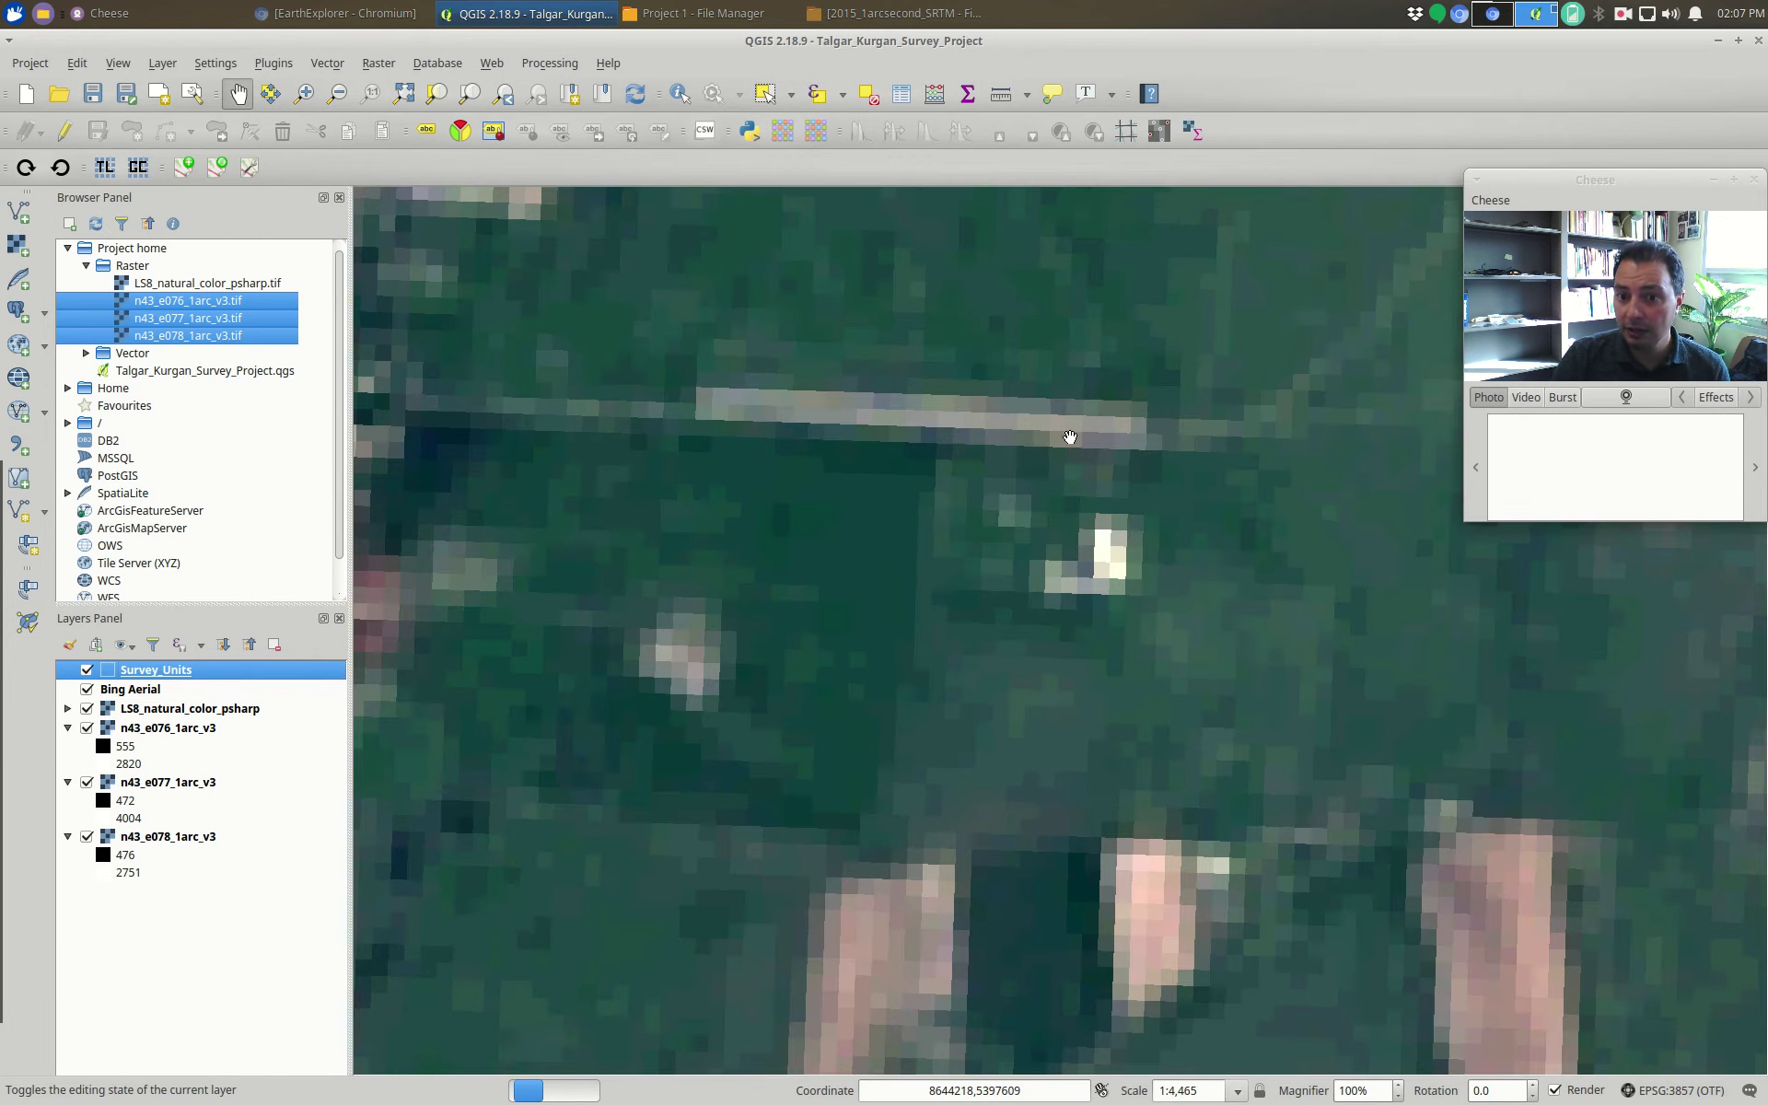
{"action": "scroll", "coordinate": [1070, 437], "scroll_direction": "up", "scroll_amount": 1}
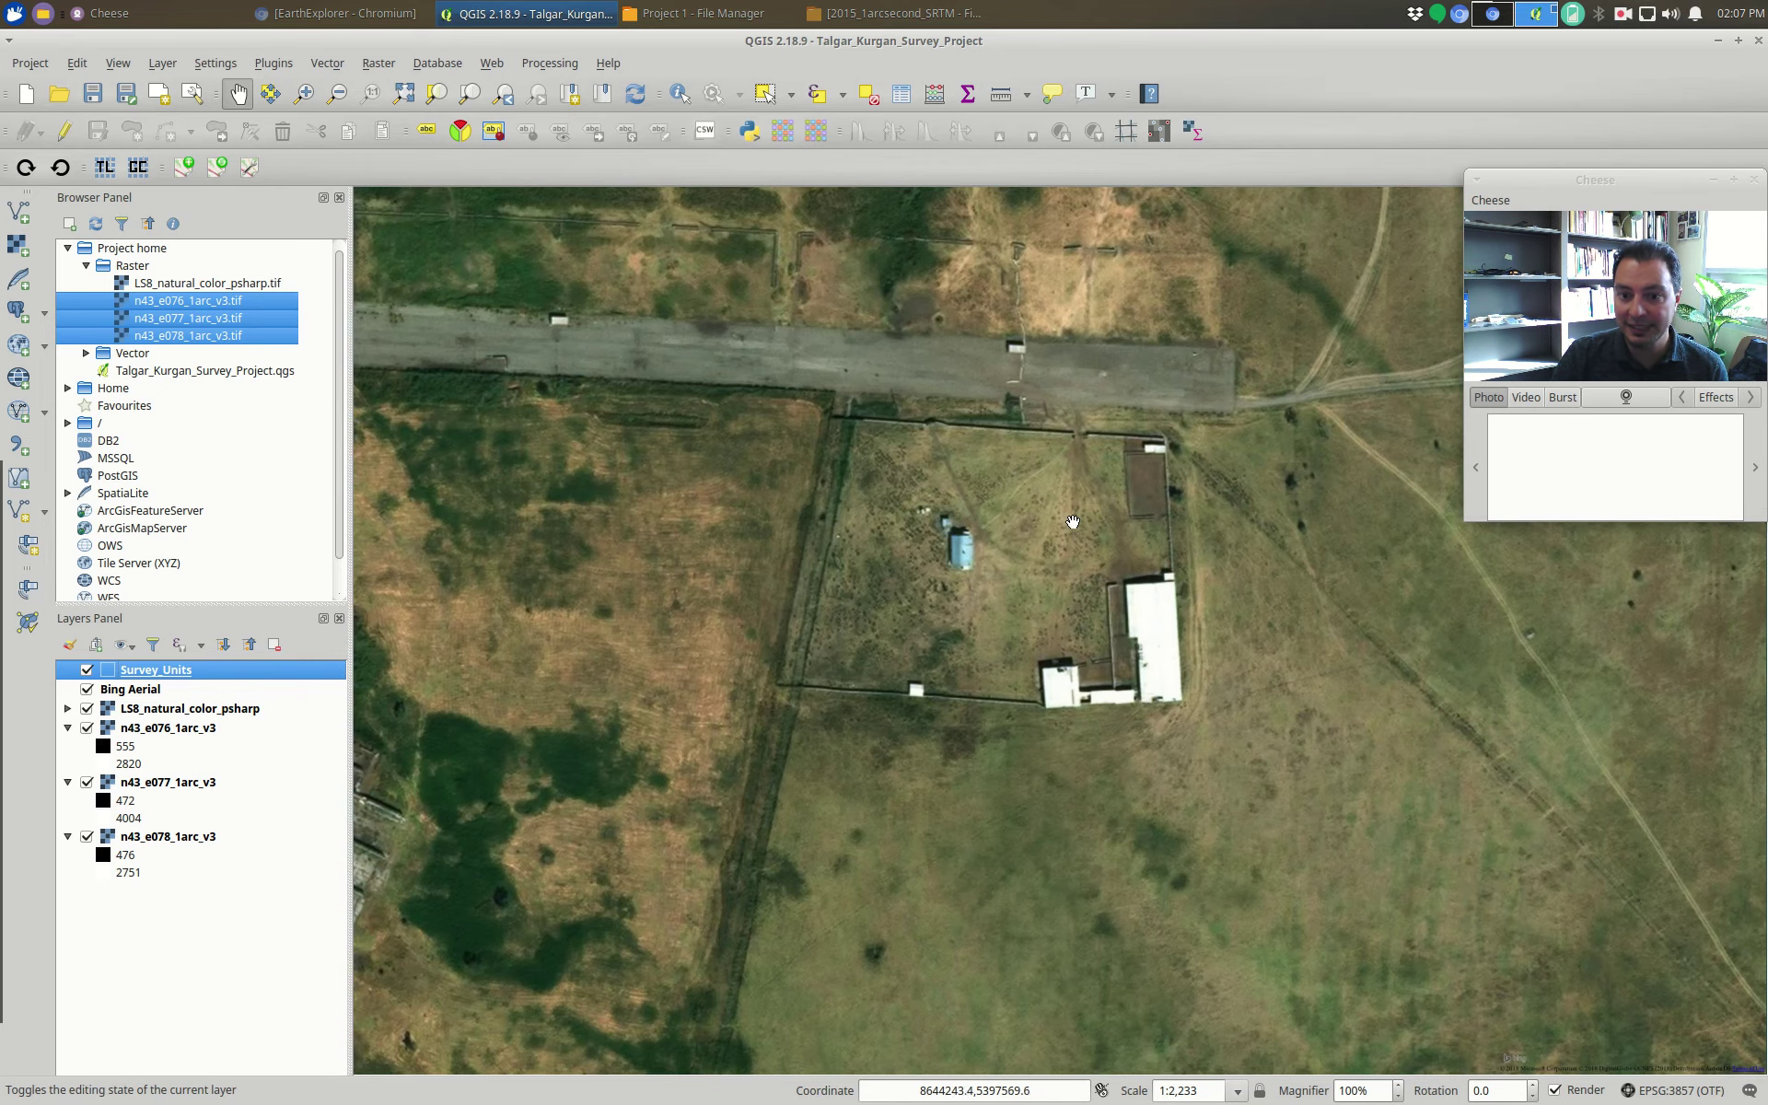
{"action": "left_click_drag", "start_coordinate": [954, 316], "coordinate": [962, 934]}
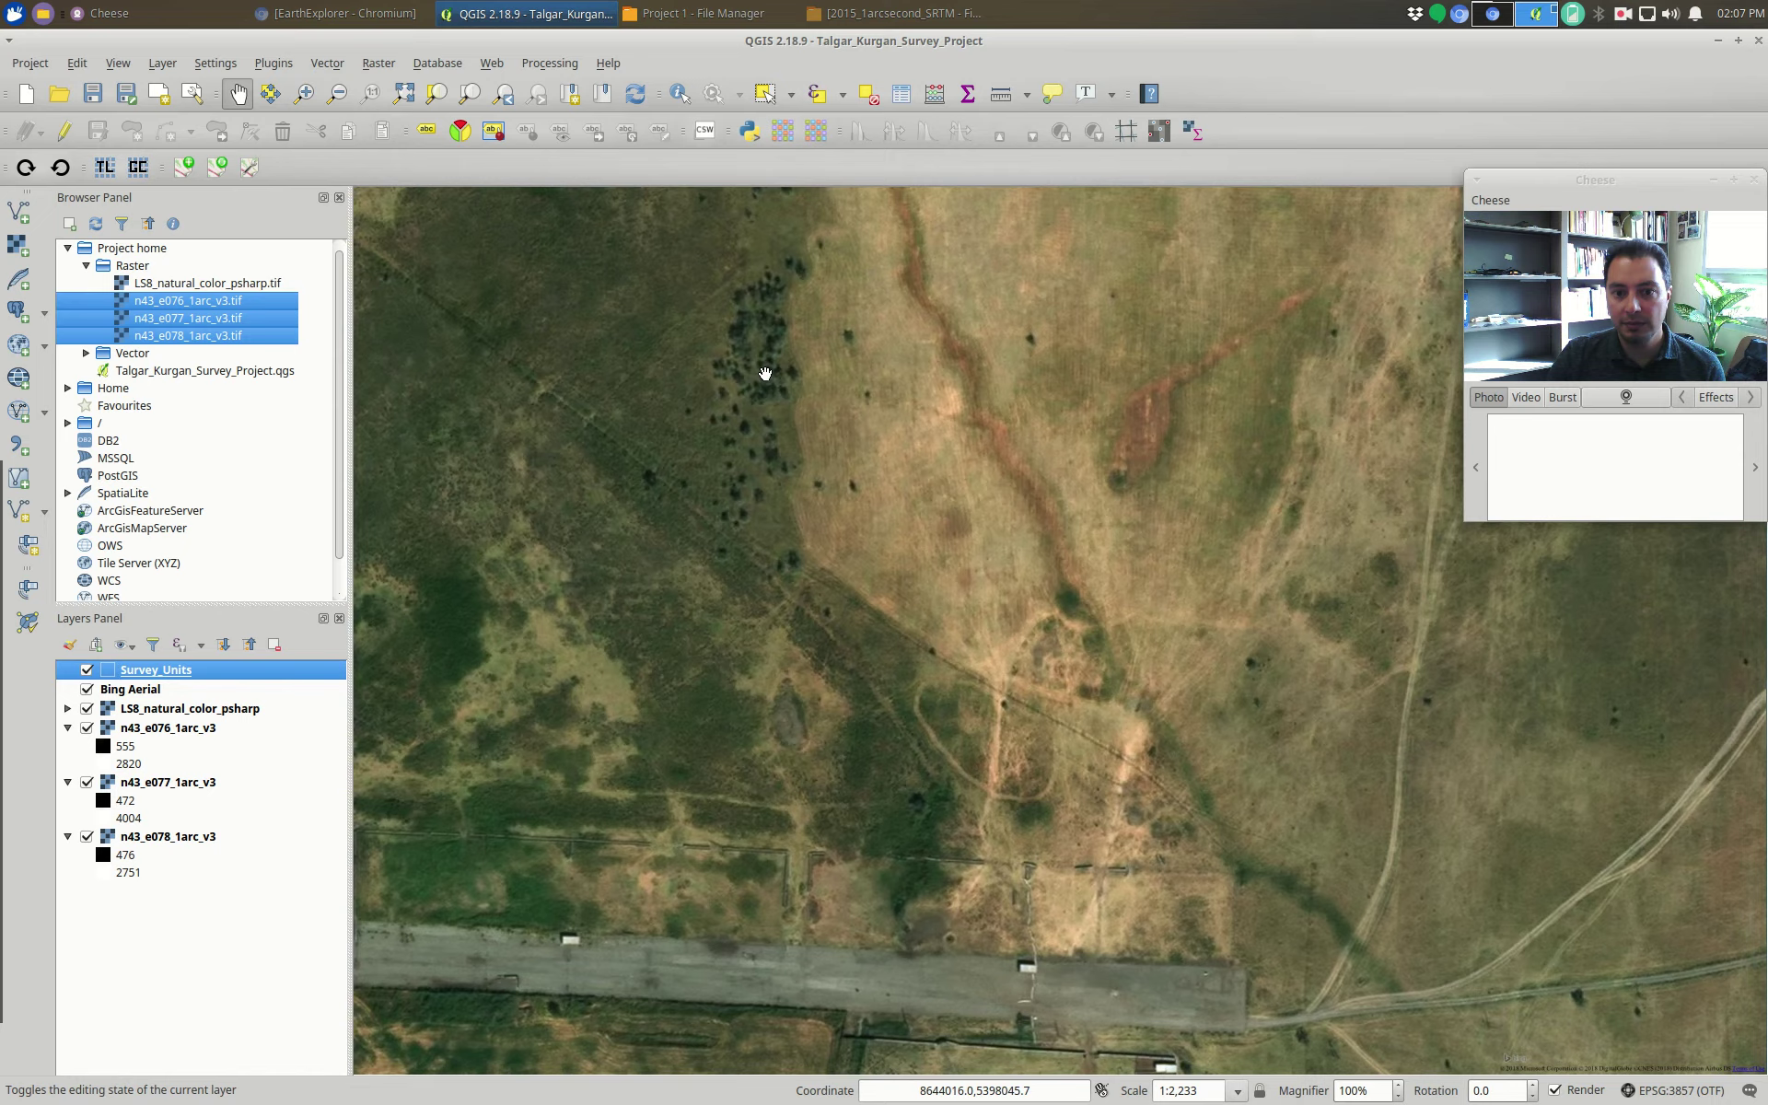
- Examine the road junction, vegetated channels and reddish soil marks along the northern boundary of the Akshiy North unit
{"action": "left_click_drag", "start_coordinate": [761, 367], "coordinate": [733, 987]}
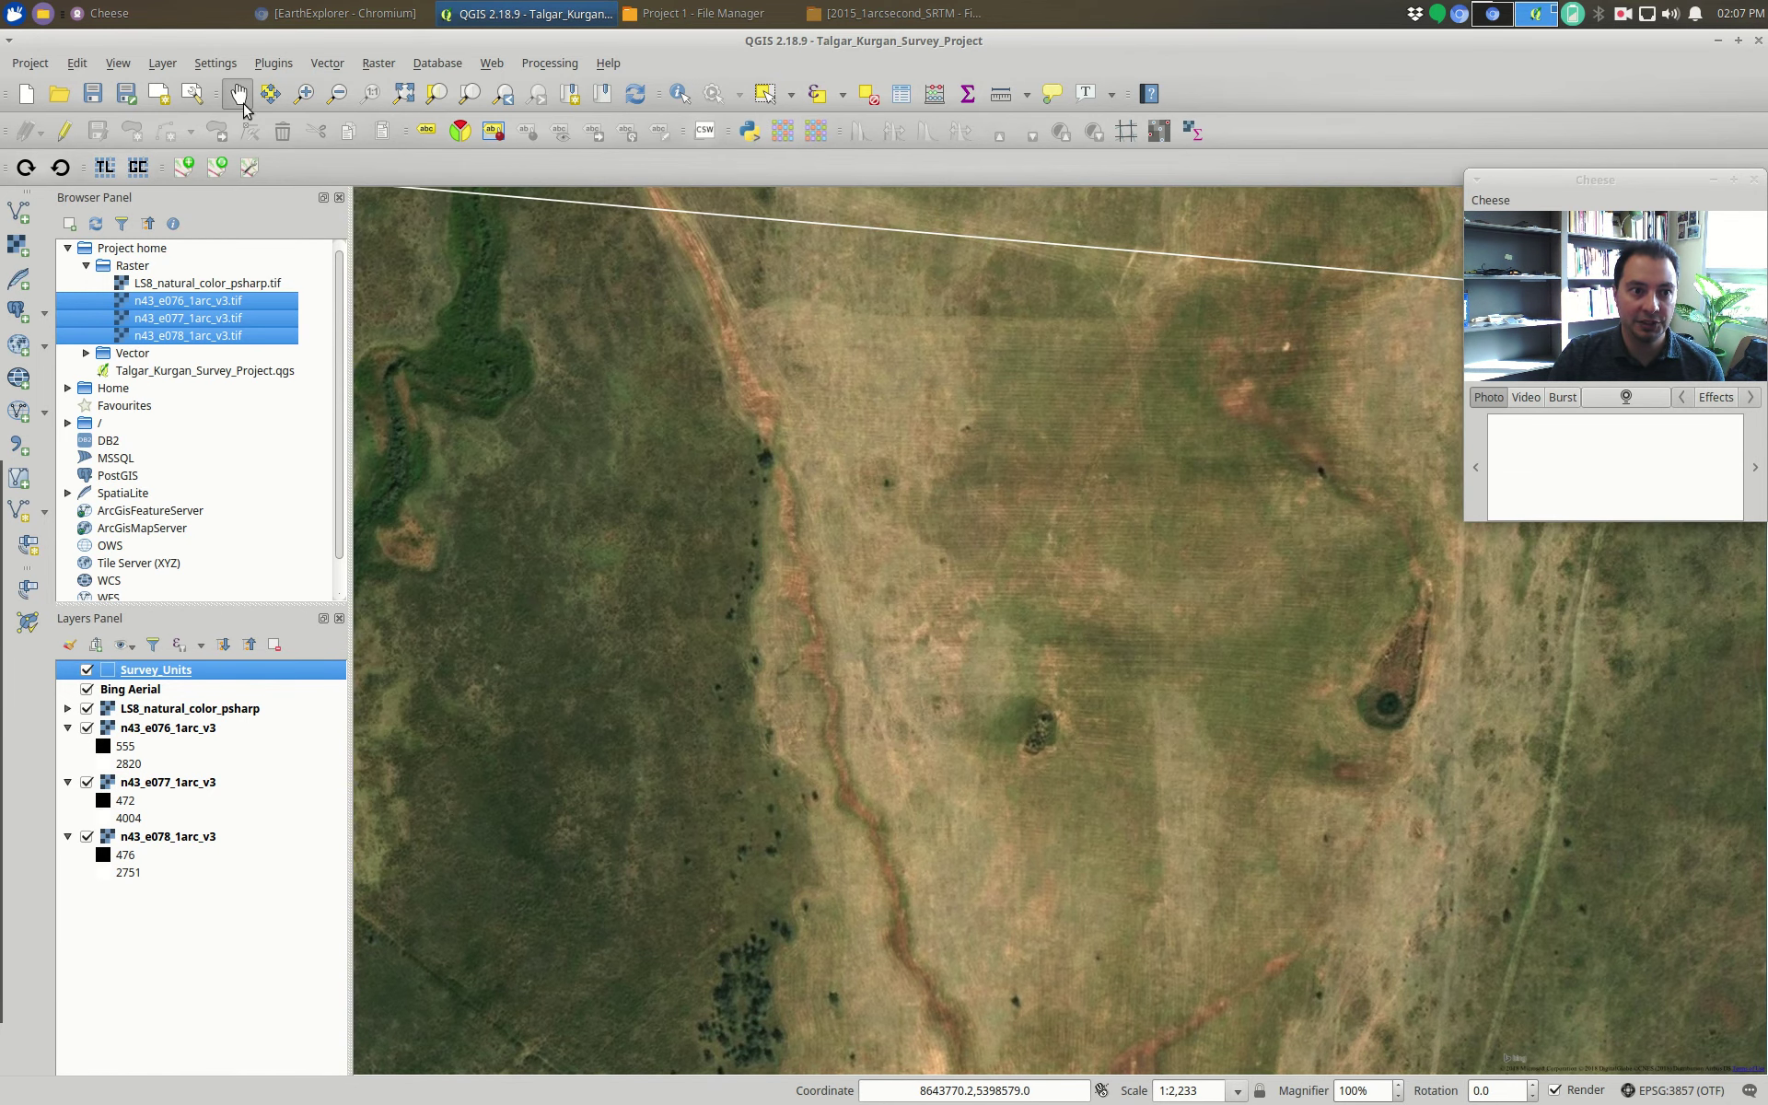
{"action": "left_click_drag", "start_coordinate": [581, 304], "coordinate": [1048, 347]}
{"action": "left_click_drag", "start_coordinate": [749, 257], "coordinate": [1354, 399]}
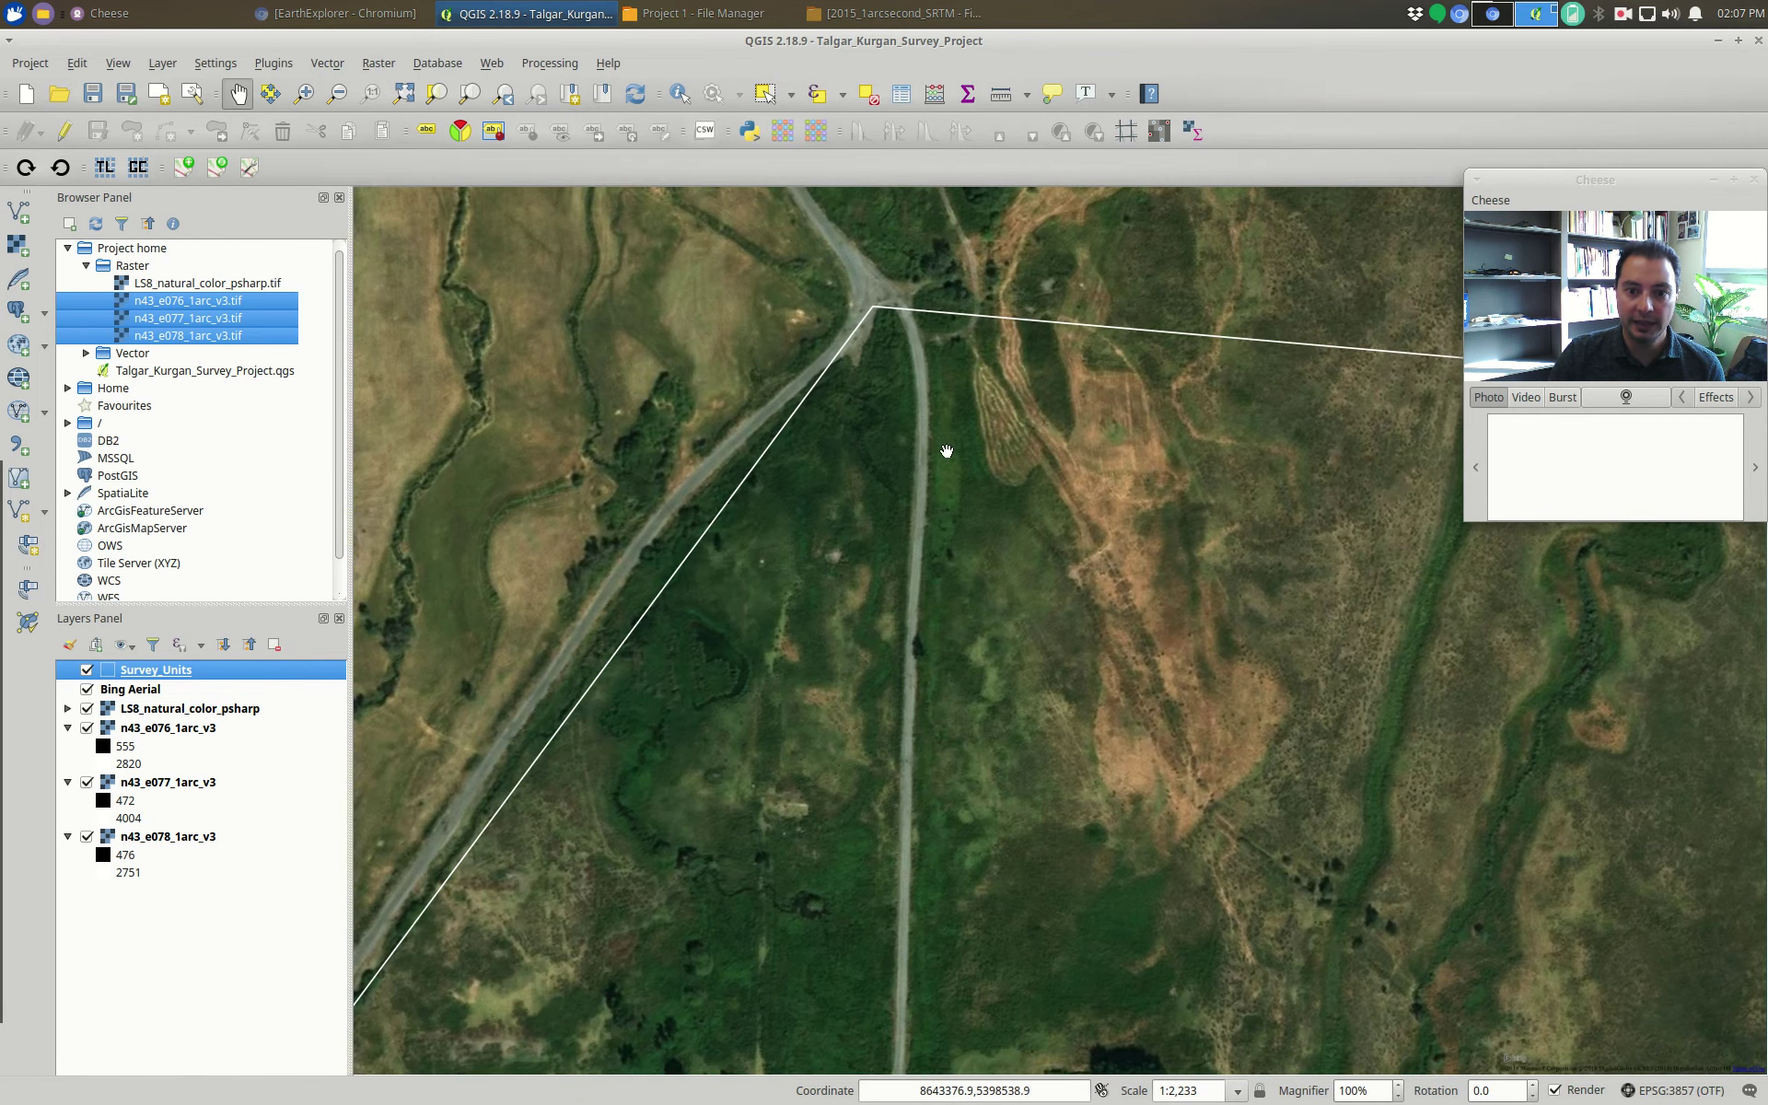
{"action": "left_click_drag", "start_coordinate": [1199, 576], "coordinate": [1138, 543]}
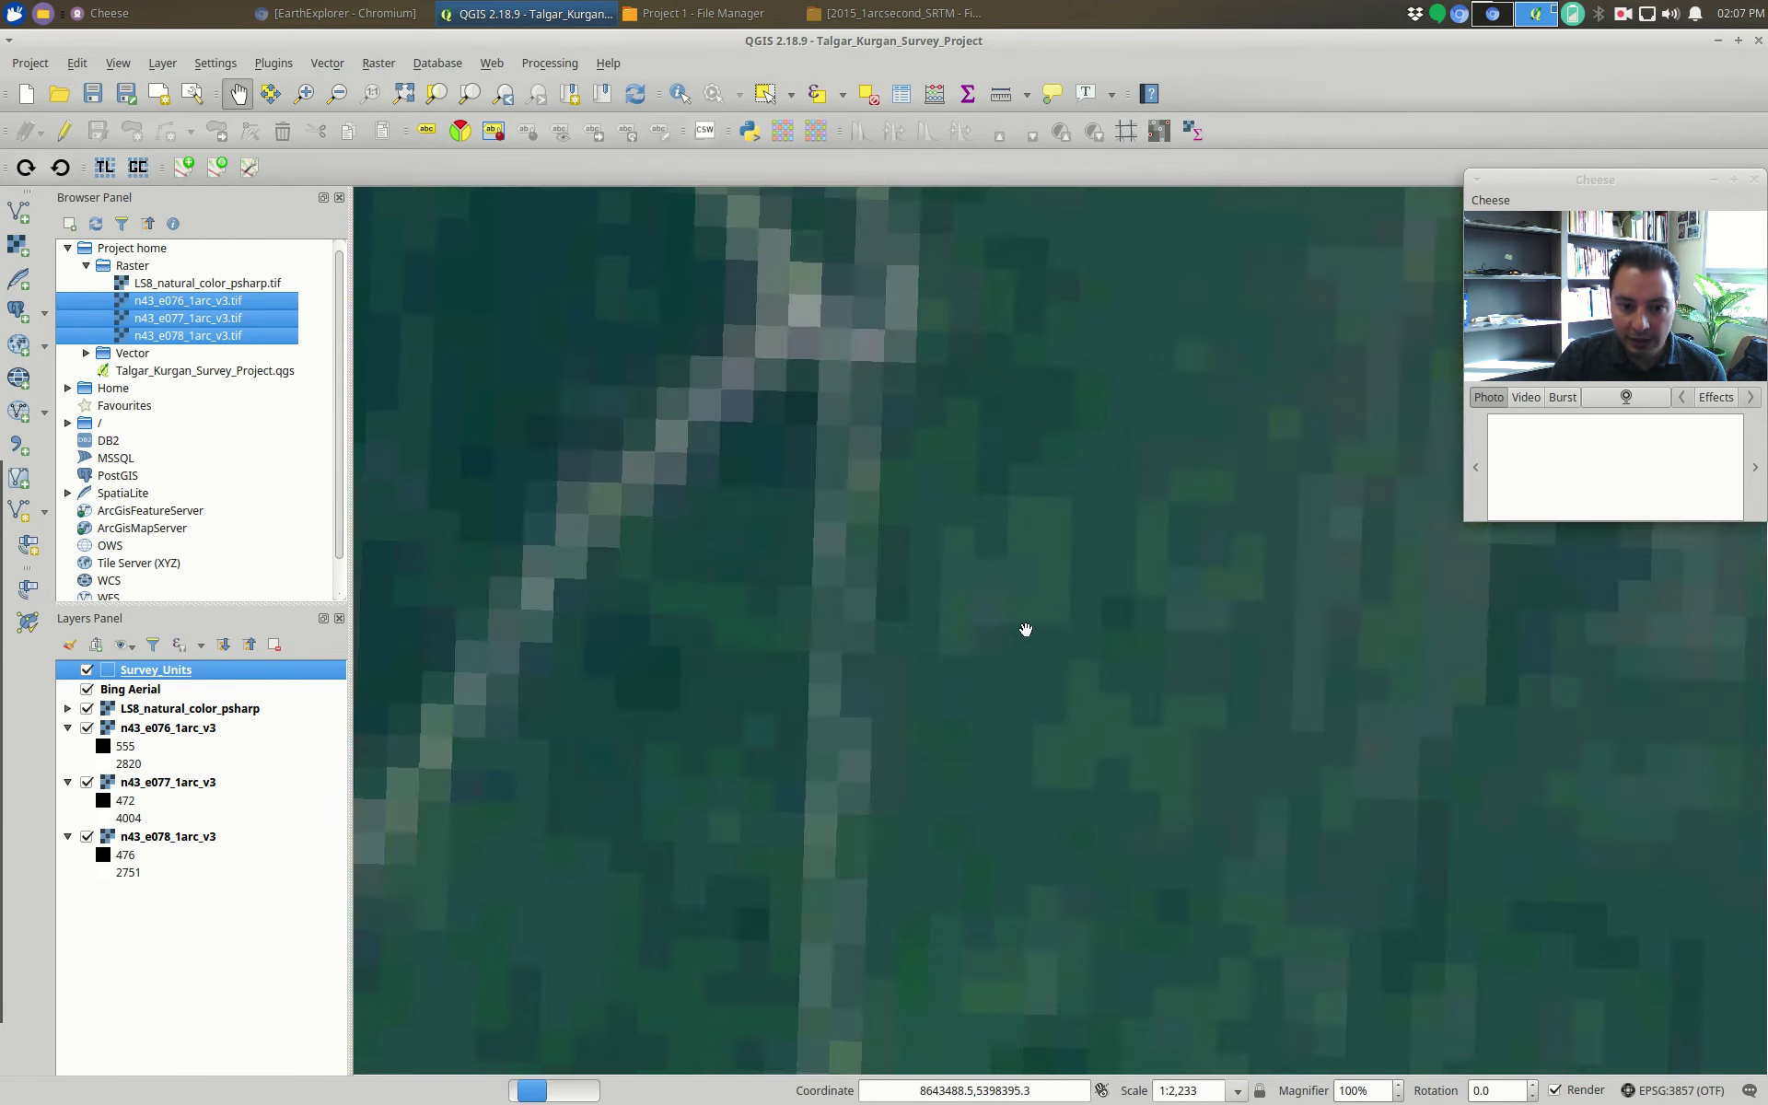
{"action": "left_click_drag", "start_coordinate": [1461, 734], "coordinate": [1066, 663]}
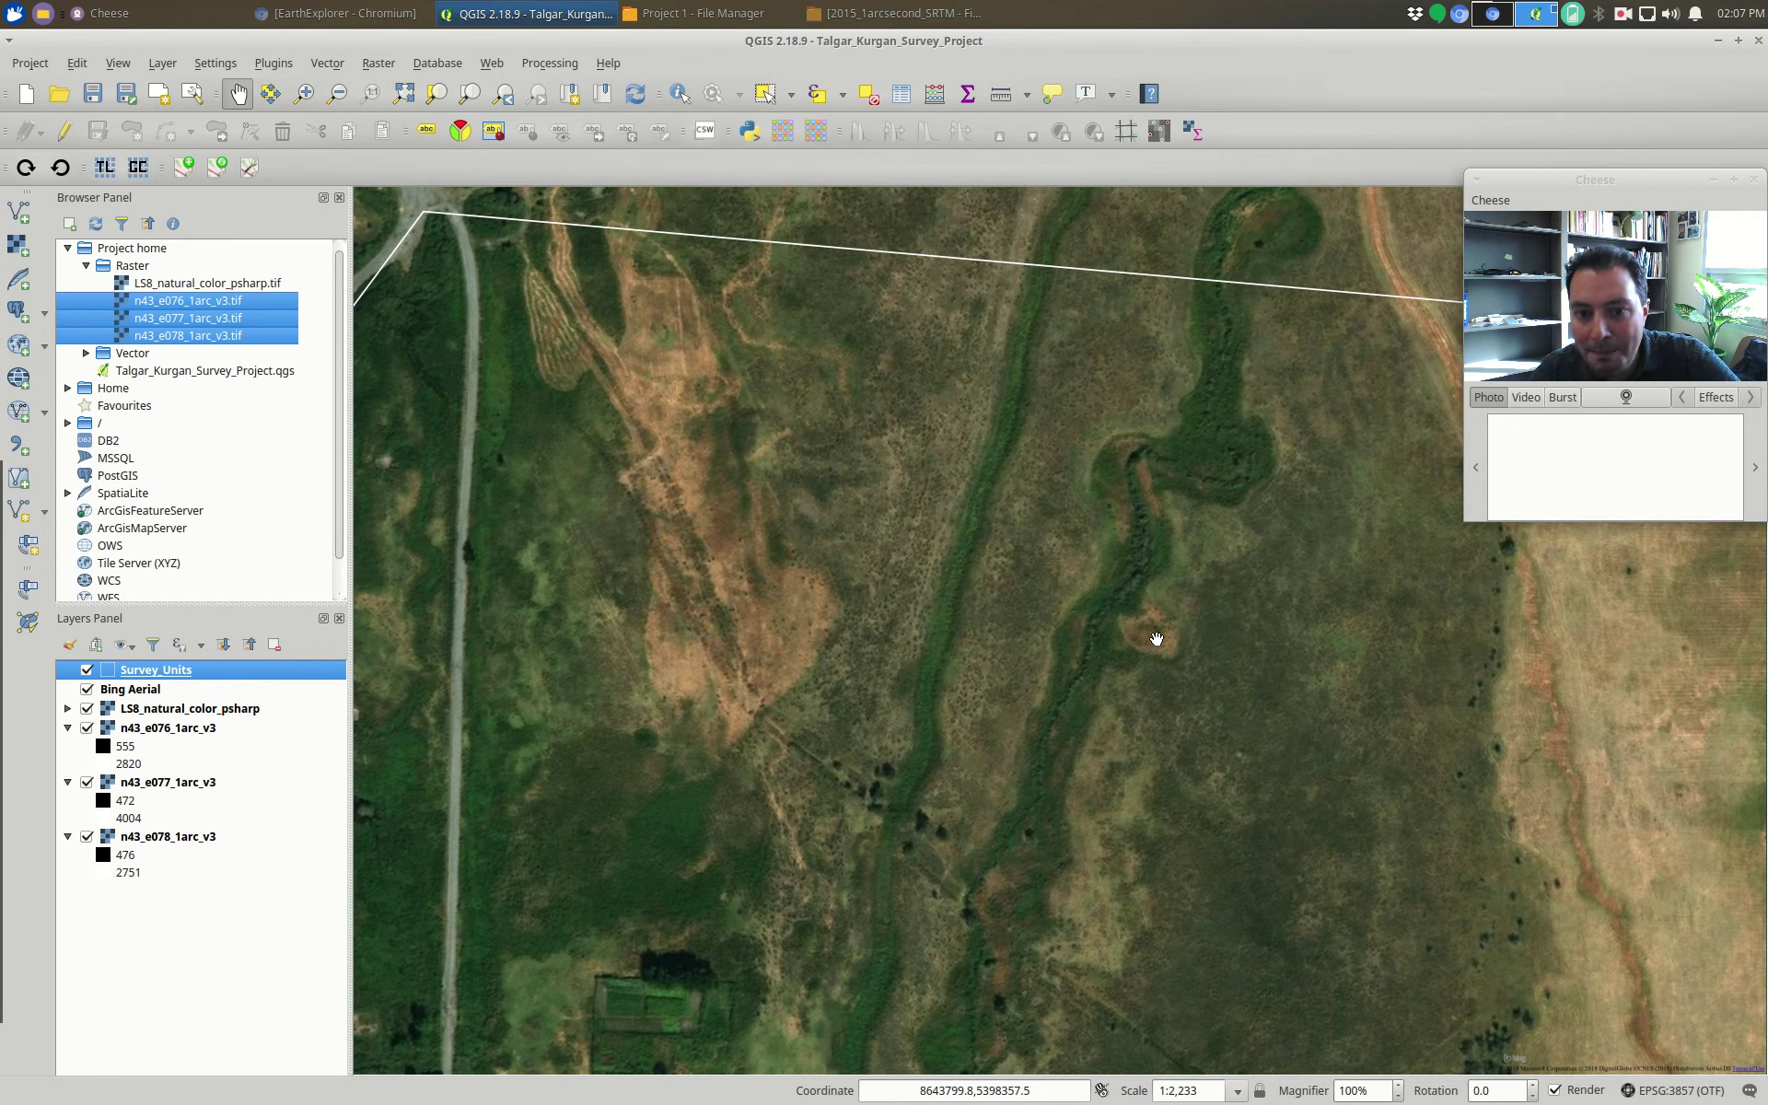
{"action": "left_click_drag", "start_coordinate": [1148, 639], "coordinate": [1000, 589]}
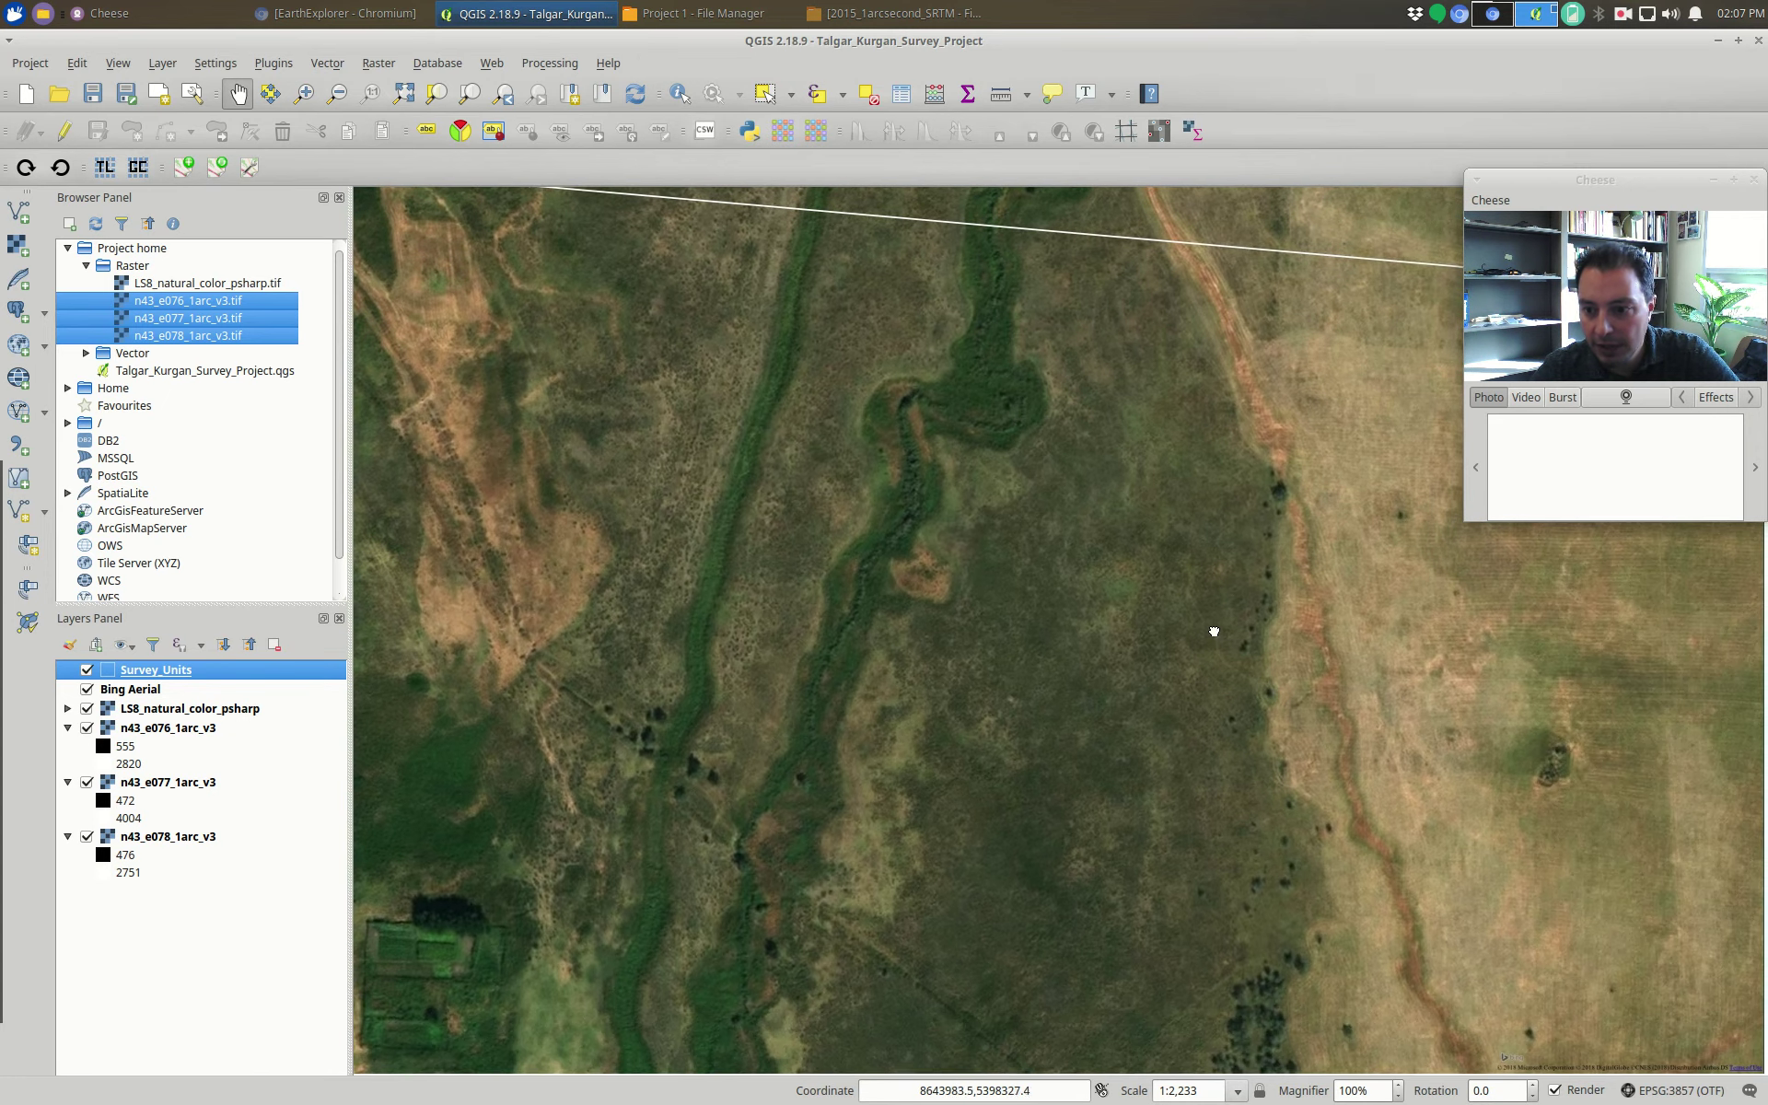
{"action": "left_click_drag", "start_coordinate": [1216, 632], "coordinate": [1052, 662]}
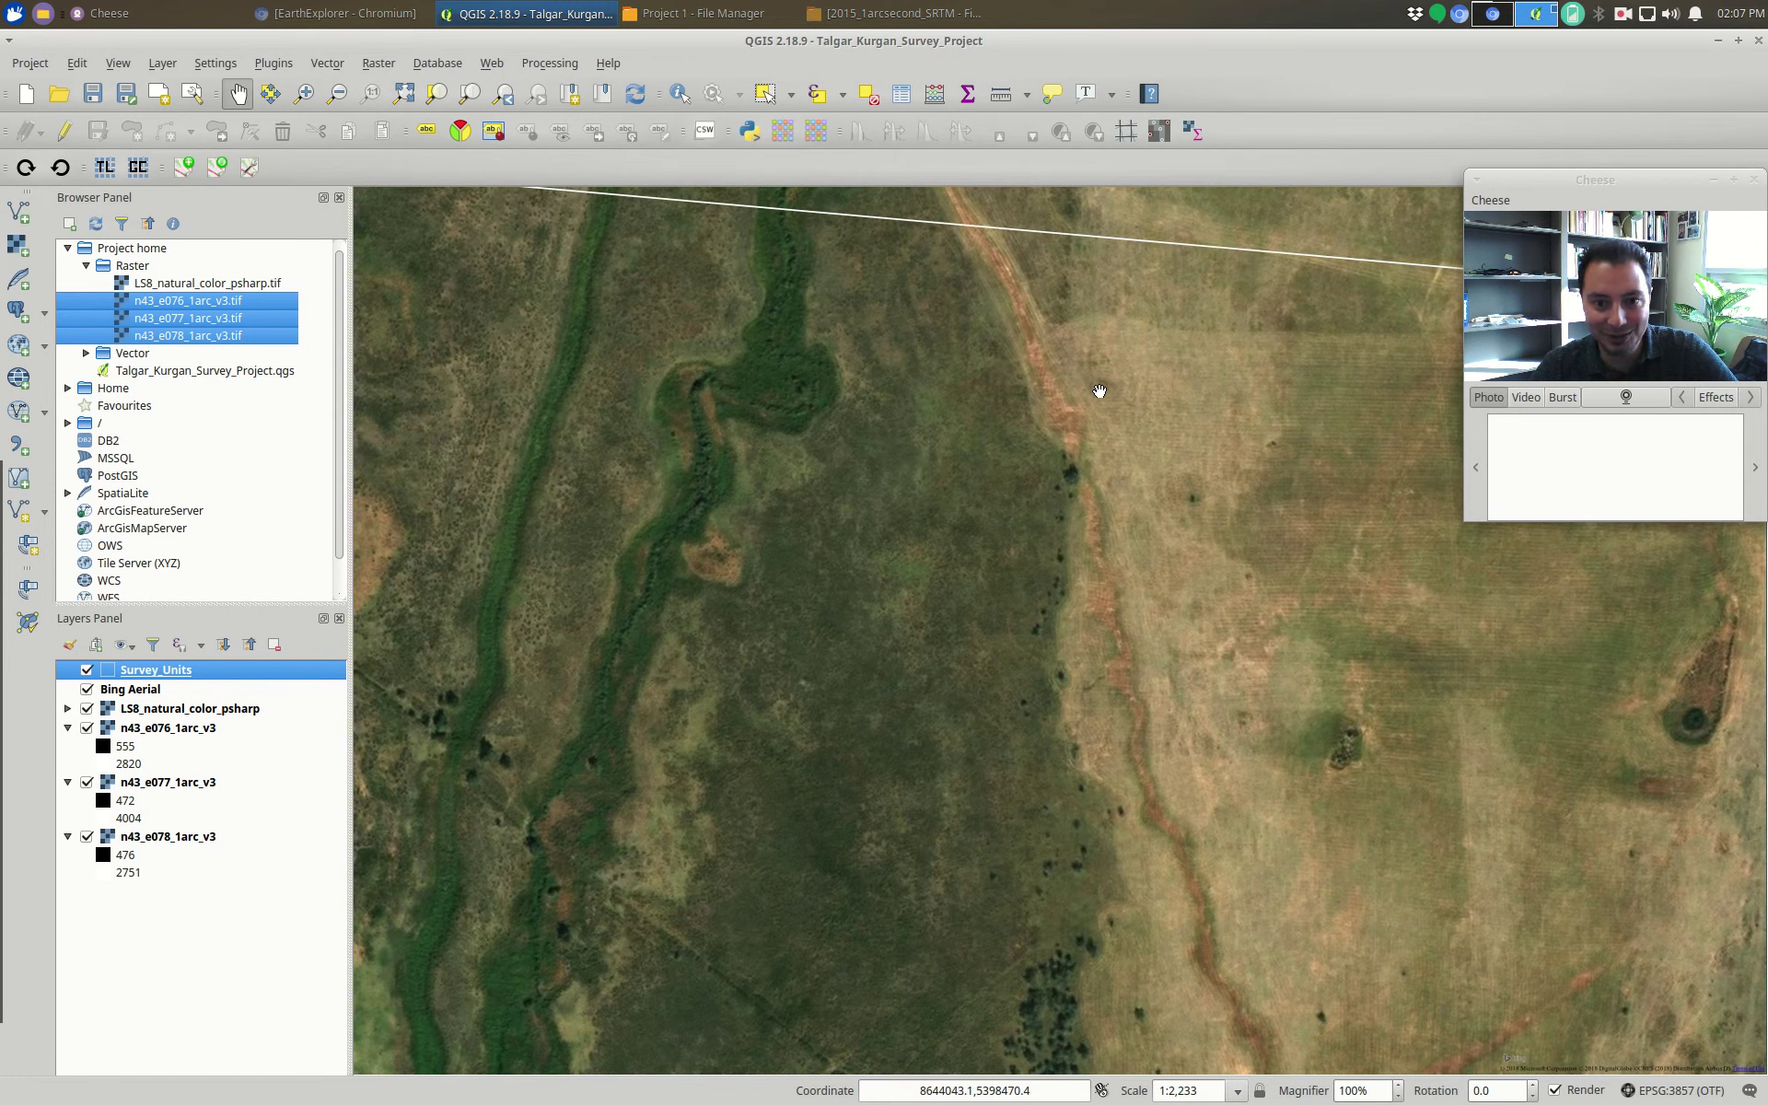
- Examine the dark circular features and the reddish mound beside the dirt road along the northern boundary of the Akshiy North unit
{"action": "scroll", "coordinate": [1103, 388], "scroll_direction": "up", "scroll_amount": 1}
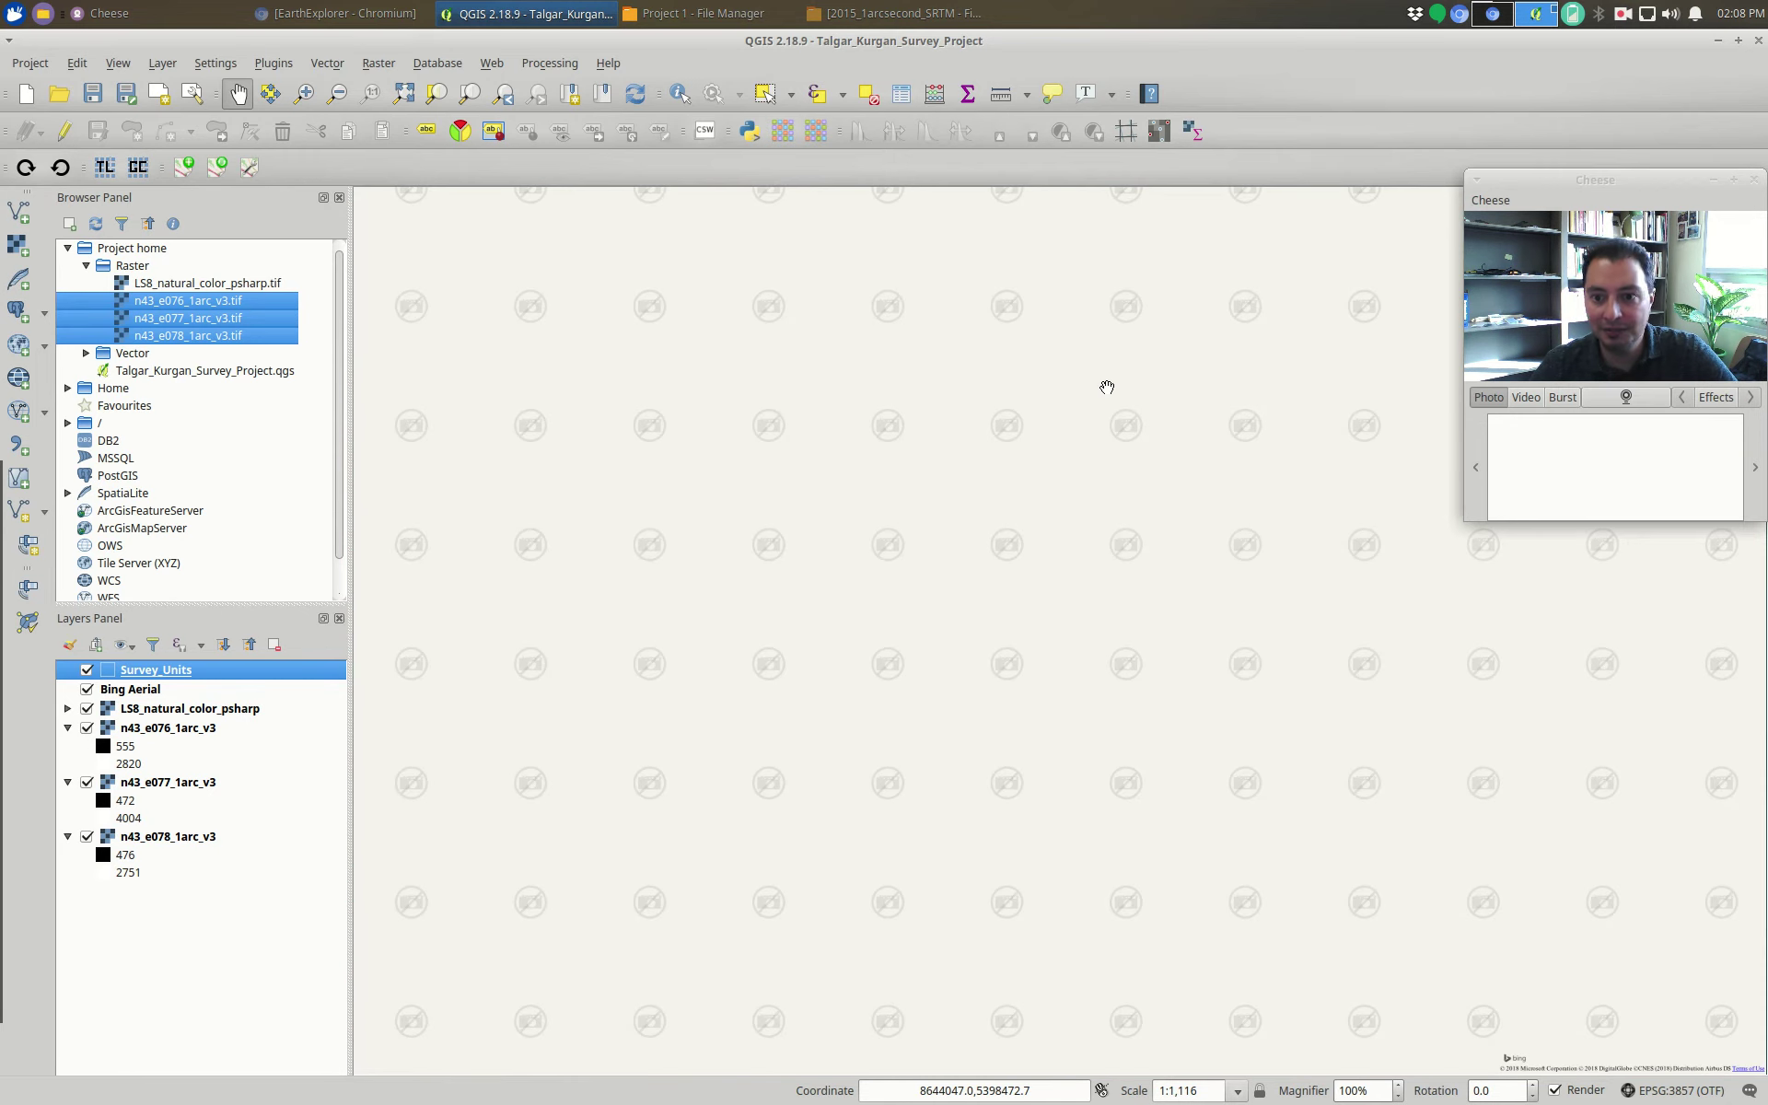
{"action": "scroll", "coordinate": [1107, 387], "scroll_direction": "down", "scroll_amount": 1}
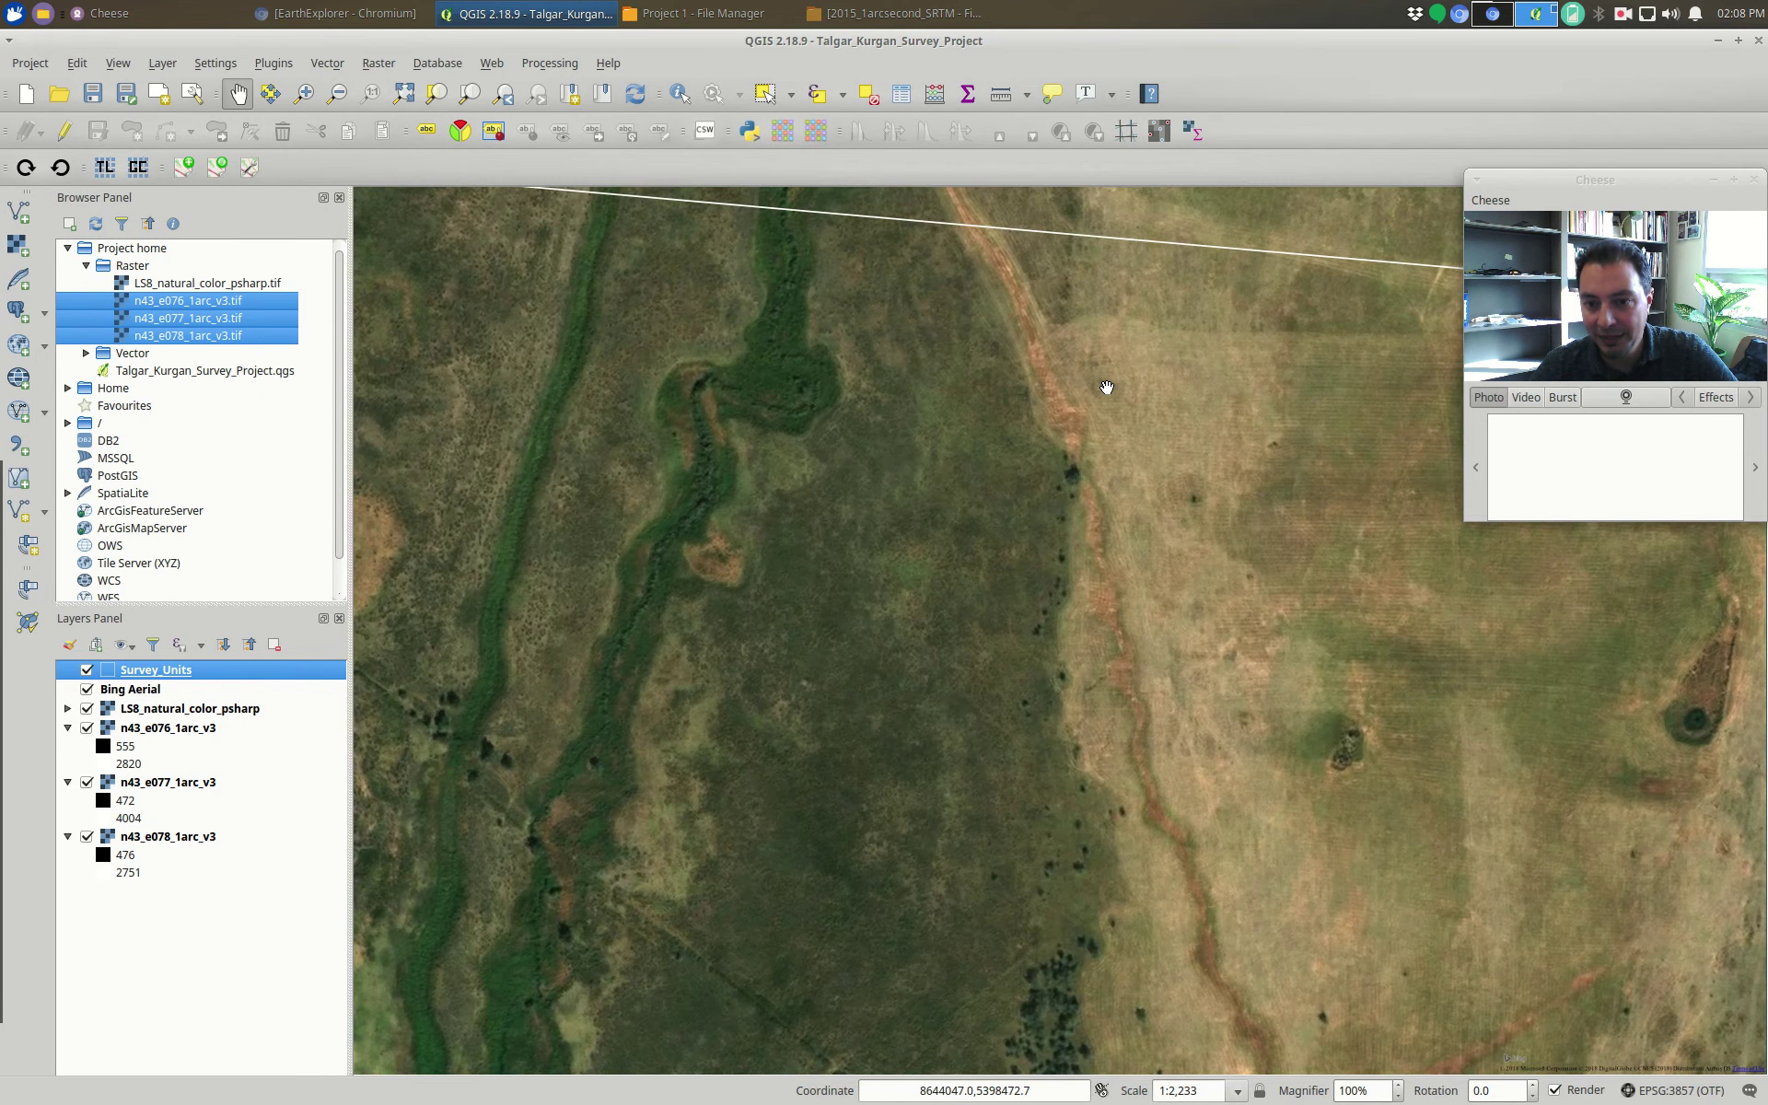
{"action": "left_click_drag", "start_coordinate": [1107, 387], "coordinate": [1059, 445]}
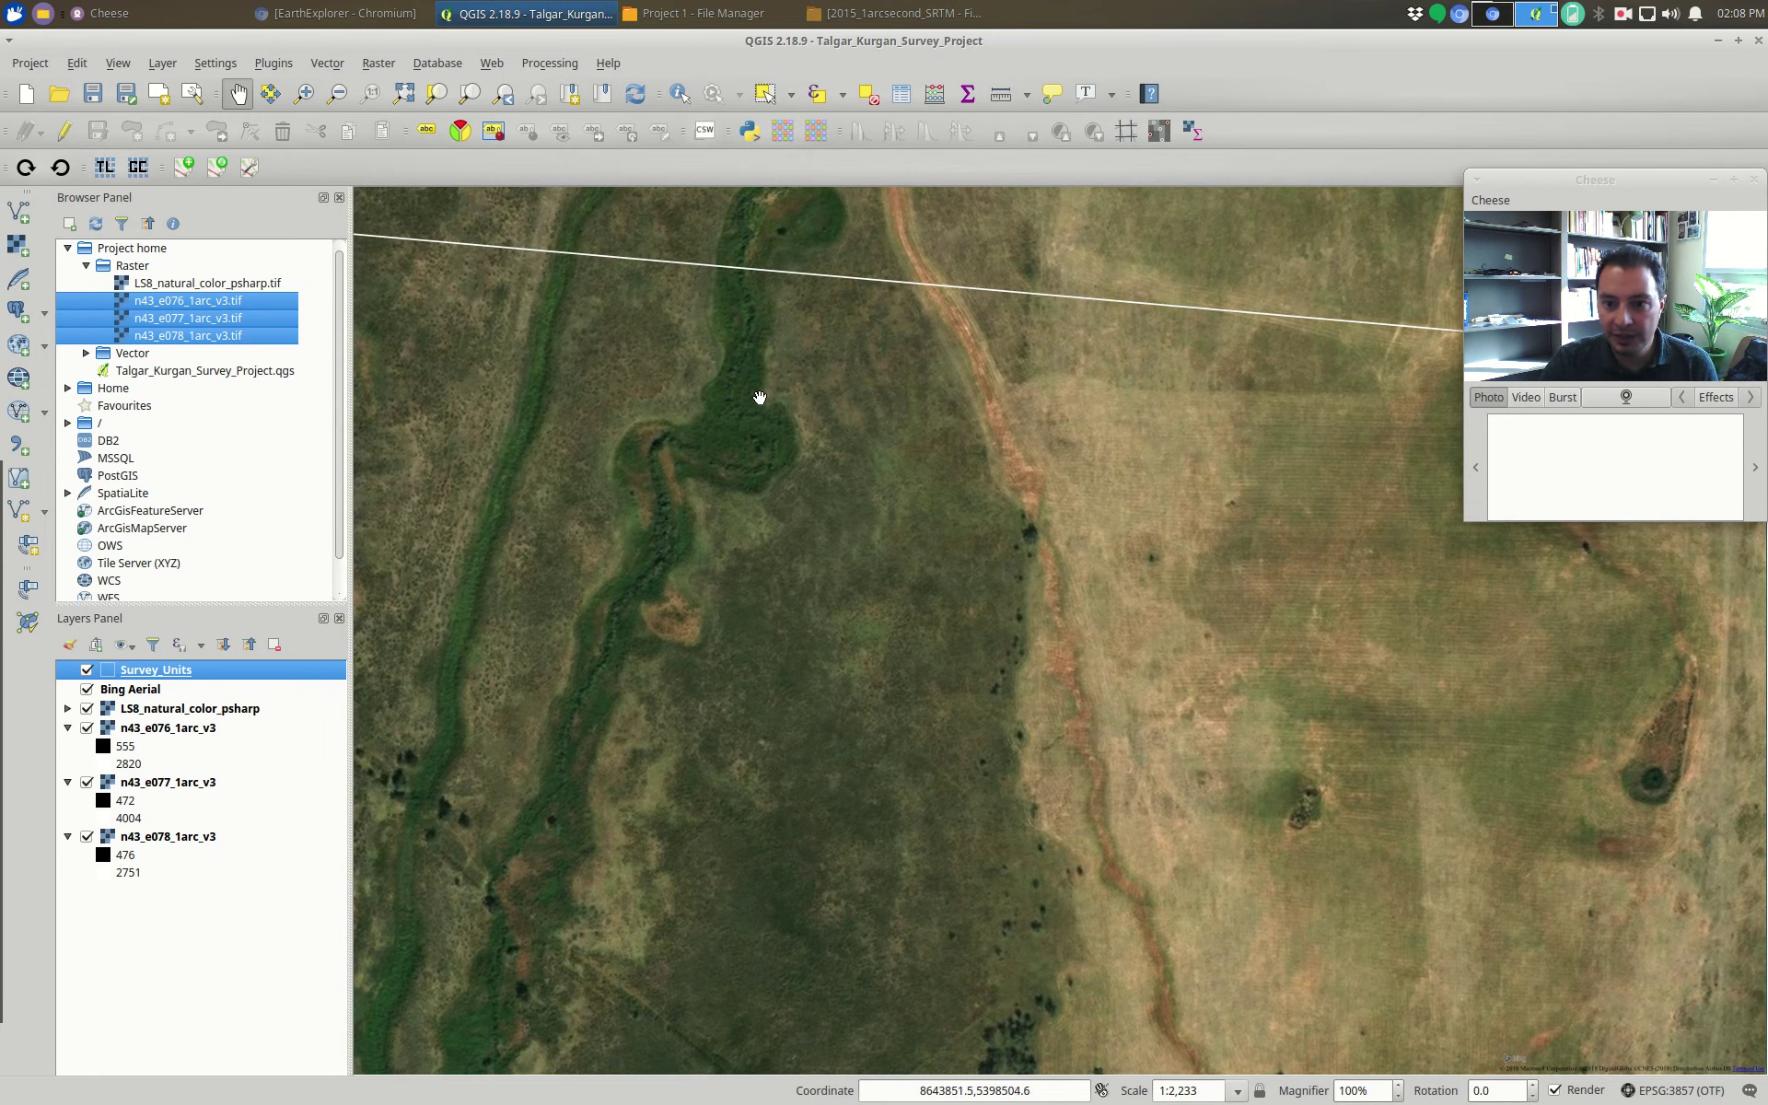
{"action": "left_click_drag", "start_coordinate": [1606, 734], "coordinate": [936, 591]}
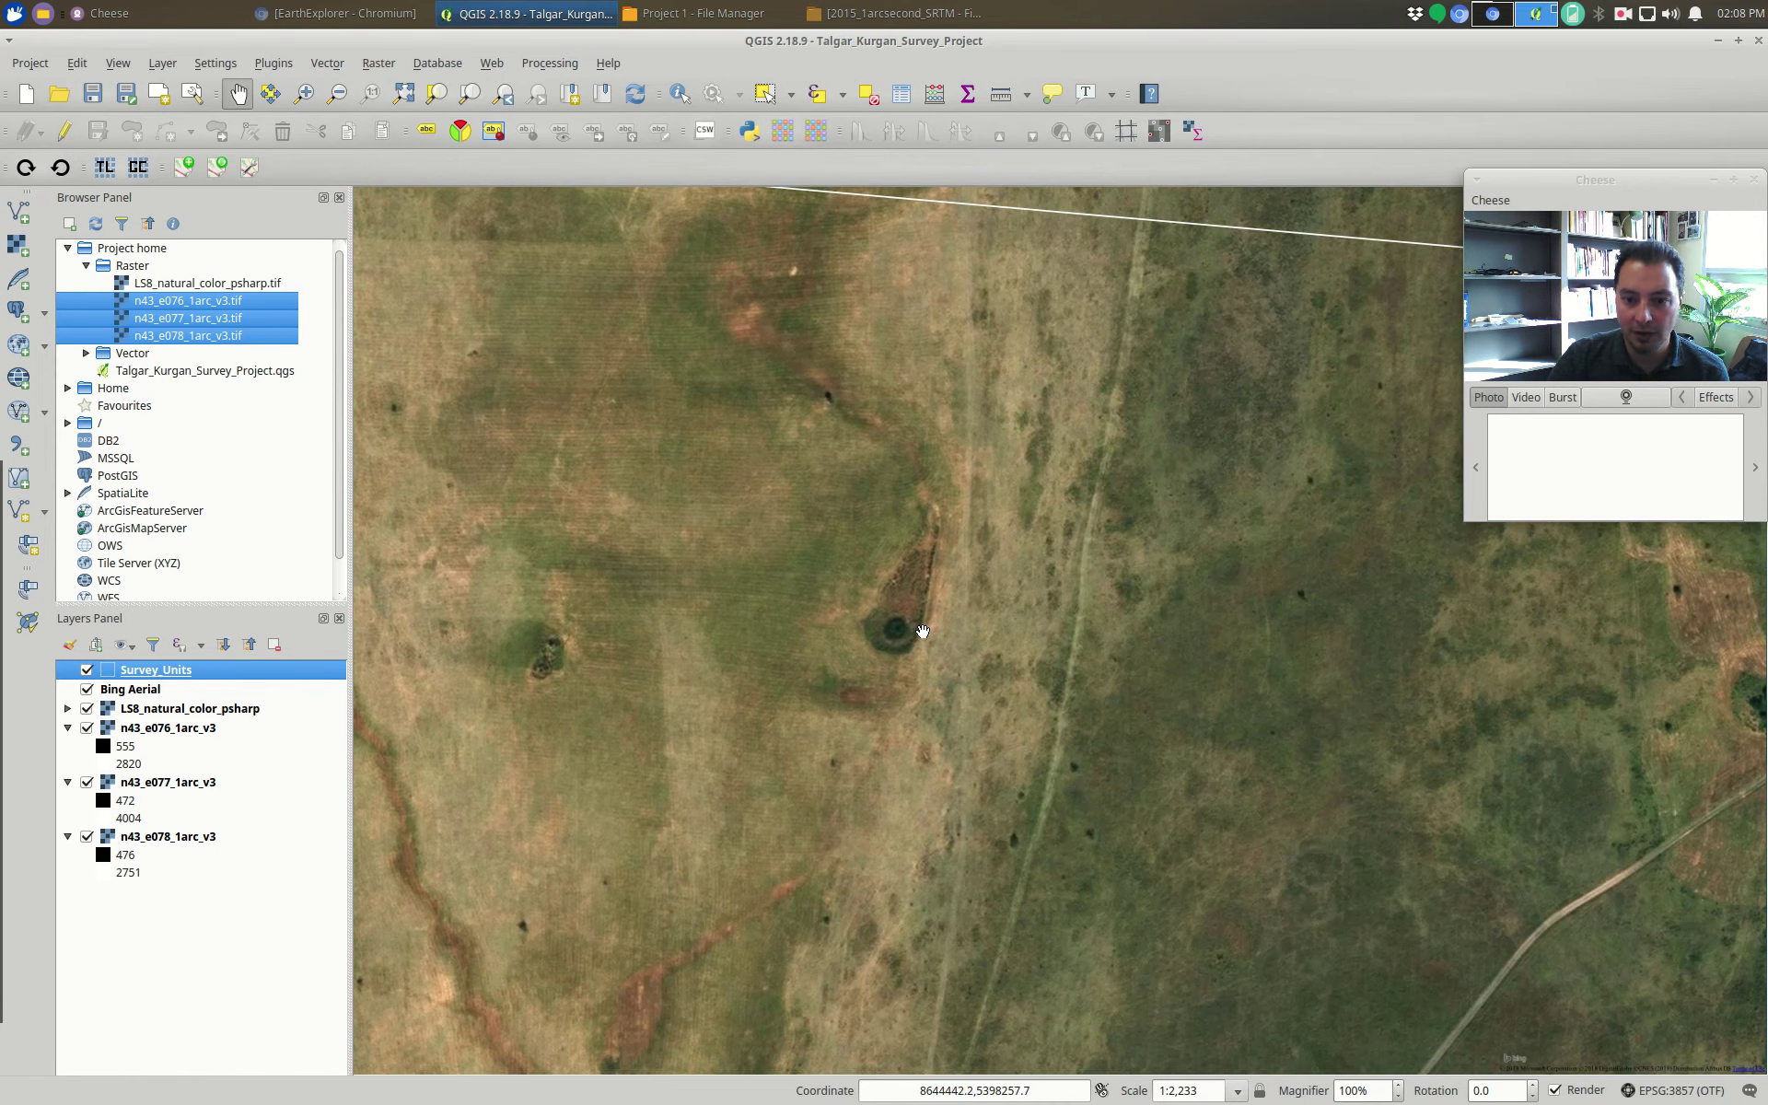
{"action": "left_click_drag", "start_coordinate": [1140, 714], "coordinate": [734, 565]}
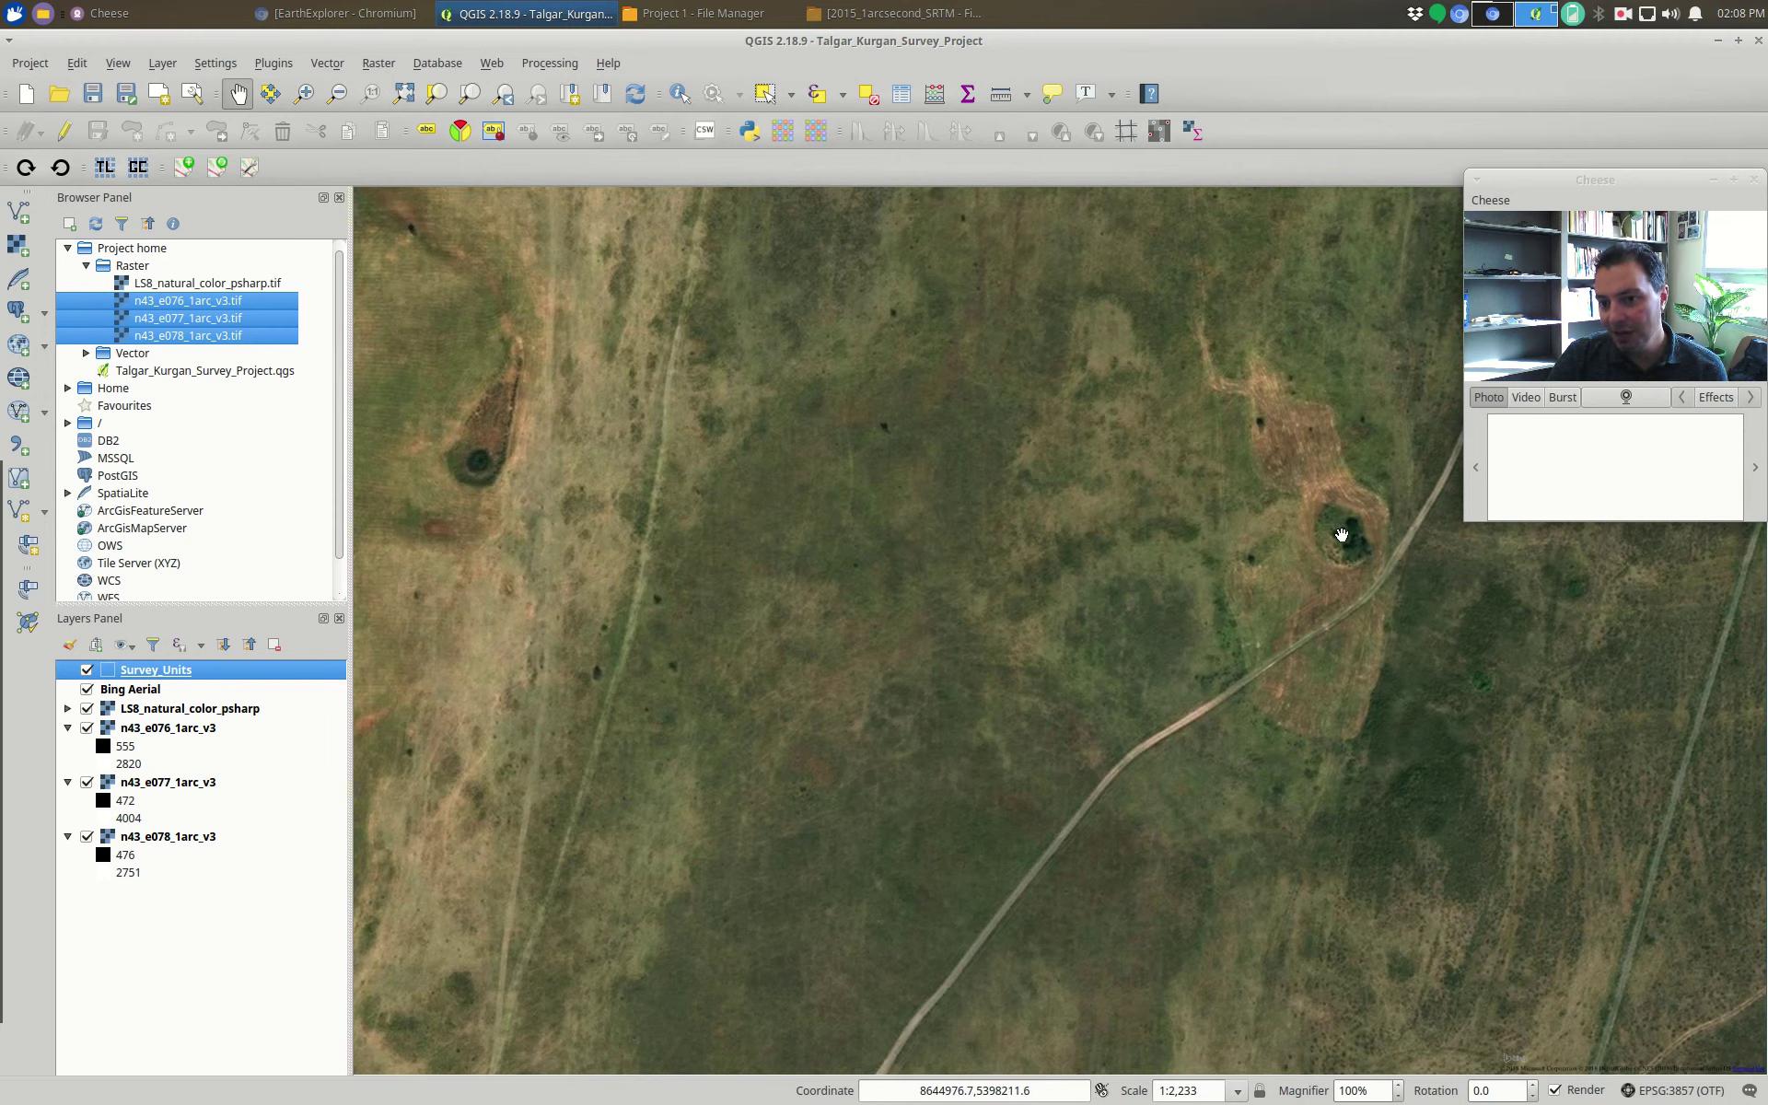
{"action": "left_click_drag", "start_coordinate": [1350, 544], "coordinate": [908, 620]}
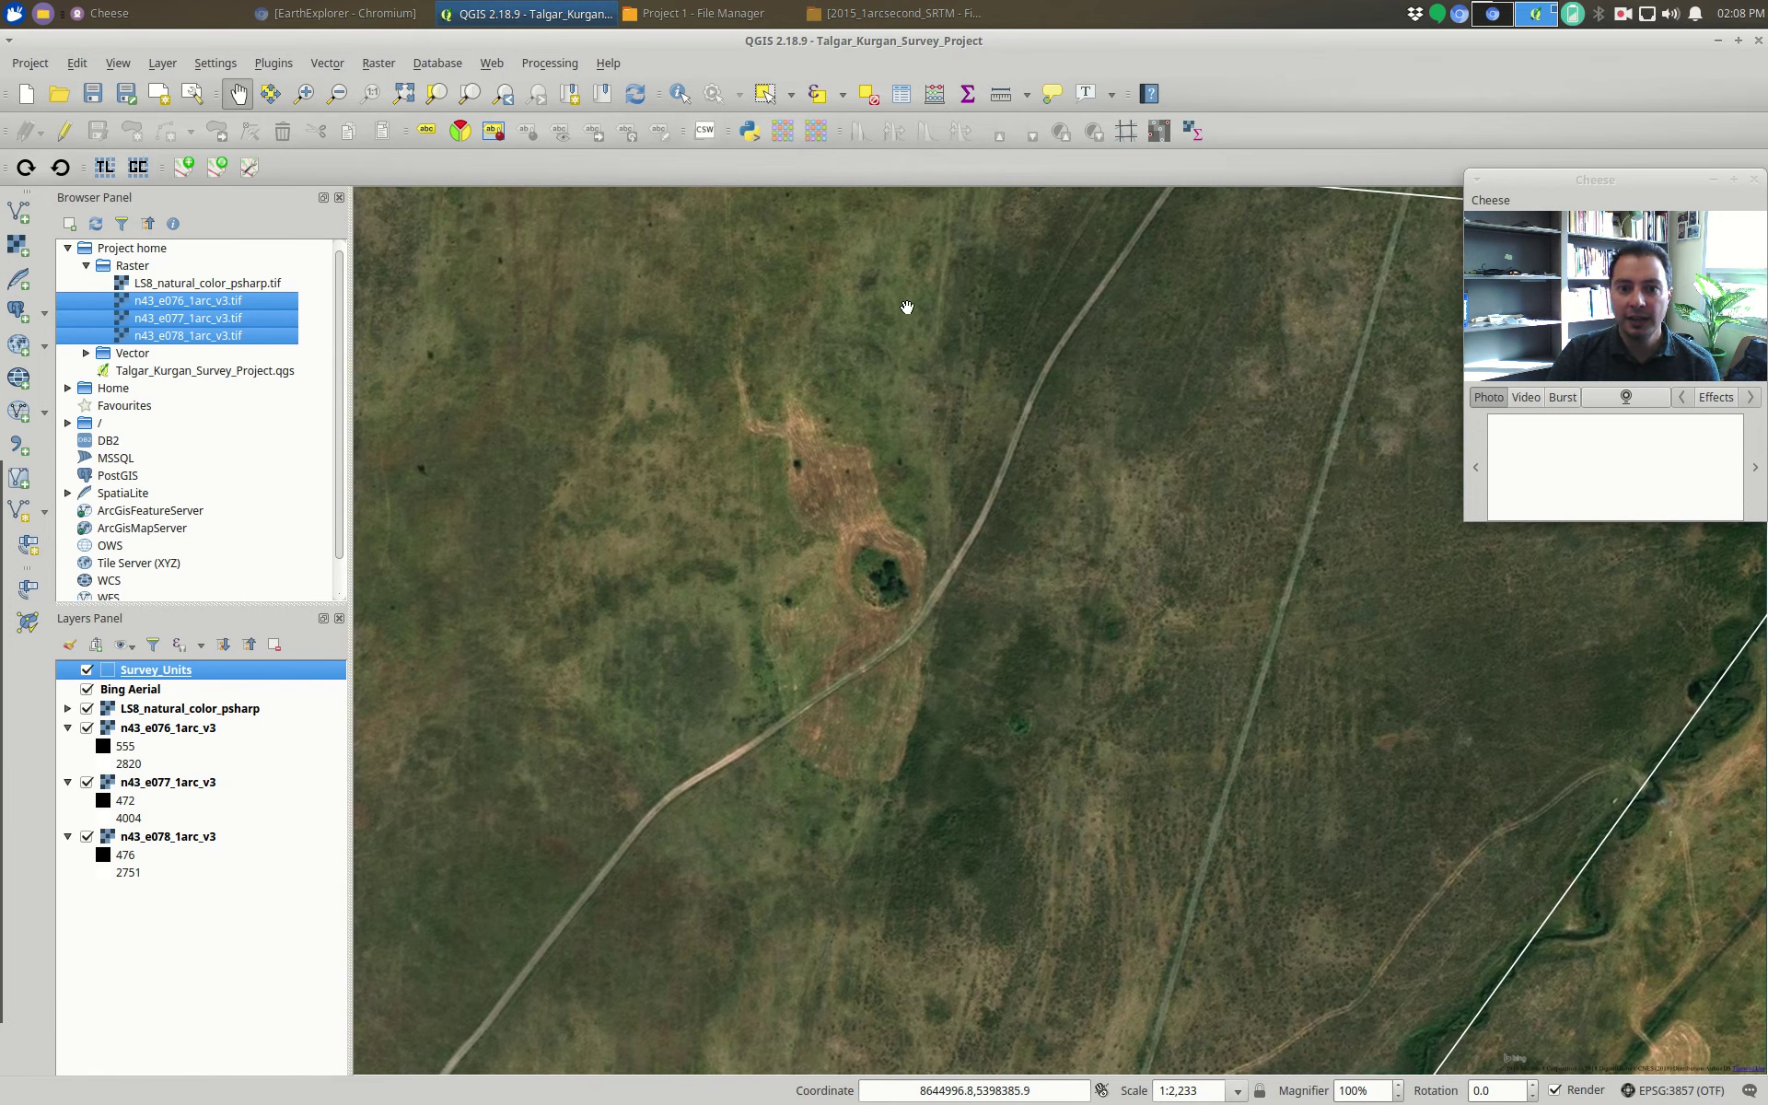
{"action": "left_click_drag", "start_coordinate": [913, 310], "coordinate": [853, 414]}
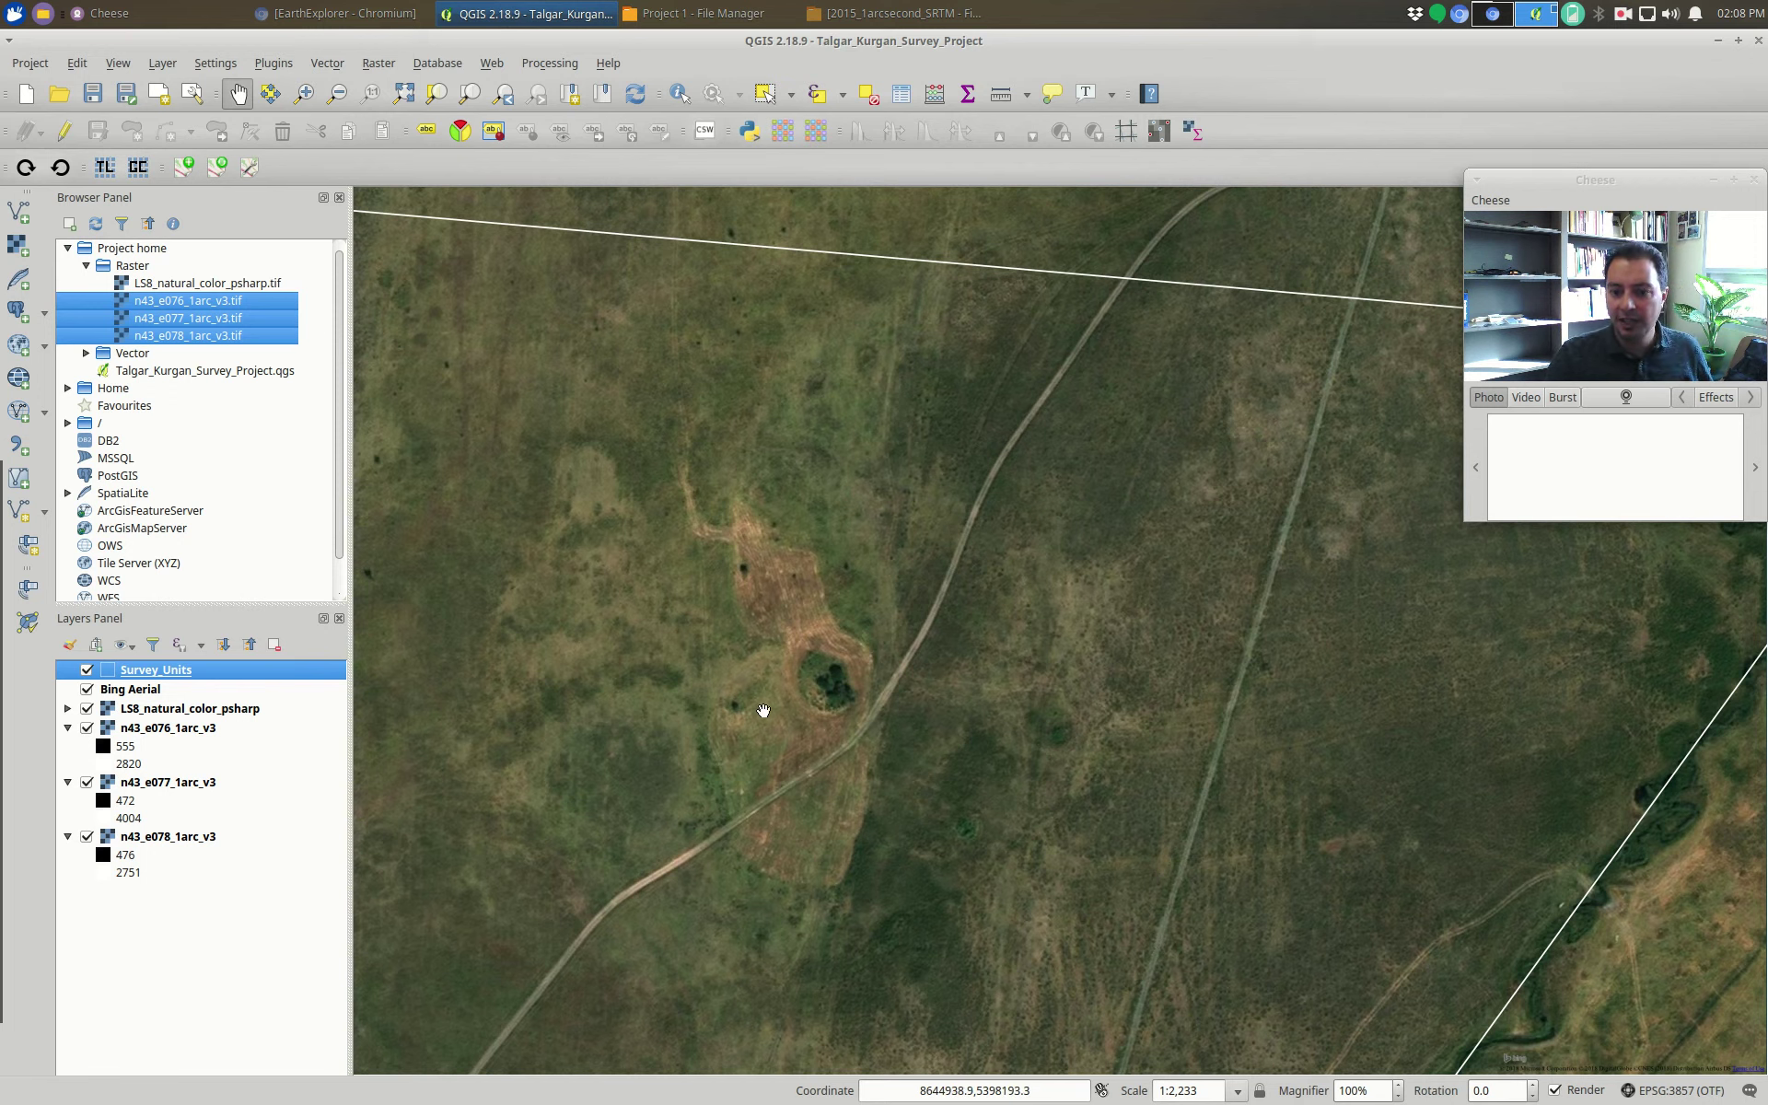
- Inspect the eastern corner of the Akshiy North unit and the terrain along its southeastern stream boundary and dirt tracks
{"action": "left_click_drag", "start_coordinate": [1387, 778], "coordinate": [899, 679]}
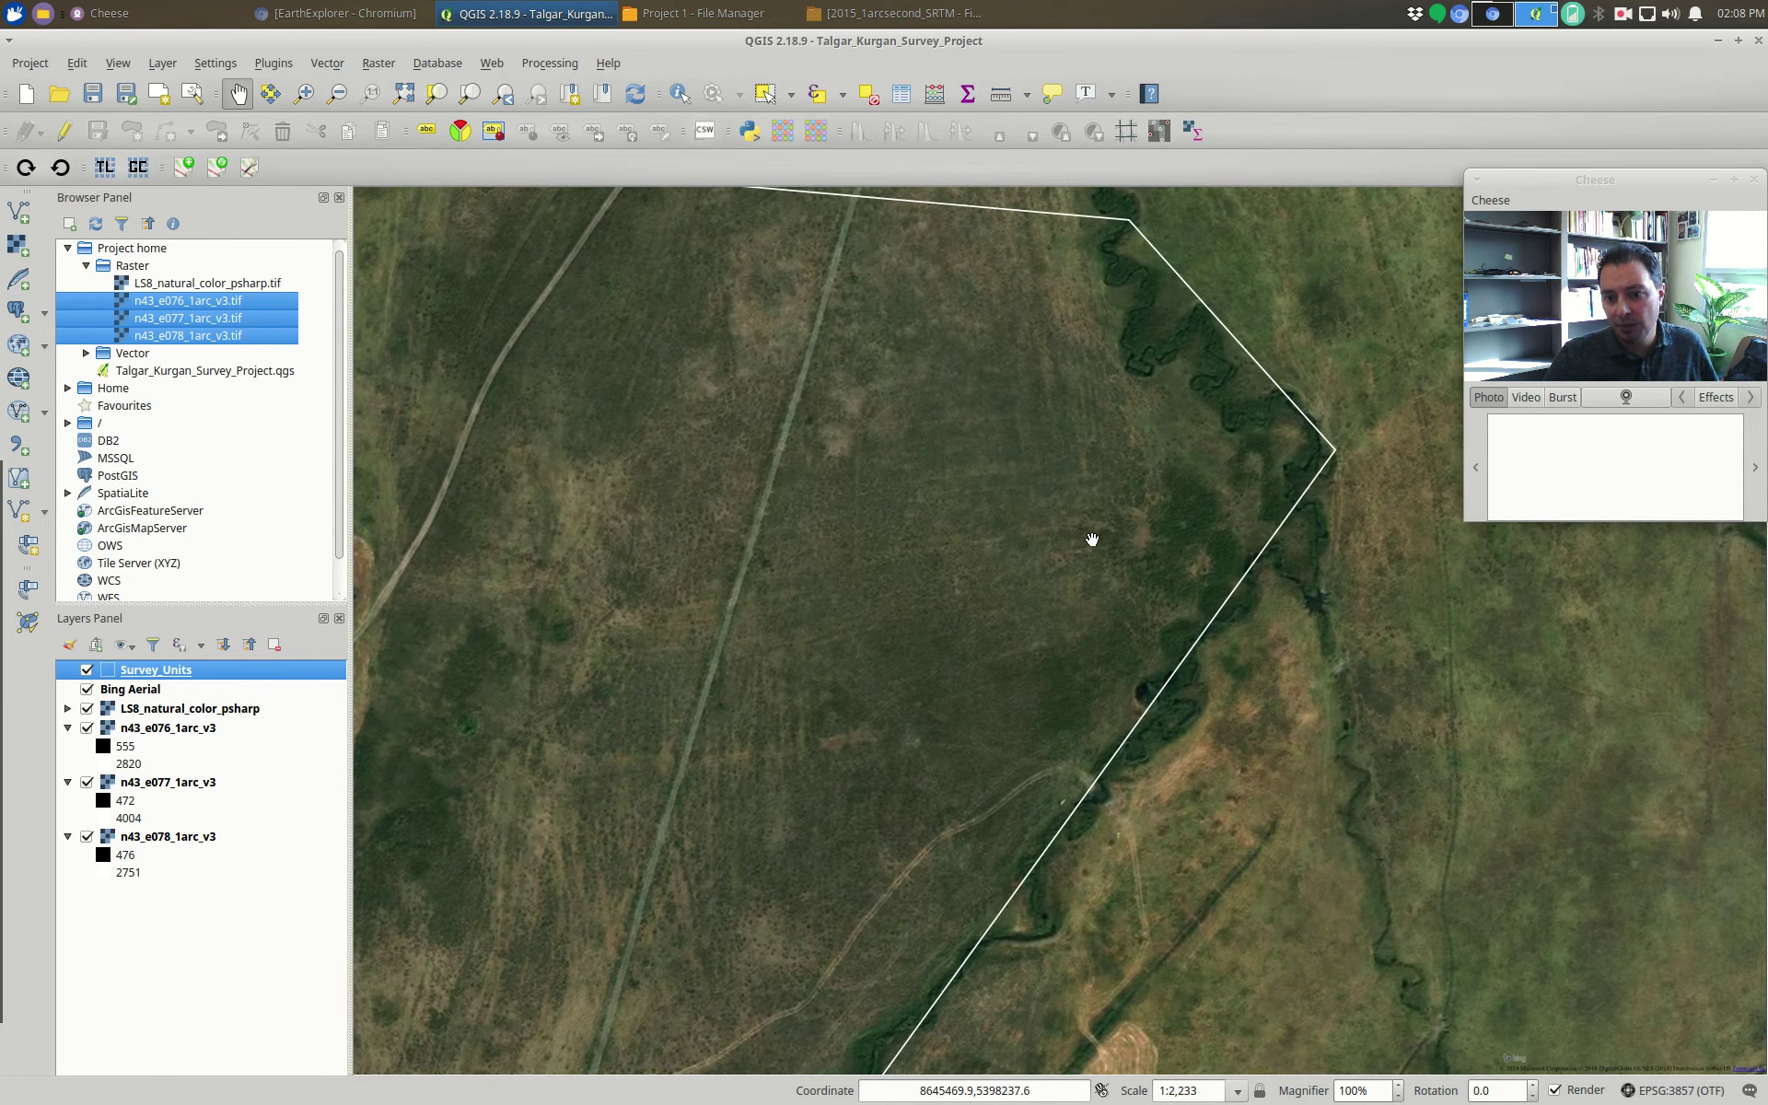
{"action": "left_click_drag", "start_coordinate": [853, 809], "coordinate": [1075, 695]}
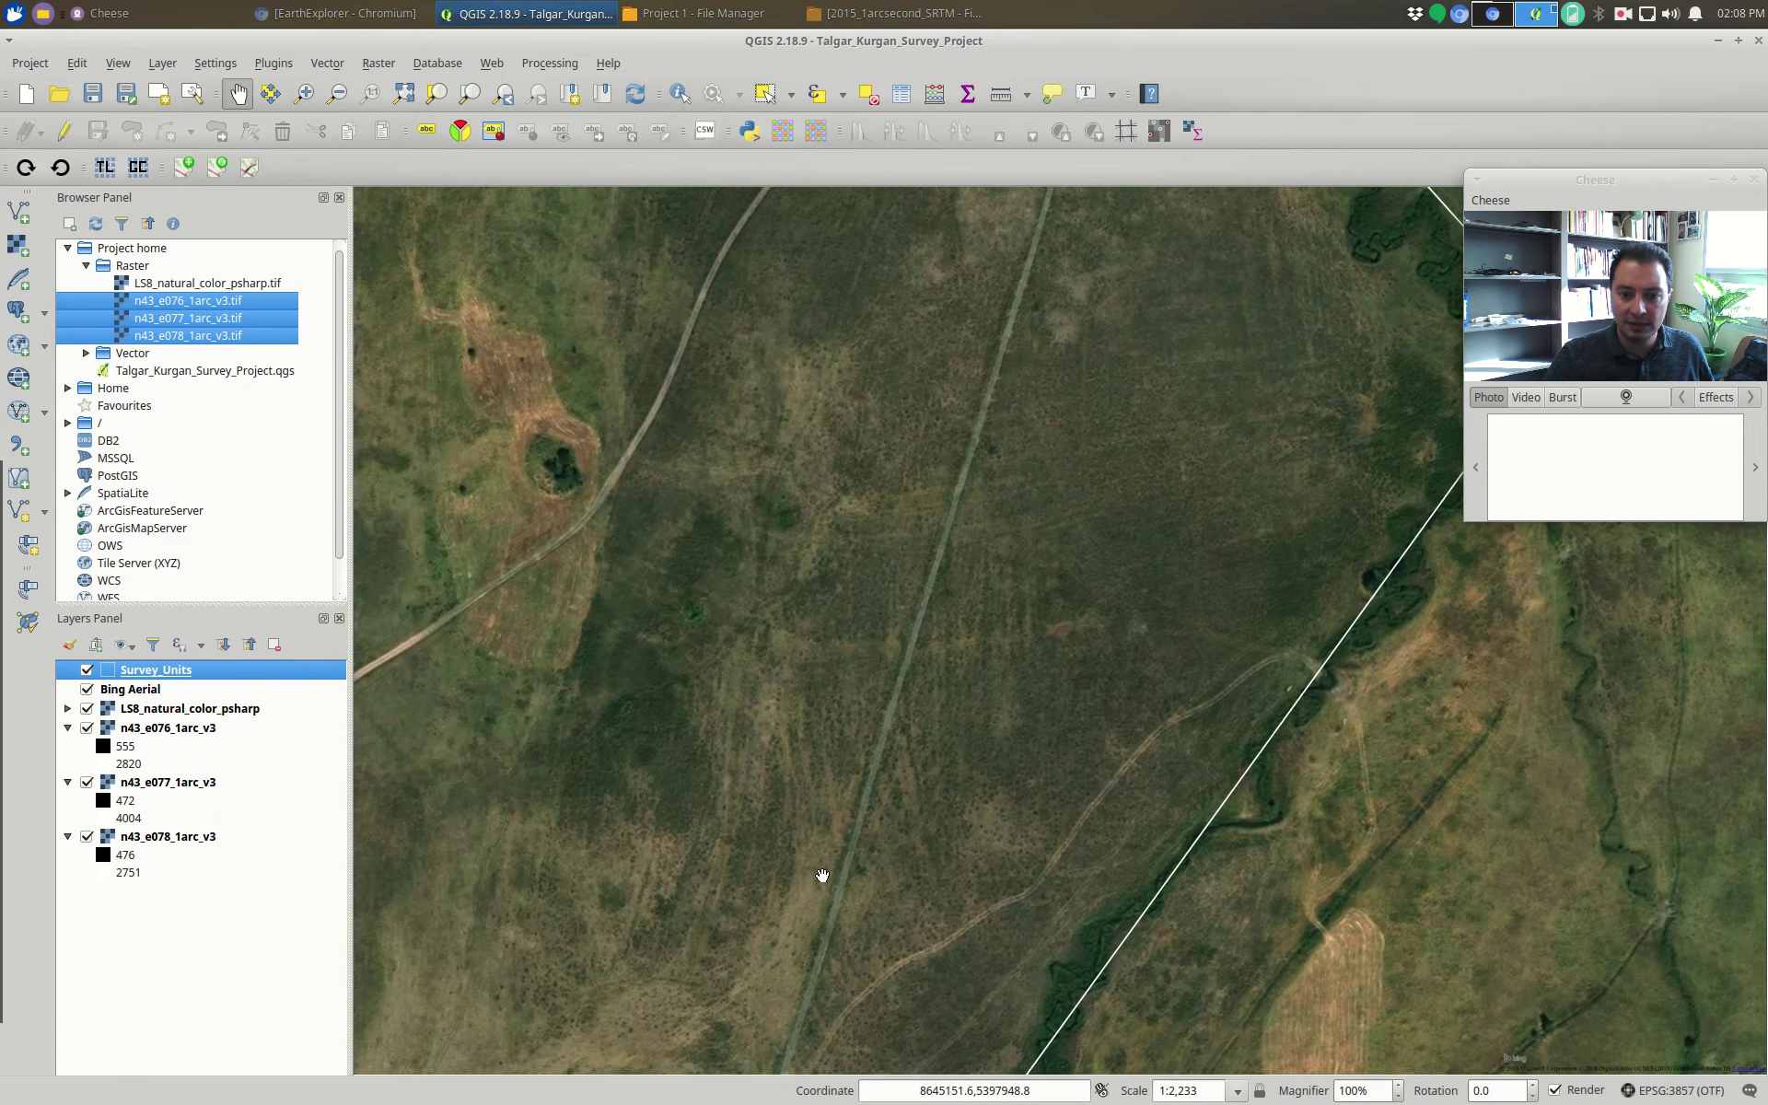
{"action": "left_click_drag", "start_coordinate": [820, 869], "coordinate": [1137, 706]}
{"action": "left_click_drag", "start_coordinate": [638, 816], "coordinate": [766, 575]}
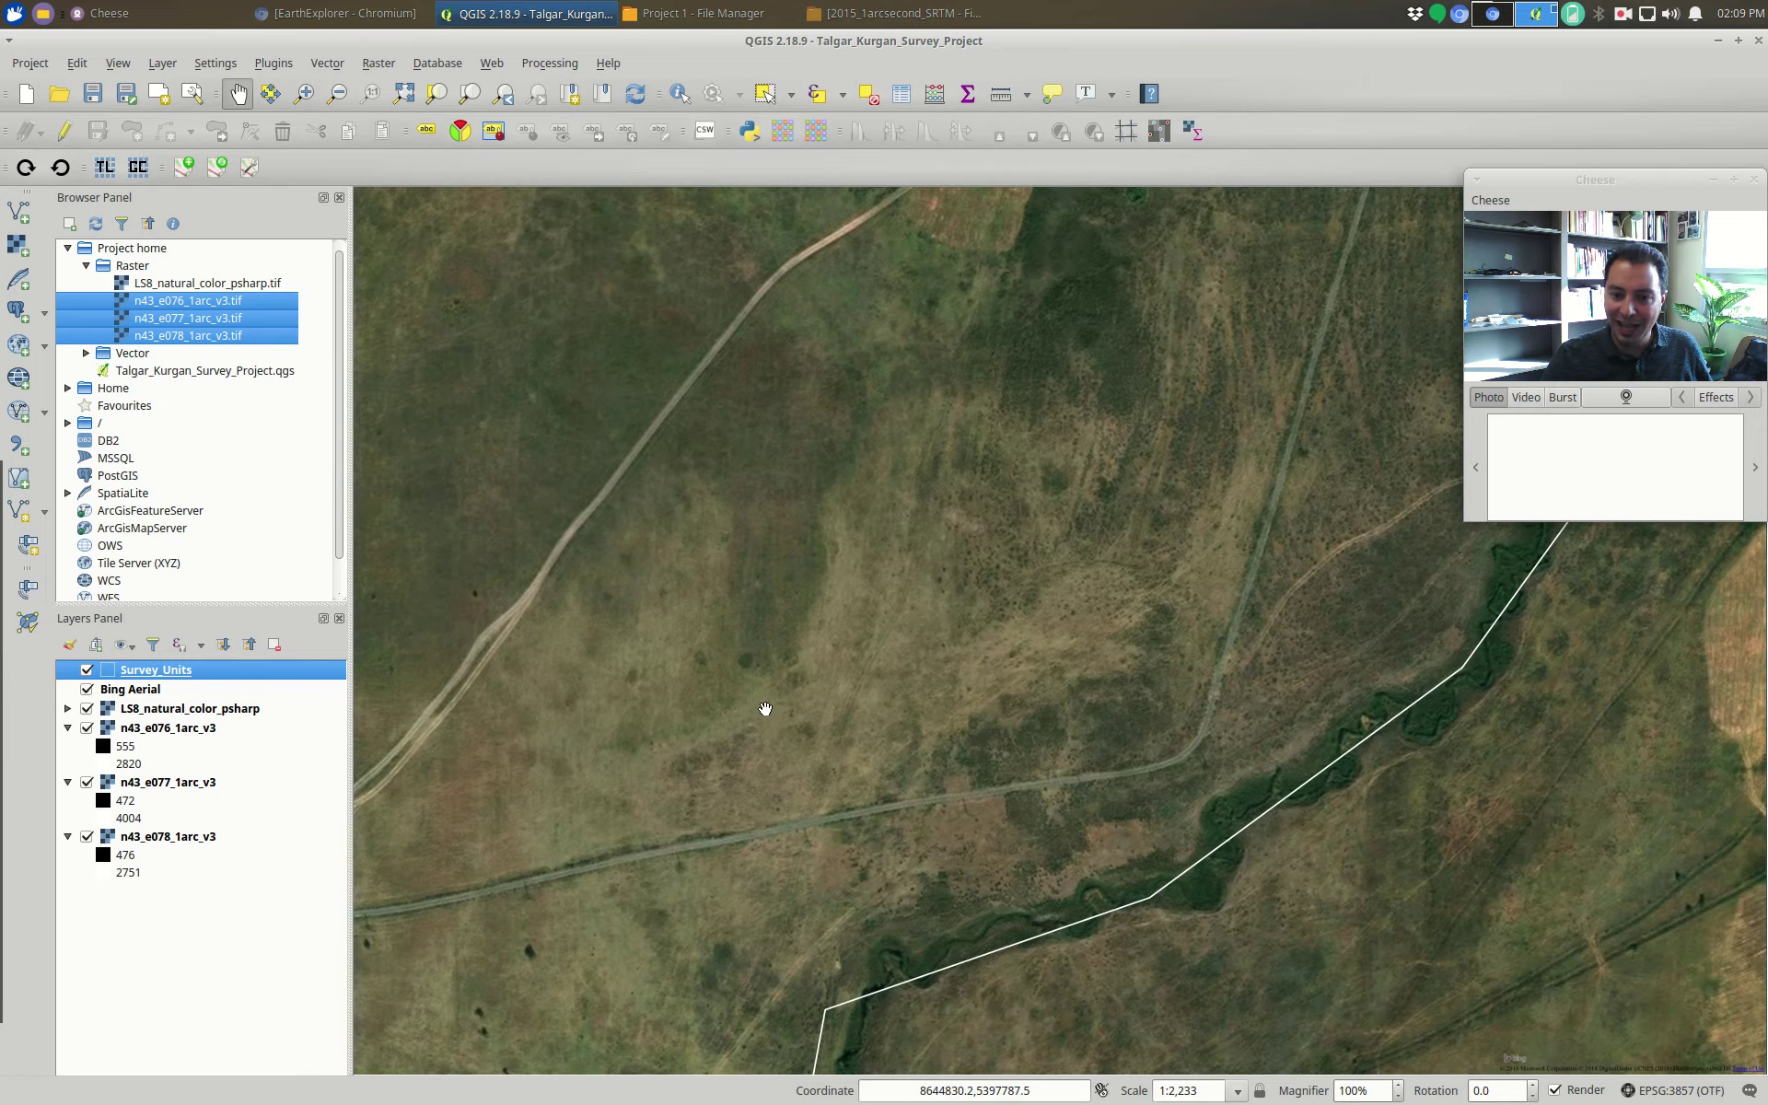
{"action": "left_click_drag", "start_coordinate": [578, 603], "coordinate": [1049, 553]}
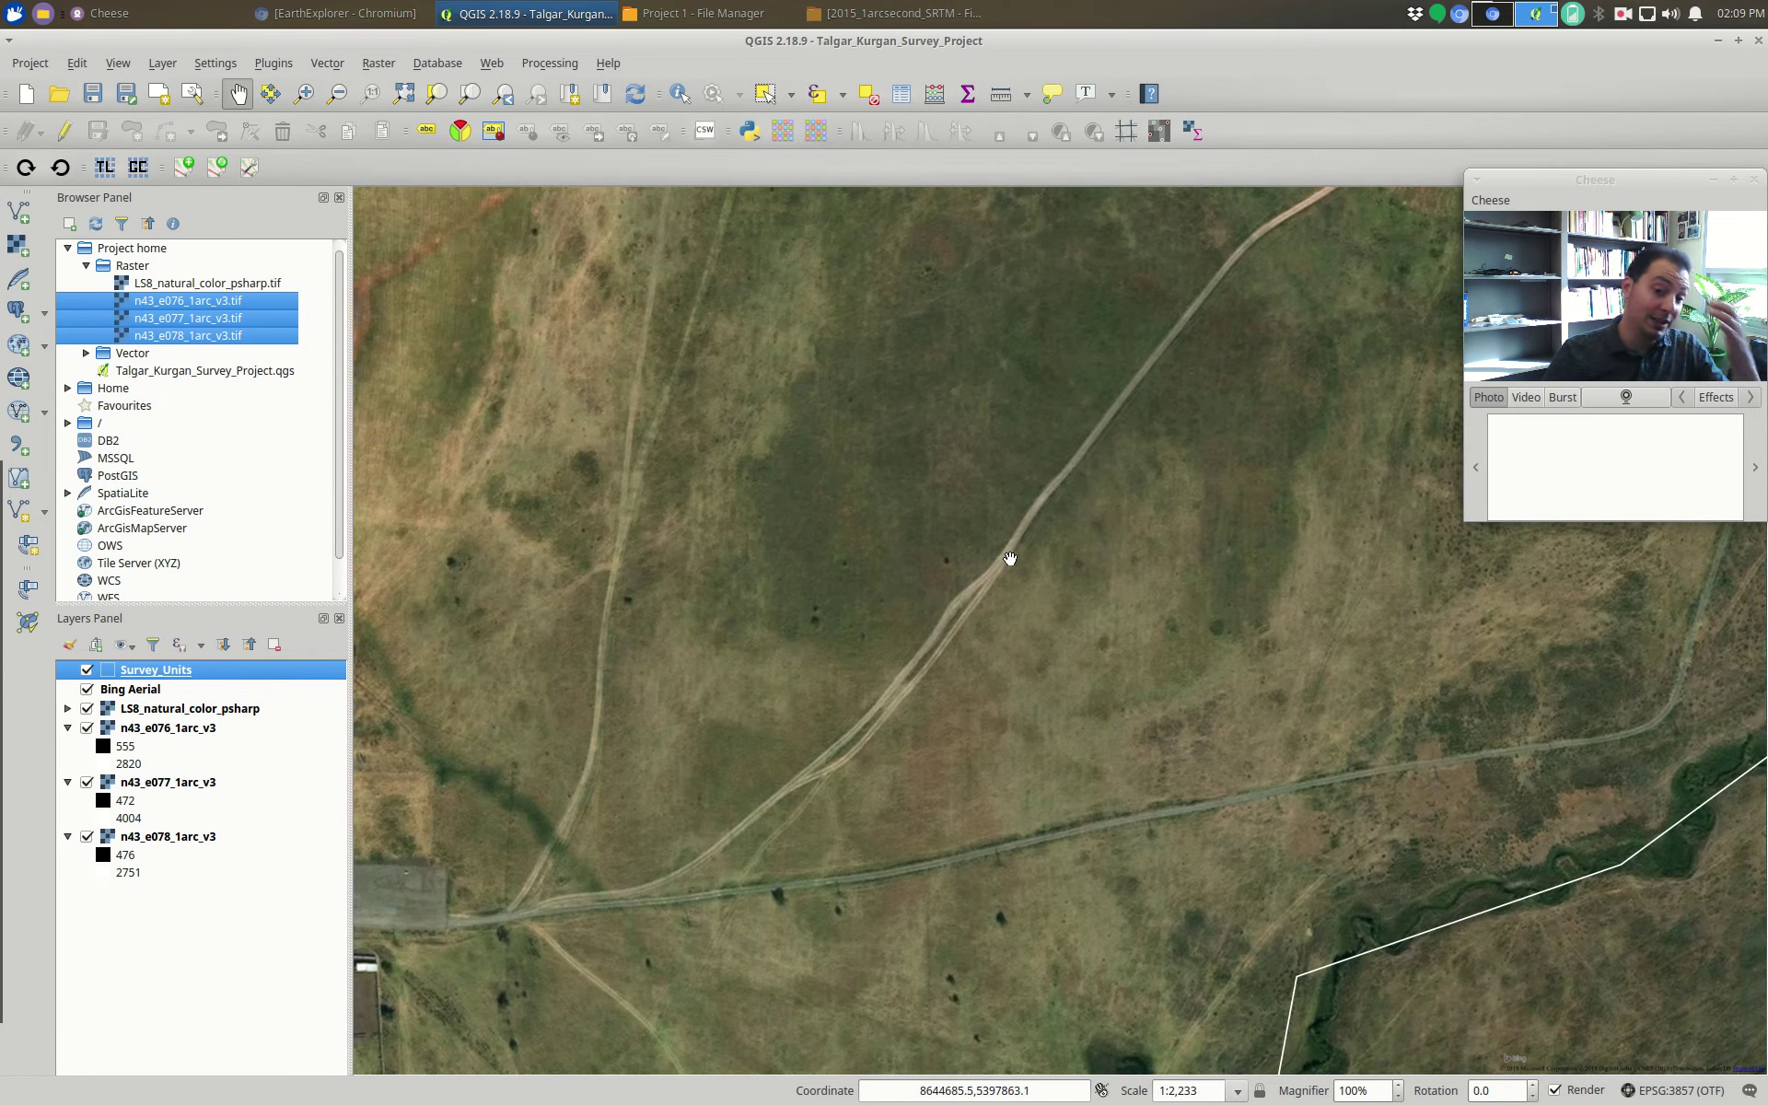
- Survey the imagery from the paved strip past the farm buildings and along the vegetated channels up to the northern boundary
{"action": "left_click_drag", "start_coordinate": [968, 626], "coordinate": [1271, 632]}
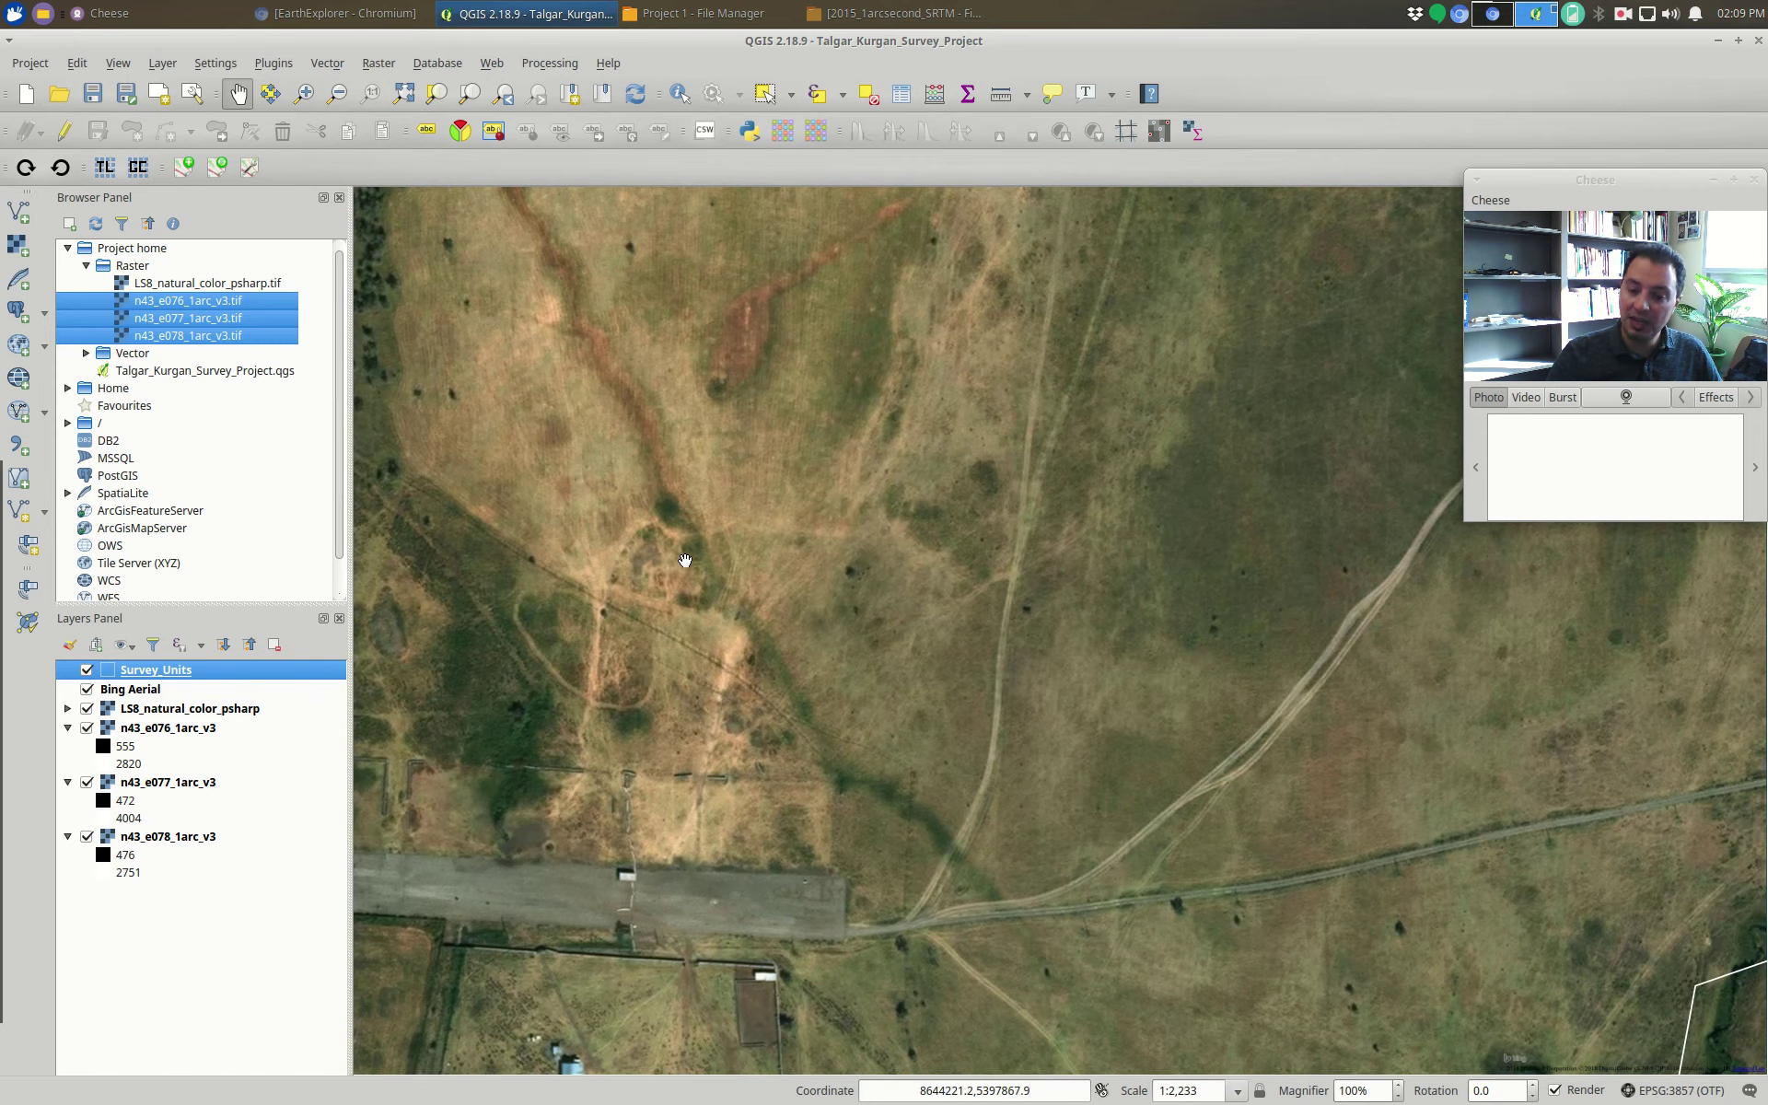
{"action": "left_click_drag", "start_coordinate": [685, 559], "coordinate": [1054, 472]}
{"action": "left_click_drag", "start_coordinate": [800, 509], "coordinate": [829, 820]}
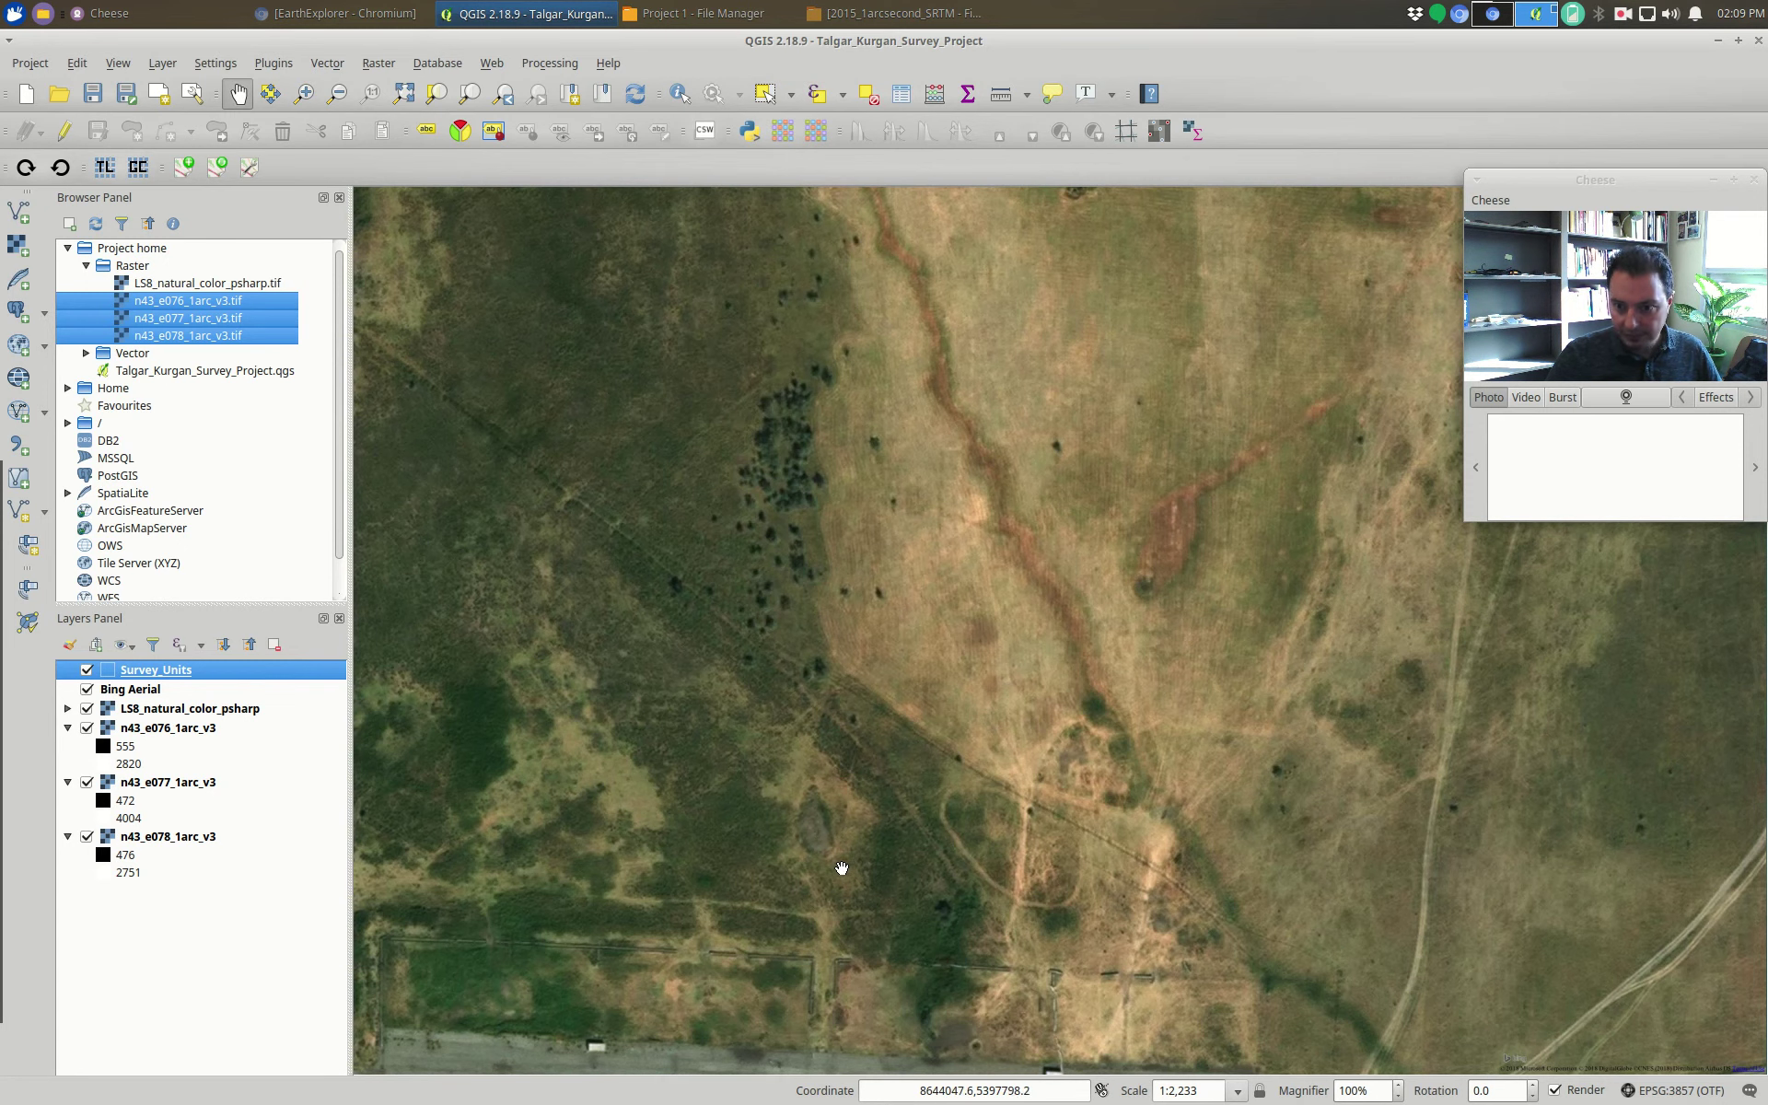
{"action": "left_click_drag", "start_coordinate": [813, 690], "coordinate": [1389, 810]}
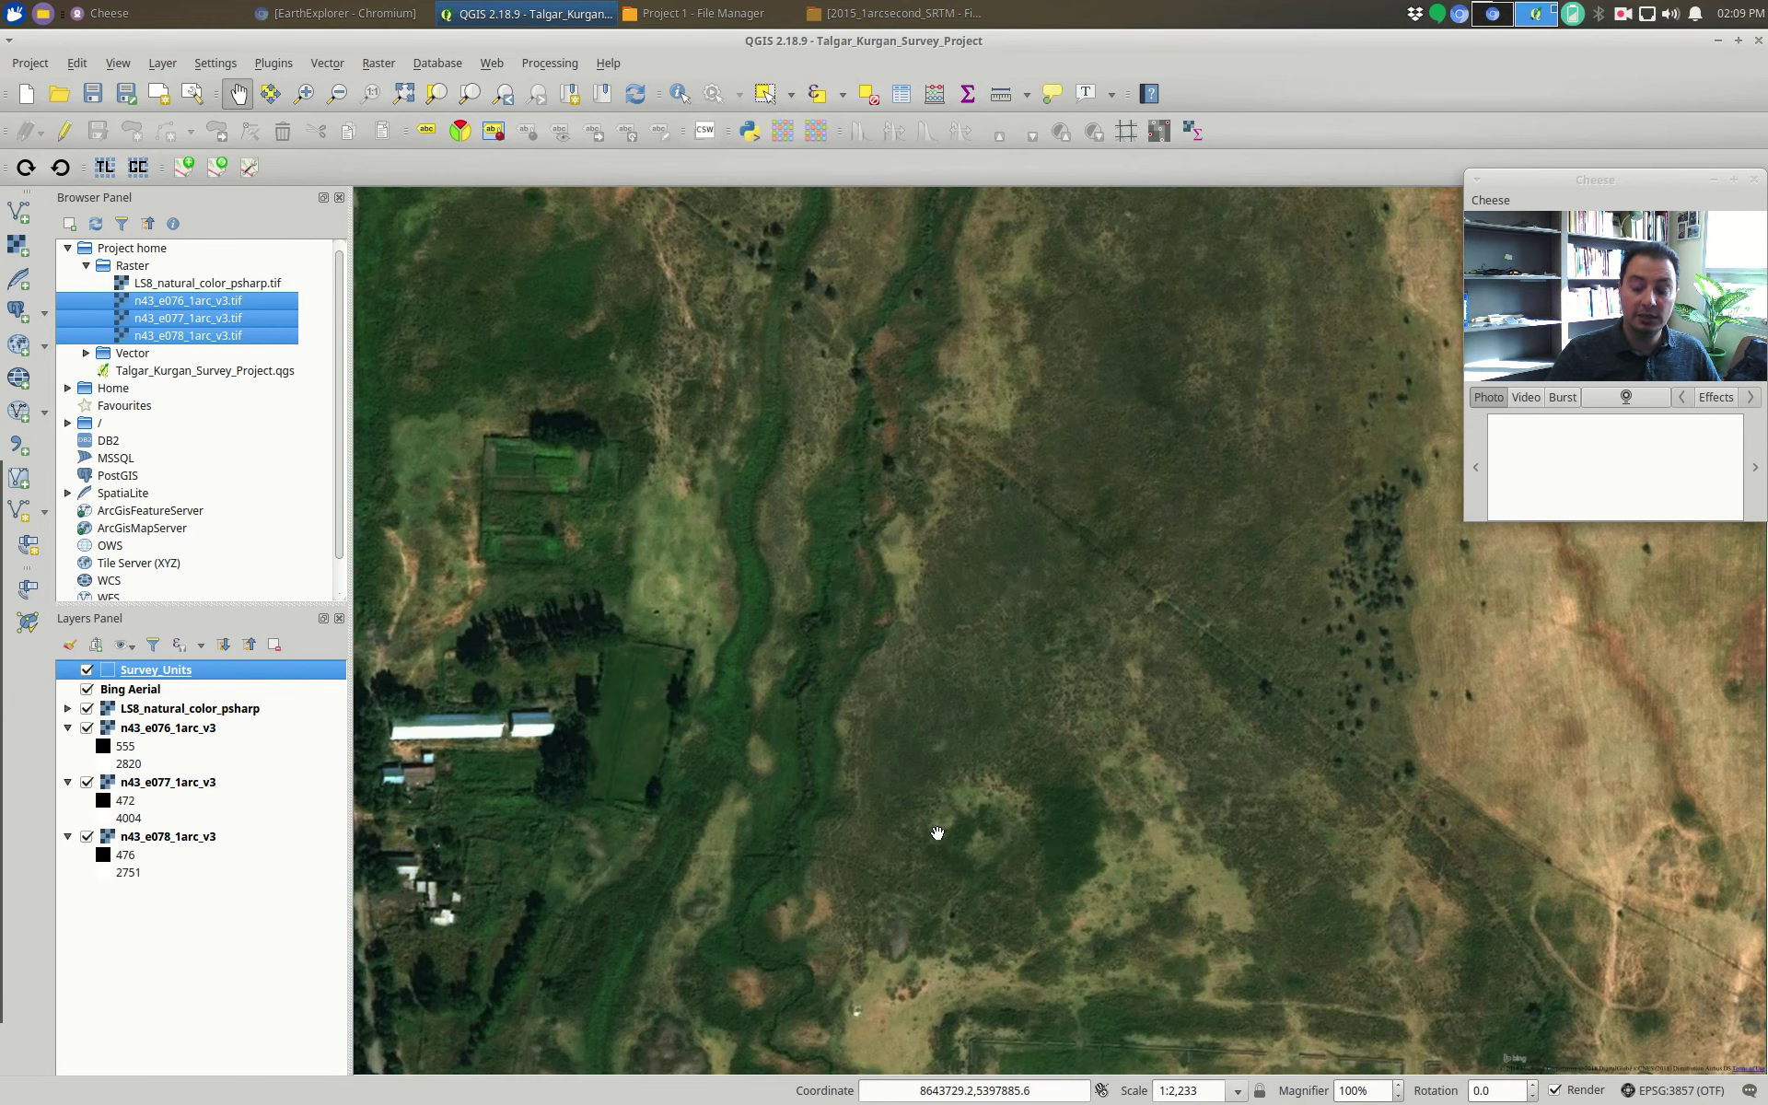
{"action": "left_click_drag", "start_coordinate": [1099, 511], "coordinate": [939, 730]}
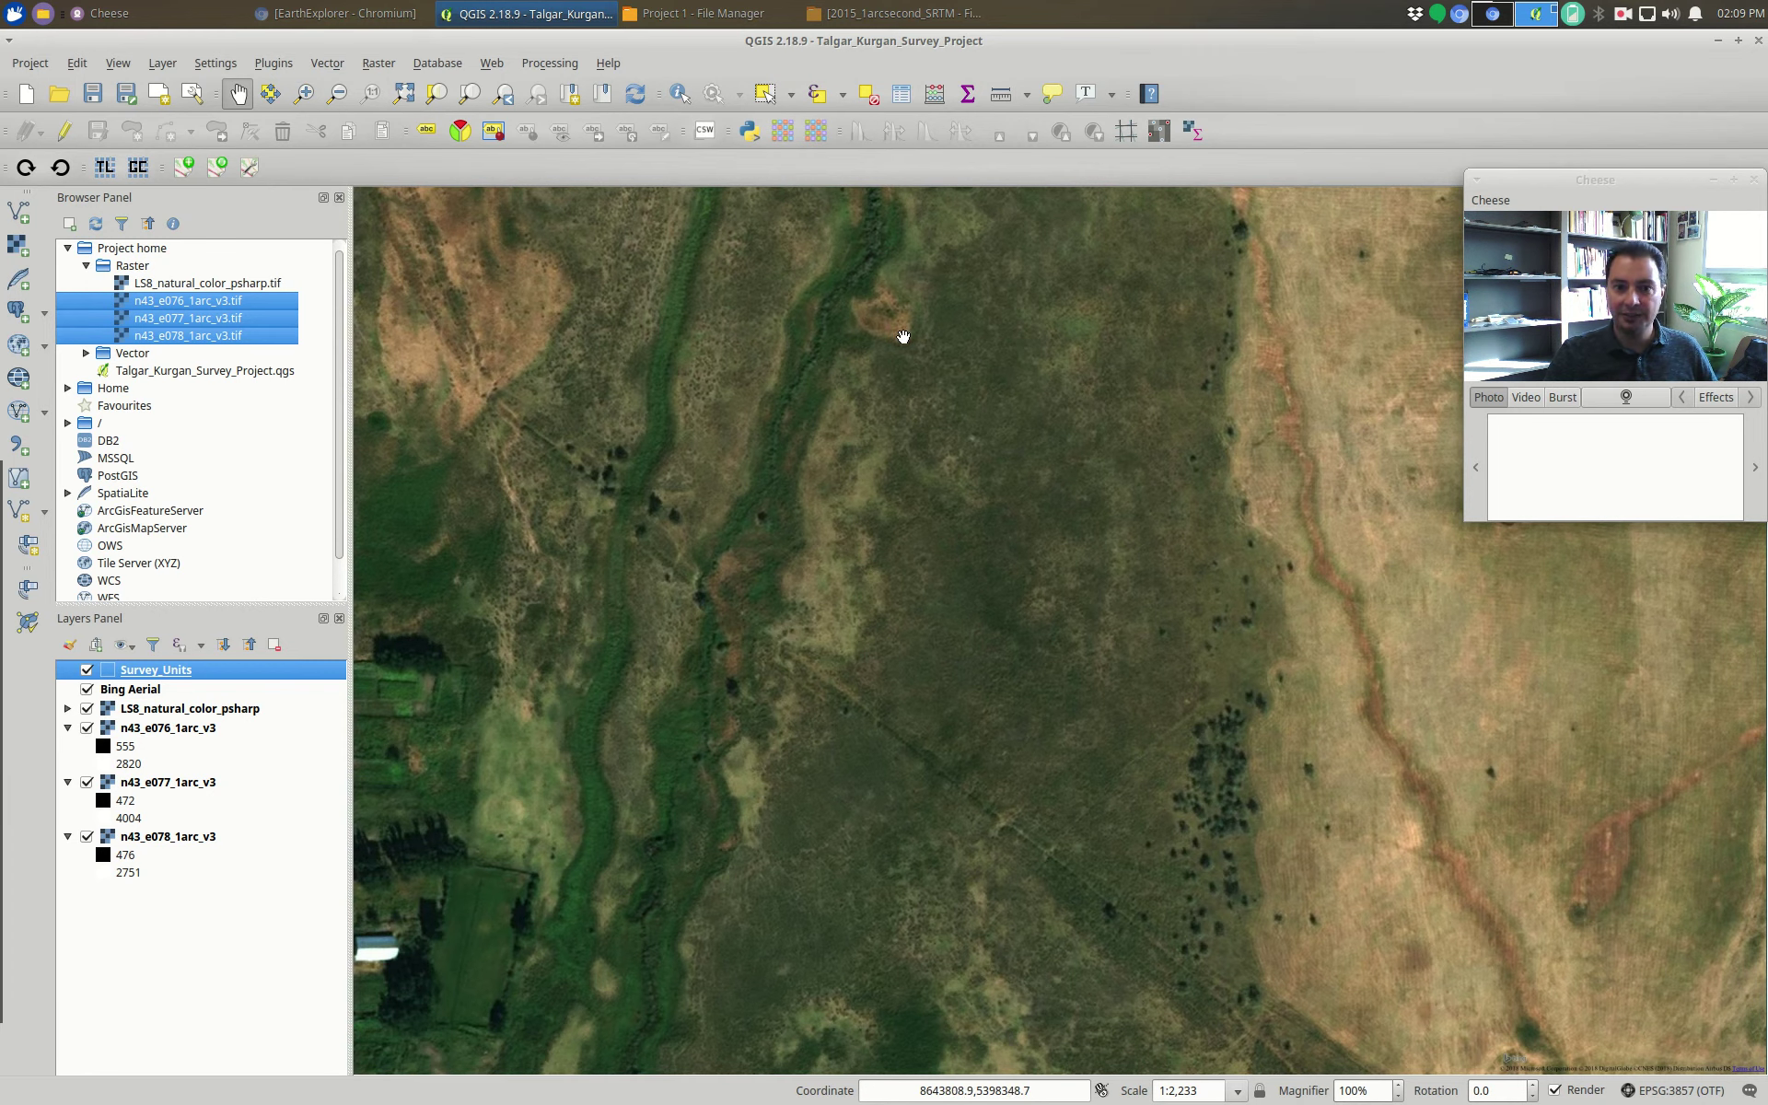
{"action": "left_click_drag", "start_coordinate": [887, 387], "coordinate": [841, 604]}
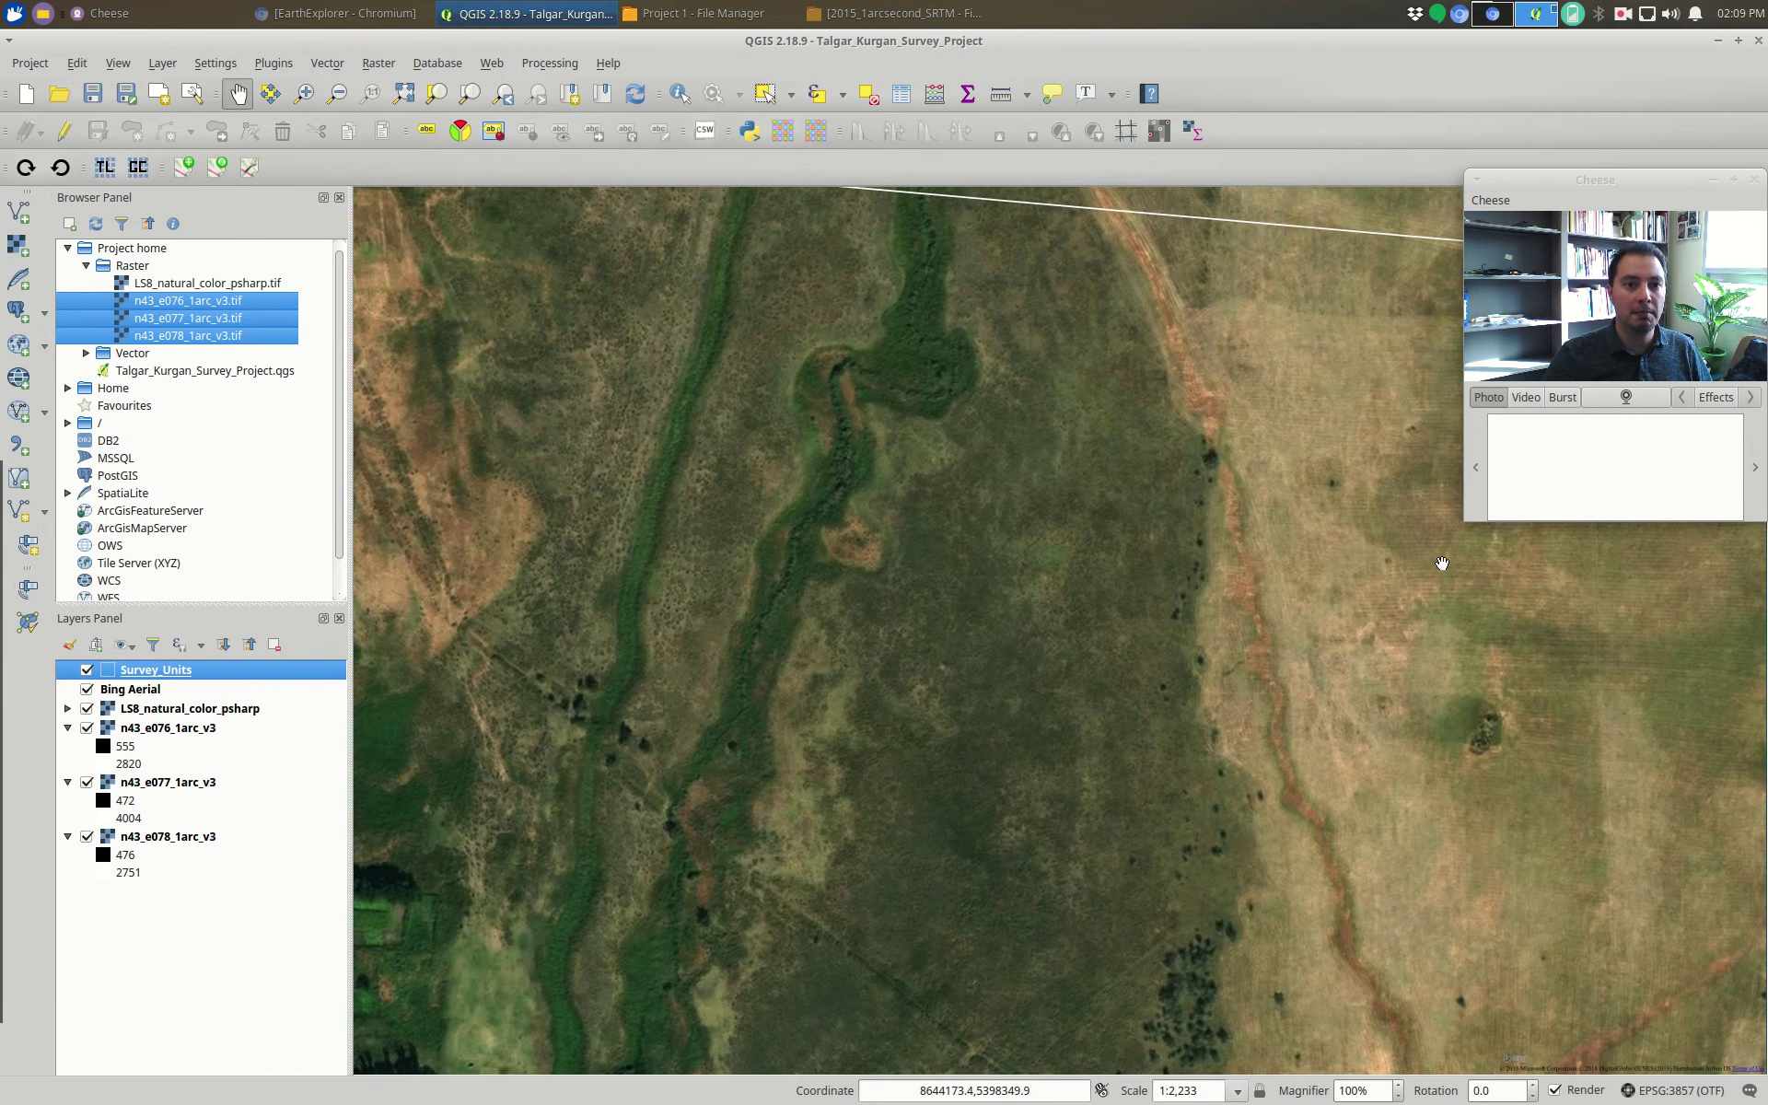
- Open Project 1 - Description.pdf from the file manager and read the kurgan digitizing instructions
{"action": "left_click", "coordinate": [700, 11]}
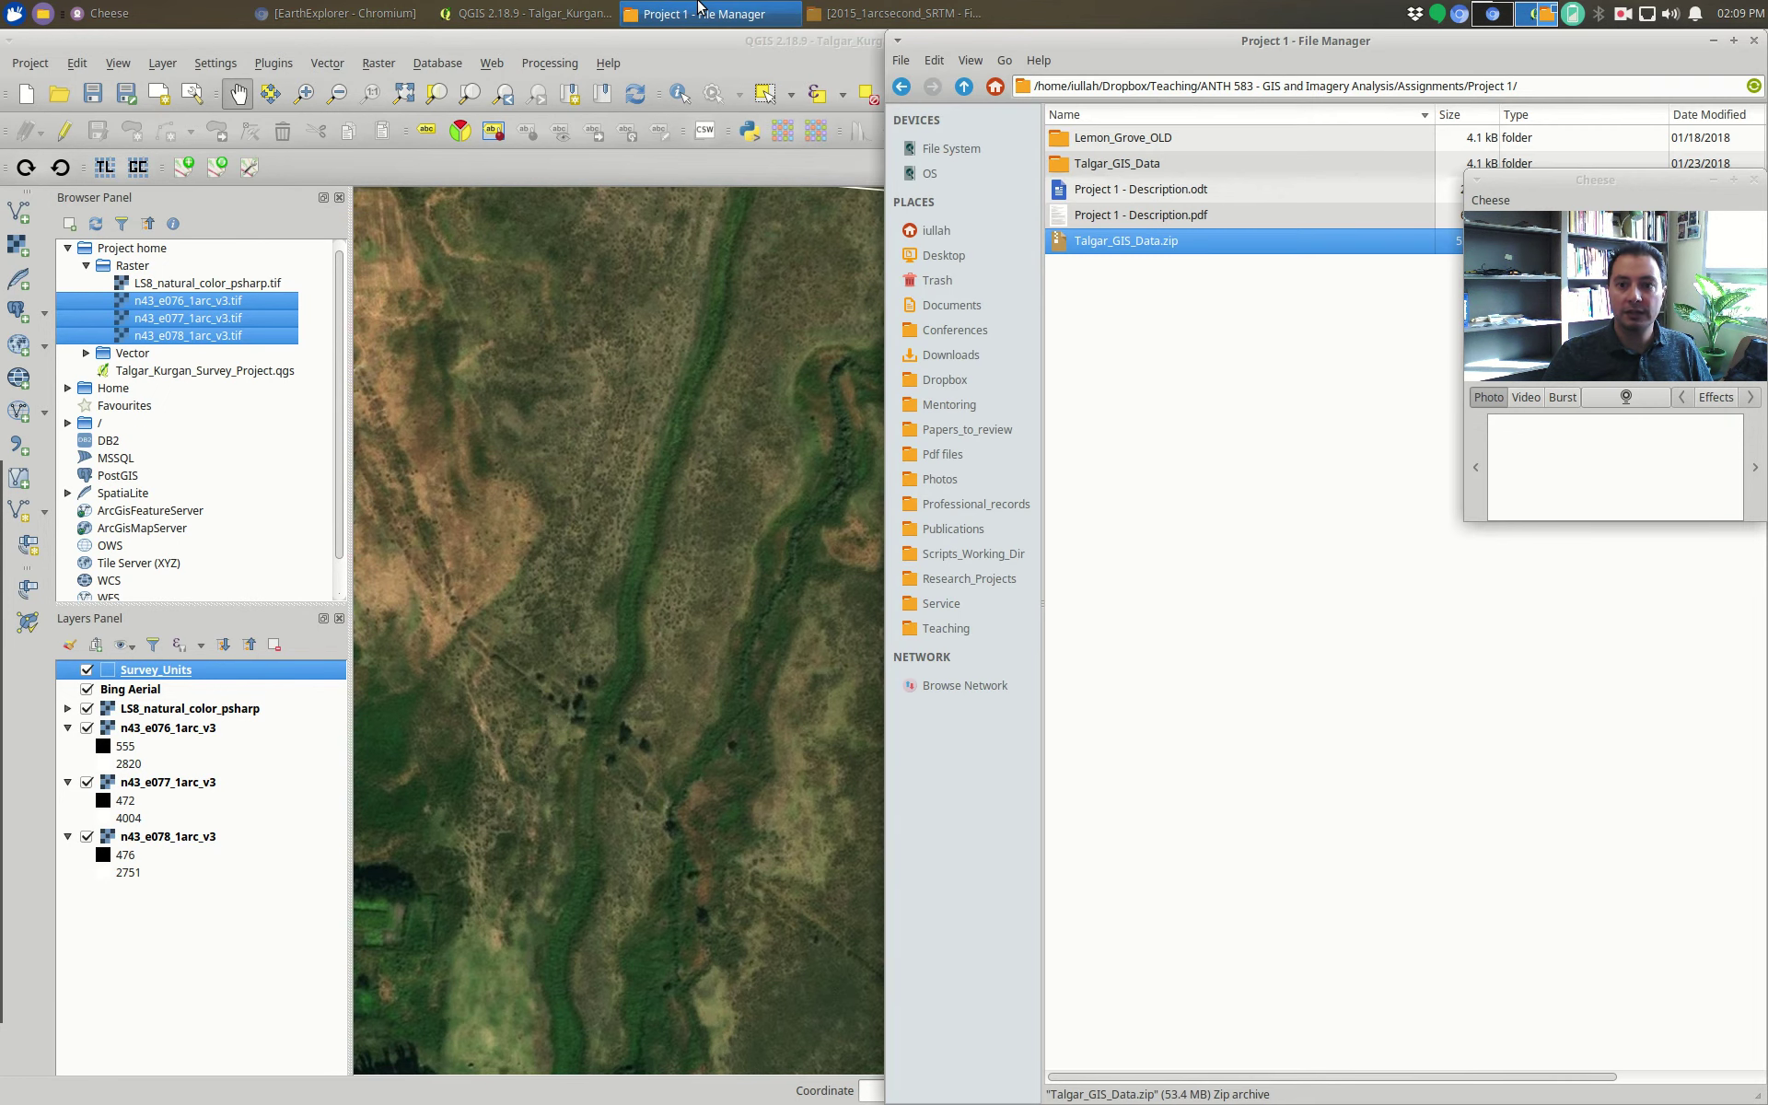
{"action": "left_click", "coordinate": [1127, 220]}
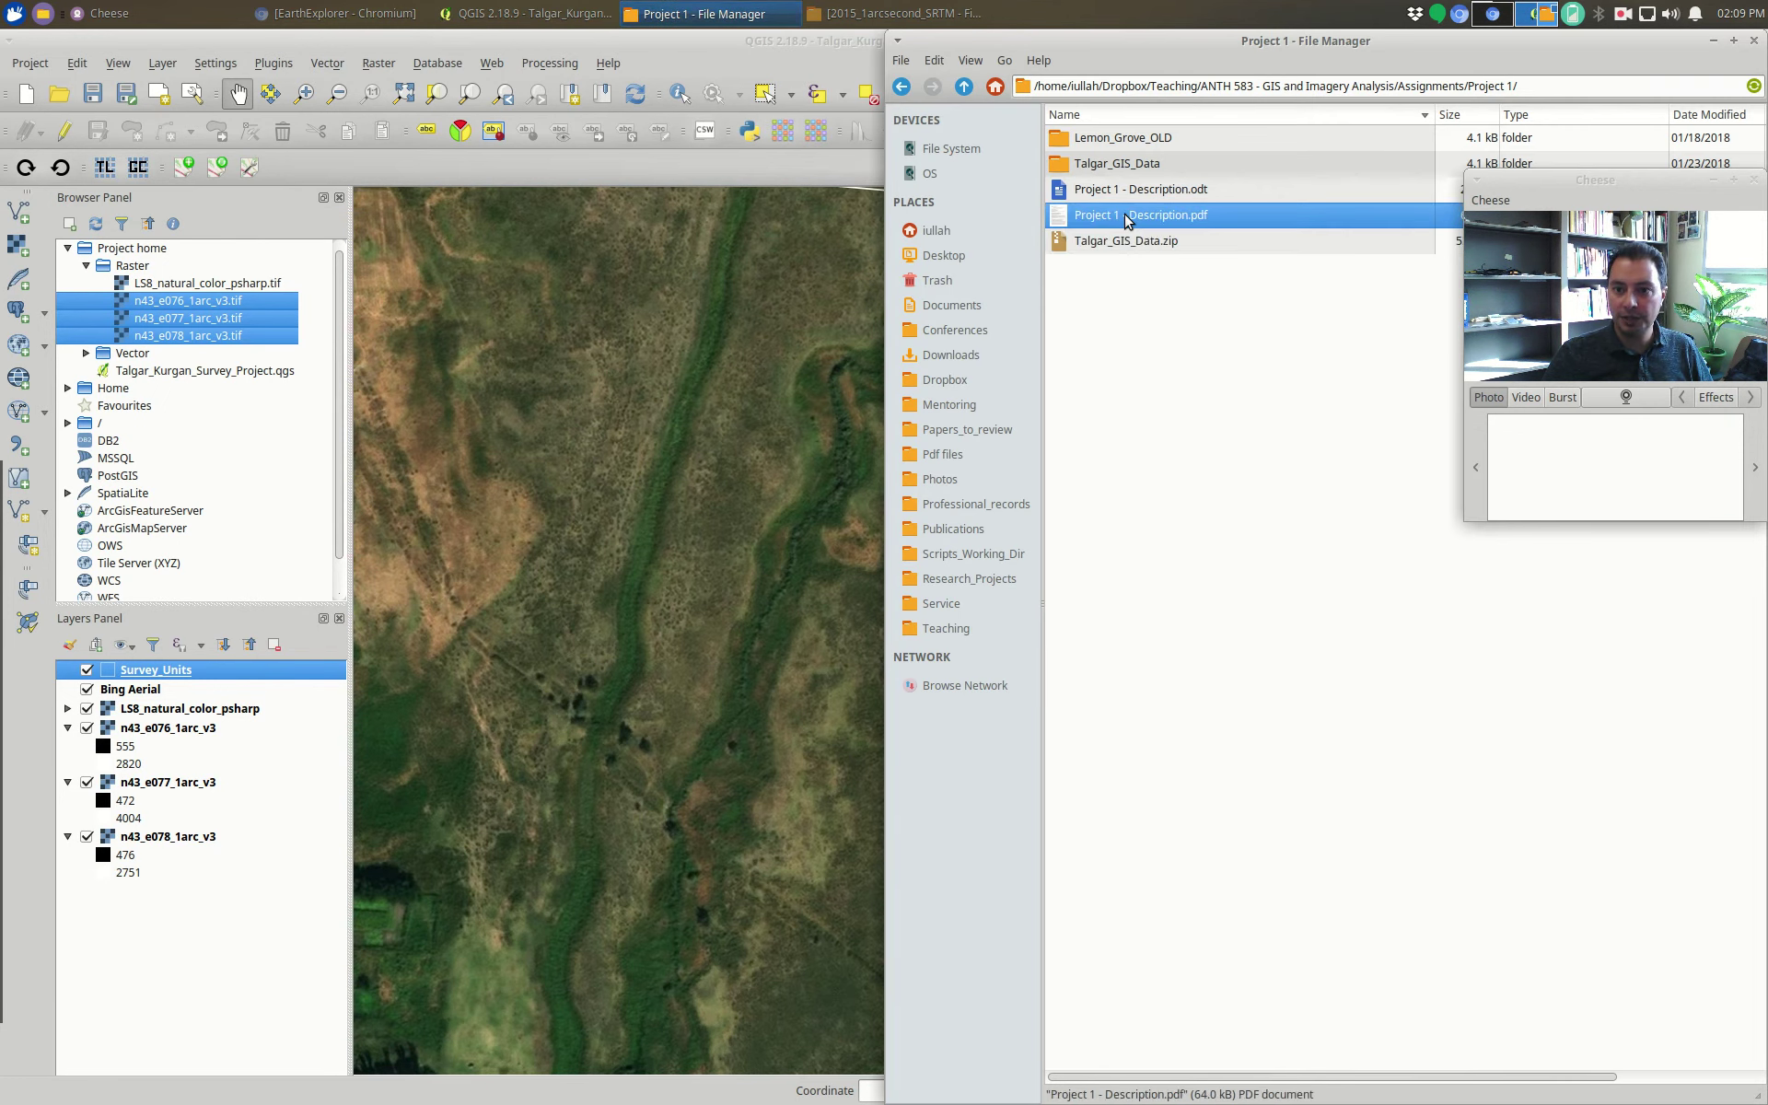
{"action": "double_click", "coordinate": [1125, 225]}
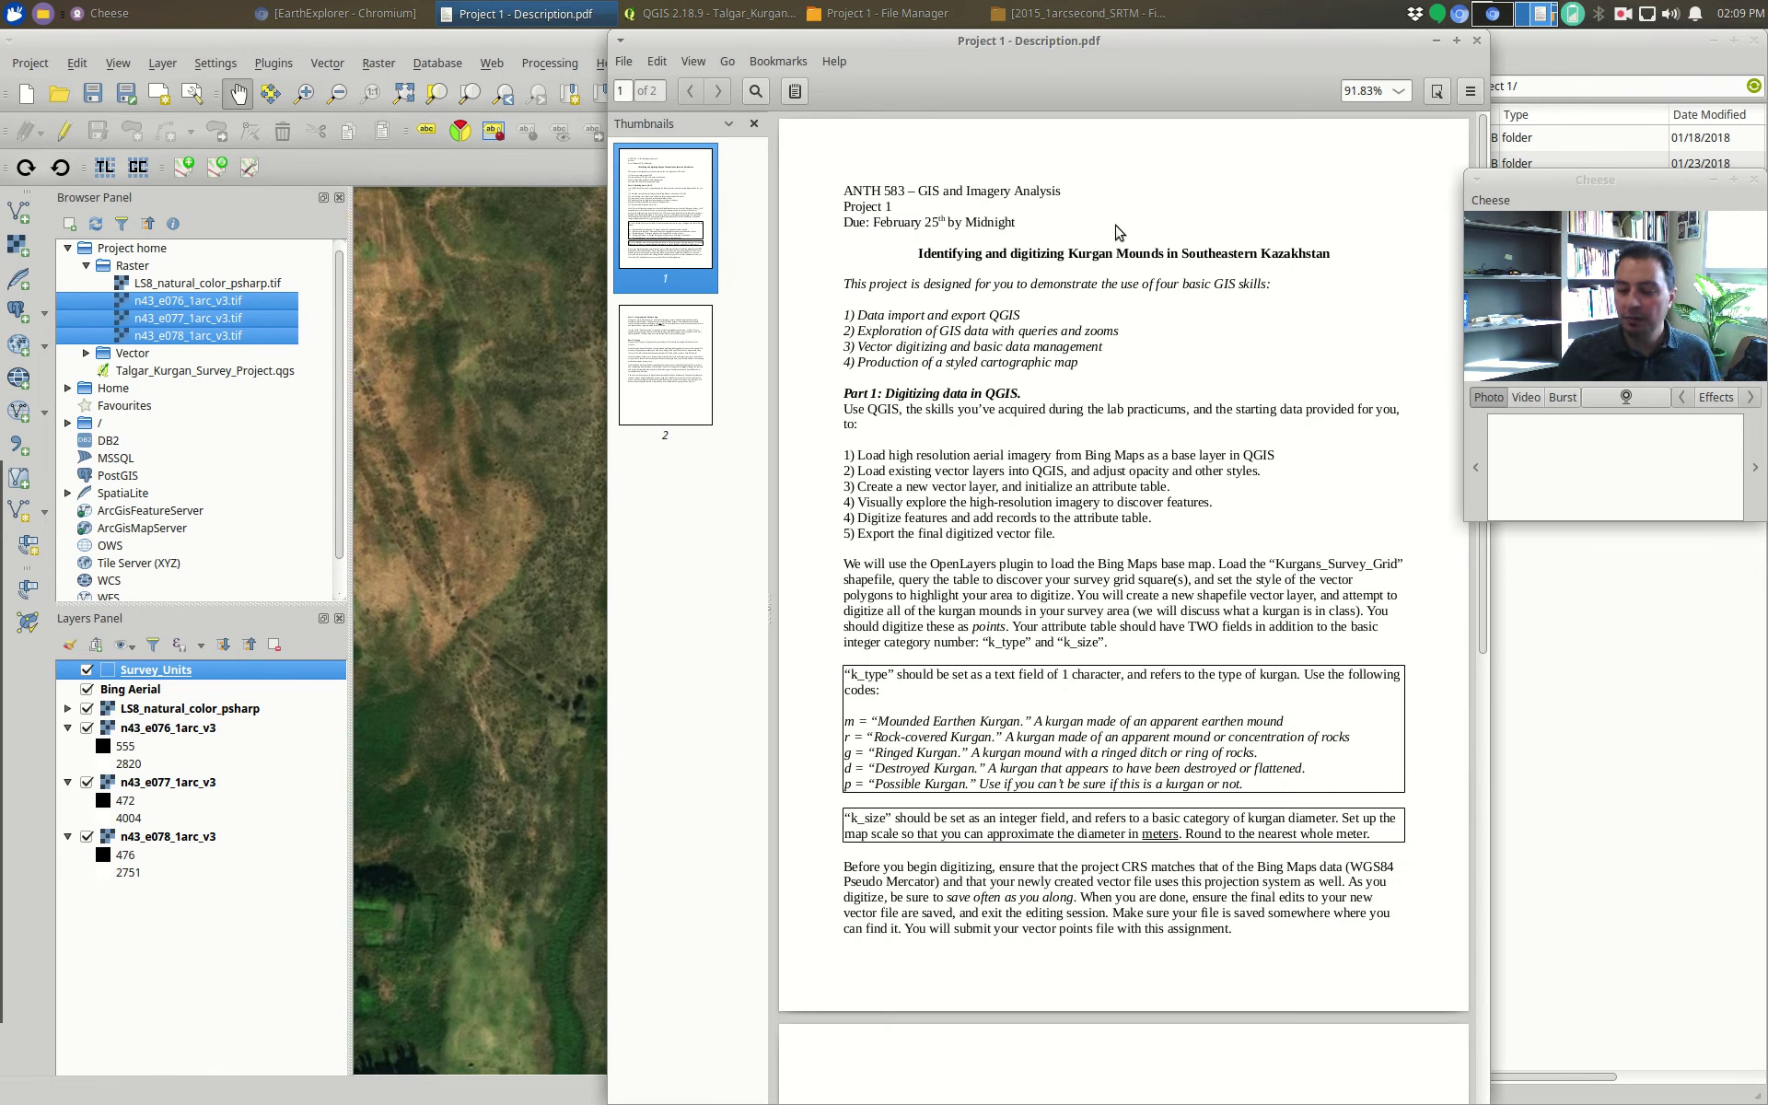
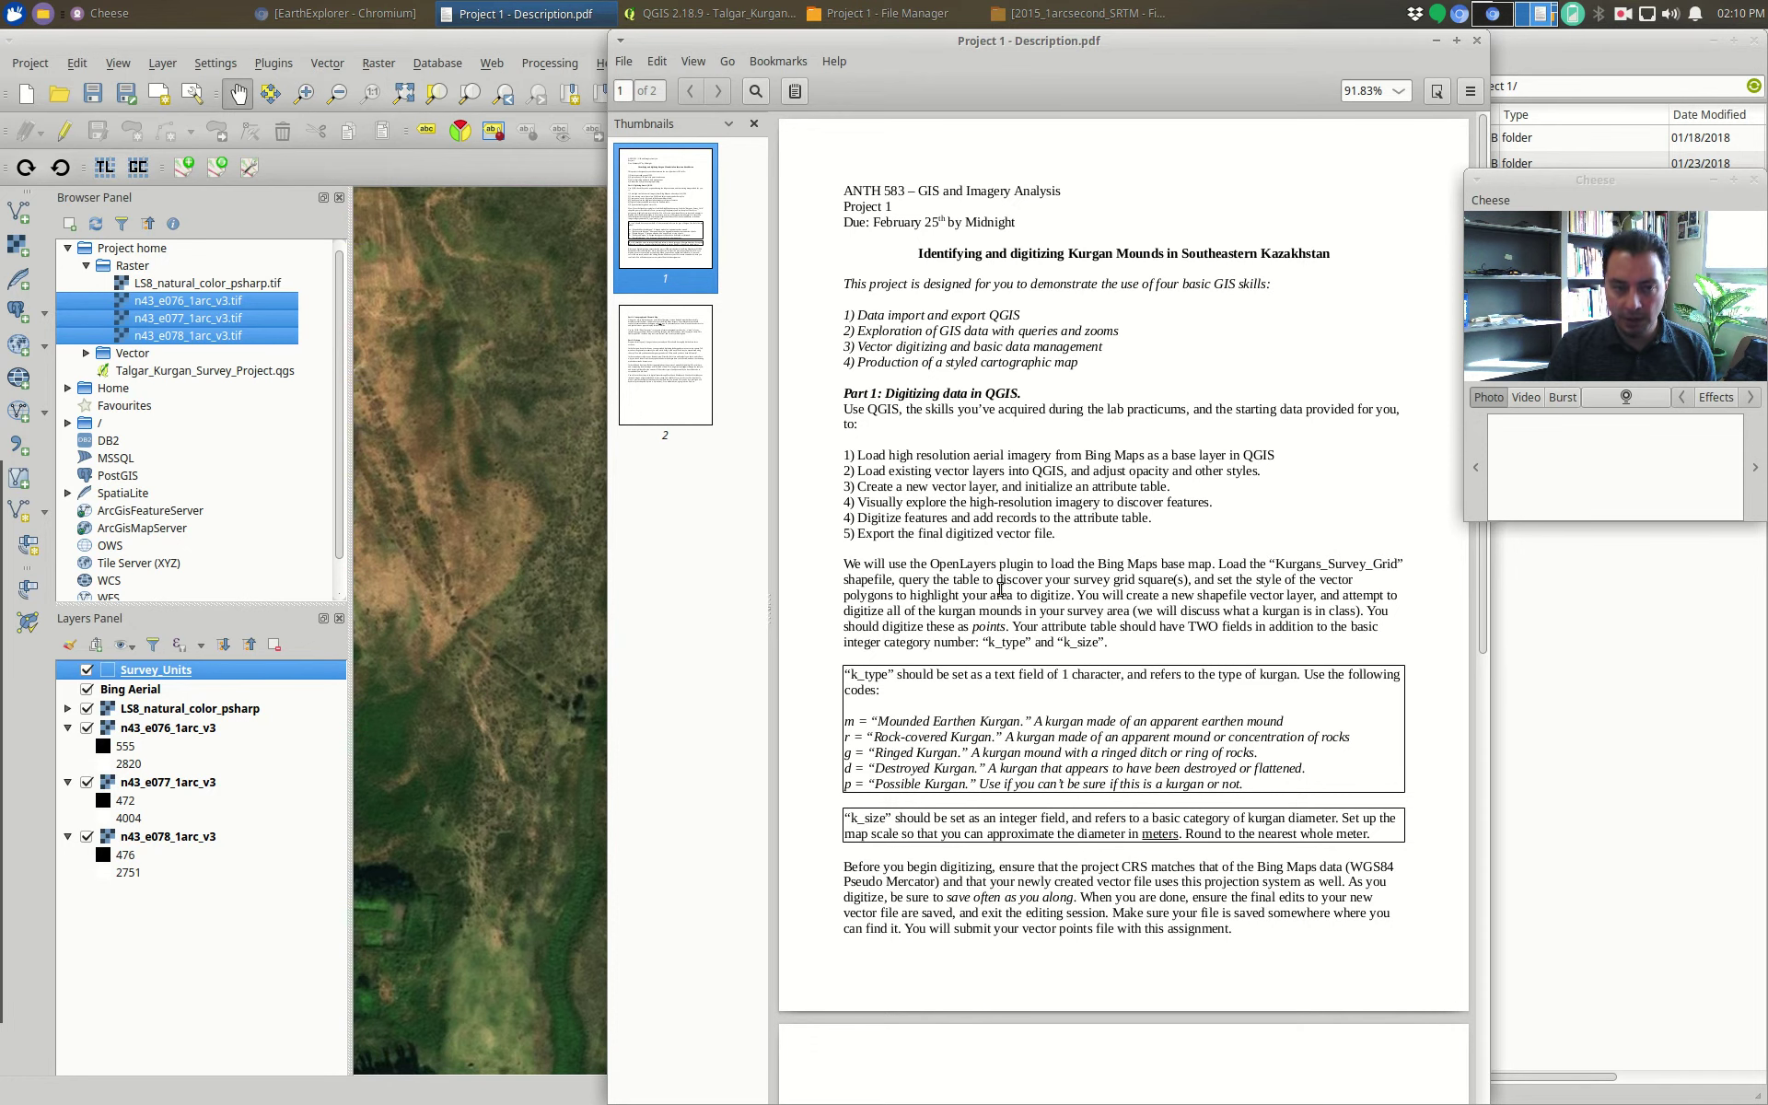
- Switch back to QGIS and start creating a new shapefile layer
{"action": "left_click", "coordinate": [442, 46]}
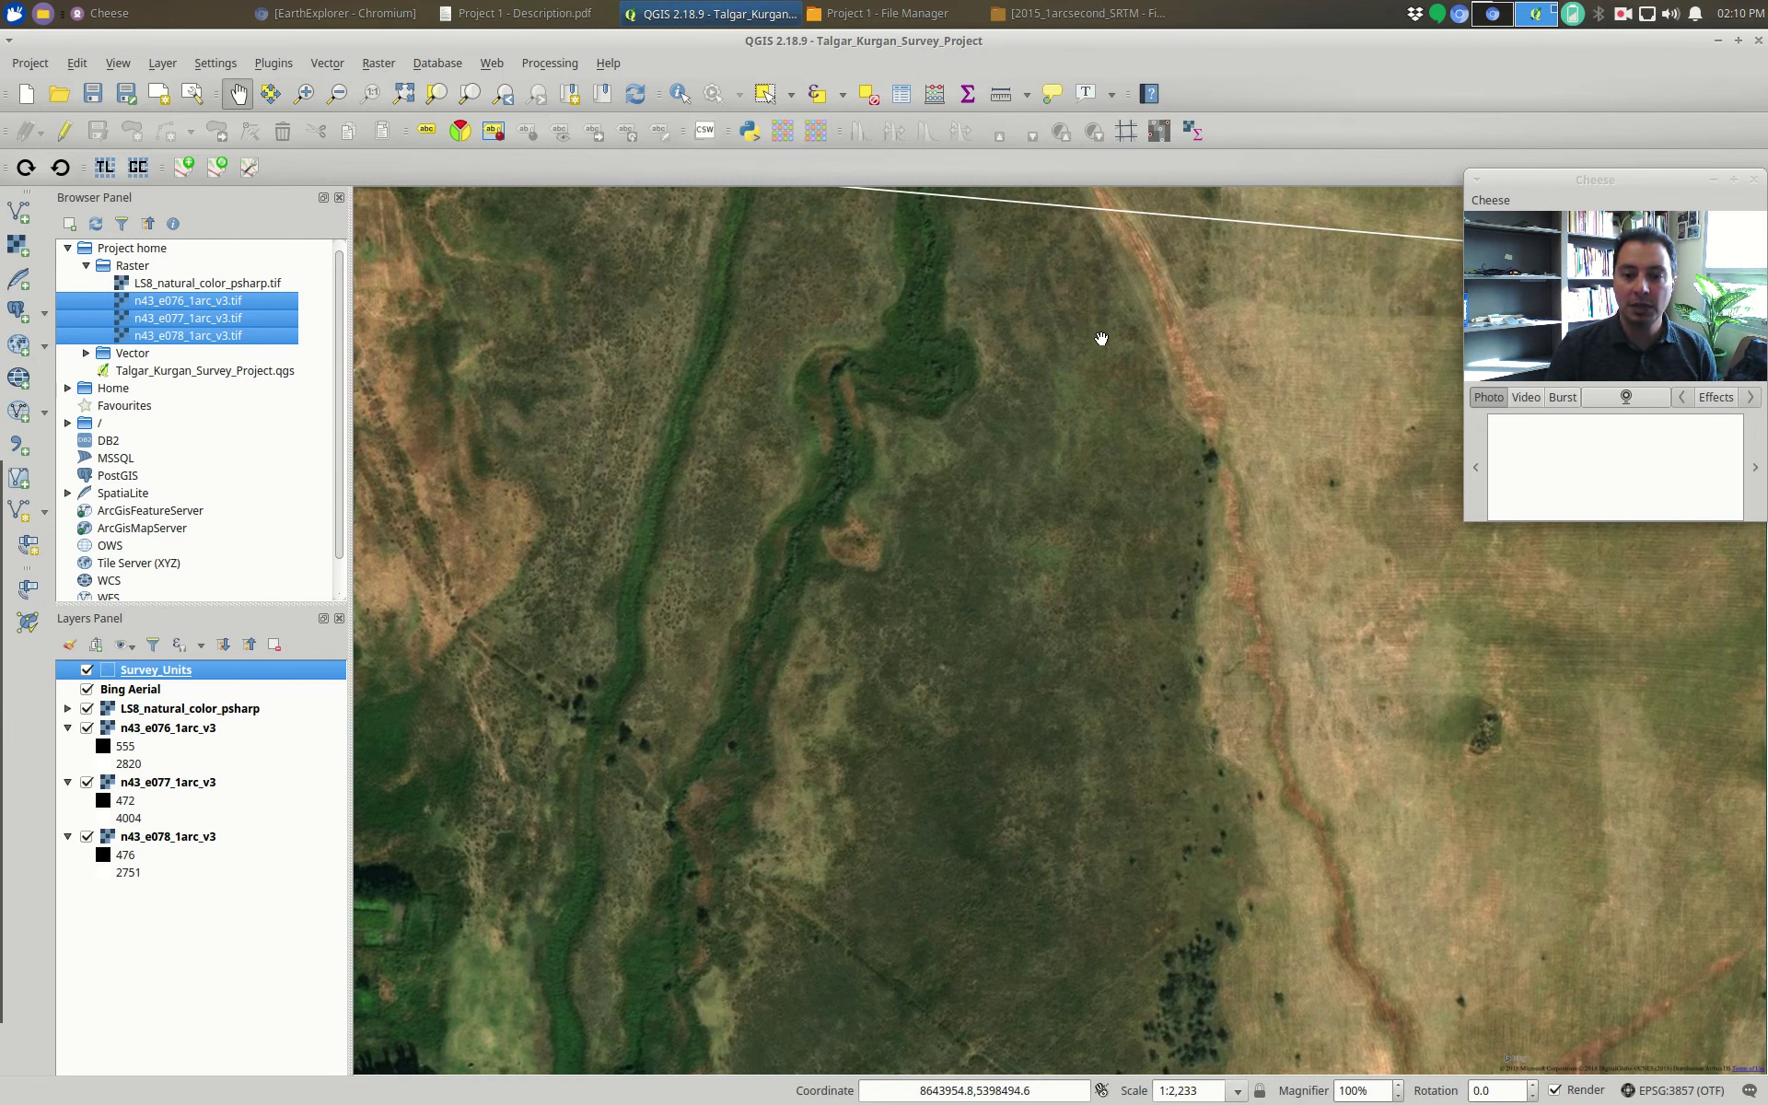
{"action": "left_click", "coordinate": [160, 63]}
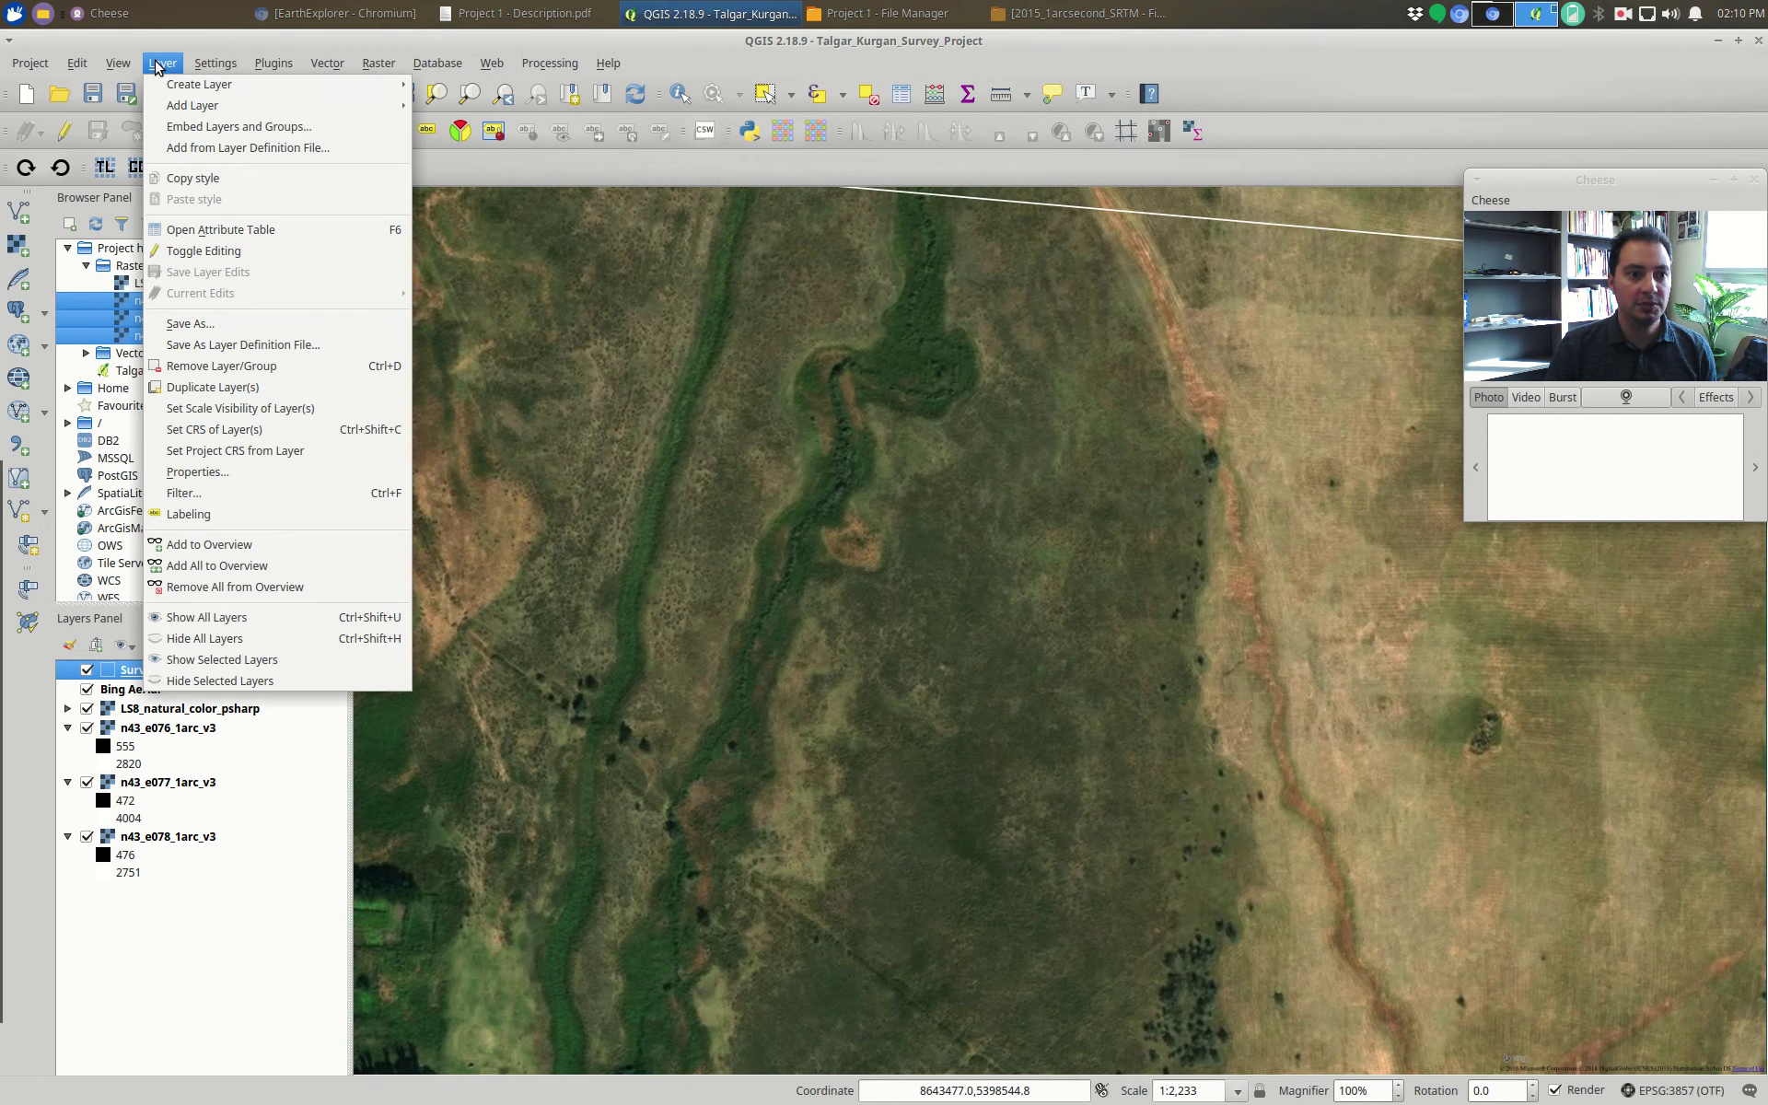
{"action": "mouse_move", "coordinate": [184, 91]}
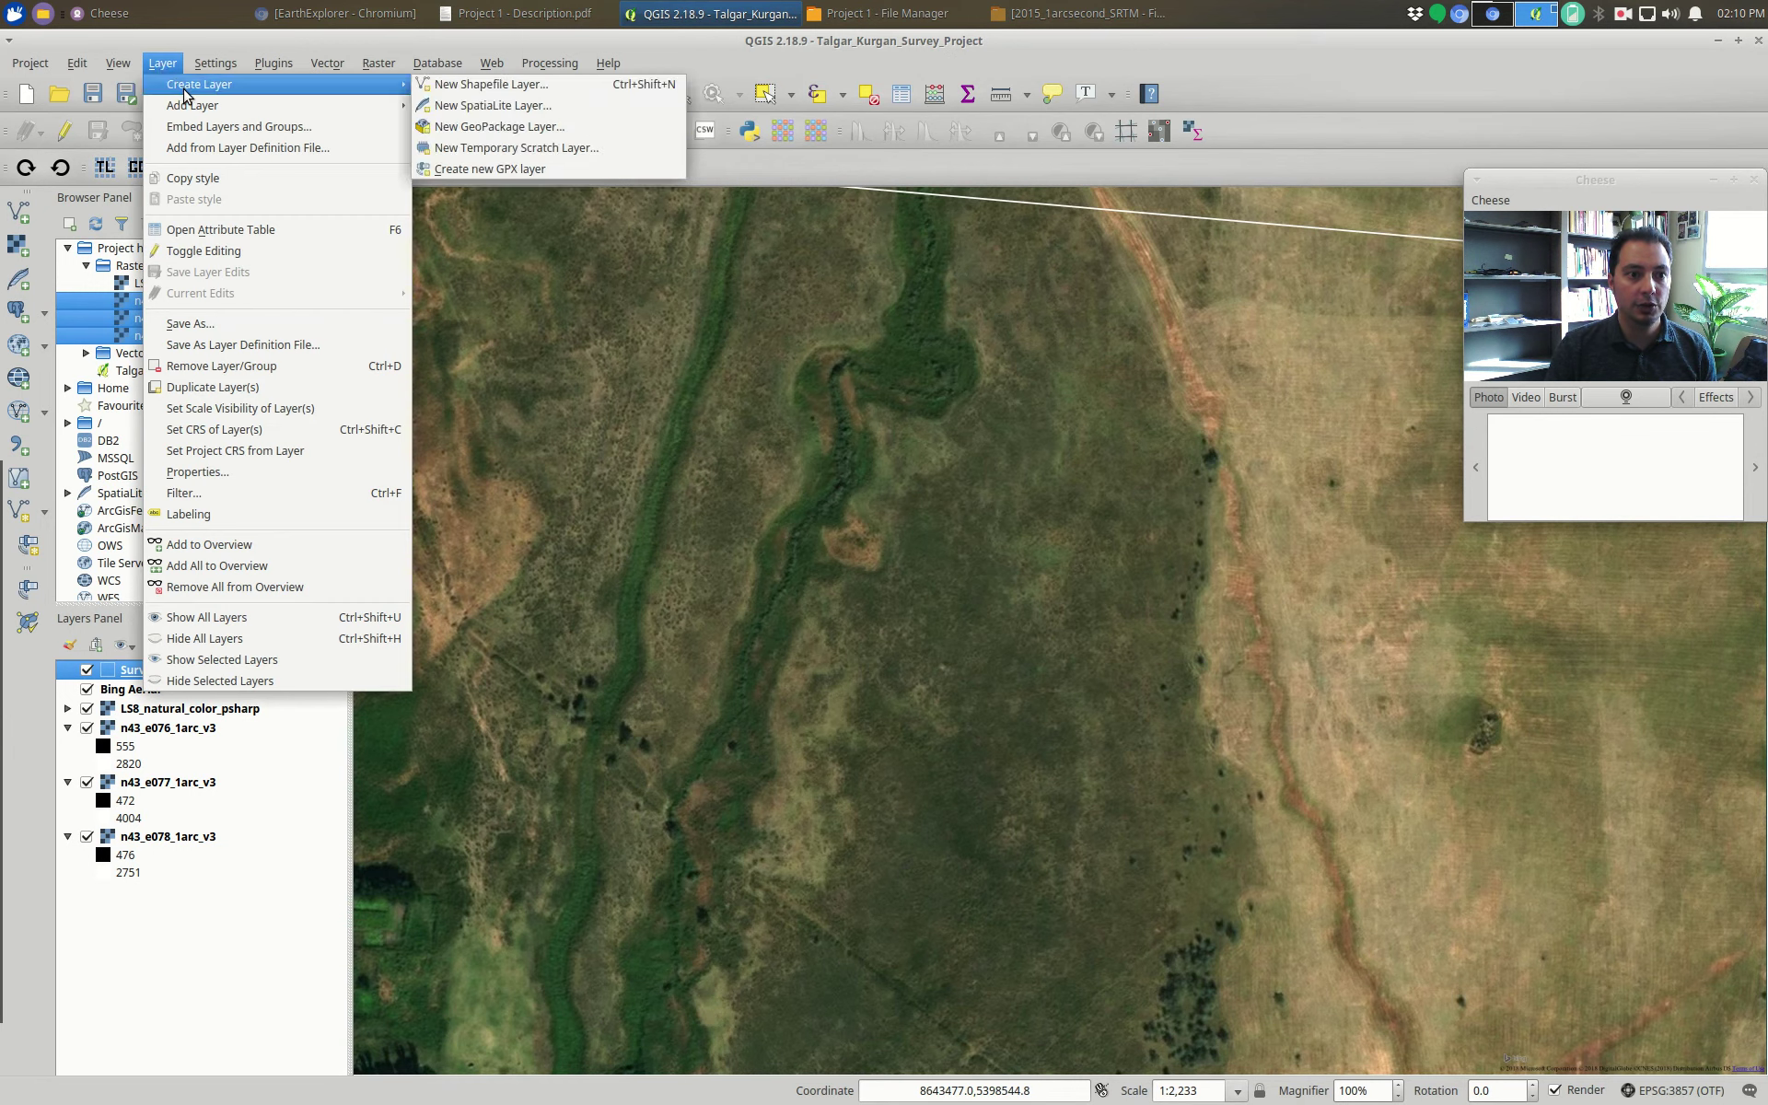
{"action": "left_click", "coordinate": [490, 87]}
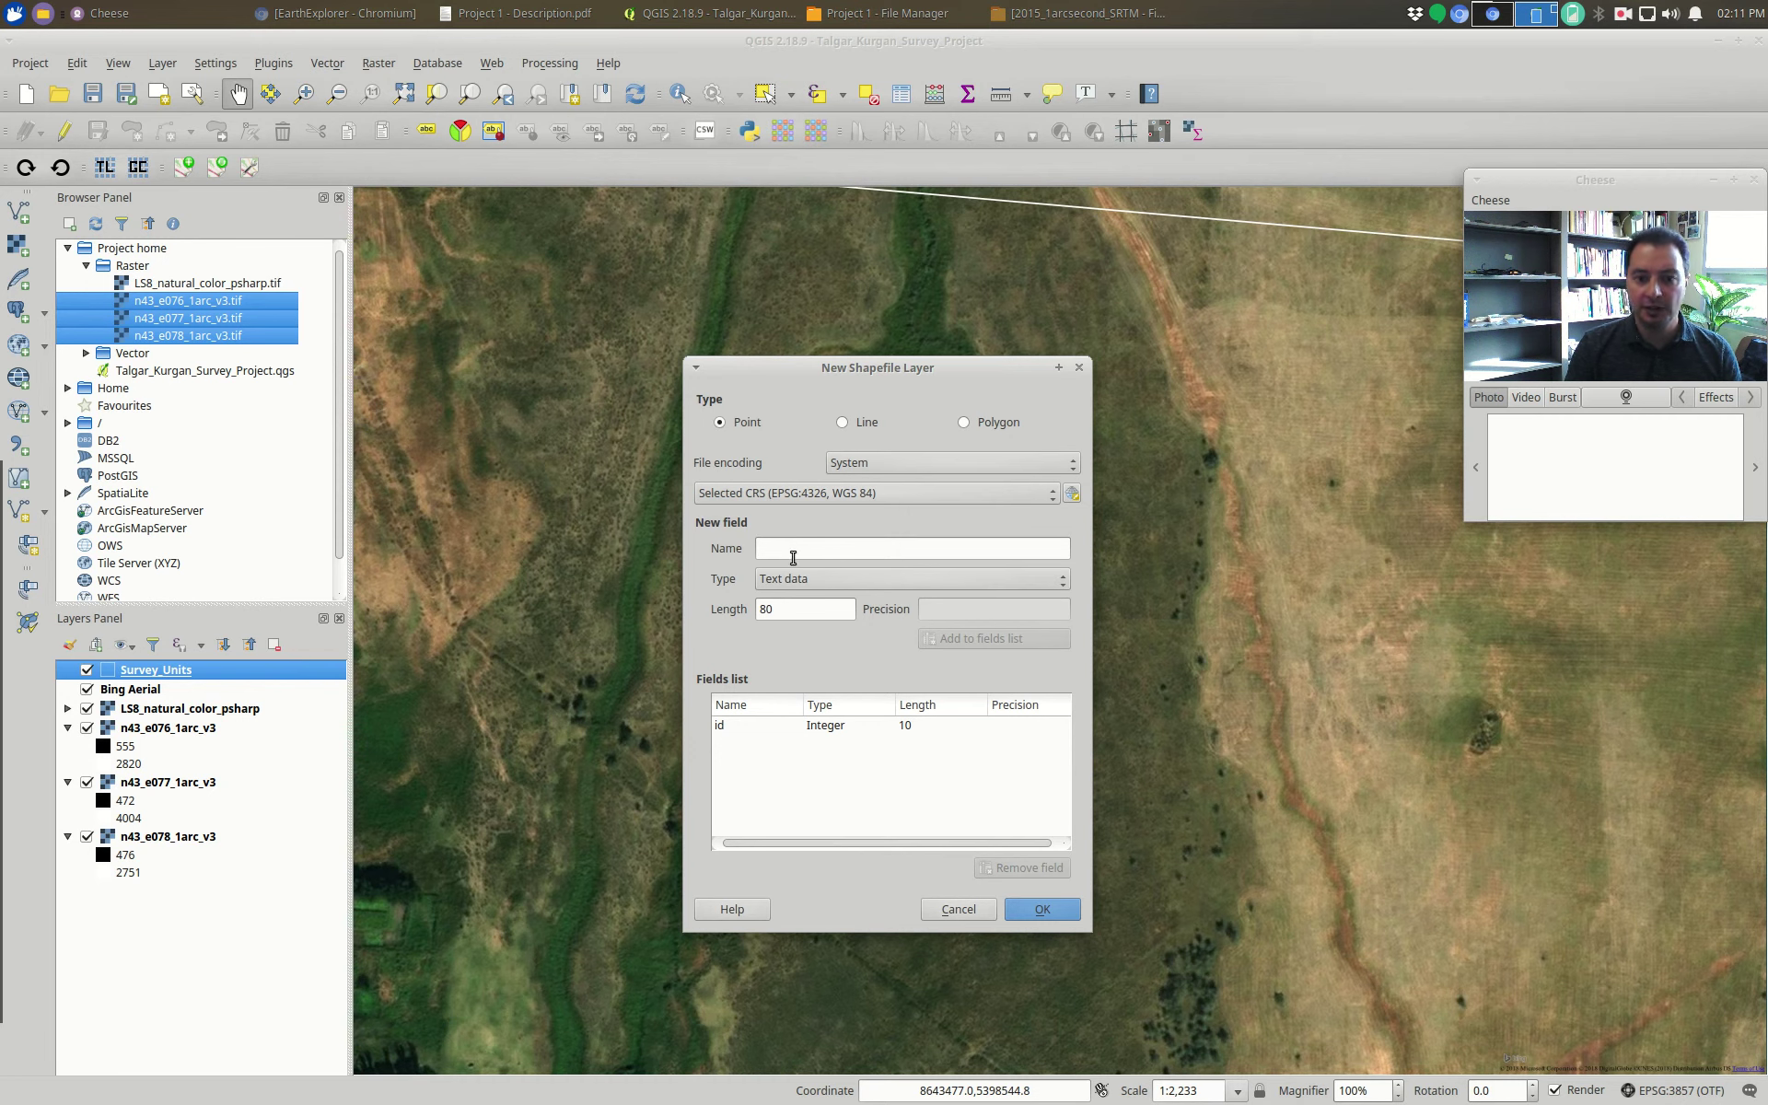
- Highlight the kurgan type codes in the project description and place the document beside the New Shapefile Layer dialog
{"action": "left_click", "coordinate": [516, 13]}
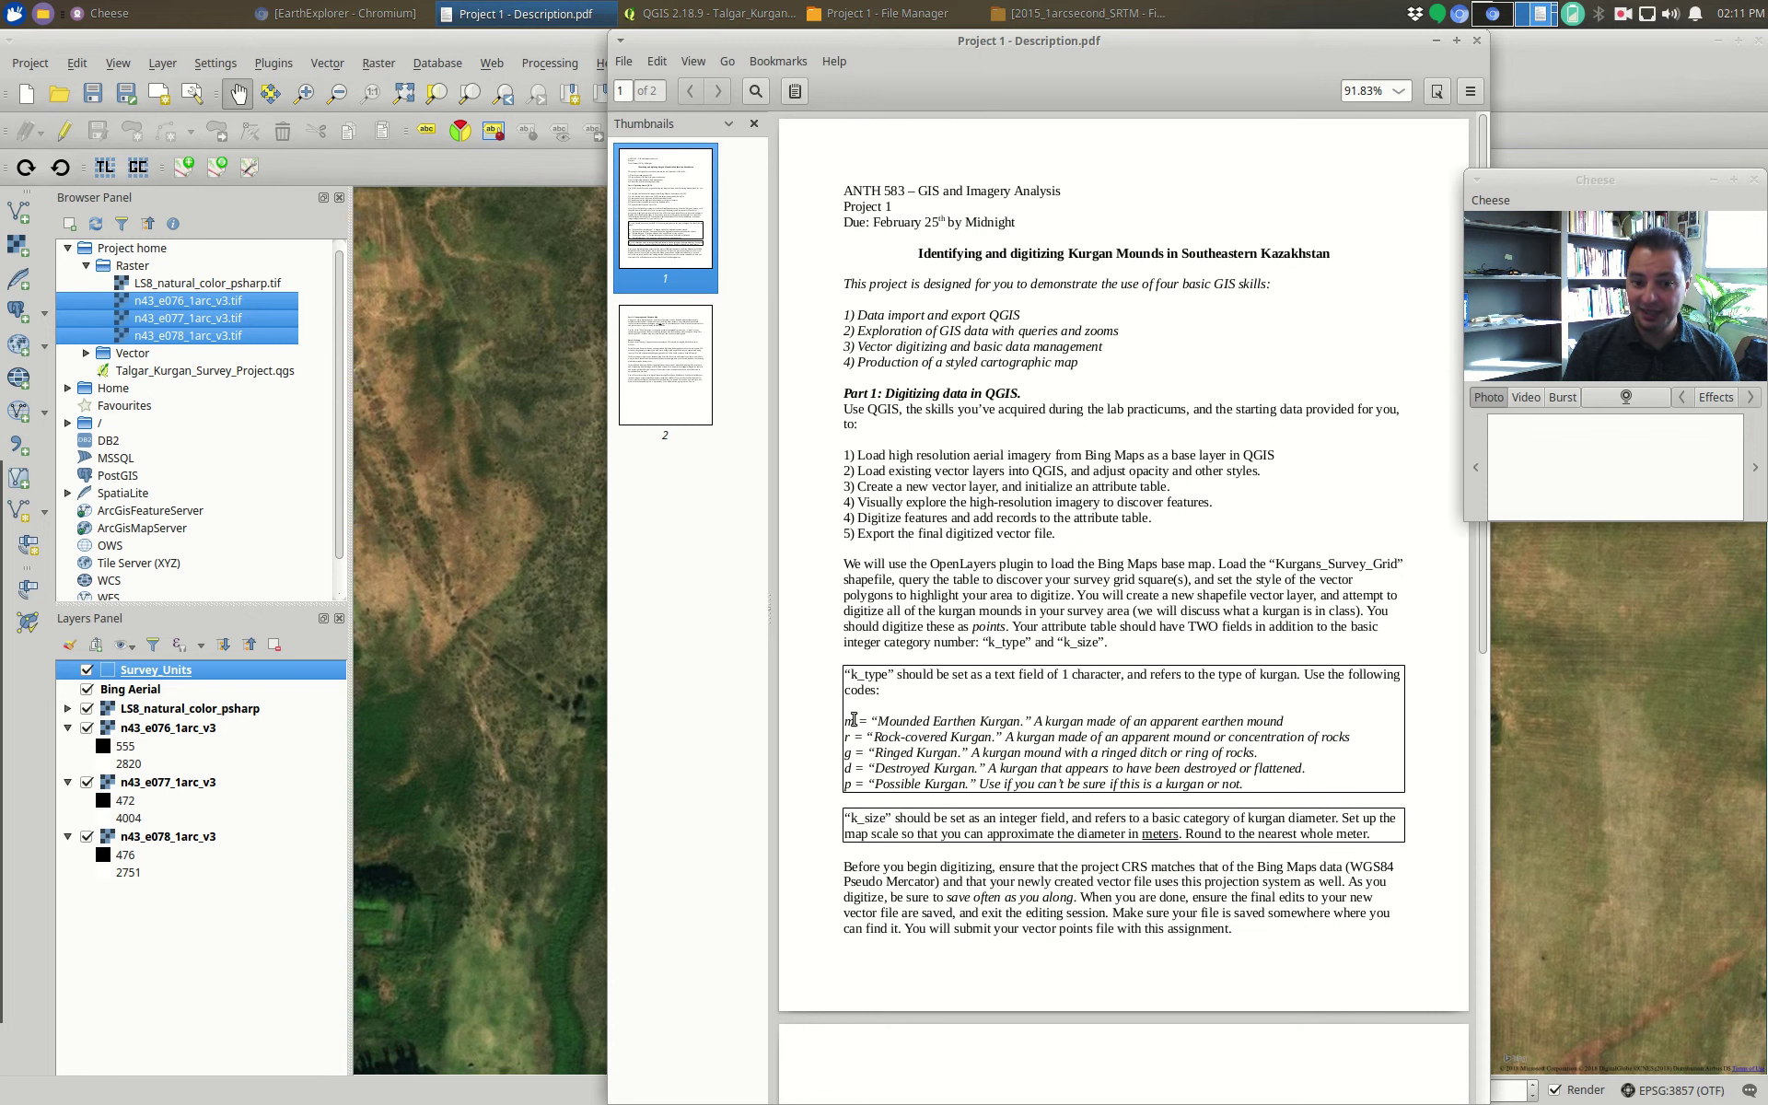
{"action": "left_click_drag", "start_coordinate": [845, 721], "coordinate": [855, 785]}
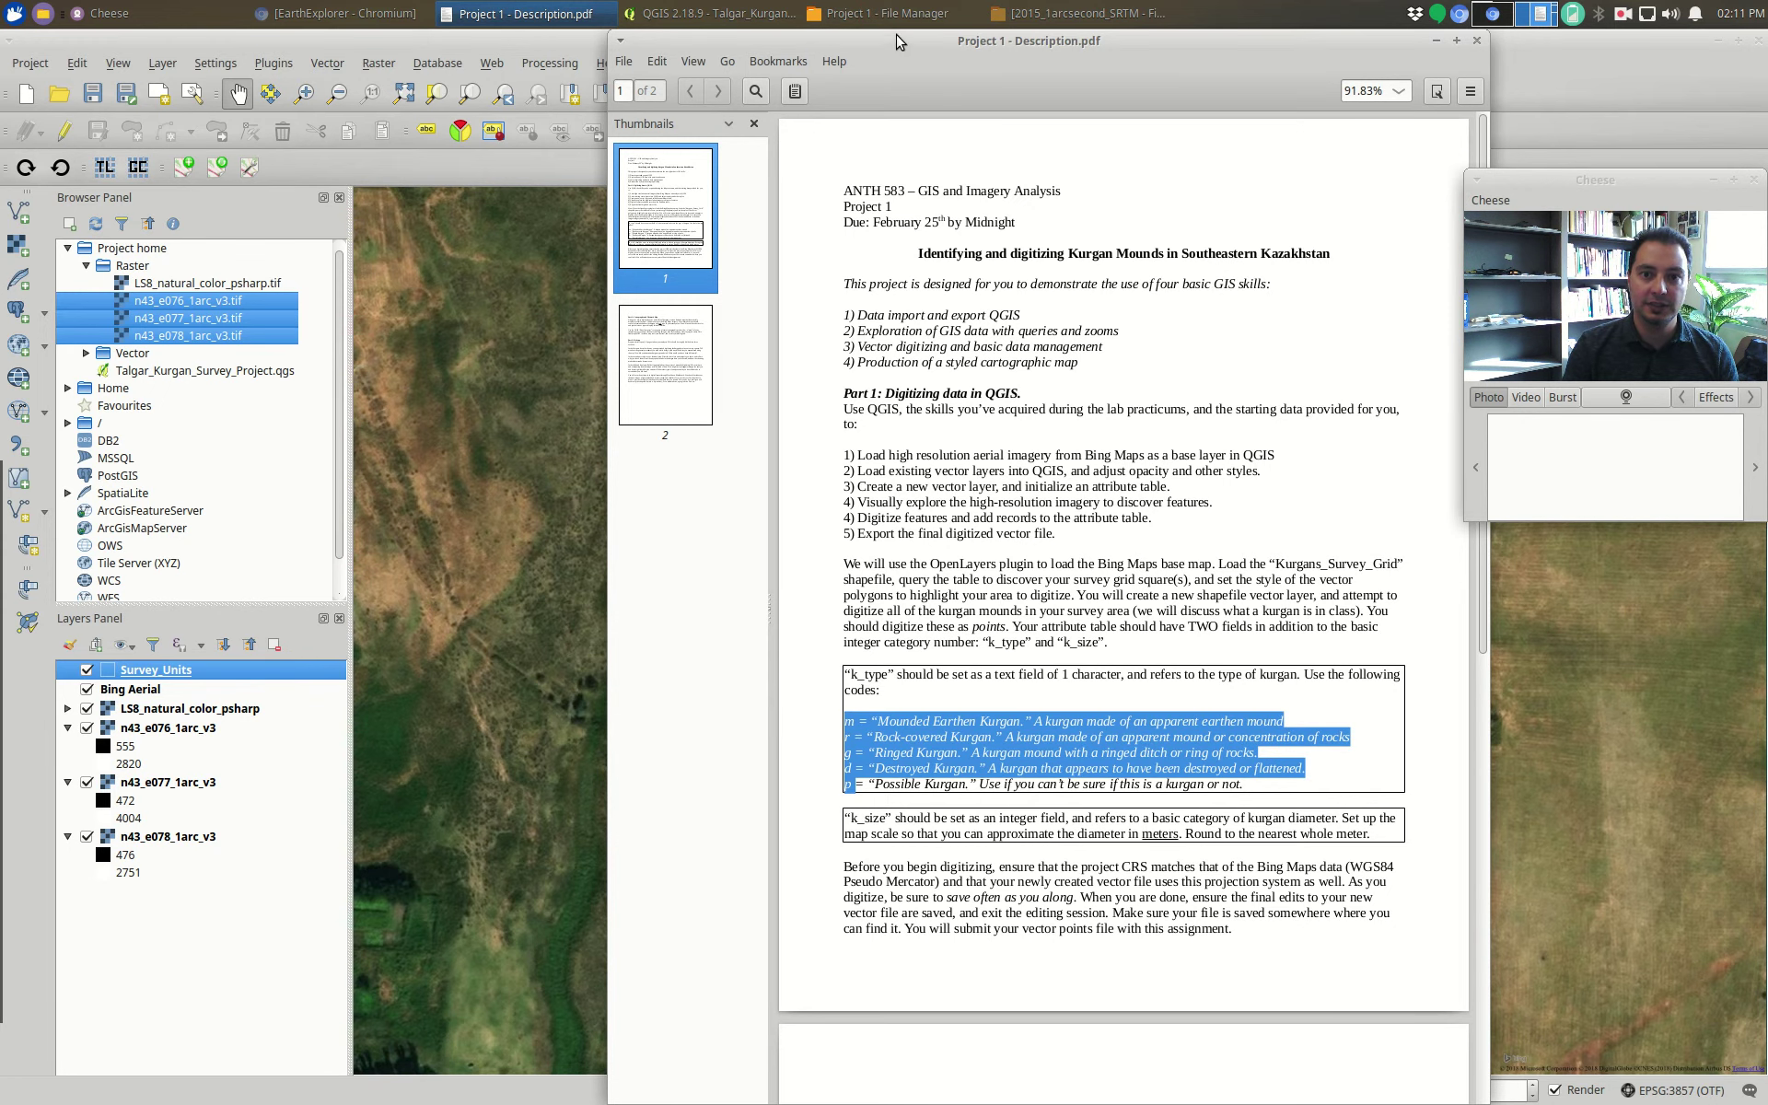
{"action": "left_click_drag", "start_coordinate": [901, 43], "coordinate": [1270, 42]}
{"action": "left_click_drag", "start_coordinate": [829, 368], "coordinate": [560, 327]}
- Add a text field named k_type with a length of 1 to the new shapefile's fields list
{"action": "type", "text": "k_type"}
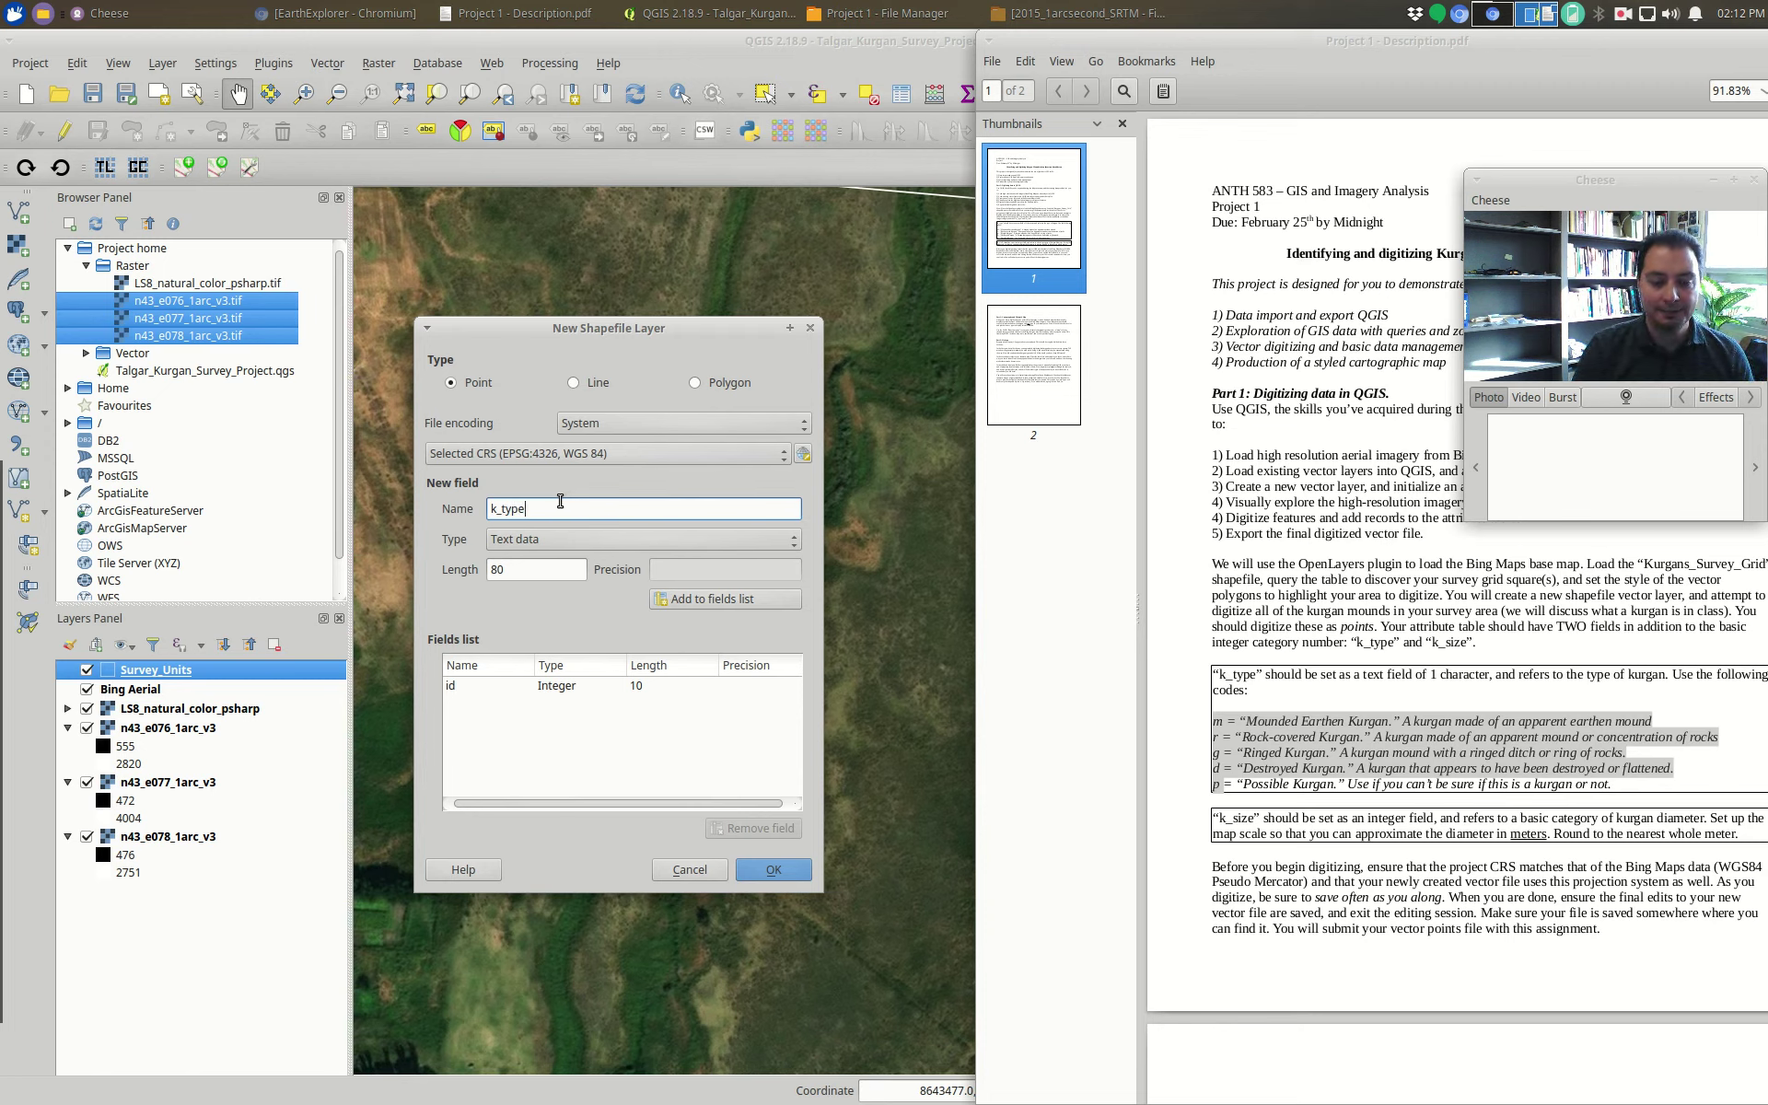
{"action": "key", "text": "Tab"}
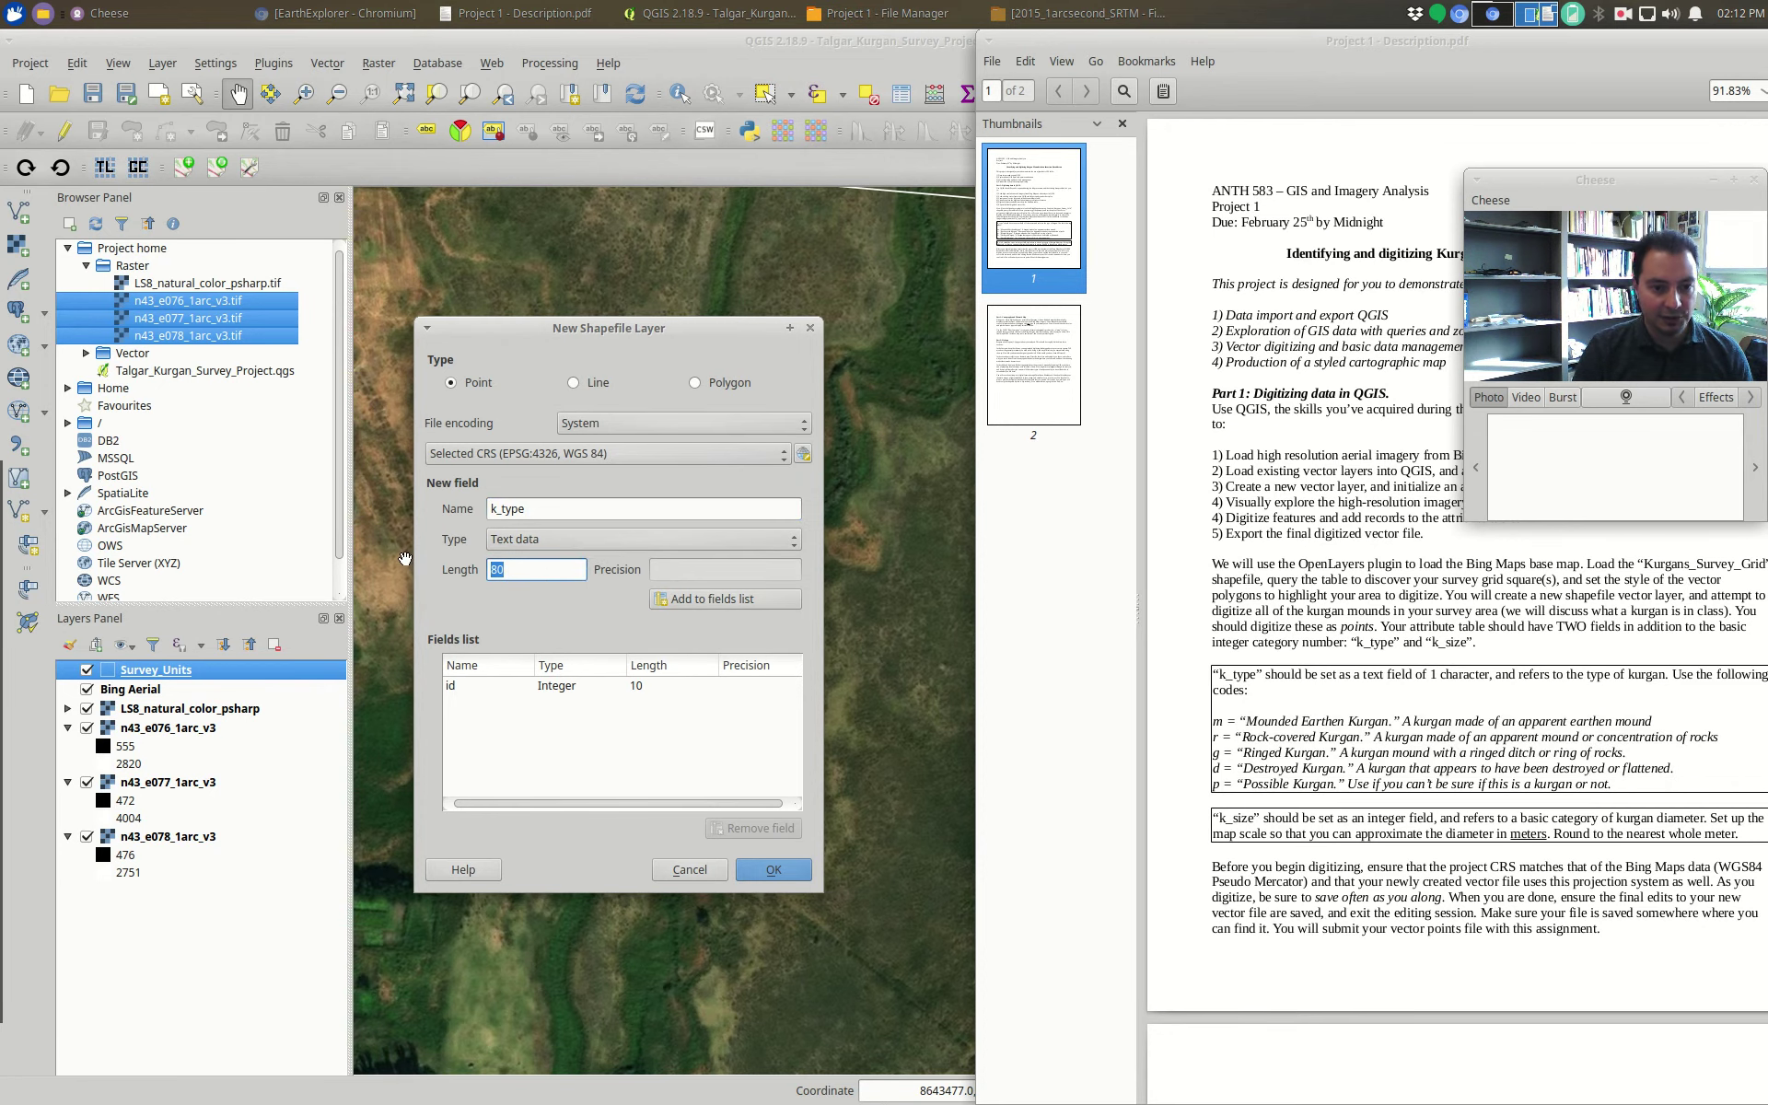
{"action": "type", "text": "1"}
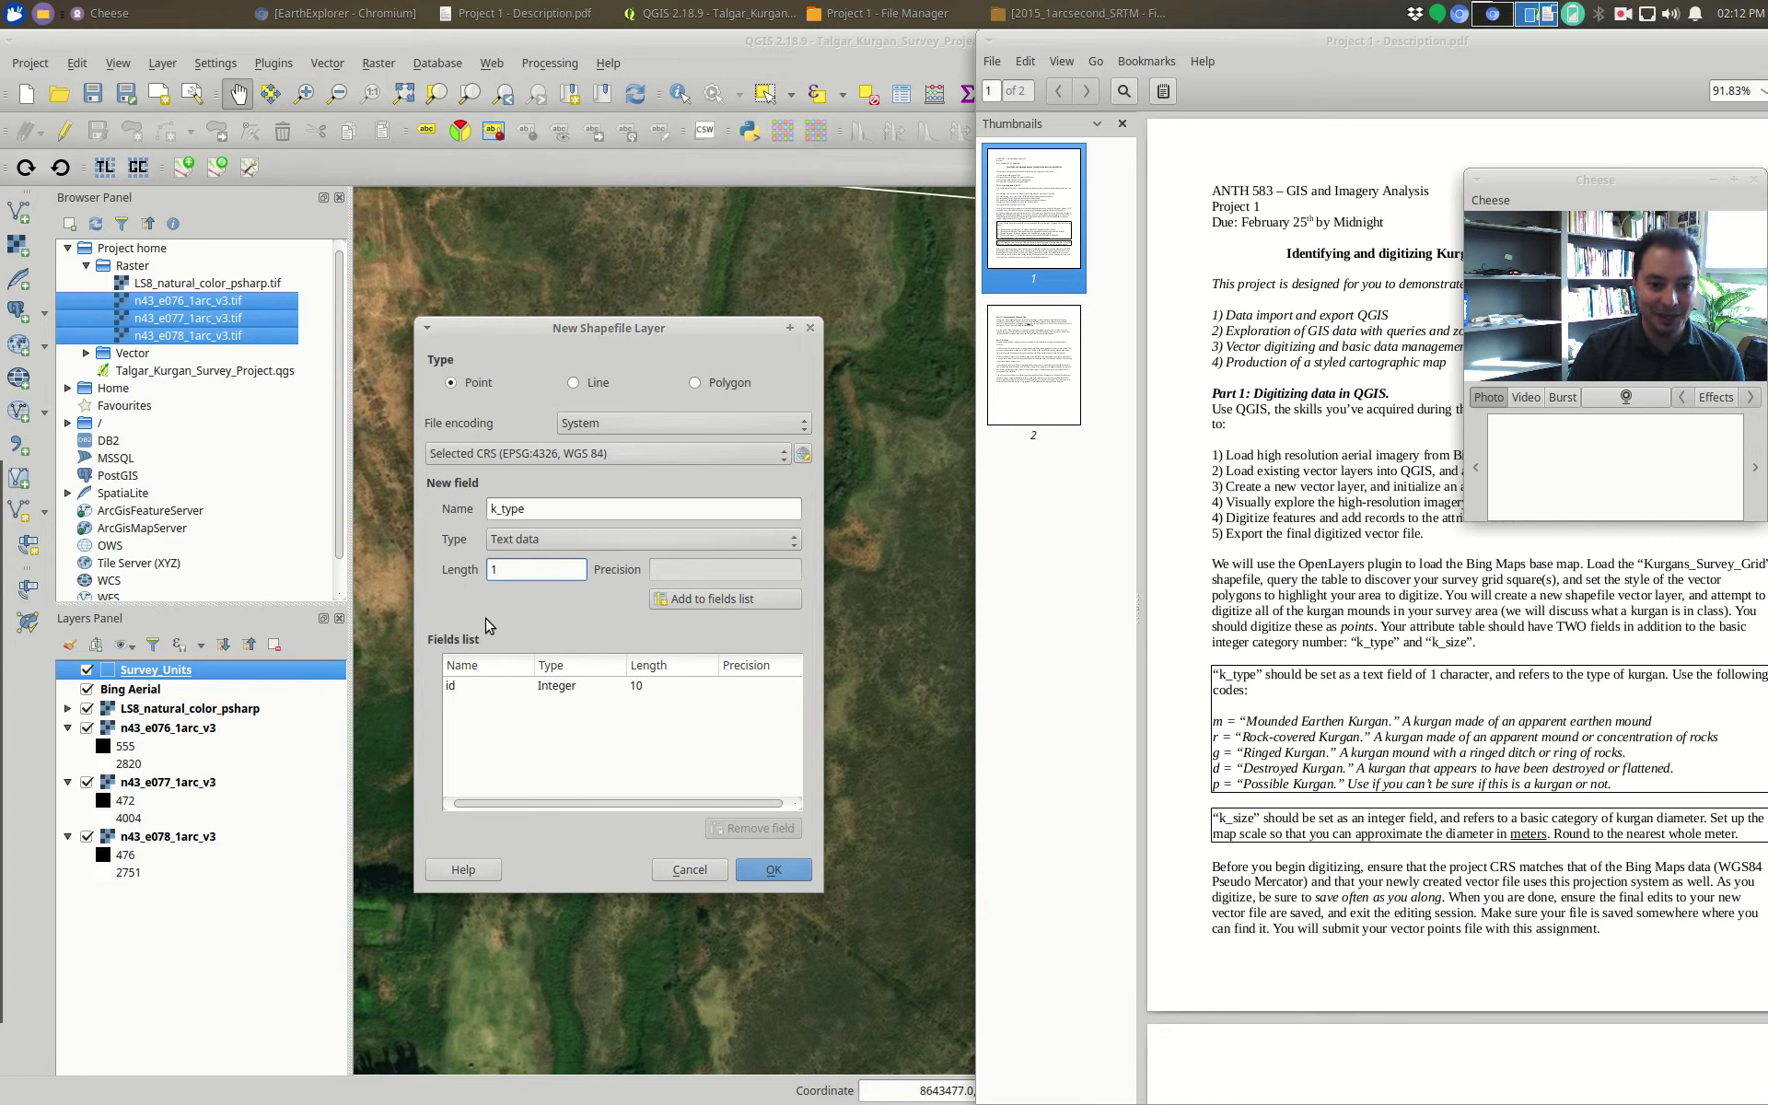
{"action": "left_click", "coordinate": [717, 600]}
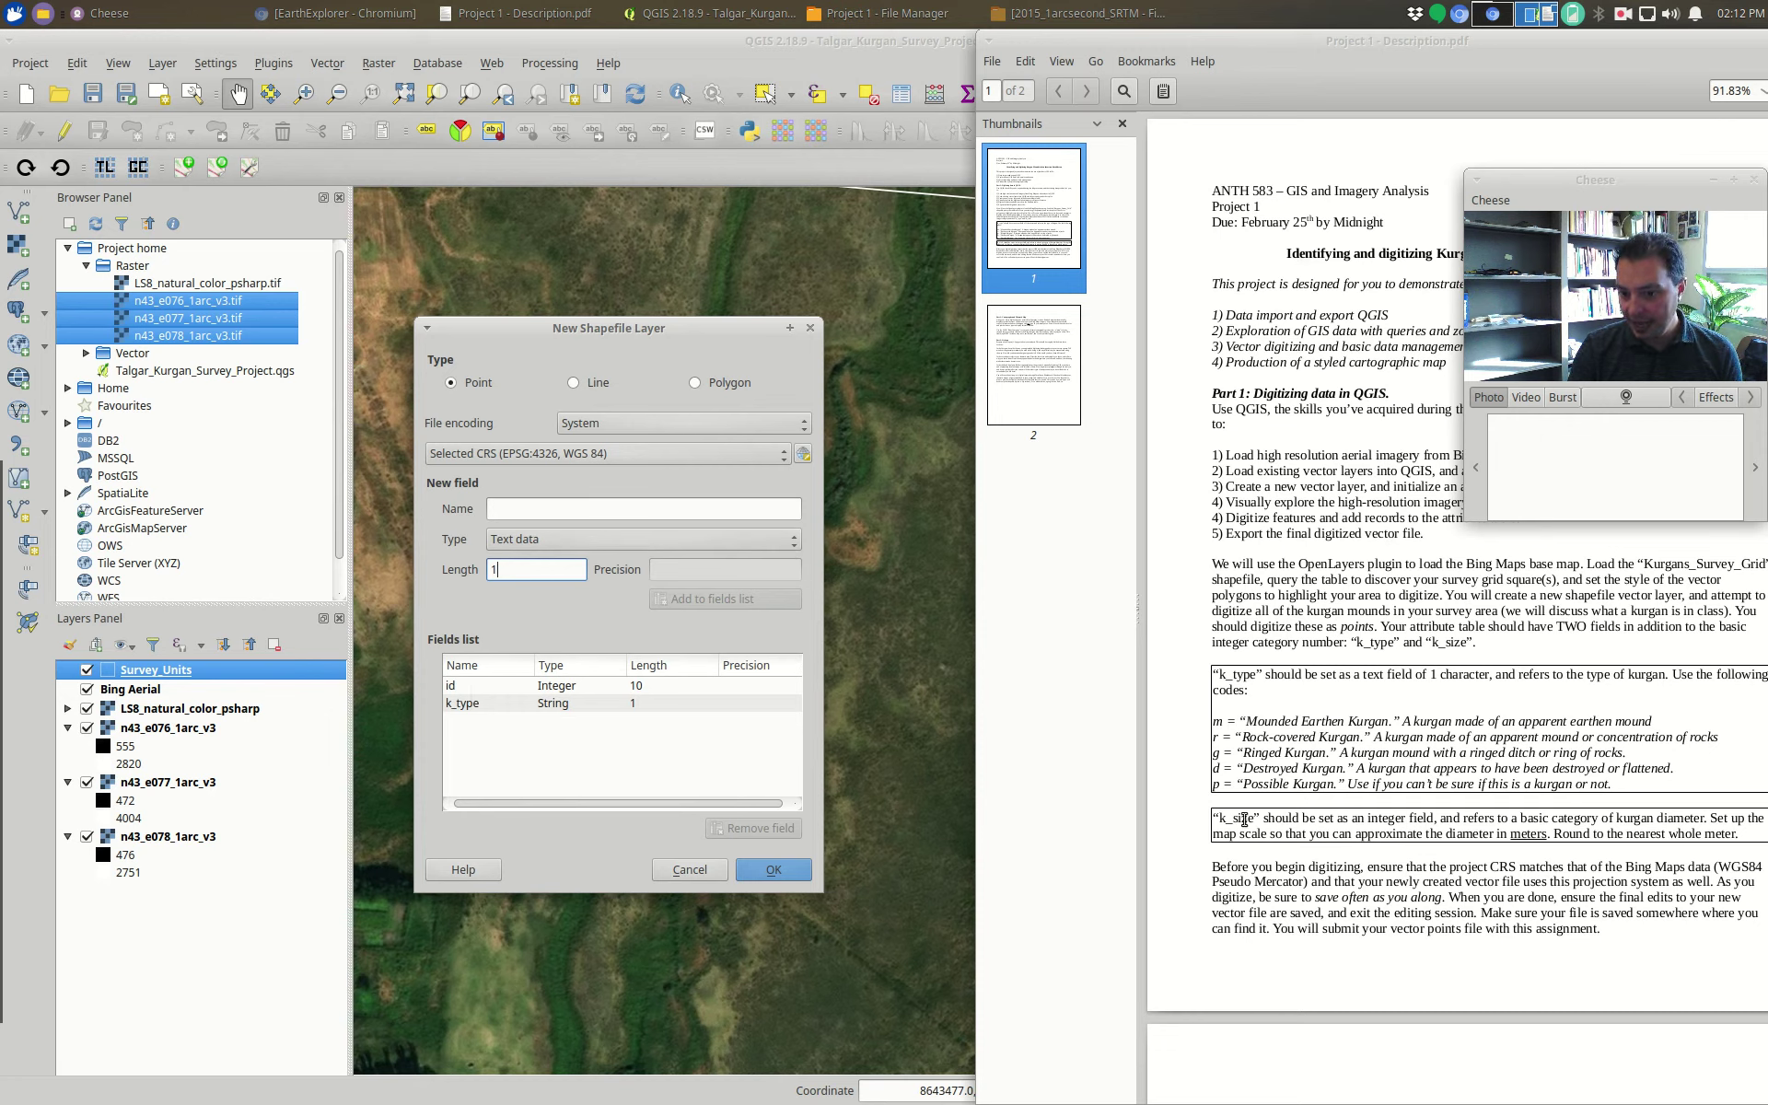
- Add a decimal number field named k_size with length 20 and precision 2 to the new shapefile's fields list
{"action": "left_click", "coordinate": [534, 506]}
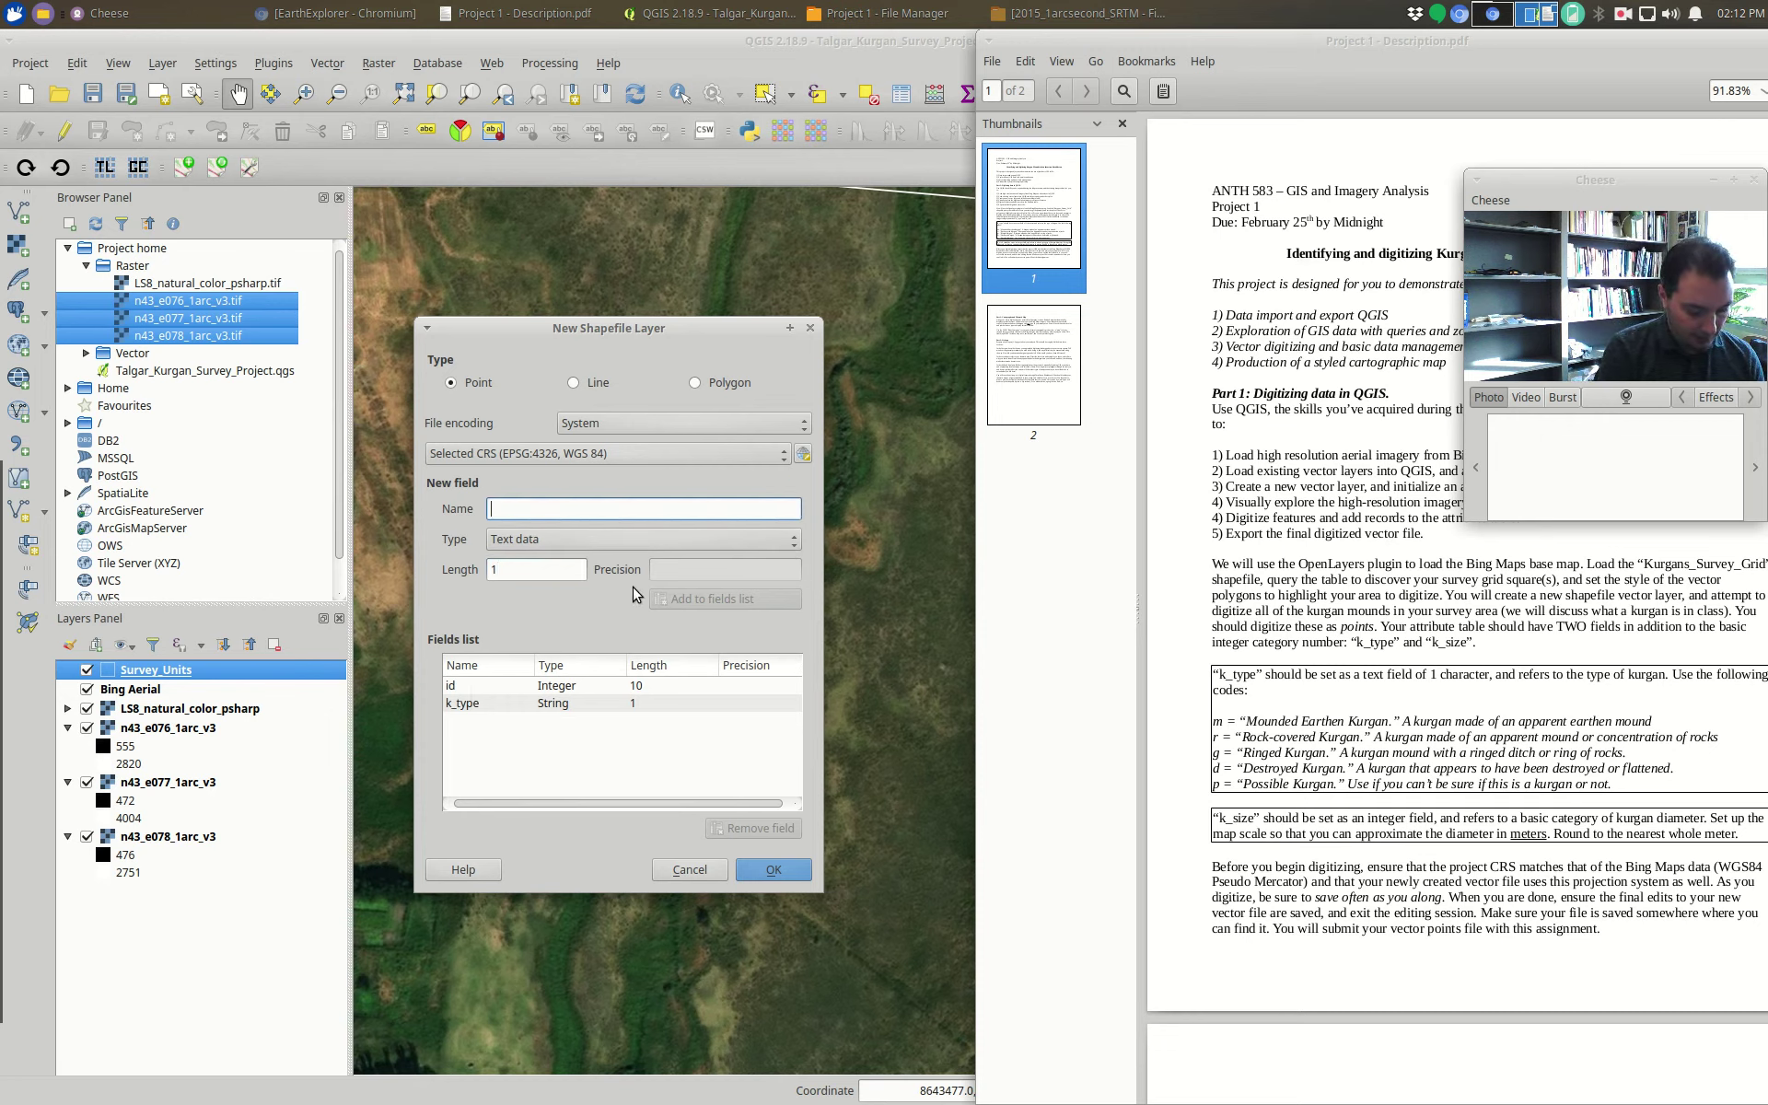
{"action": "type", "text": "k_size"}
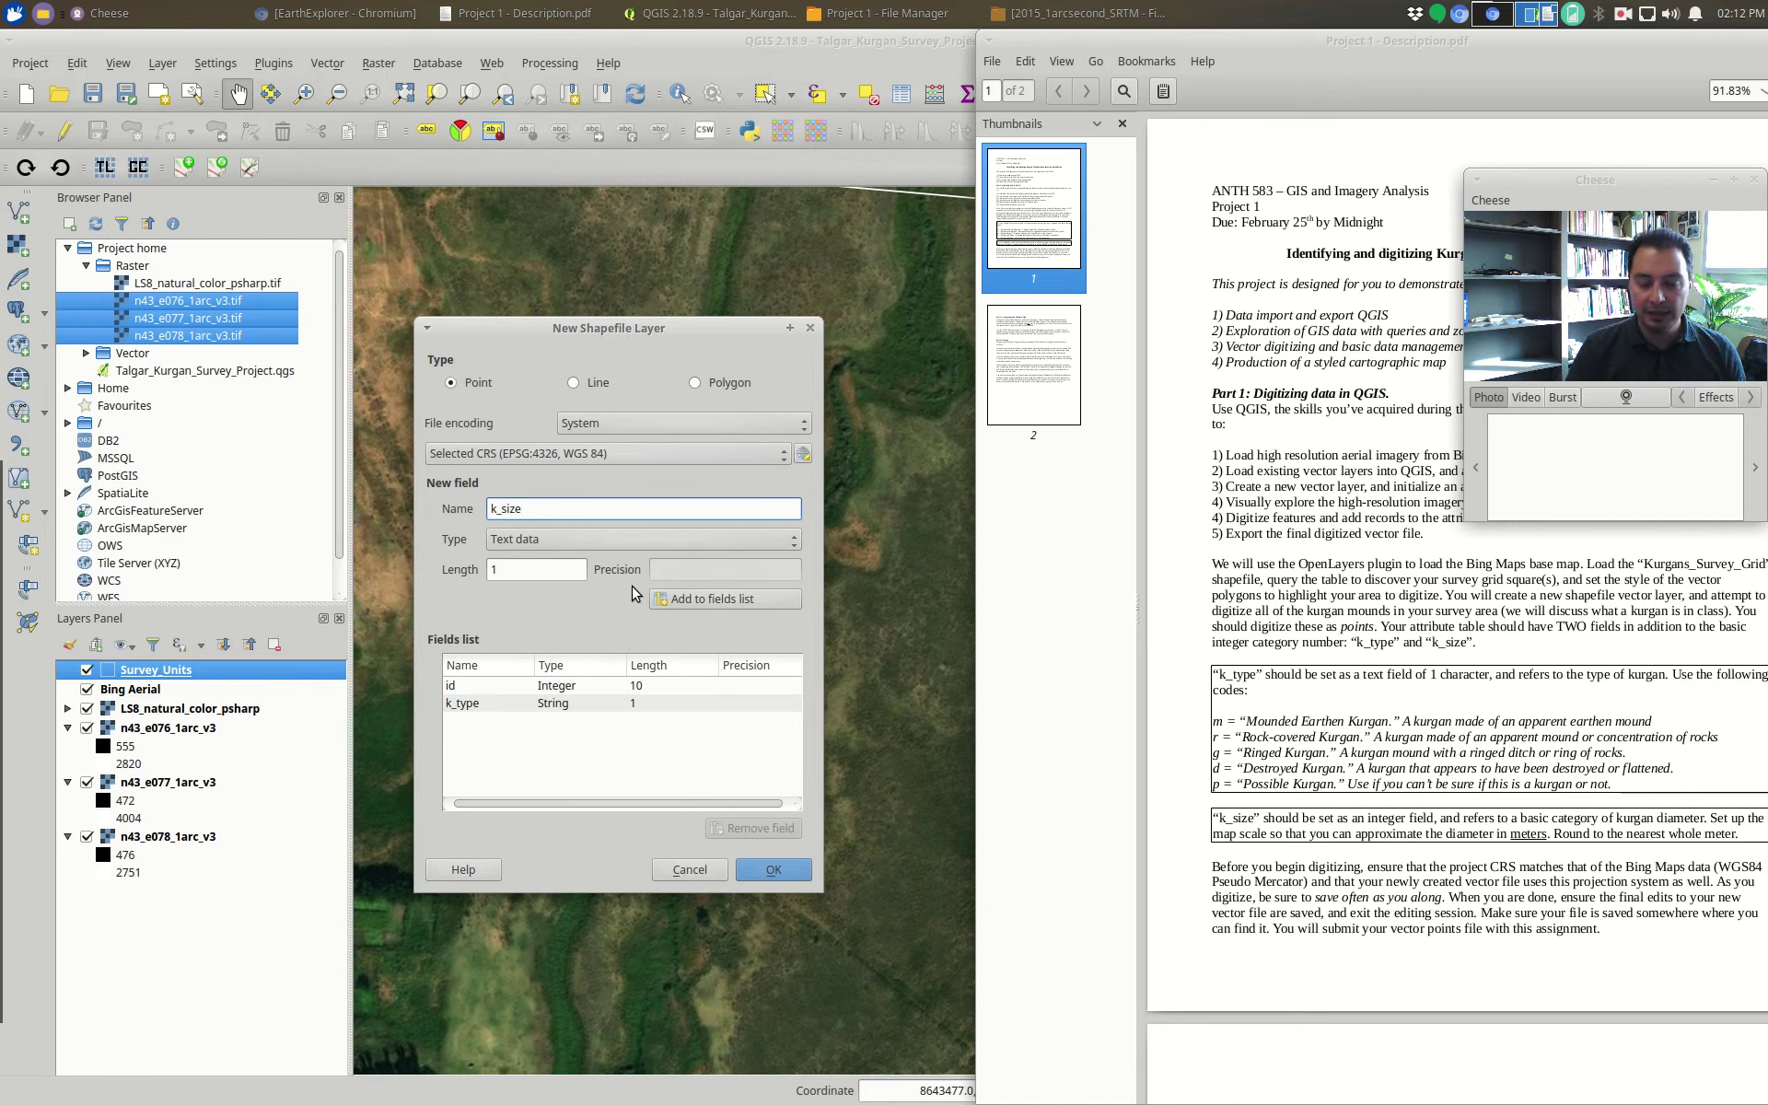
{"action": "left_click", "coordinate": [600, 541]}
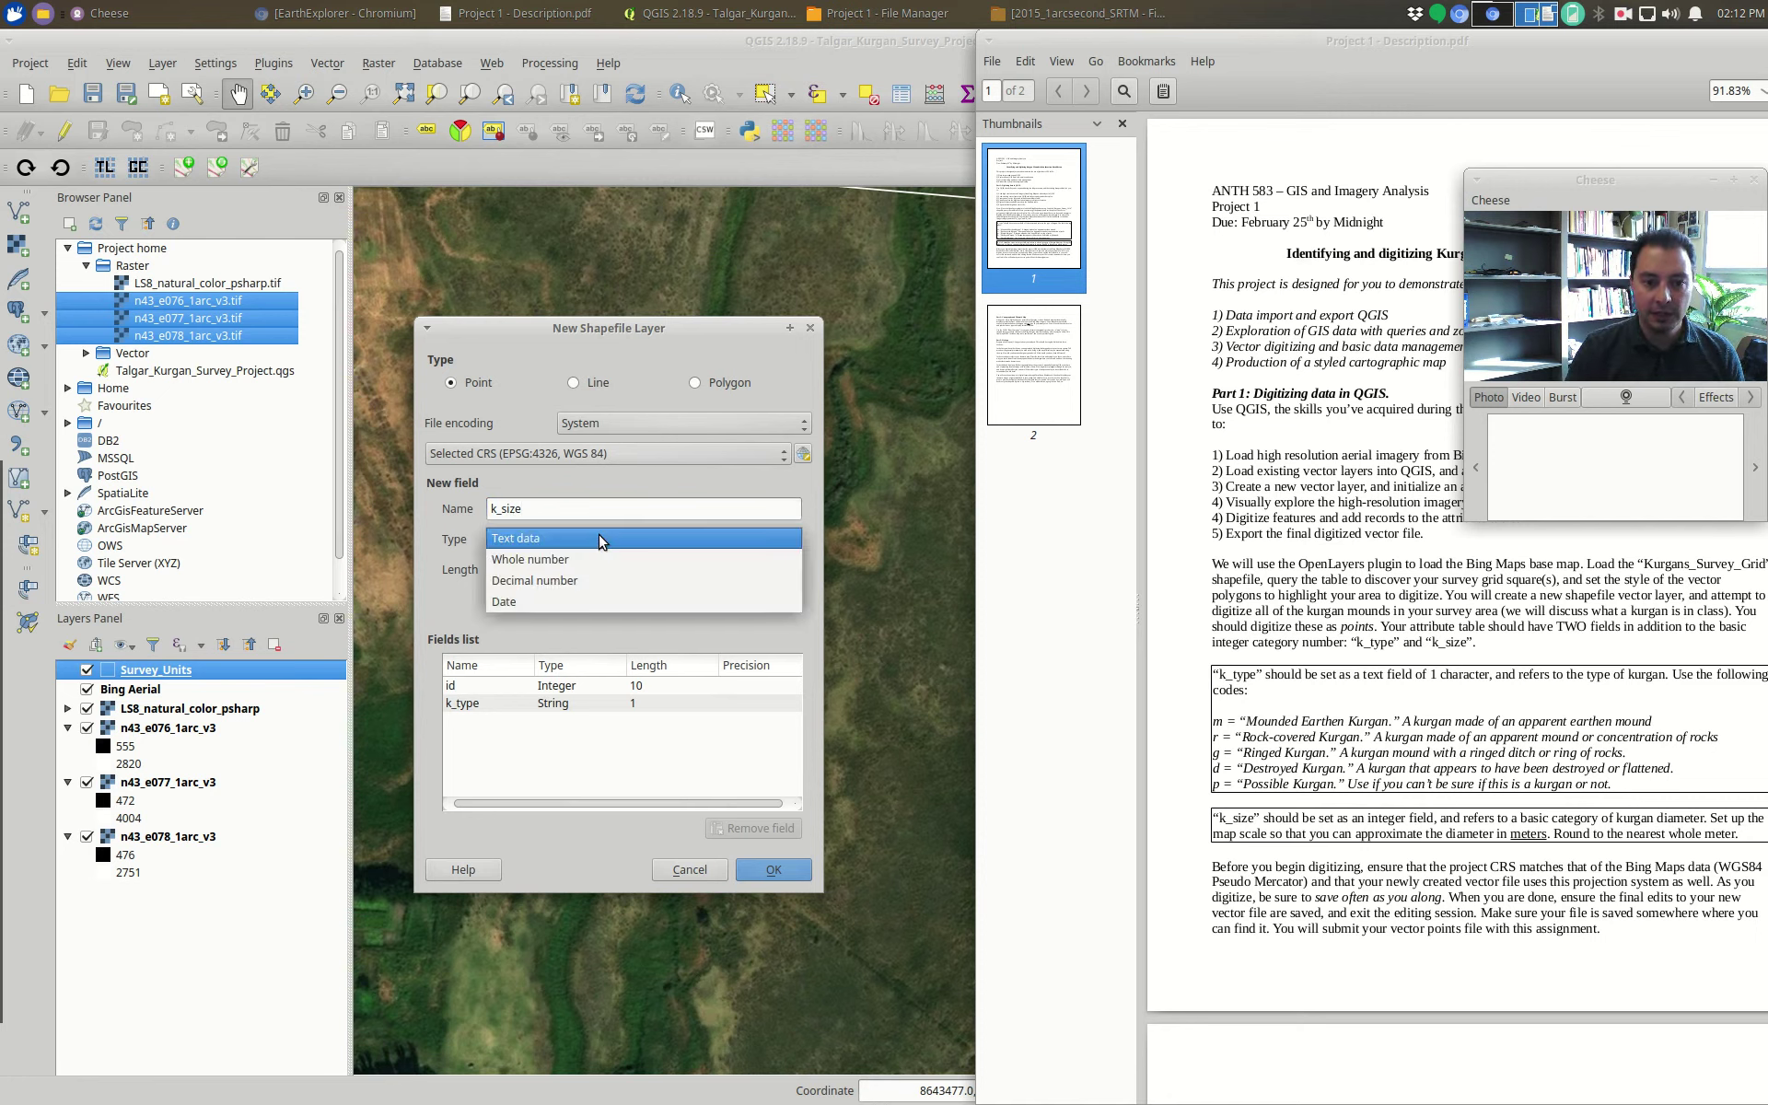
{"action": "left_click", "coordinate": [568, 580]}
{"action": "left_click", "coordinate": [546, 574]}
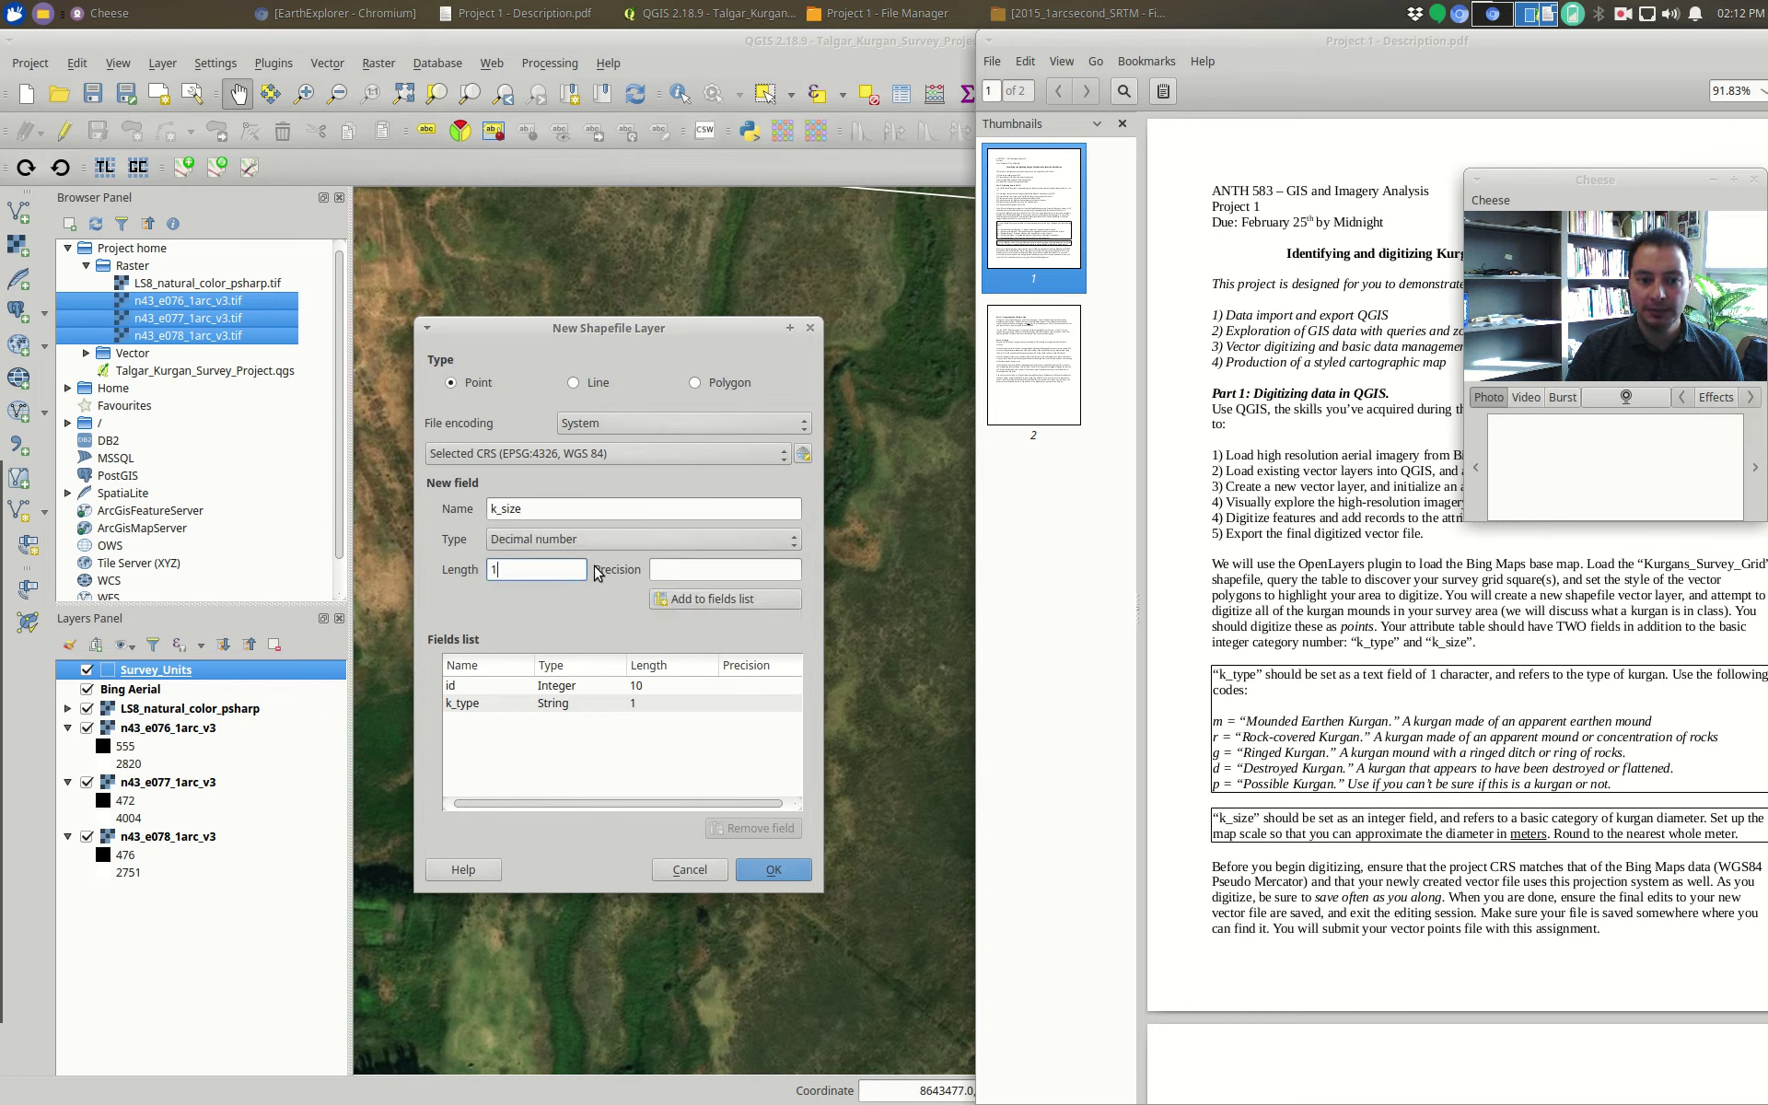
{"action": "left_click_drag", "start_coordinate": [549, 573], "coordinate": [438, 569]}
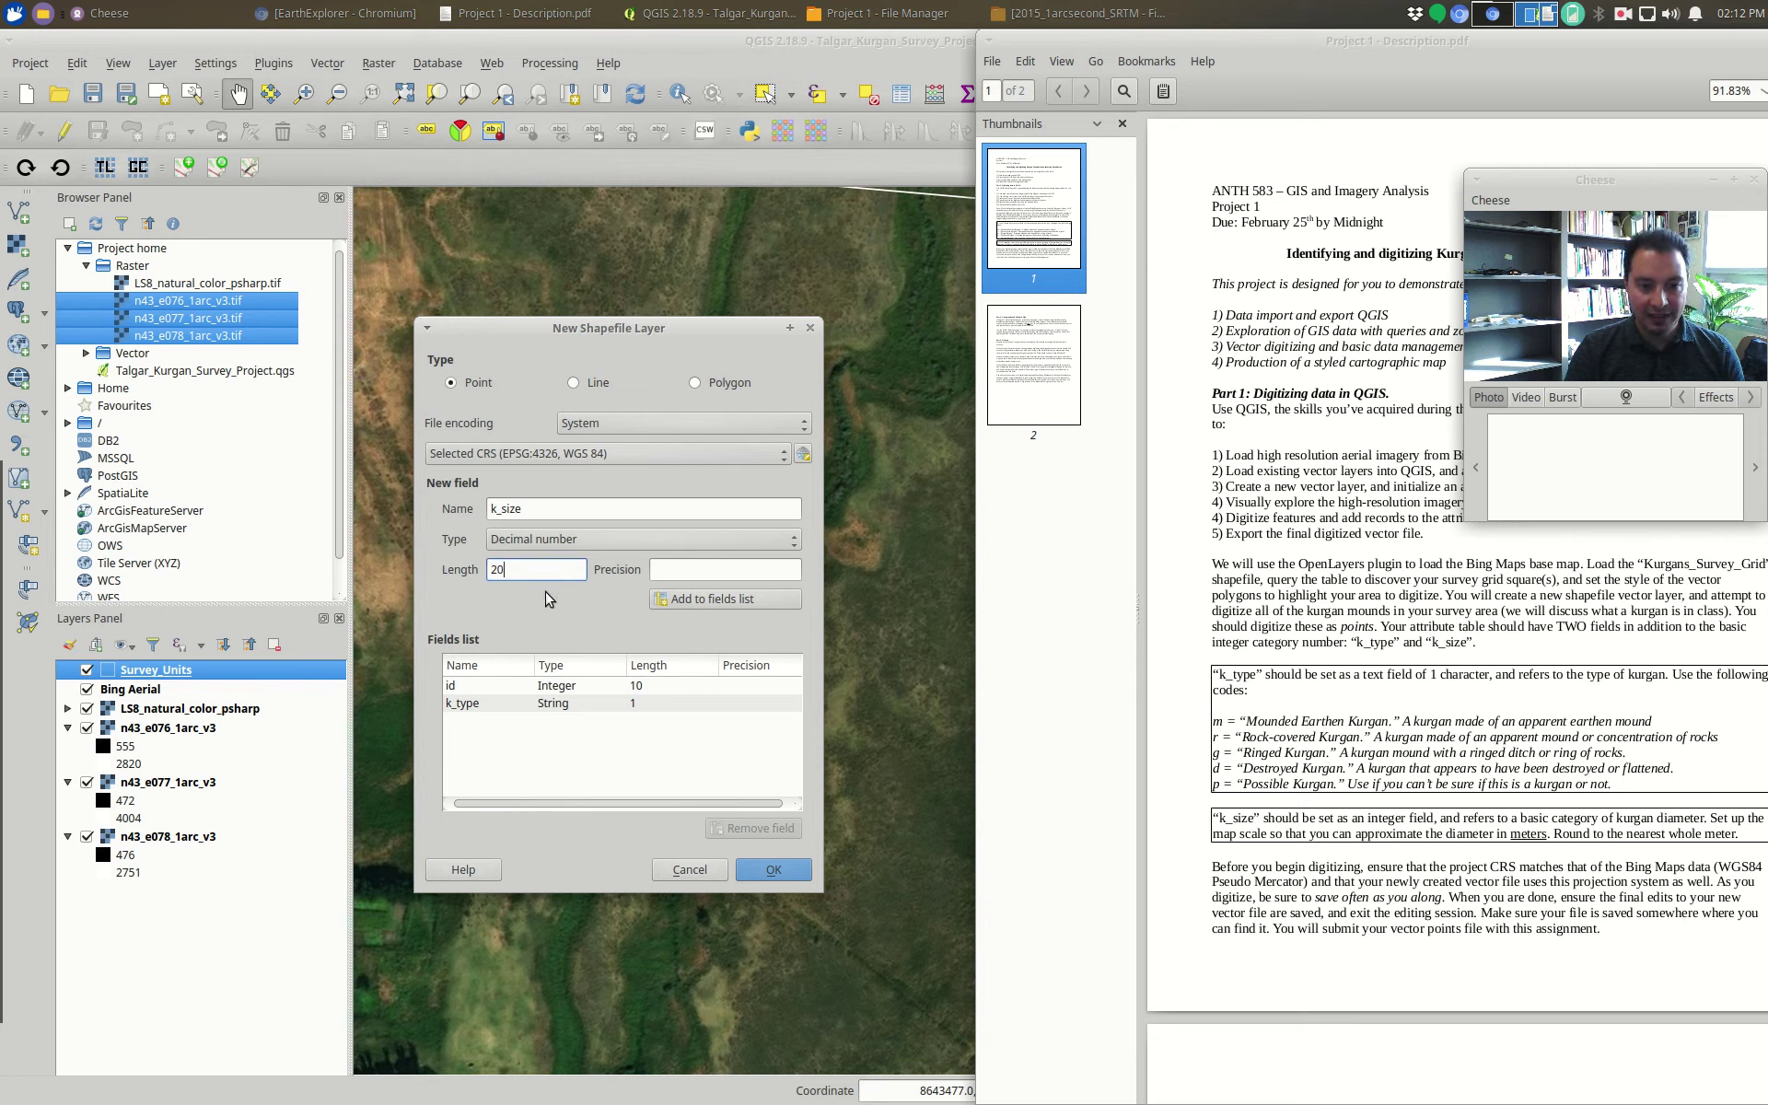
{"action": "left_click", "coordinate": [697, 568]}
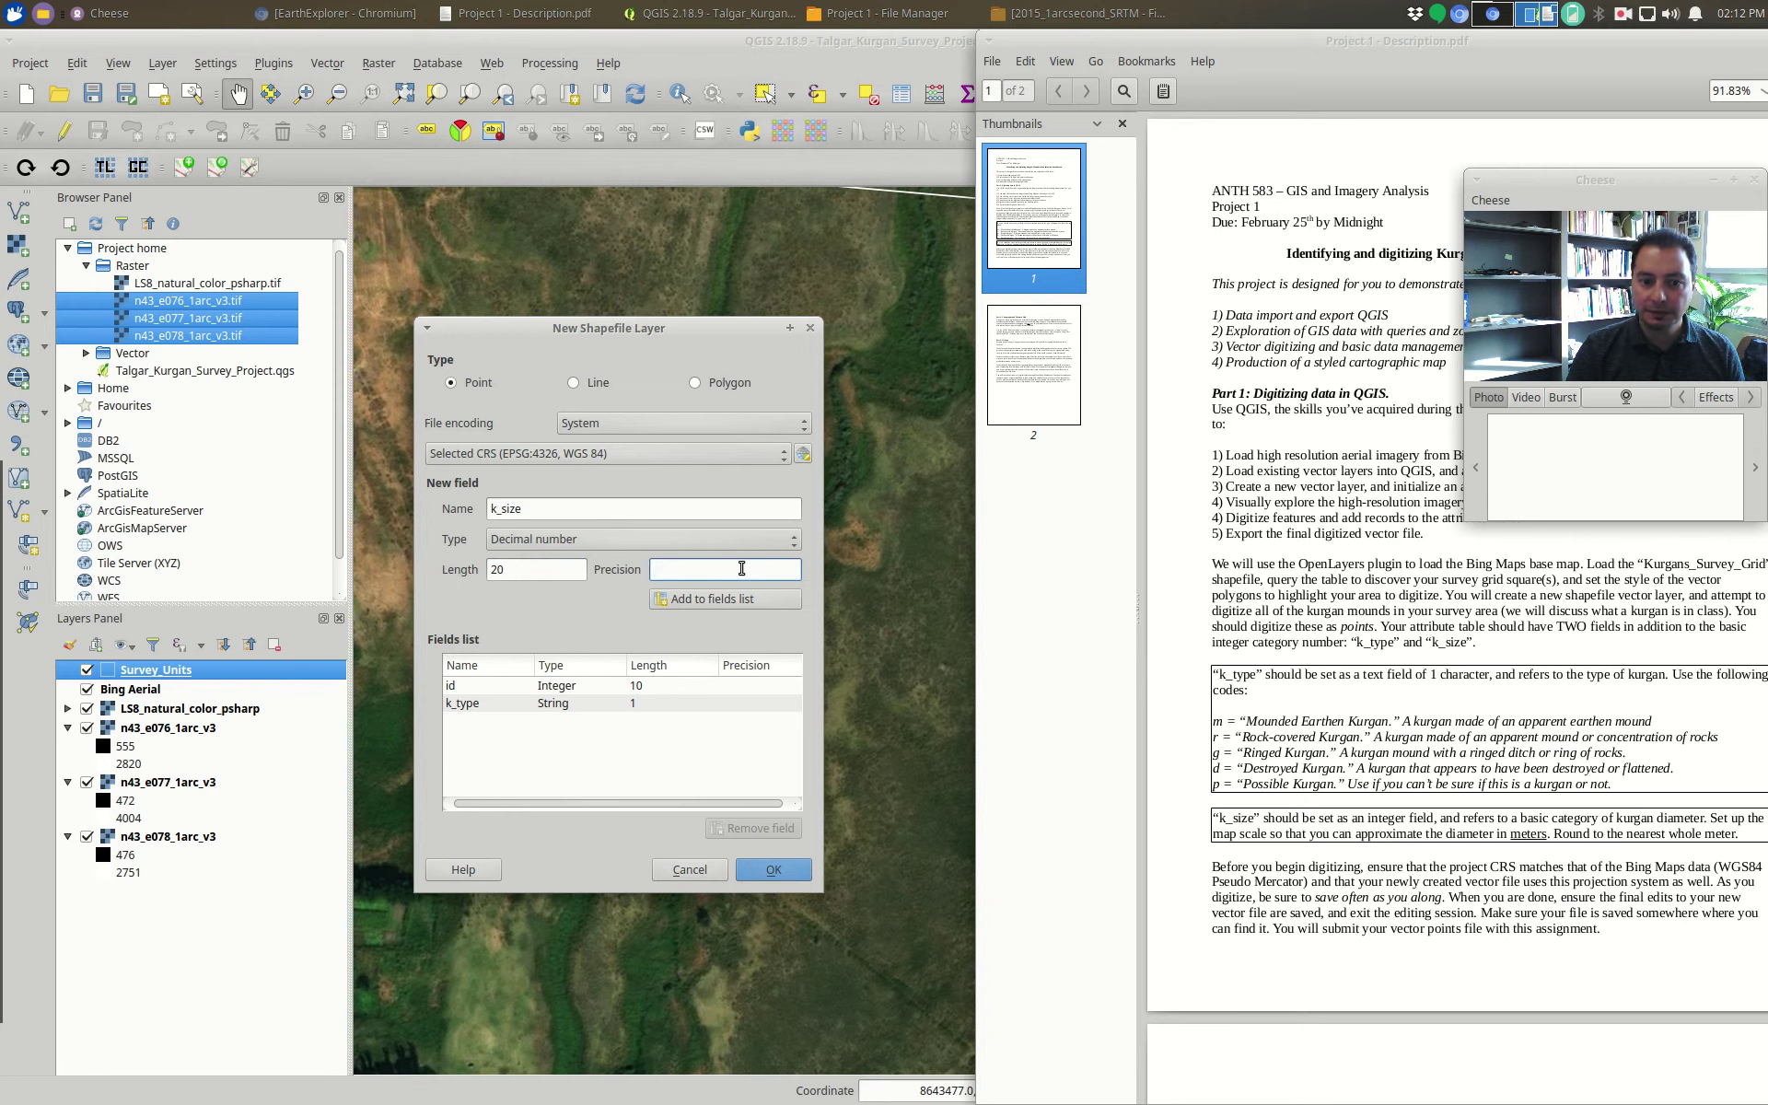
{"action": "type", "text": "2"}
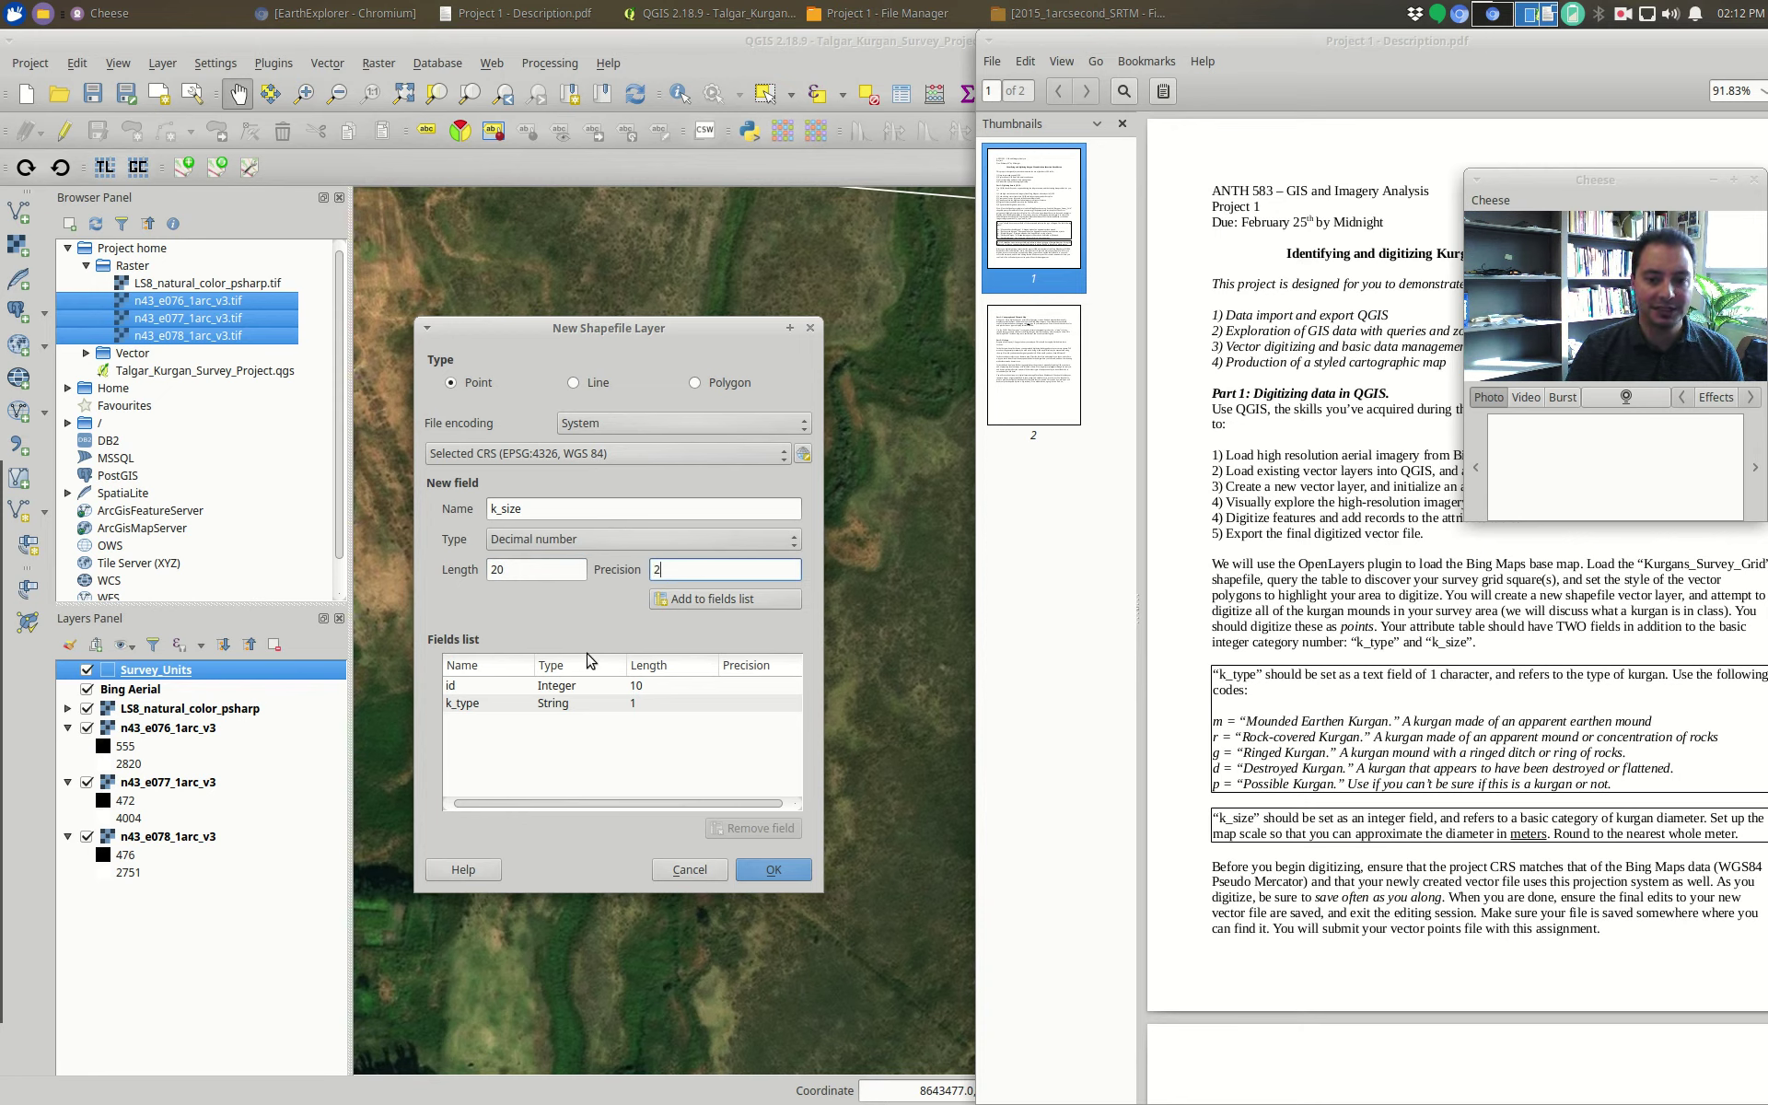
{"action": "left_click", "coordinate": [719, 600]}
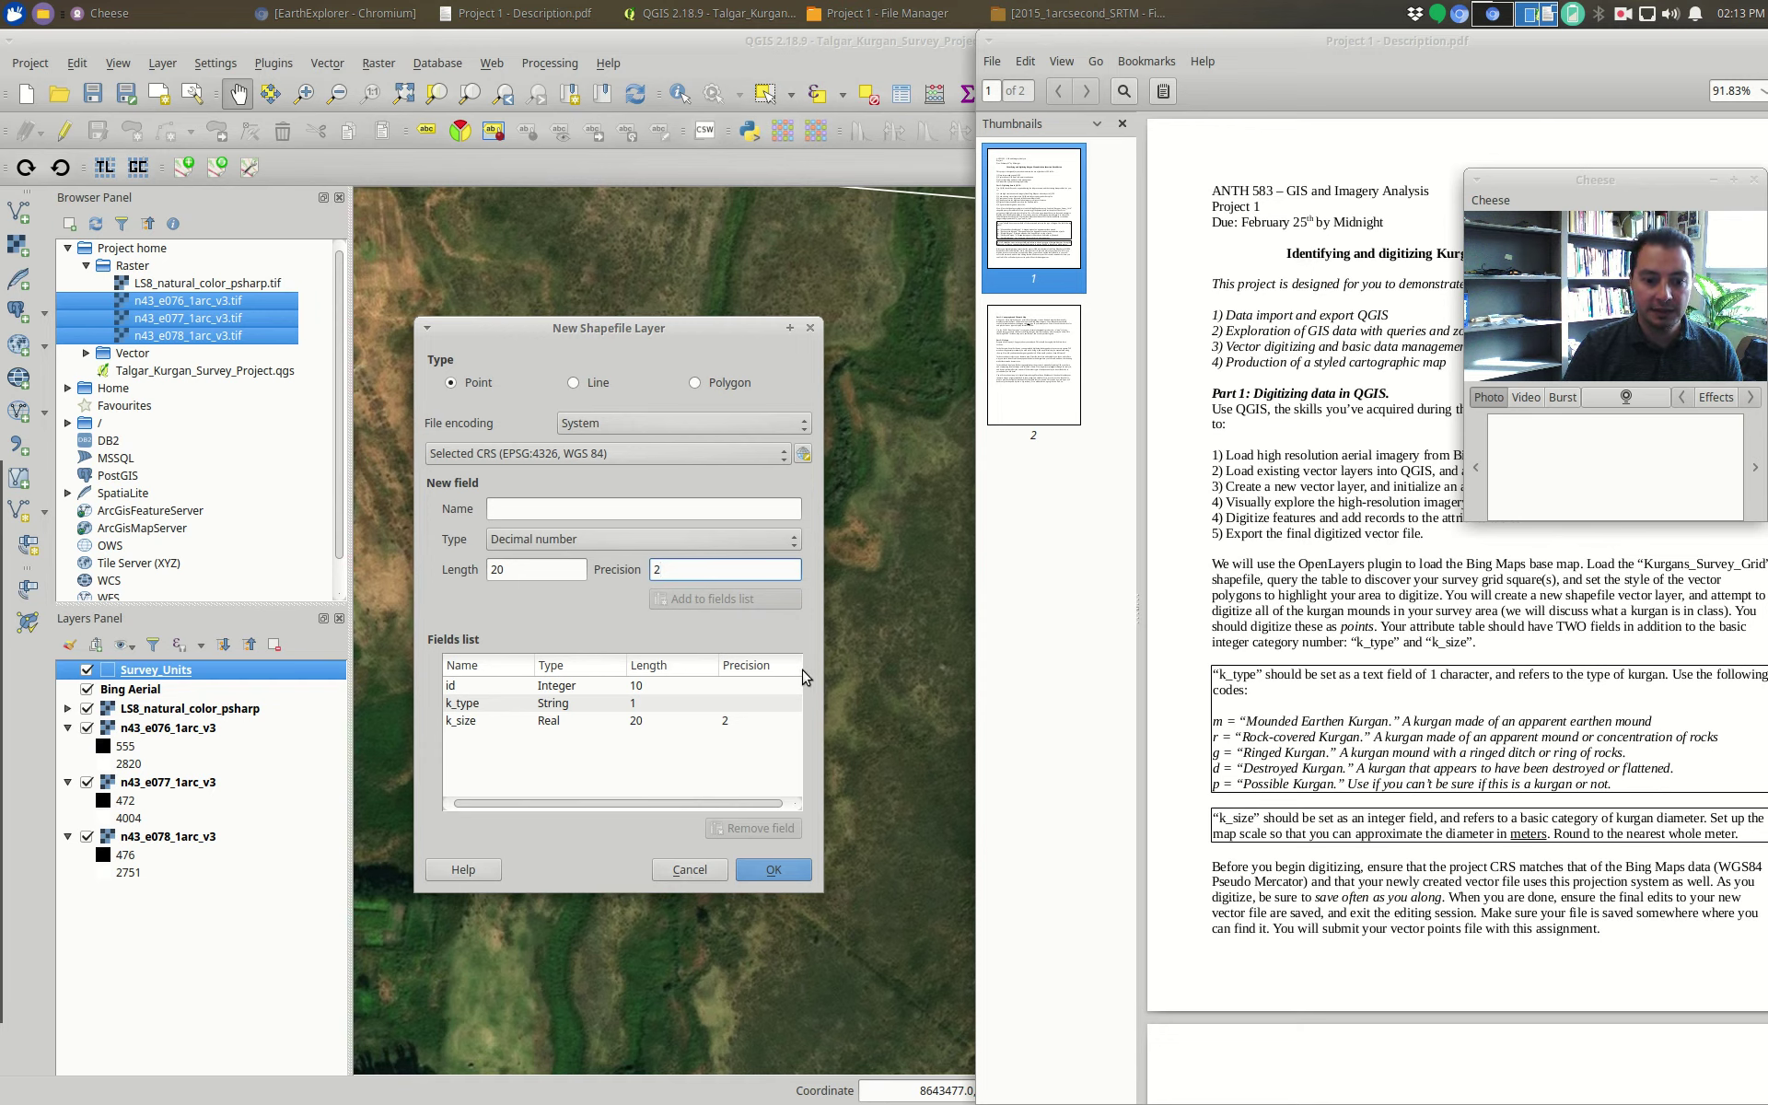
- Accept the shapefile definition and start a new folder for it inside Documents/wrkdr/Talgar_GIS_Data/Vector
{"action": "left_click", "coordinate": [794, 866]}
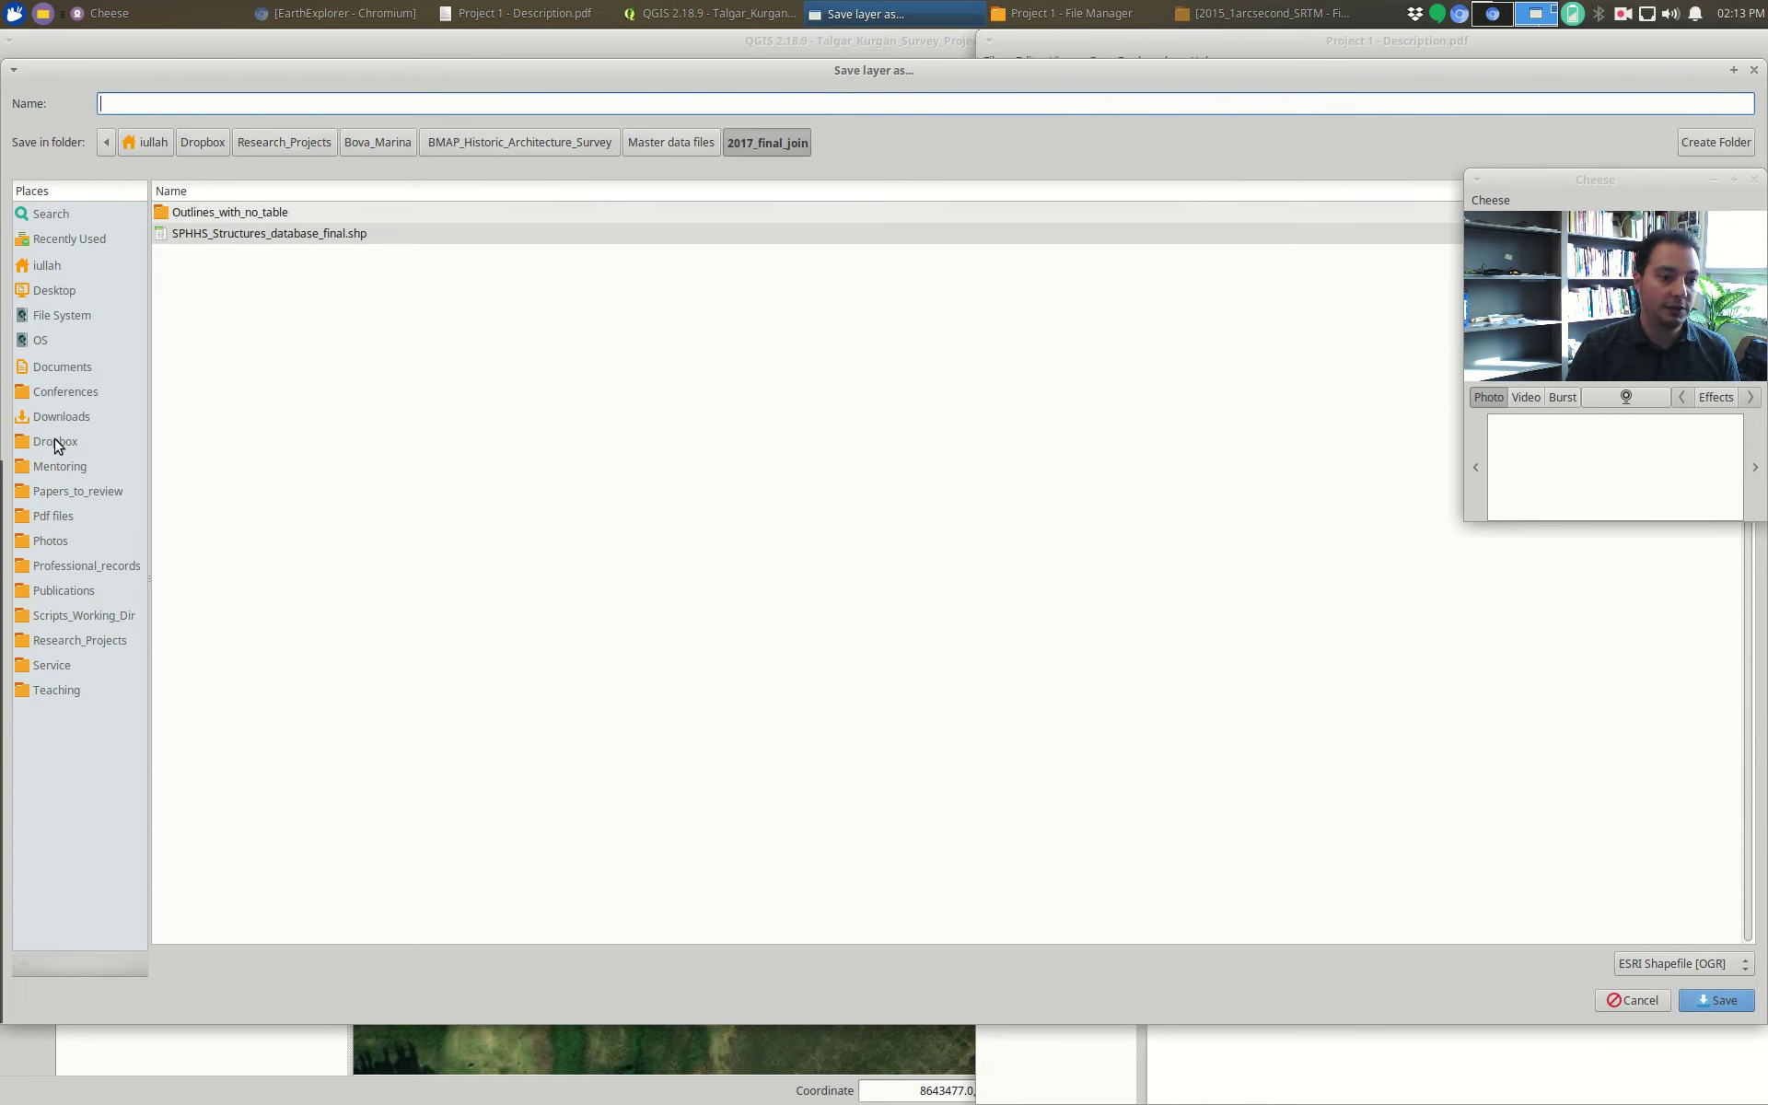
{"action": "left_click", "coordinate": [77, 366]}
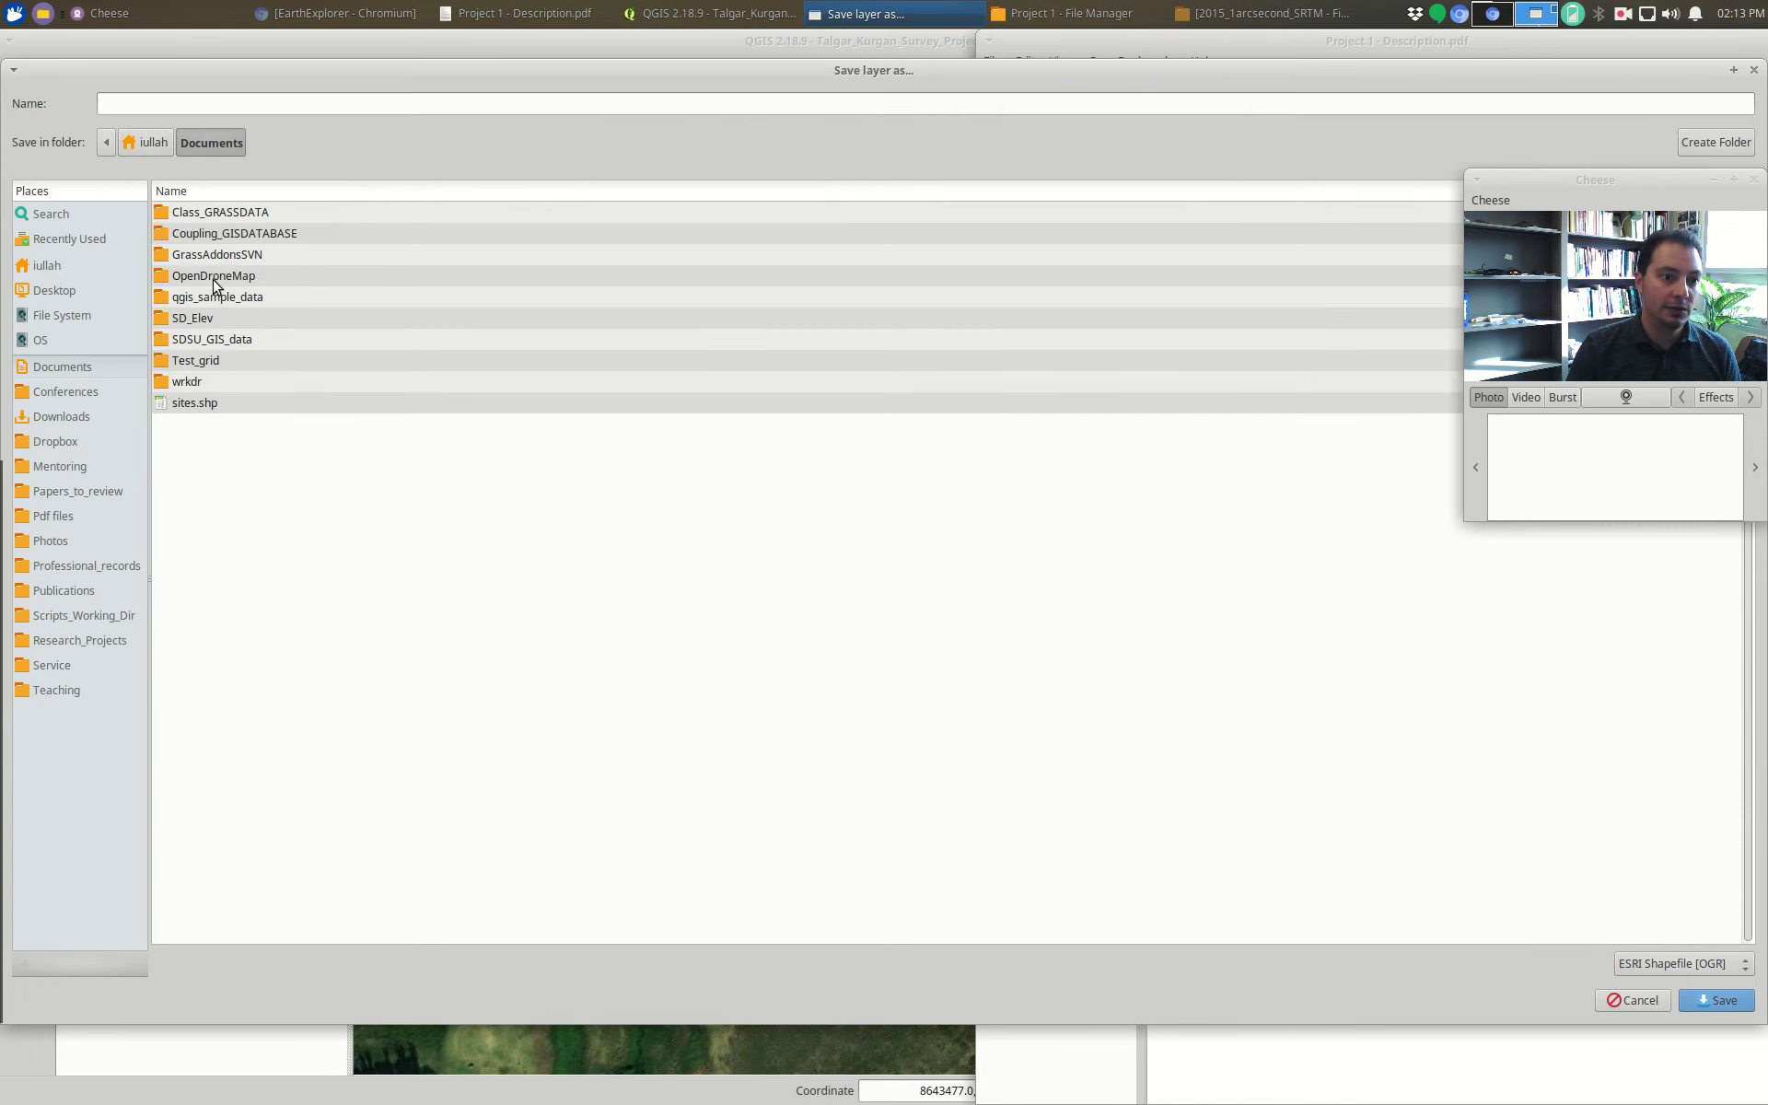
{"action": "left_click", "coordinate": [201, 381]}
{"action": "double_click", "coordinate": [204, 383]}
{"action": "double_click", "coordinate": [217, 216]}
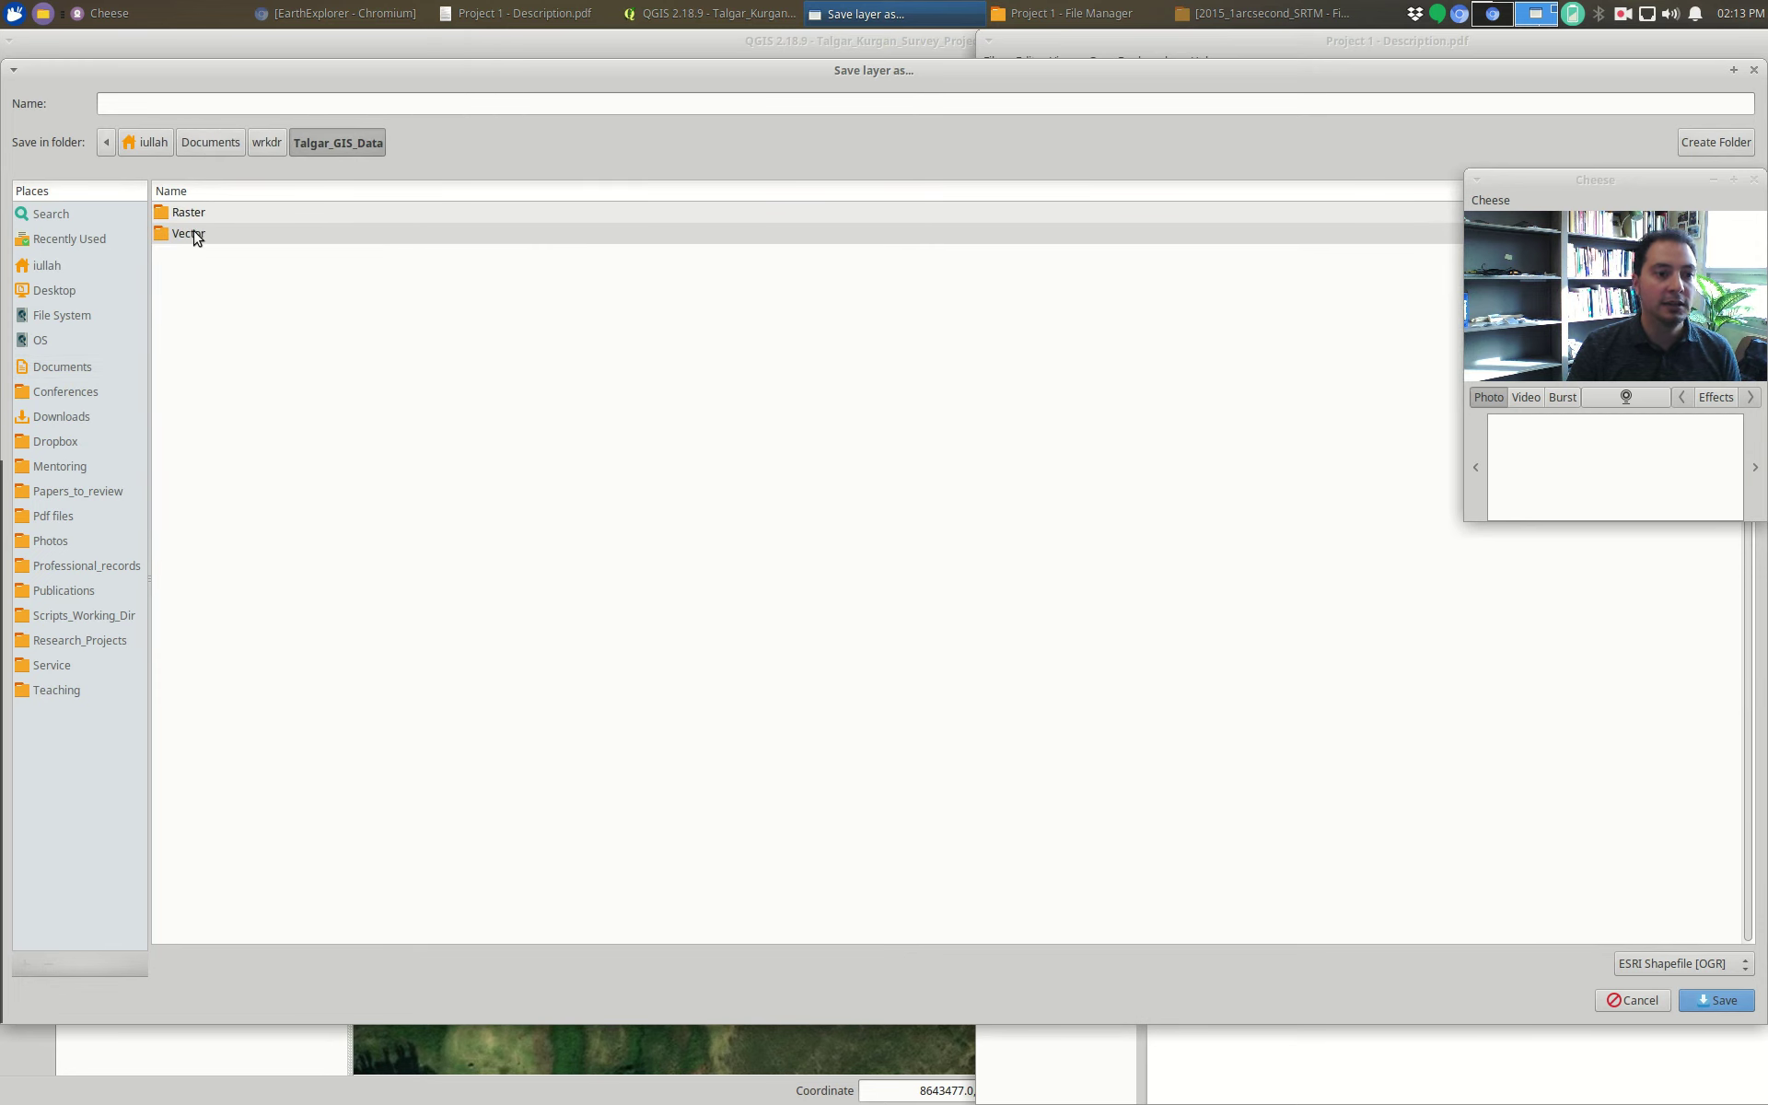
{"action": "double_click", "coordinate": [197, 234]}
{"action": "left_click_drag", "start_coordinate": [1634, 189], "coordinate": [1622, 370]}
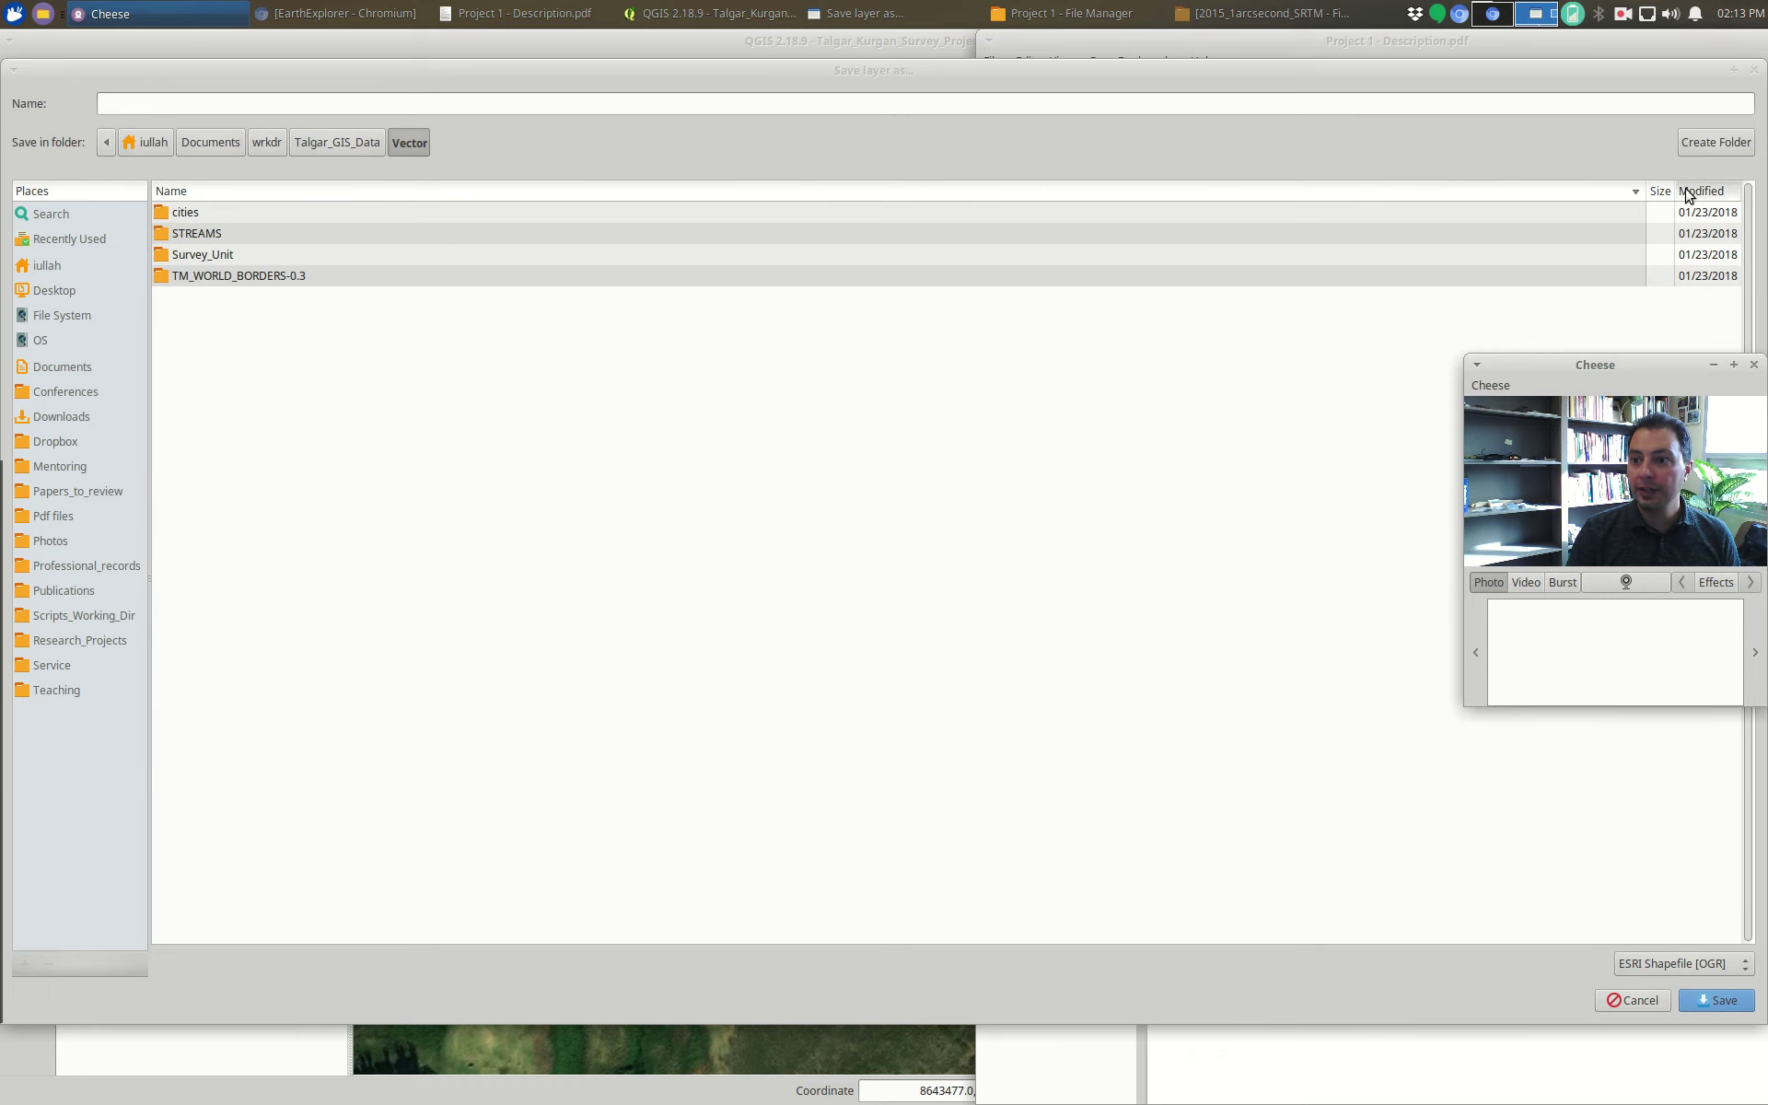
{"action": "left_click", "coordinate": [1717, 144]}
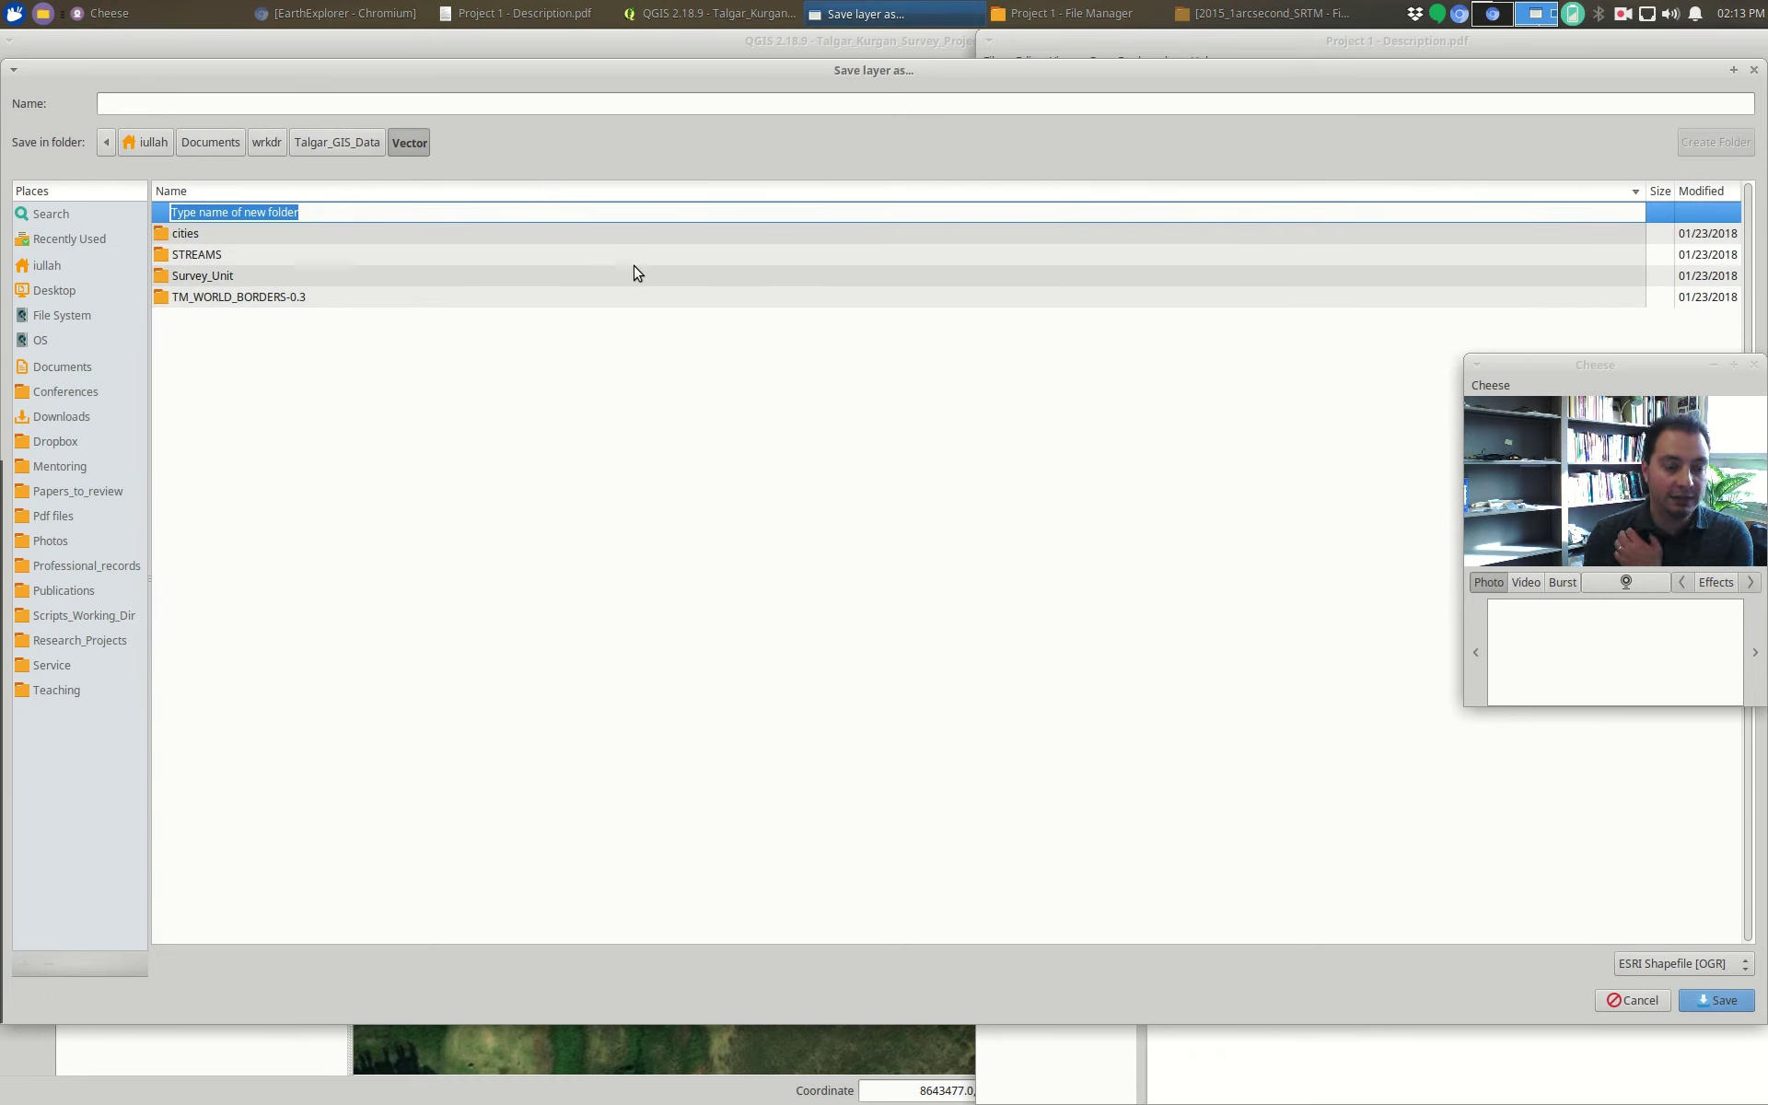
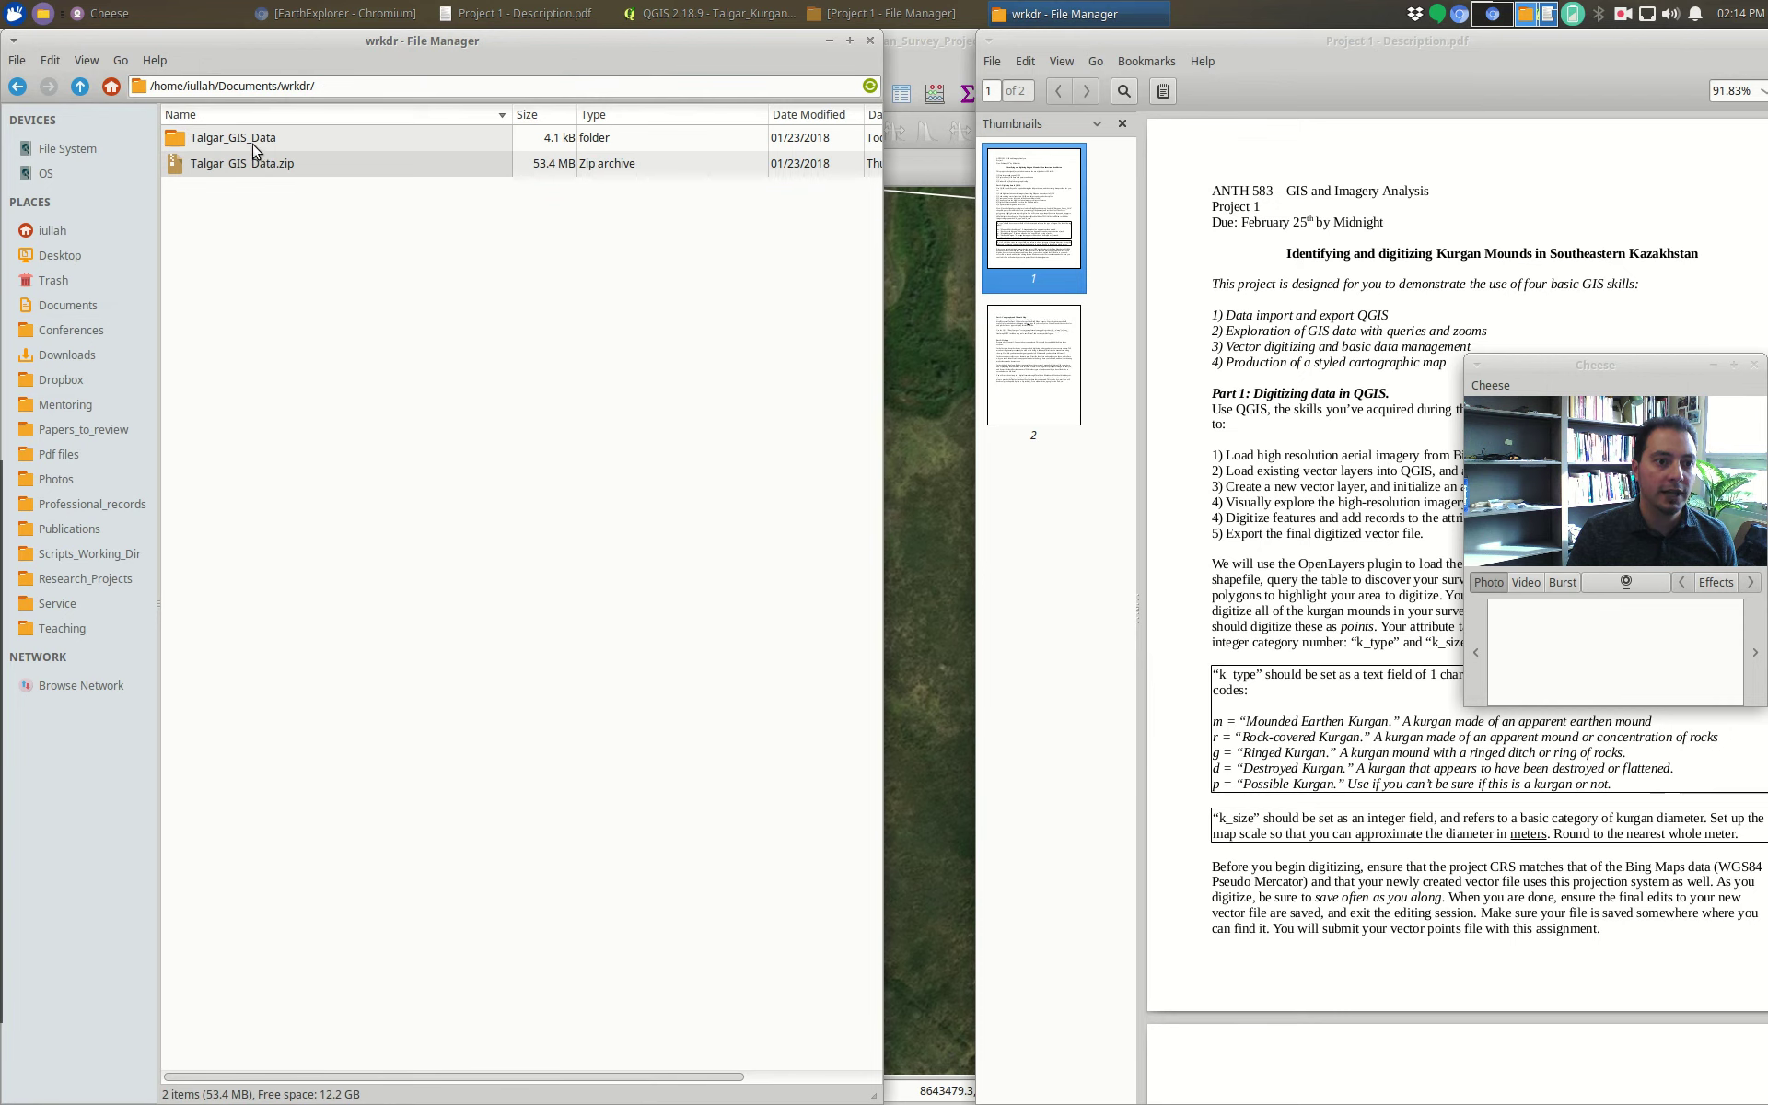
- Look through the saved kurgans shapefile's component files in the Vector folder, and return to QGIS
{"action": "double_click", "coordinate": [206, 166]}
{"action": "left_click", "coordinate": [253, 171]}
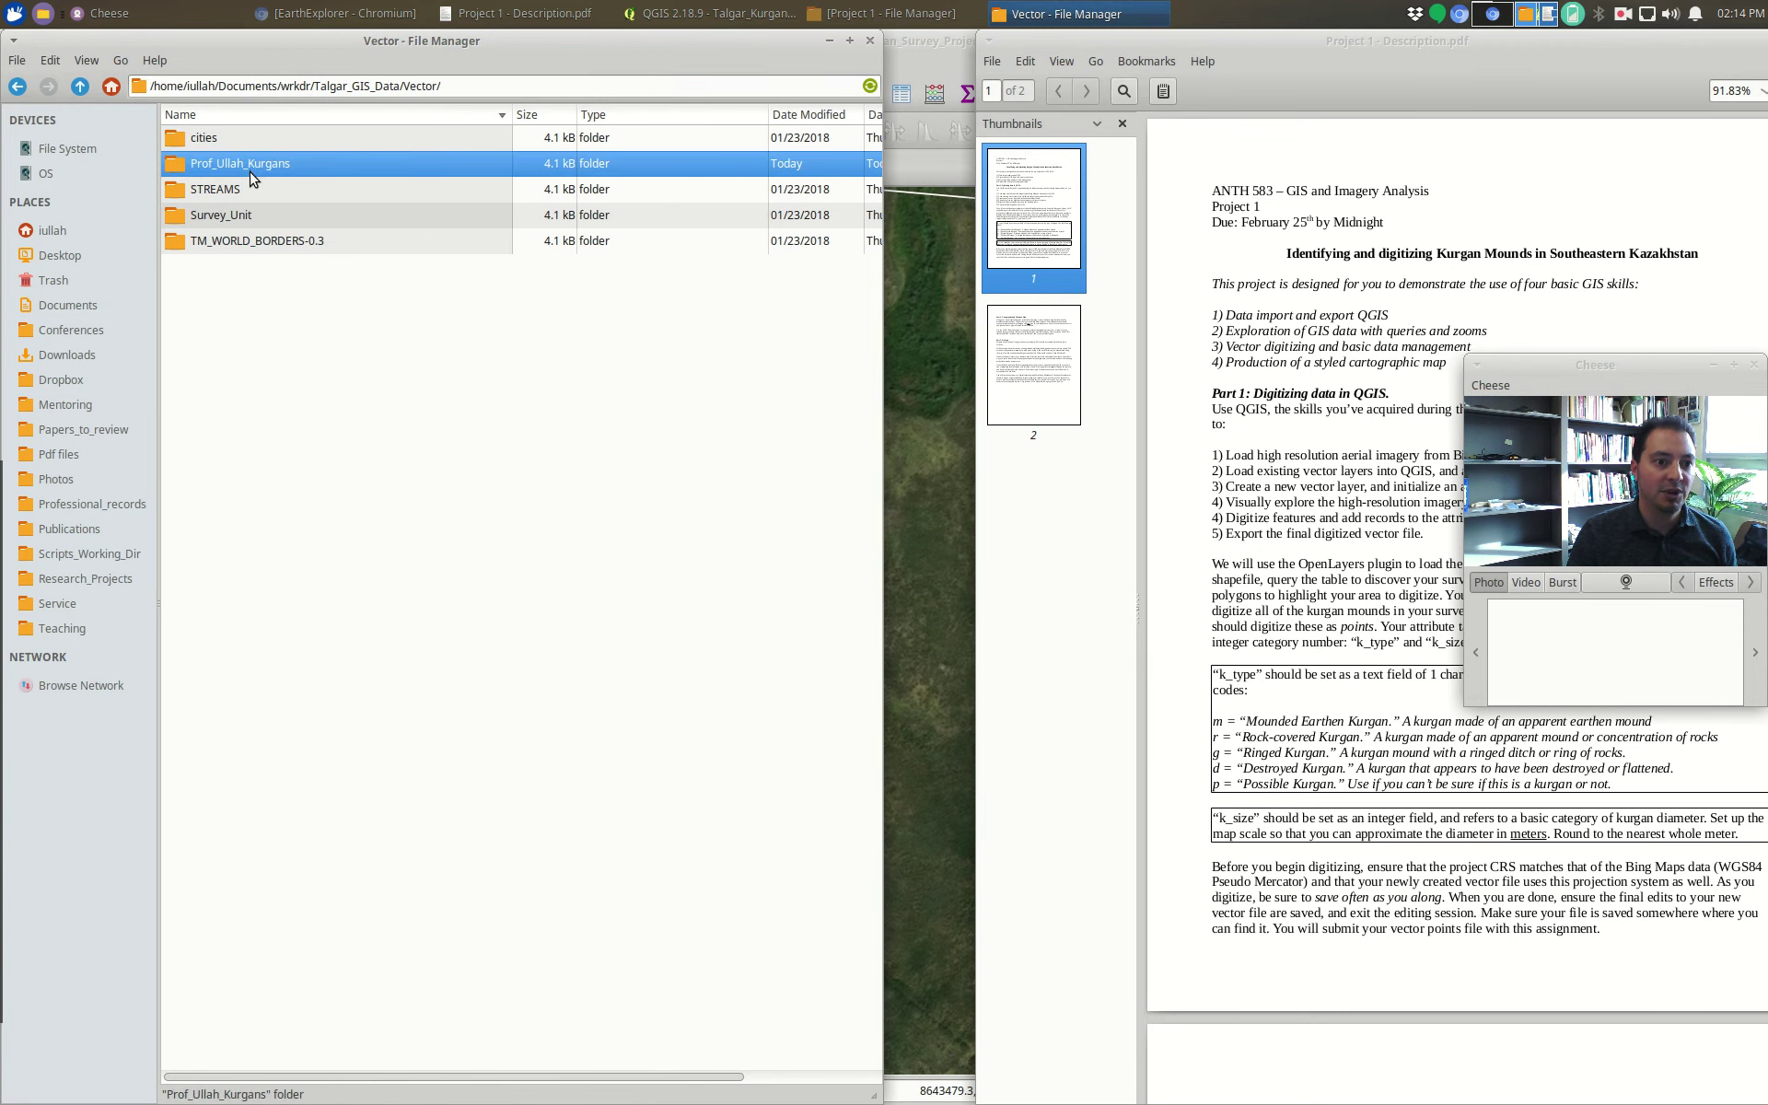
{"action": "double_click", "coordinate": [278, 175]}
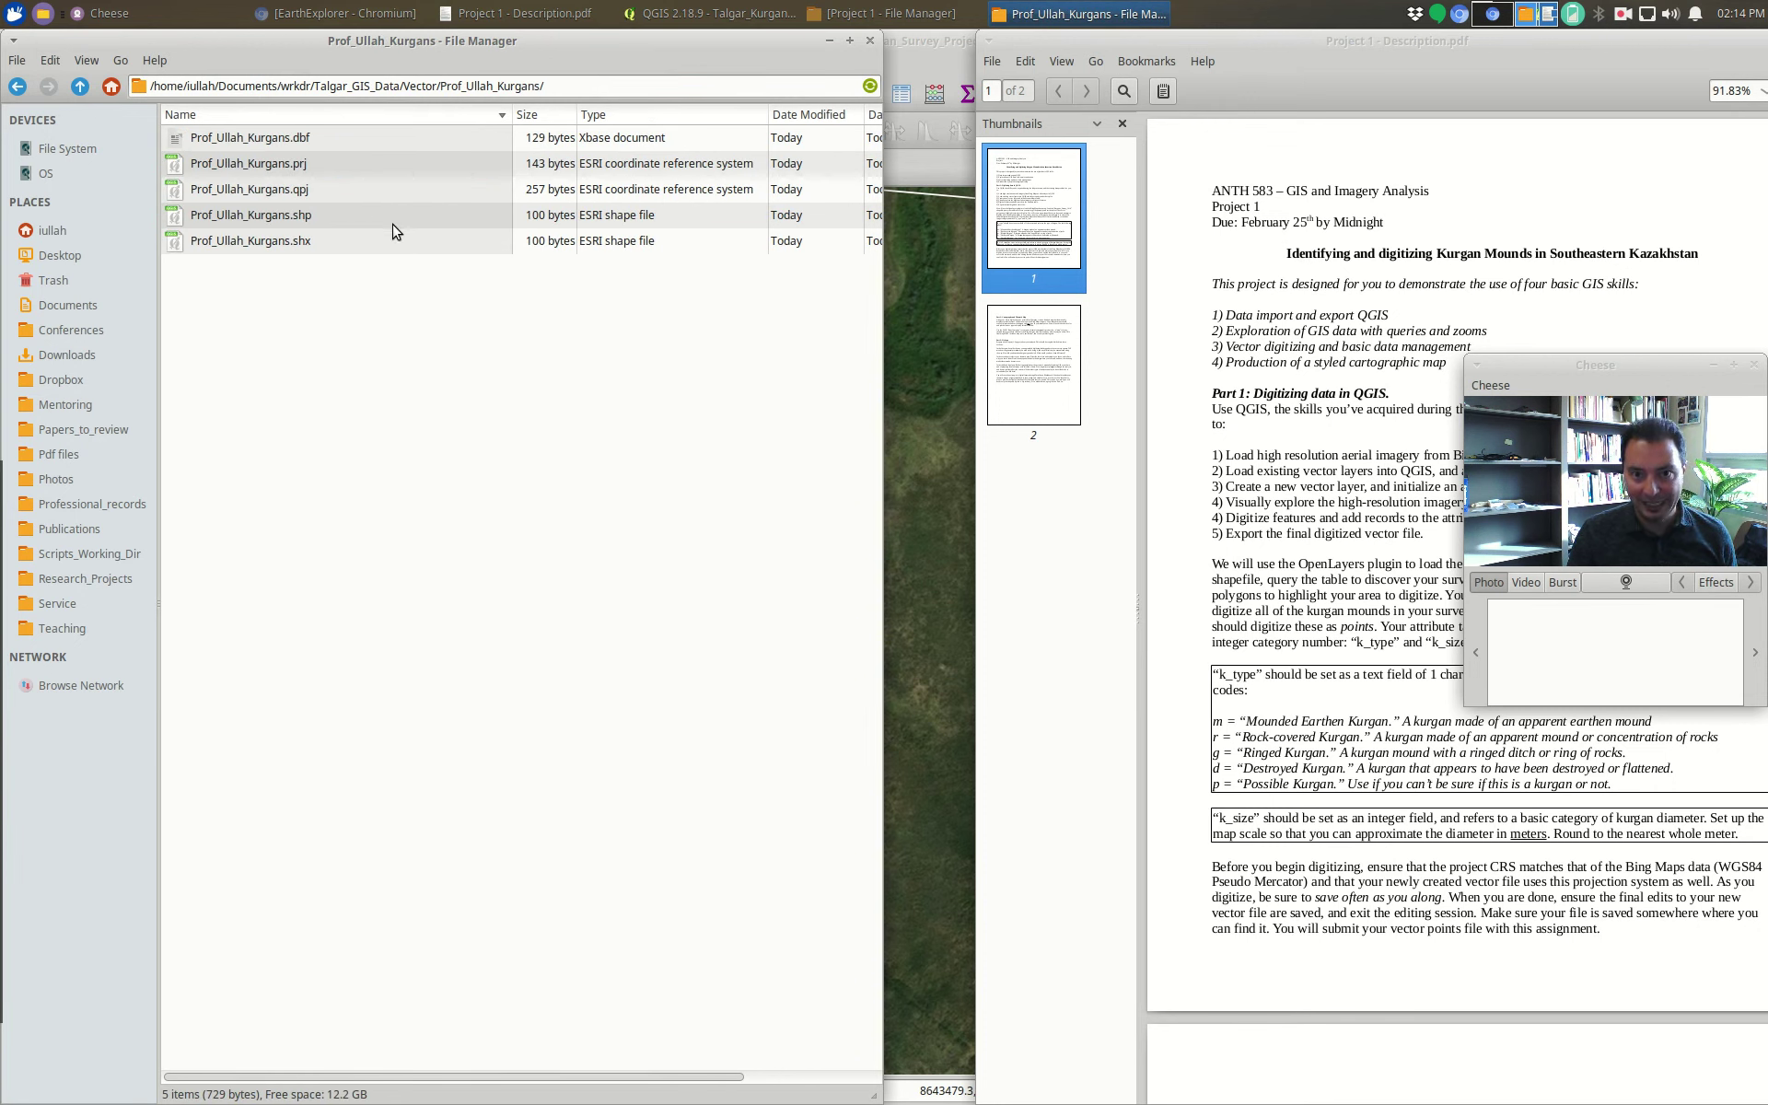
{"action": "left_click", "coordinate": [917, 53]}
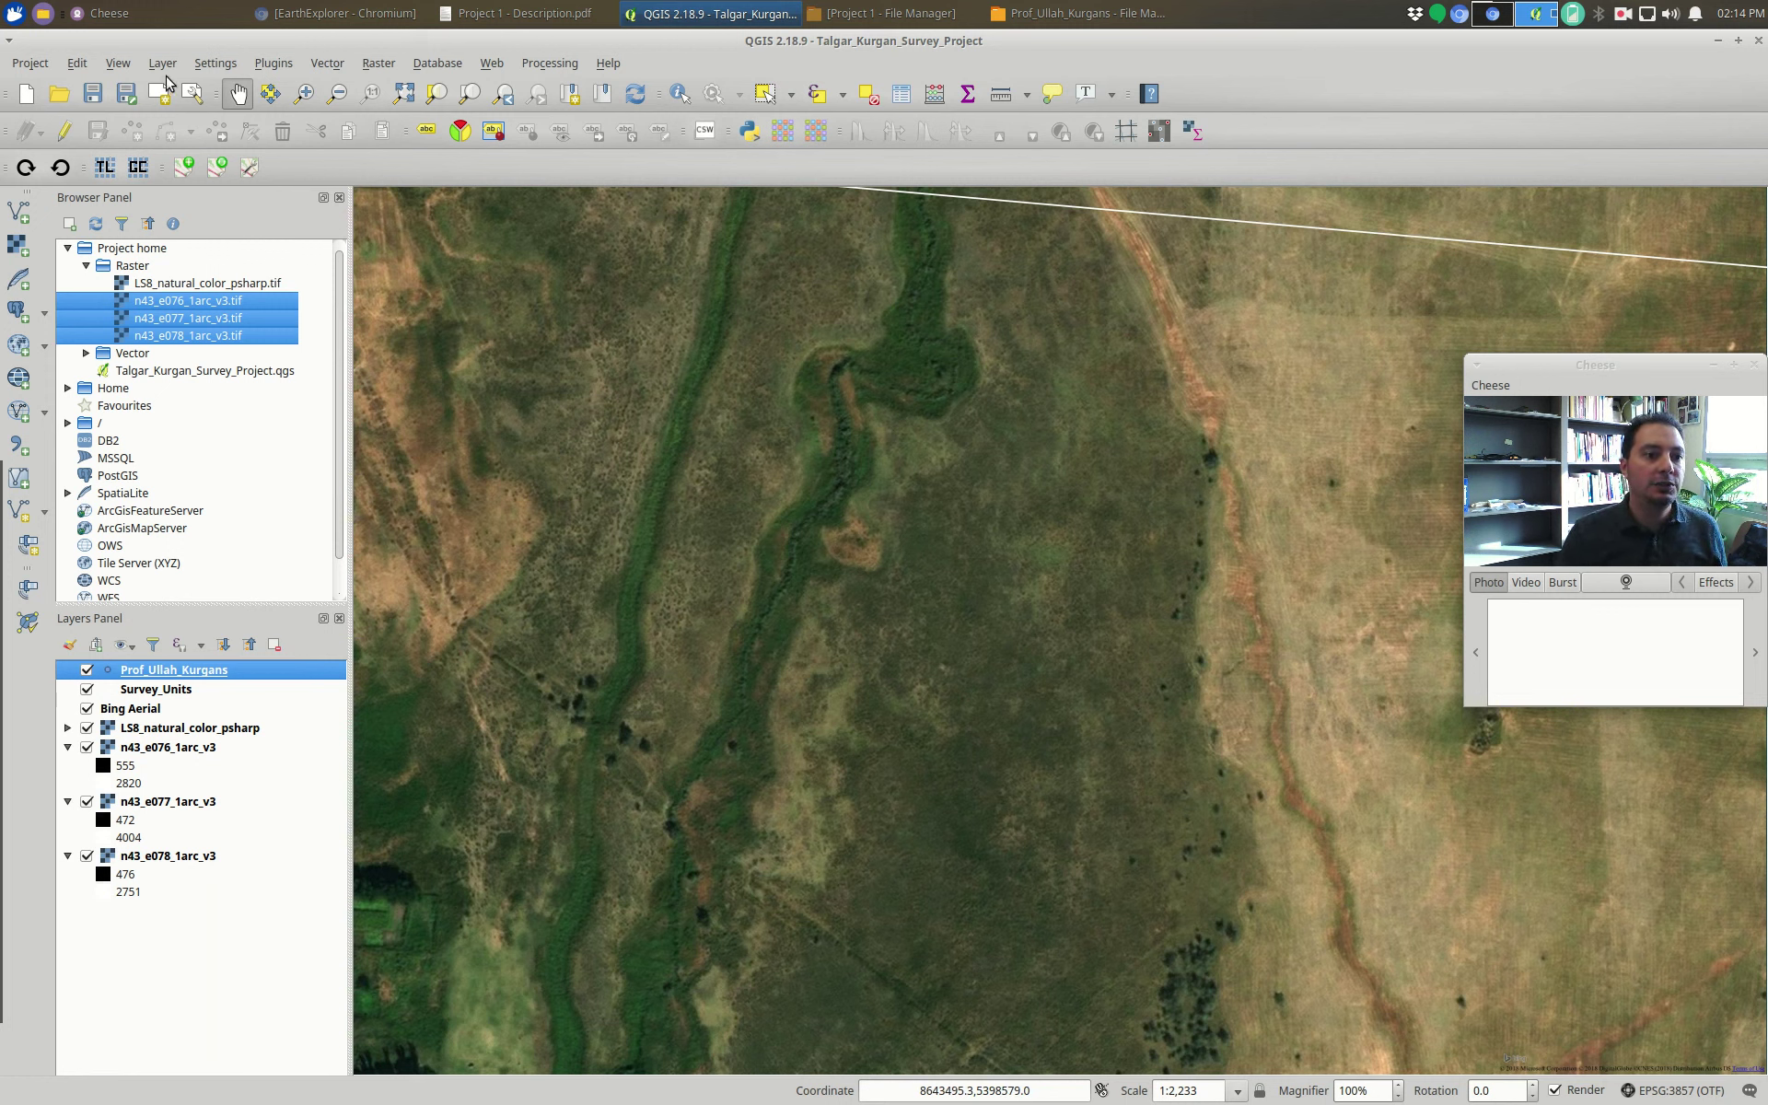
- Enable the scale bar decoration with Bottom left placement and a horizontal margin of 100 millimeters, and apply it to the map
{"action": "left_click", "coordinate": [117, 65]}
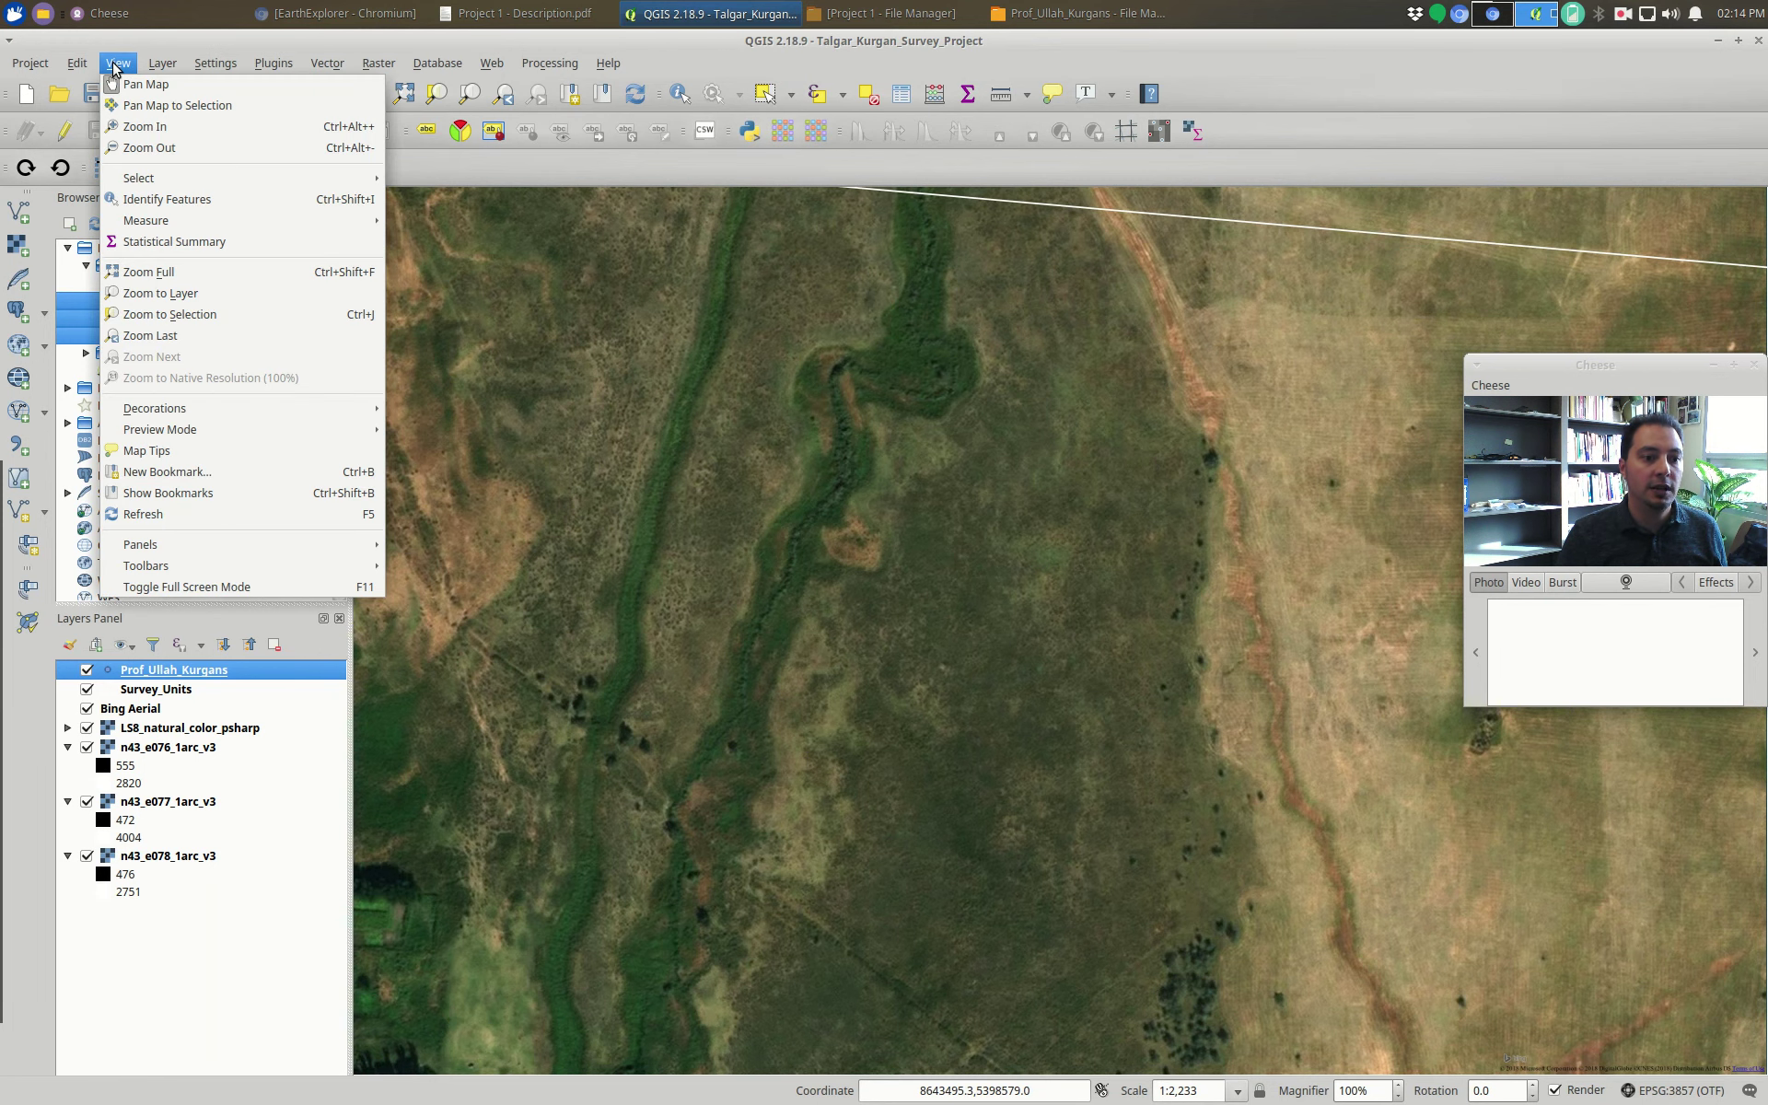
{"action": "mouse_move", "coordinate": [253, 416]}
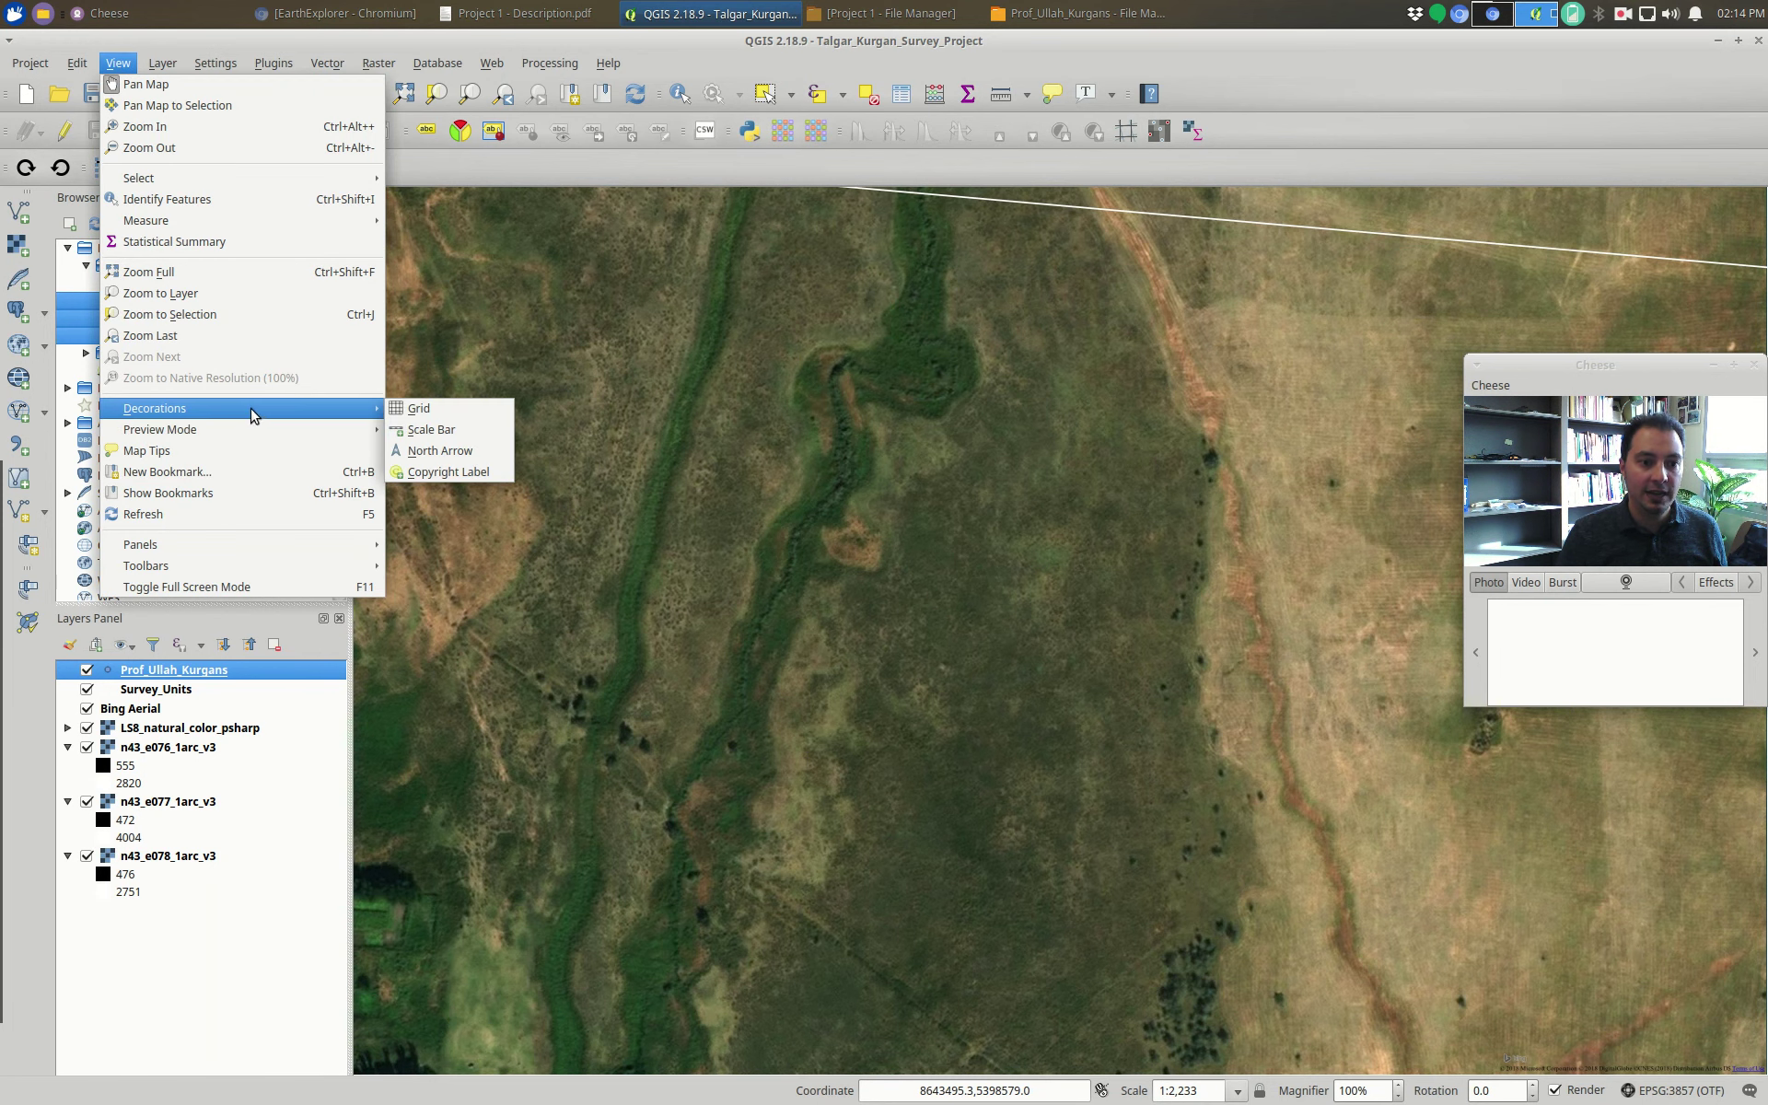
{"action": "left_click", "coordinate": [419, 430]}
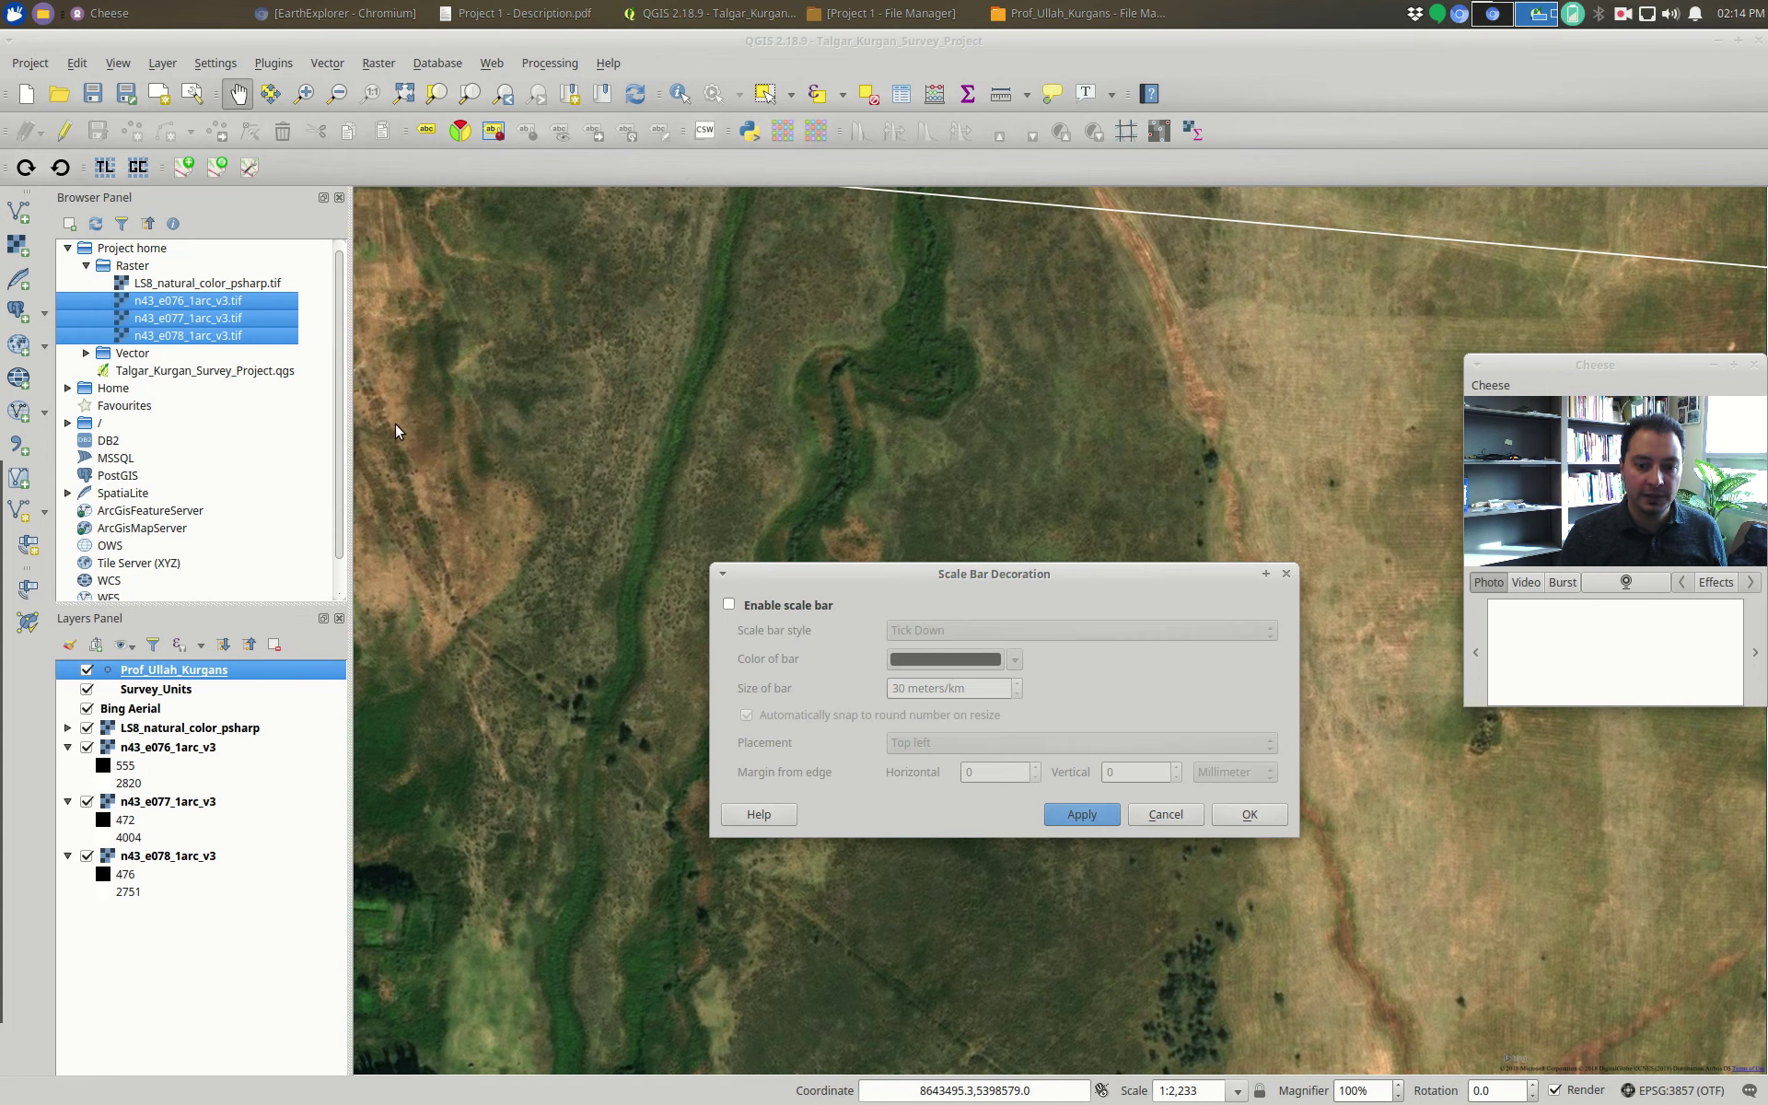
{"action": "left_click", "coordinate": [729, 605]}
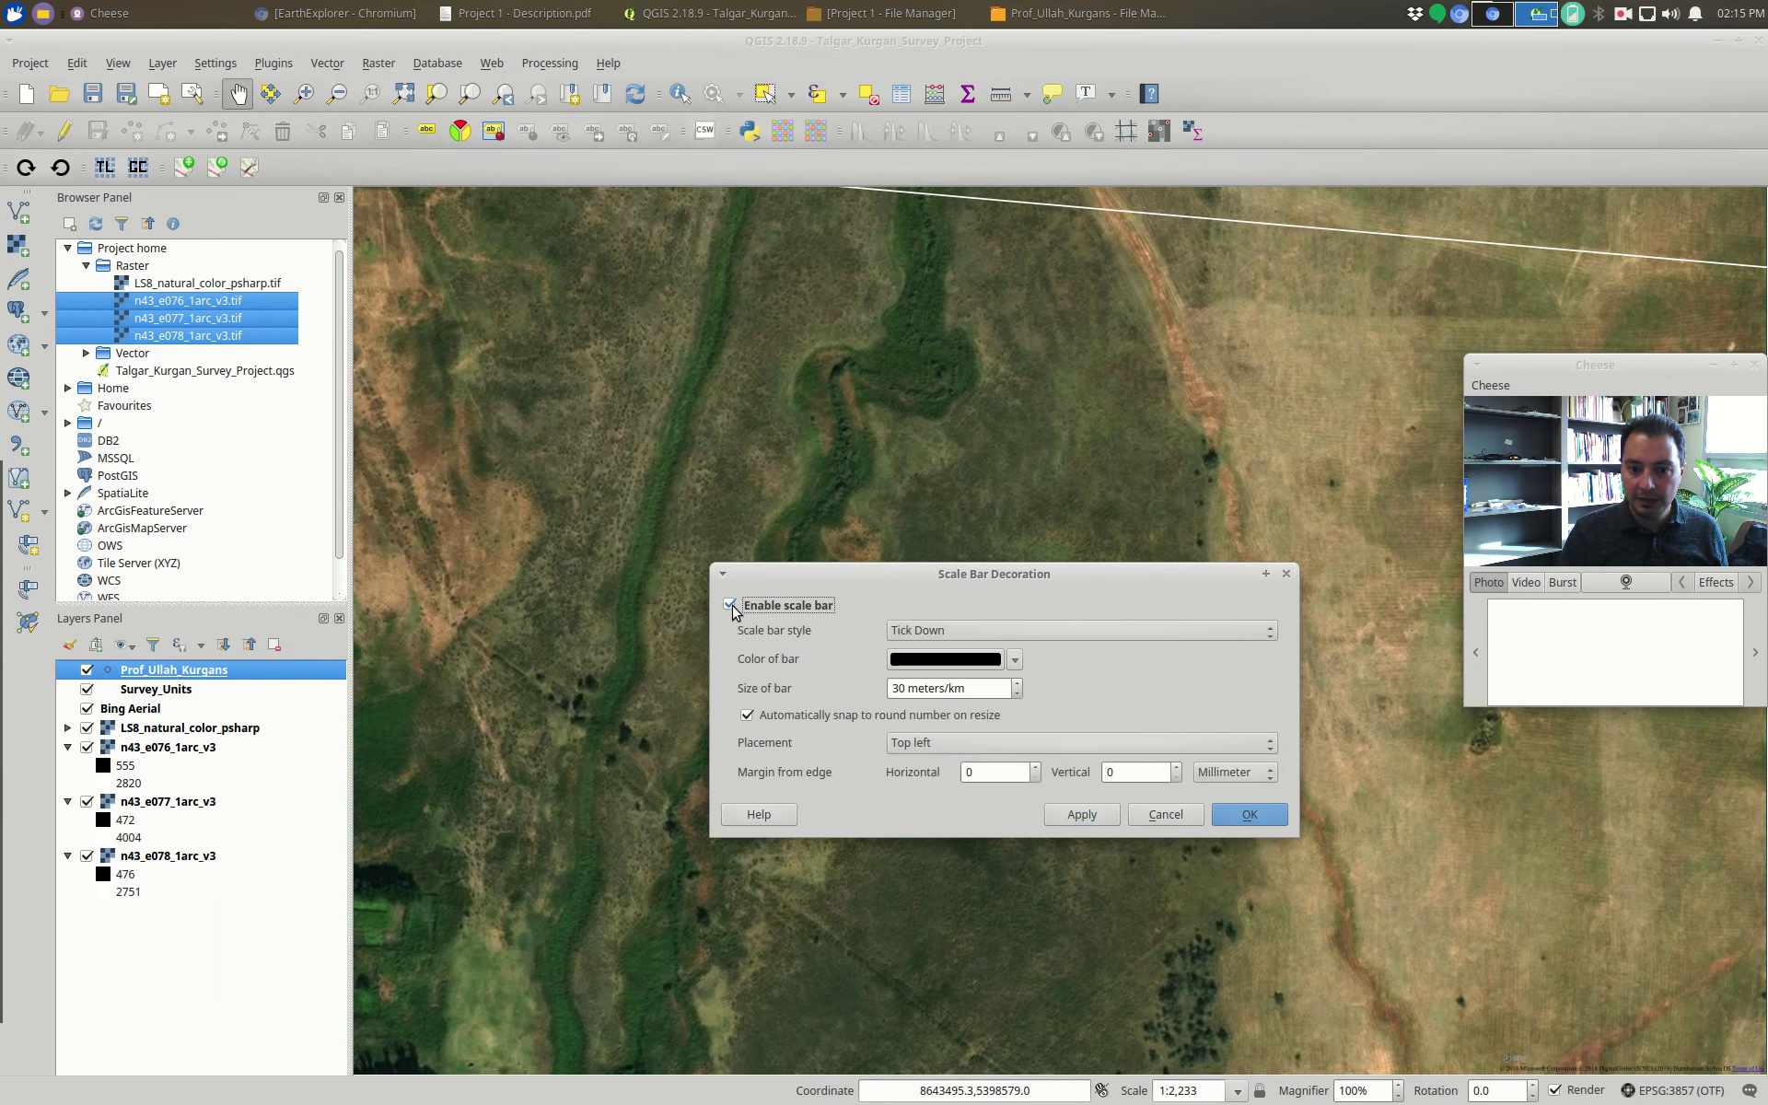
{"action": "left_click", "coordinate": [974, 744]}
{"action": "left_click", "coordinate": [958, 784]}
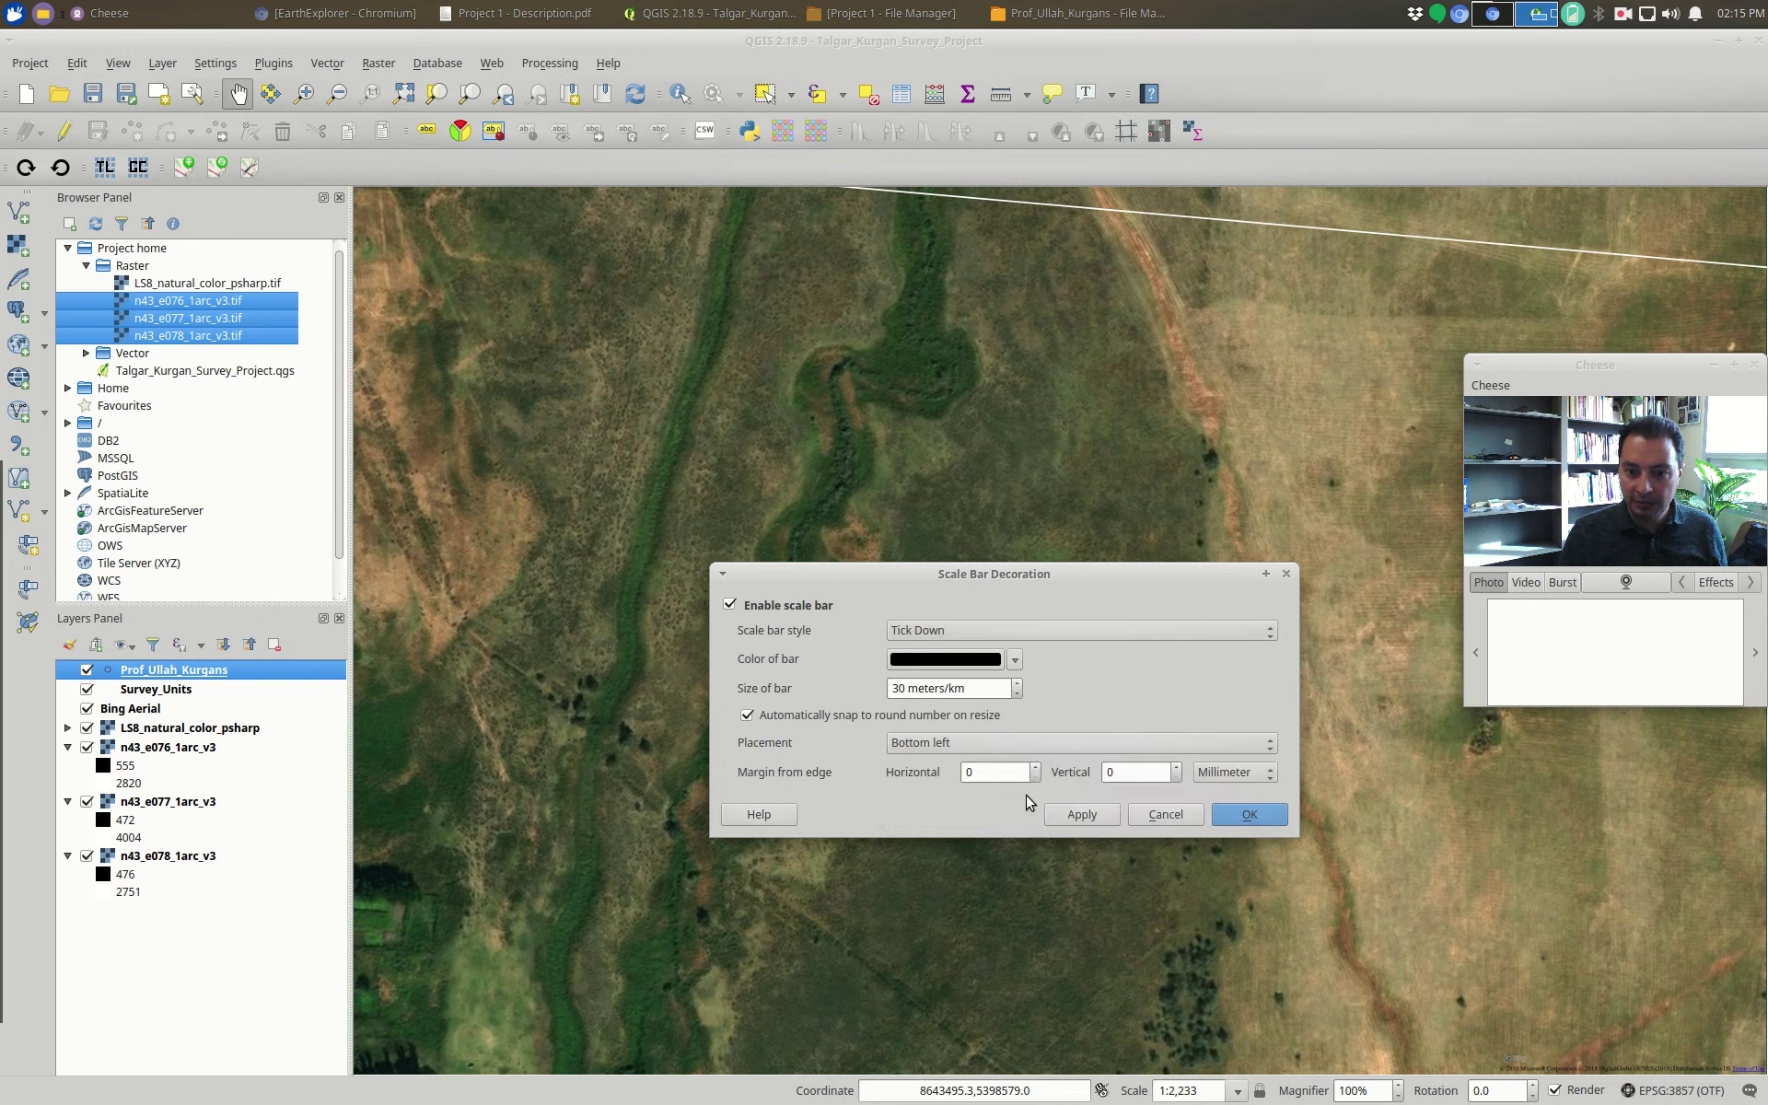
{"action": "double_click", "coordinate": [978, 770]}
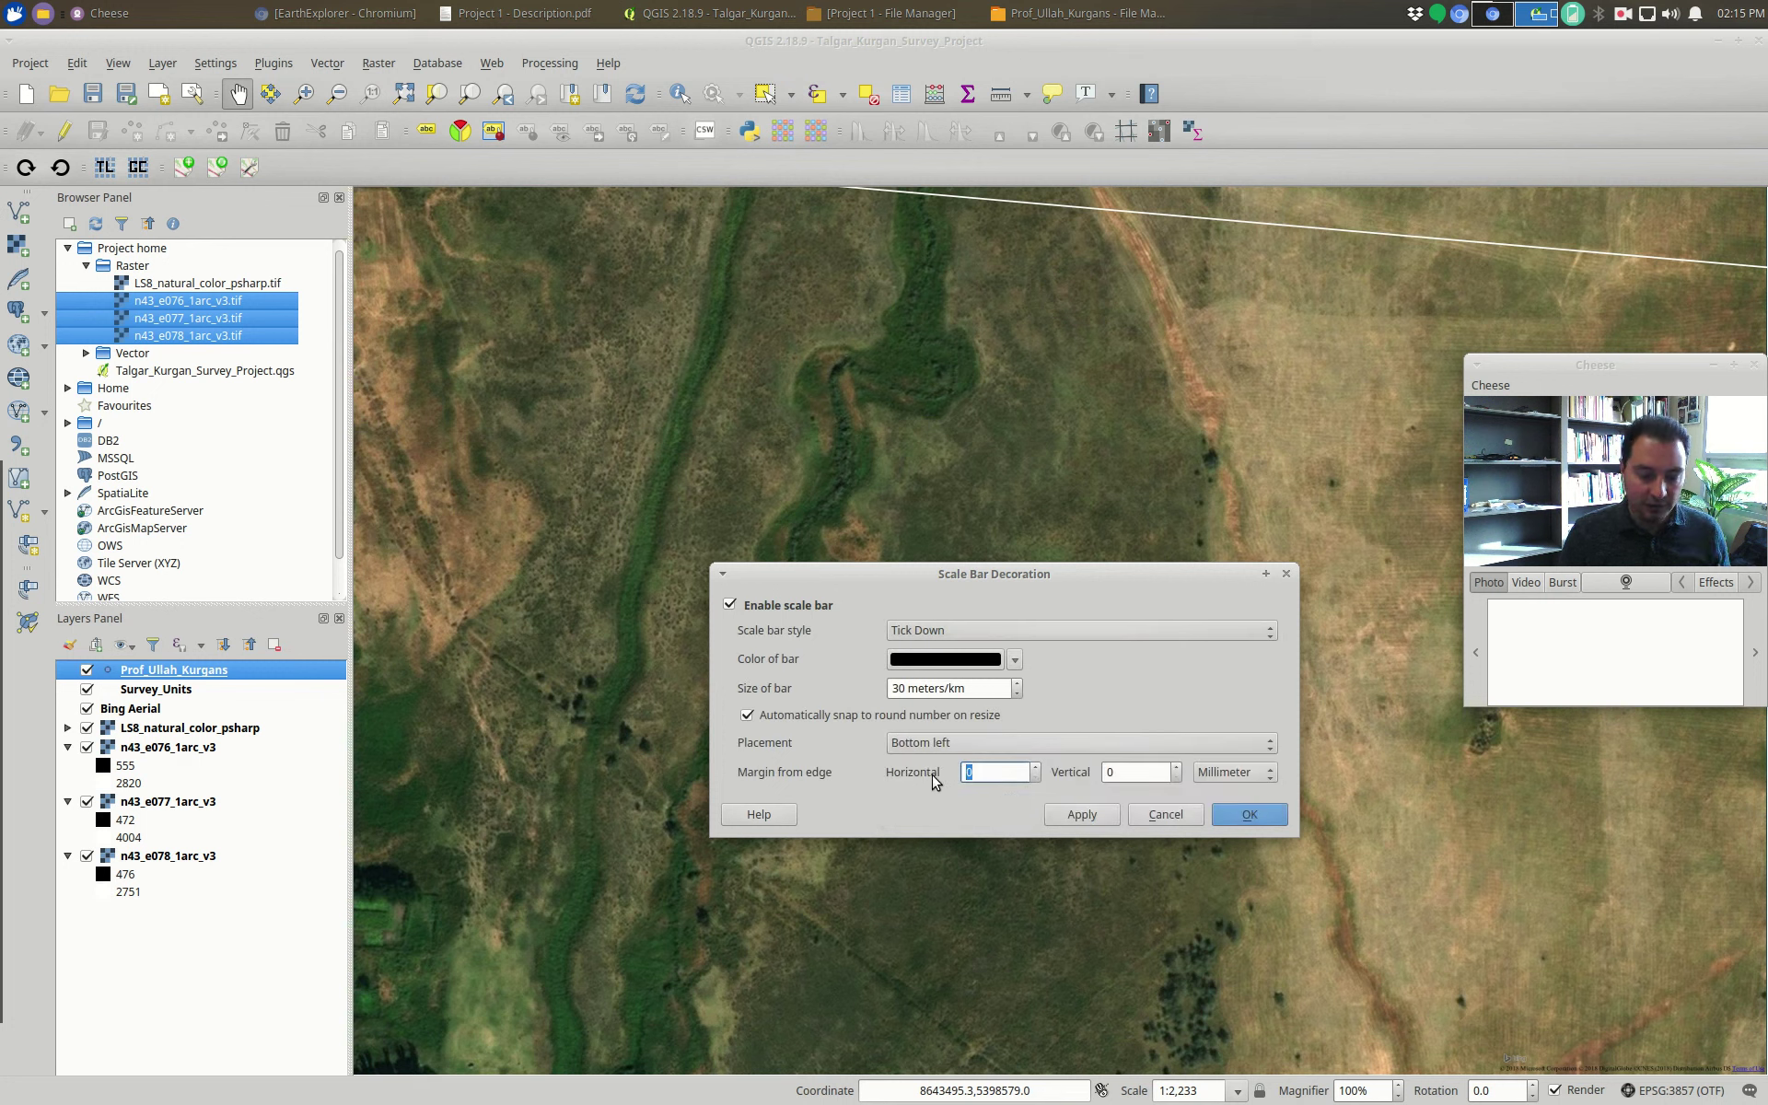
{"action": "type", "text": "100"}
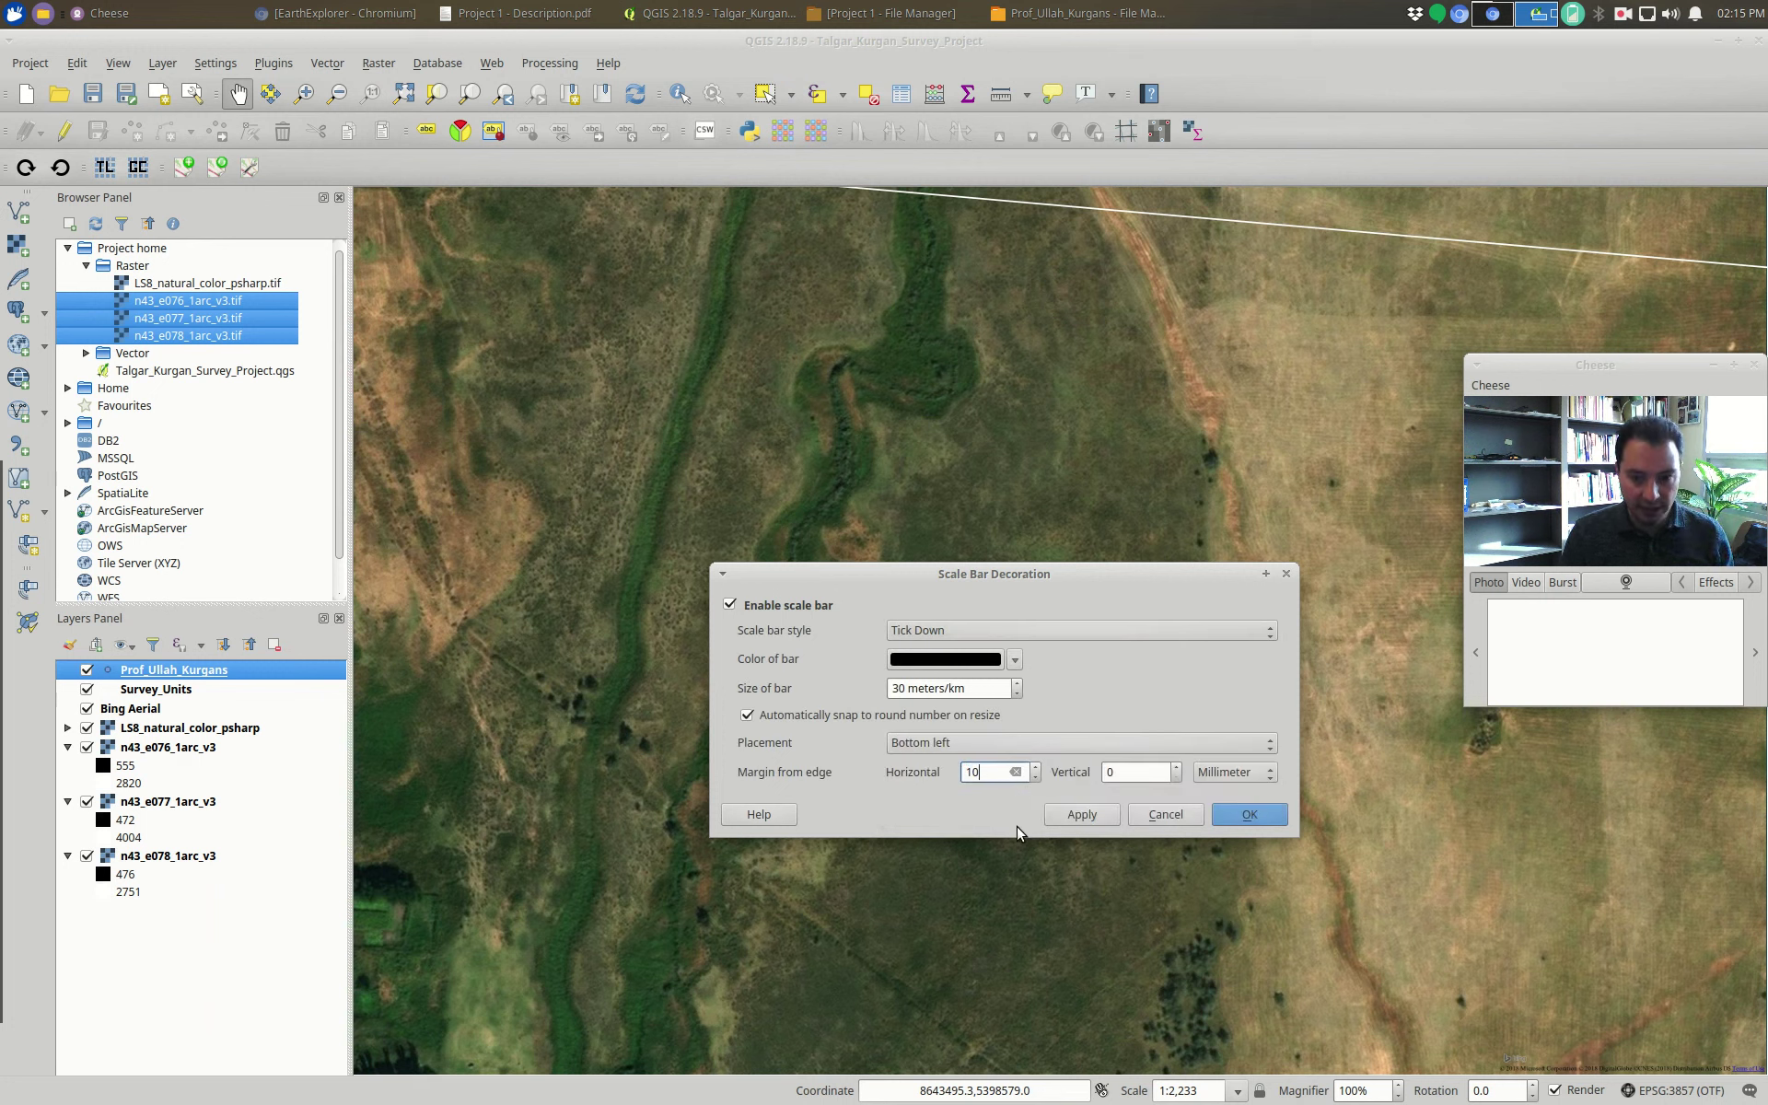
{"action": "left_click", "coordinate": [1101, 817]}
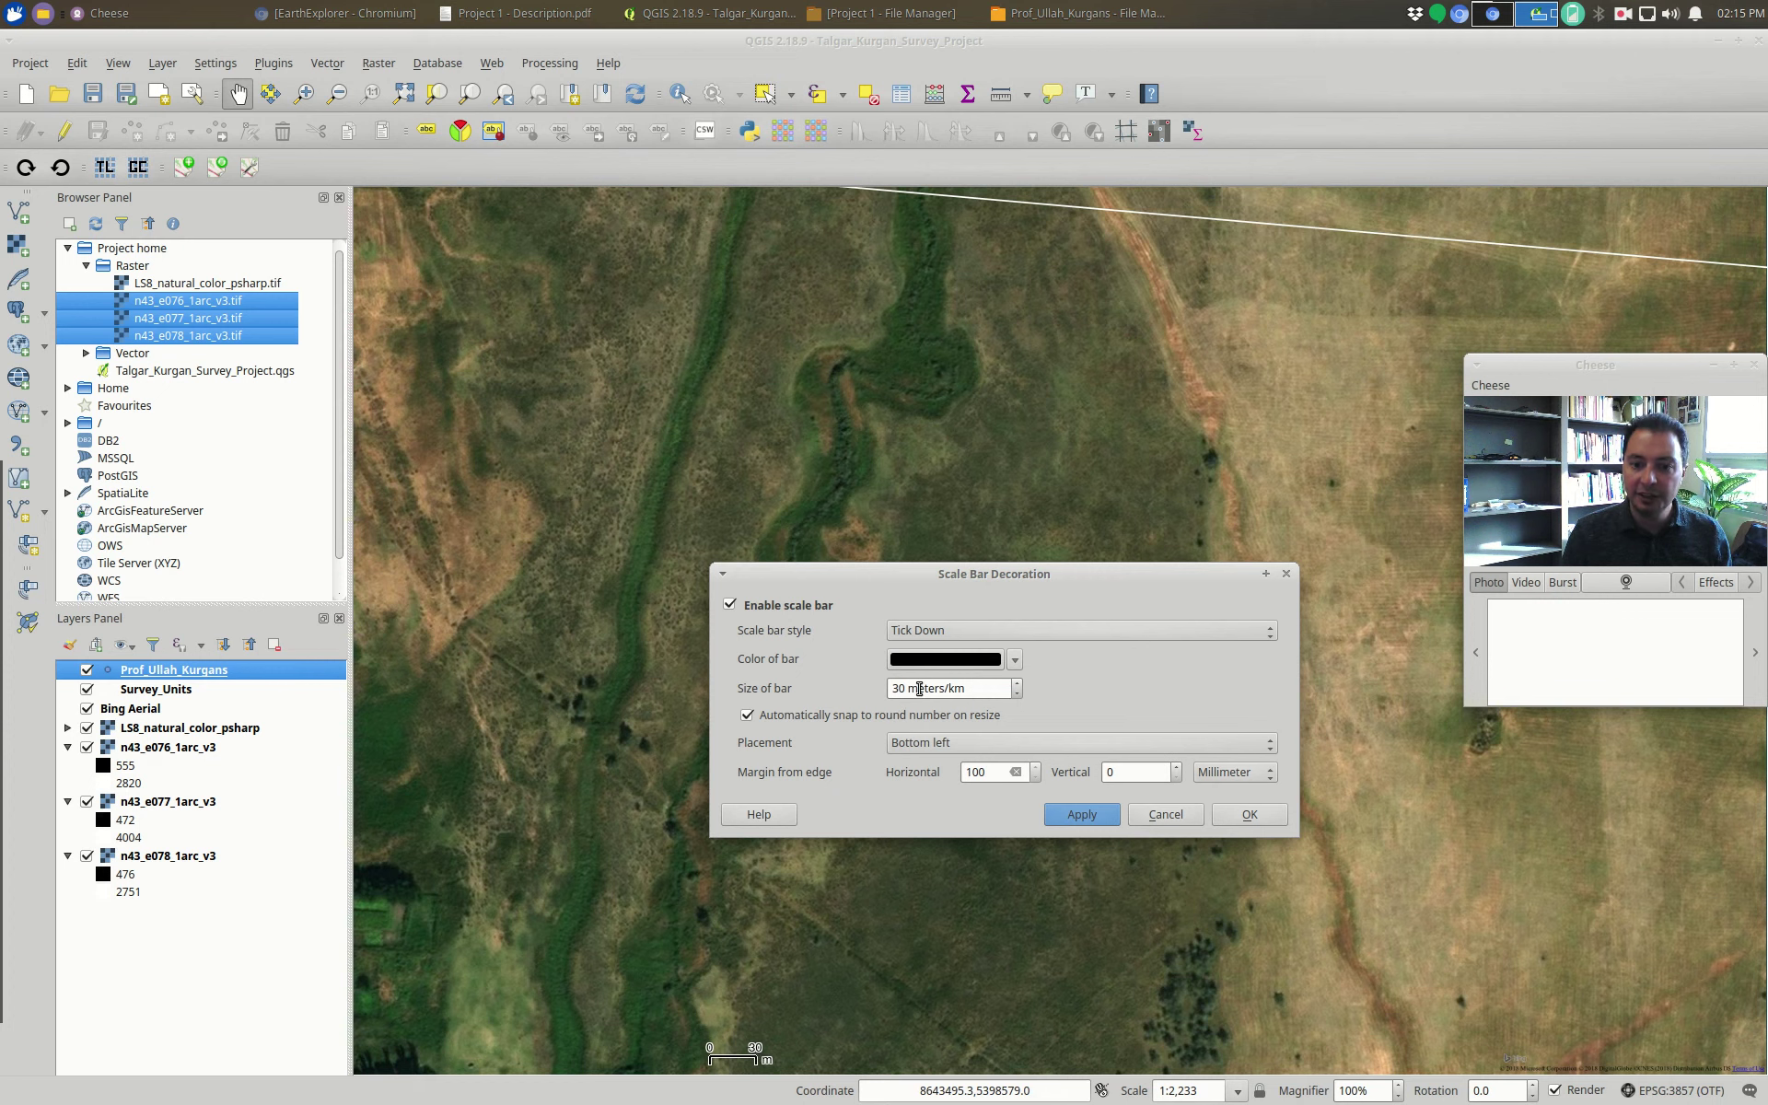
- Try scale bar sizes of 10, 5 and 20 meters/km on the map
{"action": "left_click_drag", "start_coordinate": [905, 691], "coordinate": [857, 690]}
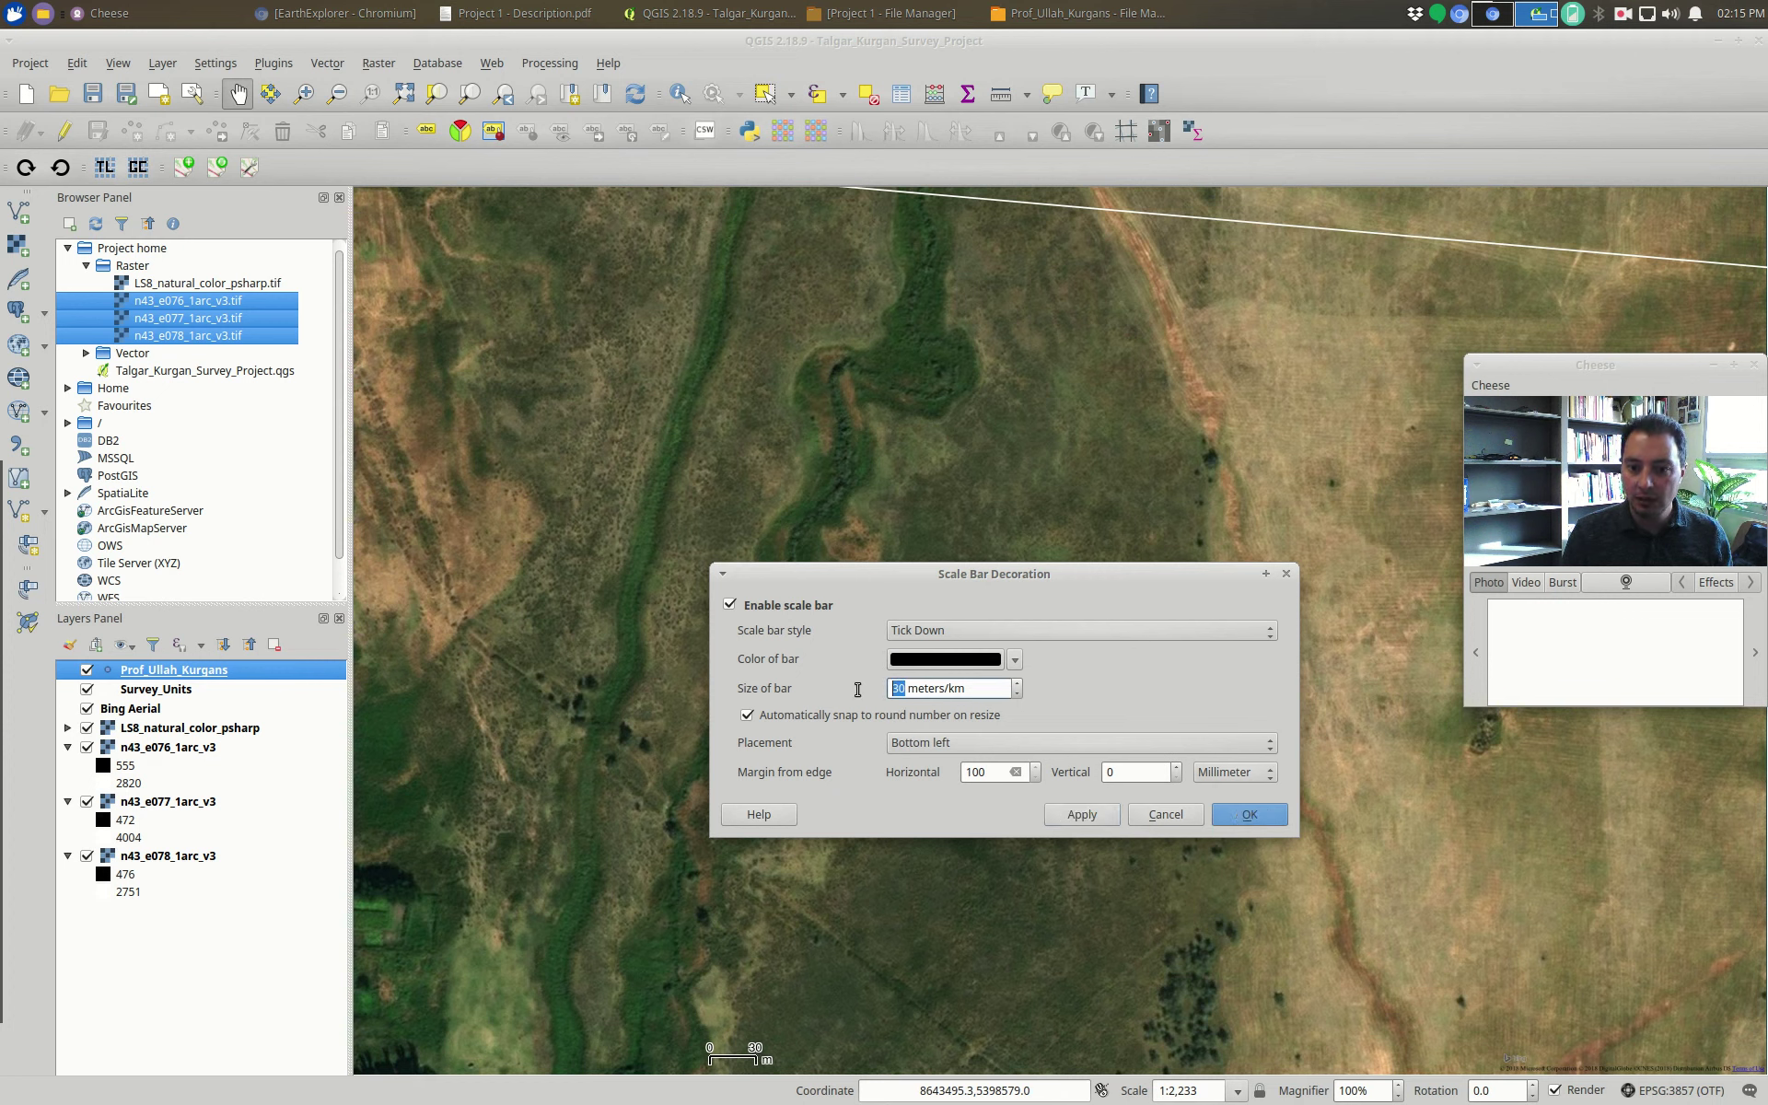
{"action": "type", "text": "10"}
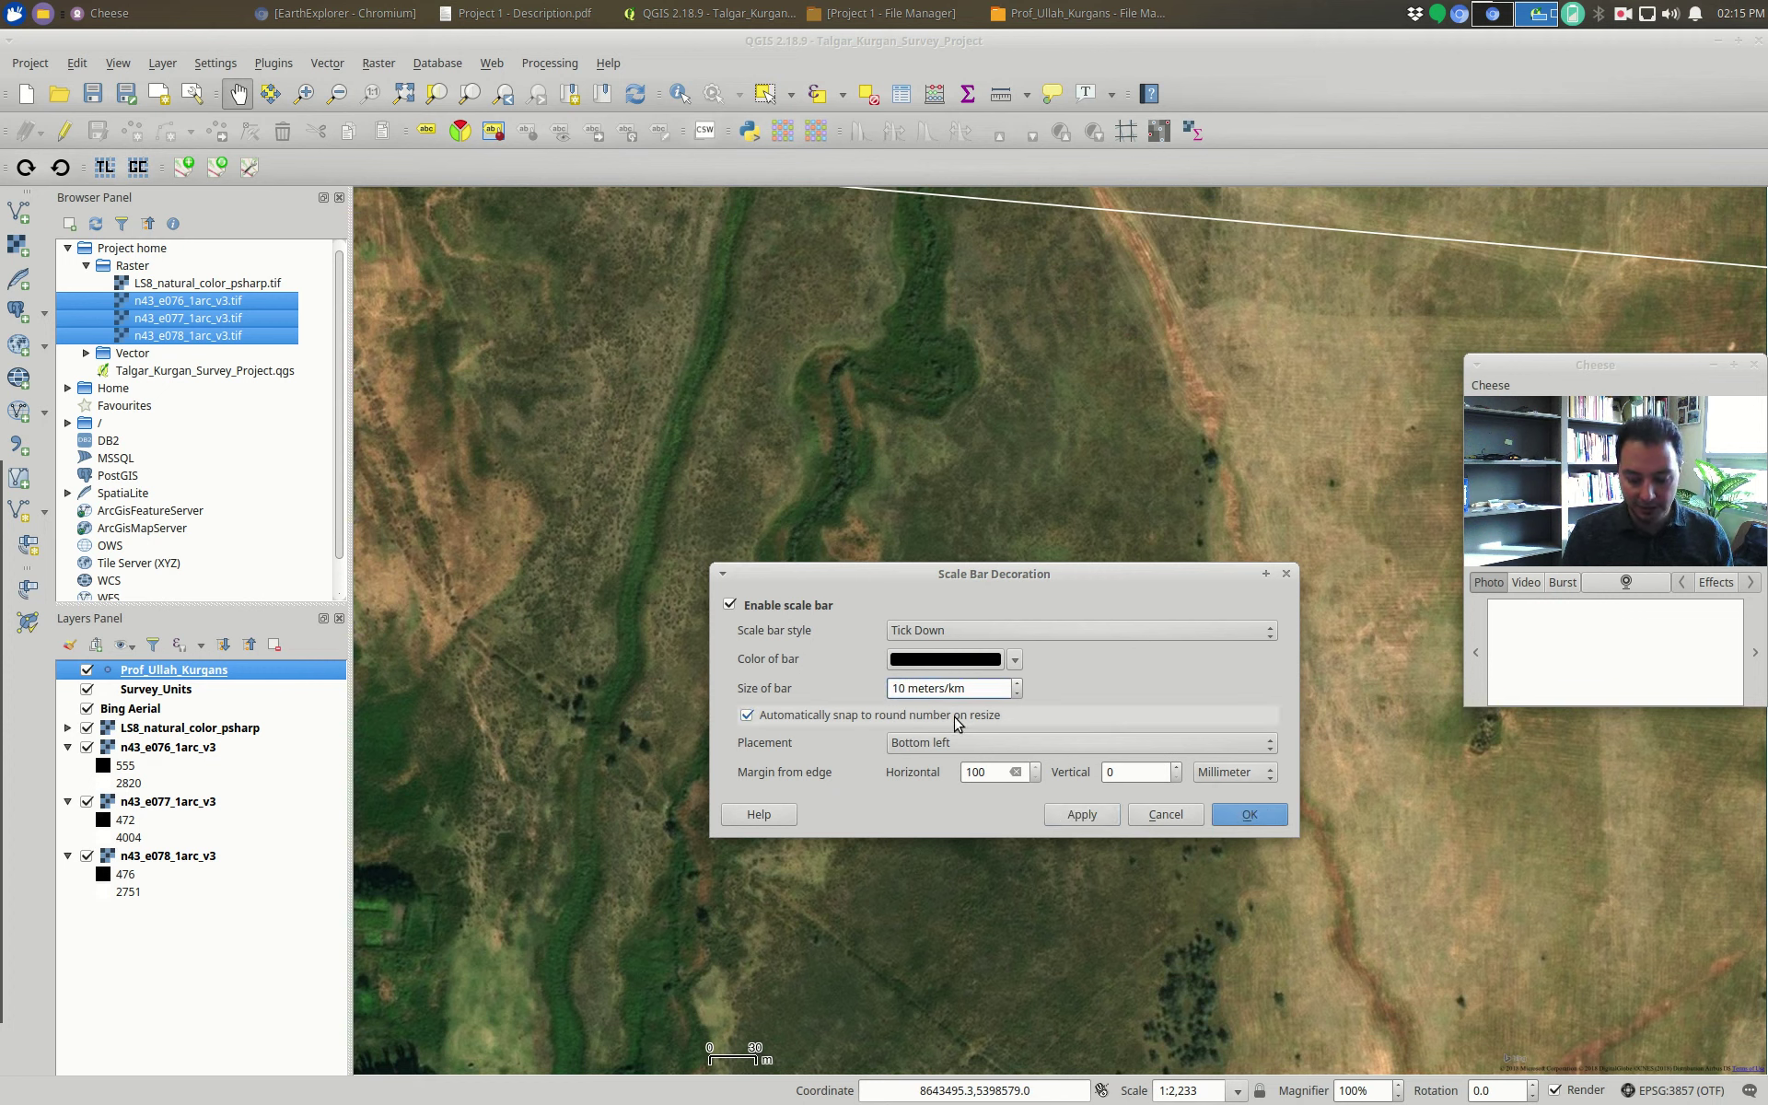
{"action": "left_click", "coordinate": [1068, 816]}
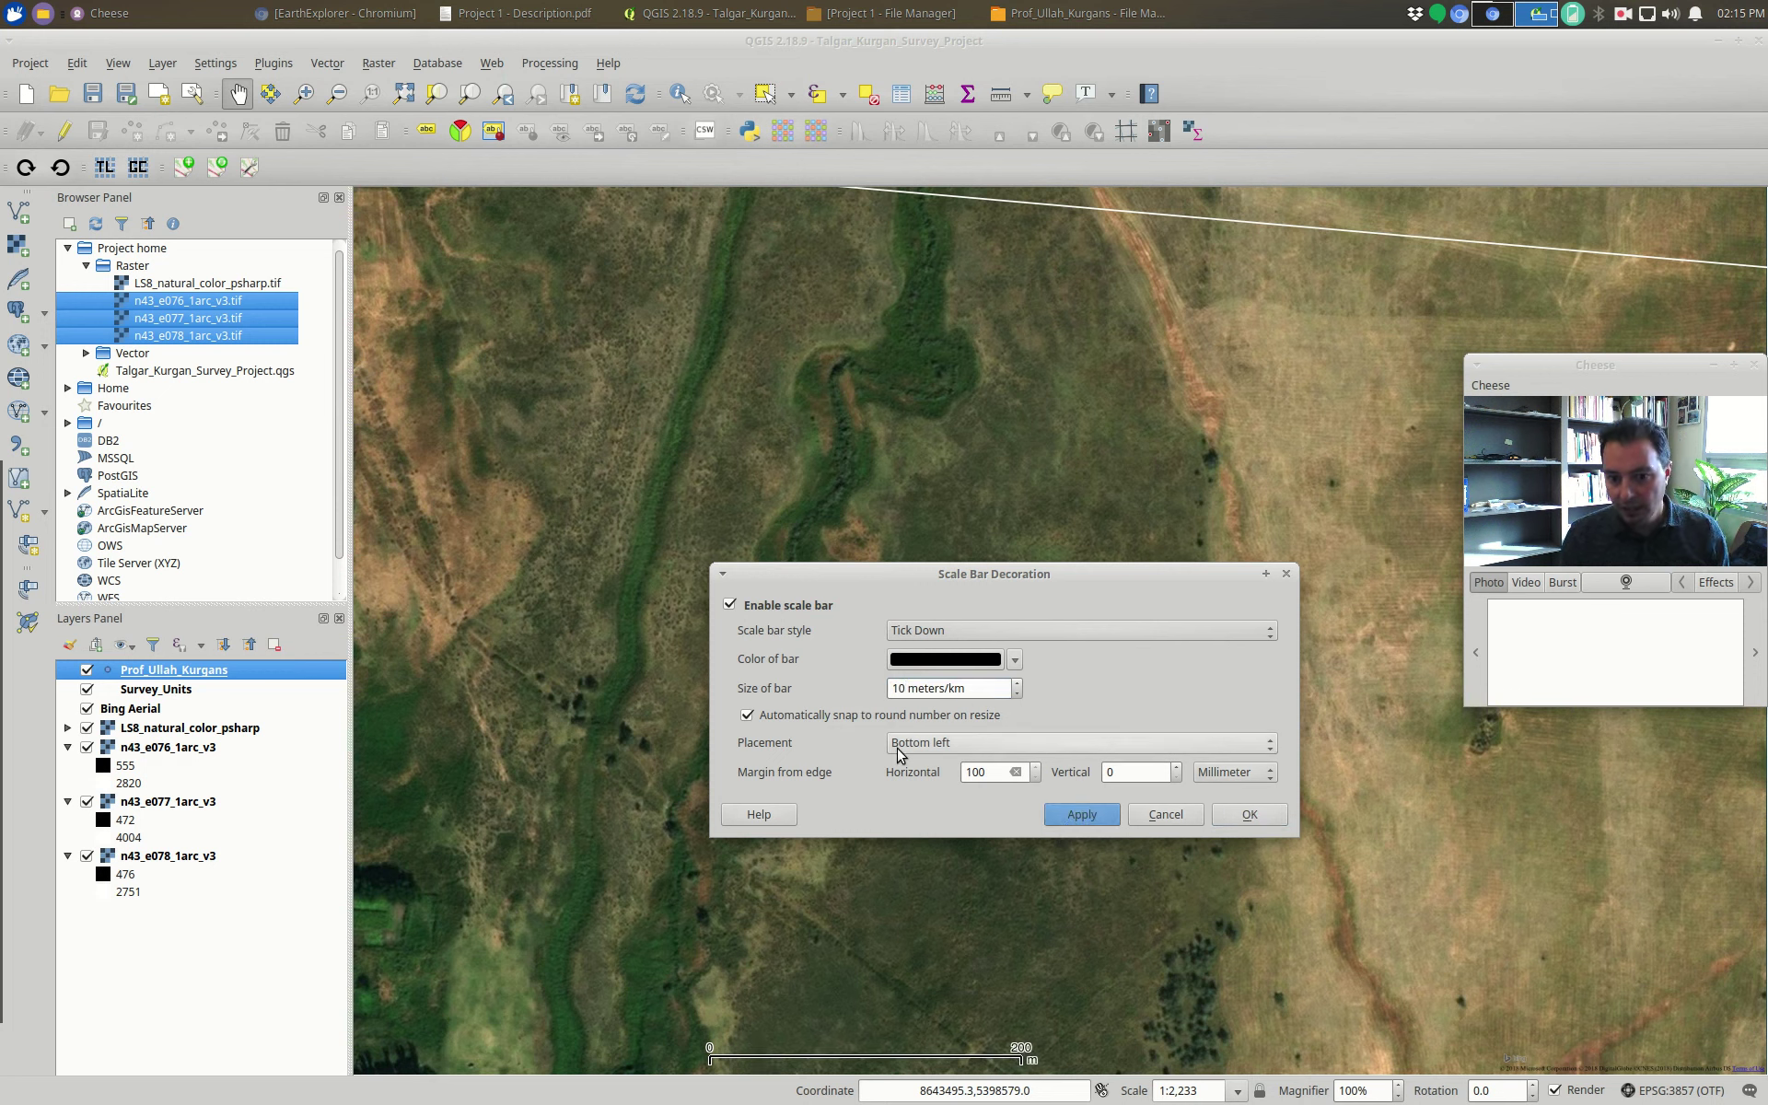
{"action": "left_click", "coordinate": [1017, 693]}
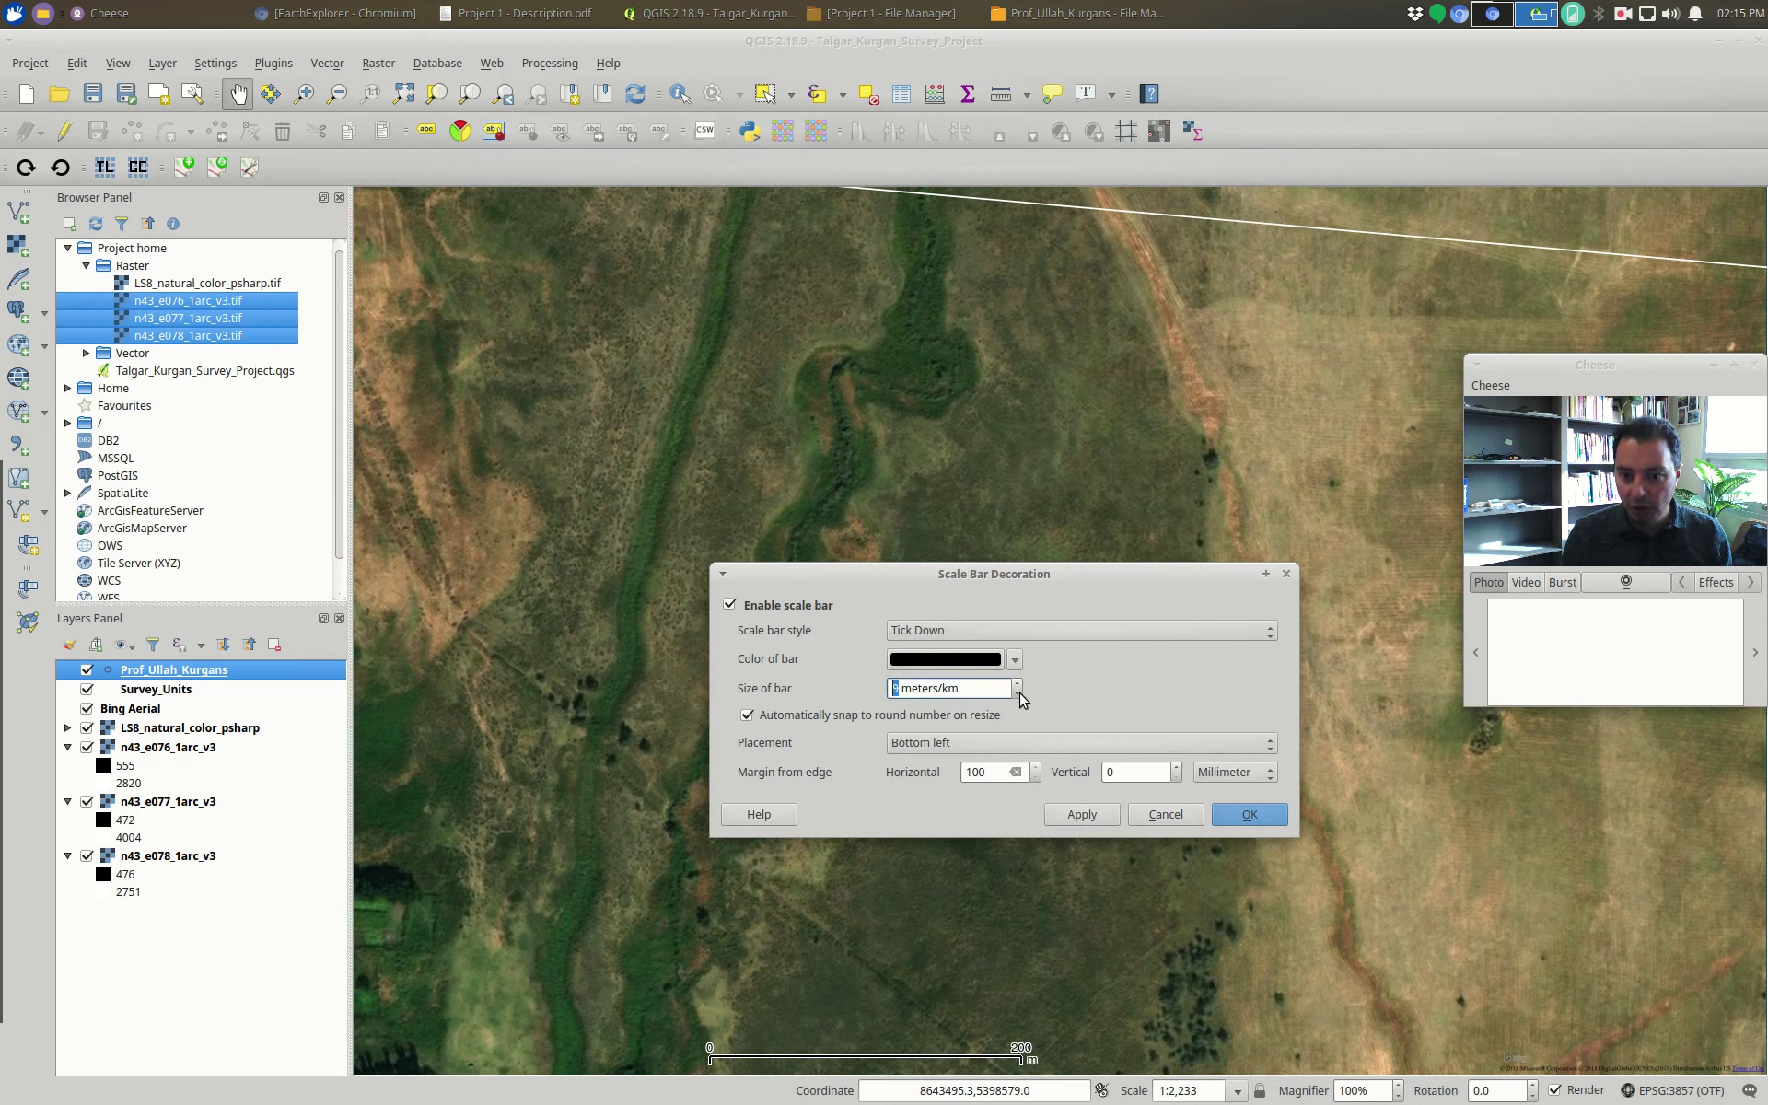
{"action": "left_click", "coordinate": [1083, 816]}
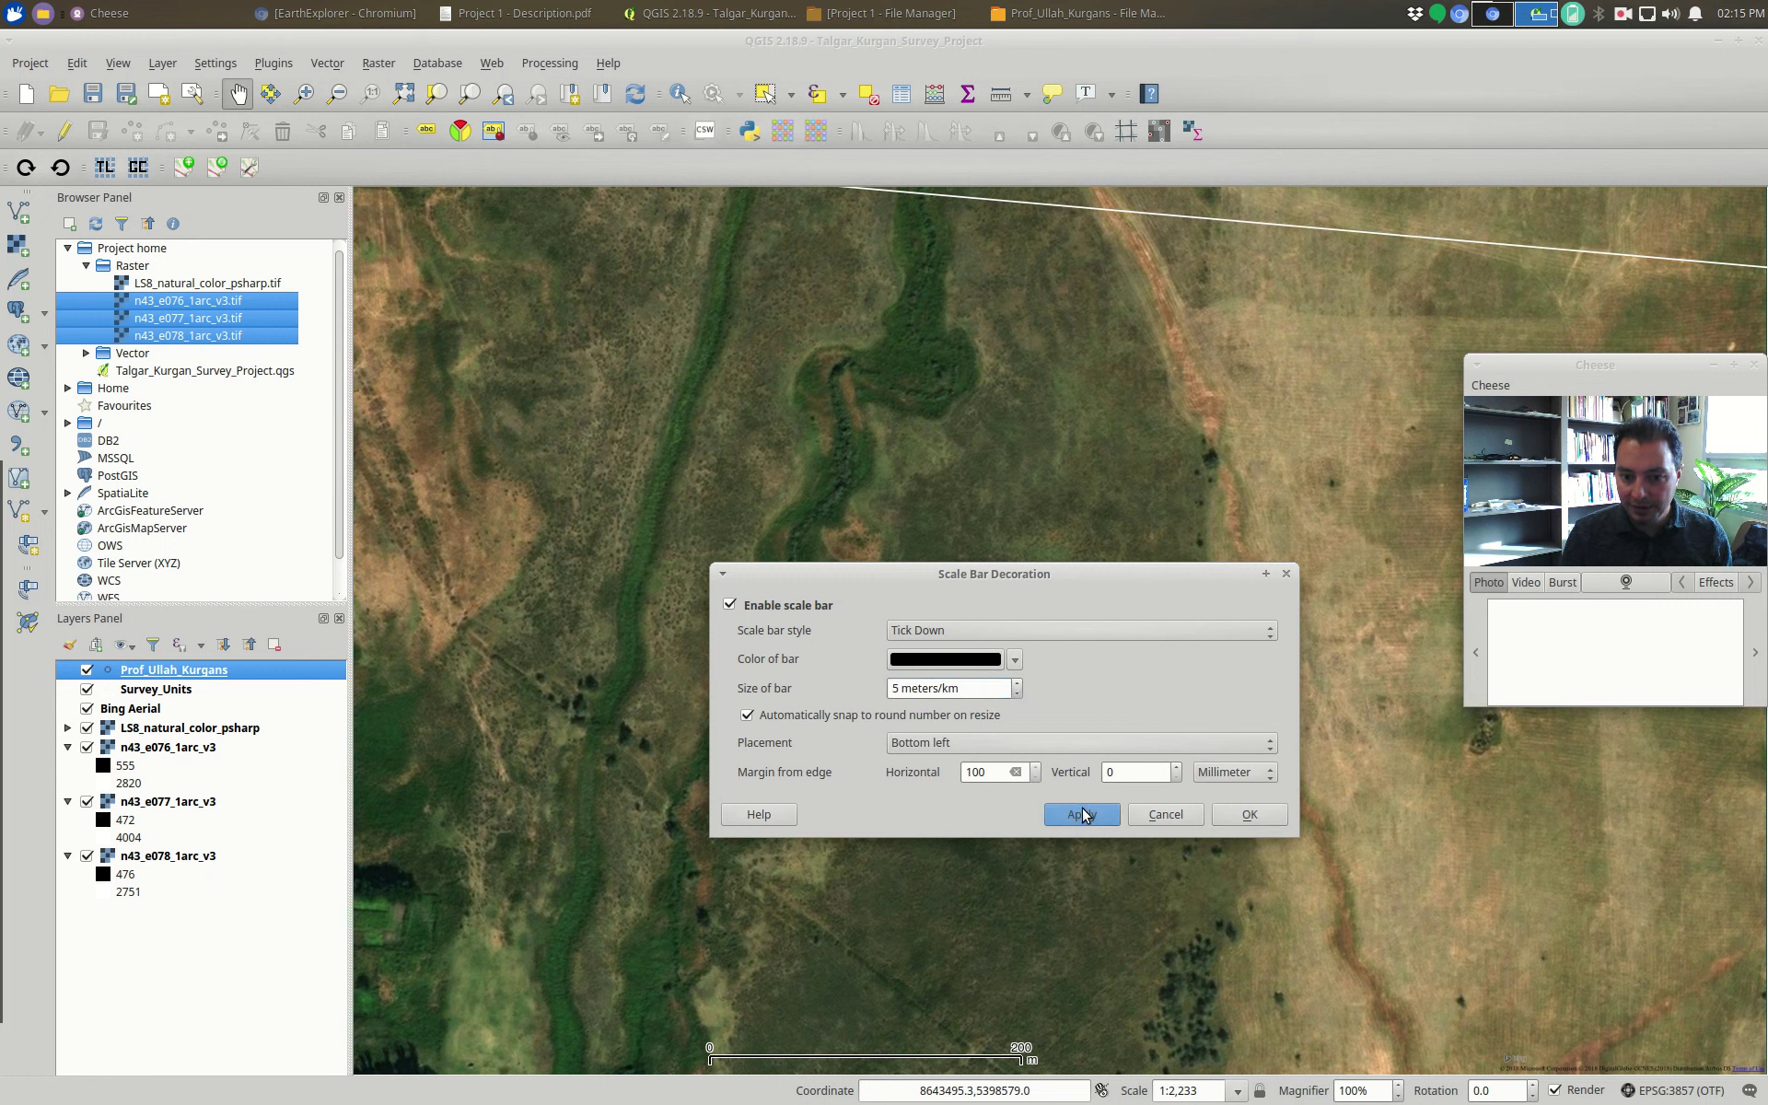
{"action": "left_click", "coordinate": [1018, 684]}
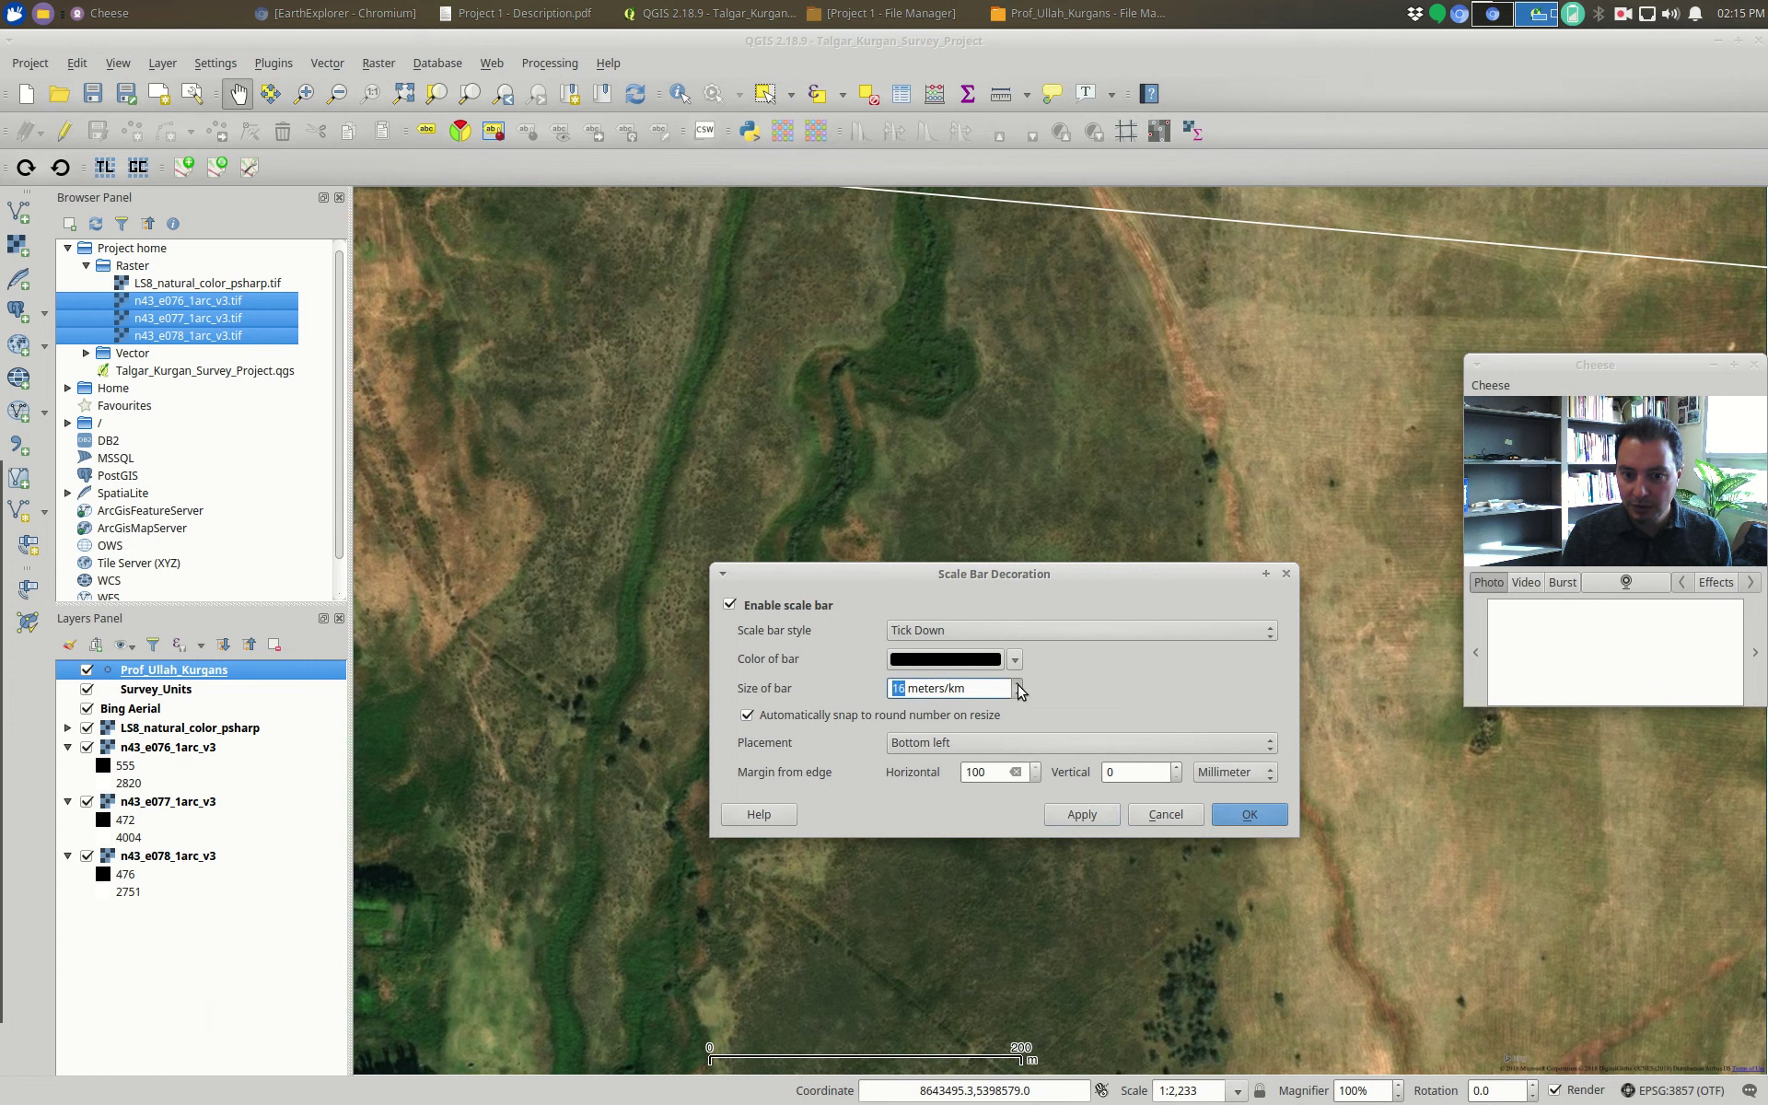
{"action": "left_click", "coordinate": [1110, 816]}
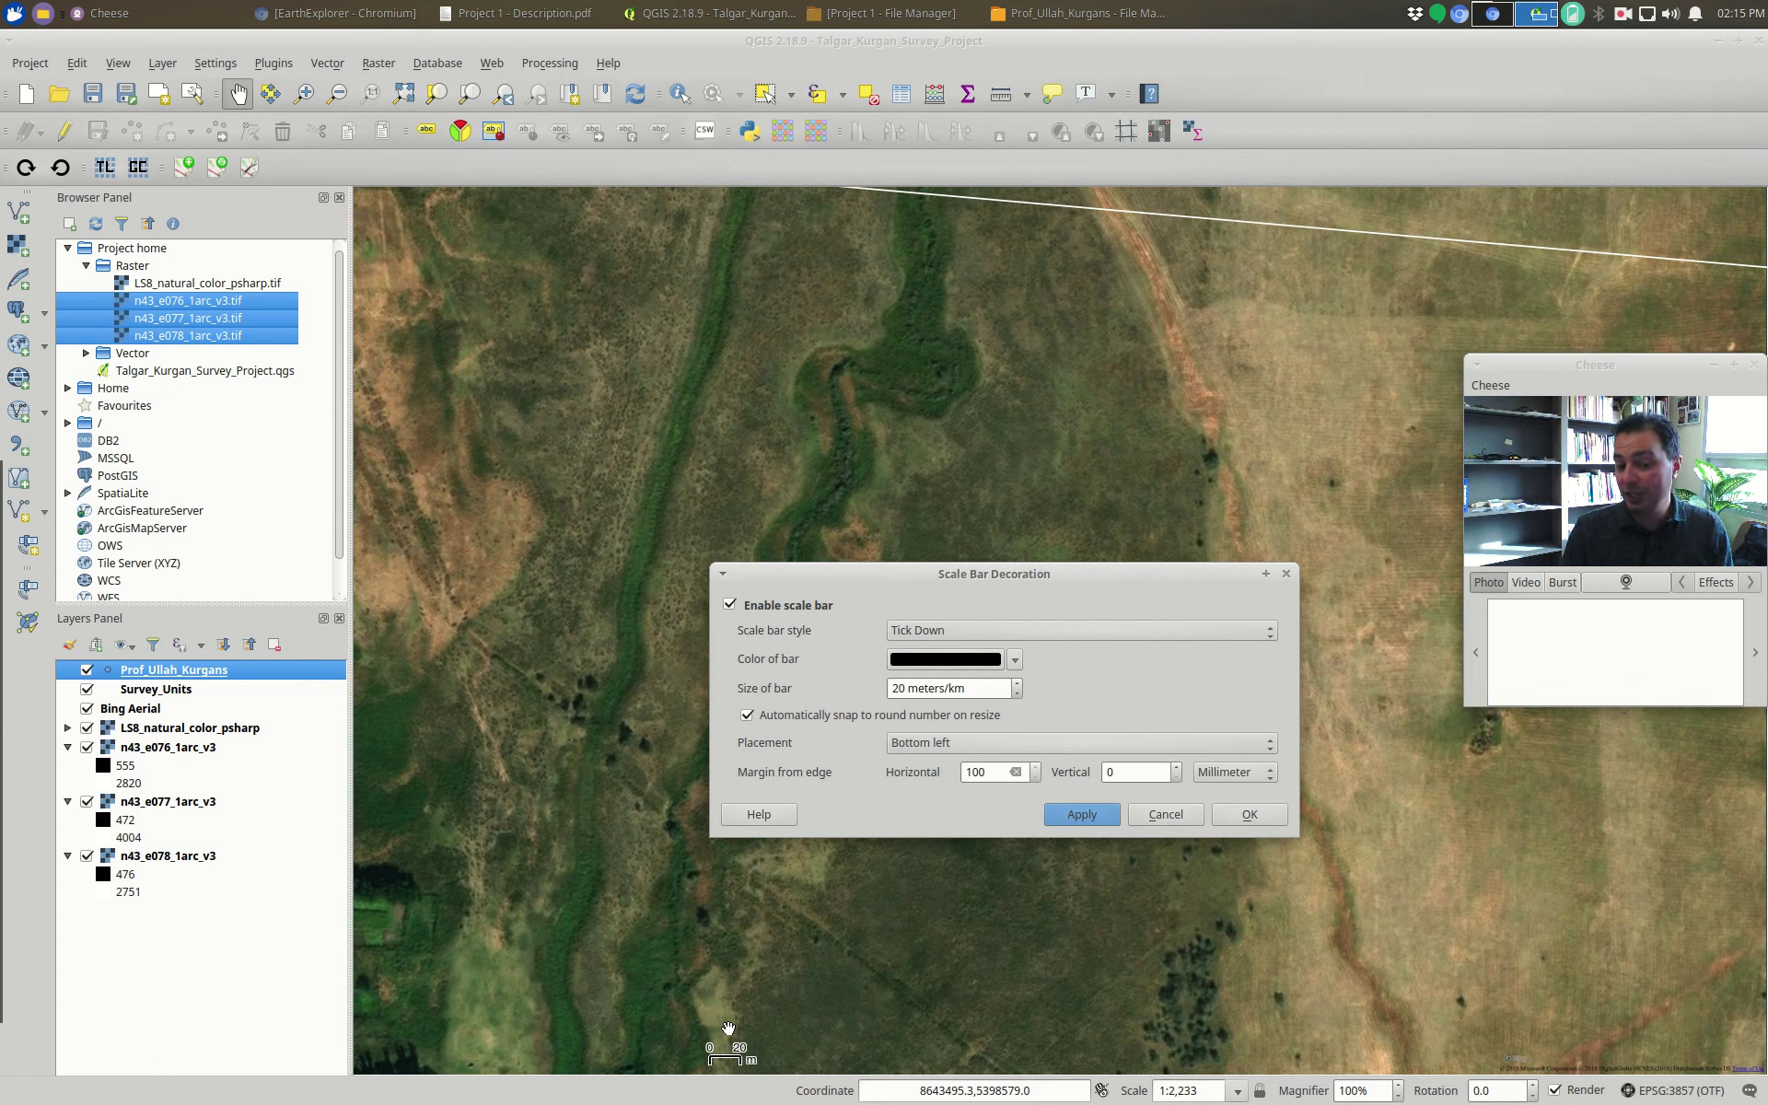
- Set the scale bar size to 99 meters/km and accept the scale bar decoration settings
{"action": "left_click_drag", "start_coordinate": [897, 691], "coordinate": [884, 695]}
{"action": "type", "text": "10"}
{"action": "left_click", "coordinate": [1082, 815]}
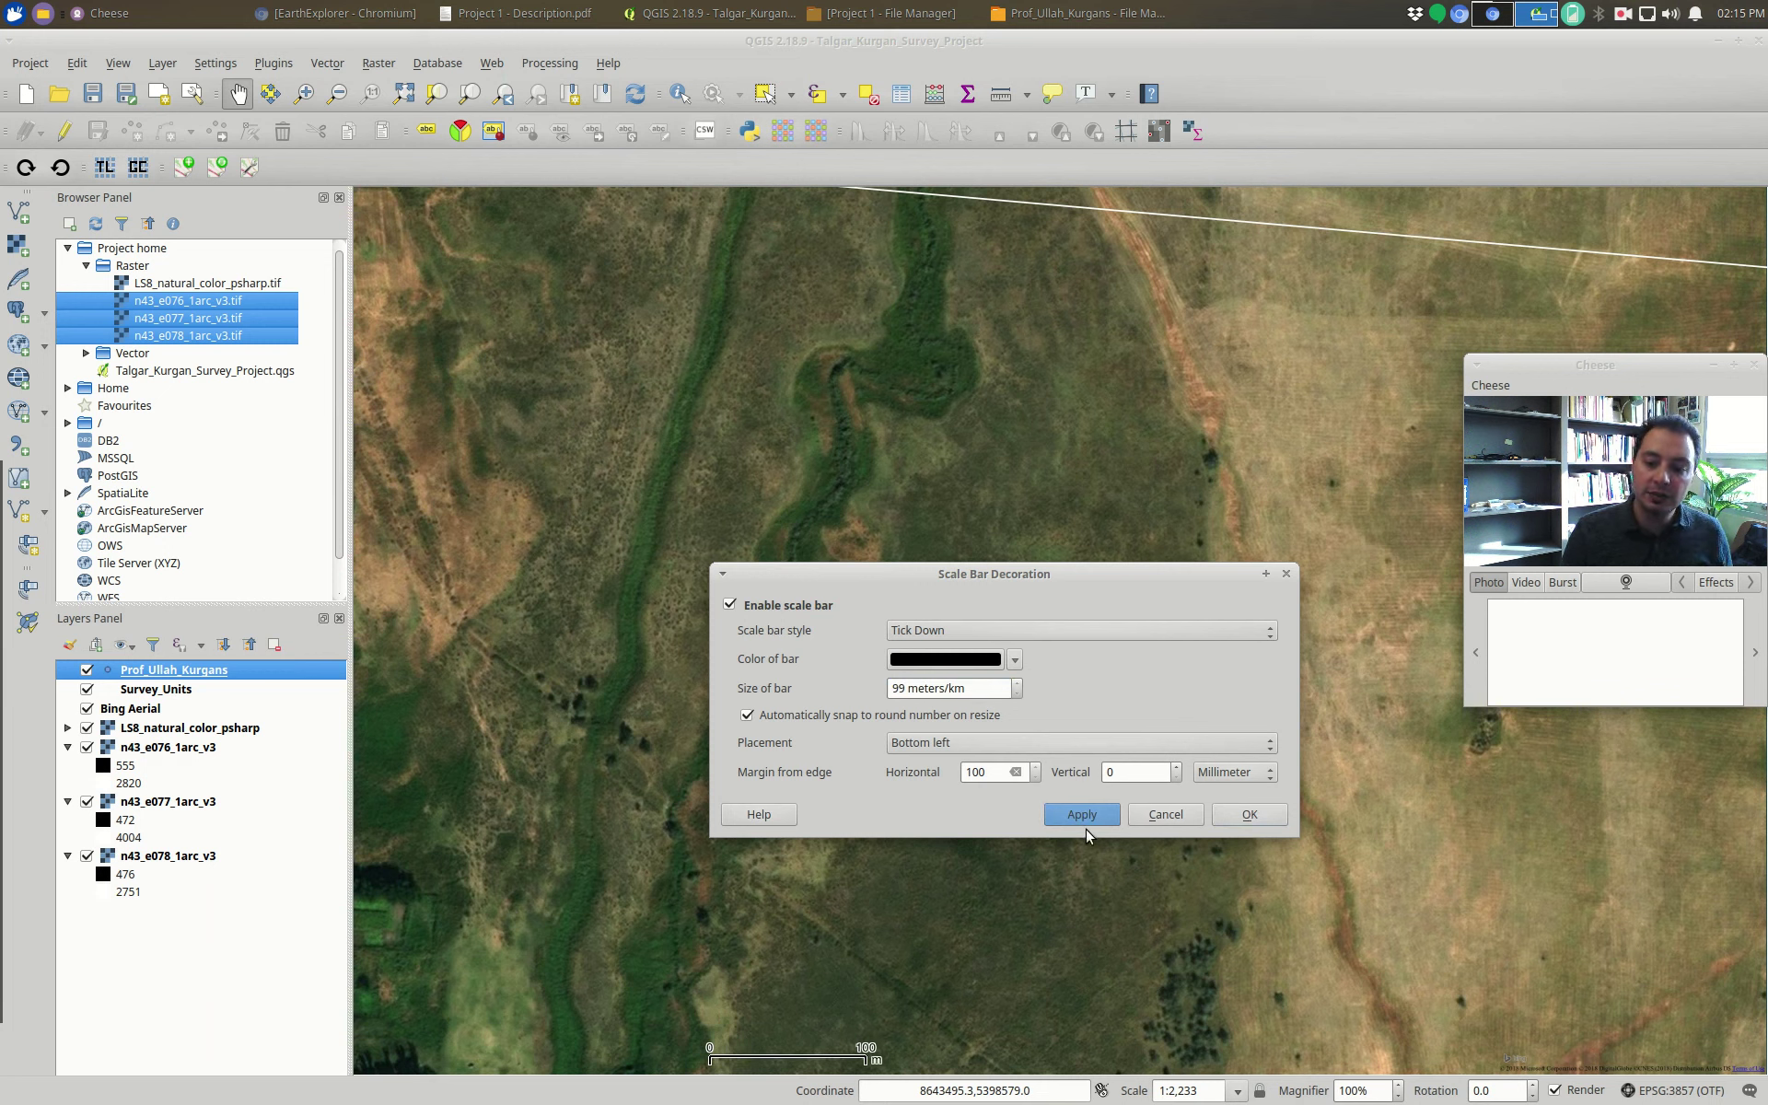
{"action": "left_click", "coordinate": [1243, 816]}
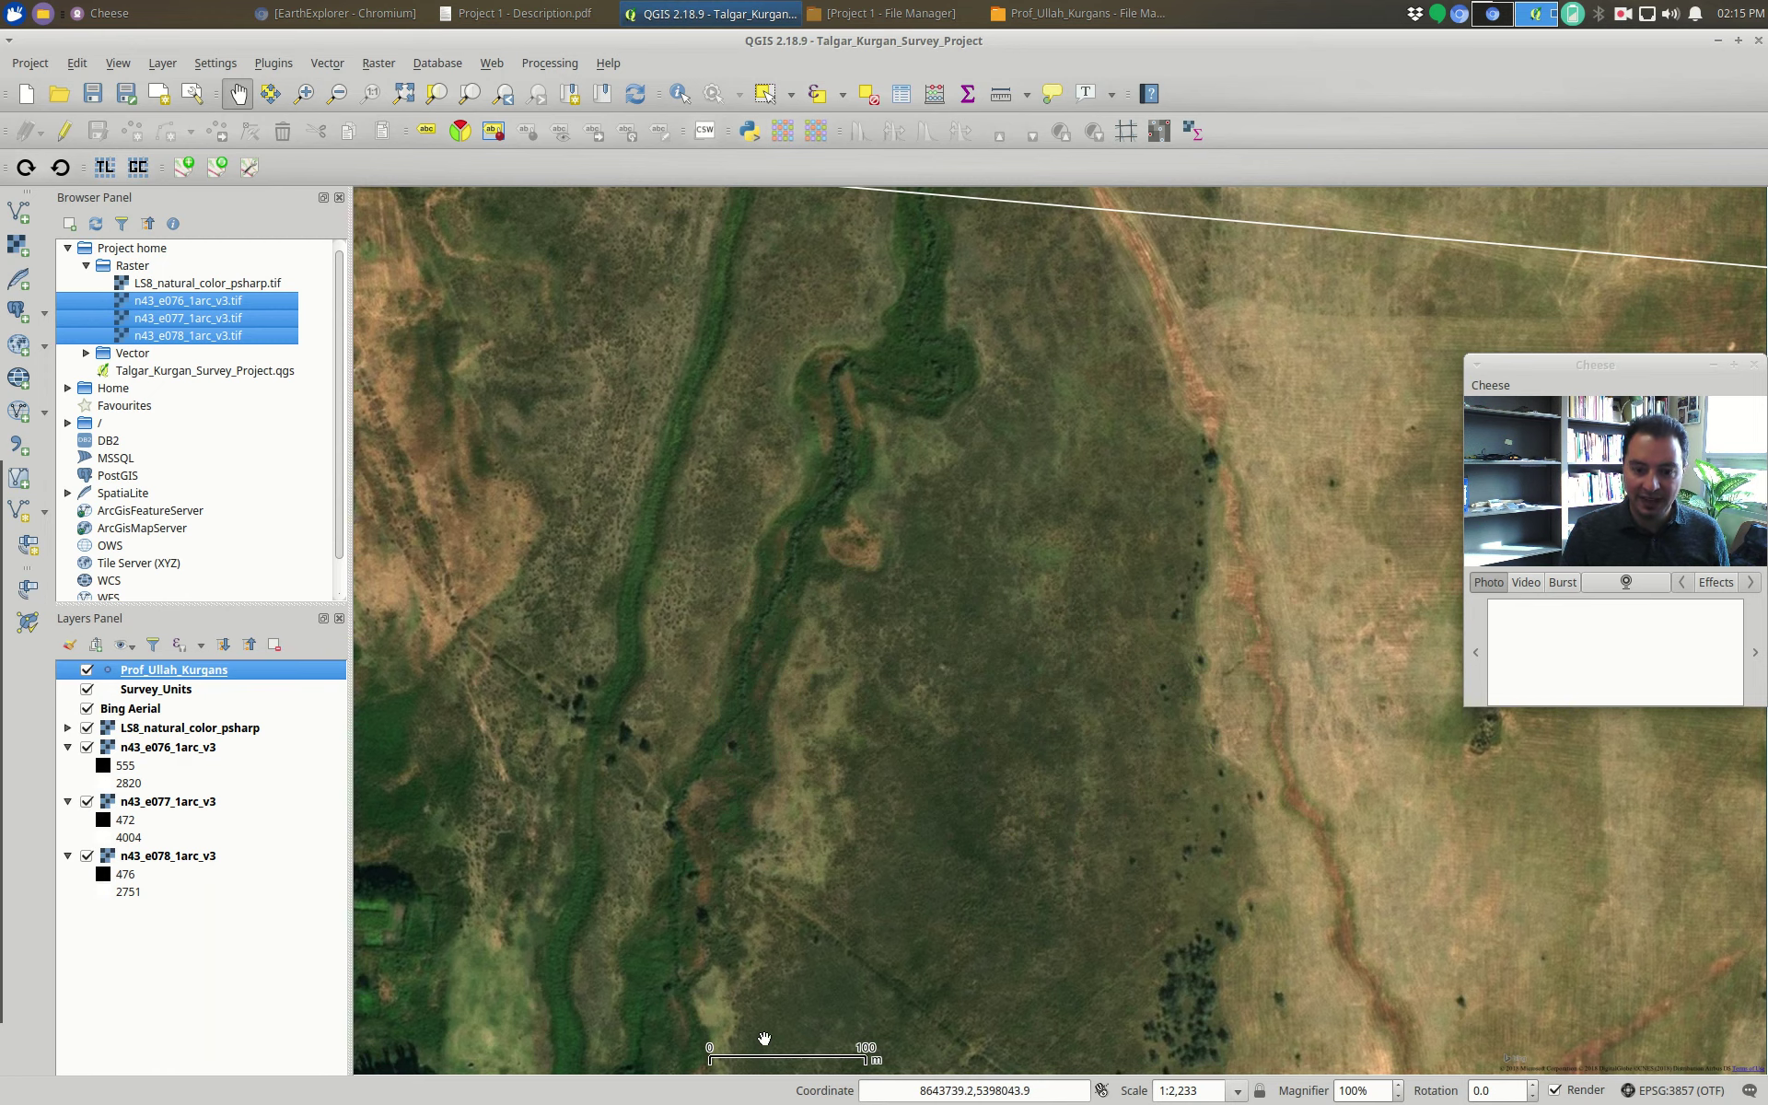
{"action": "left_click_drag", "start_coordinate": [849, 533], "coordinate": [772, 997]}
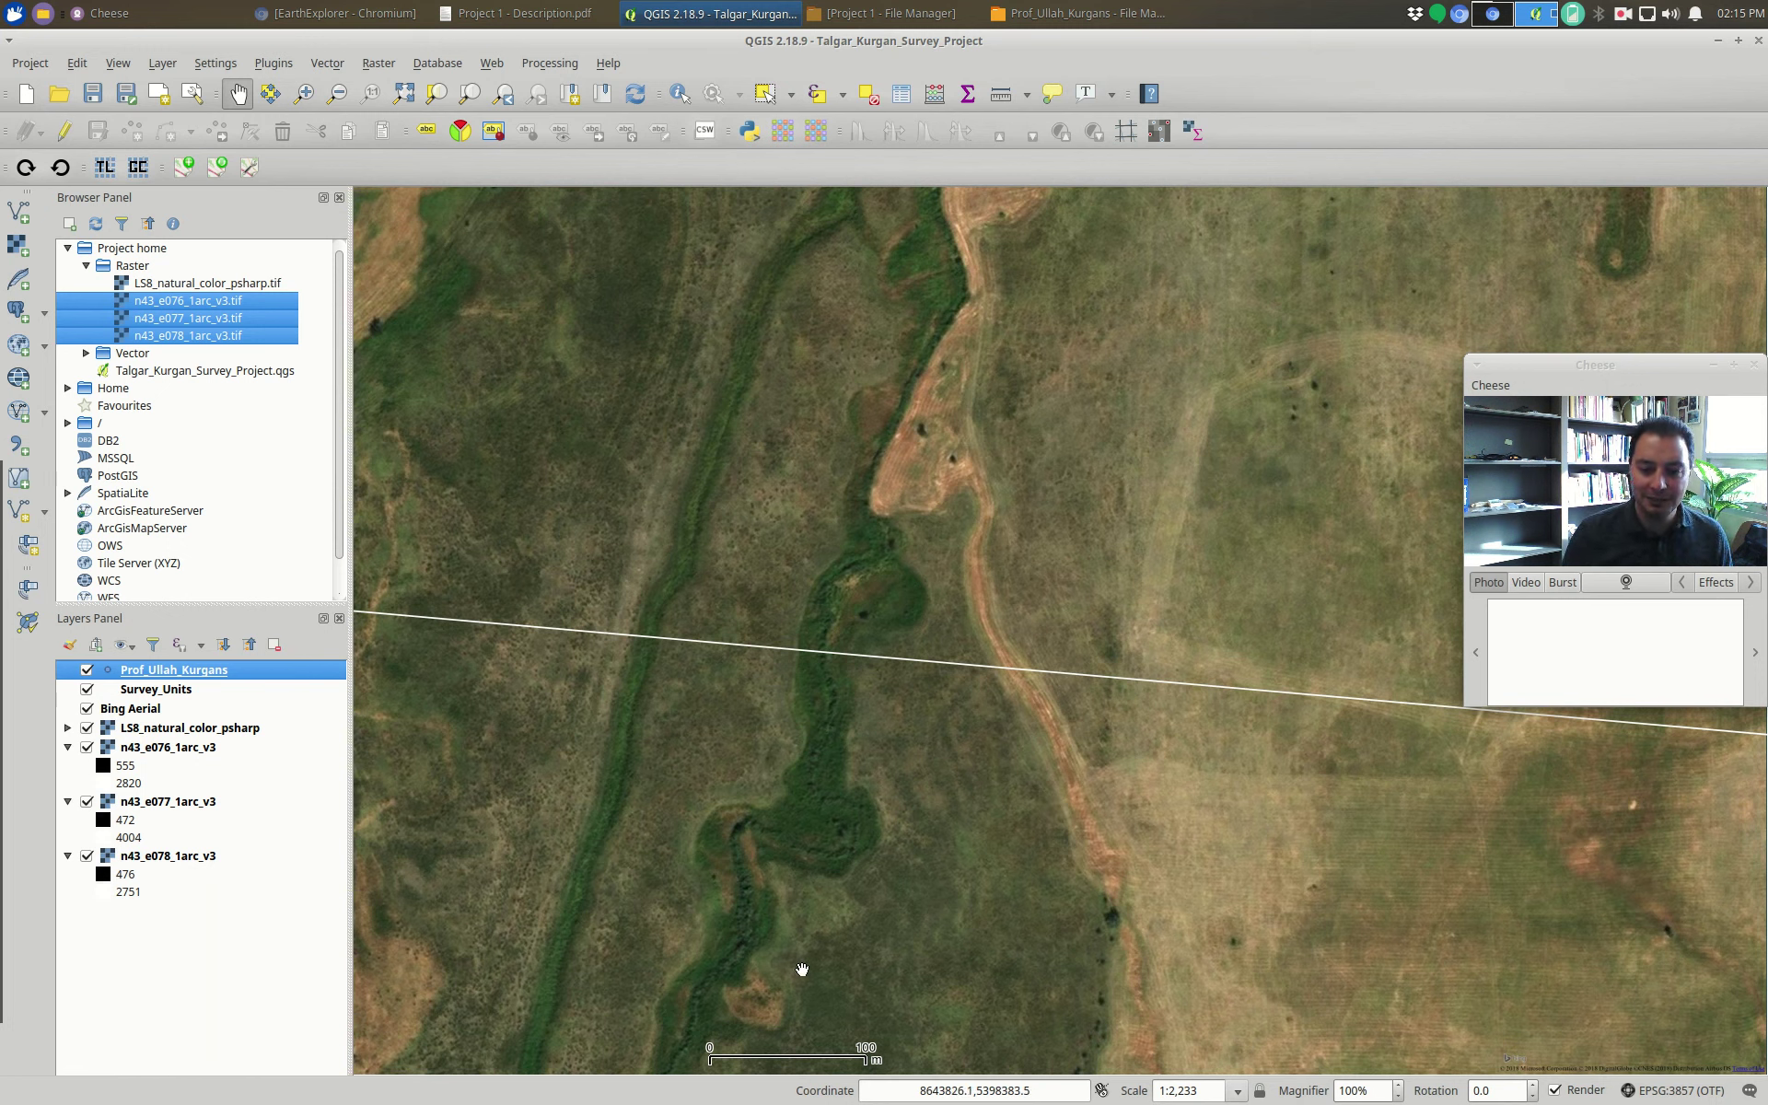
- Set the scale bar decoration's size to 20 meters/km and accept it
{"action": "left_click", "coordinate": [118, 63]}
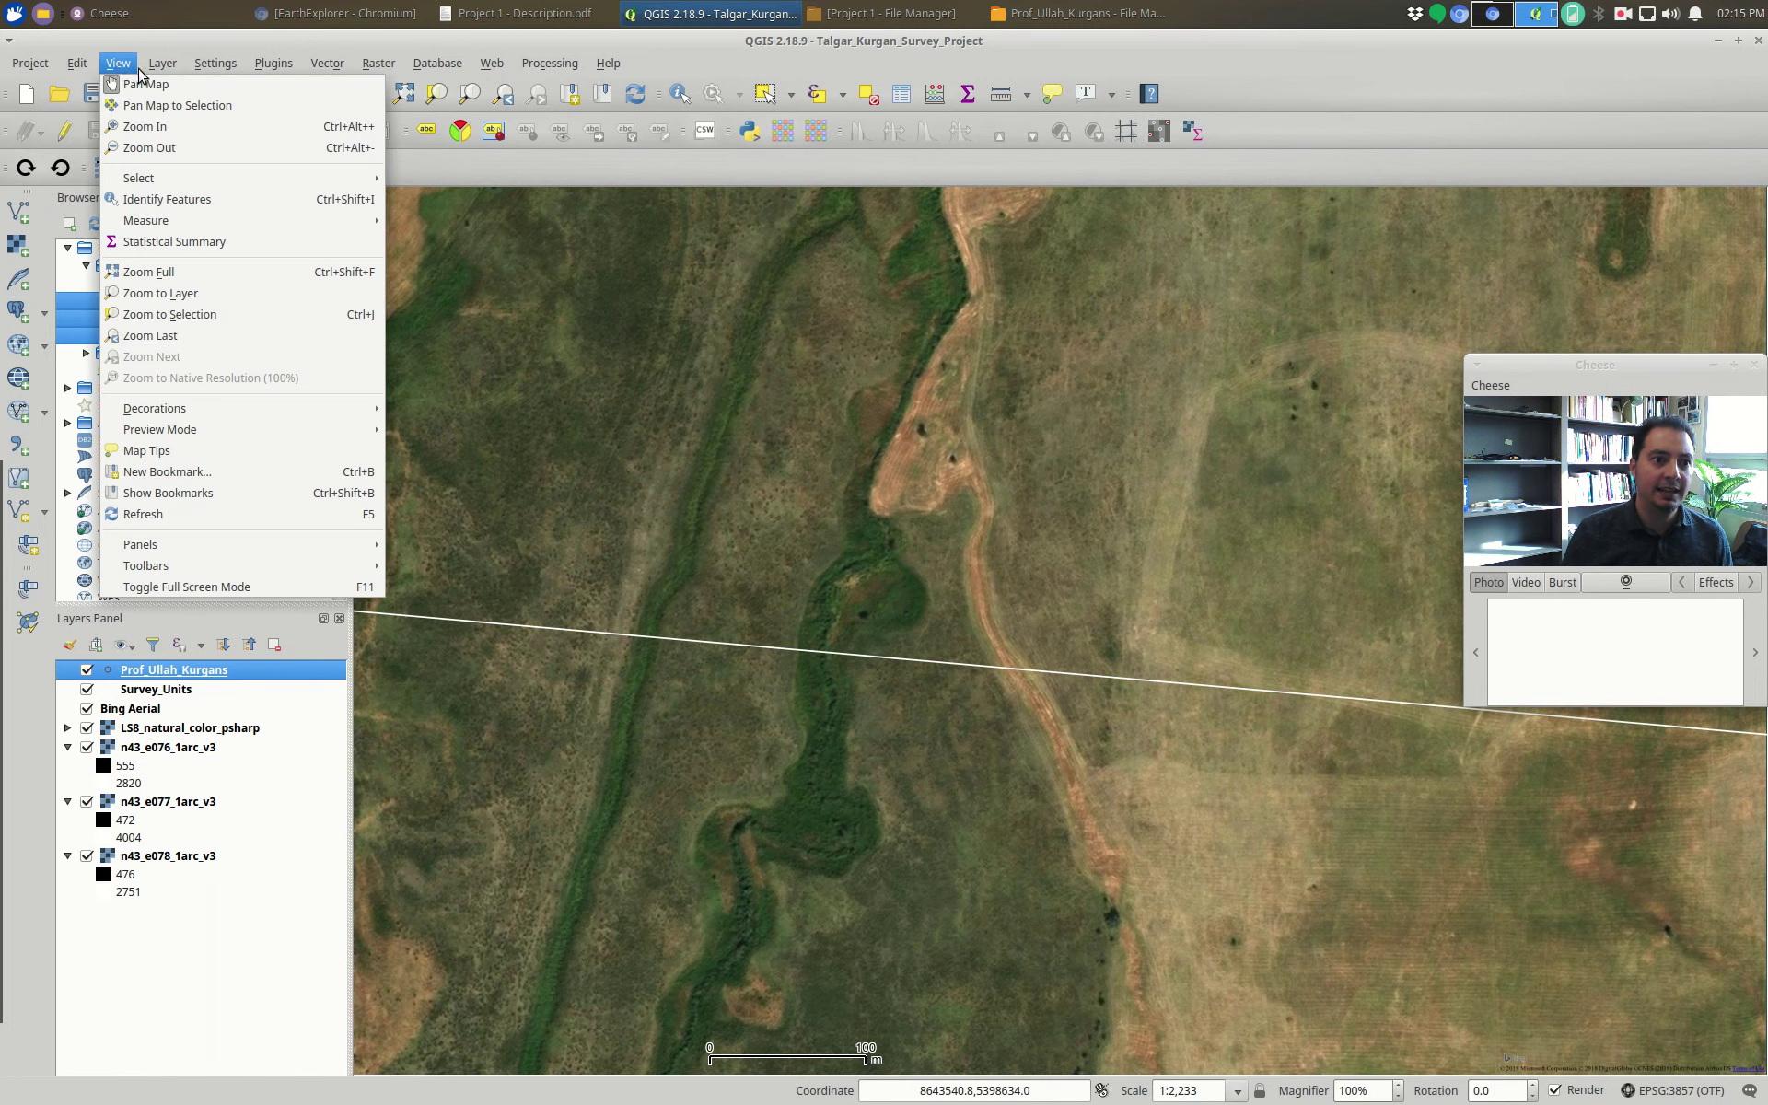
{"action": "mouse_move", "coordinate": [163, 66]}
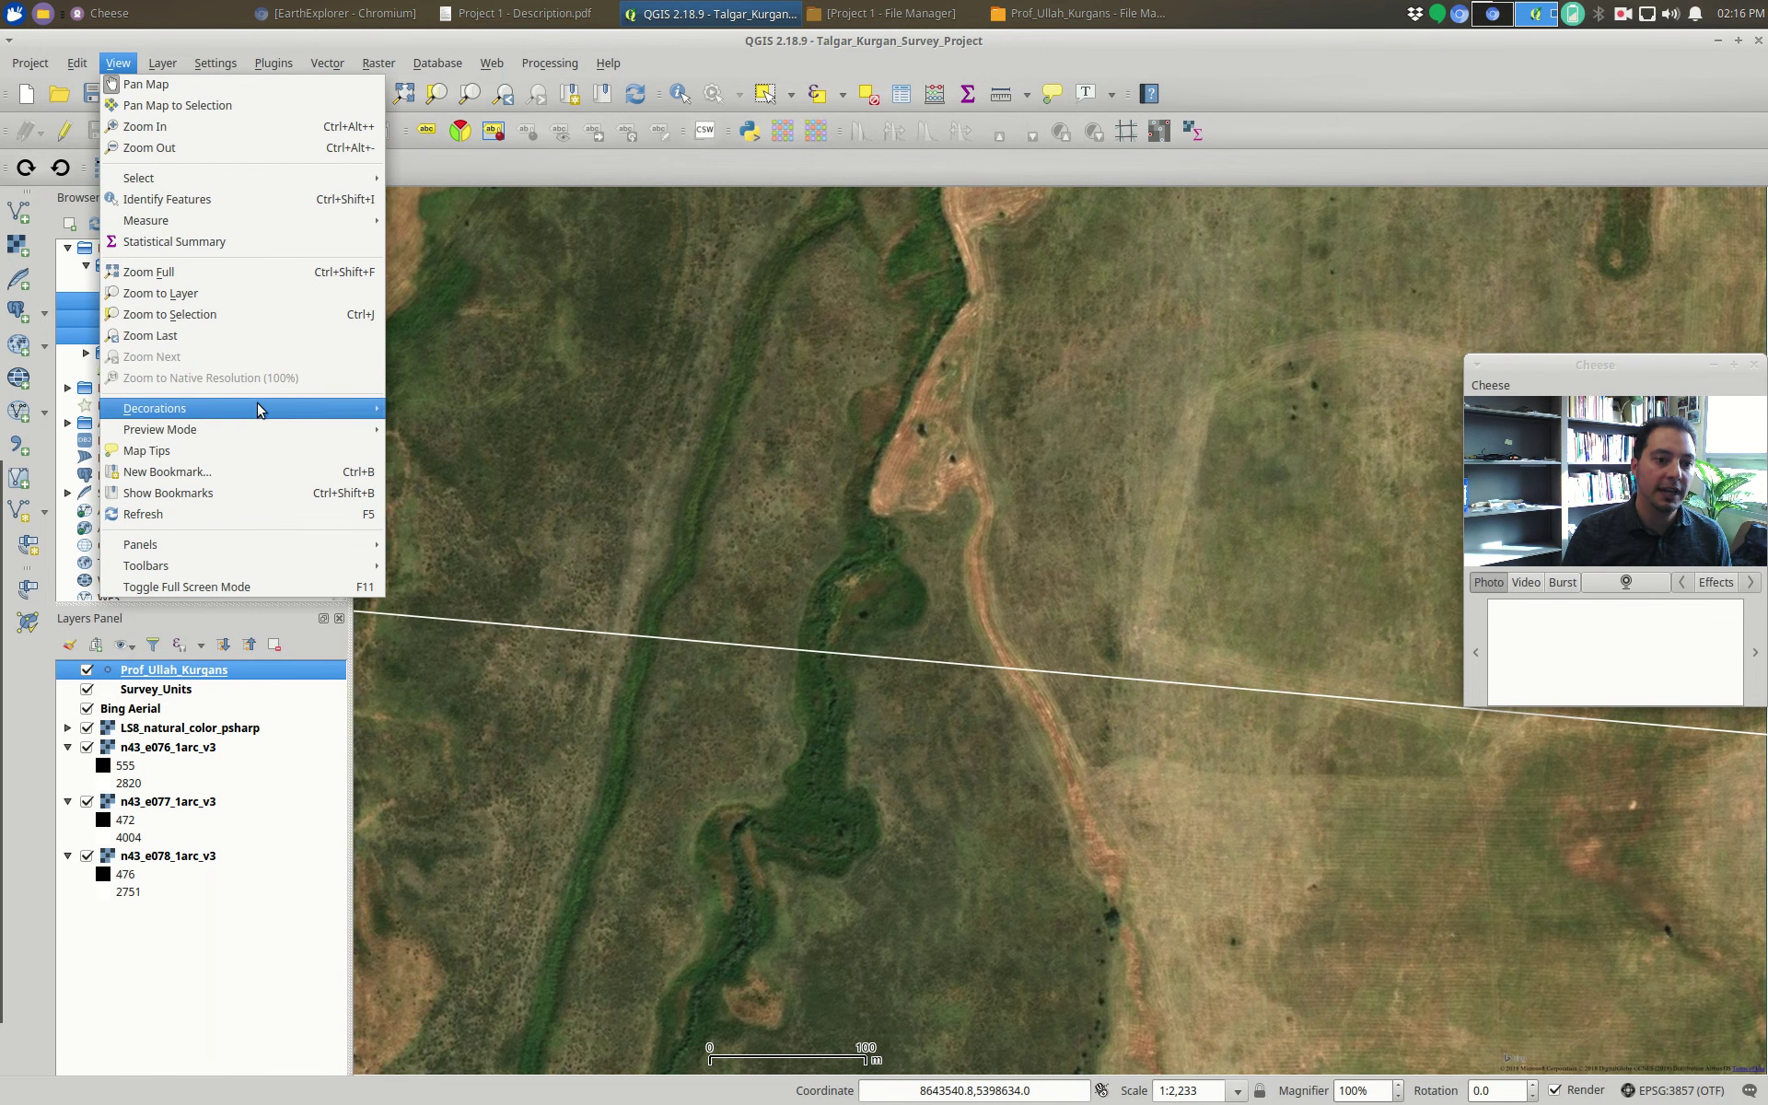
{"action": "mouse_move", "coordinate": [267, 408]}
{"action": "left_click", "coordinate": [438, 429]}
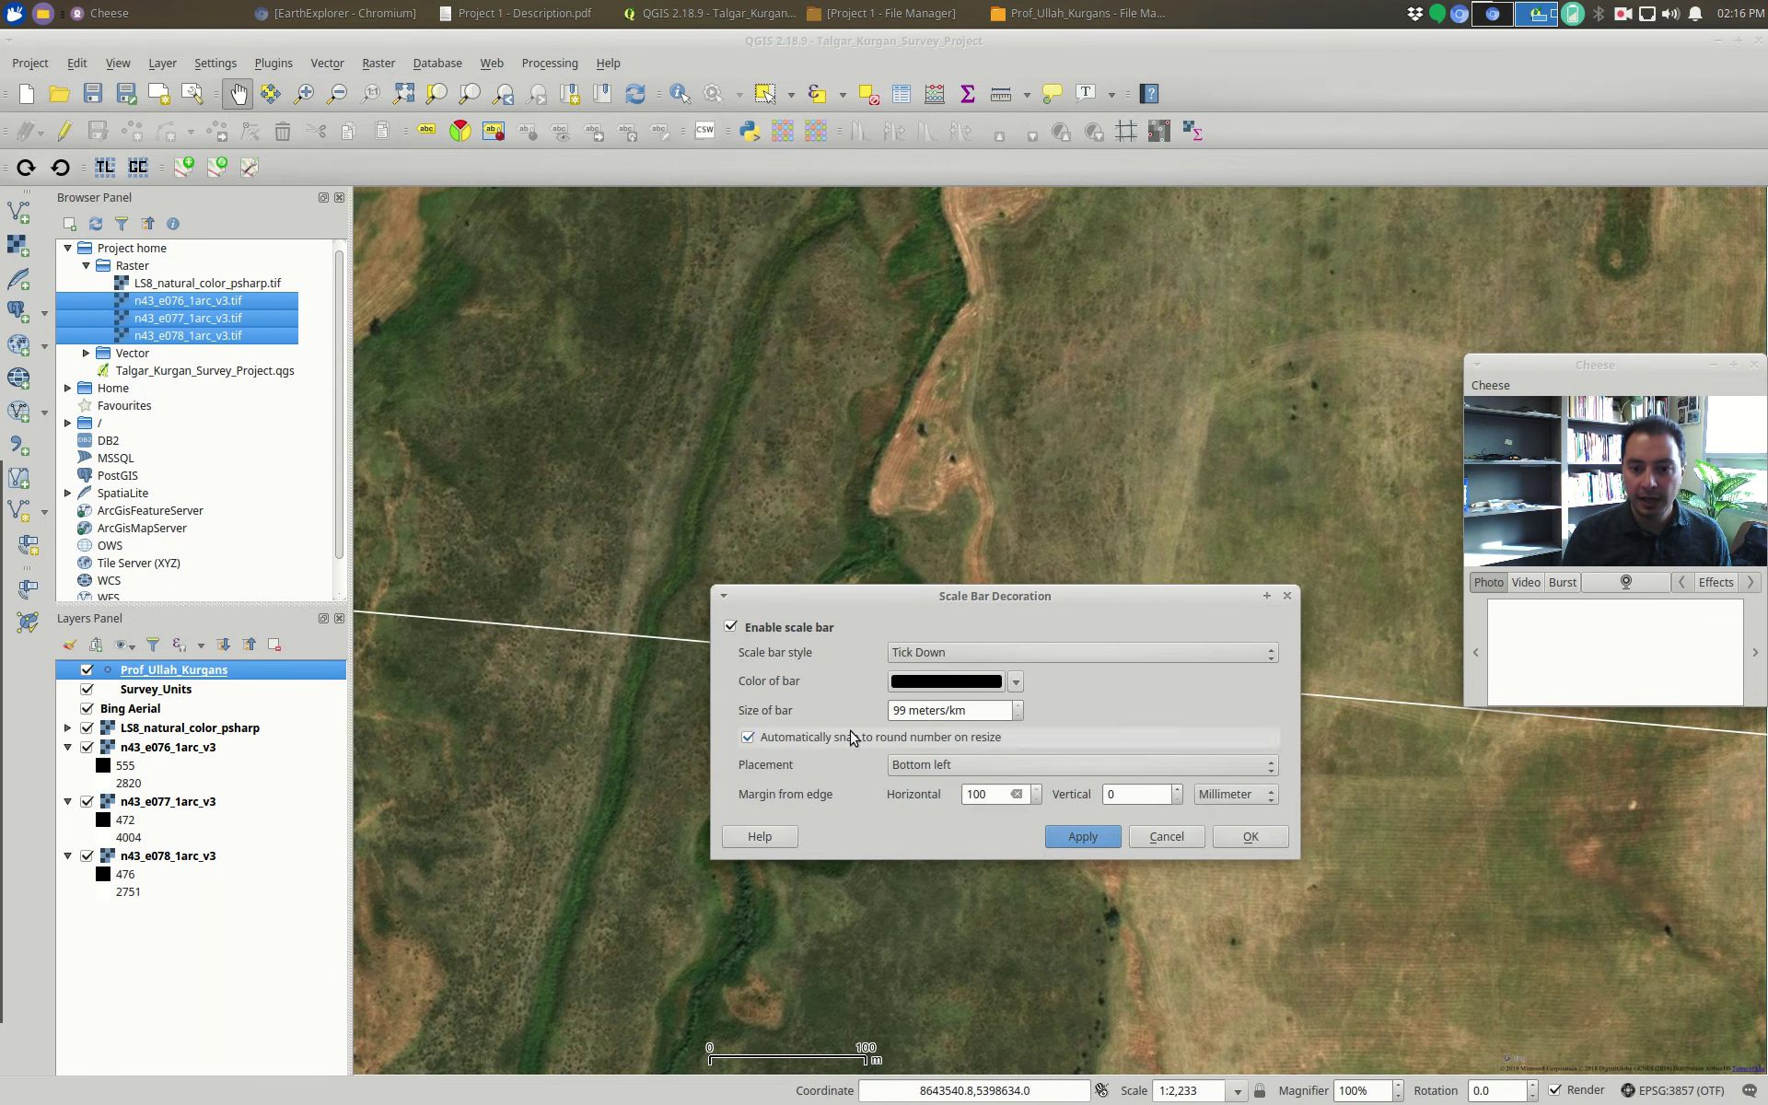
{"action": "double_click", "coordinate": [901, 709]}
{"action": "type", "text": "20"}
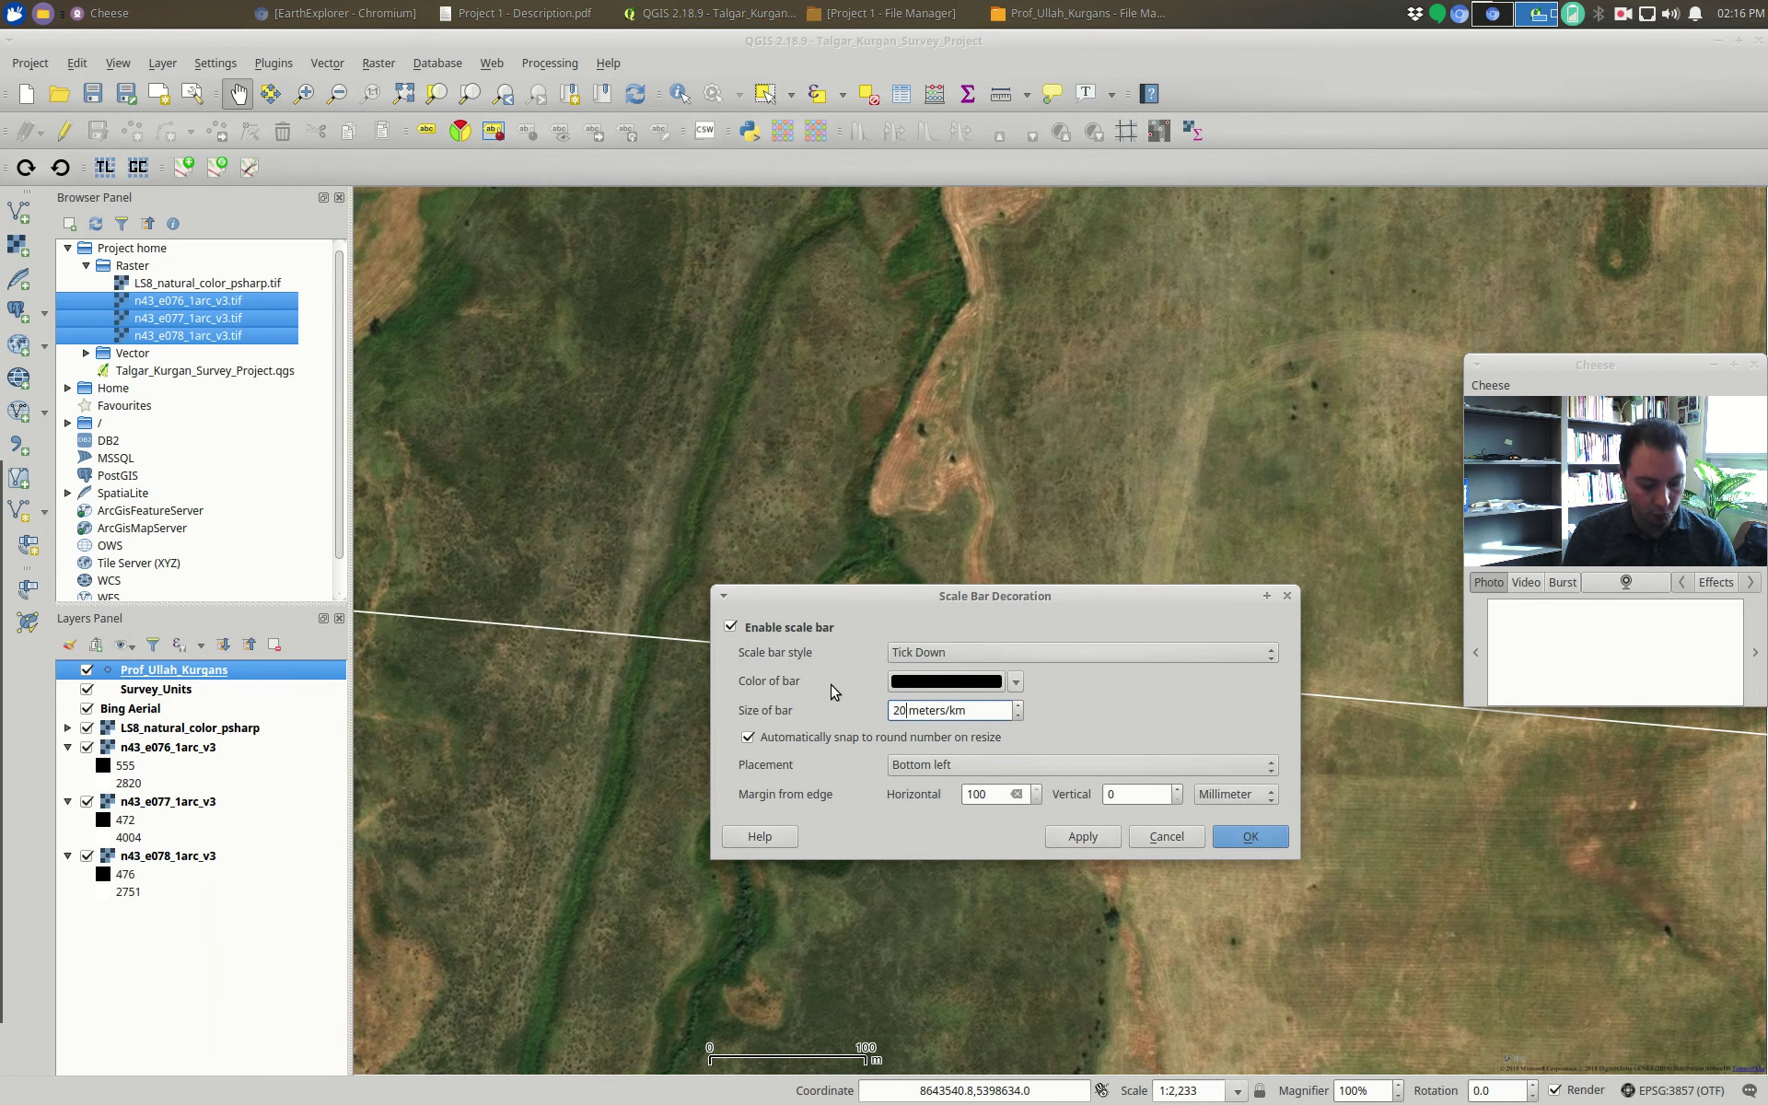
{"action": "key", "text": "Return"}
{"action": "left_click_drag", "start_coordinate": [737, 996], "coordinate": [730, 1018]}
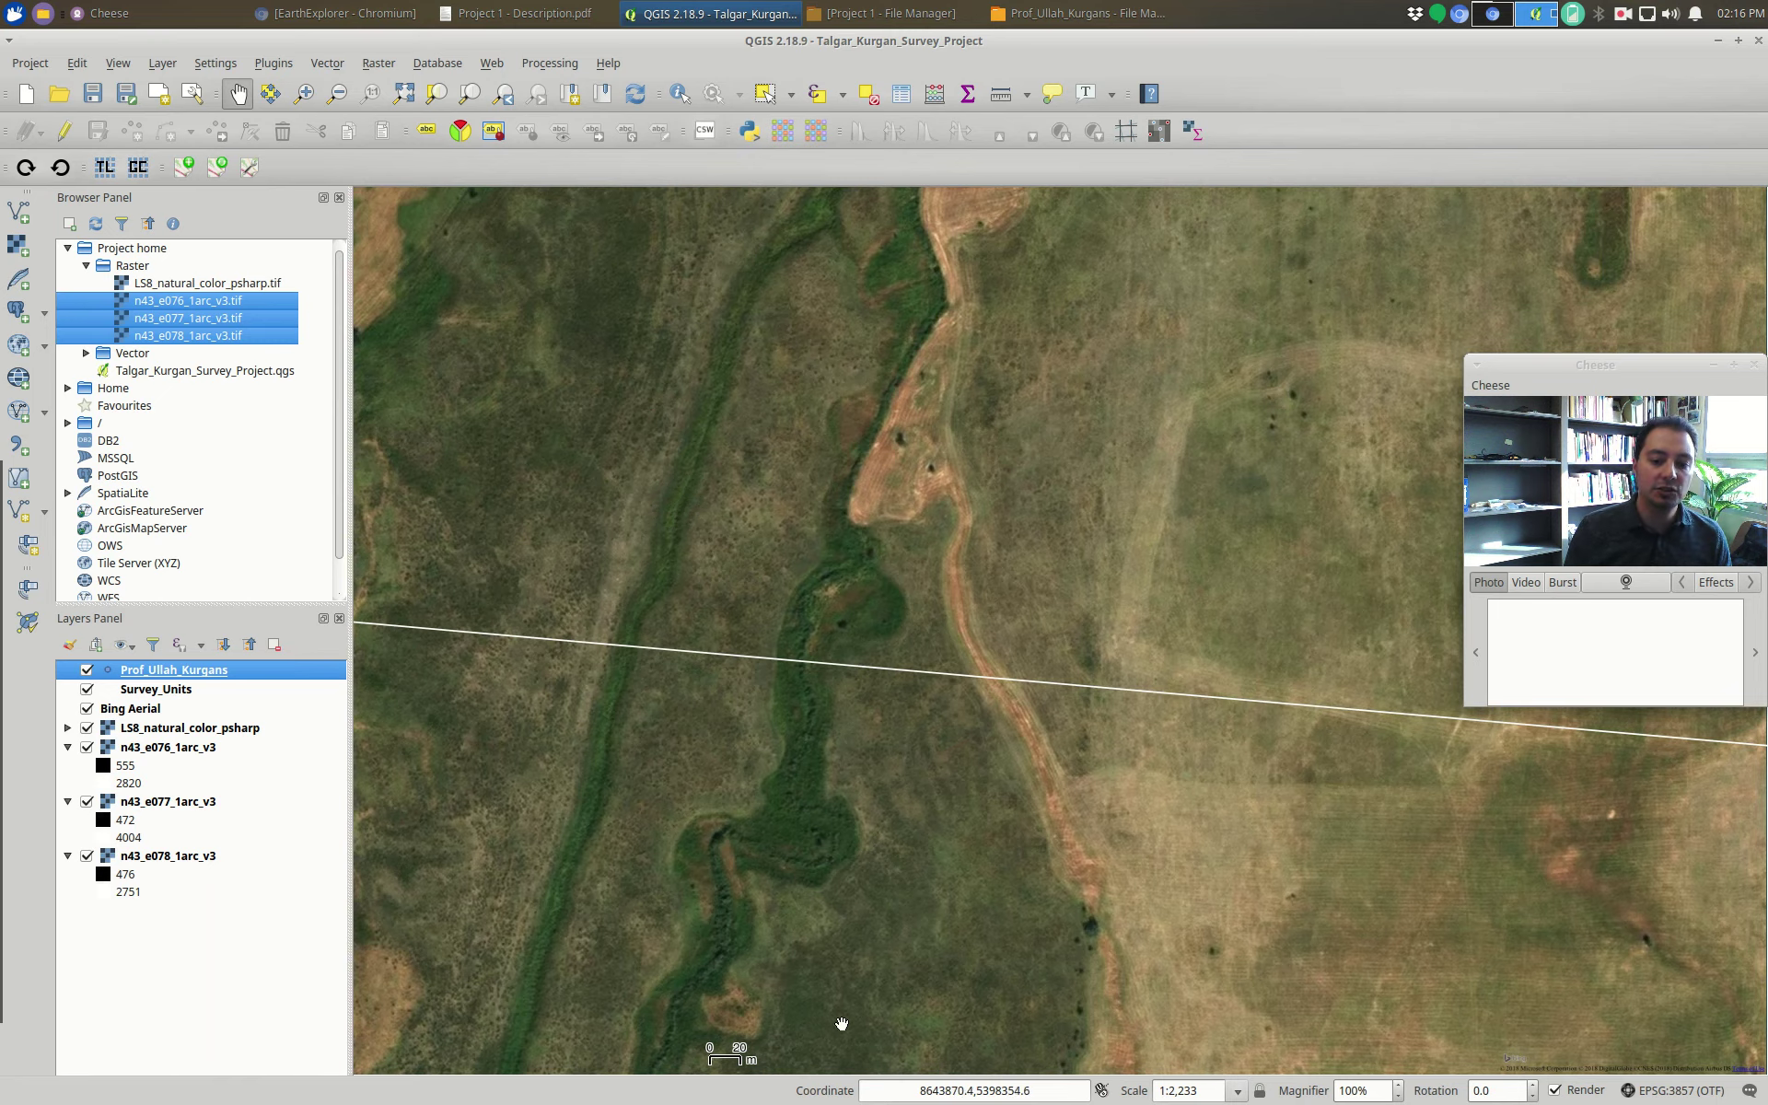
{"action": "left_click_drag", "start_coordinate": [763, 1014], "coordinate": [959, 651]}
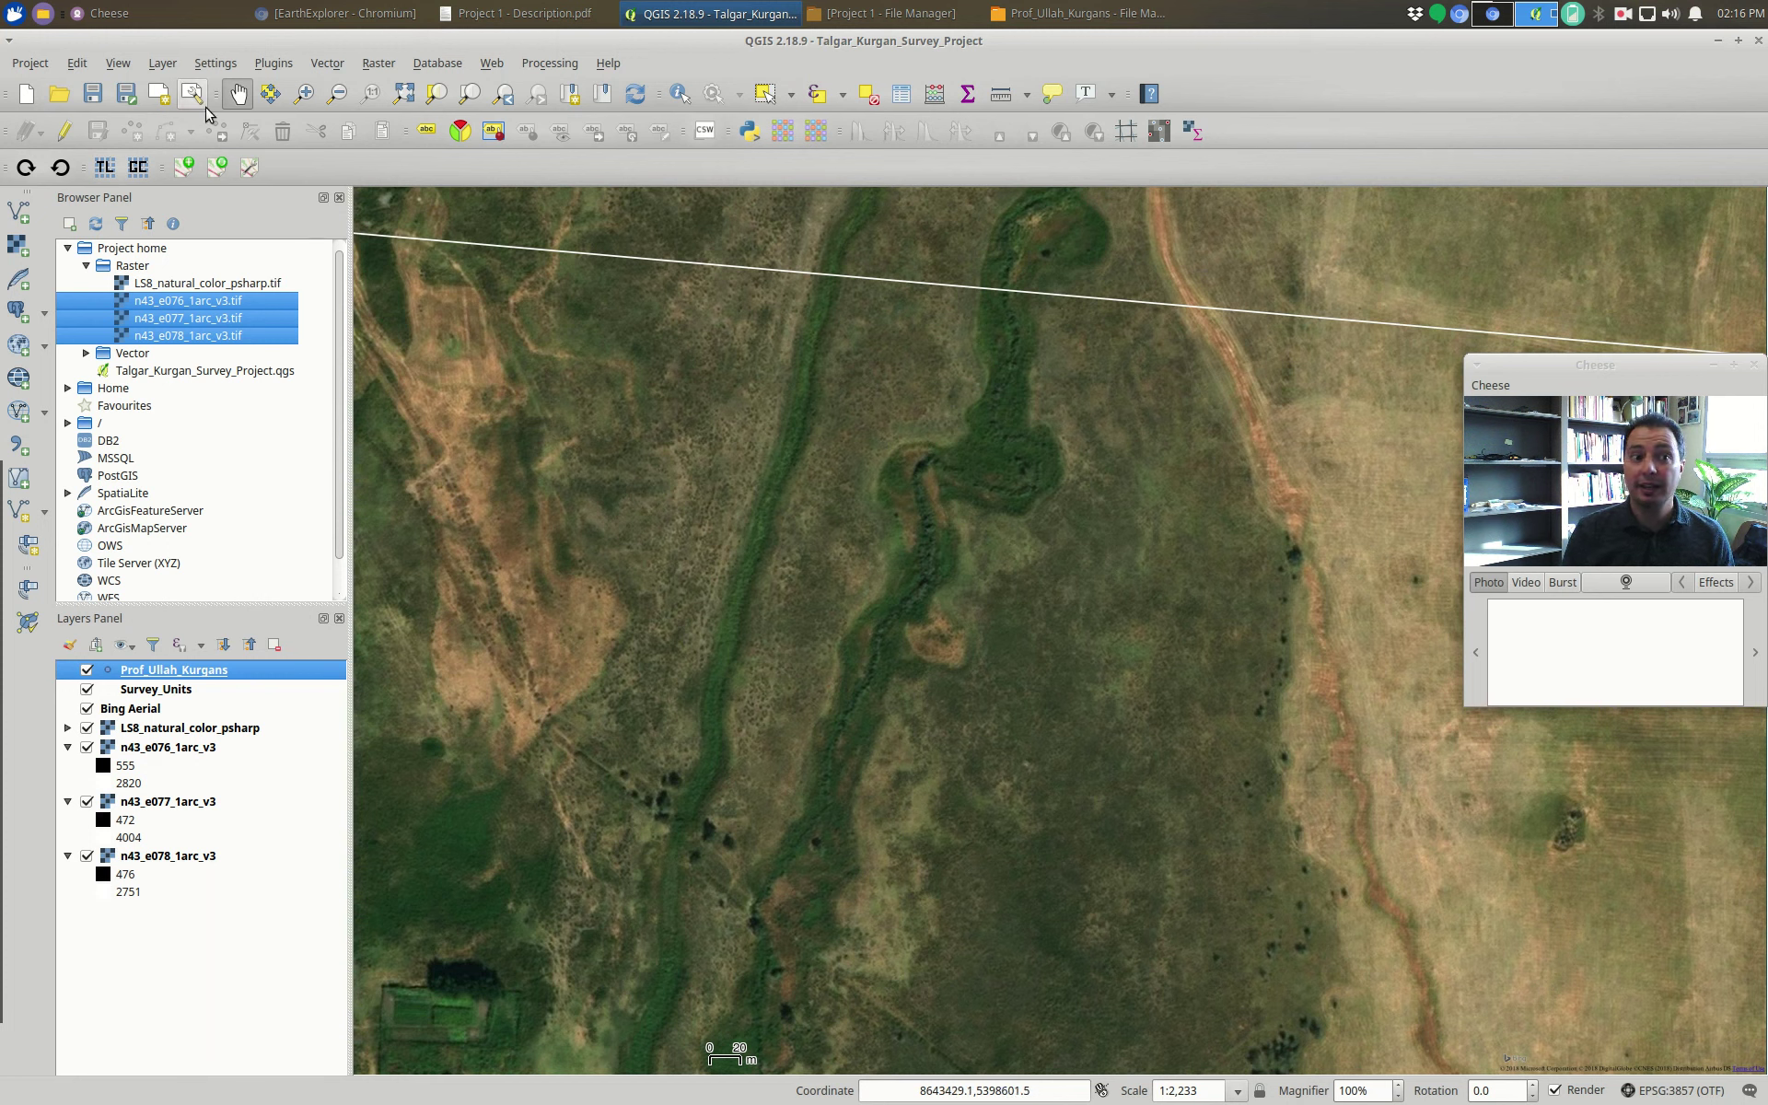
- Enable the map grid decoration with its default intervals and line type, and apply it to the map
{"action": "left_click", "coordinate": [162, 62]}
{"action": "mouse_move", "coordinate": [118, 63]}
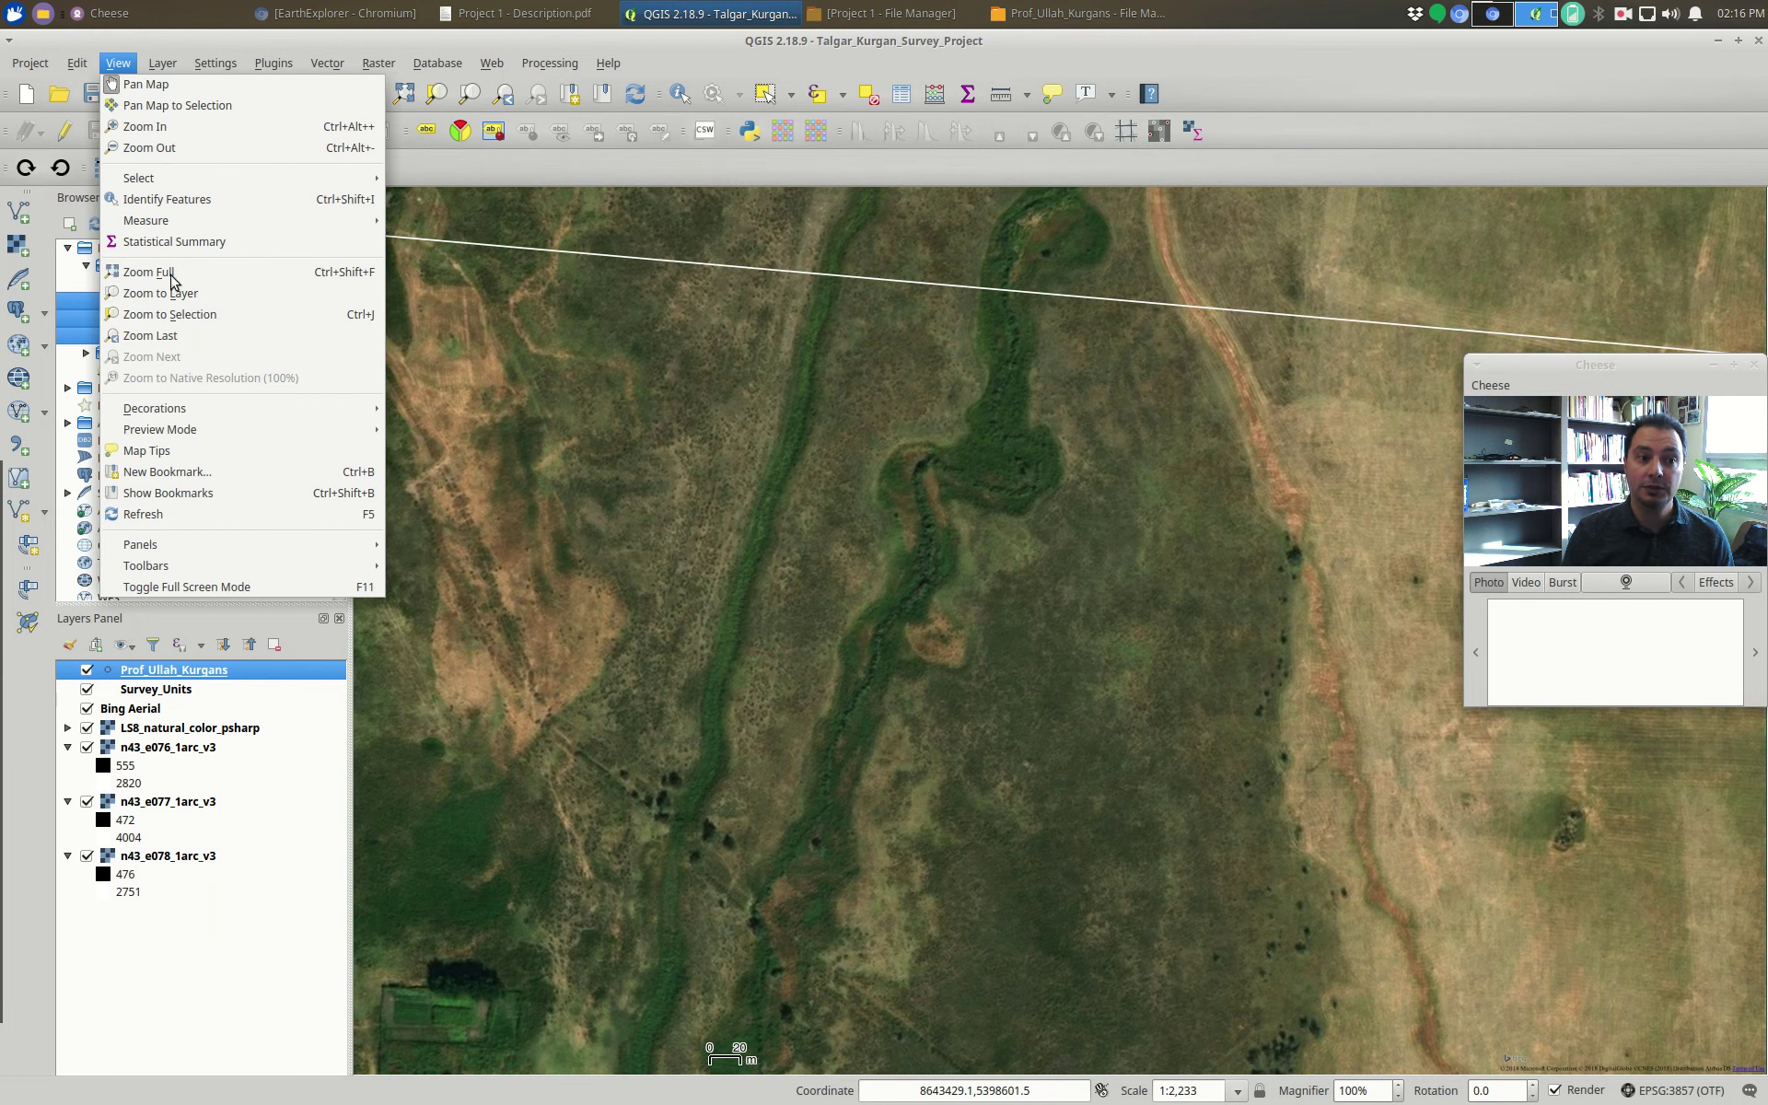
{"action": "mouse_move", "coordinate": [192, 410]}
{"action": "left_click", "coordinate": [466, 409]}
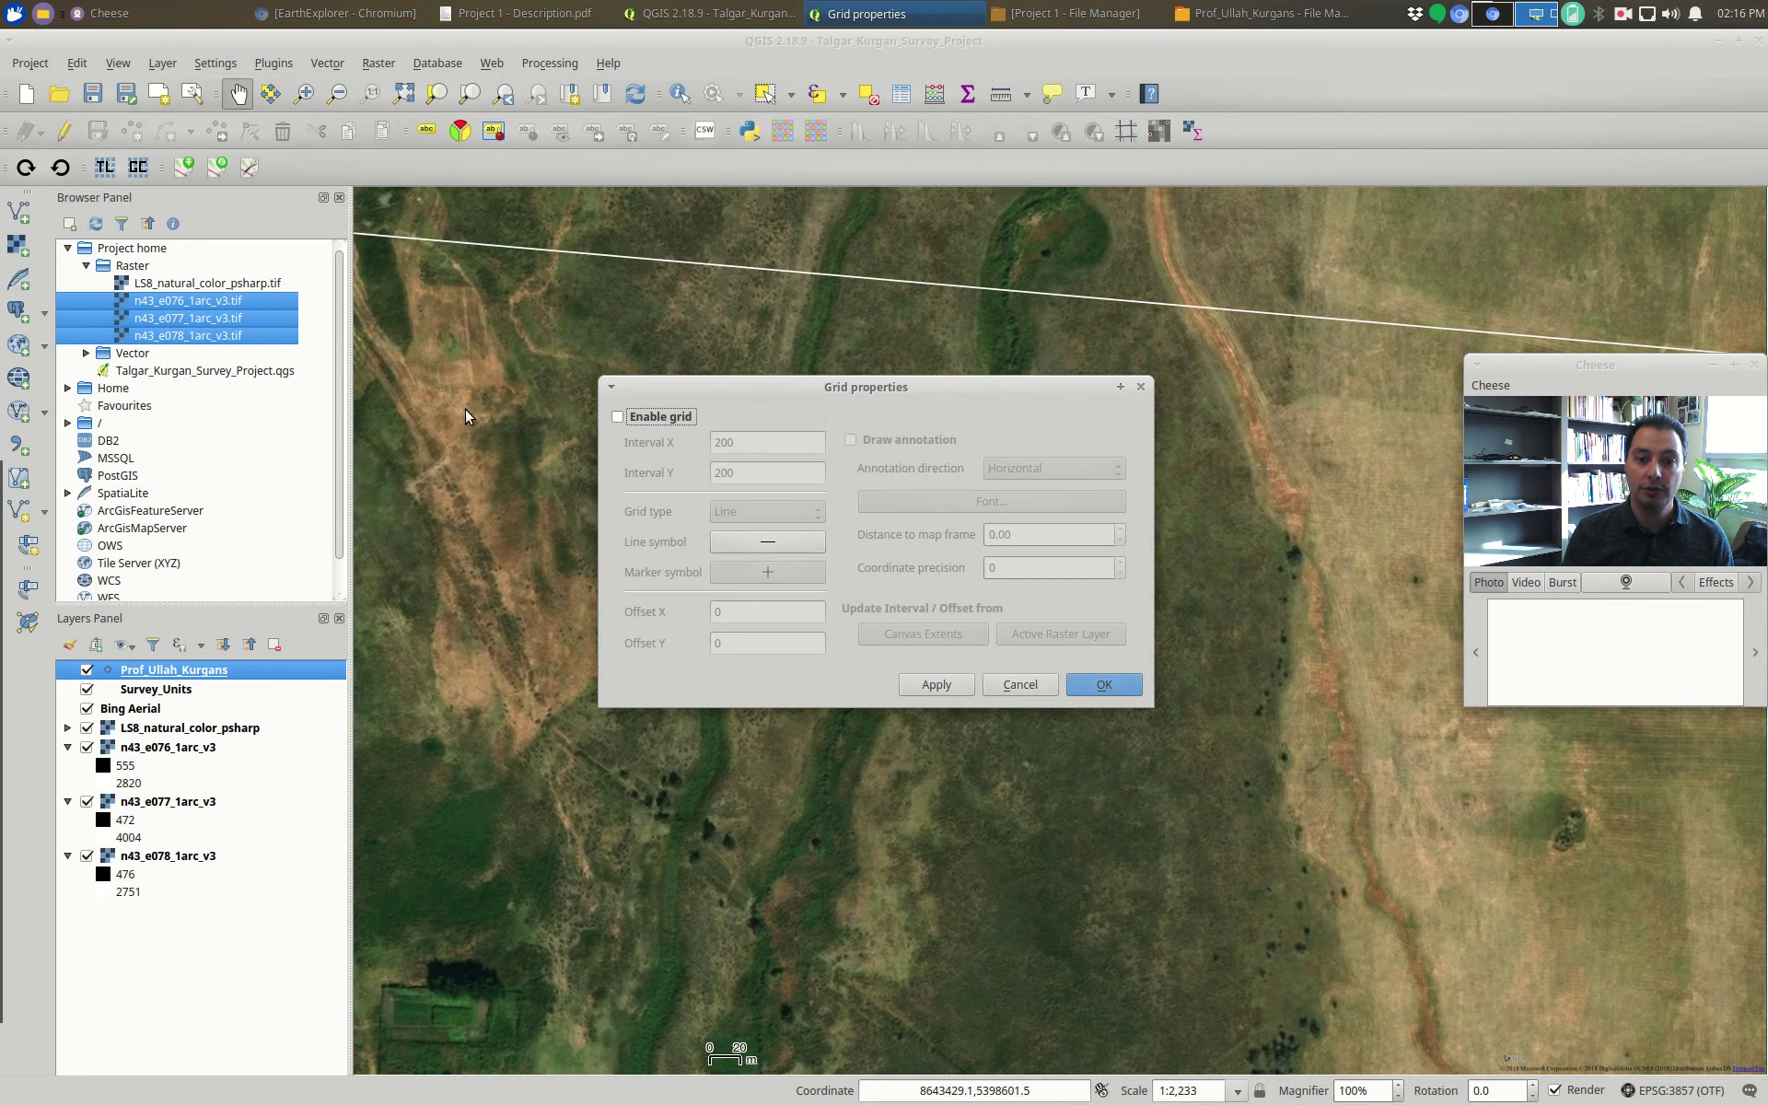
{"action": "left_click", "coordinate": [618, 416]}
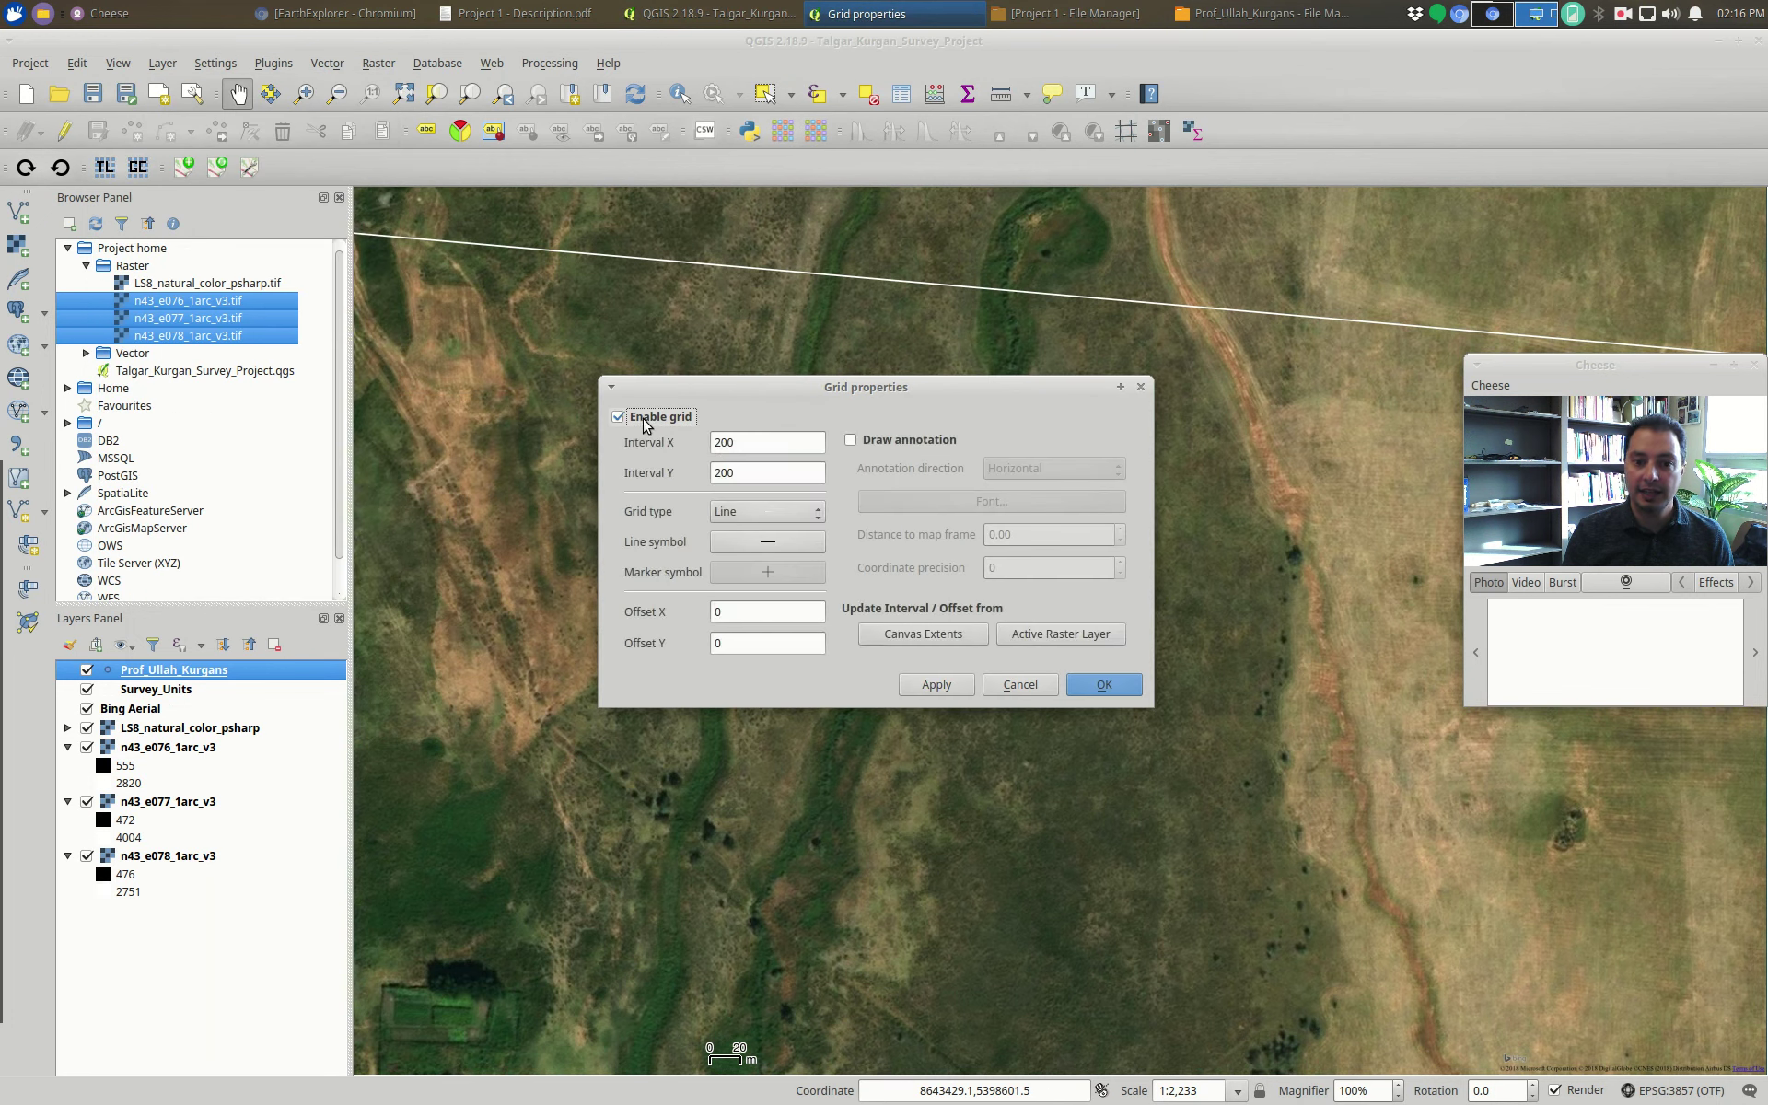
{"action": "double_click", "coordinate": [759, 447]}
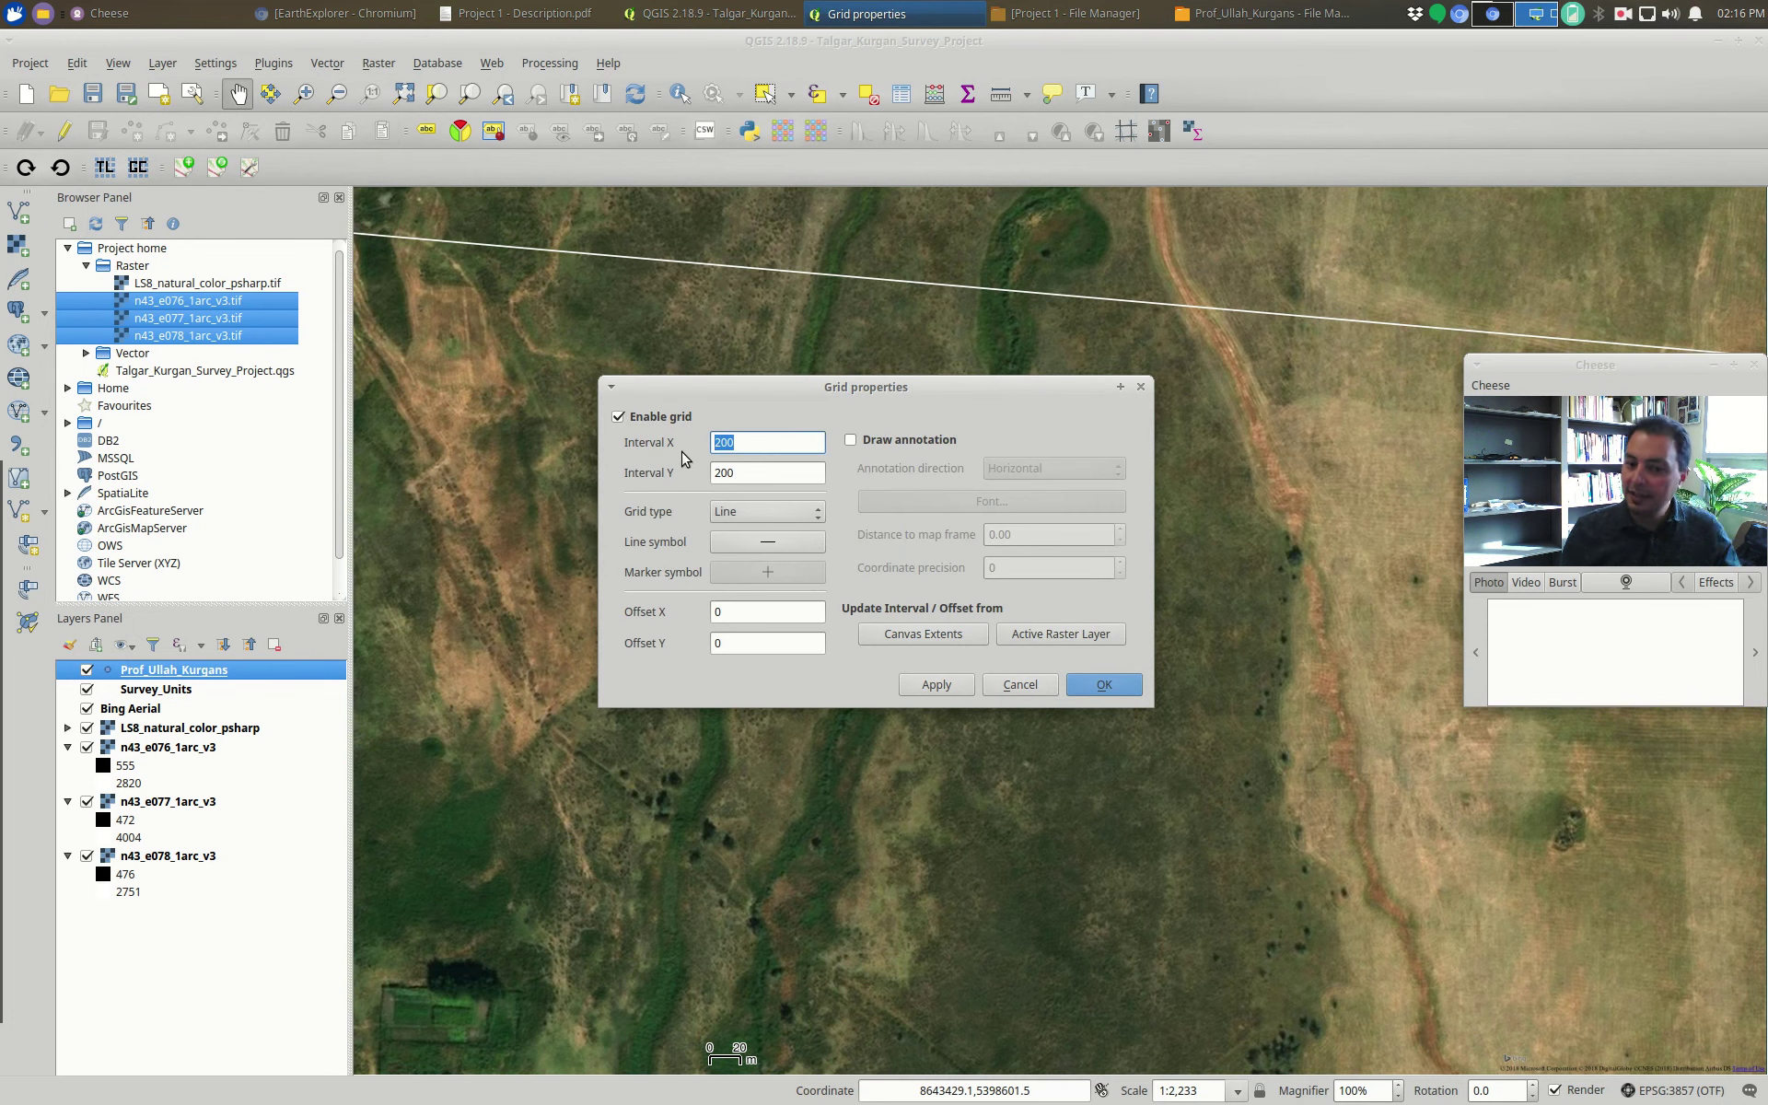
{"action": "left_click", "coordinate": [937, 684]}
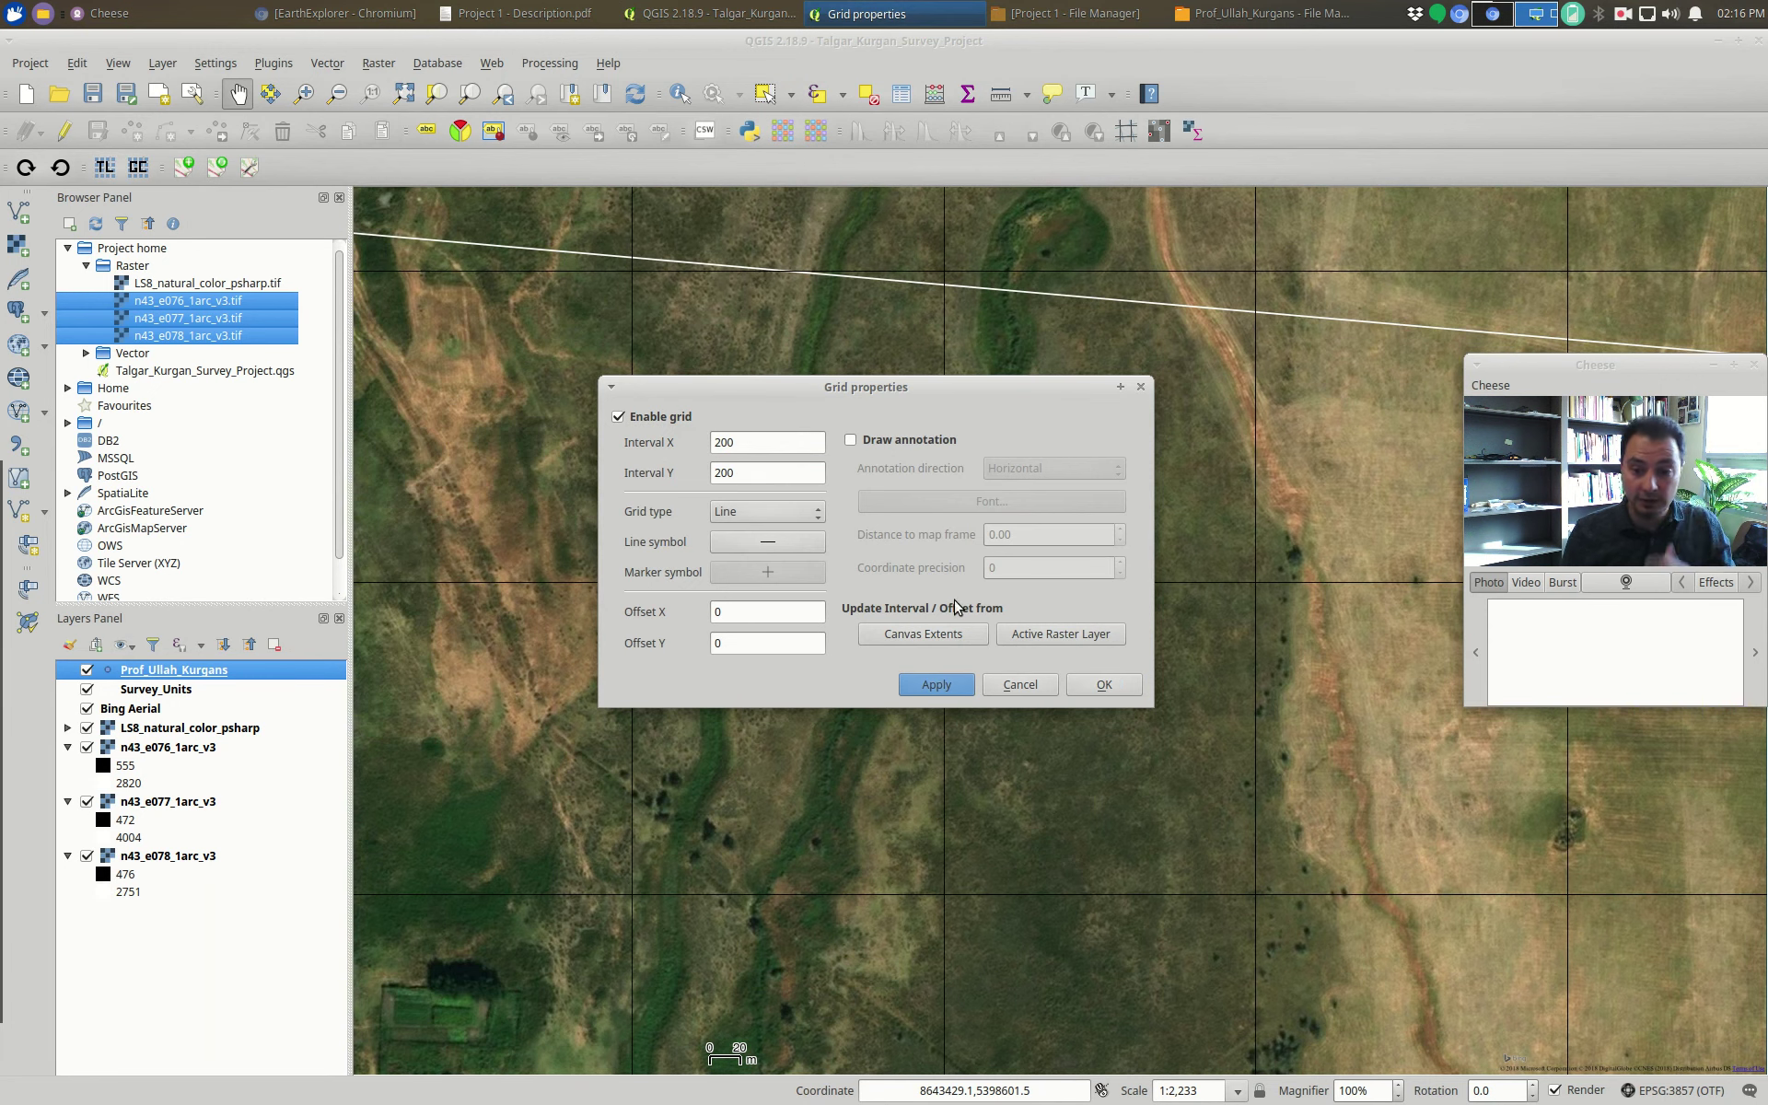
- Set both the X and Y intervals of the map grid to 10 and apply the change
{"action": "left_click_drag", "start_coordinate": [1000, 392], "coordinate": [991, 447]}
{"action": "left_click_drag", "start_coordinate": [761, 489], "coordinate": [560, 490]}
{"action": "type", "text": "10"}
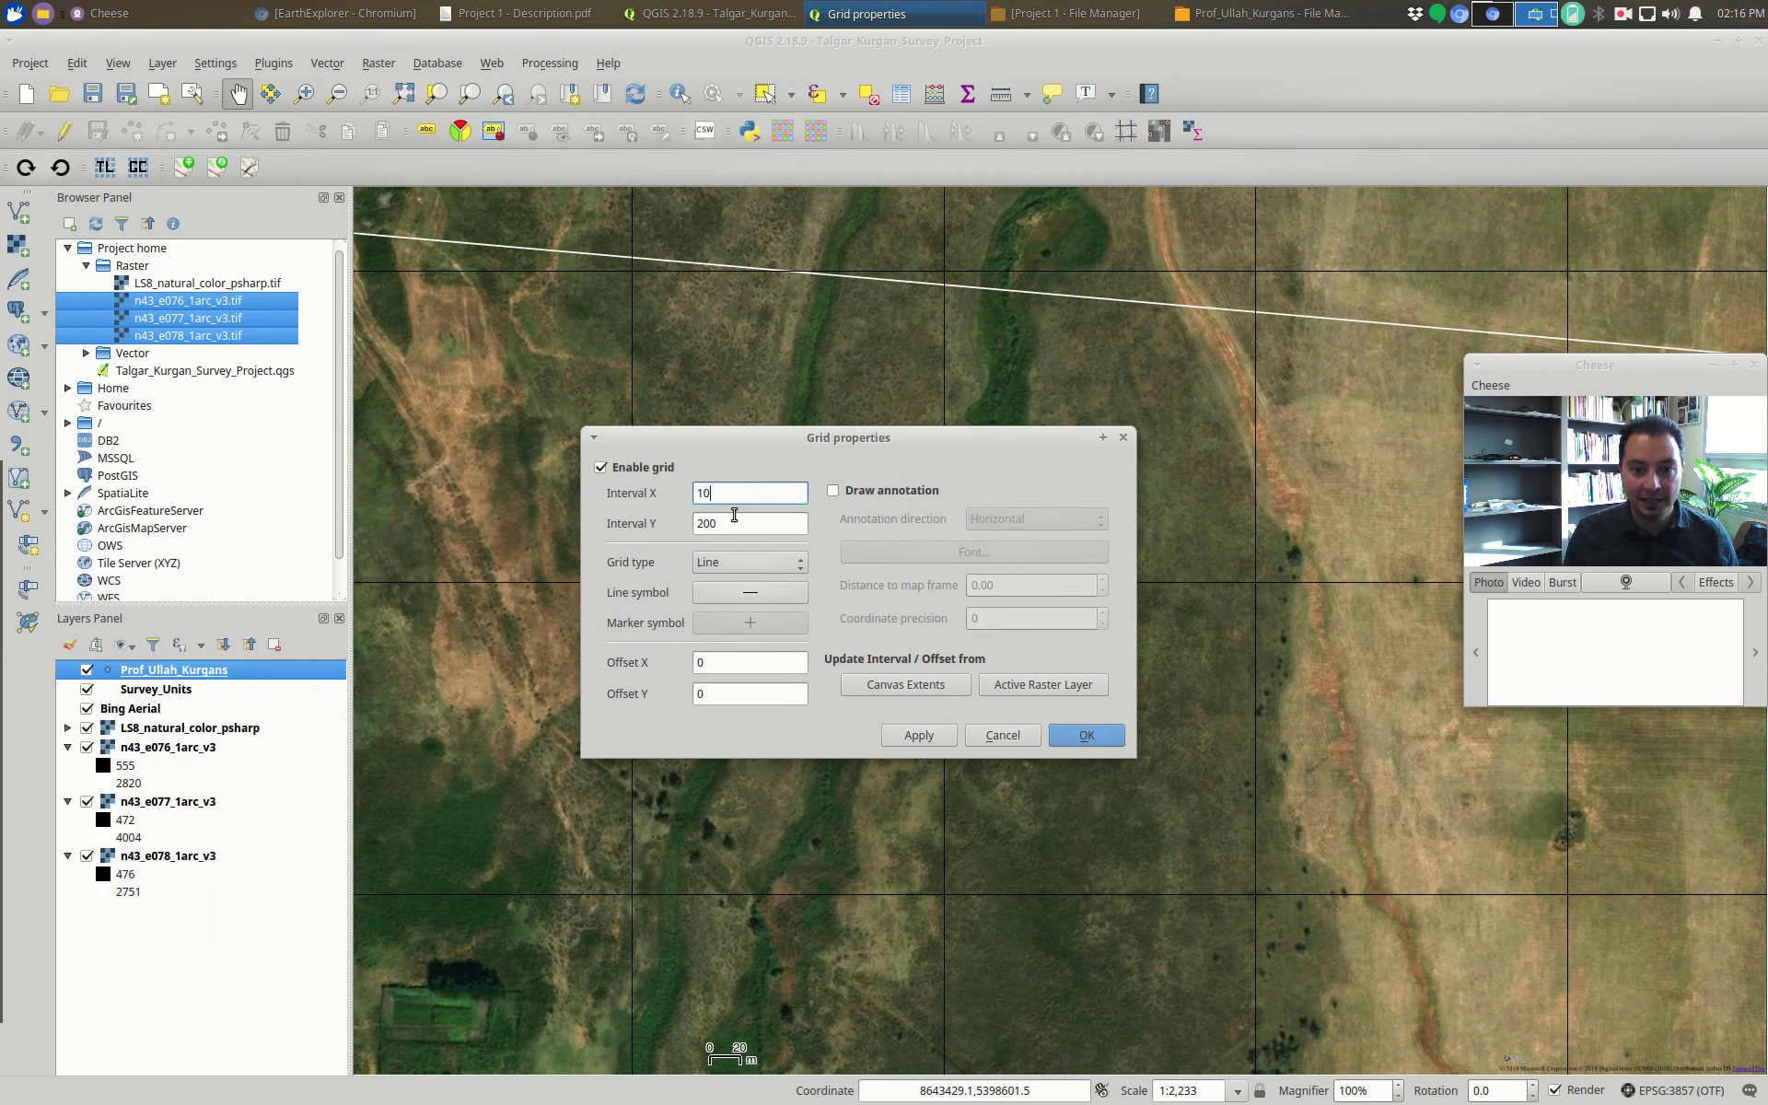
{"action": "left_click_drag", "start_coordinate": [734, 516], "coordinate": [671, 521]}
{"action": "type", "text": "10"}
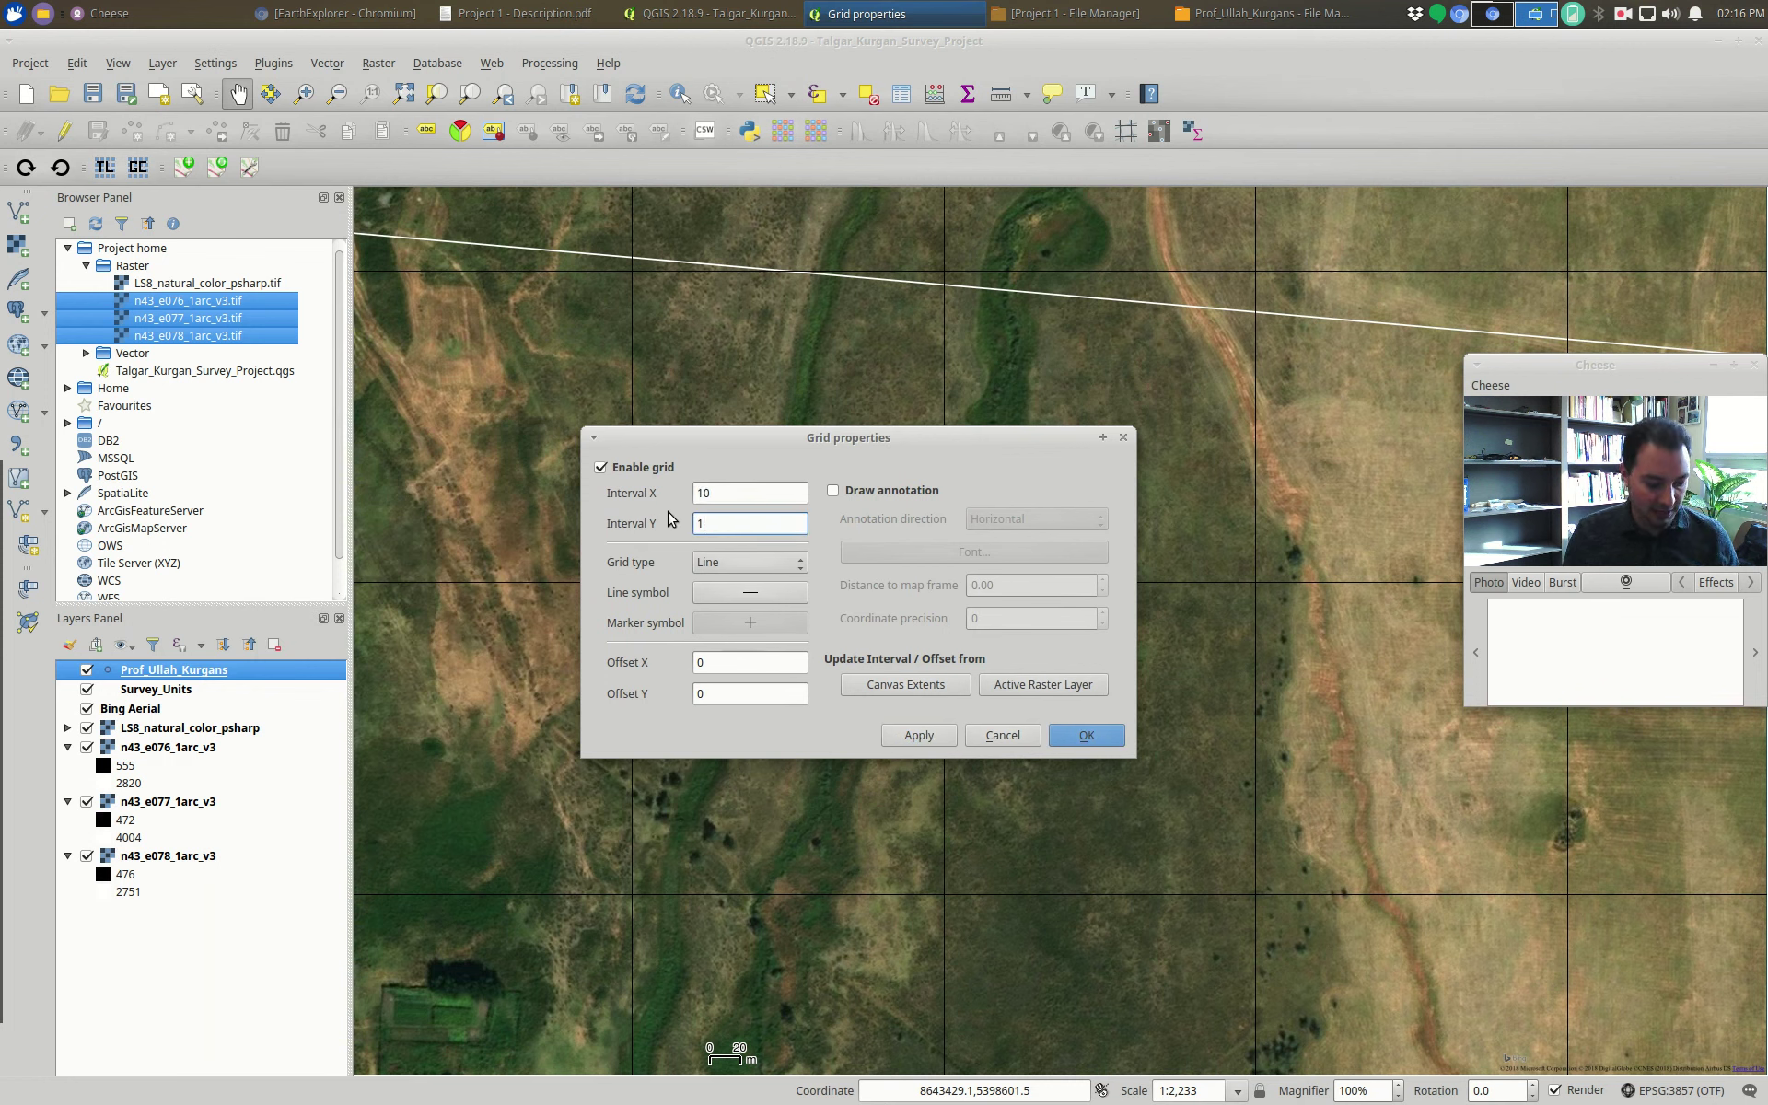
{"action": "left_click", "coordinate": [932, 734]}
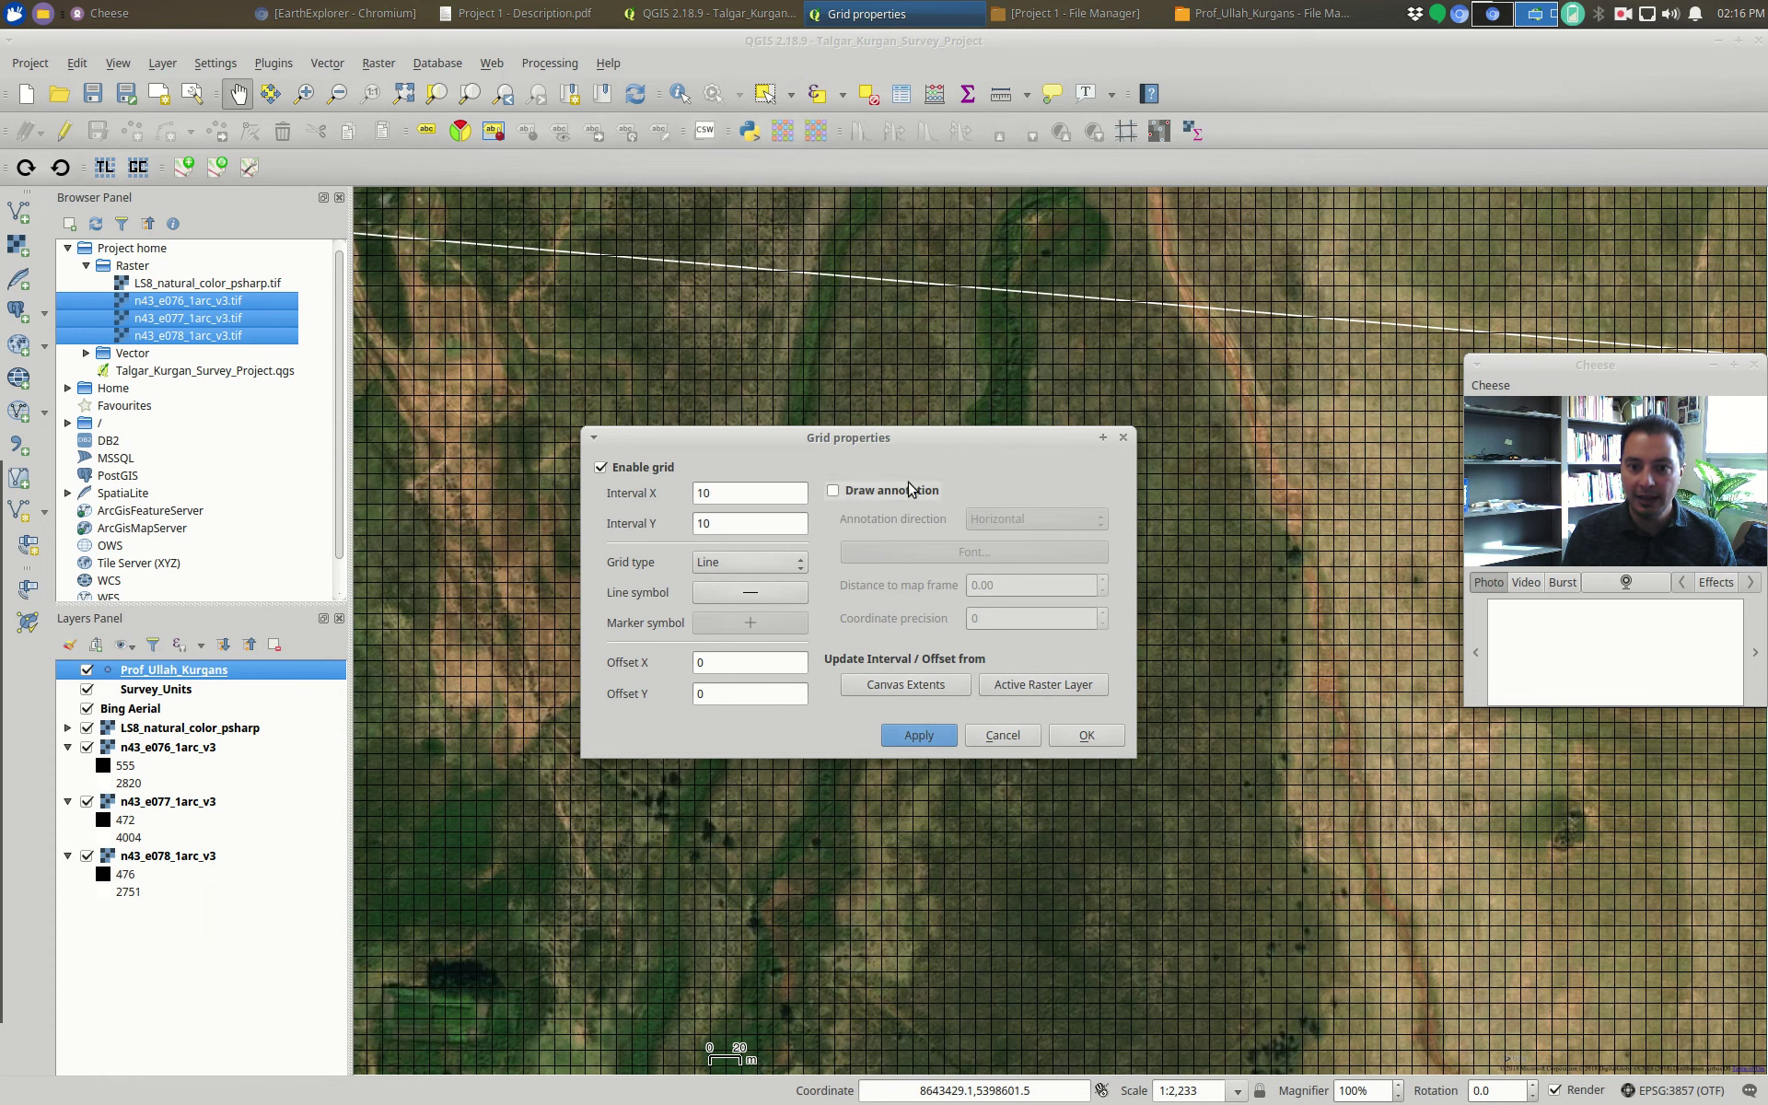
{"action": "left_click_drag", "start_coordinate": [920, 439], "coordinate": [343, 538]}
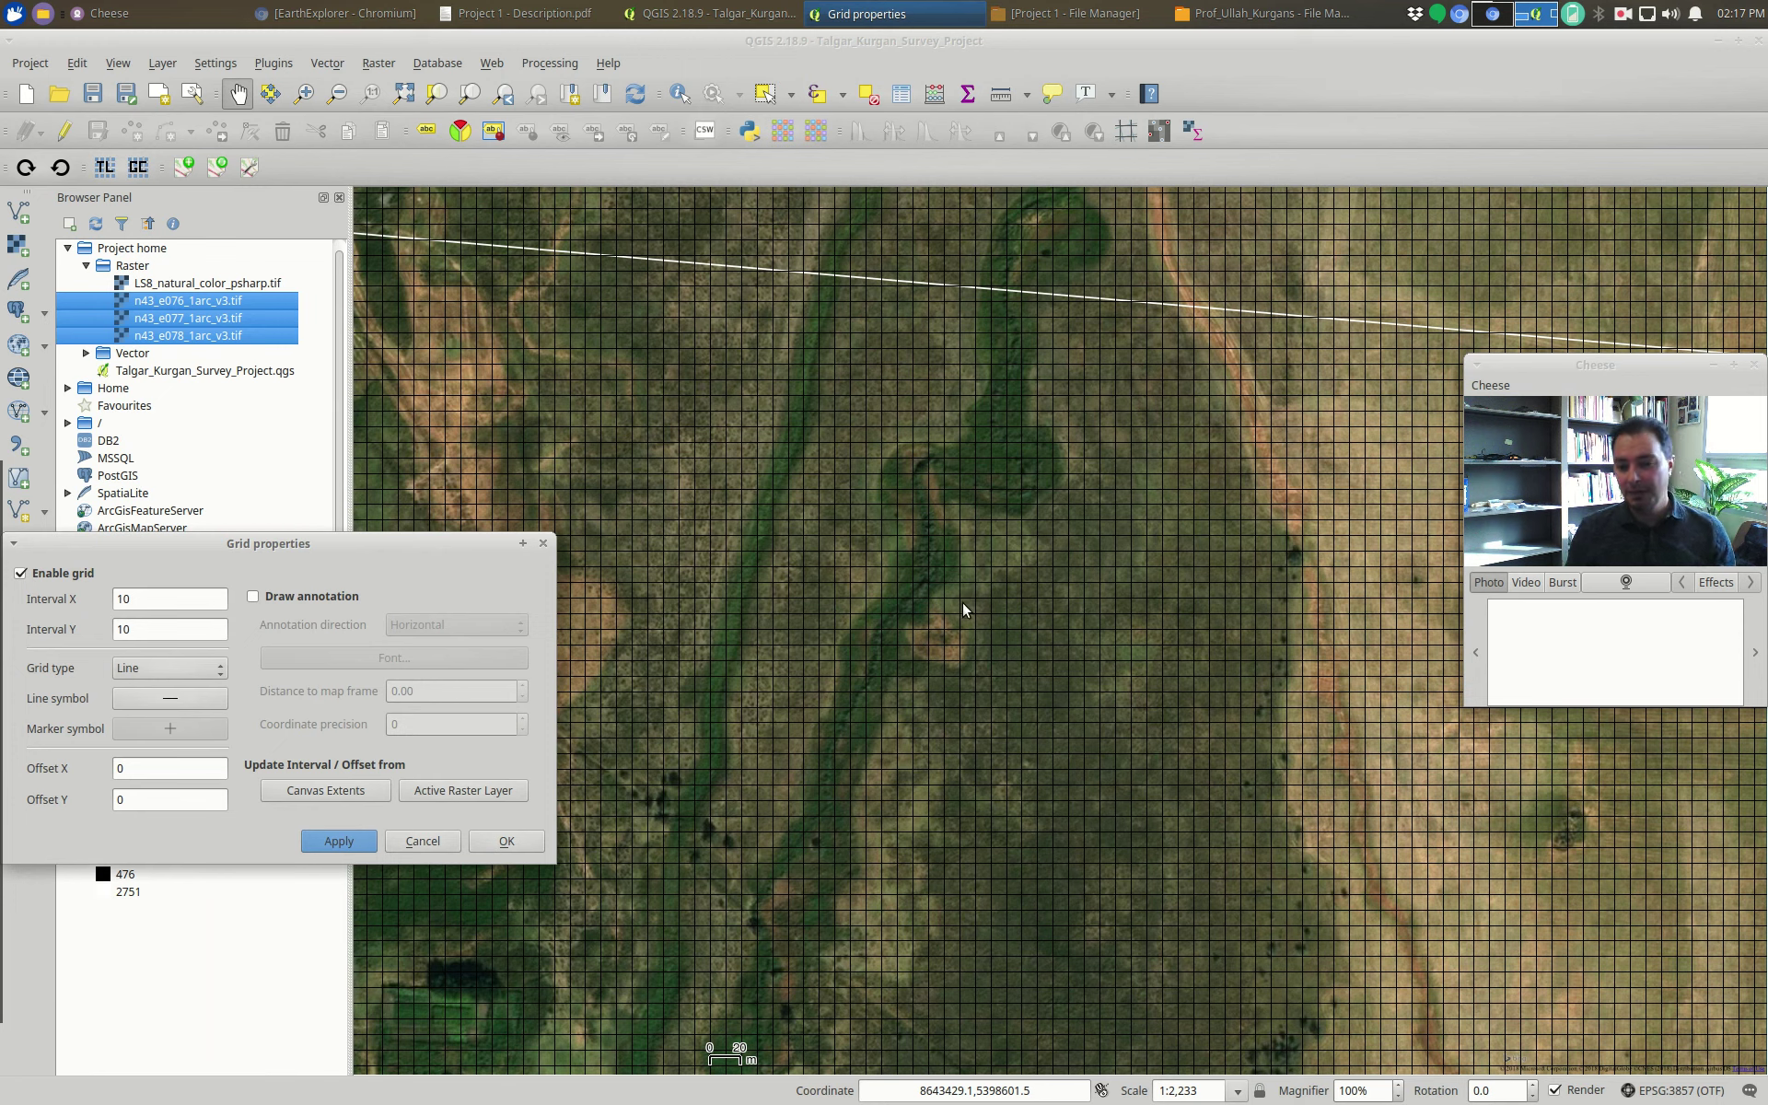
{"action": "left_click_drag", "start_coordinate": [357, 553], "coordinate": [585, 469]}
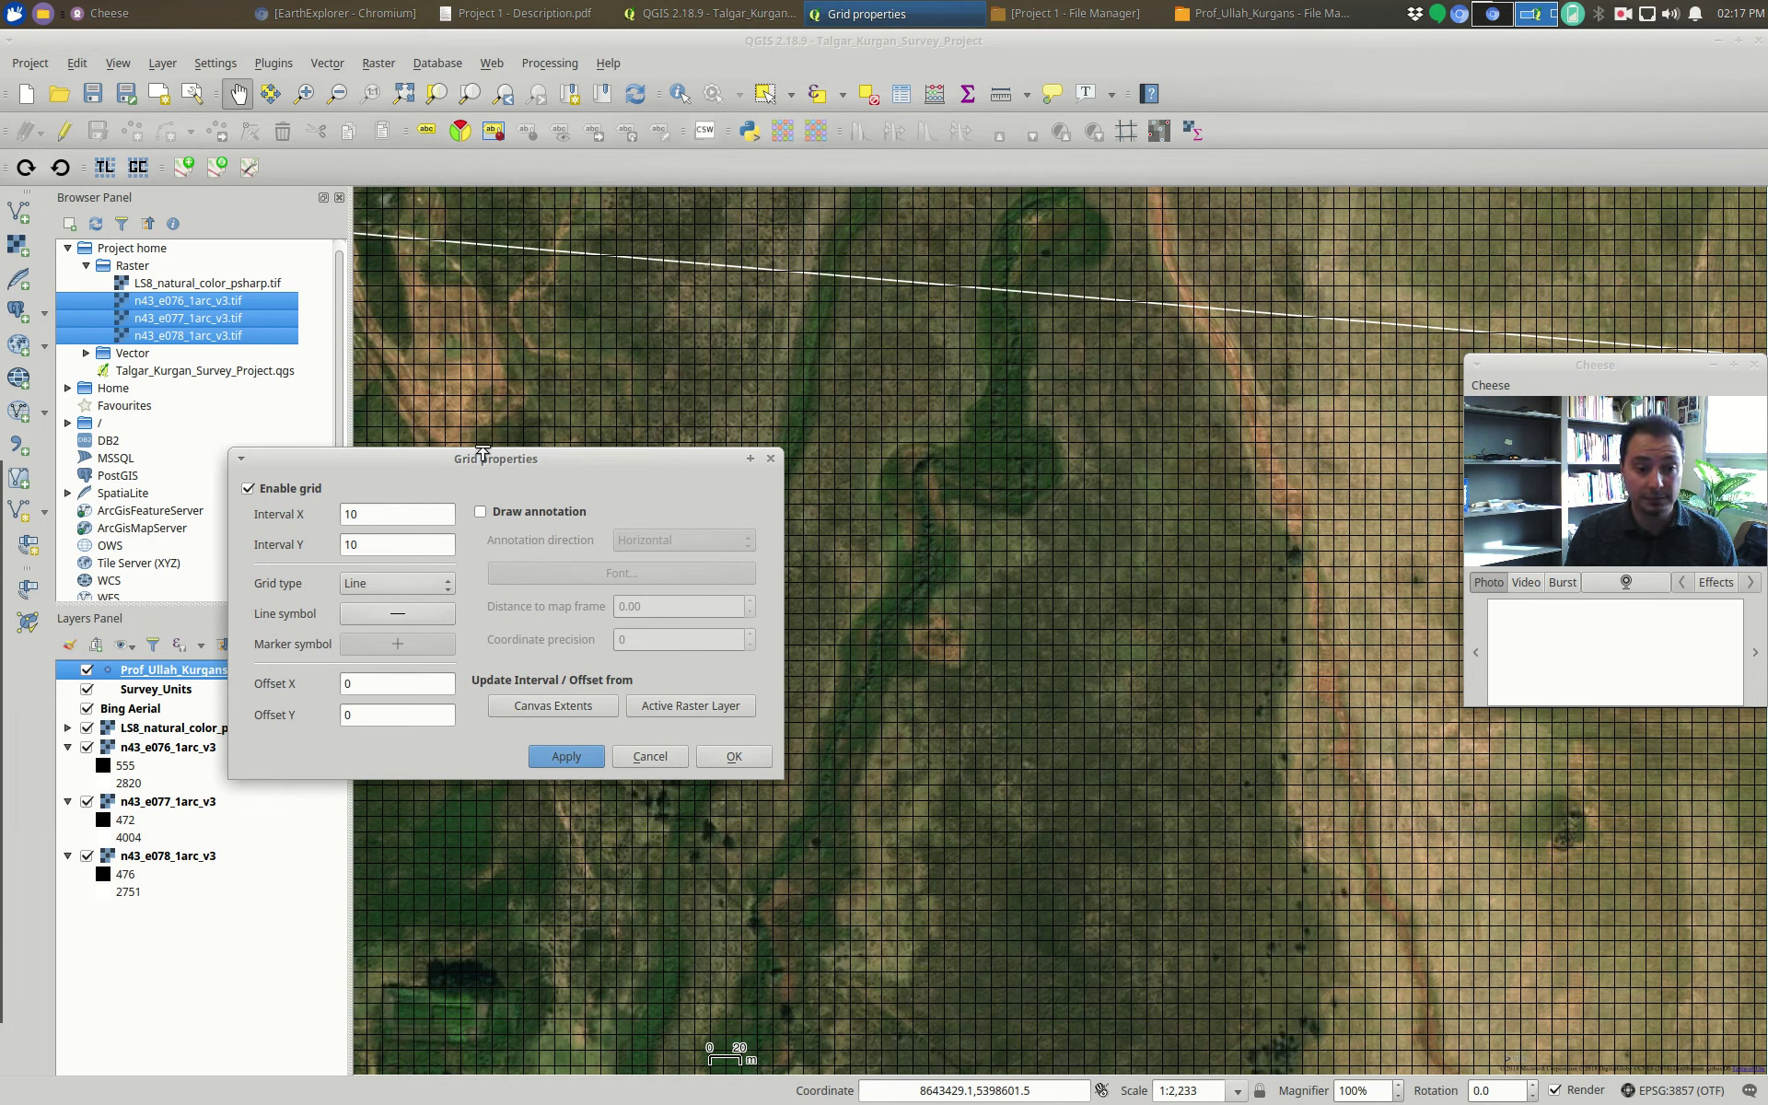
- Try the Marker grid type on the map and return the grid type to Line
{"action": "left_click", "coordinate": [440, 585]}
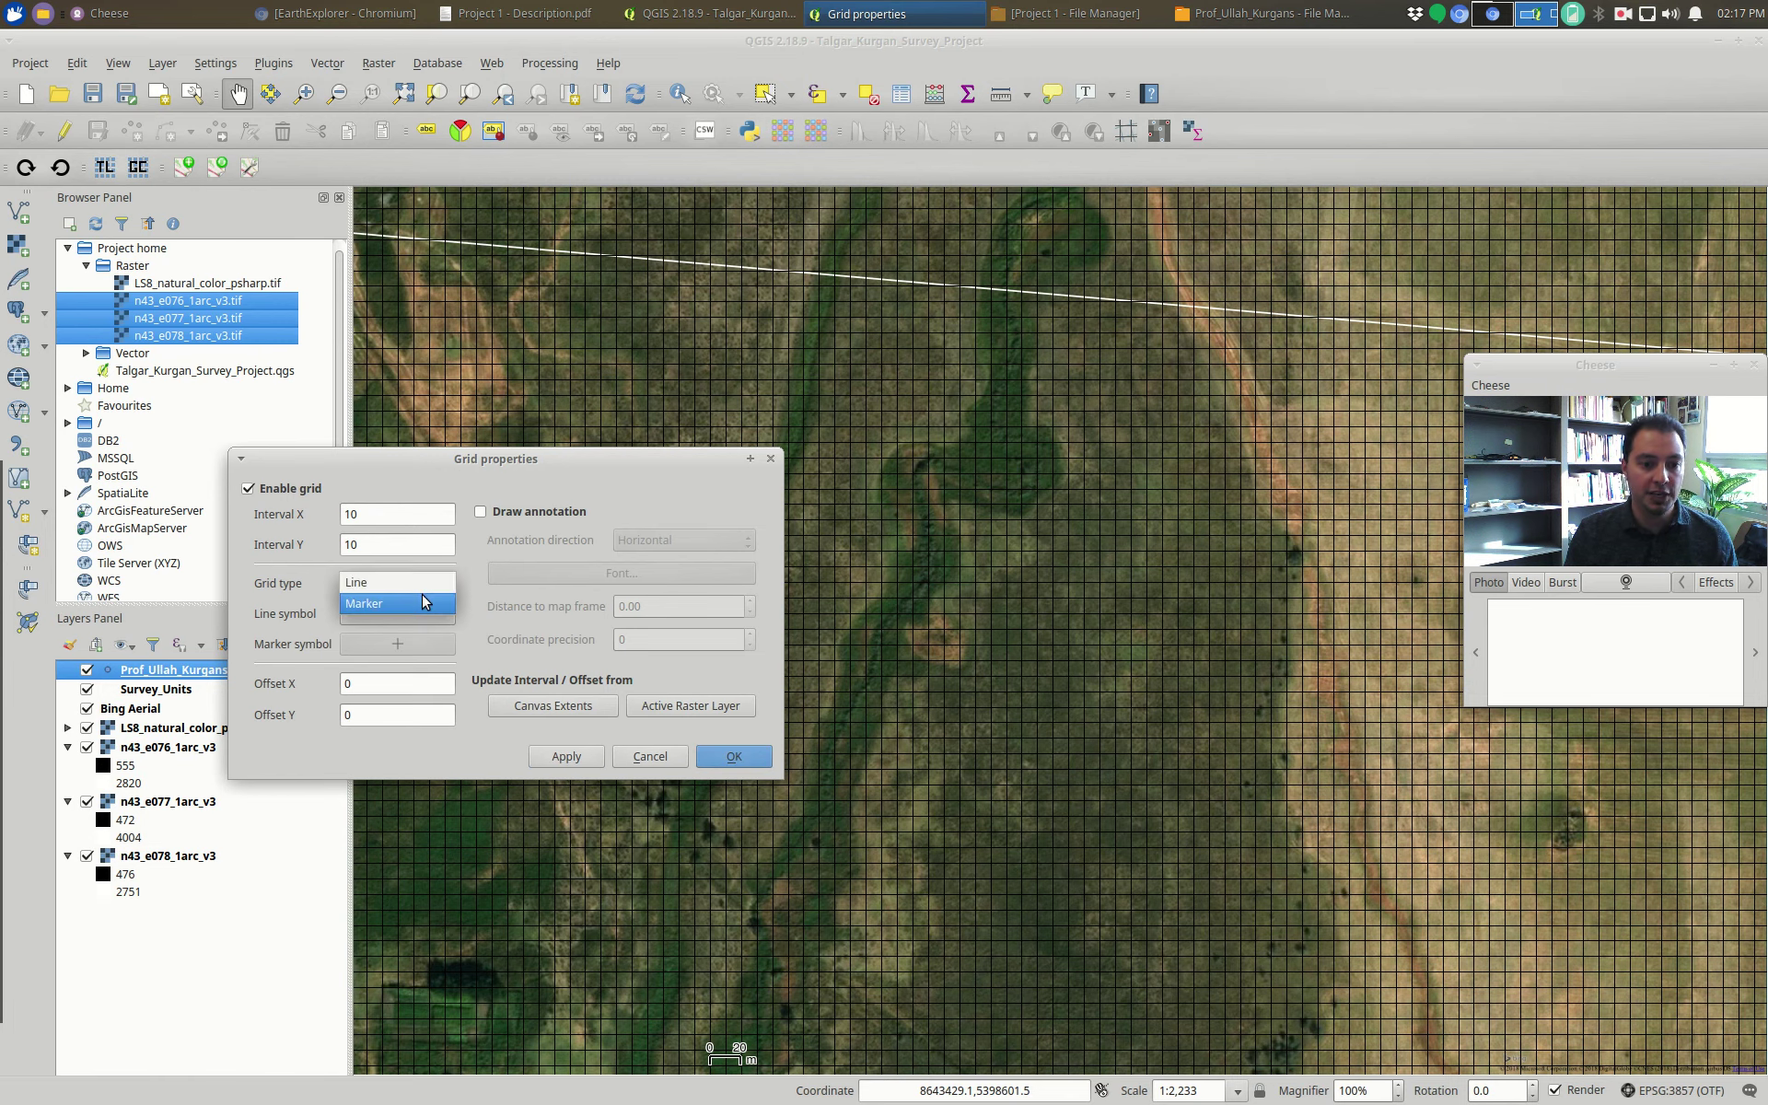
{"action": "left_click", "coordinate": [424, 603]}
{"action": "left_click", "coordinate": [590, 755]}
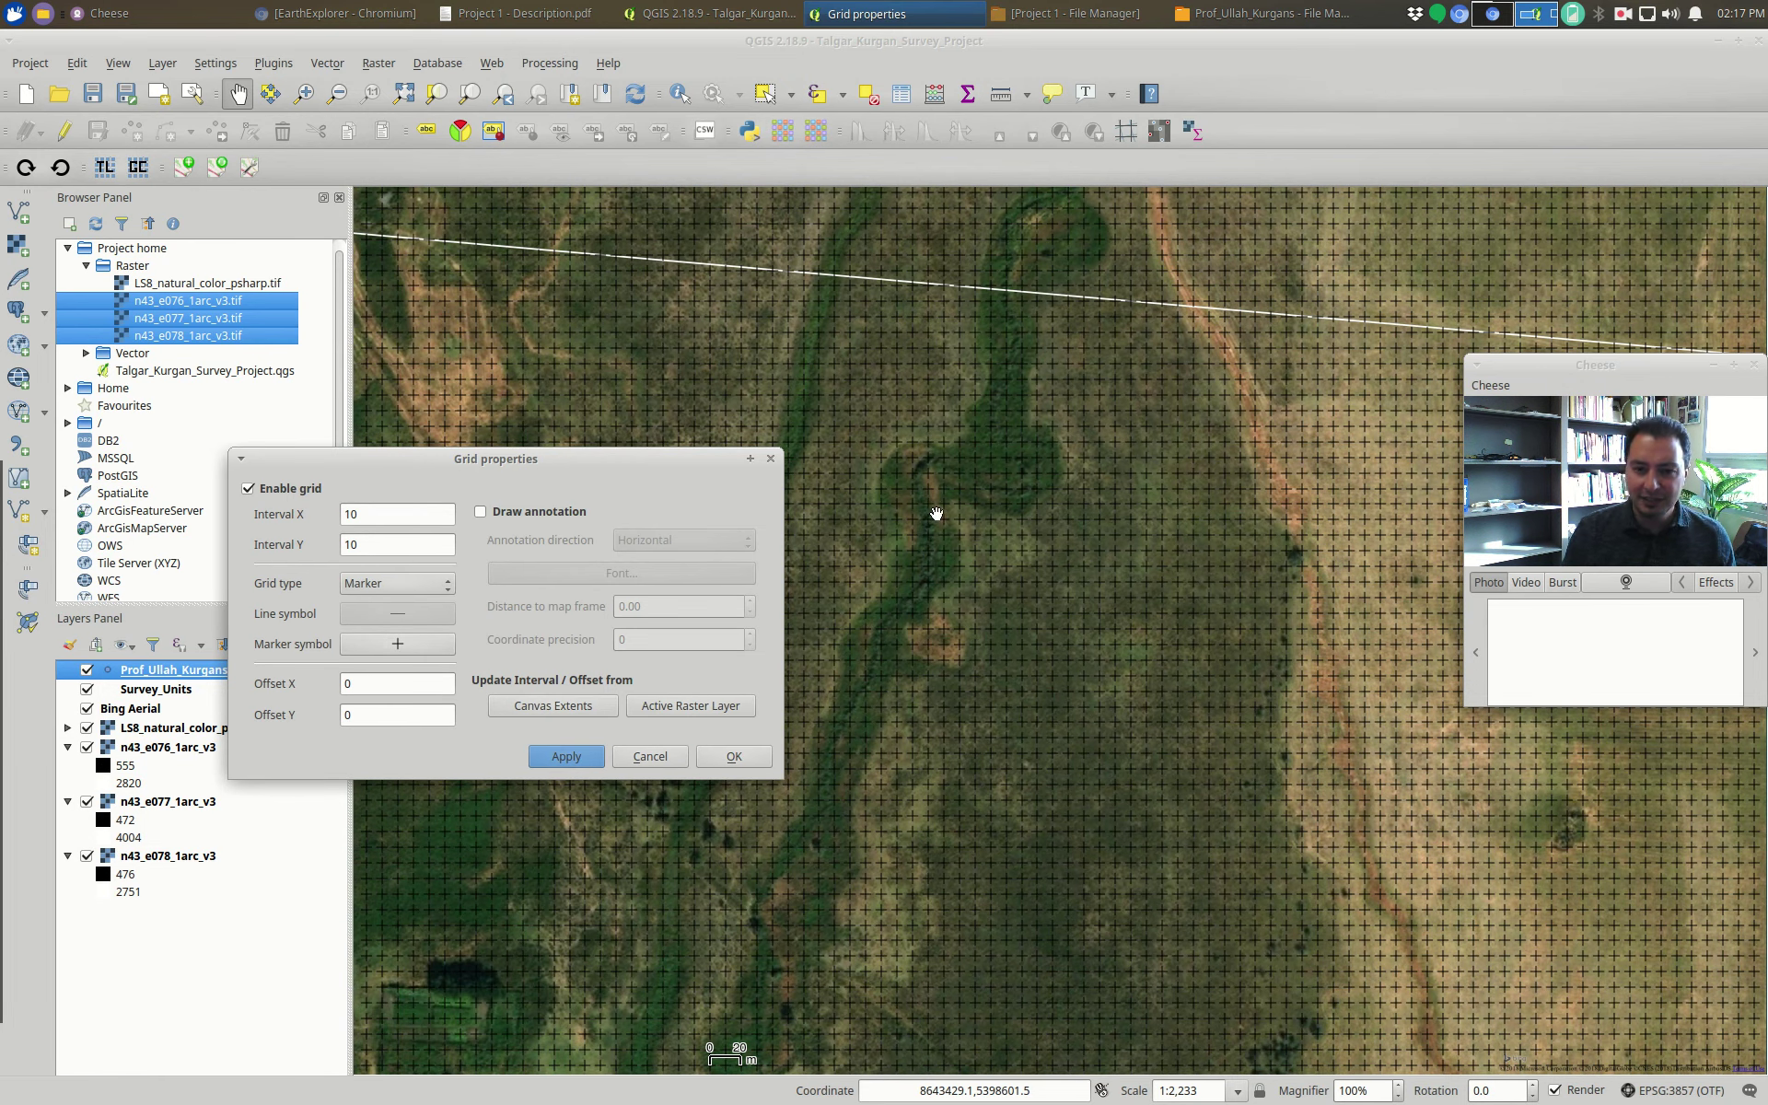
{"action": "left_click", "coordinate": [410, 583]}
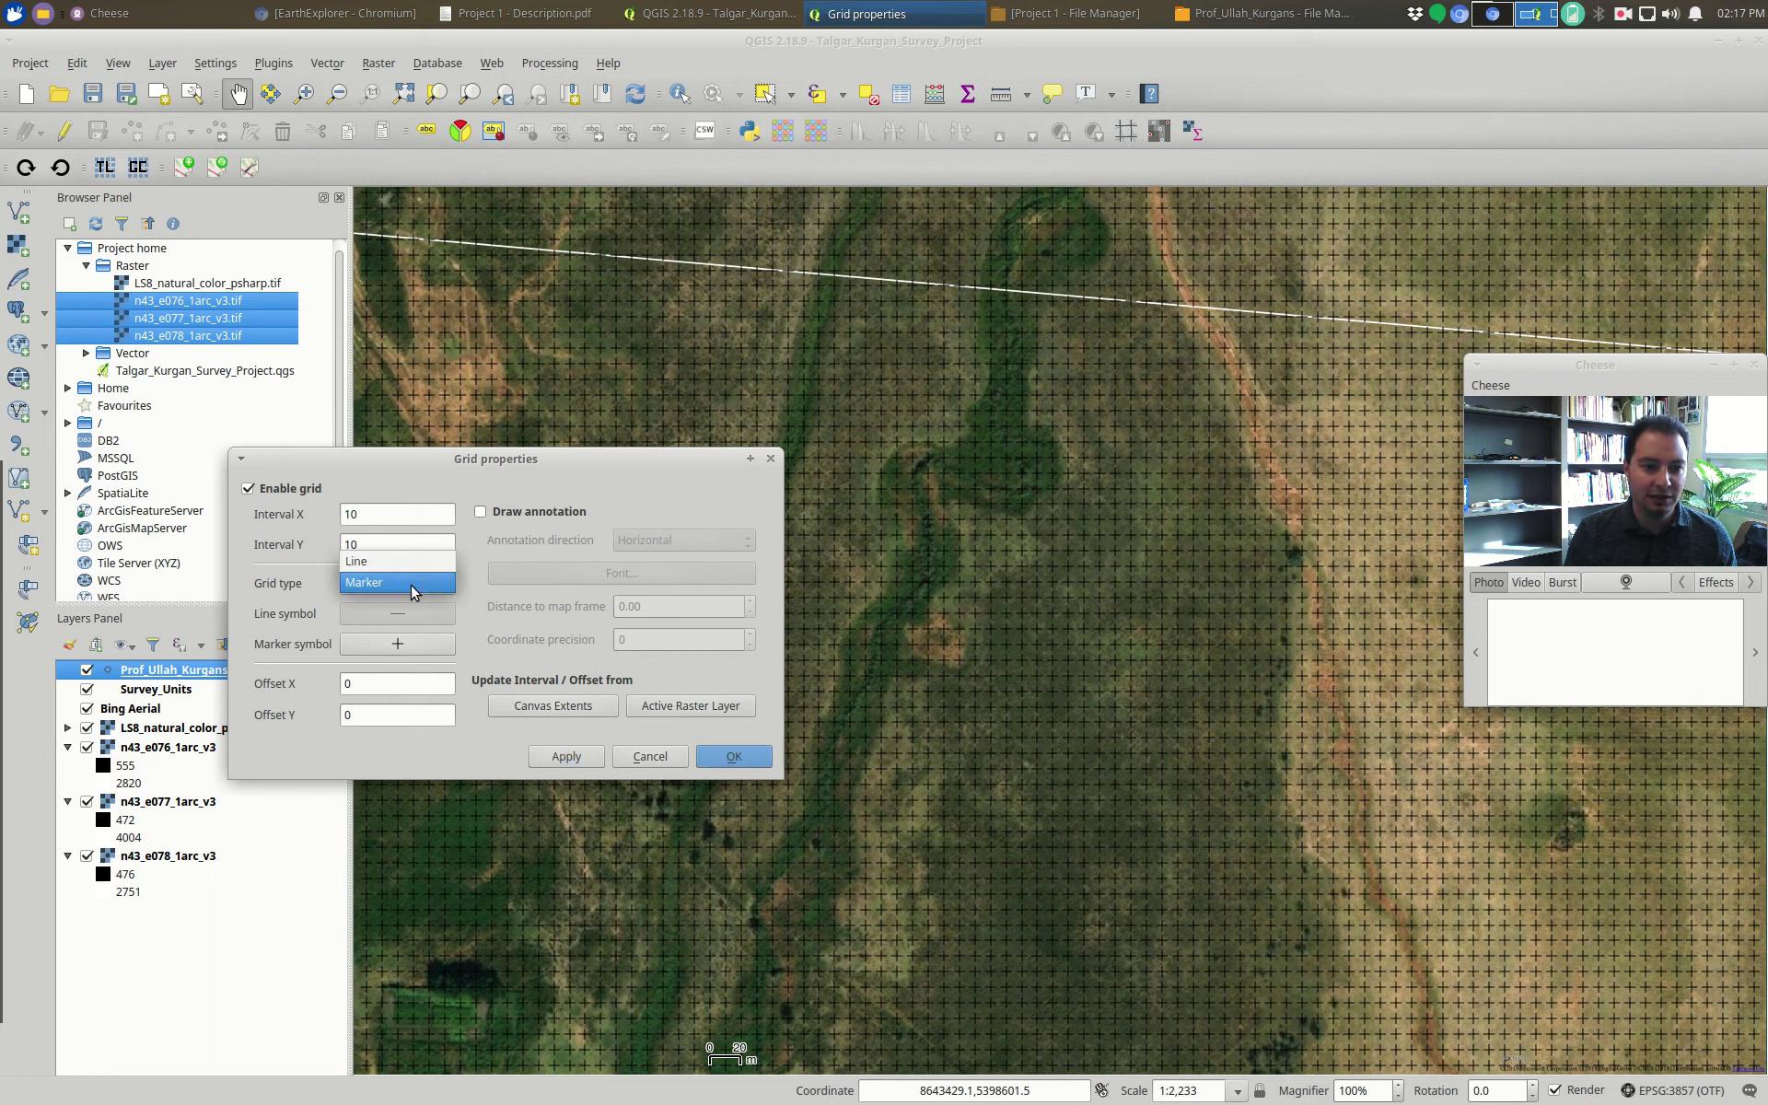
{"action": "left_click", "coordinate": [402, 563]}
{"action": "left_click", "coordinate": [407, 615]}
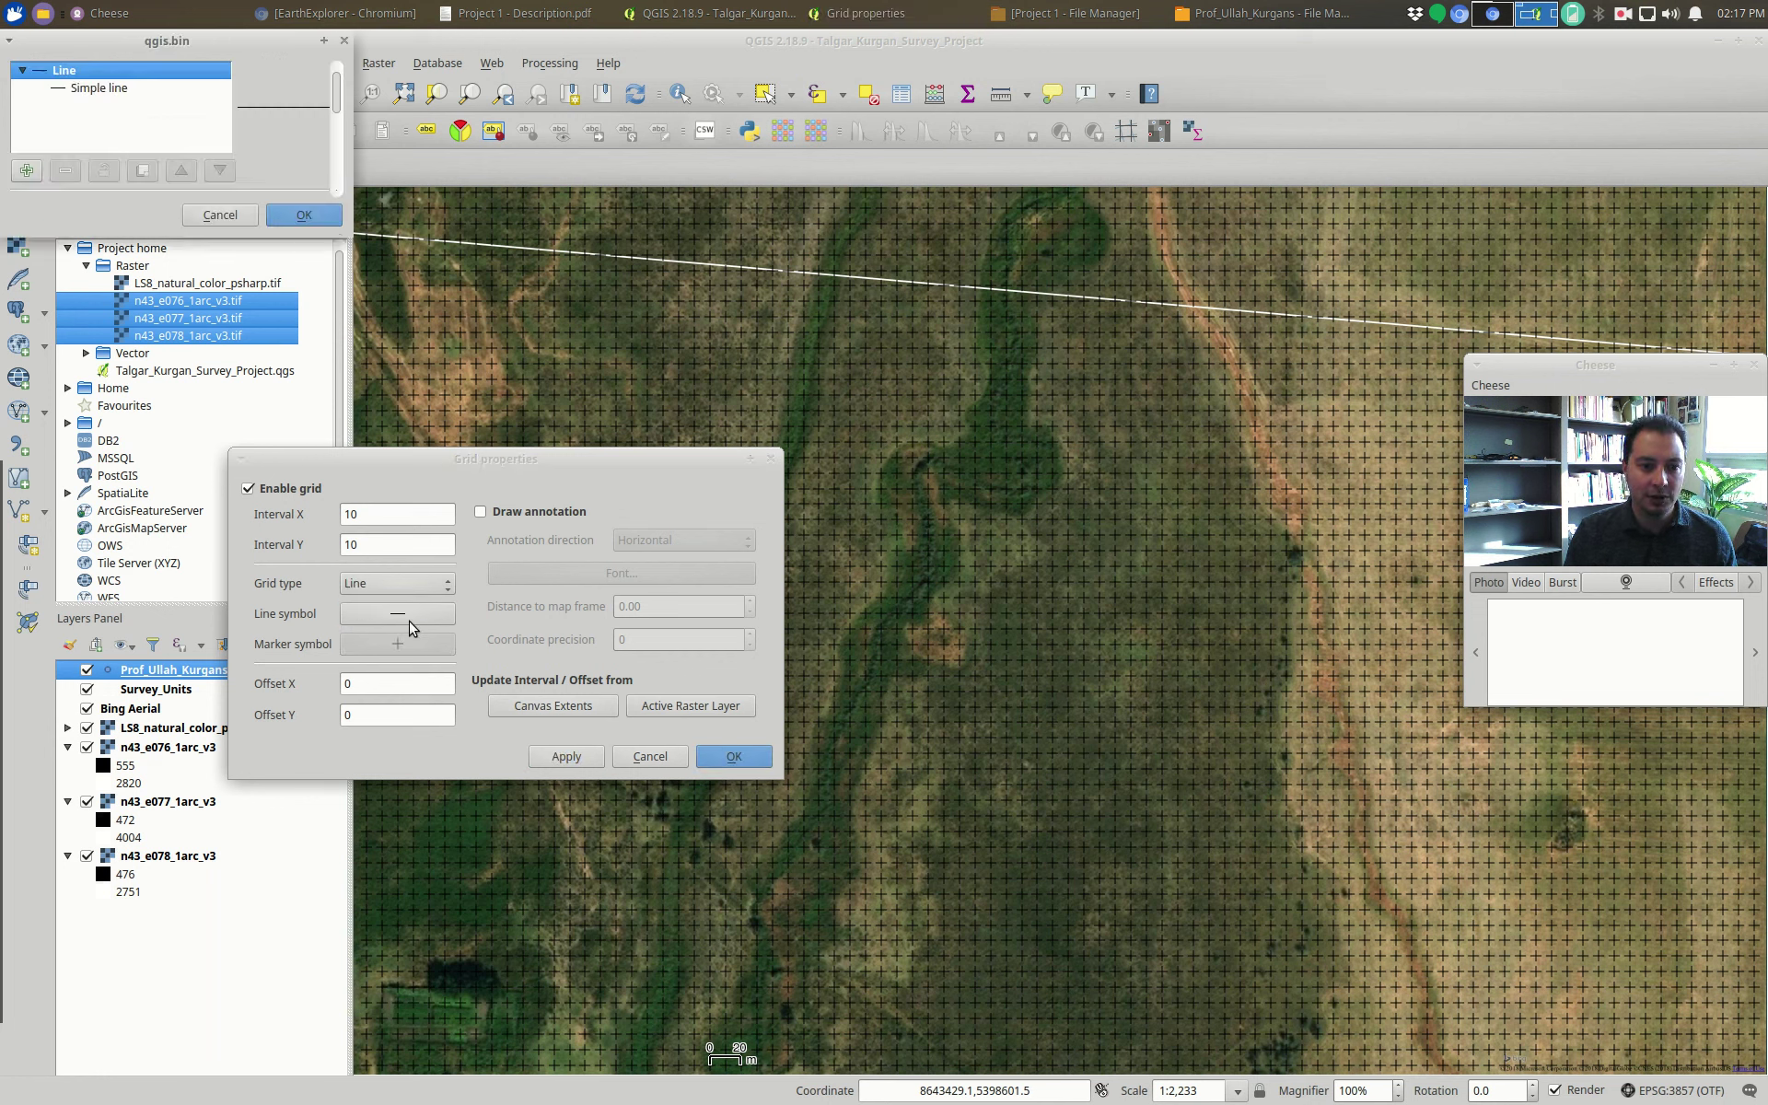
{"action": "left_click", "coordinate": [83, 91]}
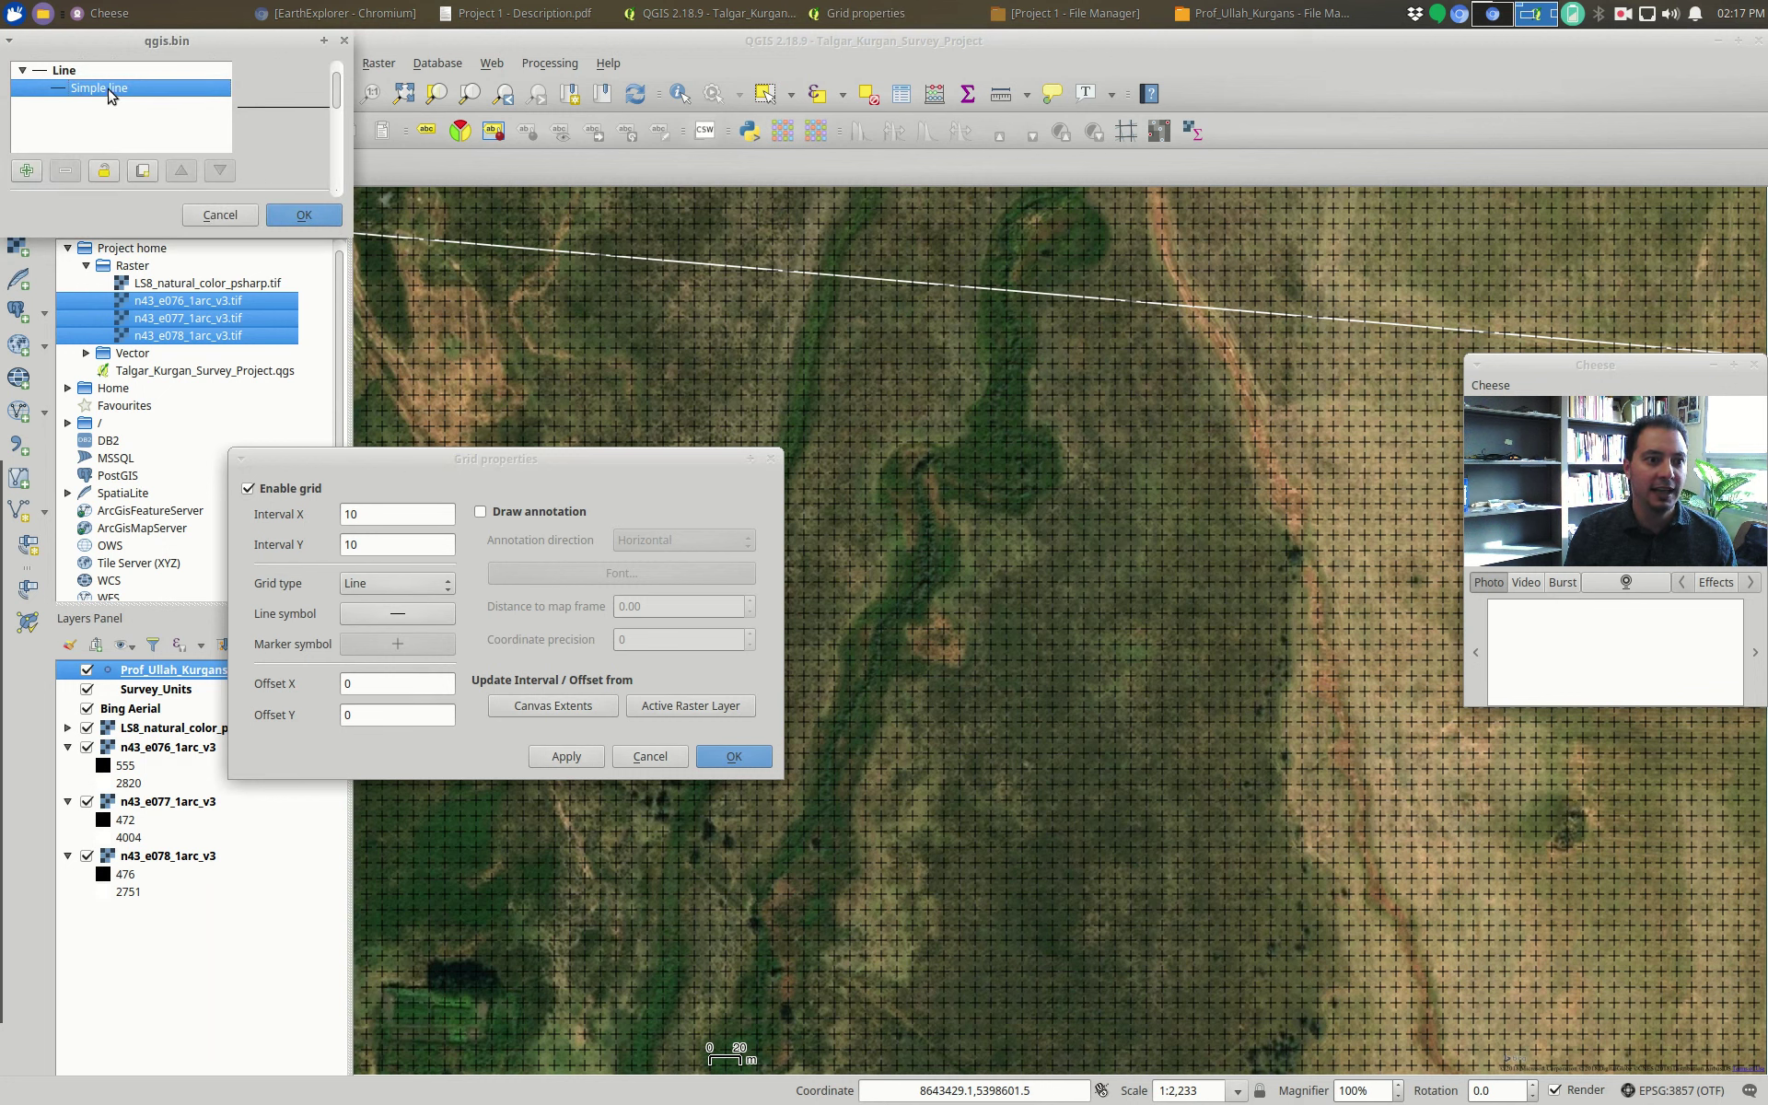
{"action": "left_click", "coordinate": [26, 170]}
{"action": "left_click", "coordinate": [220, 172]}
{"action": "left_click", "coordinate": [63, 172]}
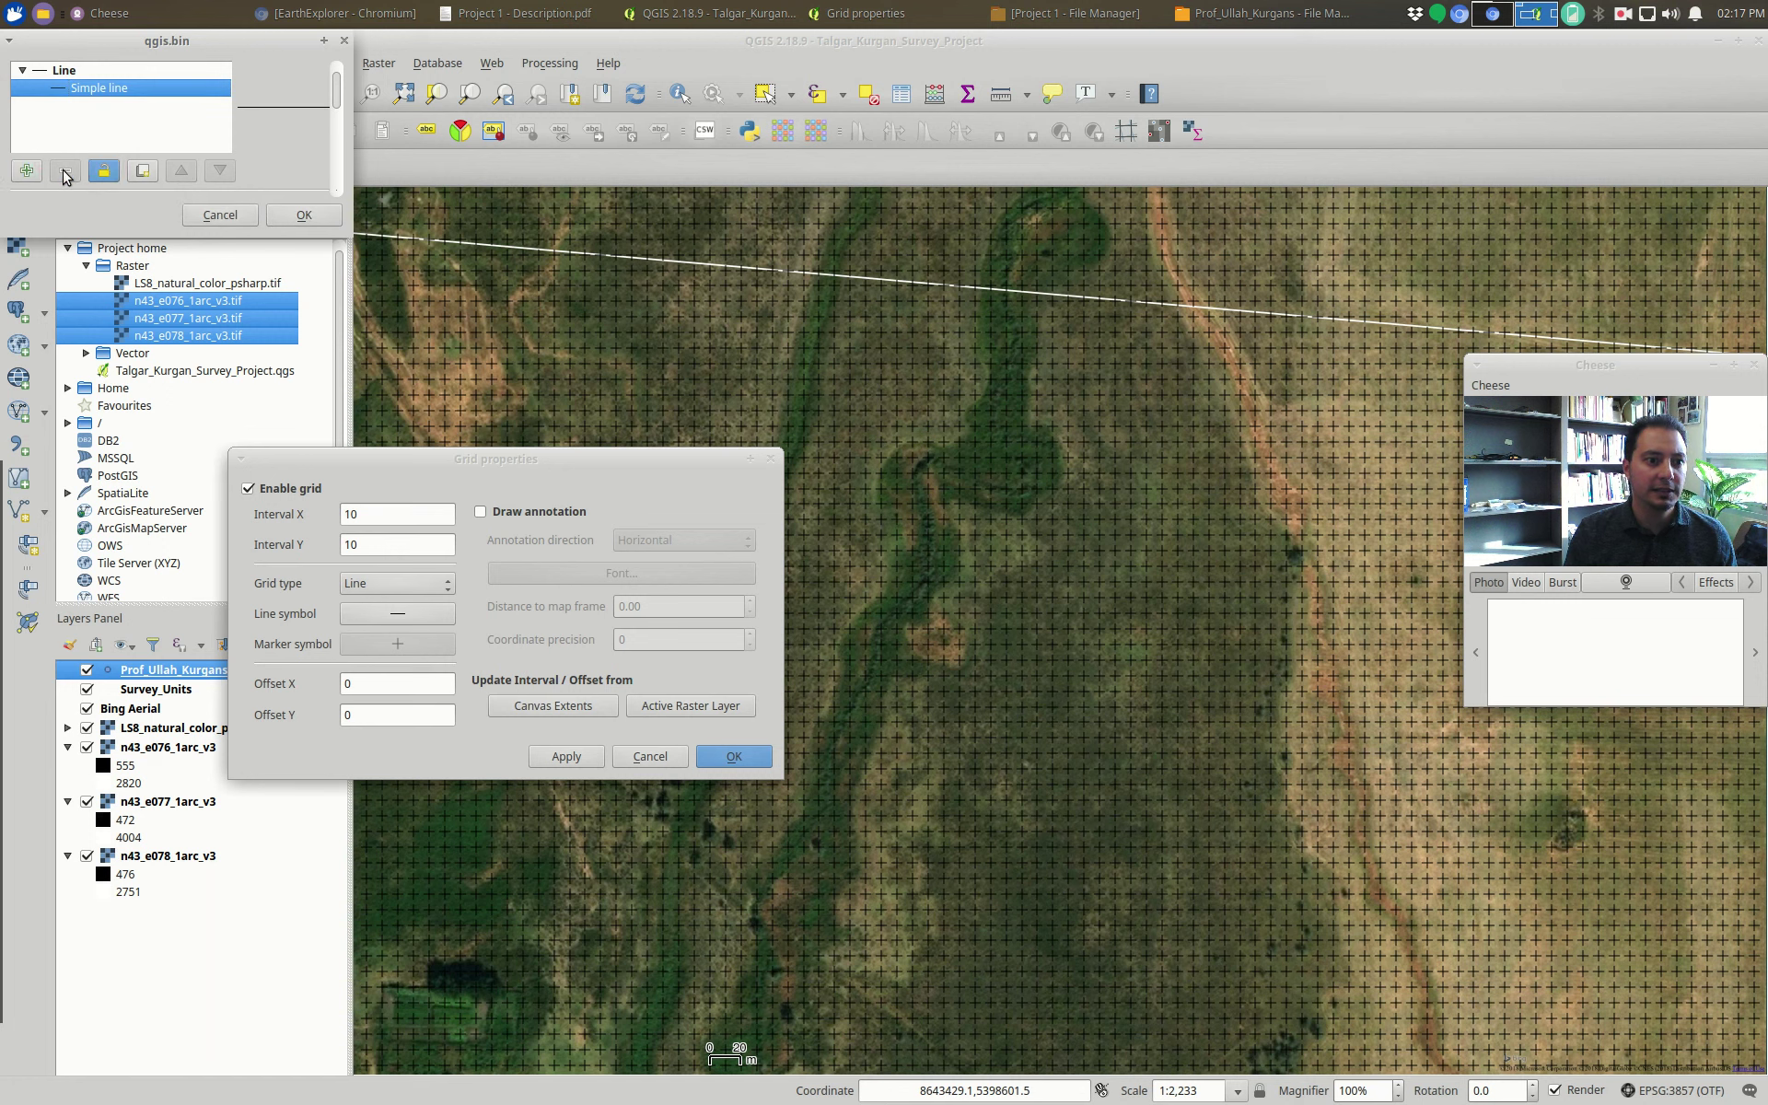
{"action": "left_click", "coordinate": [220, 215]}
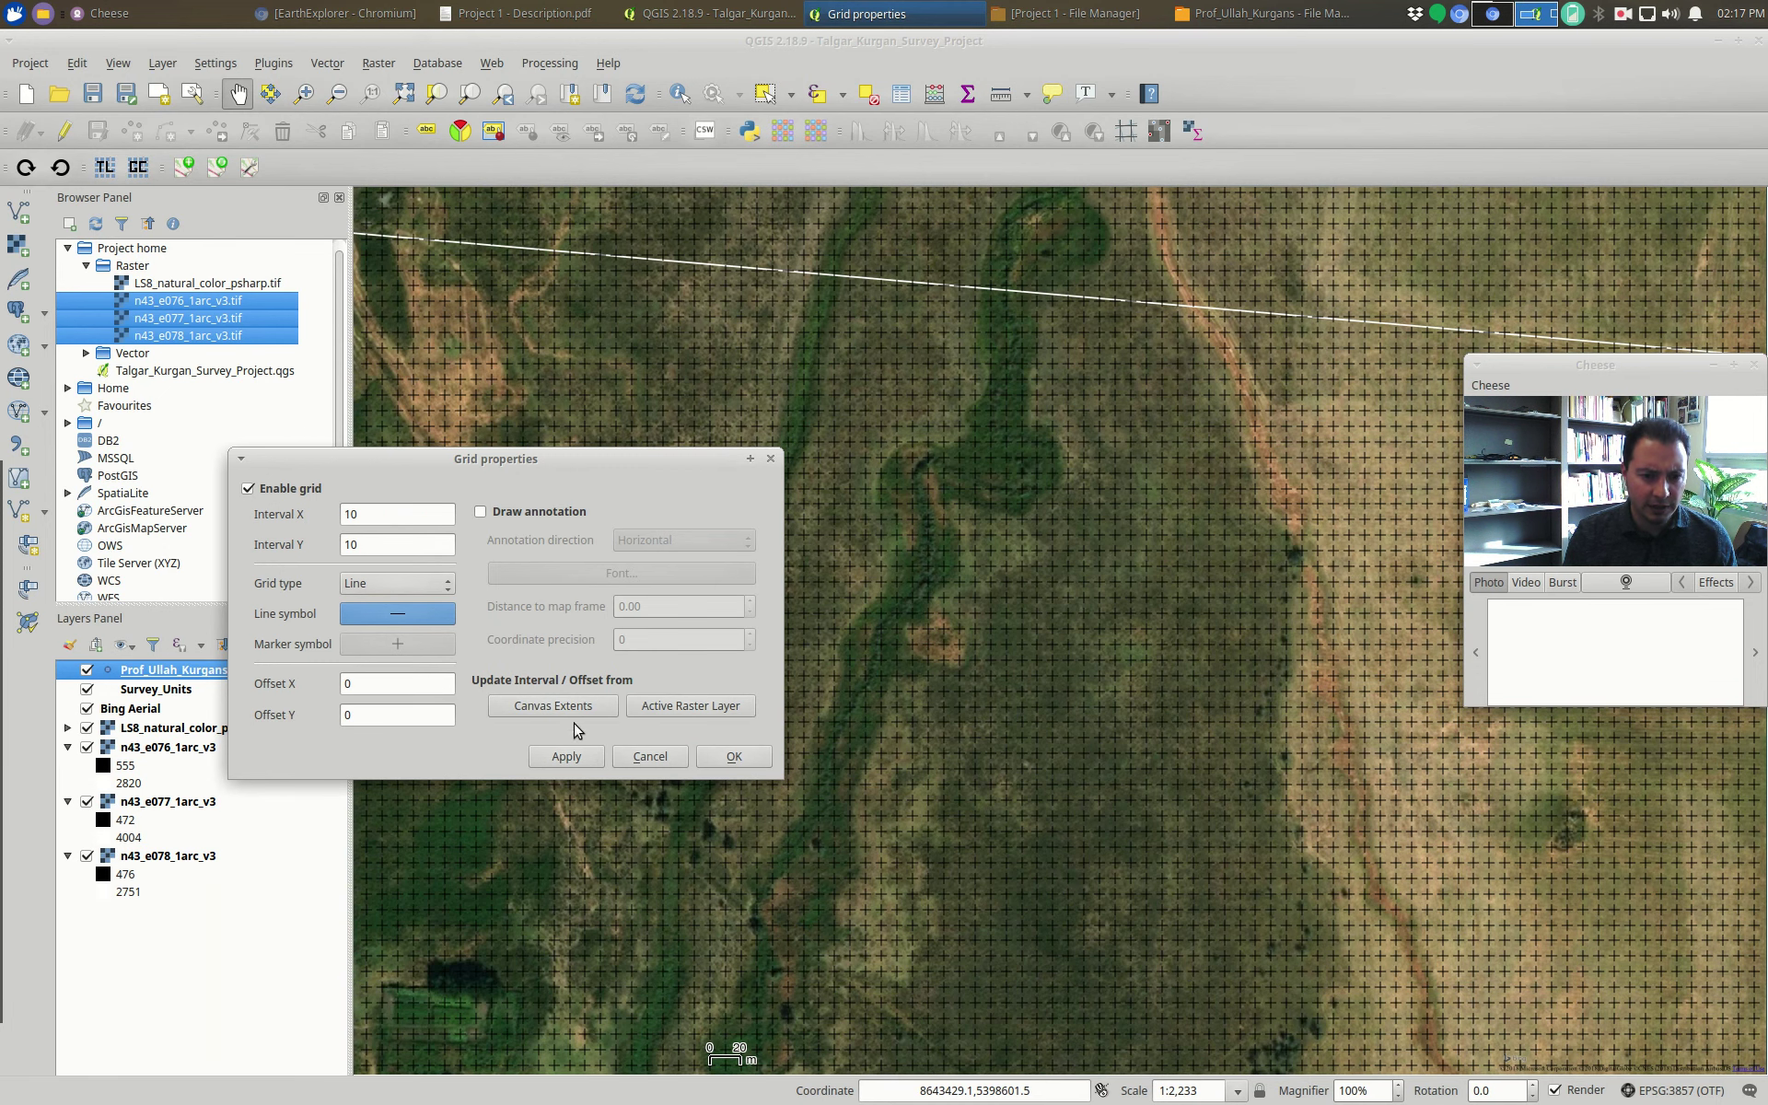
- Accept the line grid settings and check the grid over the aerial imagery at a closer zoom
{"action": "left_click", "coordinate": [737, 757]}
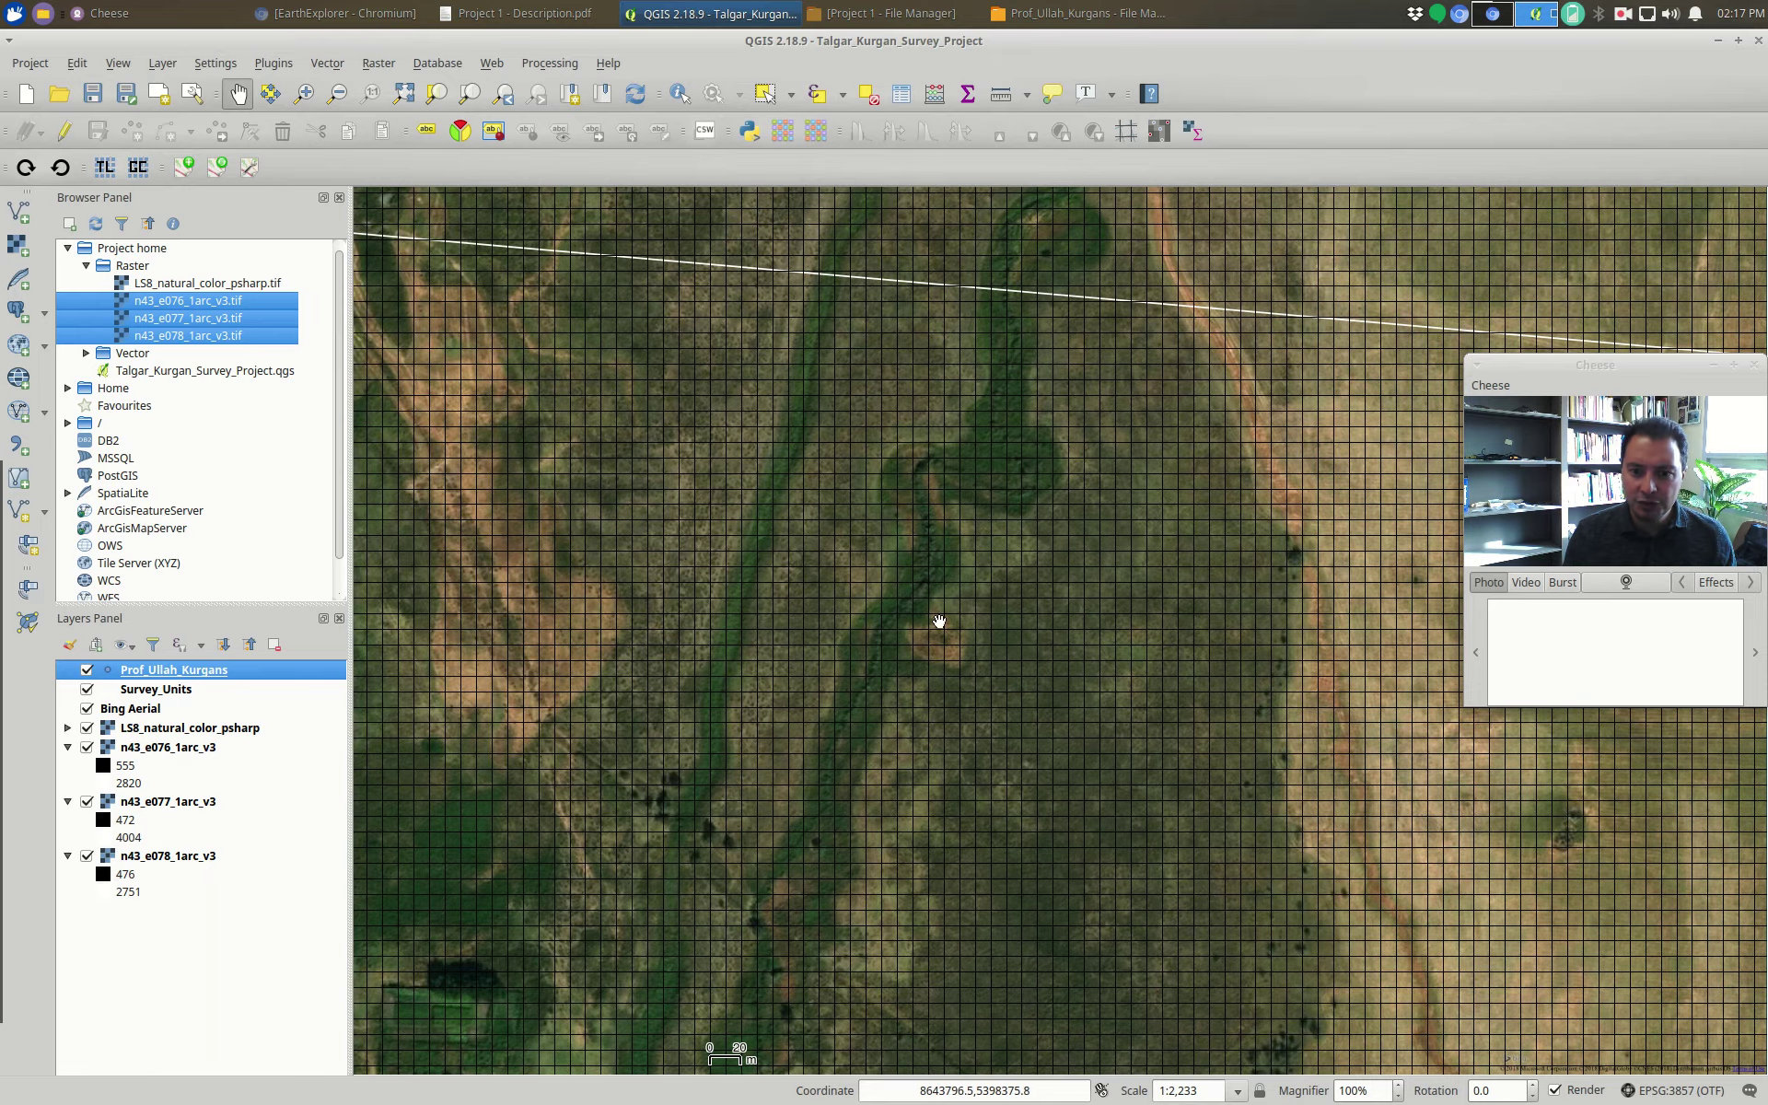
{"action": "scroll", "coordinate": [939, 622], "scroll_direction": "up", "scroll_amount": 1}
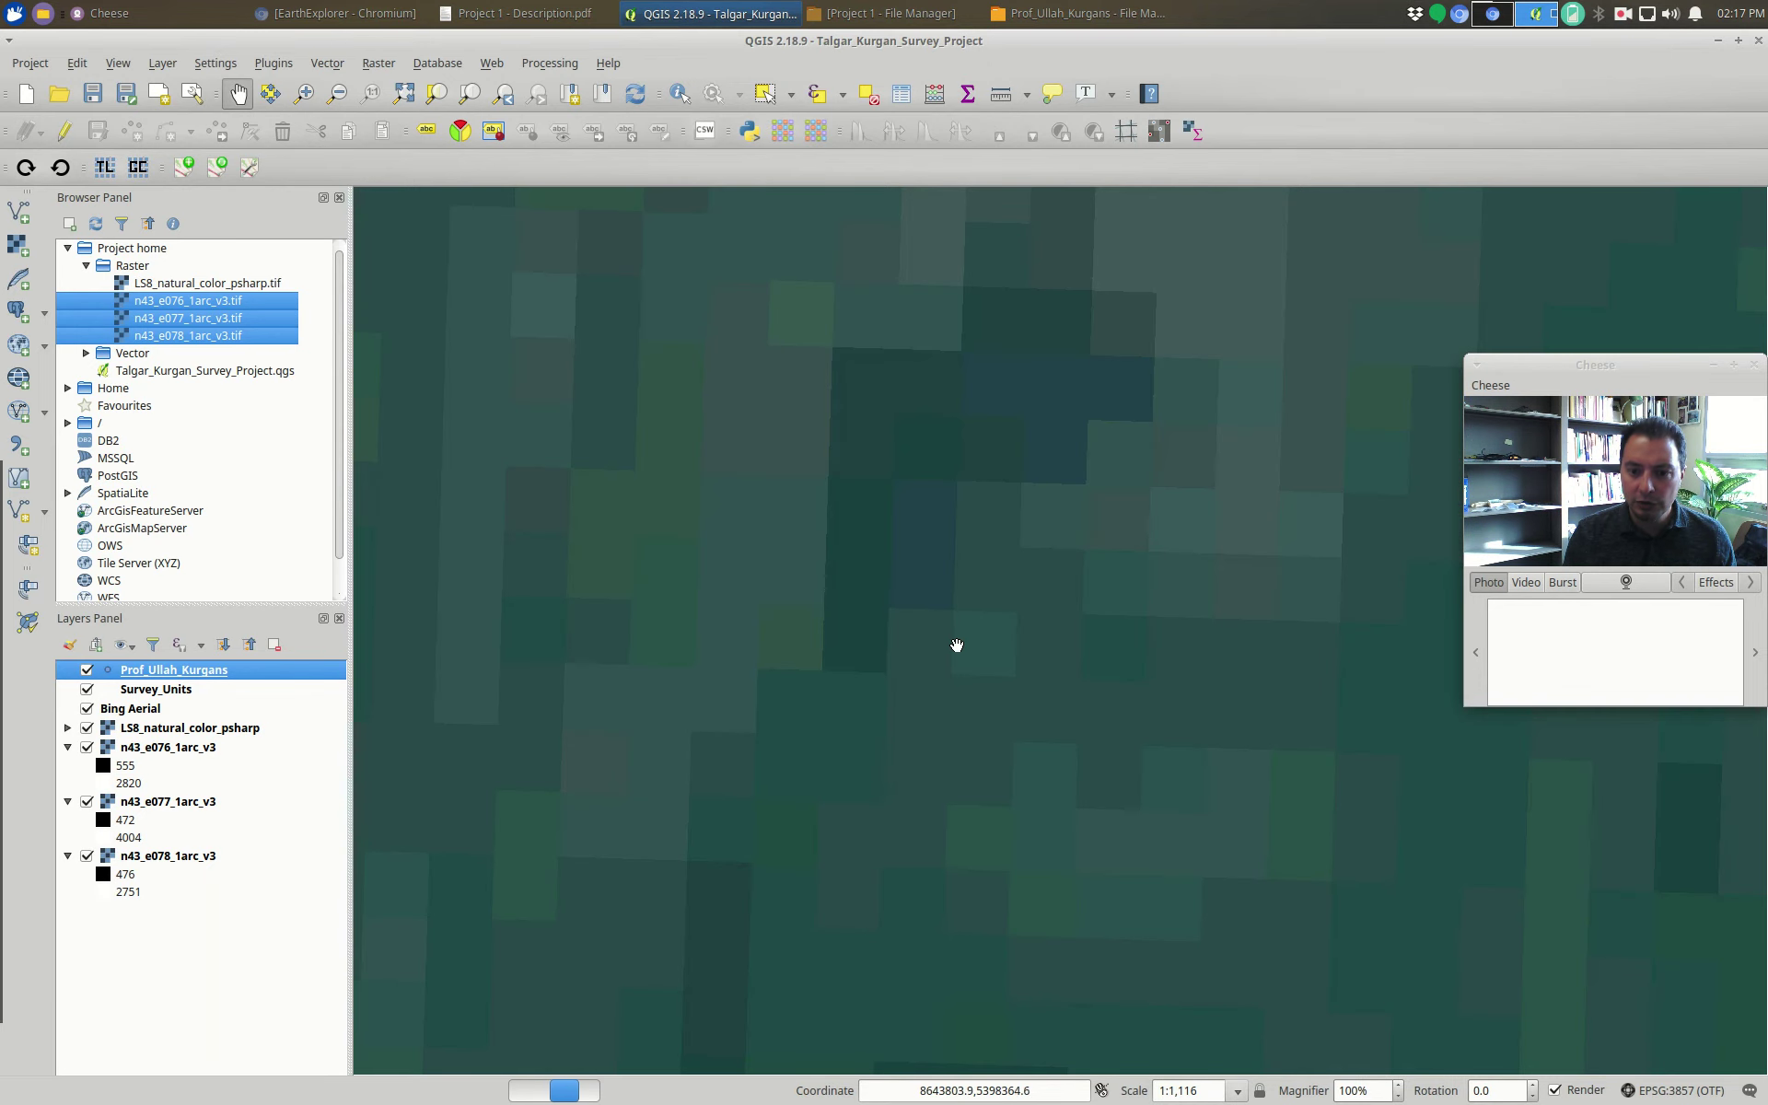
{"action": "scroll", "coordinate": [957, 645], "scroll_direction": "down", "scroll_amount": 1}
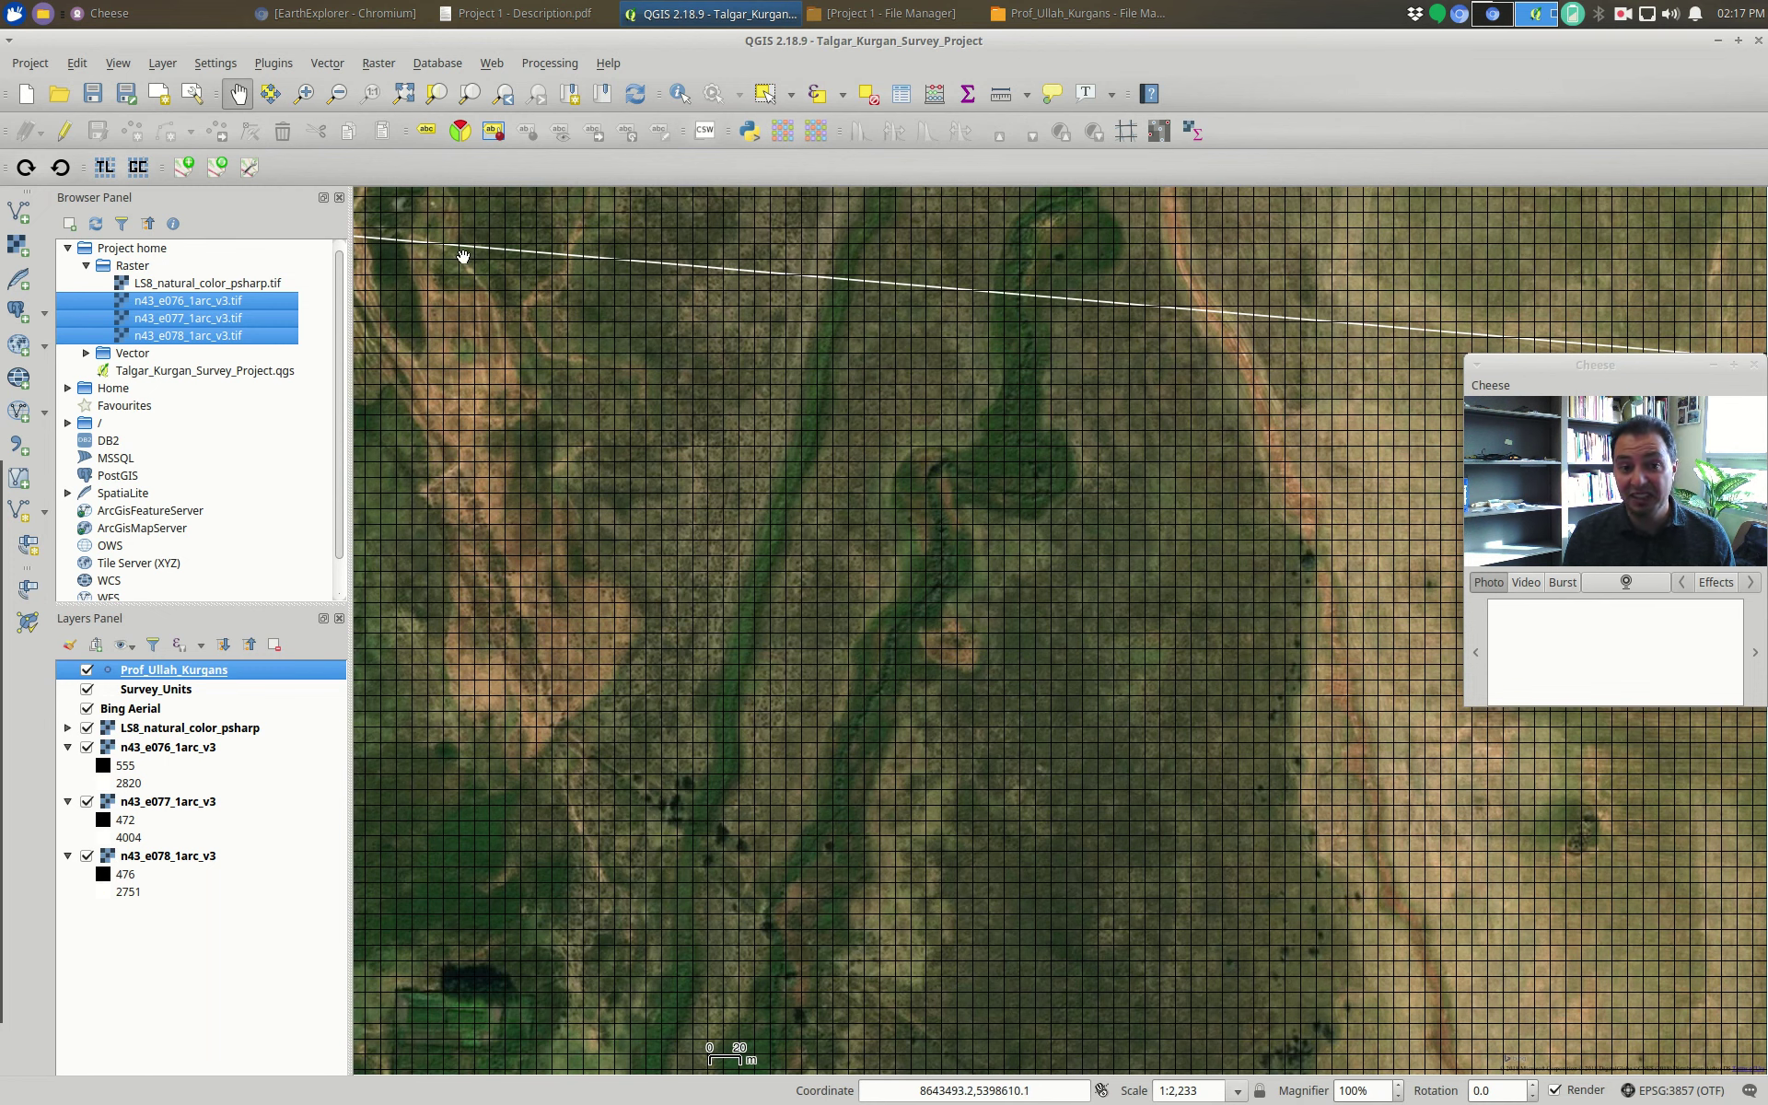
- Disable the map grid in the grid decoration settings and apply the change
{"action": "left_click", "coordinate": [163, 63]}
{"action": "mouse_move", "coordinate": [125, 64]}
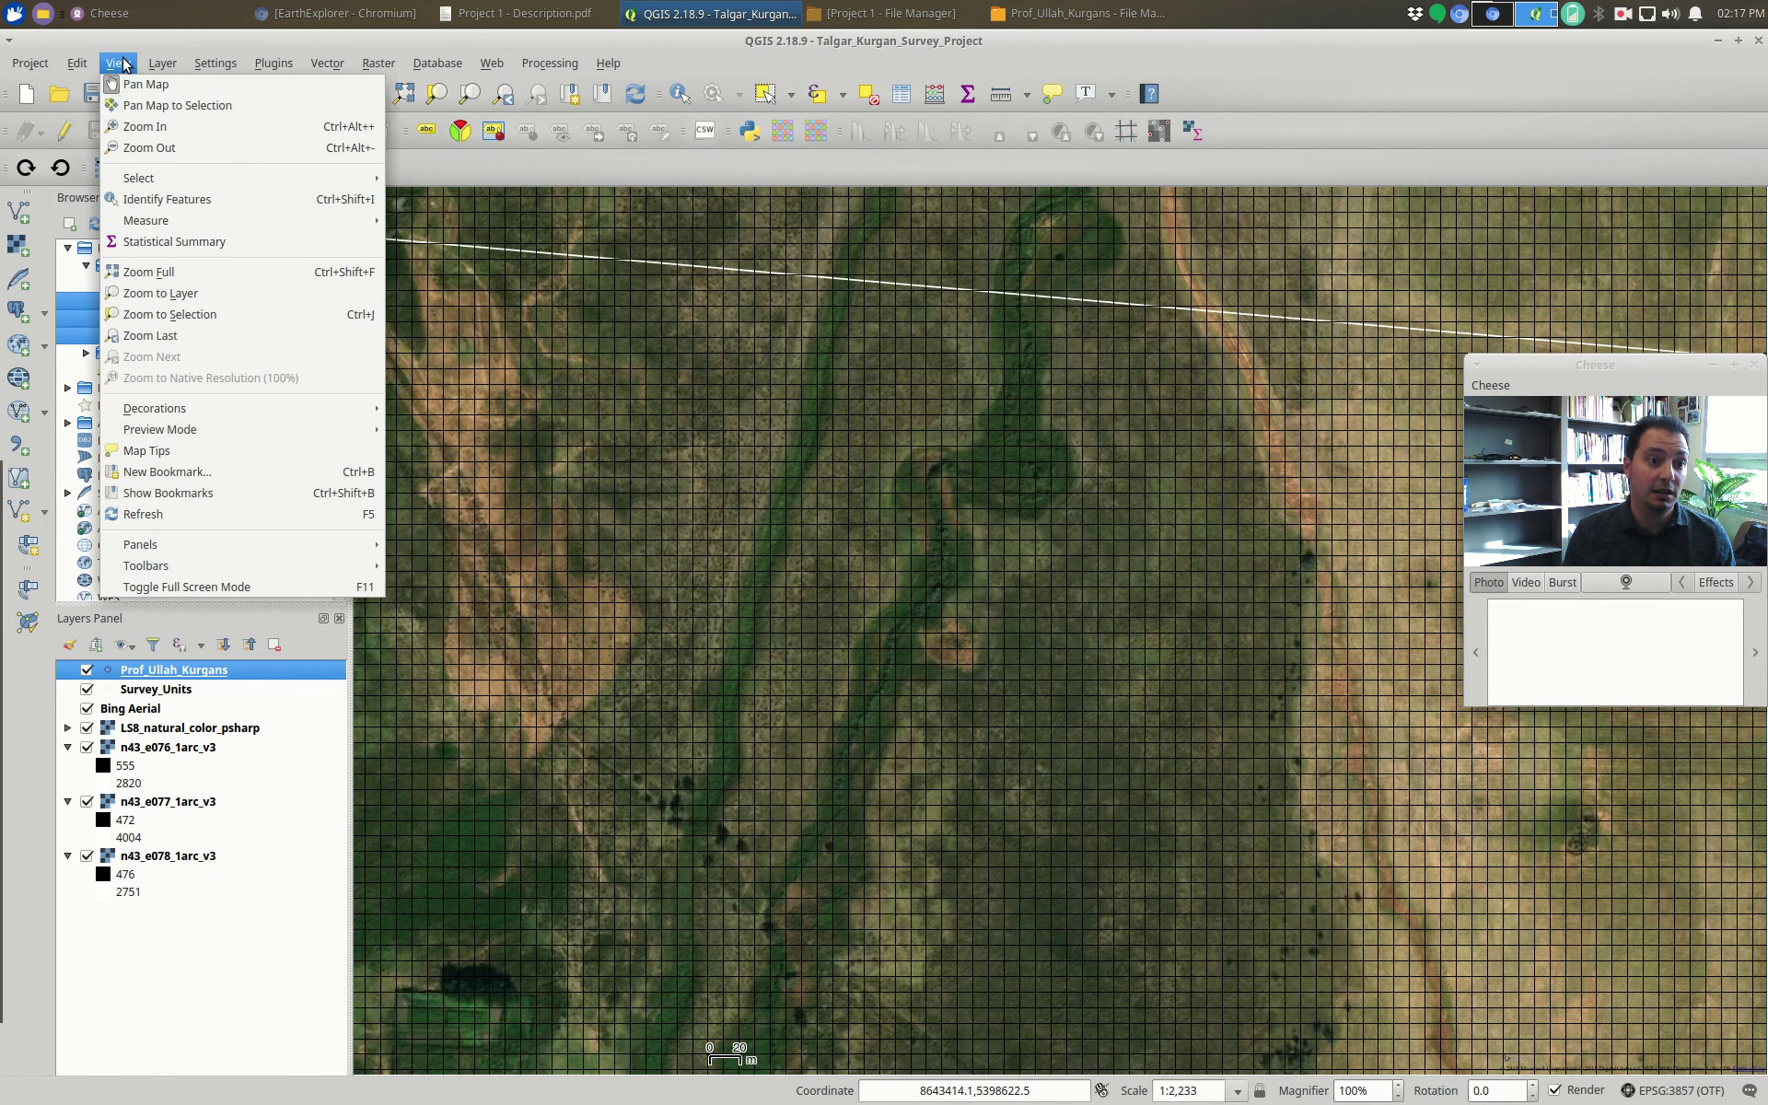
{"action": "mouse_move", "coordinate": [307, 407]}
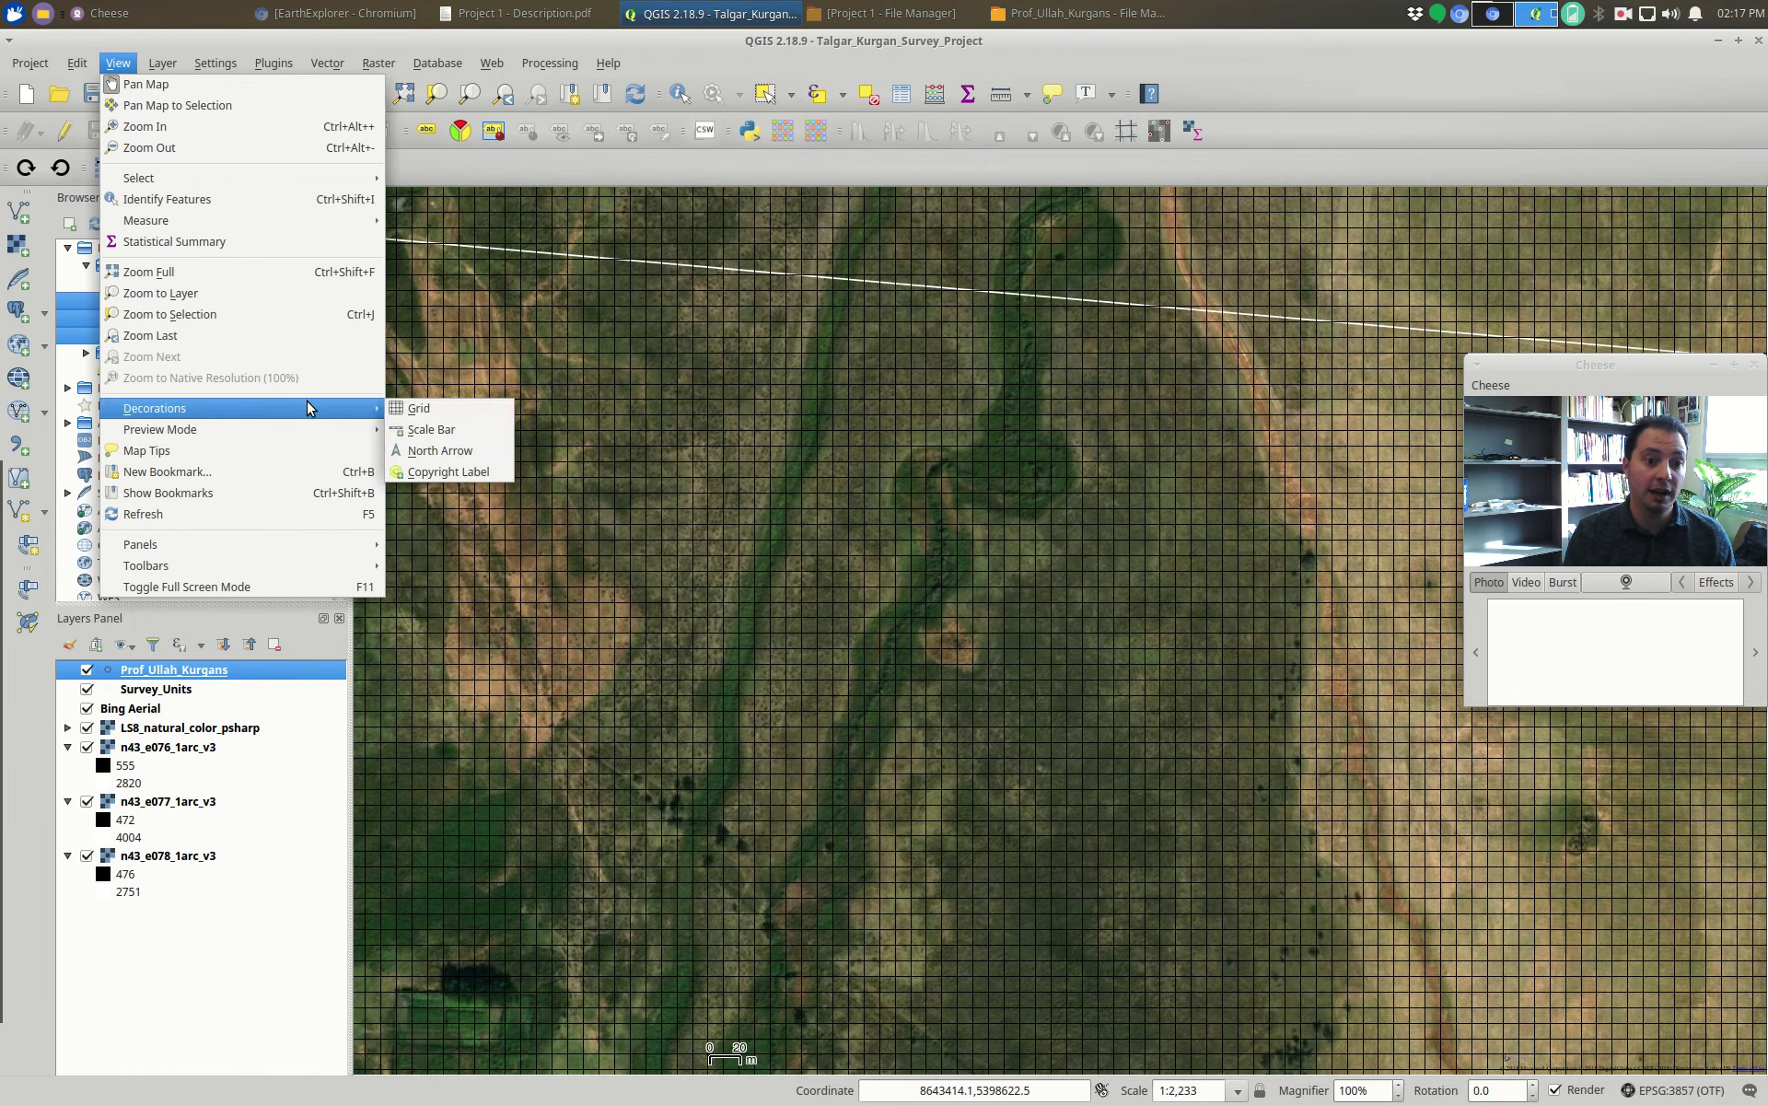
{"action": "left_click", "coordinate": [455, 404]}
{"action": "left_click_drag", "start_coordinate": [696, 395], "coordinate": [147, 671]}
{"action": "left_click", "coordinate": [43, 691]}
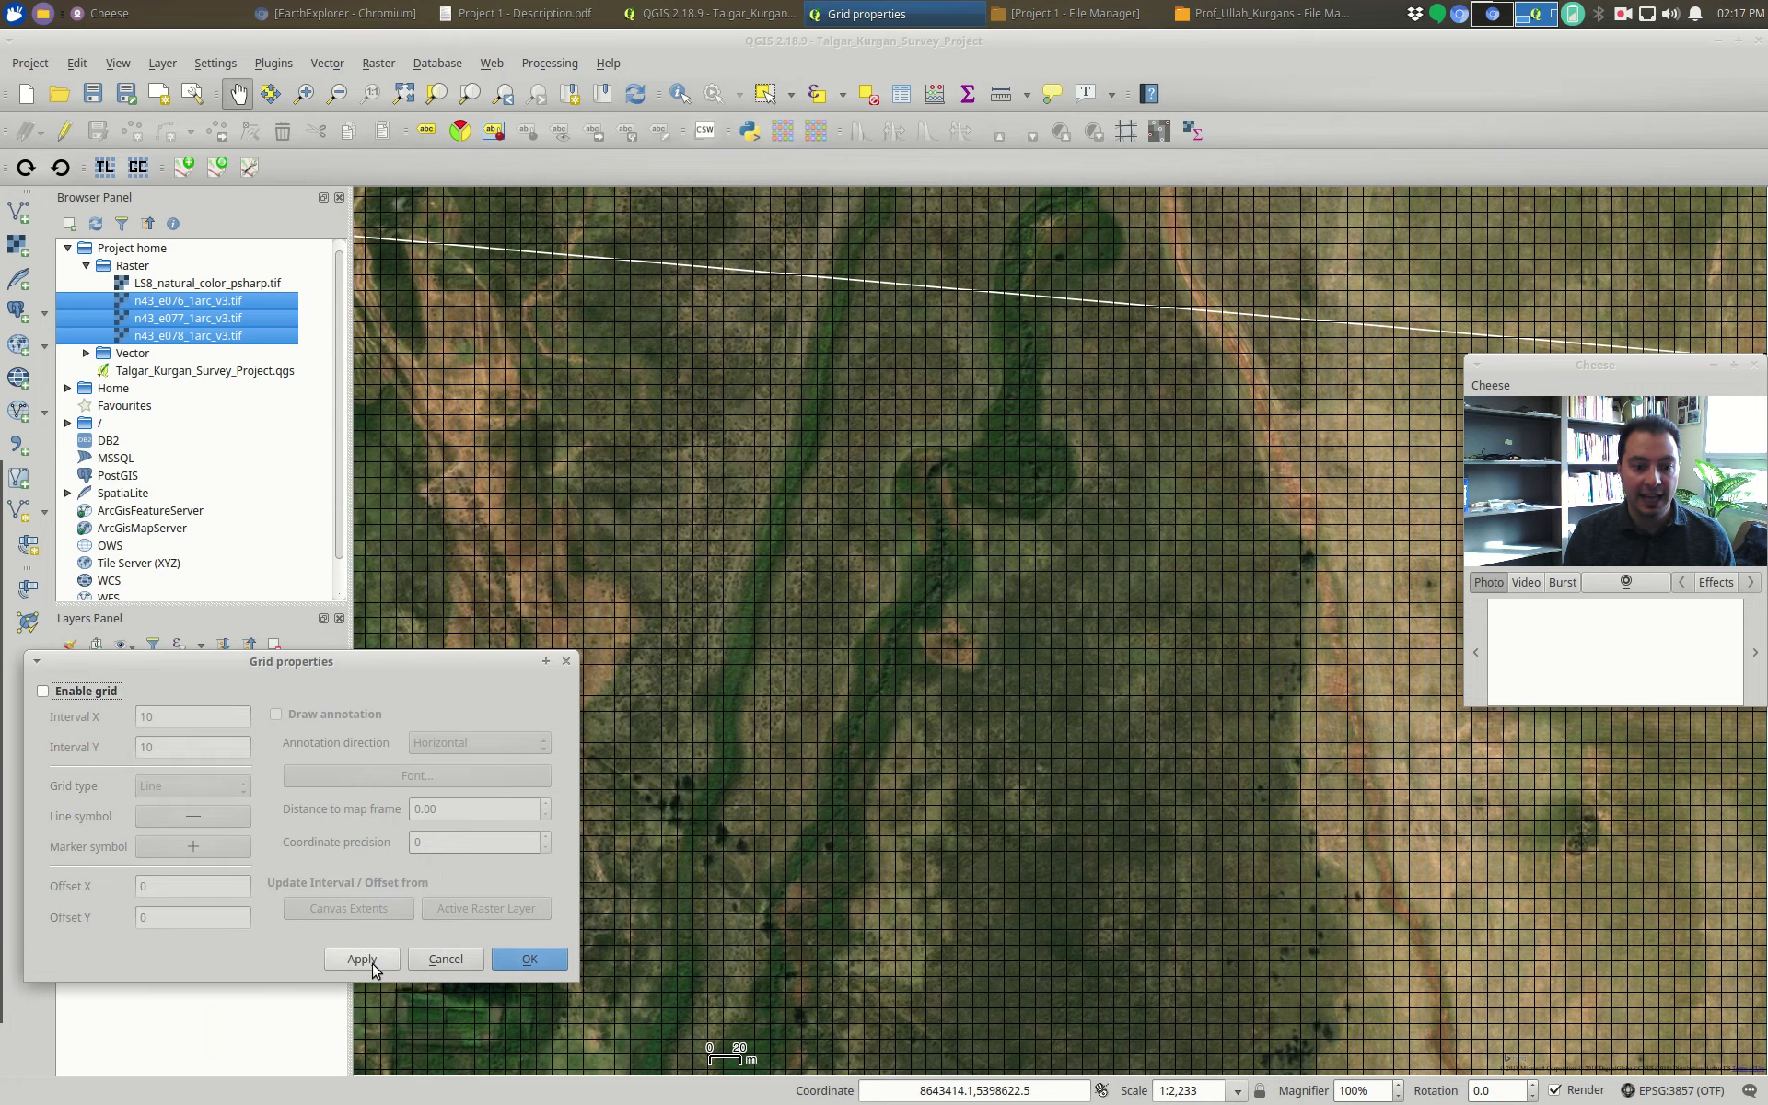
{"action": "left_click", "coordinate": [359, 959]}
- Enable the map grid again with X and Y intervals of 10 and accept the grid settings
{"action": "left_click", "coordinate": [41, 691]}
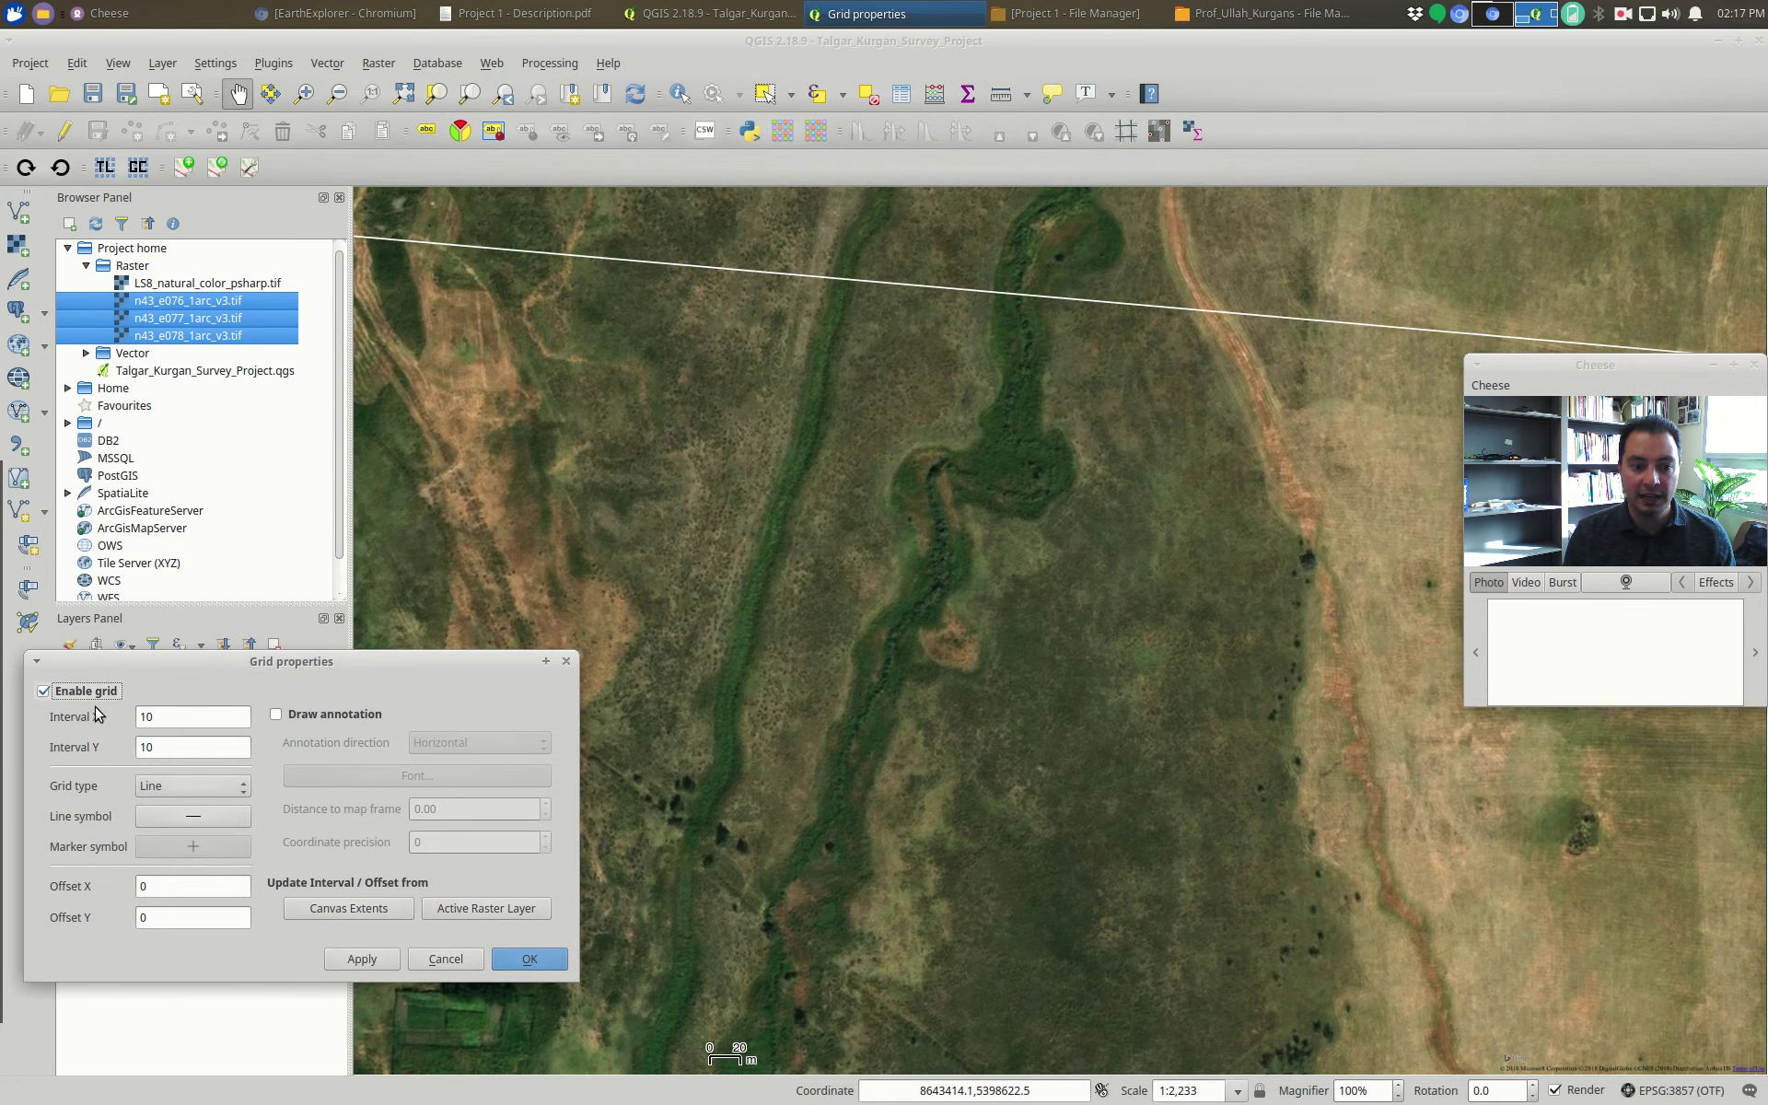
{"action": "left_click", "coordinate": [357, 955]}
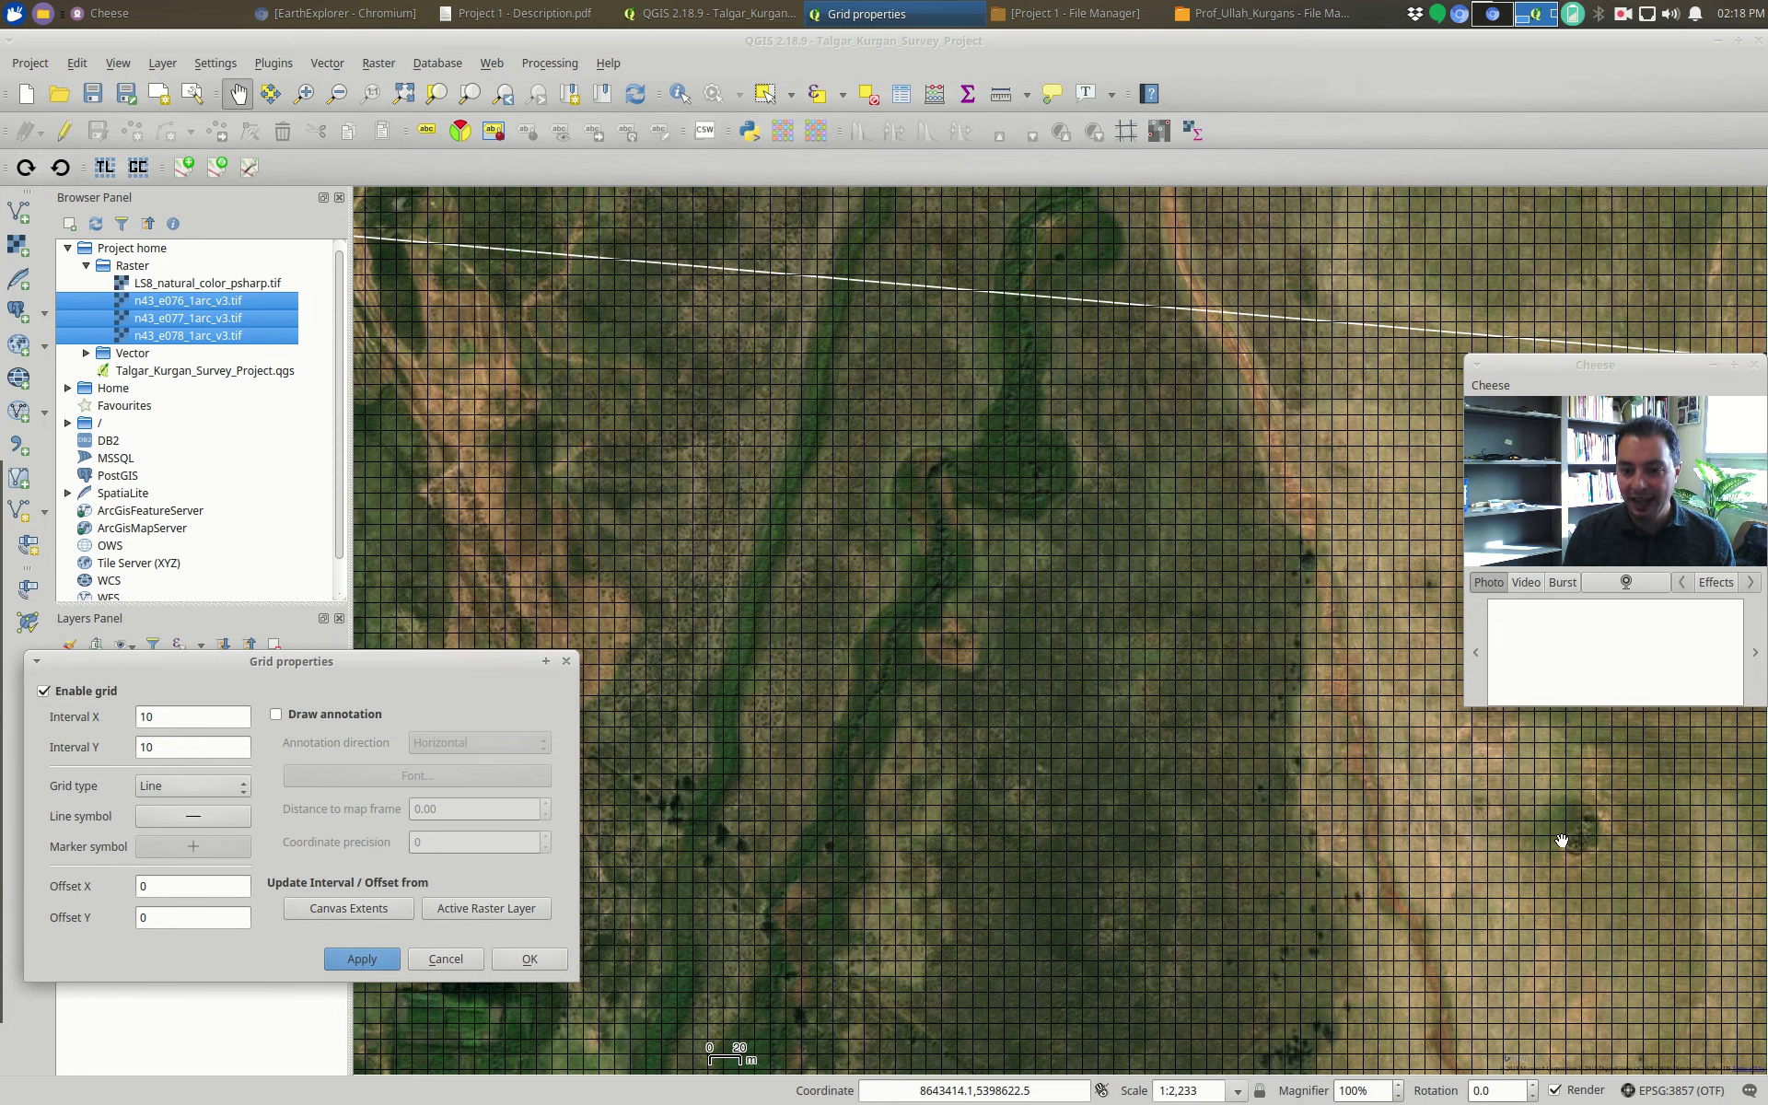
{"action": "left_click", "coordinate": [529, 959]}
- Start editing the kurgan point layer, place a point on the dark round mound at the tip of the wedge-shaped patch, and enter id 1
{"action": "left_click_drag", "start_coordinate": [1572, 863], "coordinate": [817, 801]}
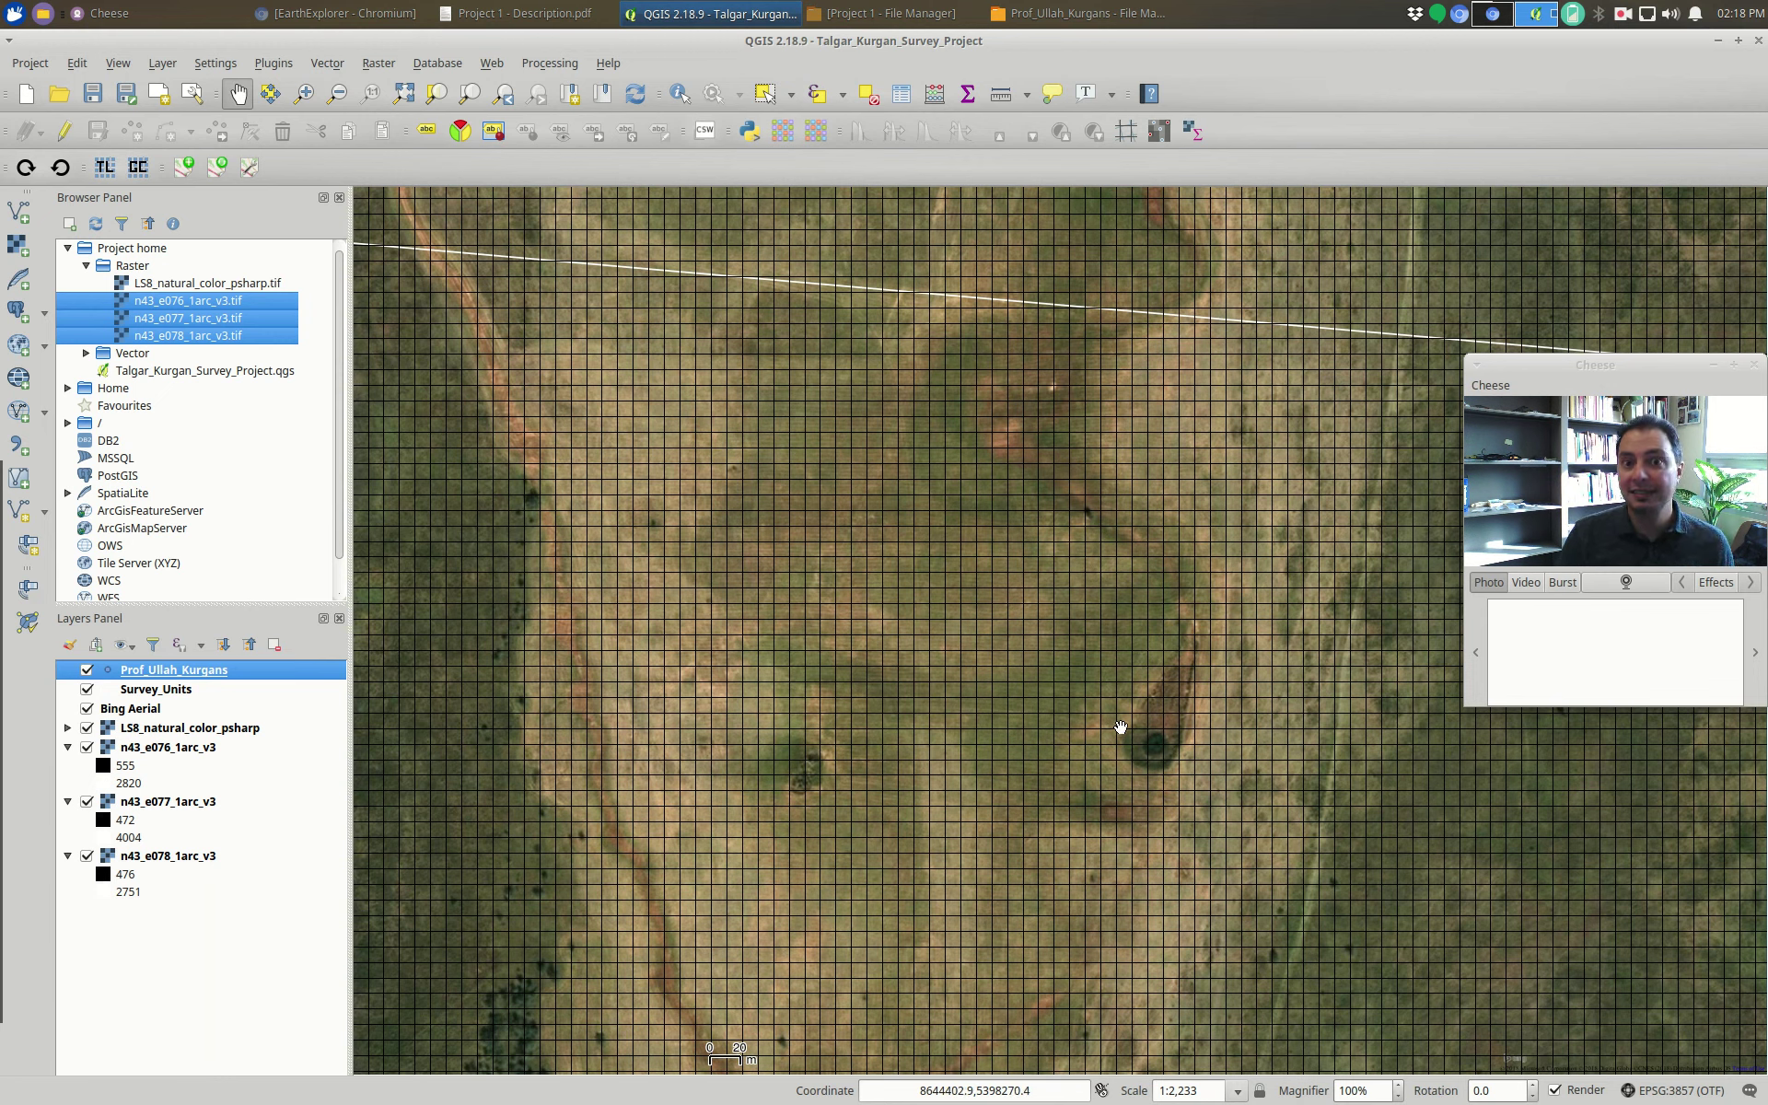
{"action": "left_click_drag", "start_coordinate": [1174, 753], "coordinate": [964, 723]}
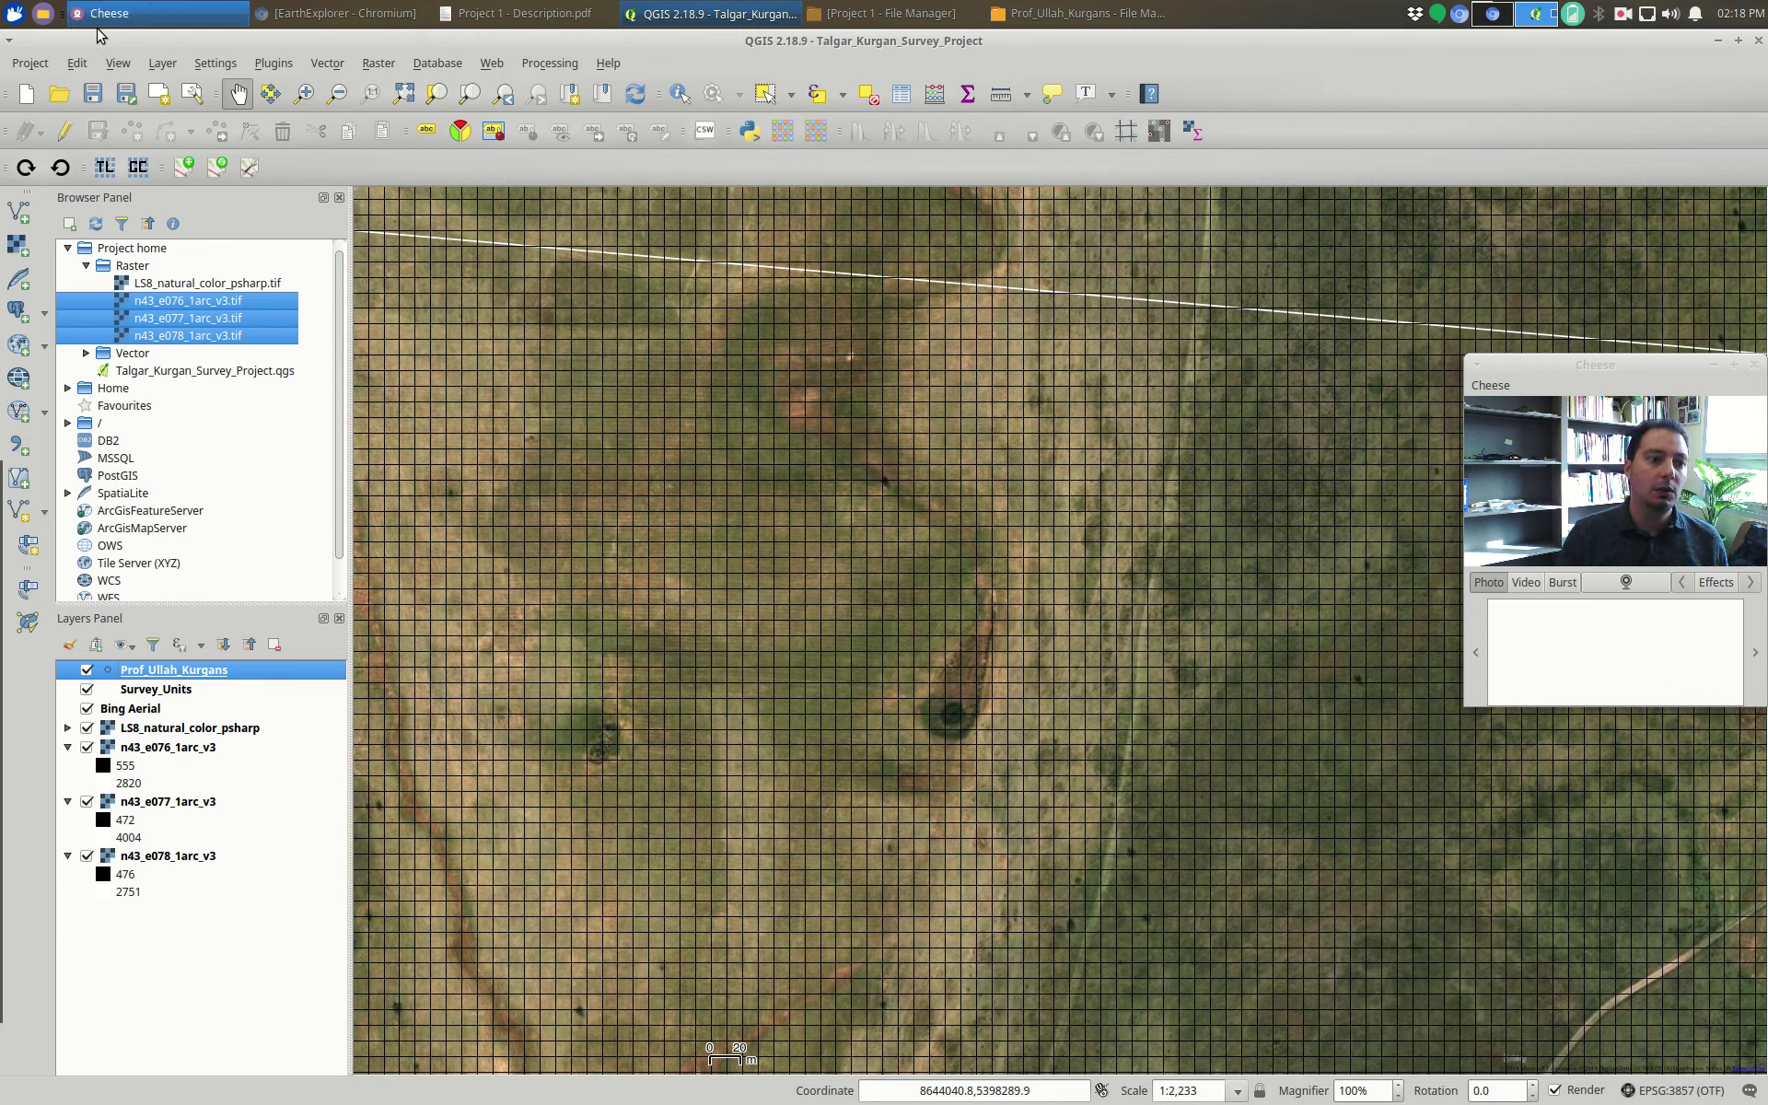
{"action": "left_click", "coordinate": [65, 139]}
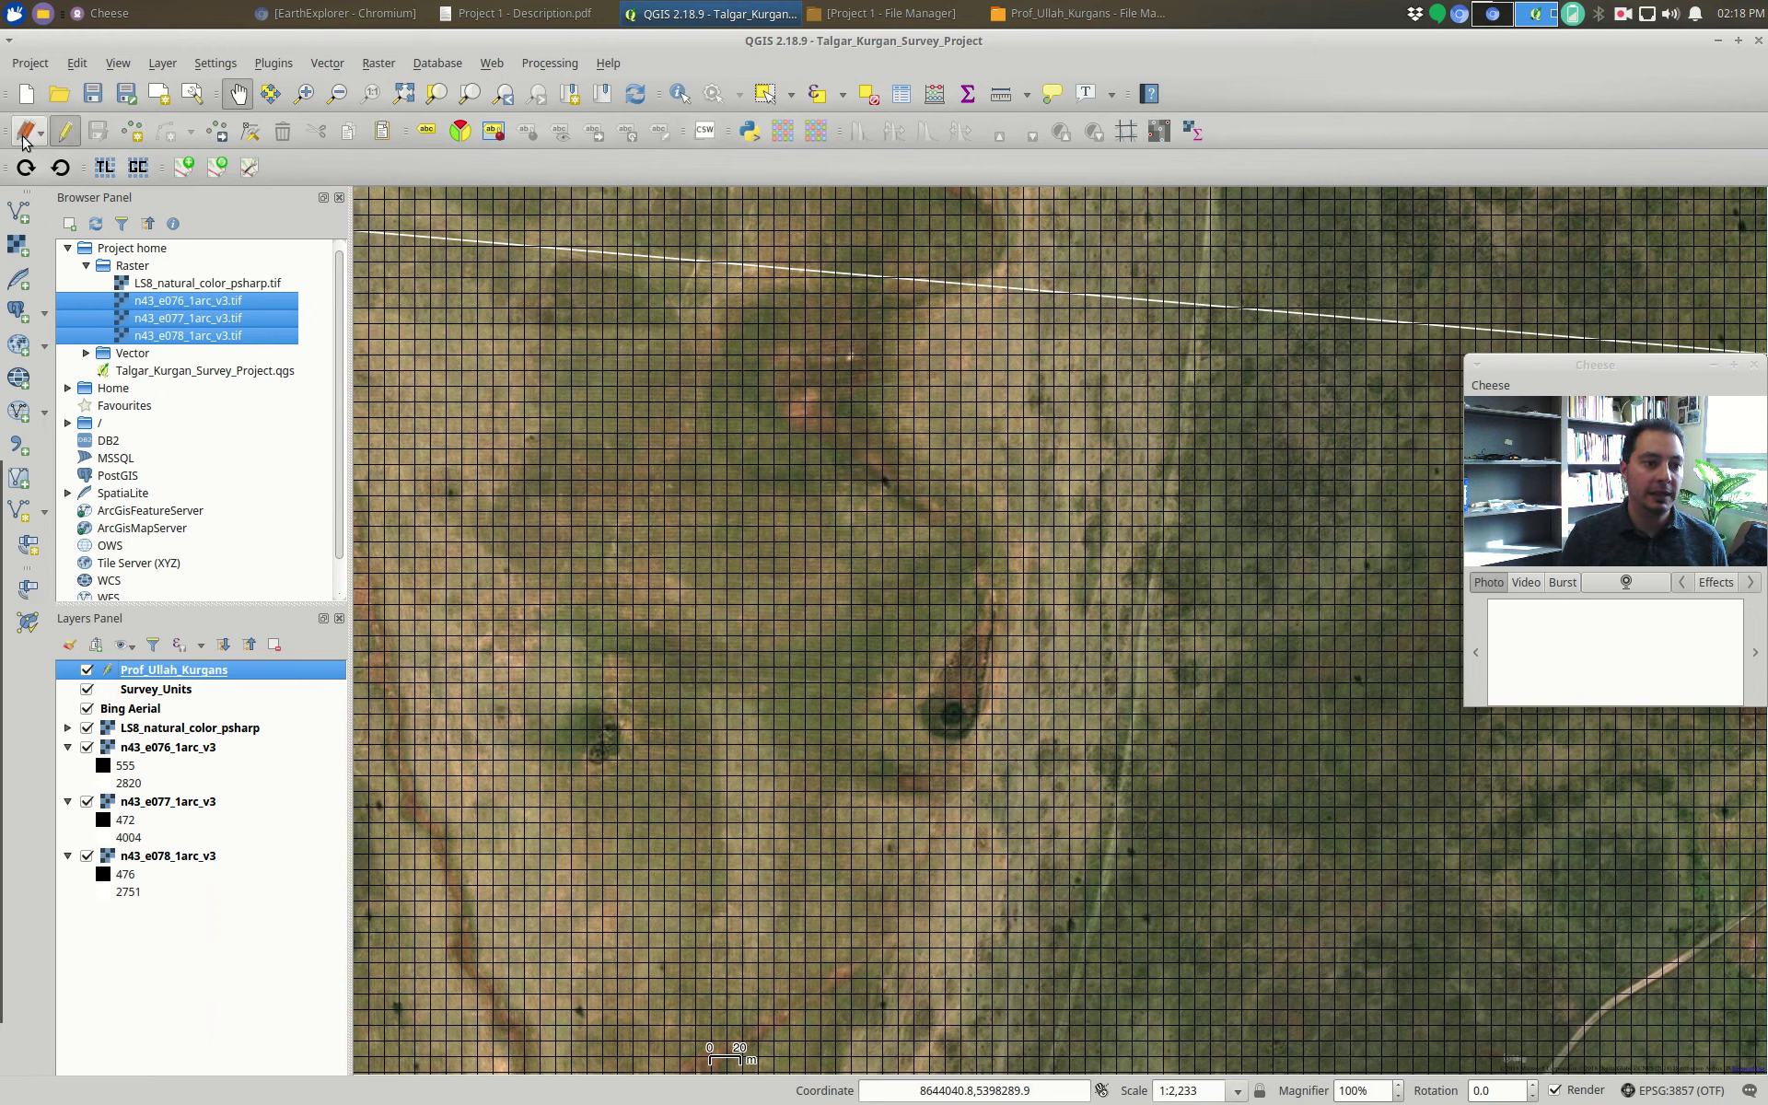
{"action": "left_click", "coordinate": [134, 138]}
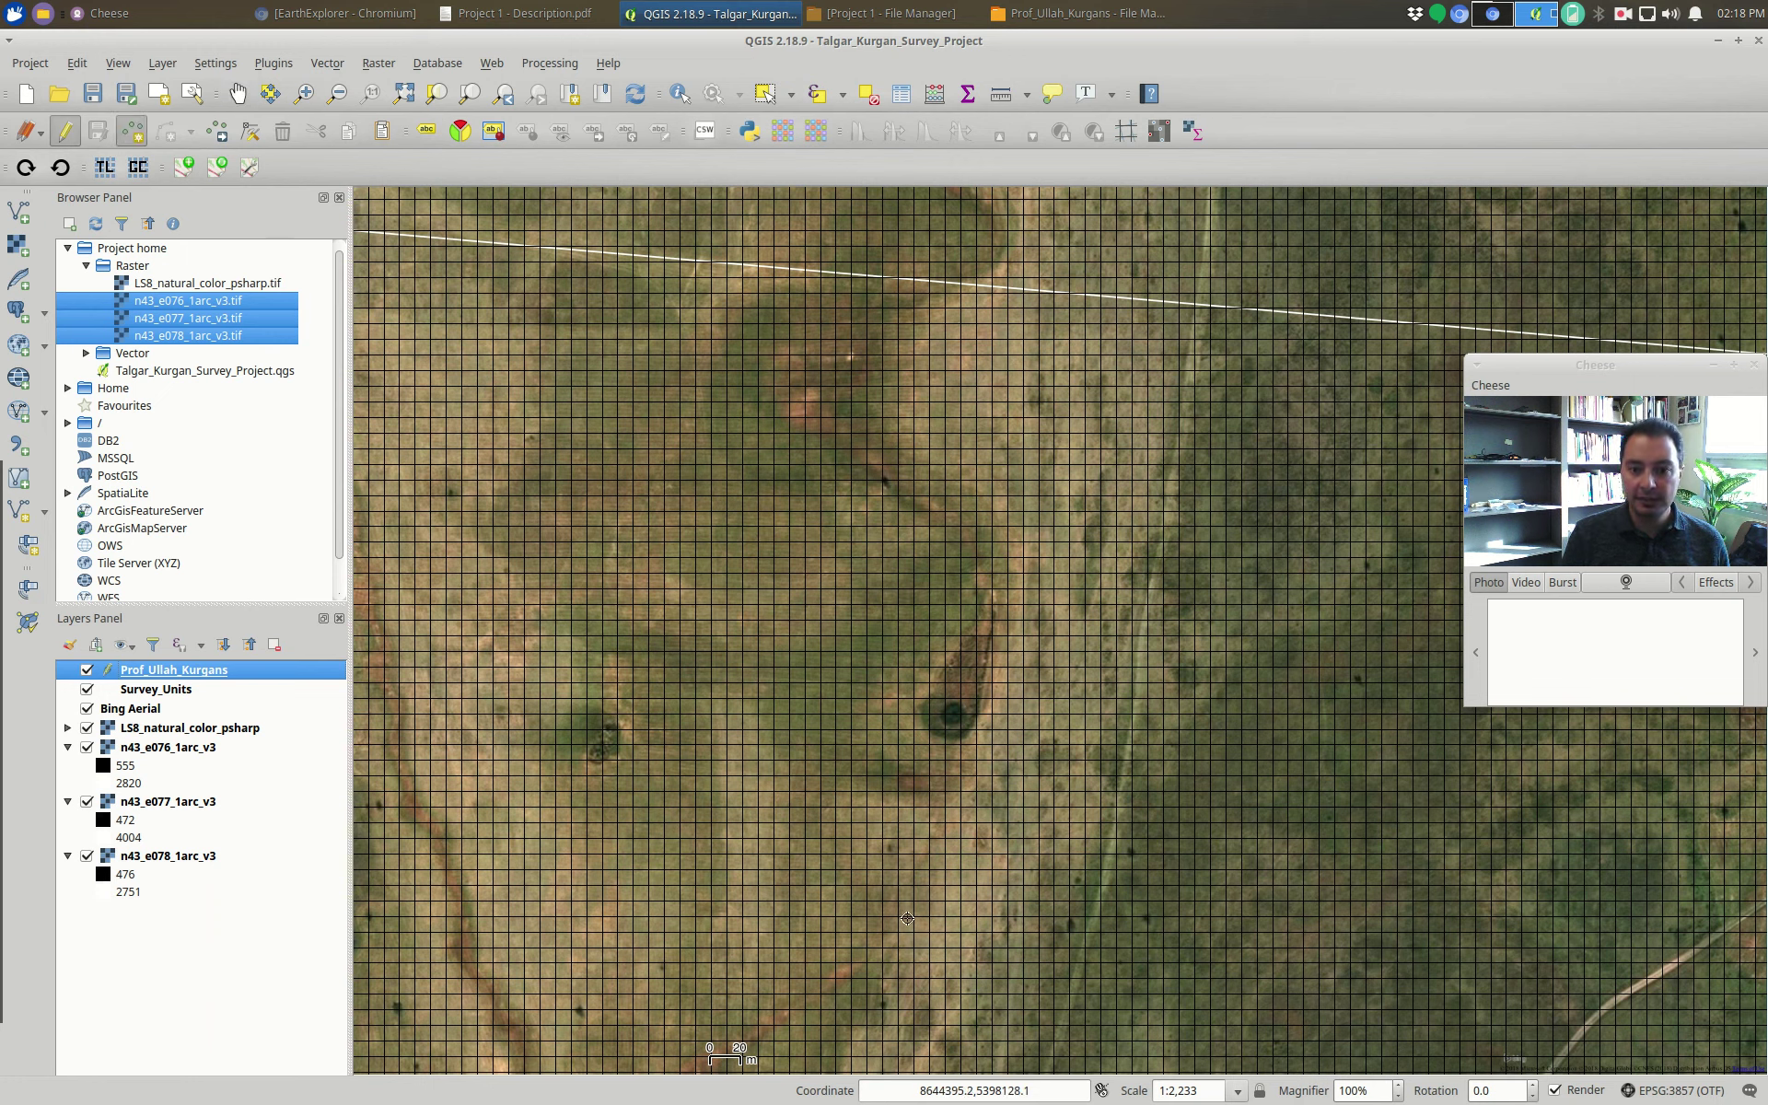
{"action": "left_click", "coordinate": [949, 714]}
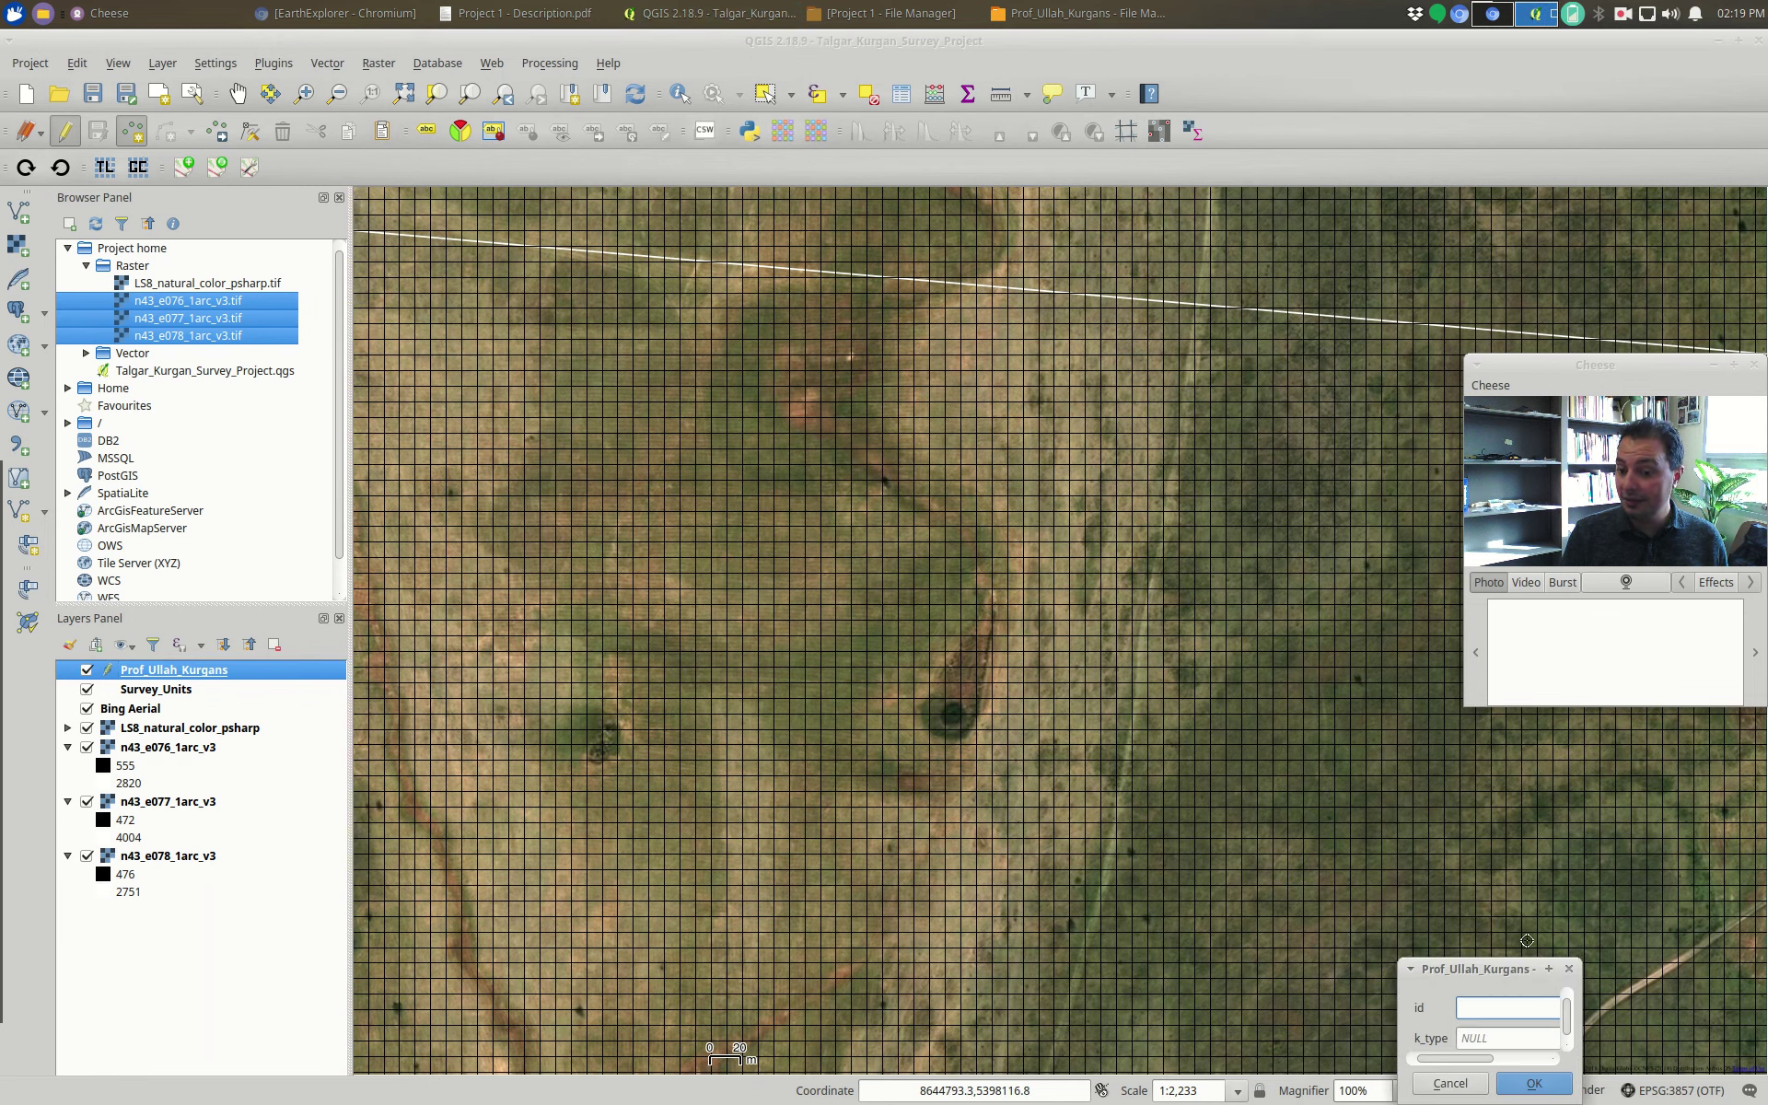
{"action": "left_click_drag", "start_coordinate": [1488, 976], "coordinate": [1287, 611]}
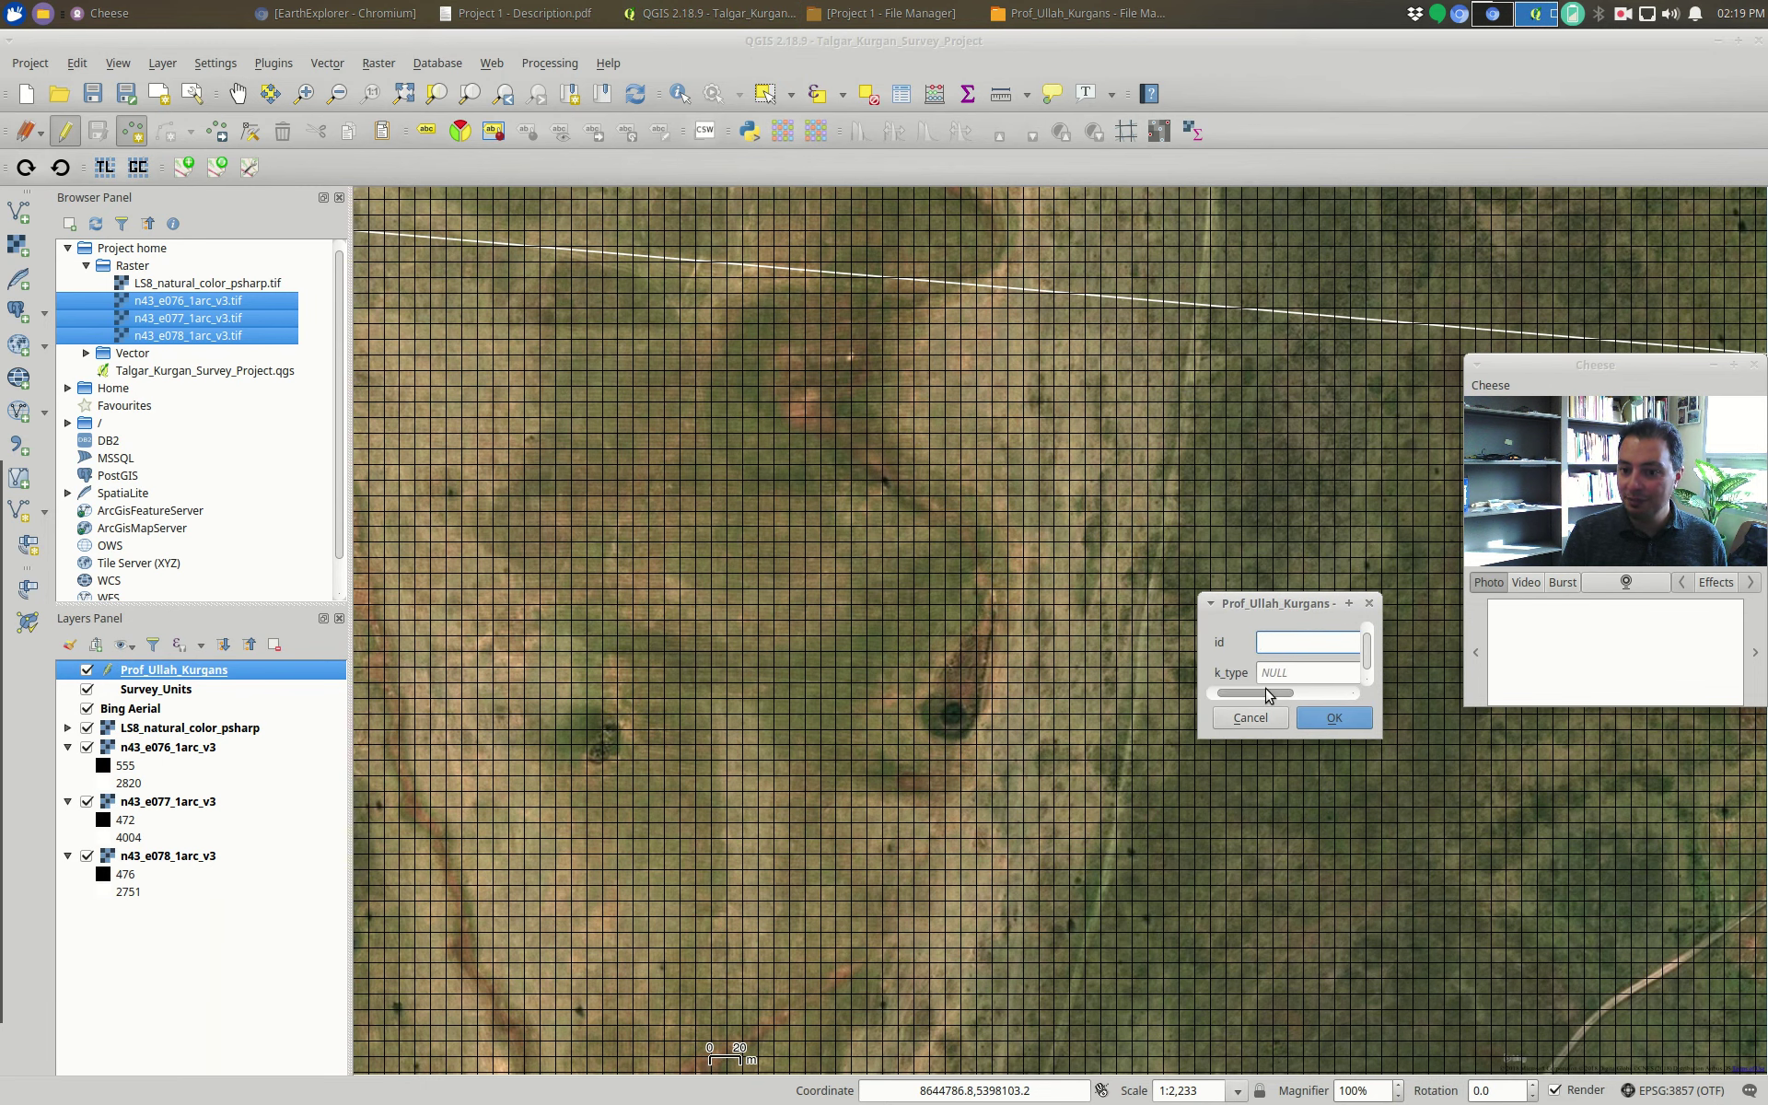
{"action": "mouse_move", "coordinate": [1367, 658]}
{"action": "left_mouse_down"}
{"action": "mouse_move", "coordinate": [1369, 674]}
{"action": "mouse_move", "coordinate": [1369, 645]}
{"action": "left_mouse_up"}
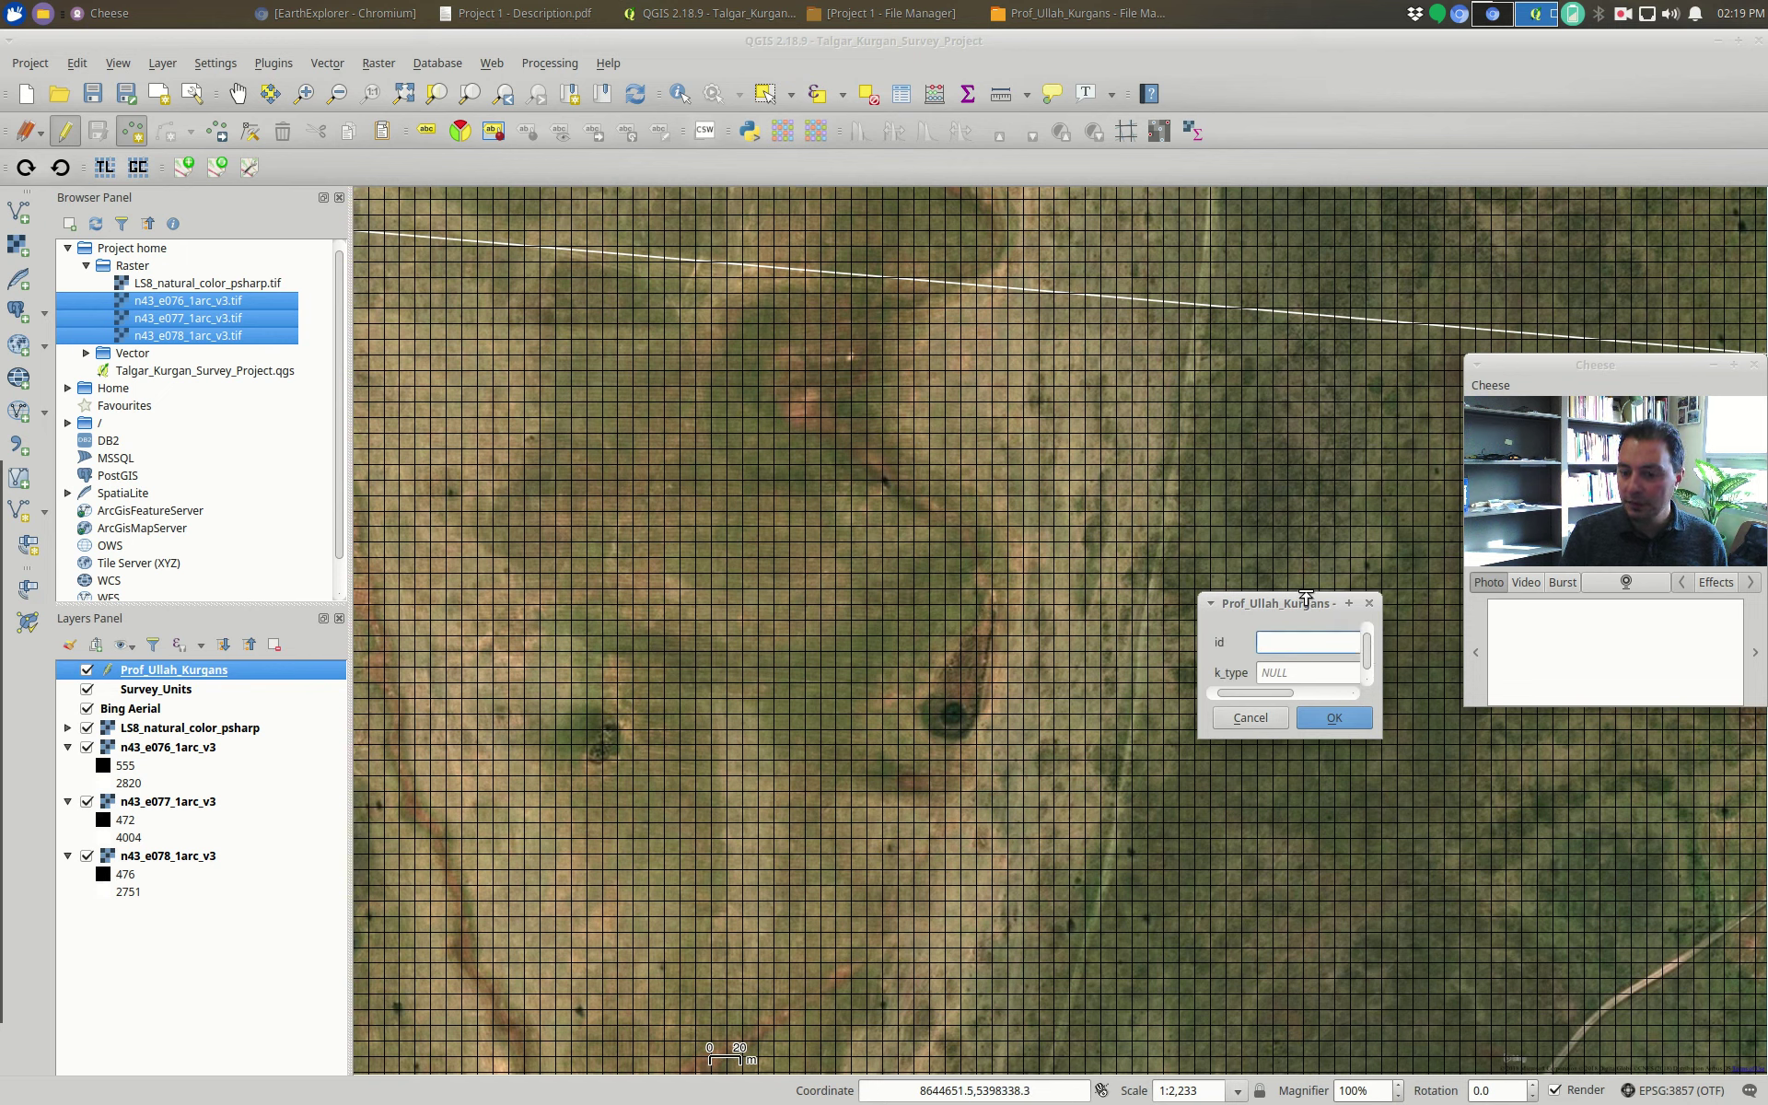
{"action": "left_click_drag", "start_coordinate": [1306, 600], "coordinate": [1305, 464]}
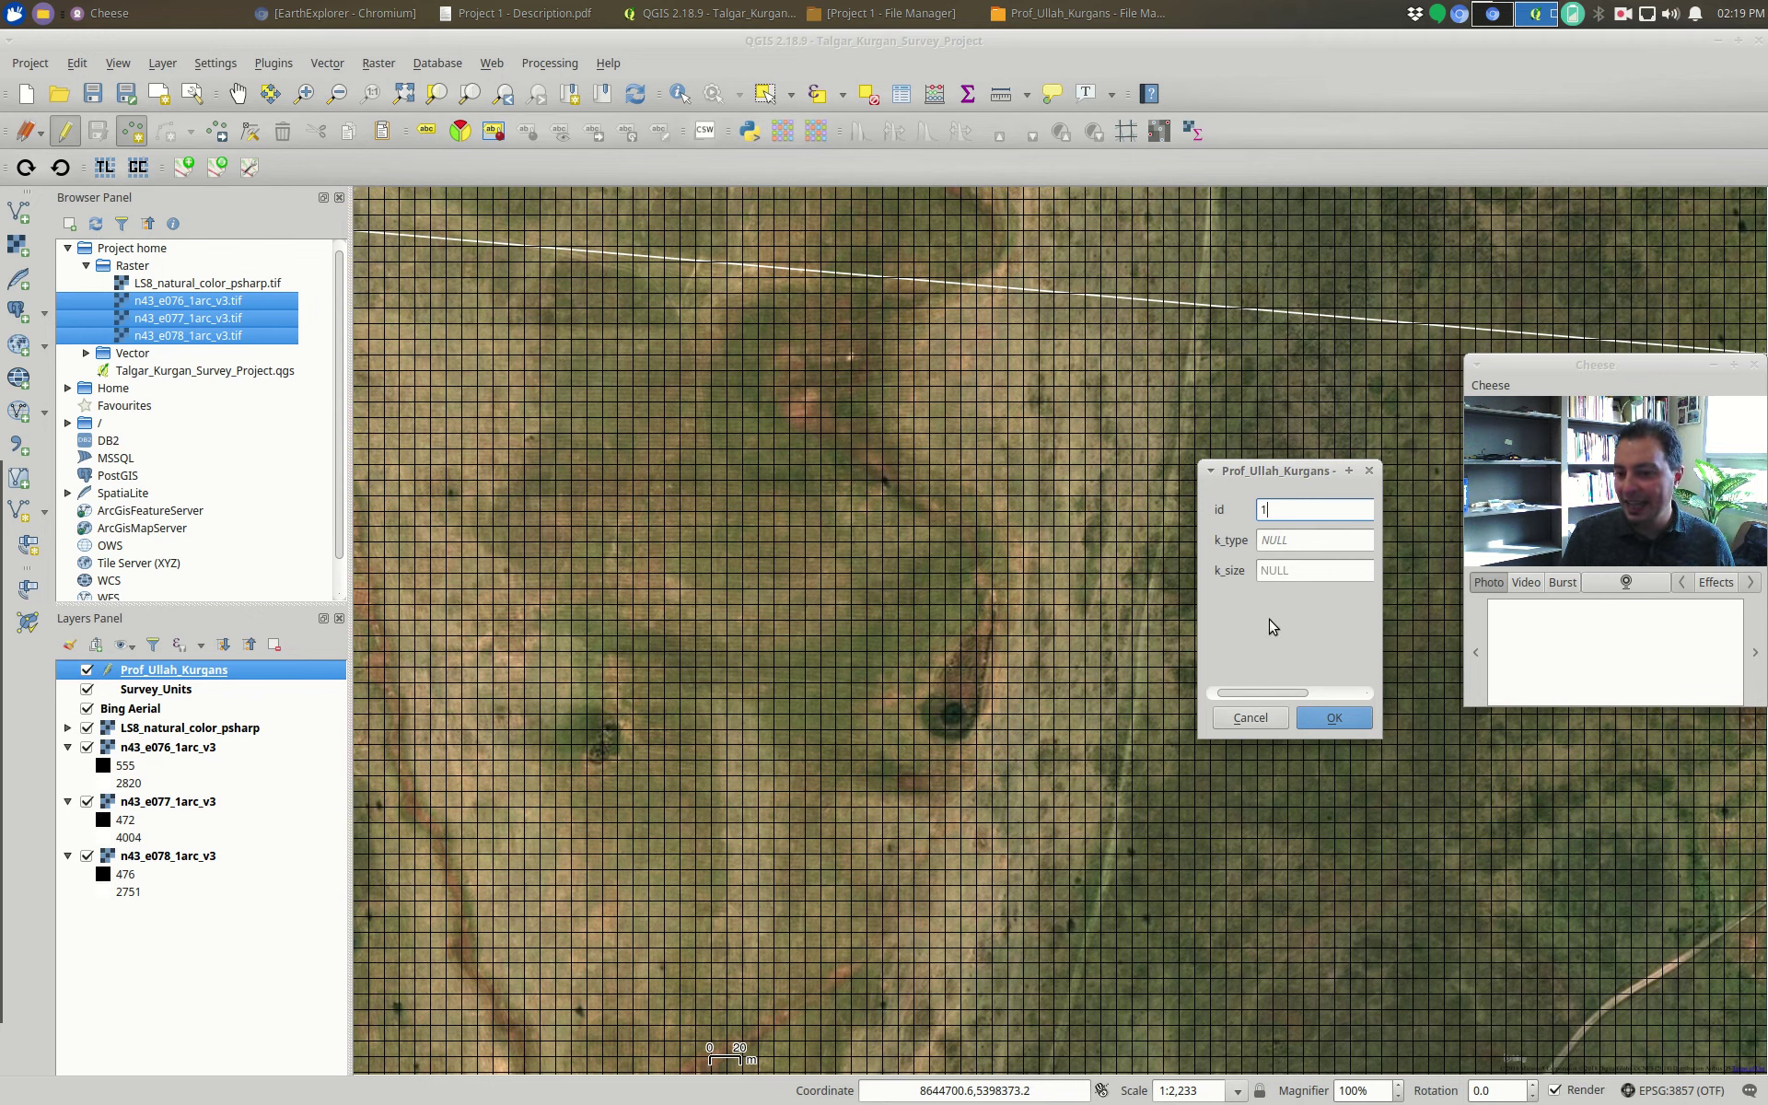
{"action": "type", "text": "1"}
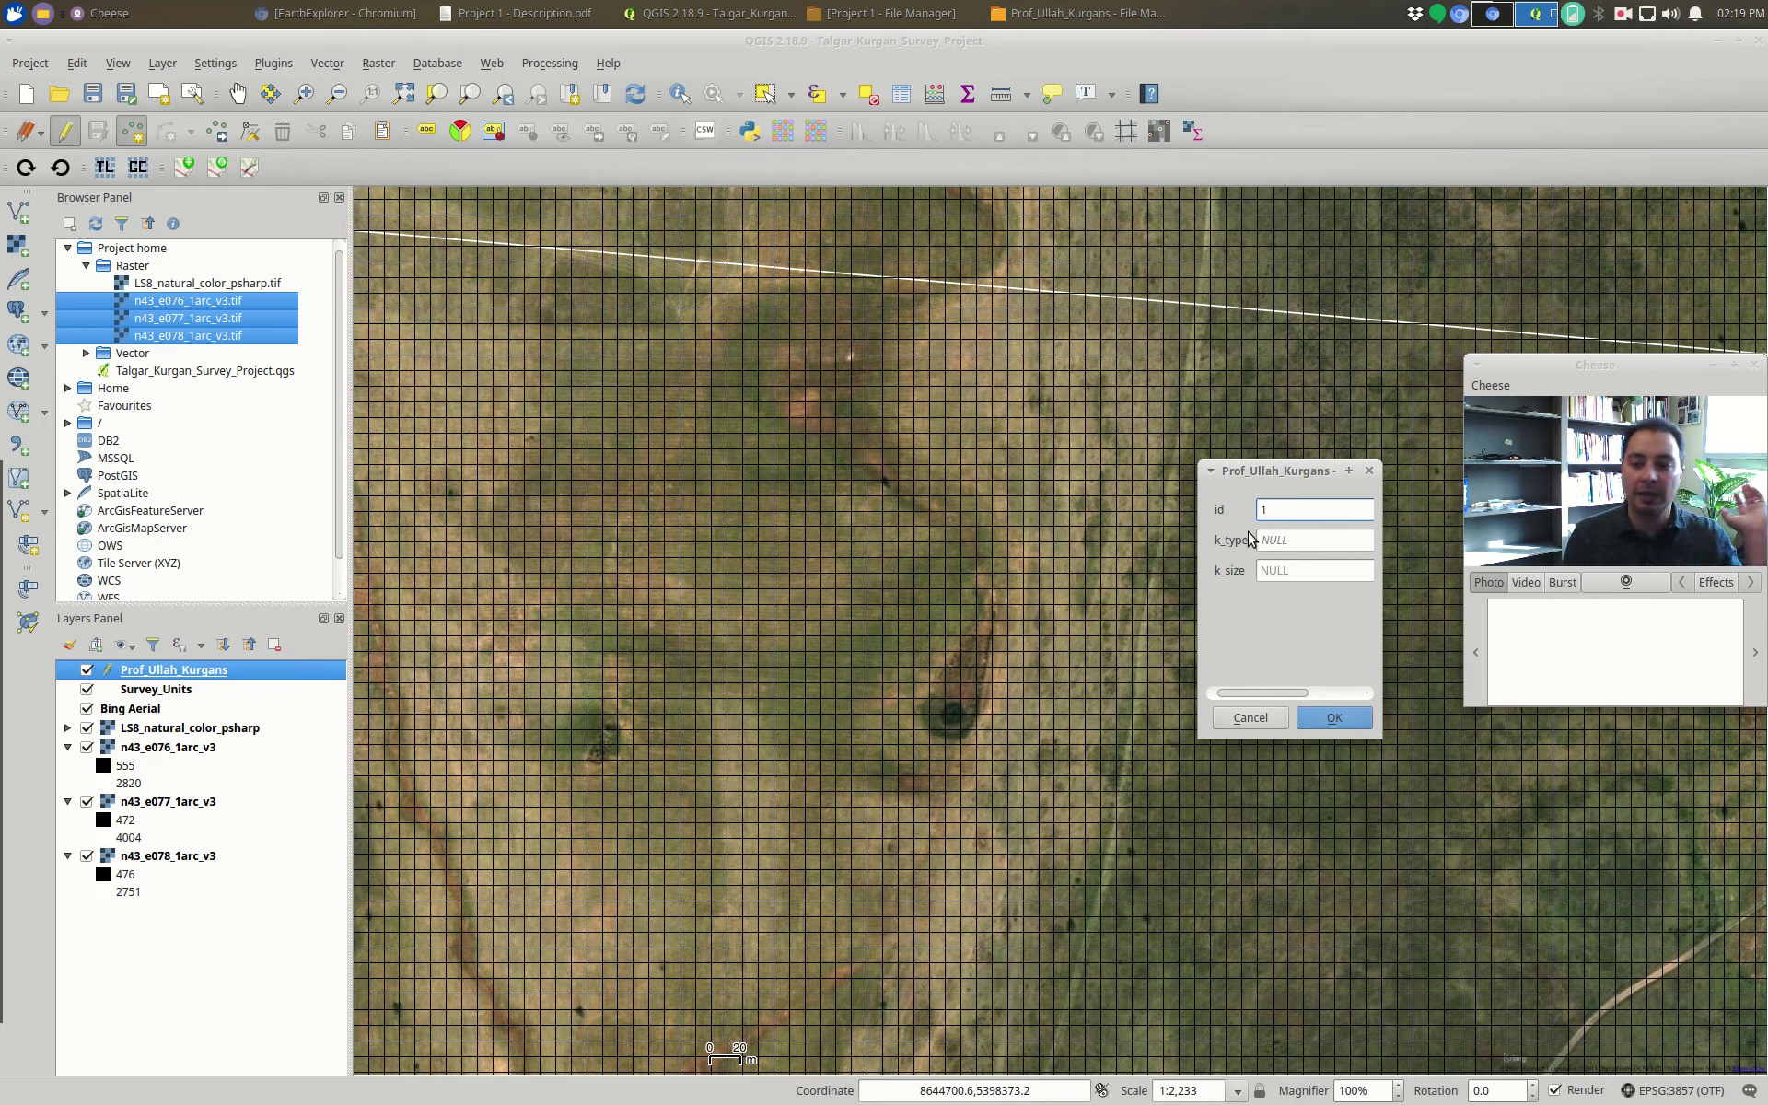
- Consult the kurgan codes in the project description PDF and complete the first kurgan's record with k_type m and k_size 35
{"action": "left_click", "coordinate": [1274, 541]}
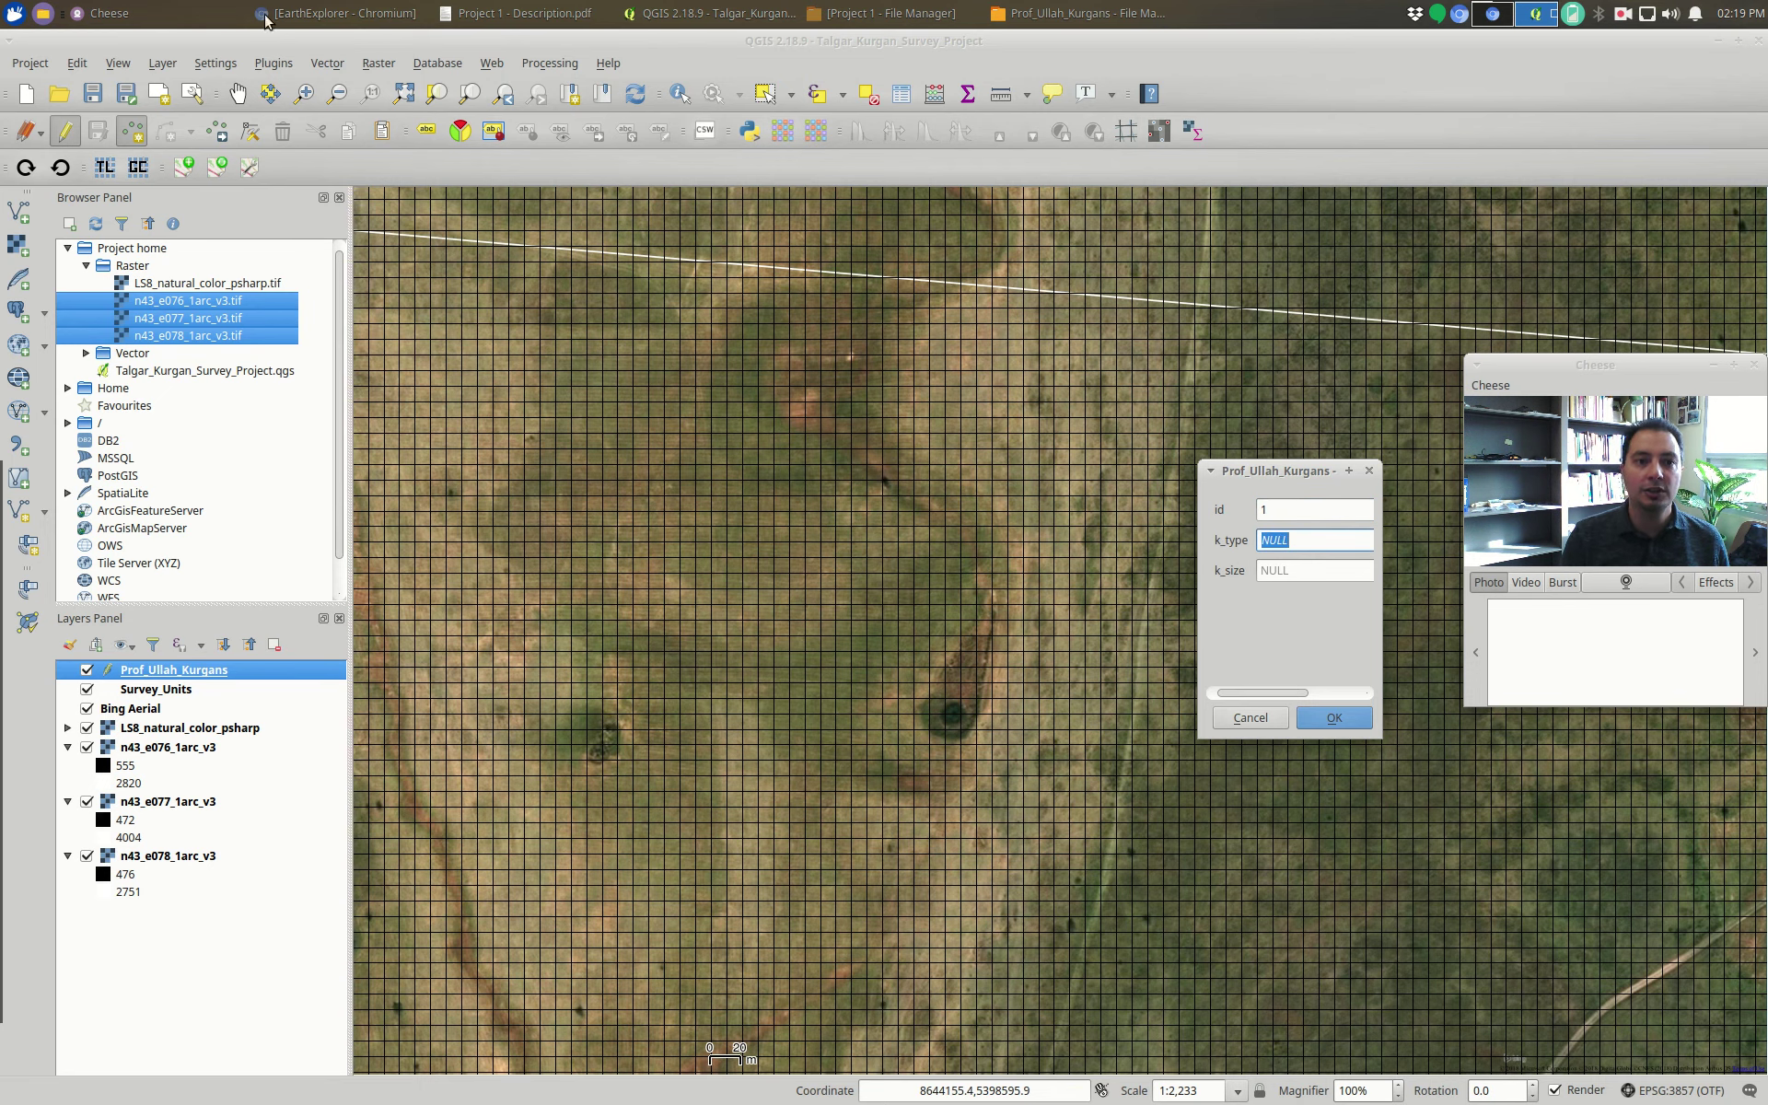
{"action": "left_click", "coordinate": [521, 13]}
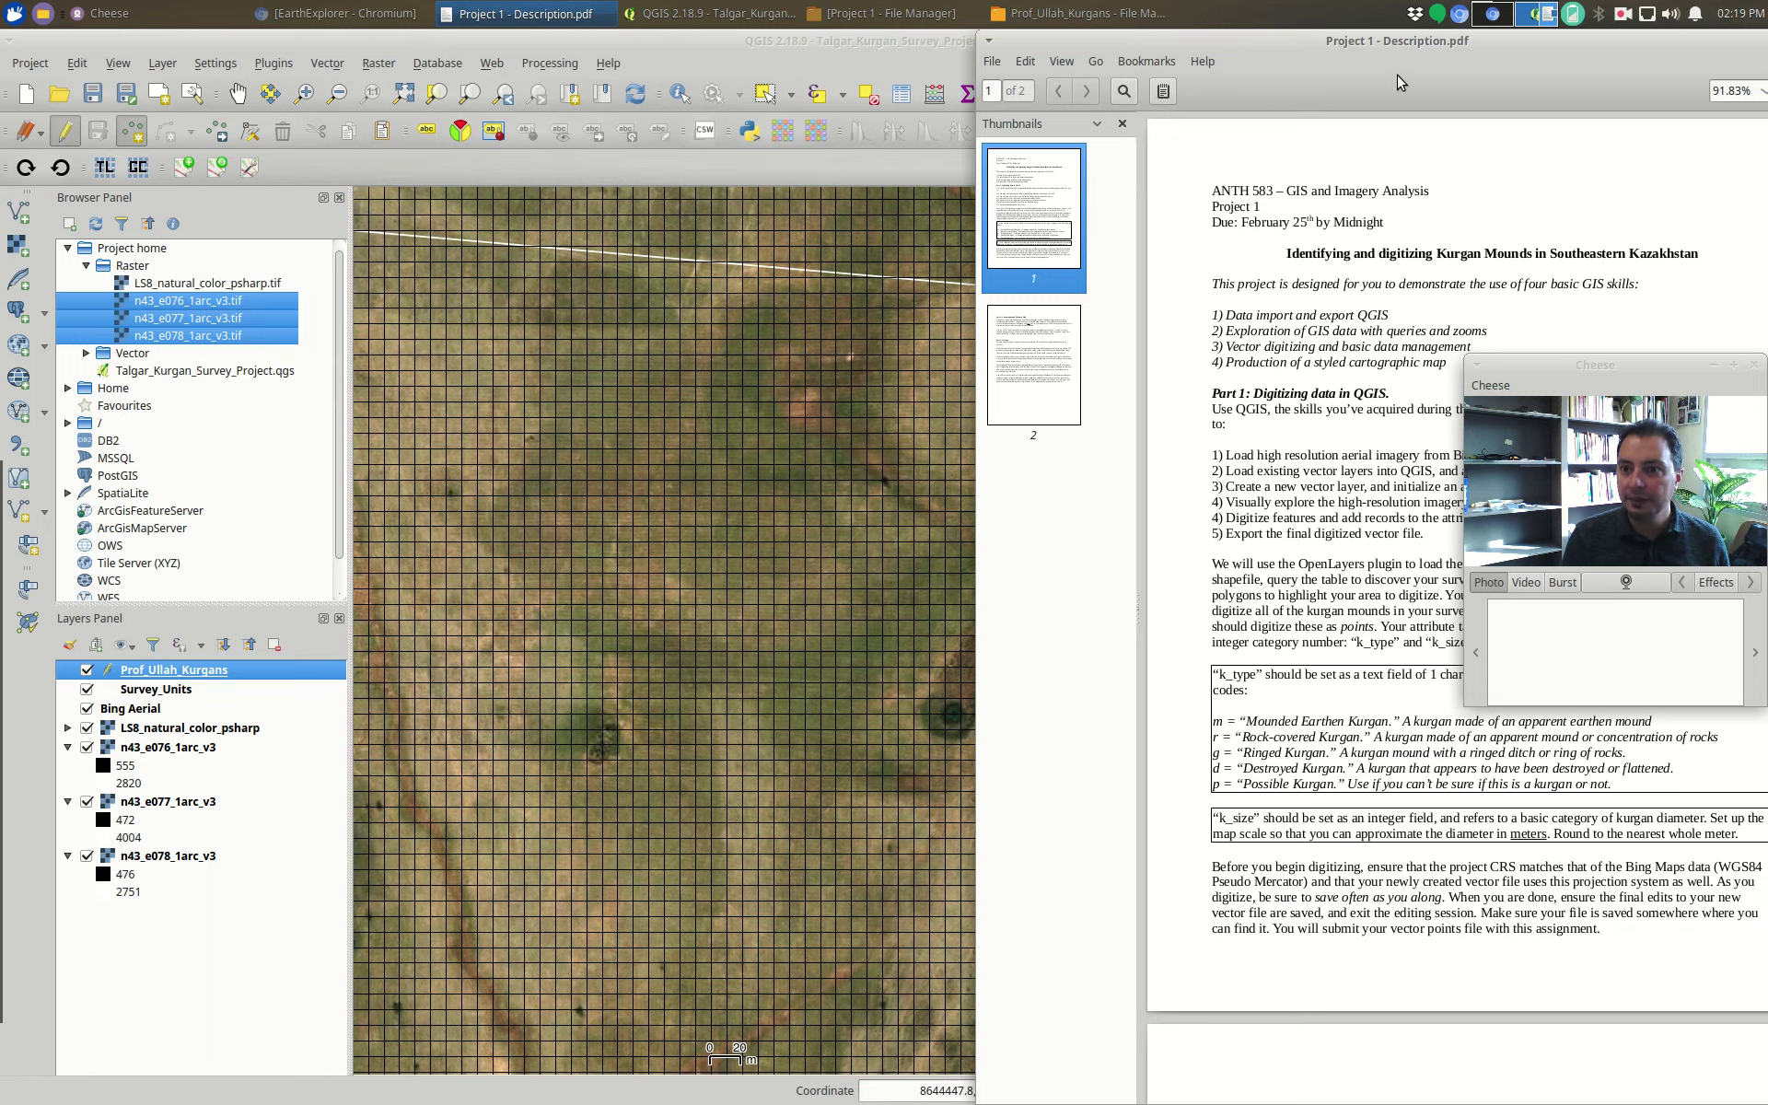
{"action": "left_click_drag", "start_coordinate": [1256, 46], "coordinate": [340, 63]}
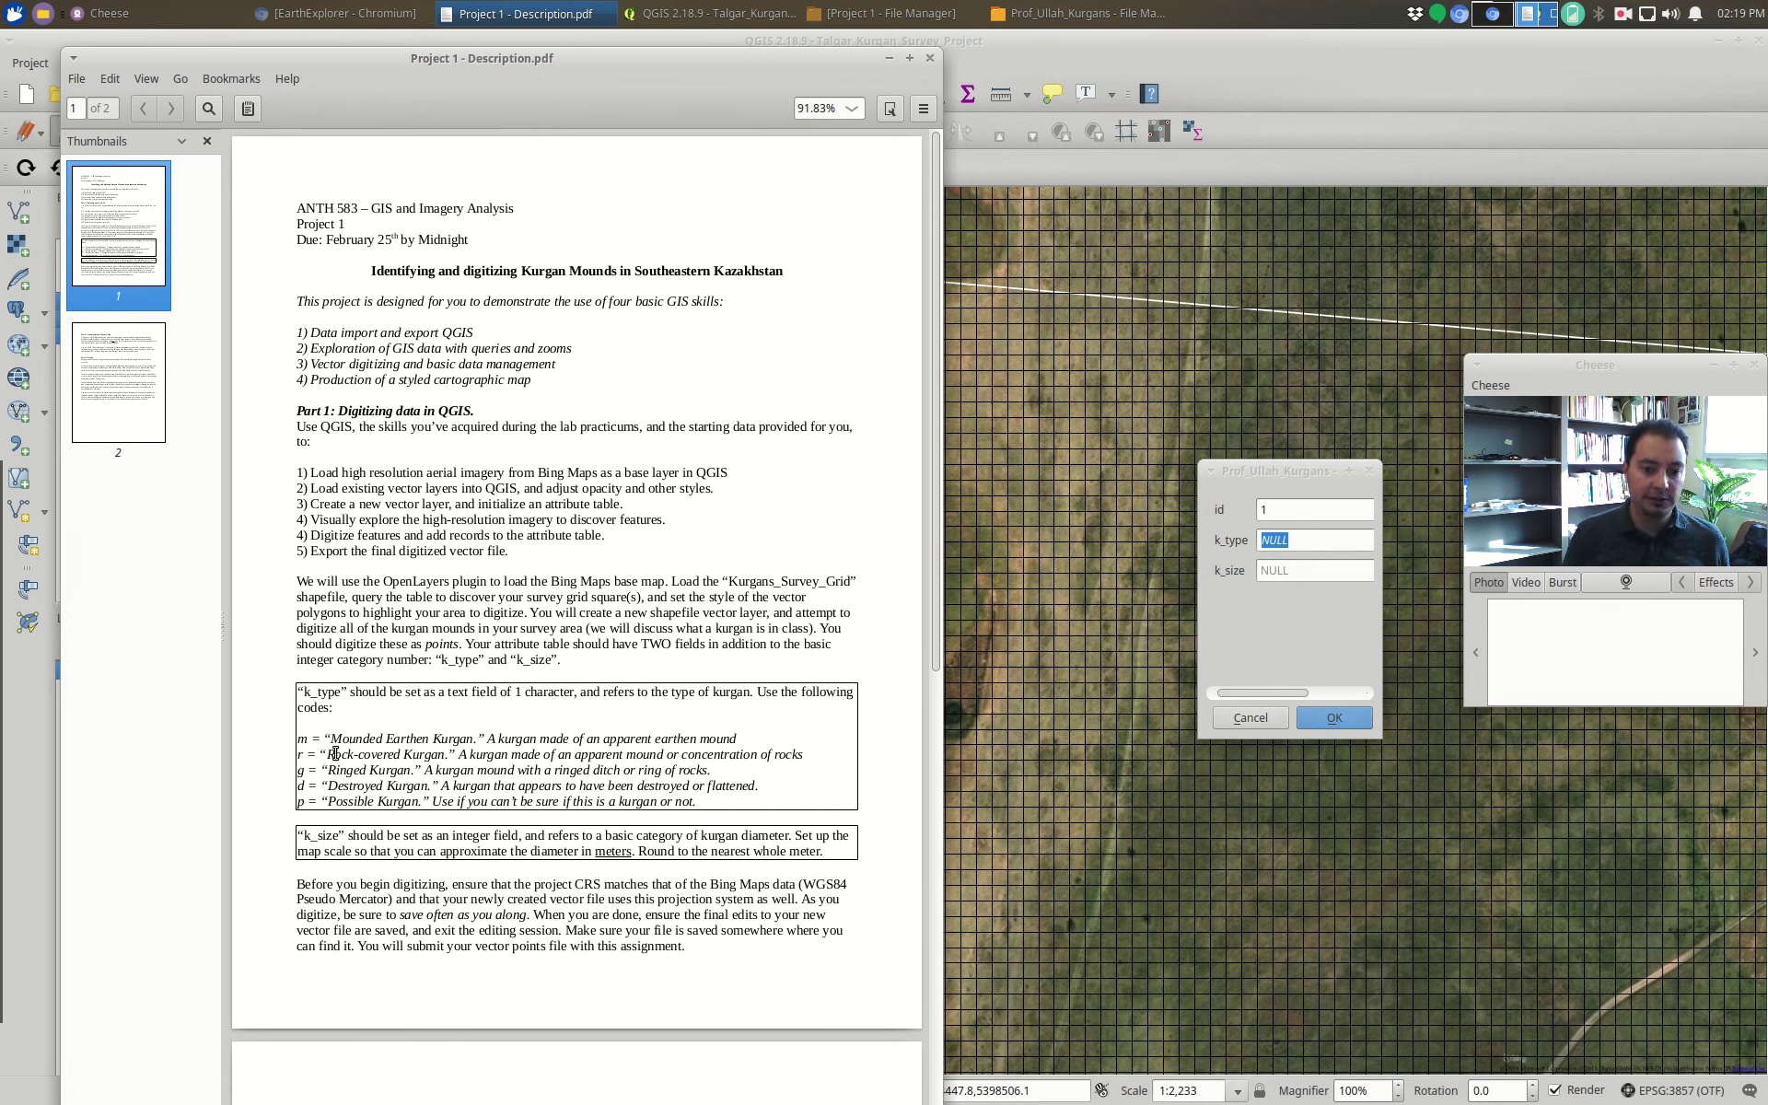
{"action": "left_click_drag", "start_coordinate": [749, 58], "coordinate": [653, 41]}
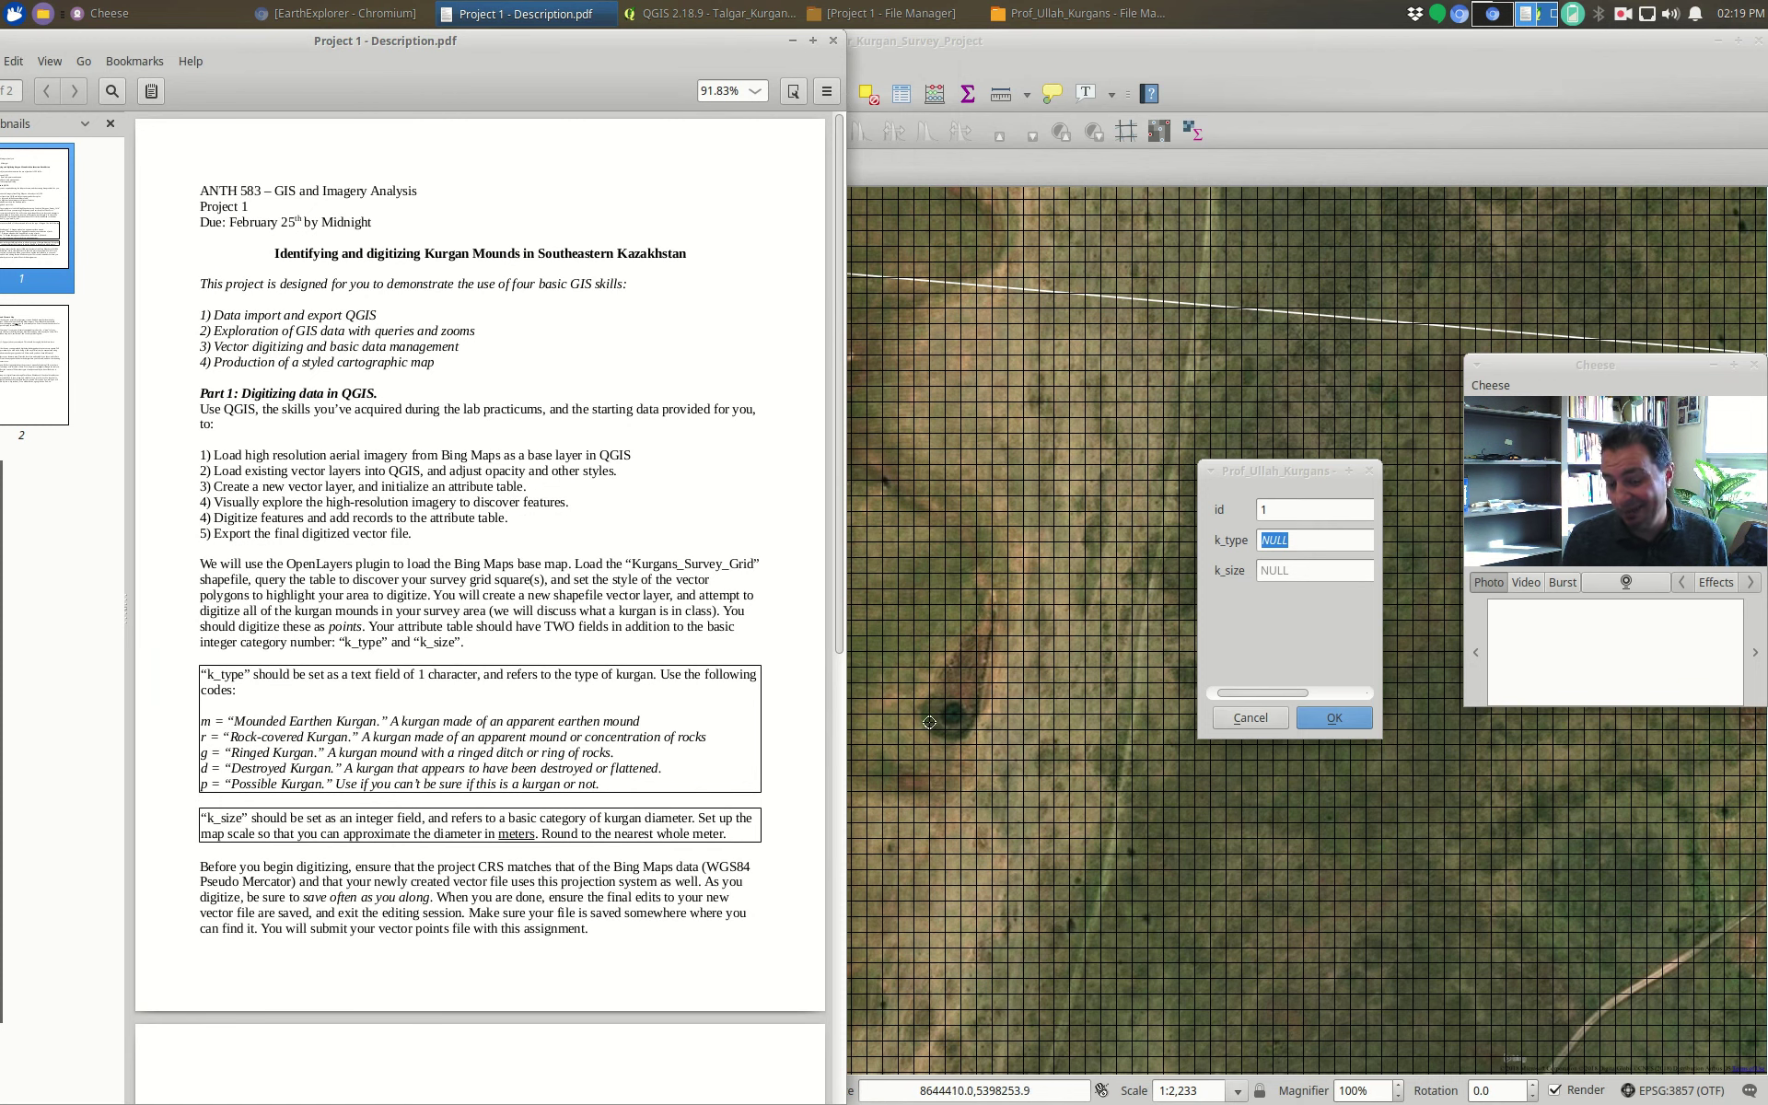
{"action": "left_click", "coordinate": [1295, 553]}
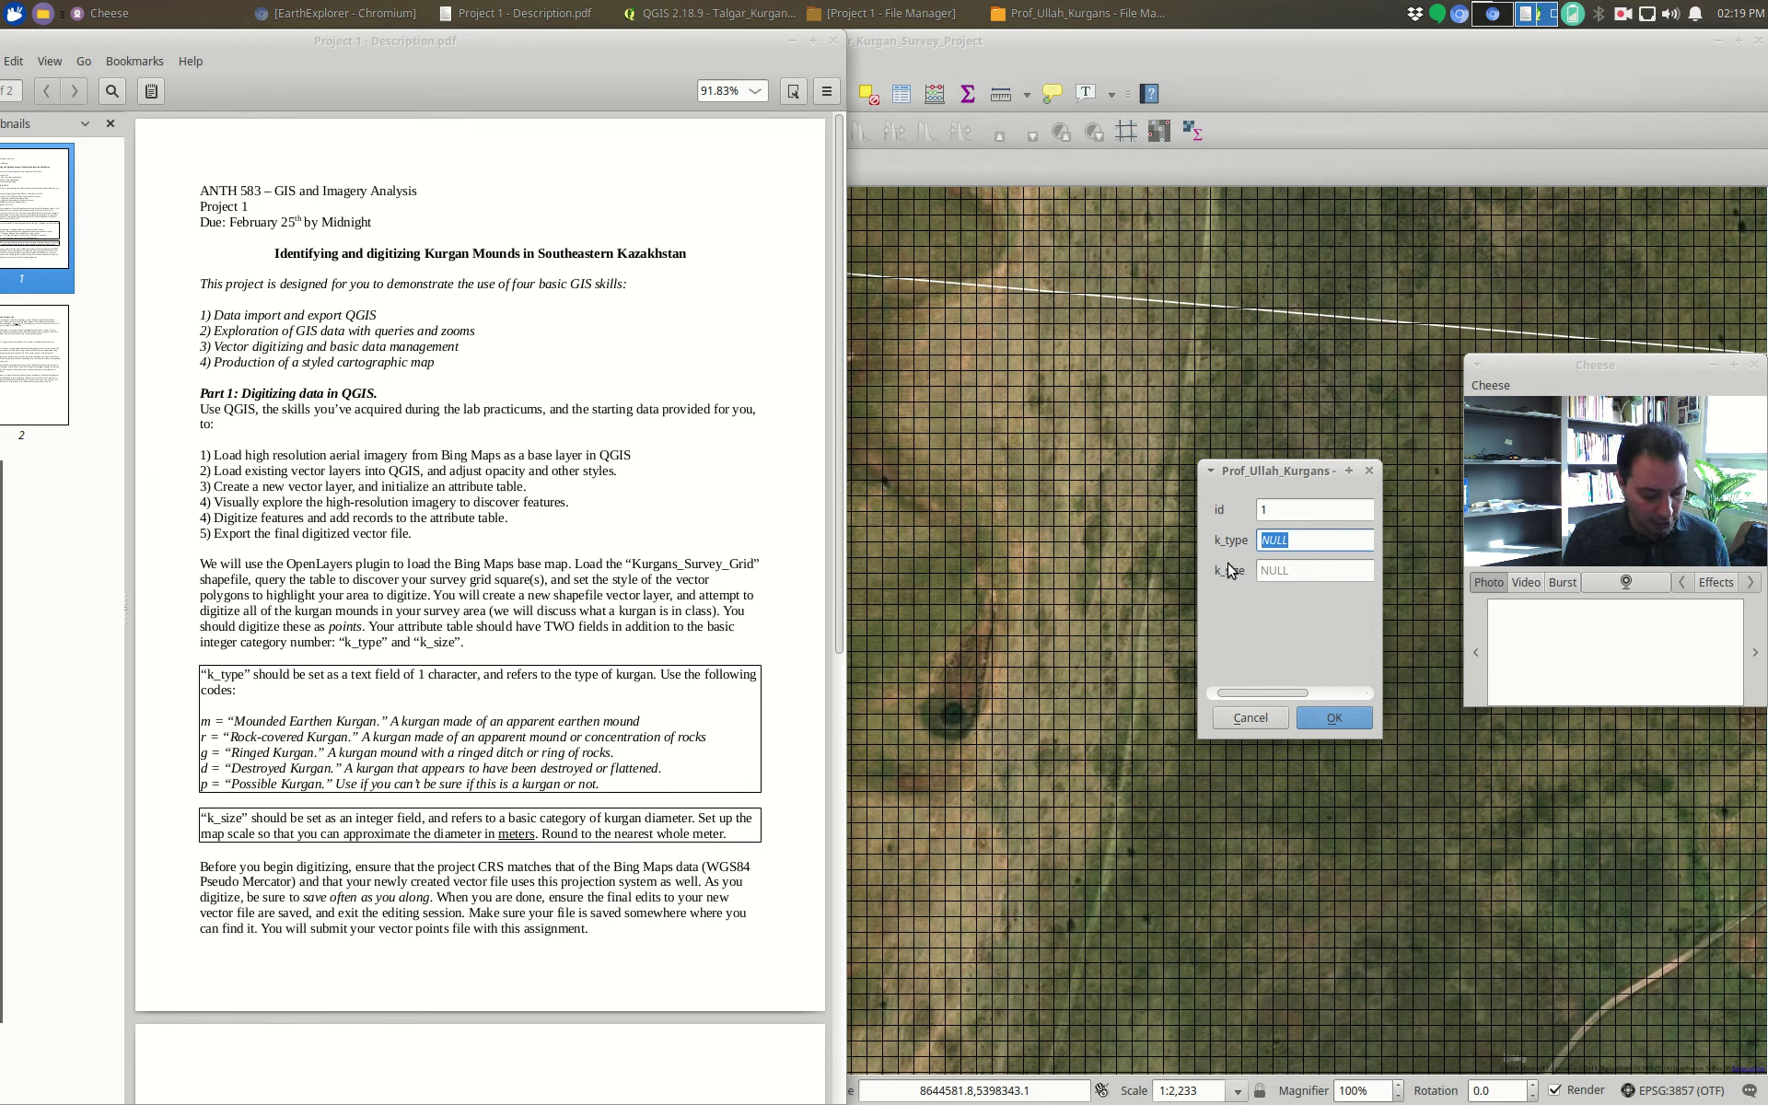
{"action": "type", "text": "m"}
{"action": "left_click", "coordinate": [1311, 573]}
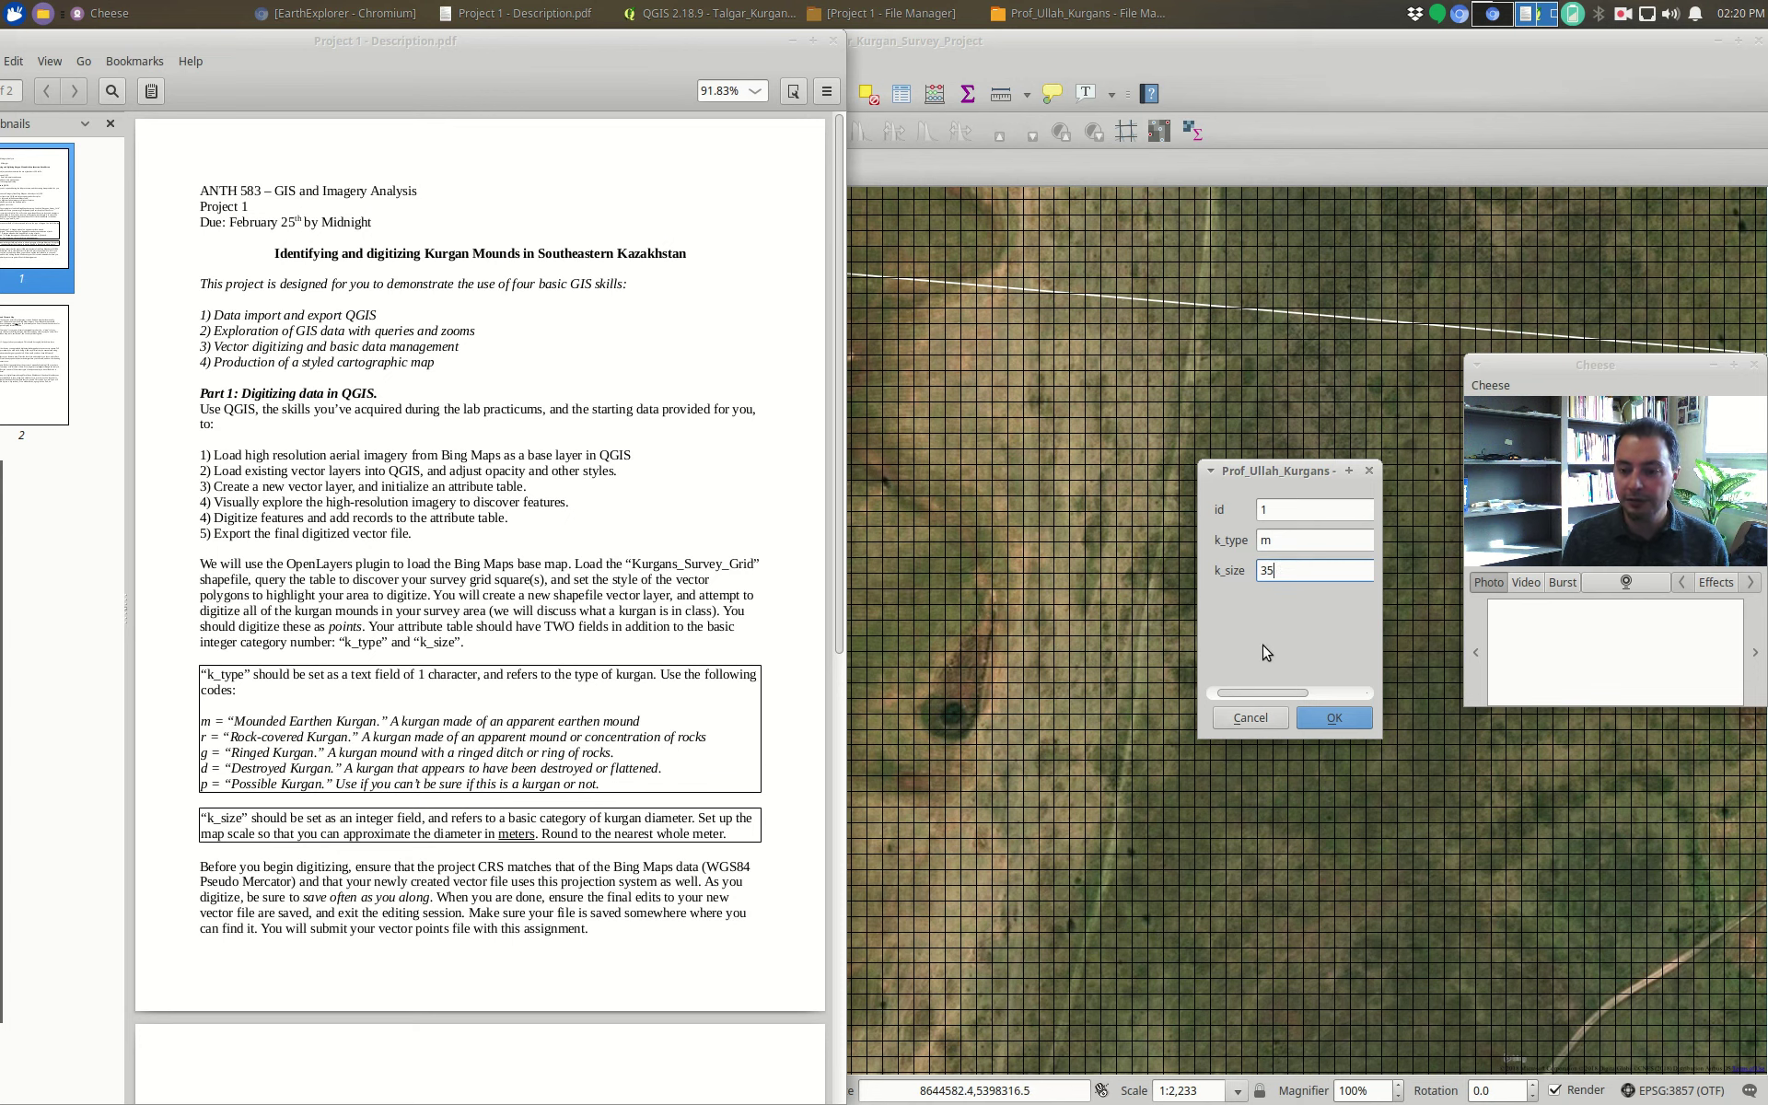
{"action": "left_click", "coordinate": [1335, 717]}
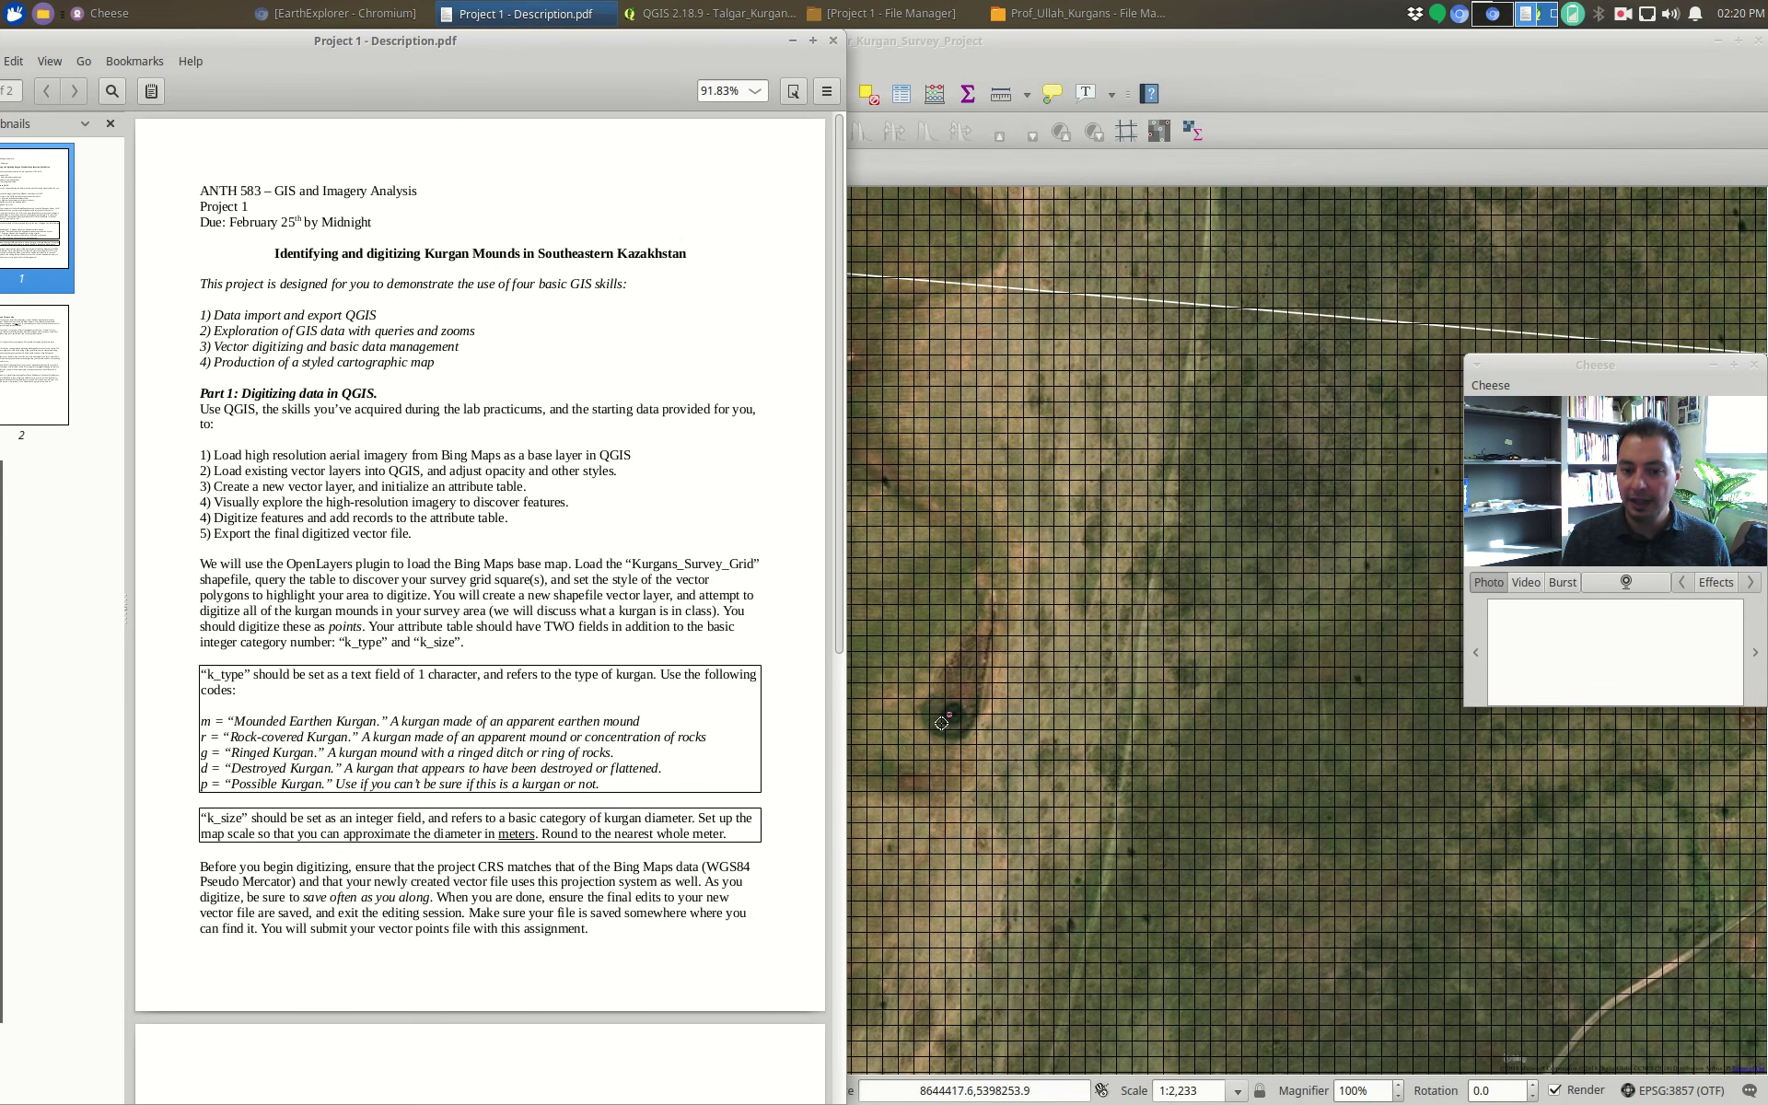
- Add a second kurgan point on the dark mound west of the first, with id 2, k_type m and k_size 30
{"action": "left_click", "coordinate": [791, 40]}
{"action": "left_click", "coordinate": [238, 93]}
{"action": "left_click_drag", "start_coordinate": [617, 707], "coordinate": [921, 652]}
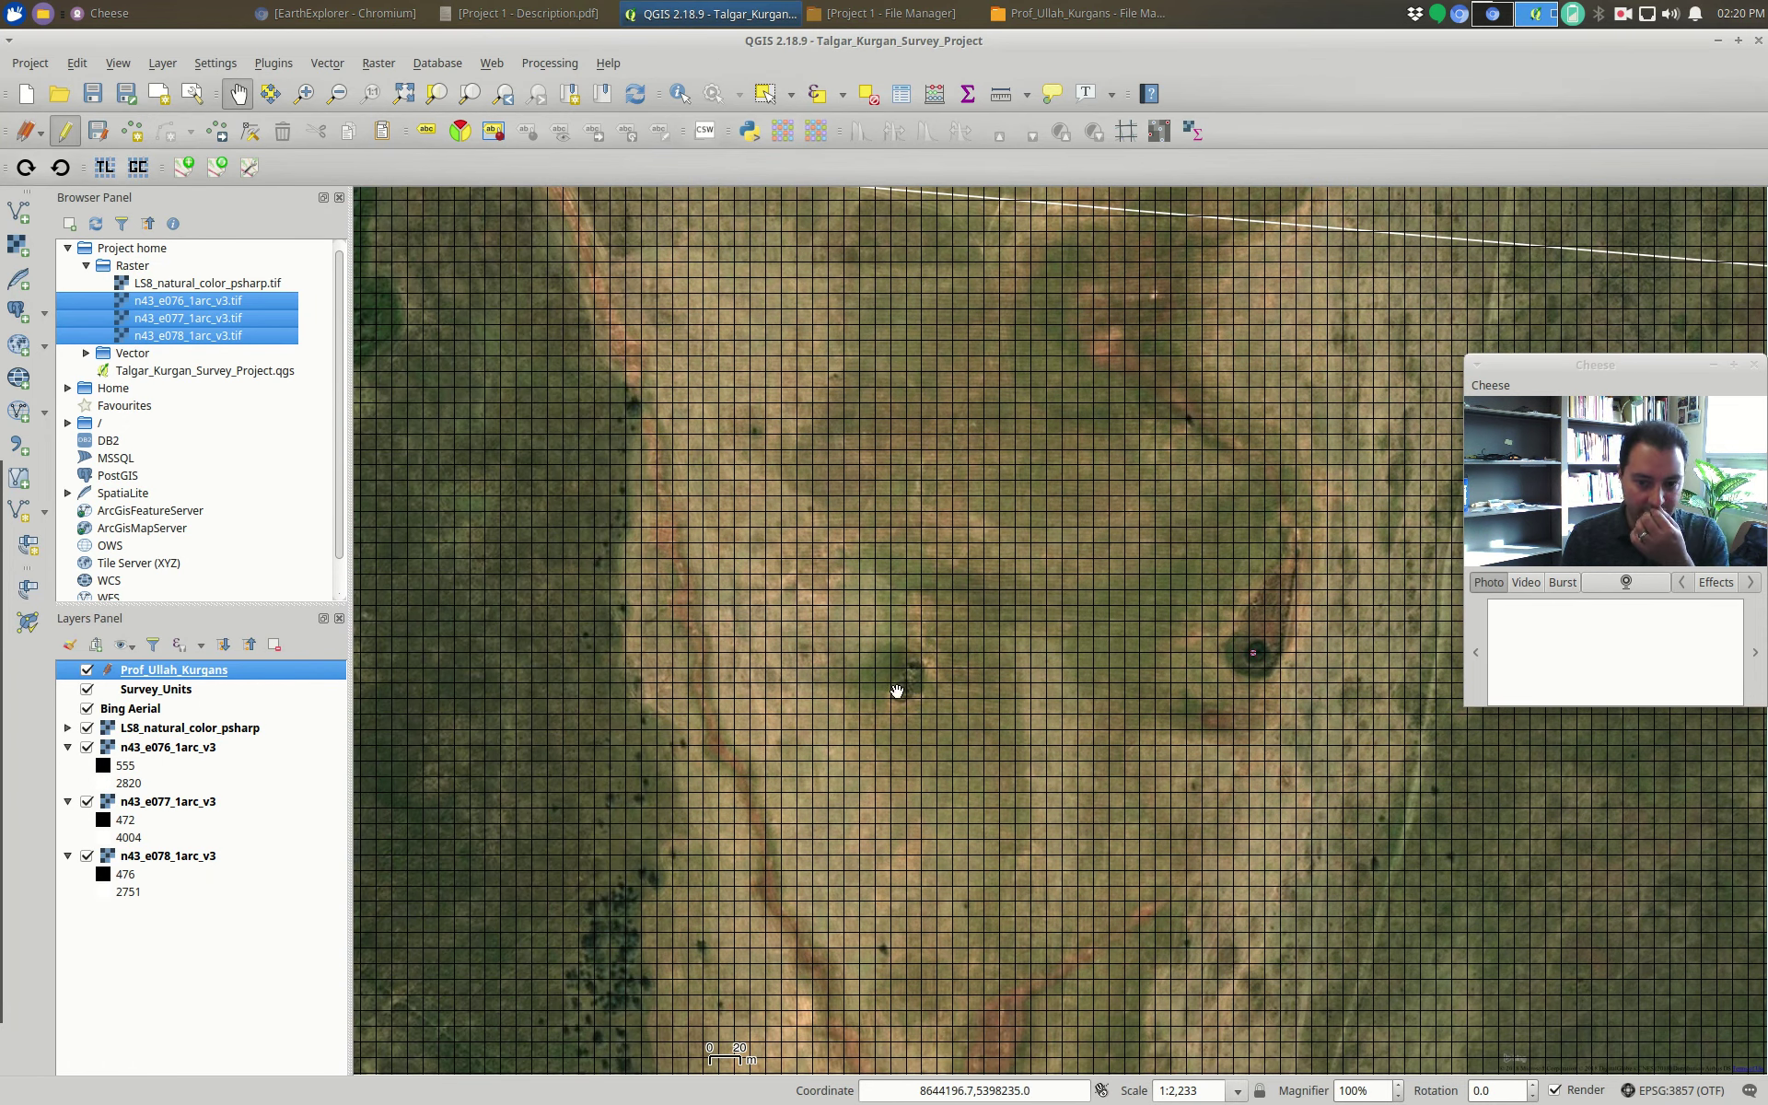
{"action": "left_click", "coordinate": [132, 131]}
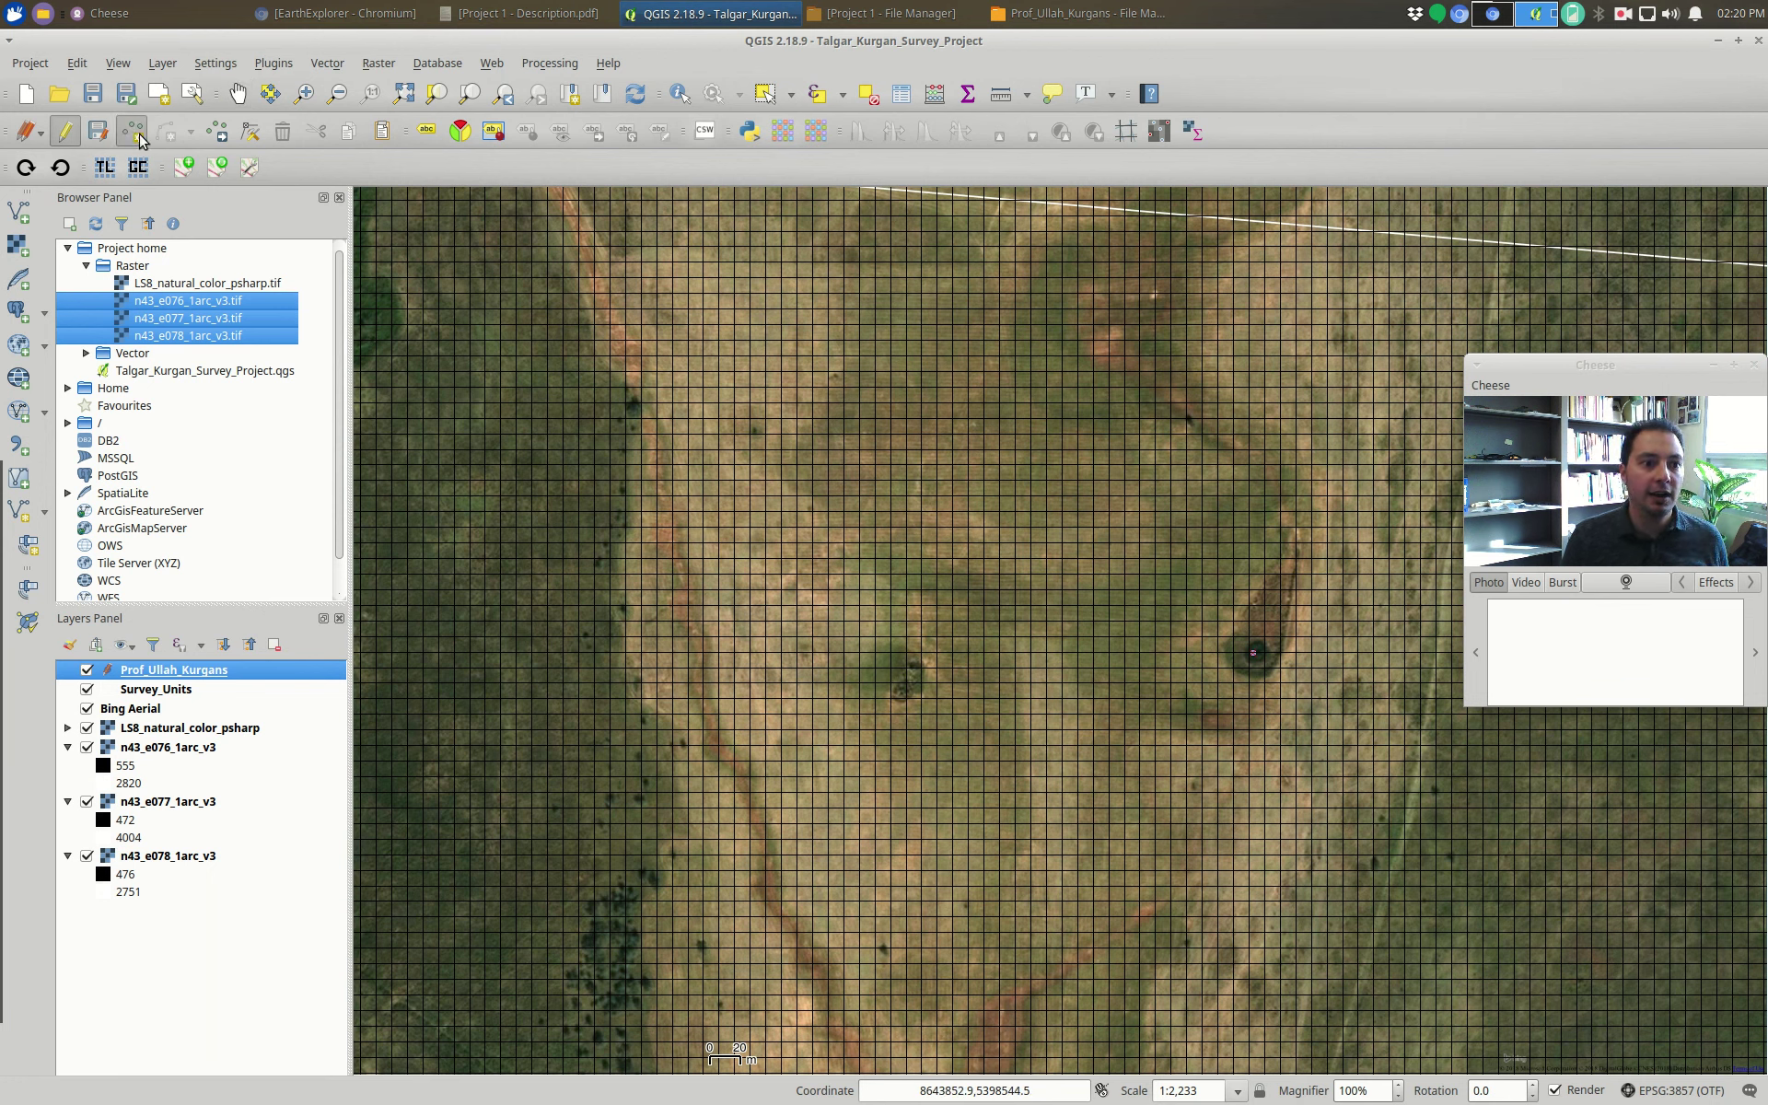
{"action": "left_click", "coordinate": [905, 677]}
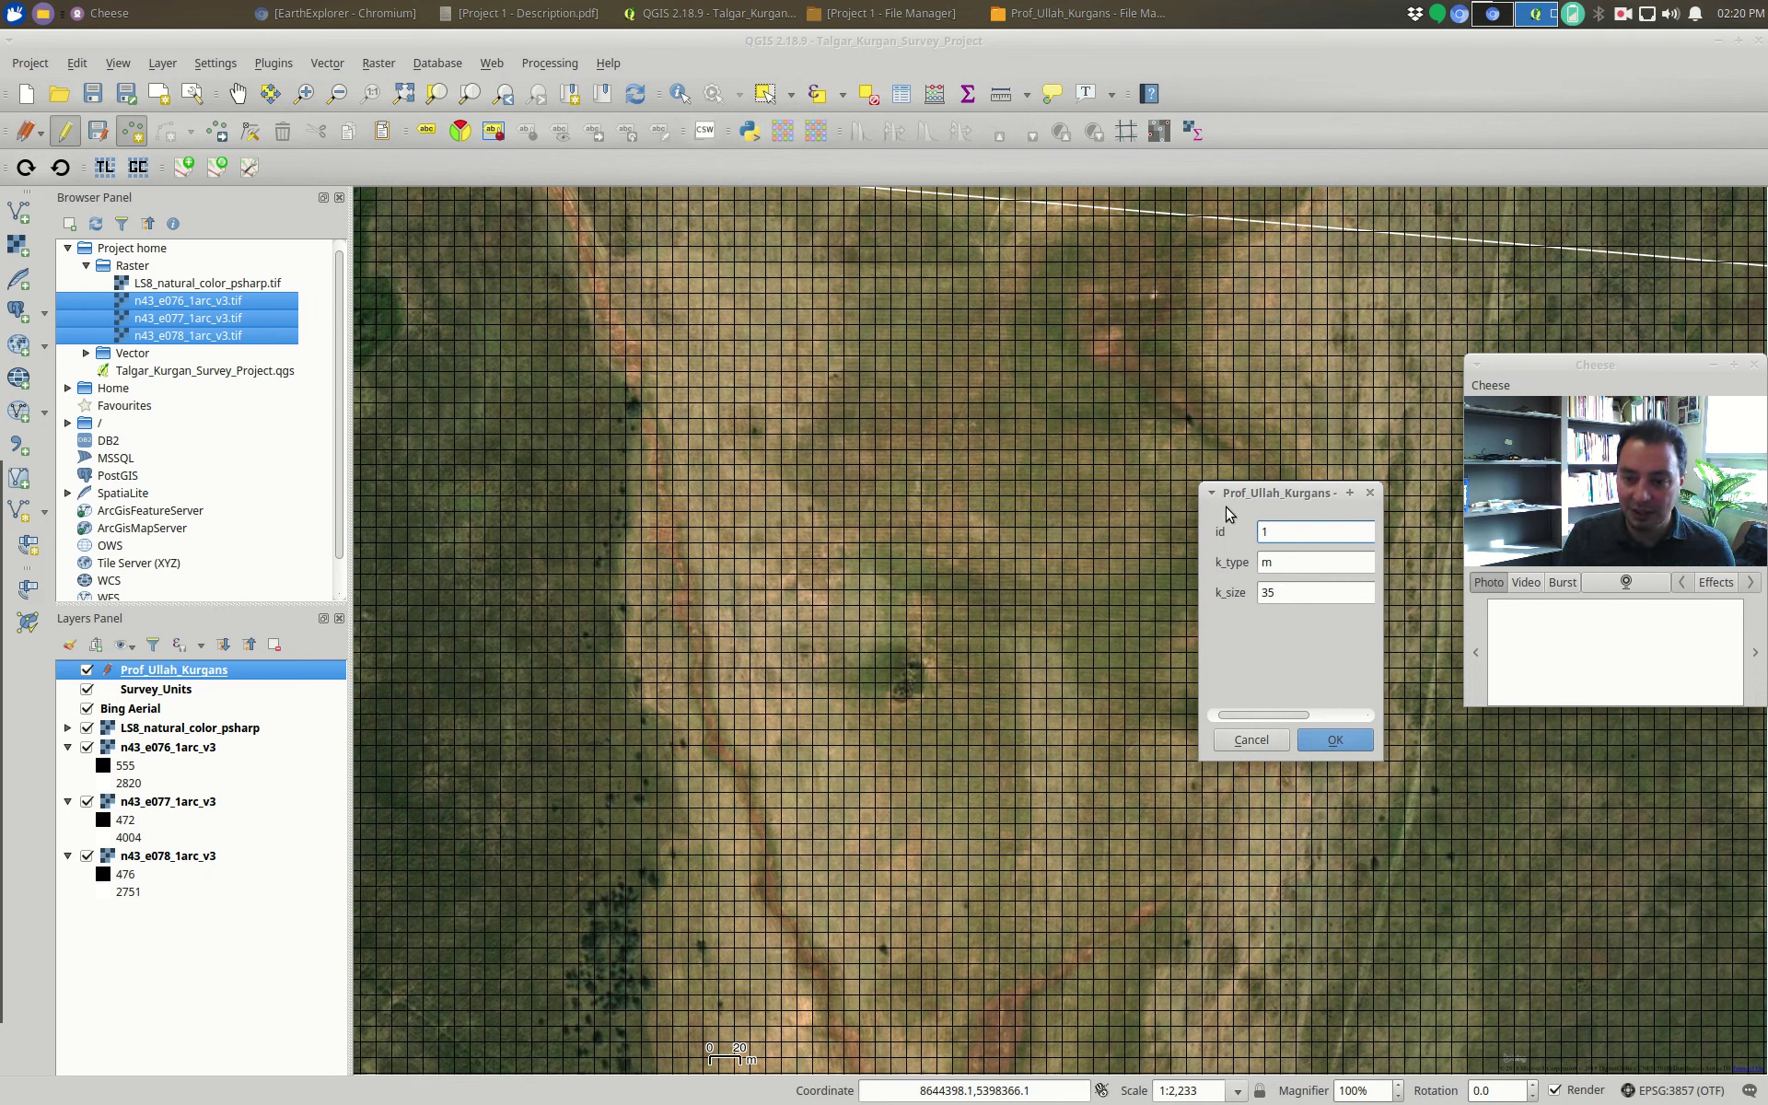
{"action": "double_click", "coordinate": [1295, 531]}
{"action": "type", "text": "2"}
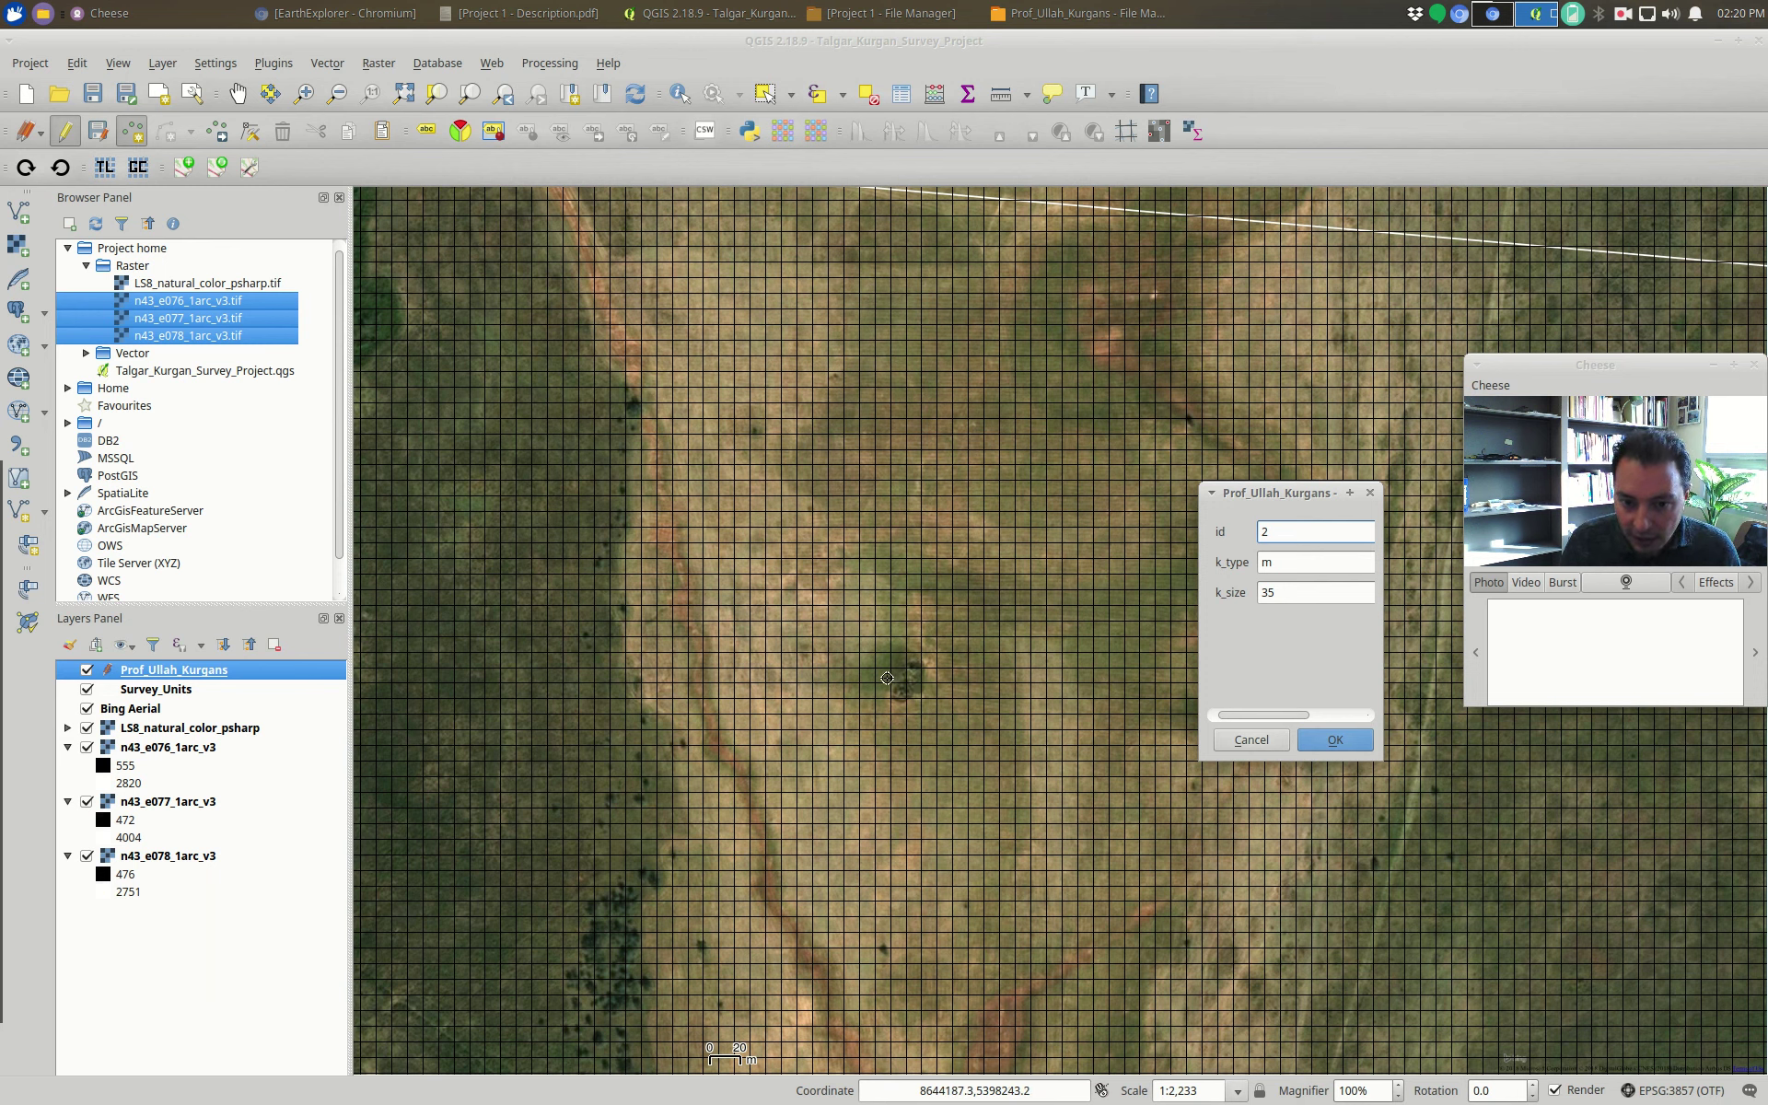
{"action": "left_click", "coordinate": [1276, 595]}
{"action": "double_click", "coordinate": [1267, 596]}
{"action": "type", "text": "40"}
{"action": "left_click", "coordinate": [1342, 736]}
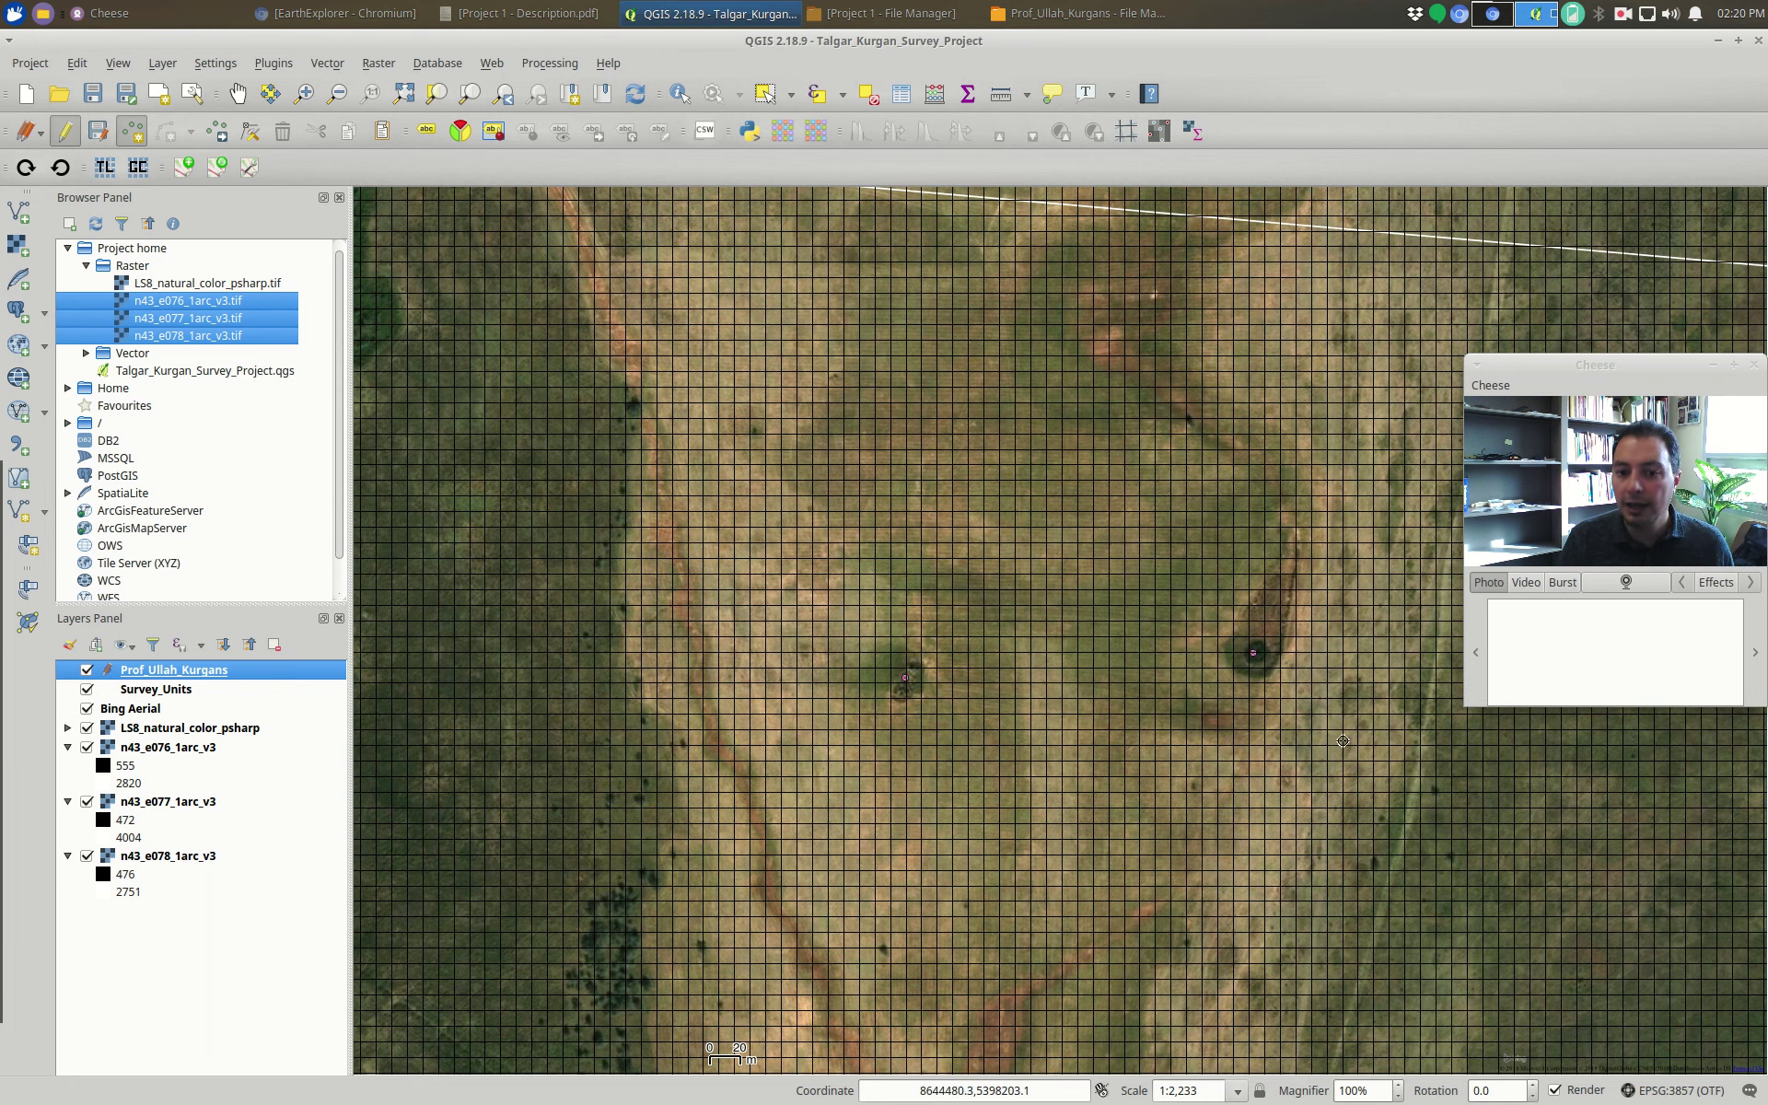
- Add a third point on the small dark spot northwest of the second kurgan, with id 3, the possible-kurgan code p and k_size 15
{"action": "left_click", "coordinate": [752, 430]}
{"action": "double_click", "coordinate": [1280, 551]}
{"action": "type", "text": "3"}
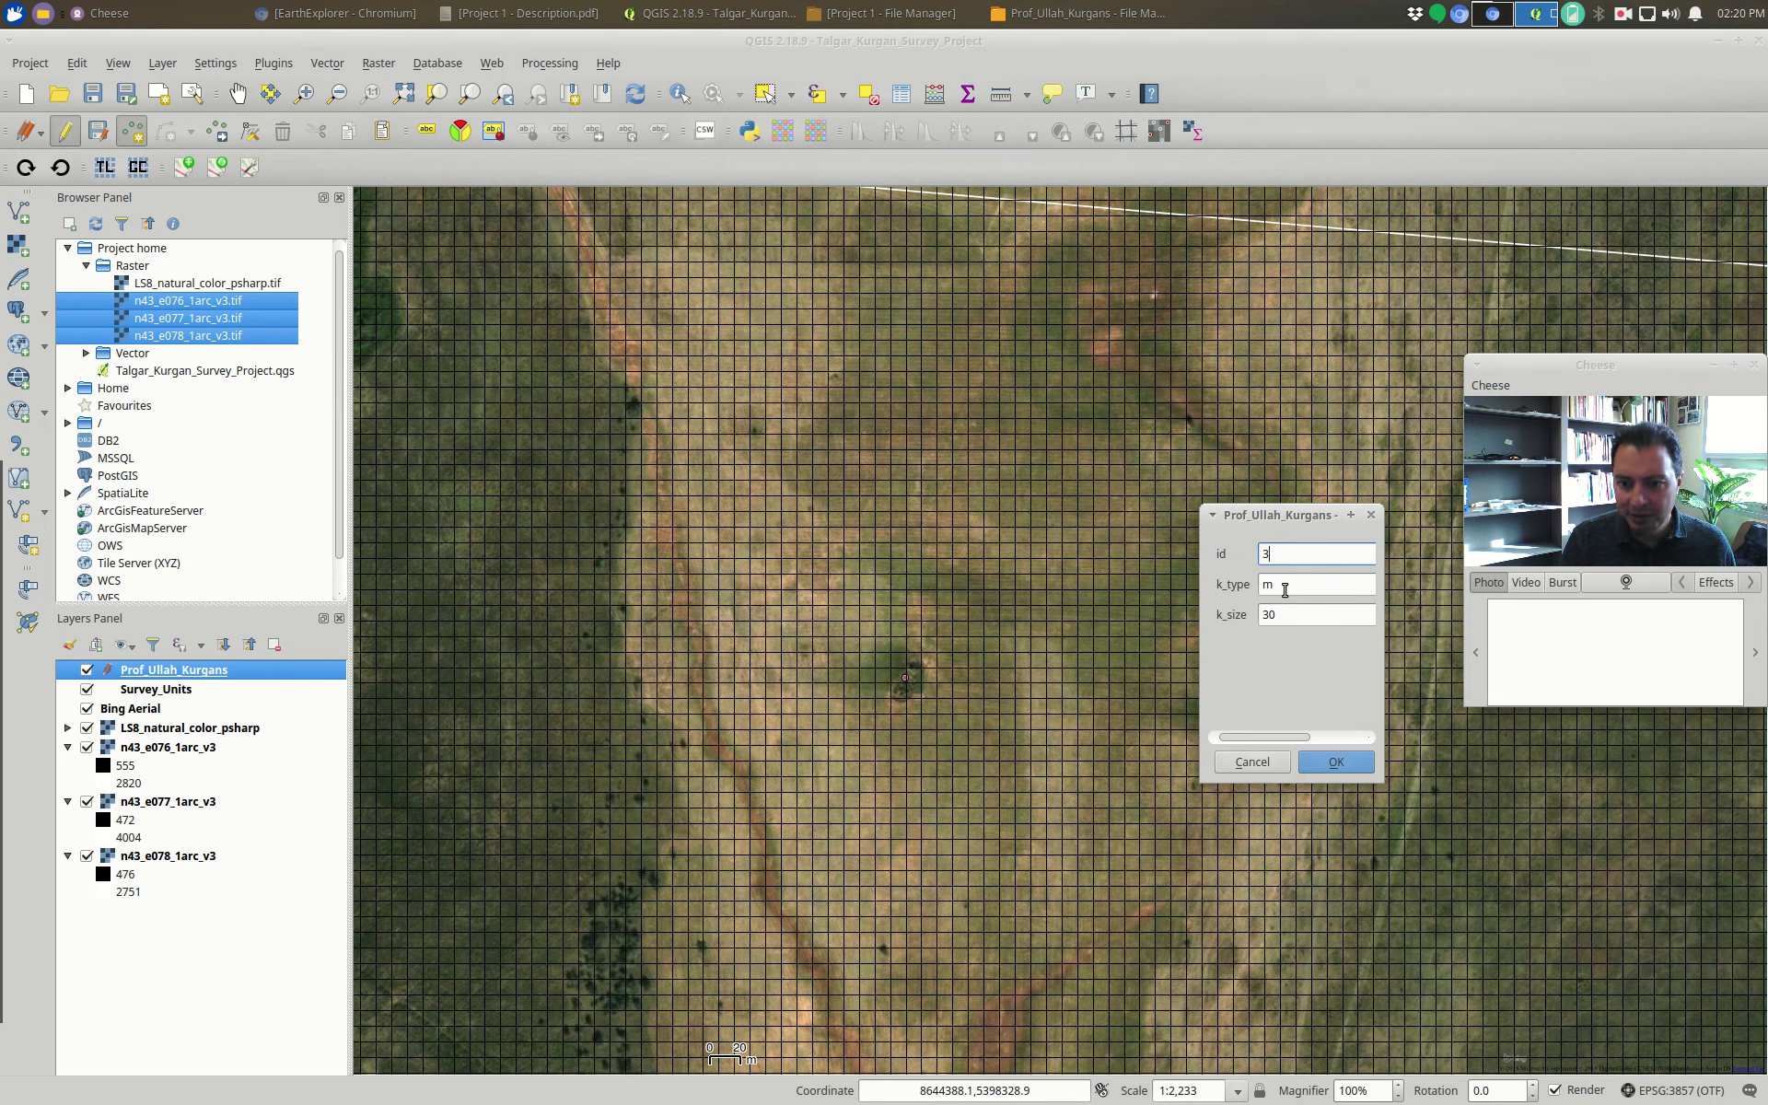
{"action": "left_click", "coordinate": [520, 13]}
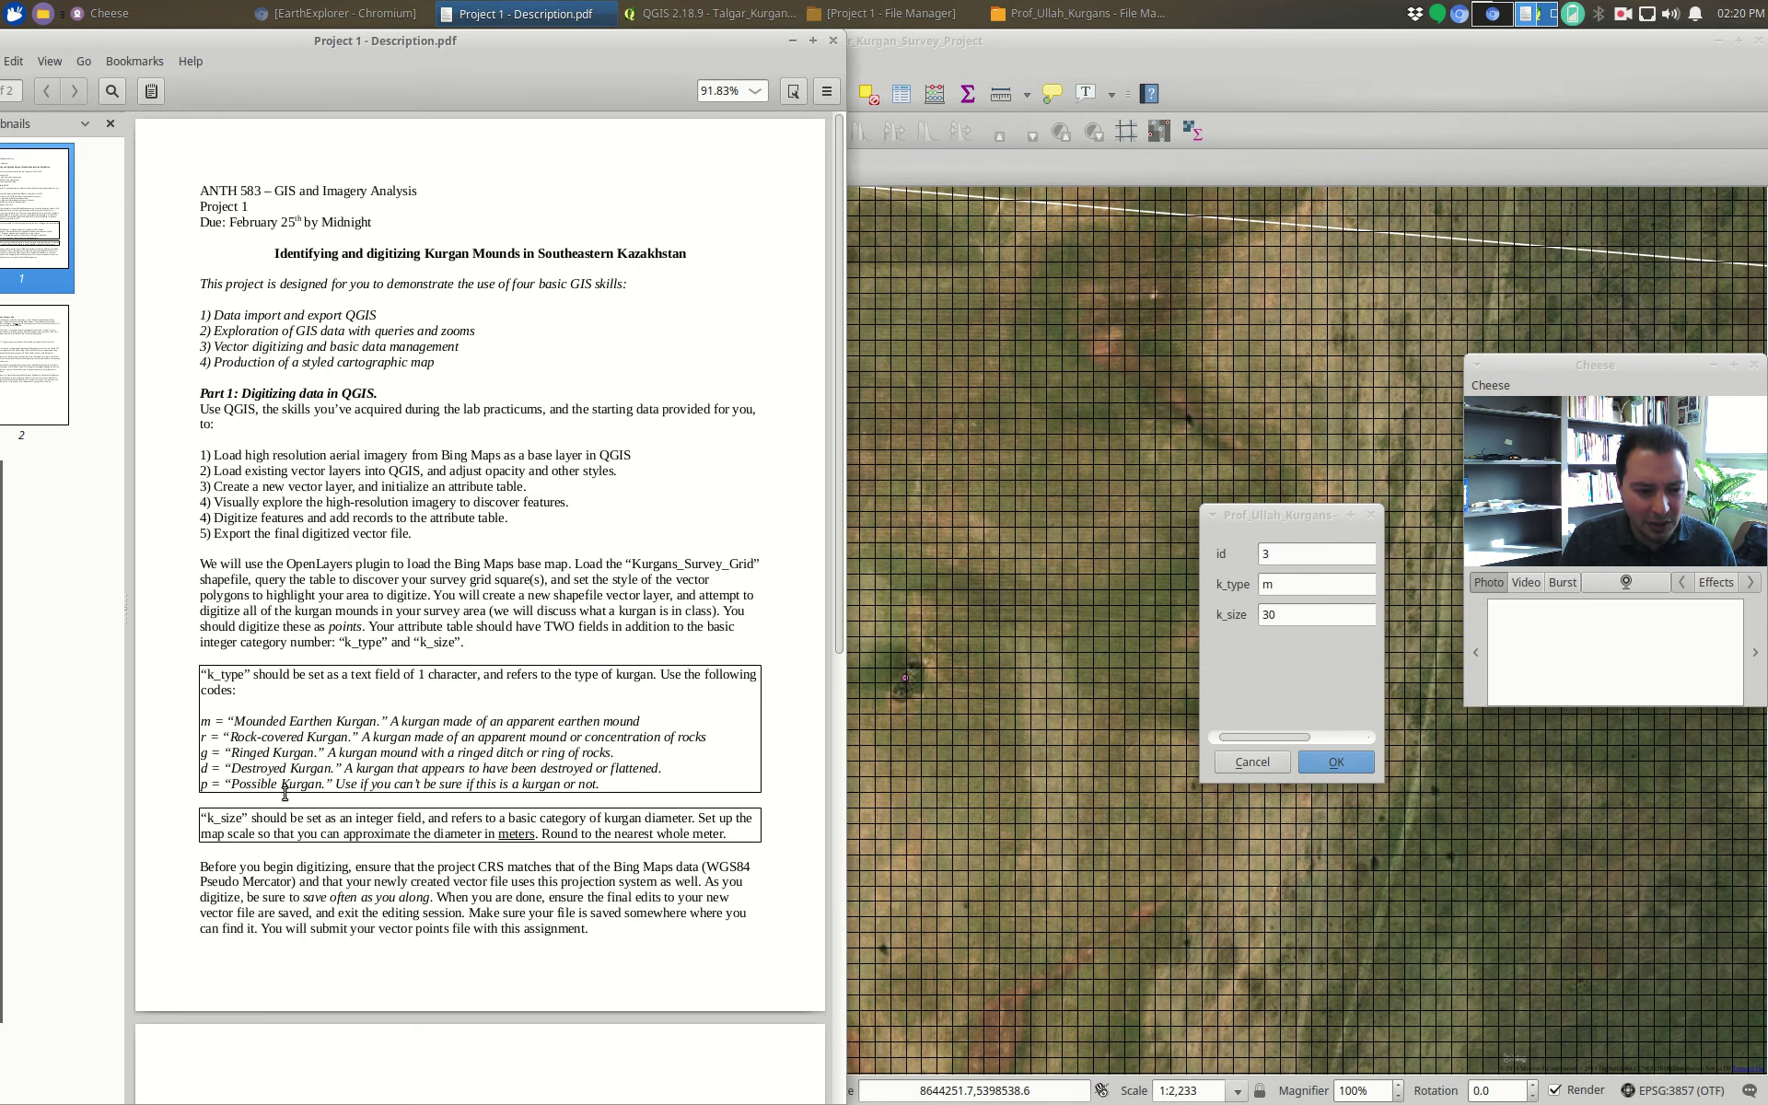
{"action": "double_click", "coordinate": [1275, 585]}
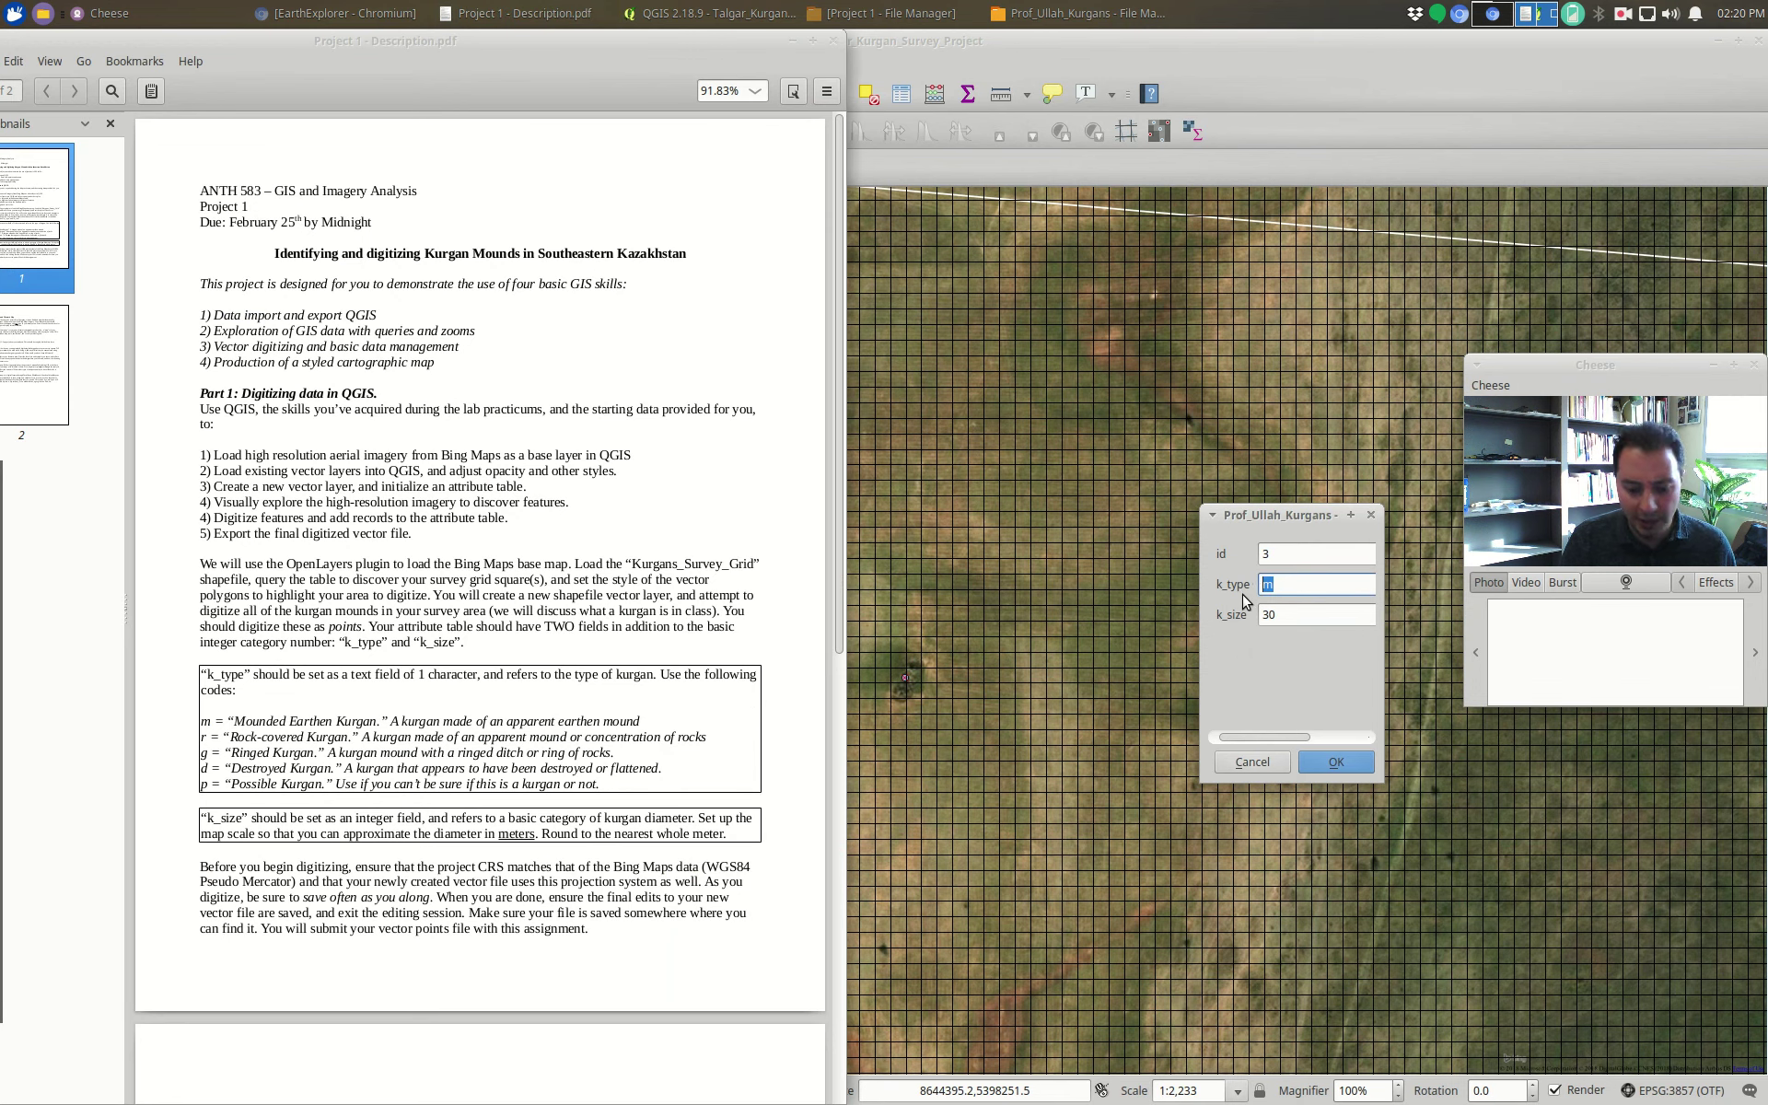
{"action": "type", "text": "p"}
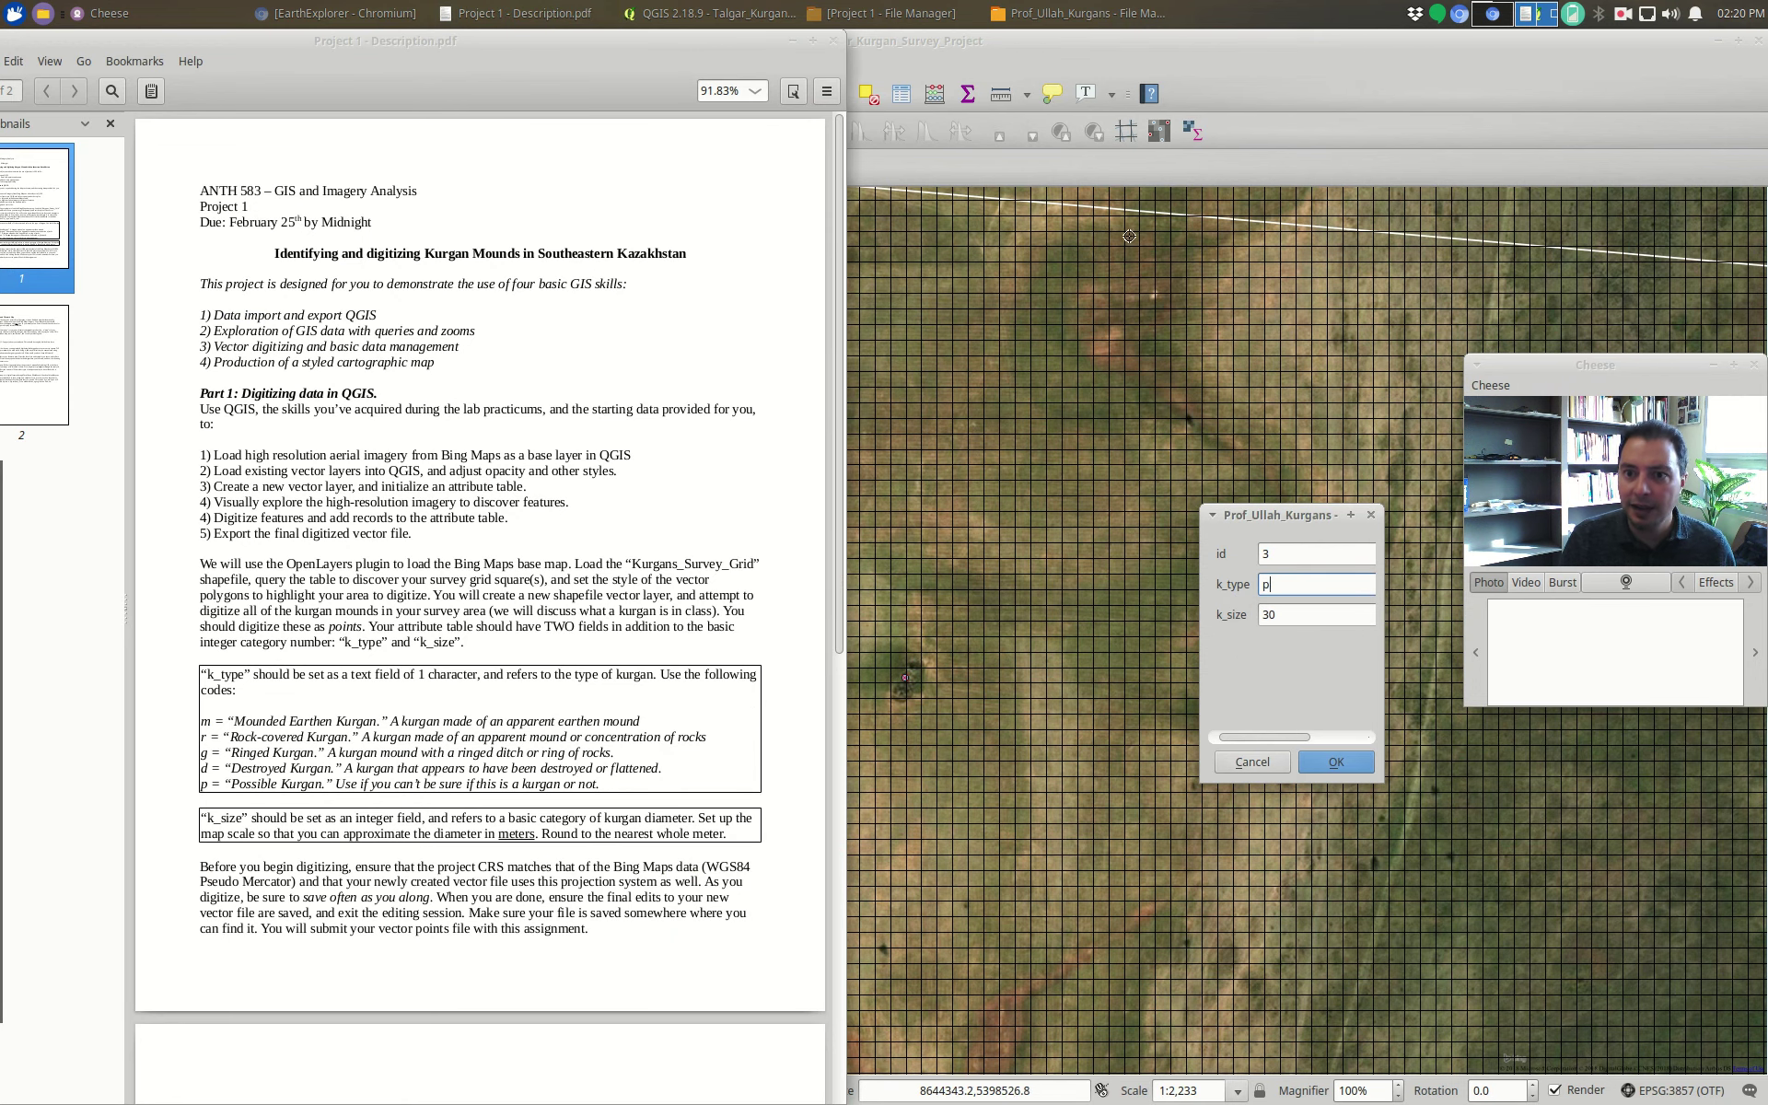
{"action": "left_click", "coordinate": [1191, 74]}
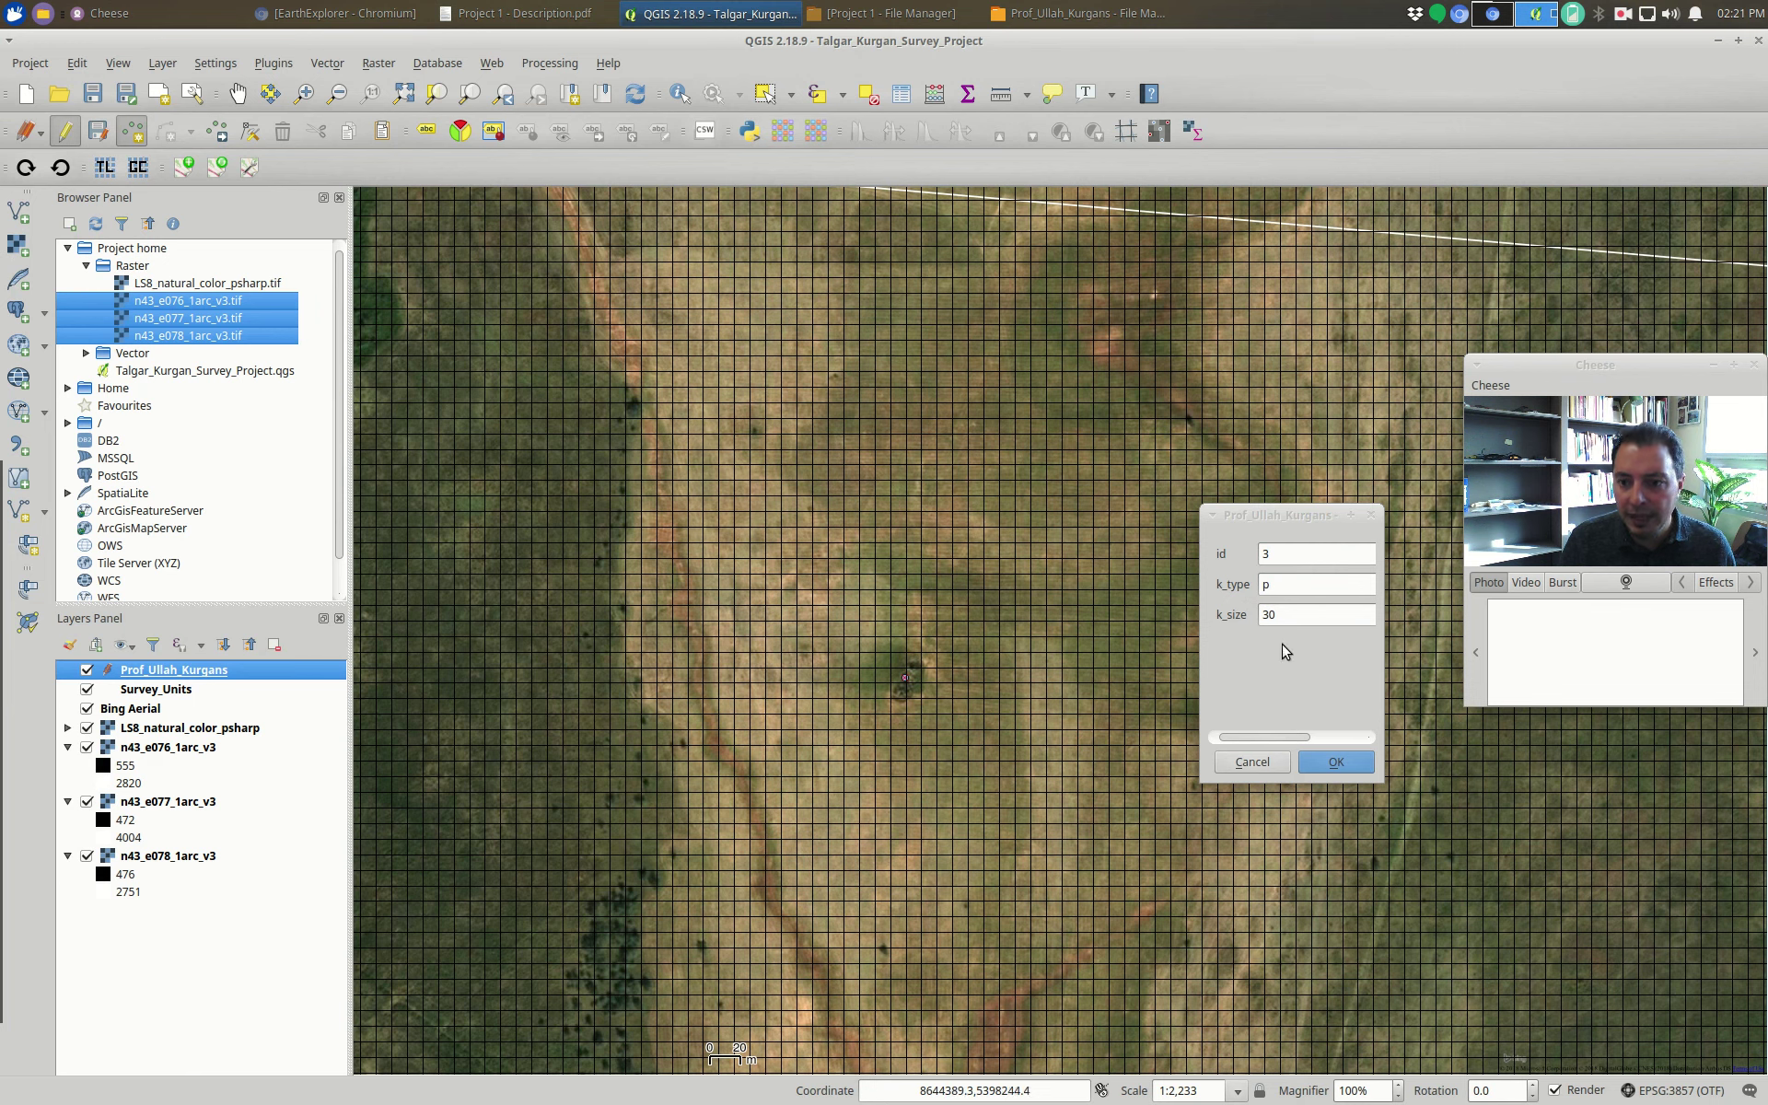
{"action": "double_click", "coordinate": [1283, 615]}
{"action": "type", "text": "15"}
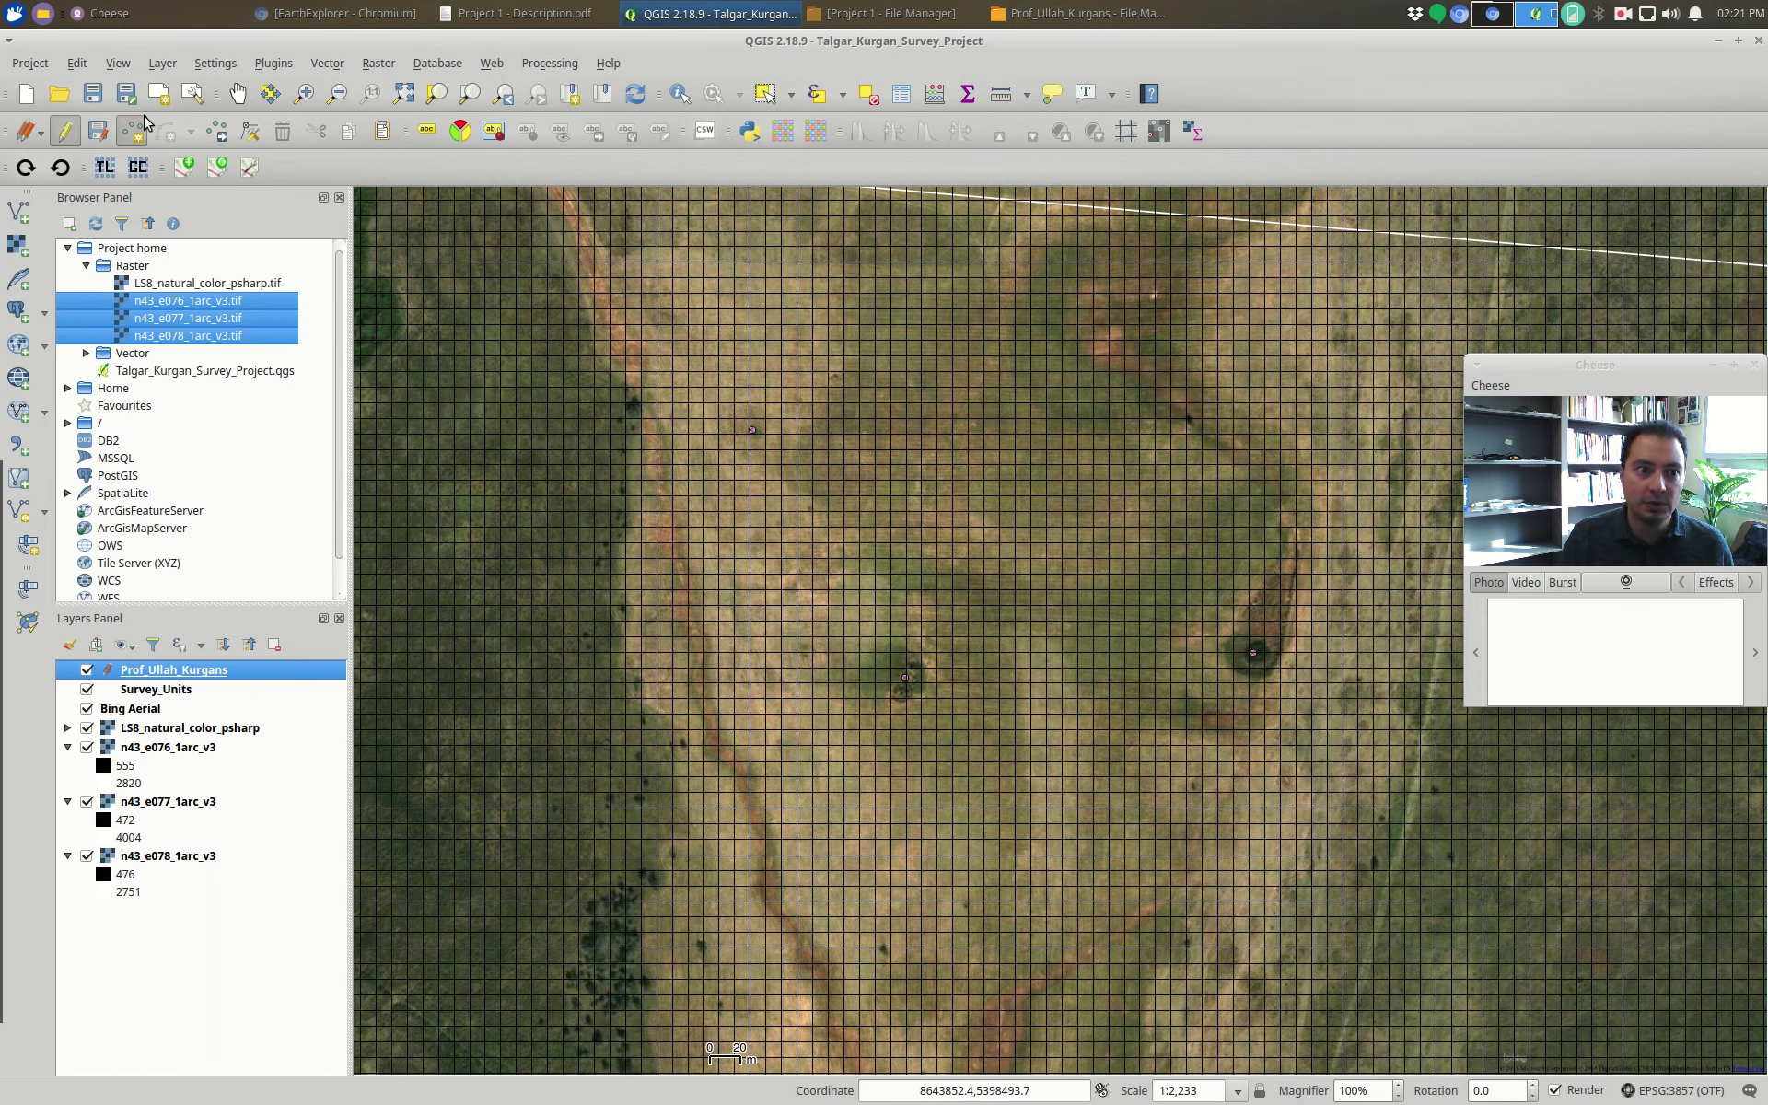
- End the kurgan layer's editing session with its edits saved, and save the project
{"action": "left_click", "coordinate": [237, 93]}
{"action": "left_click_drag", "start_coordinate": [679, 458], "coordinate": [1025, 691]}
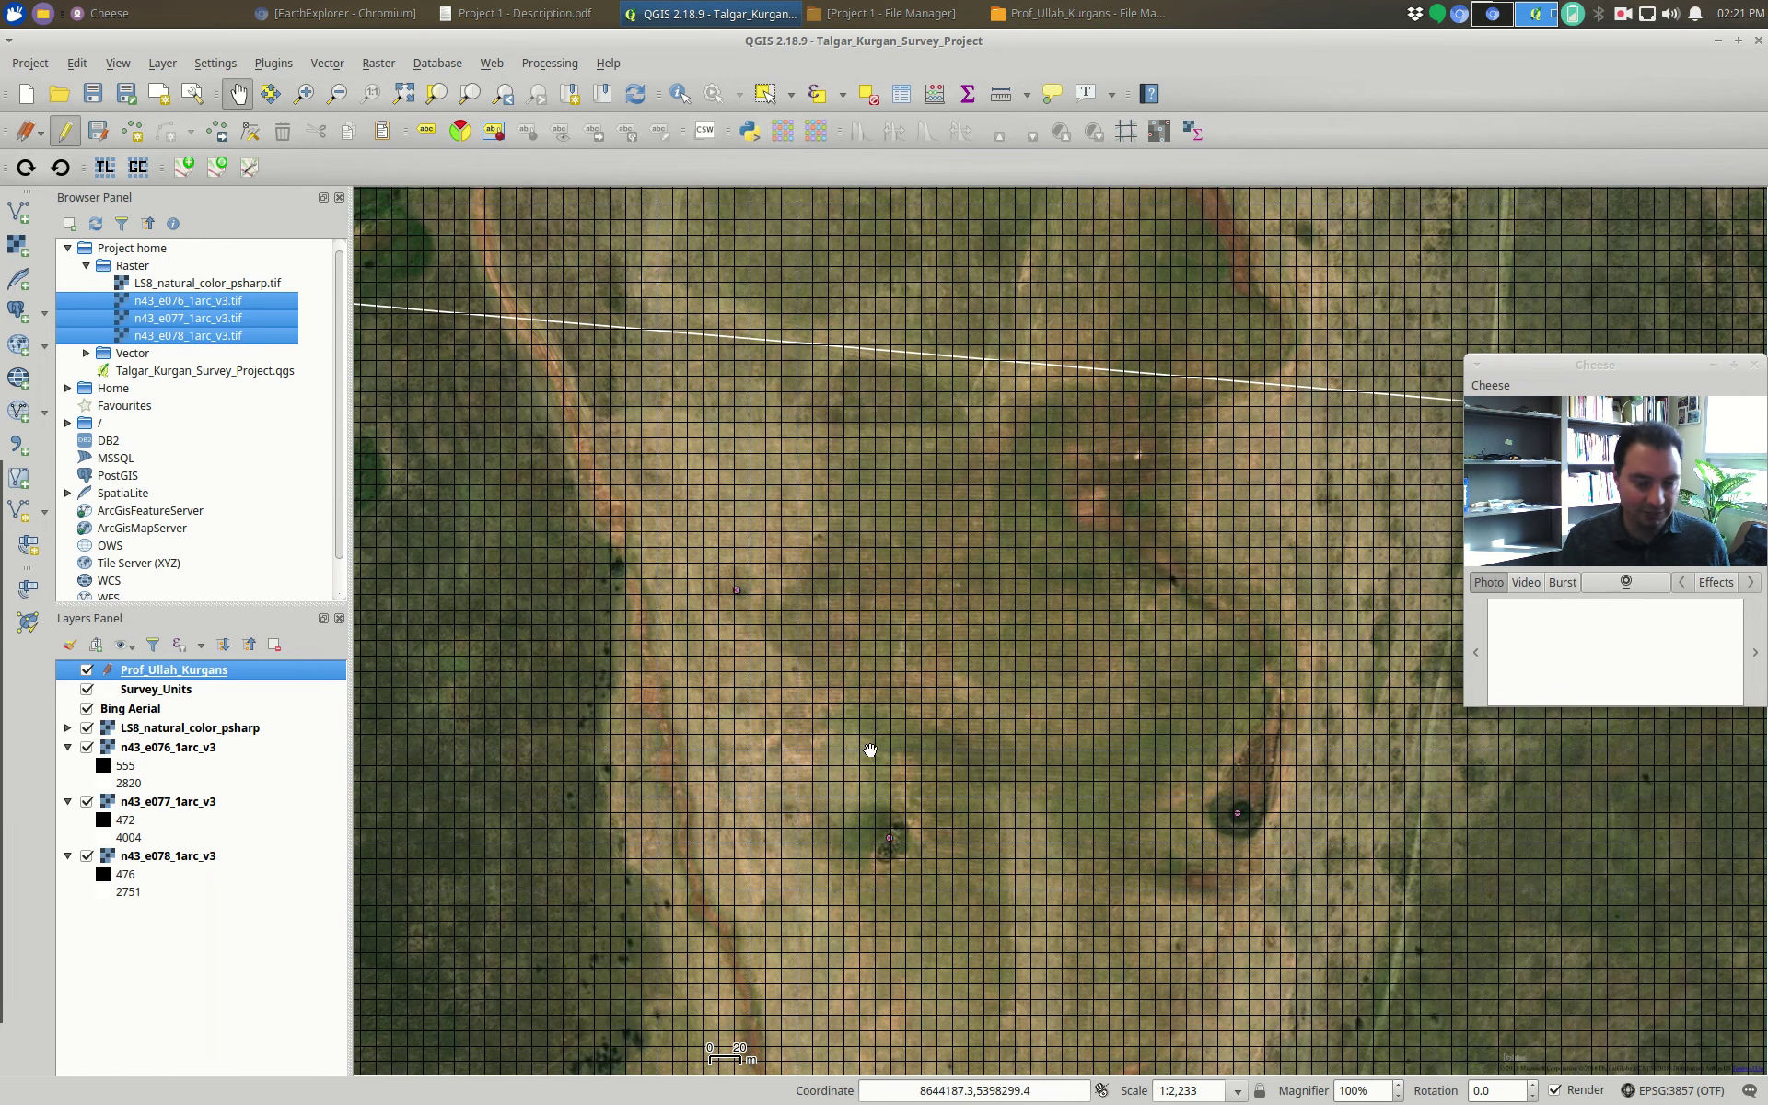
{"action": "left_click", "coordinate": [99, 132]}
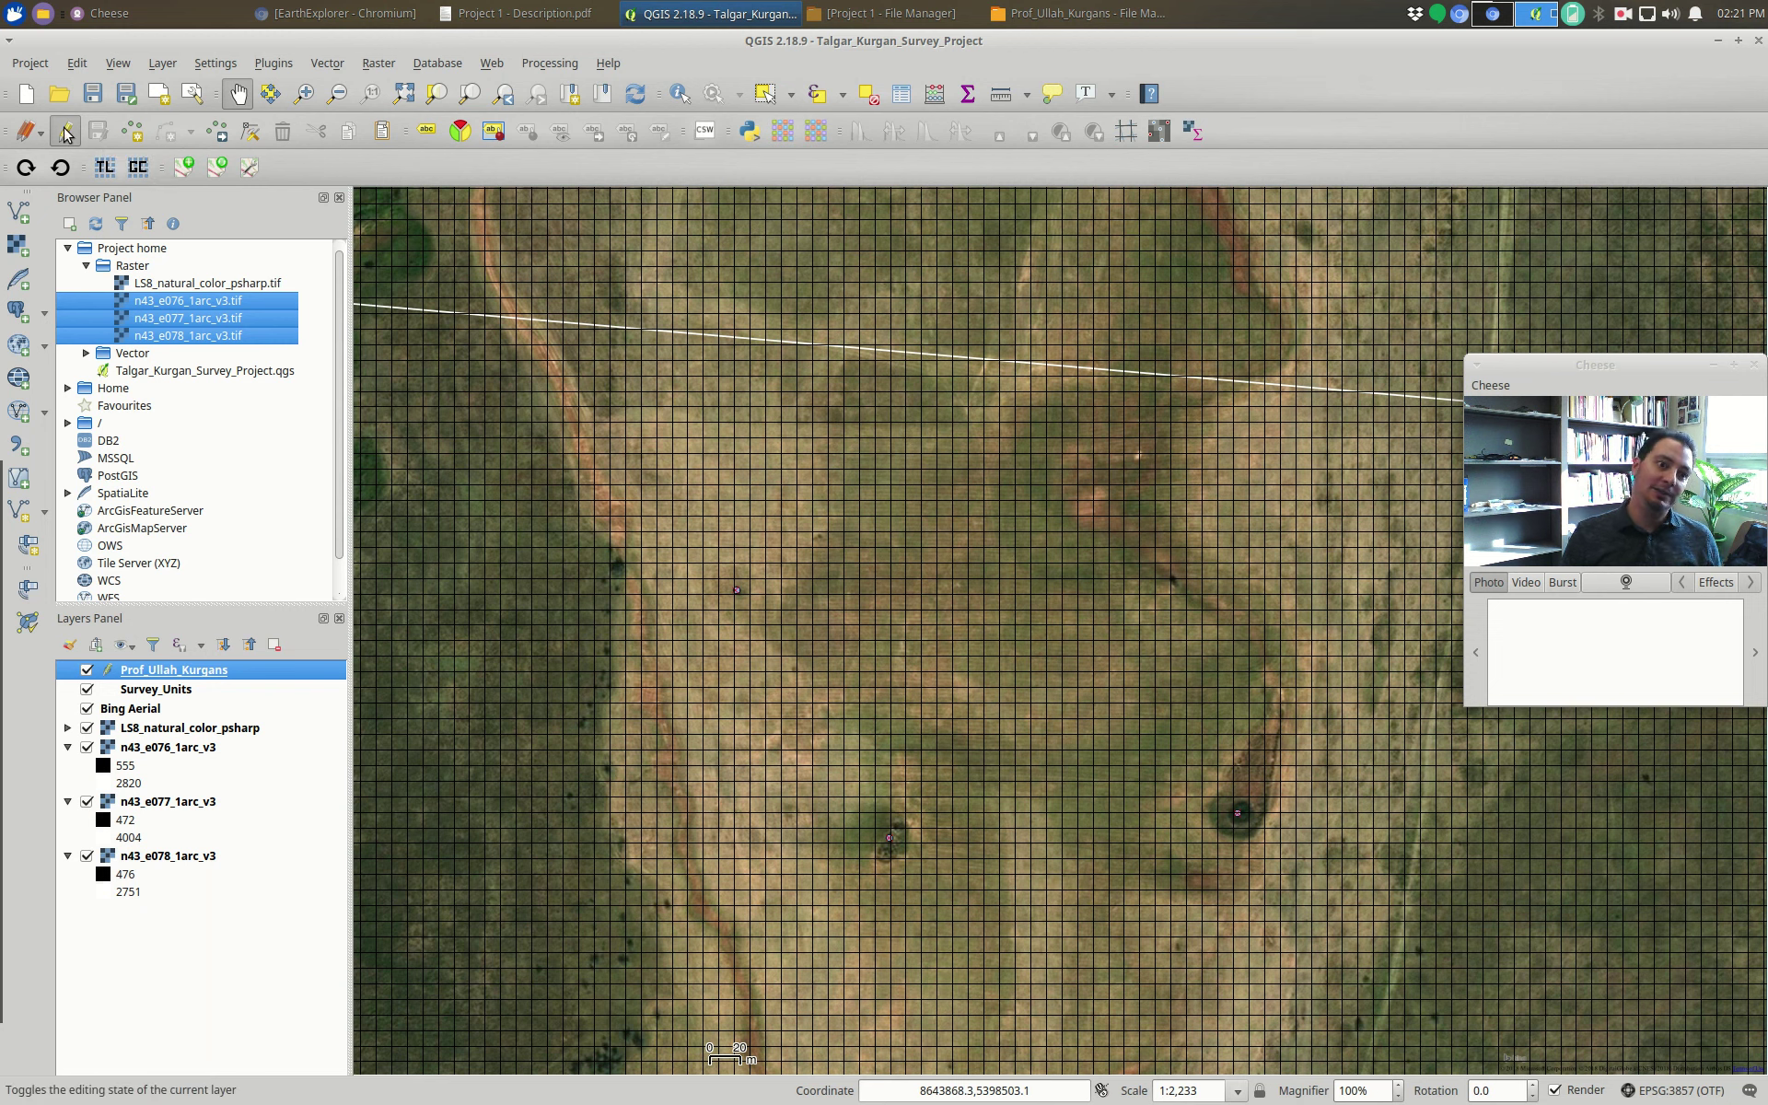
{"action": "left_click", "coordinate": [66, 133]}
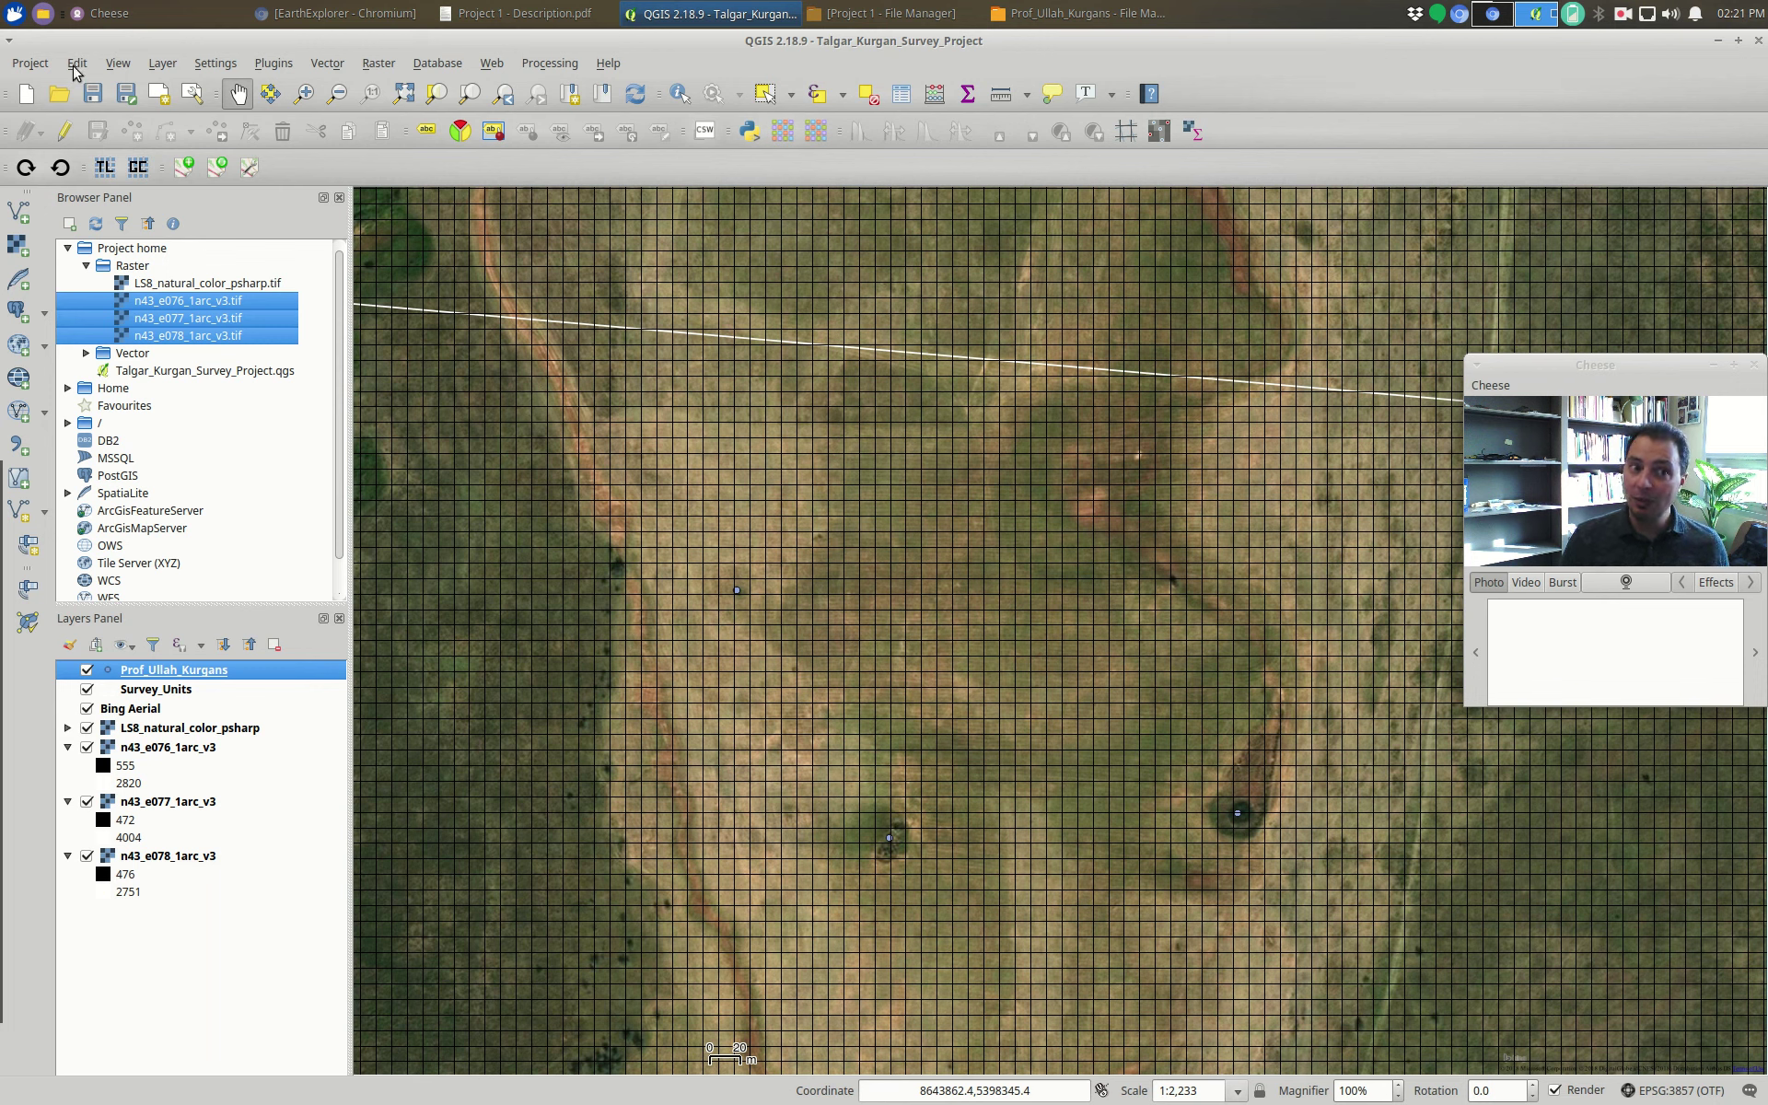
{"action": "key", "text": "ctrl+s"}
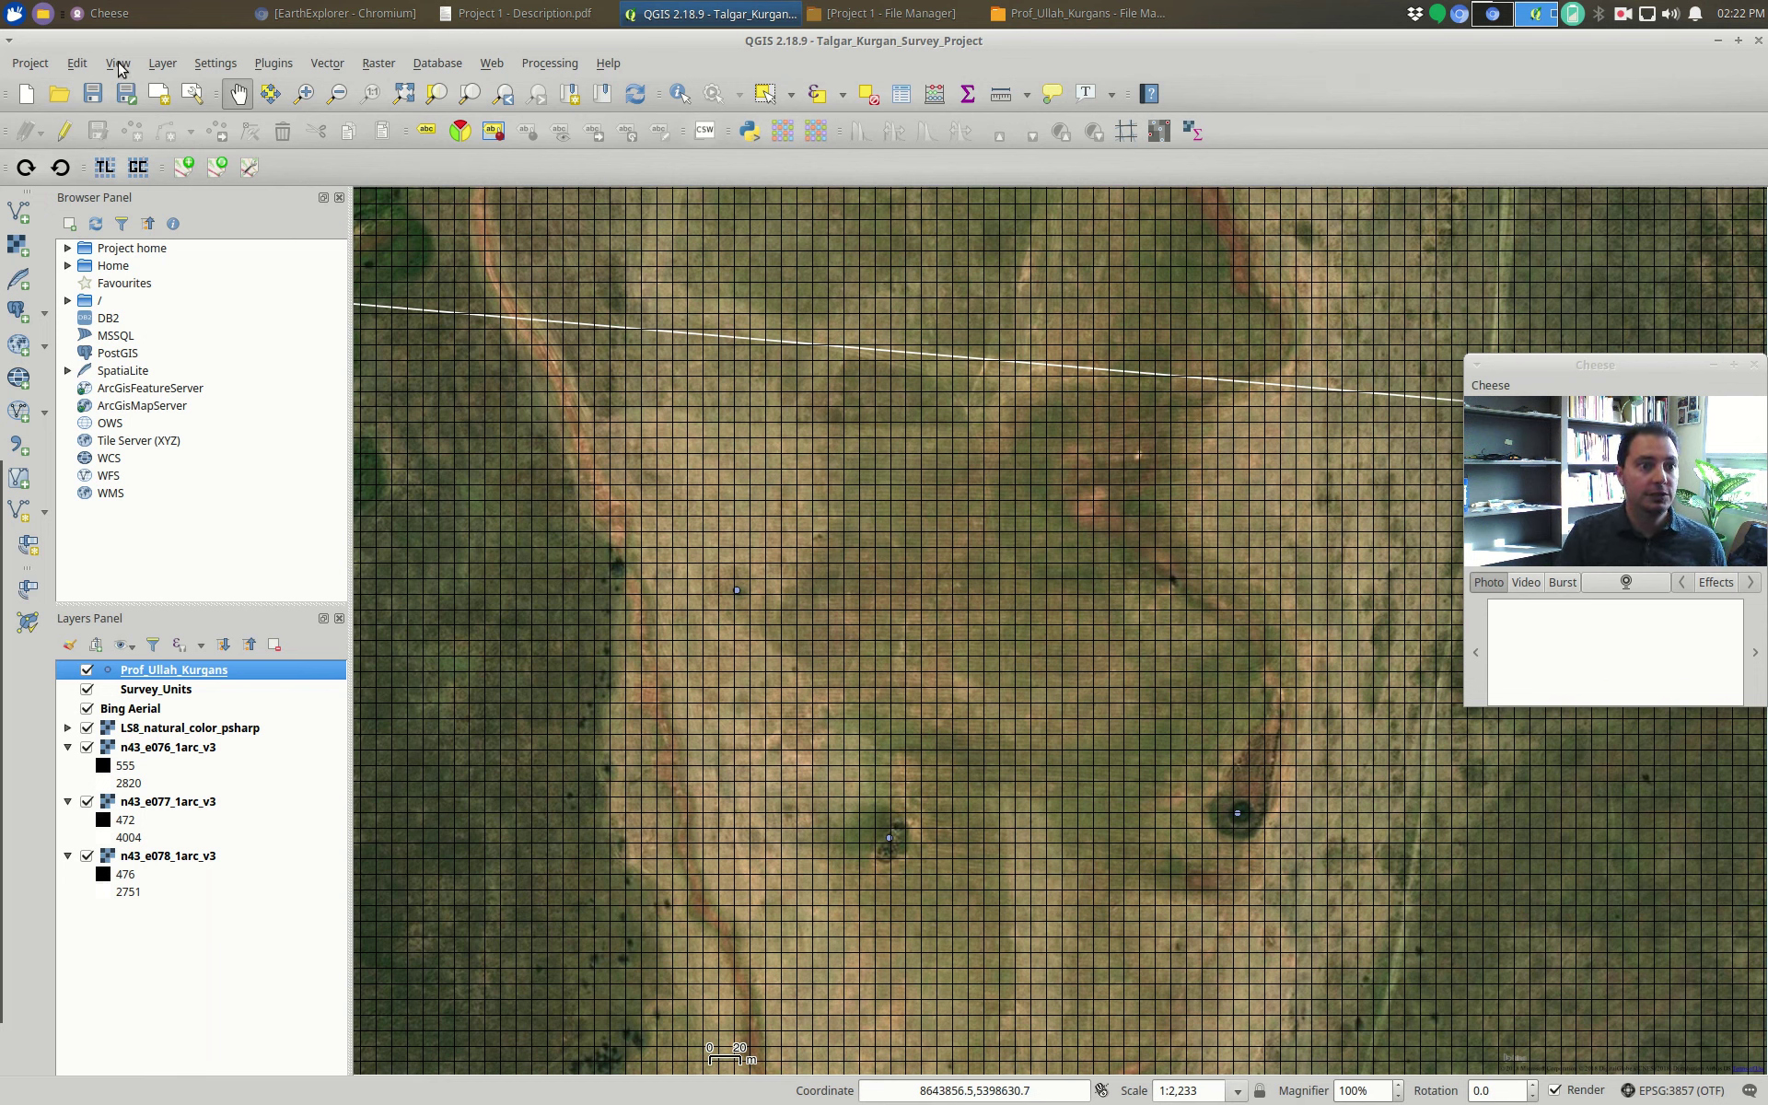
- Check the project's coordinate reference system and its general measurement and coordinate display settings in the project properties
{"action": "left_click", "coordinate": [47, 63]}
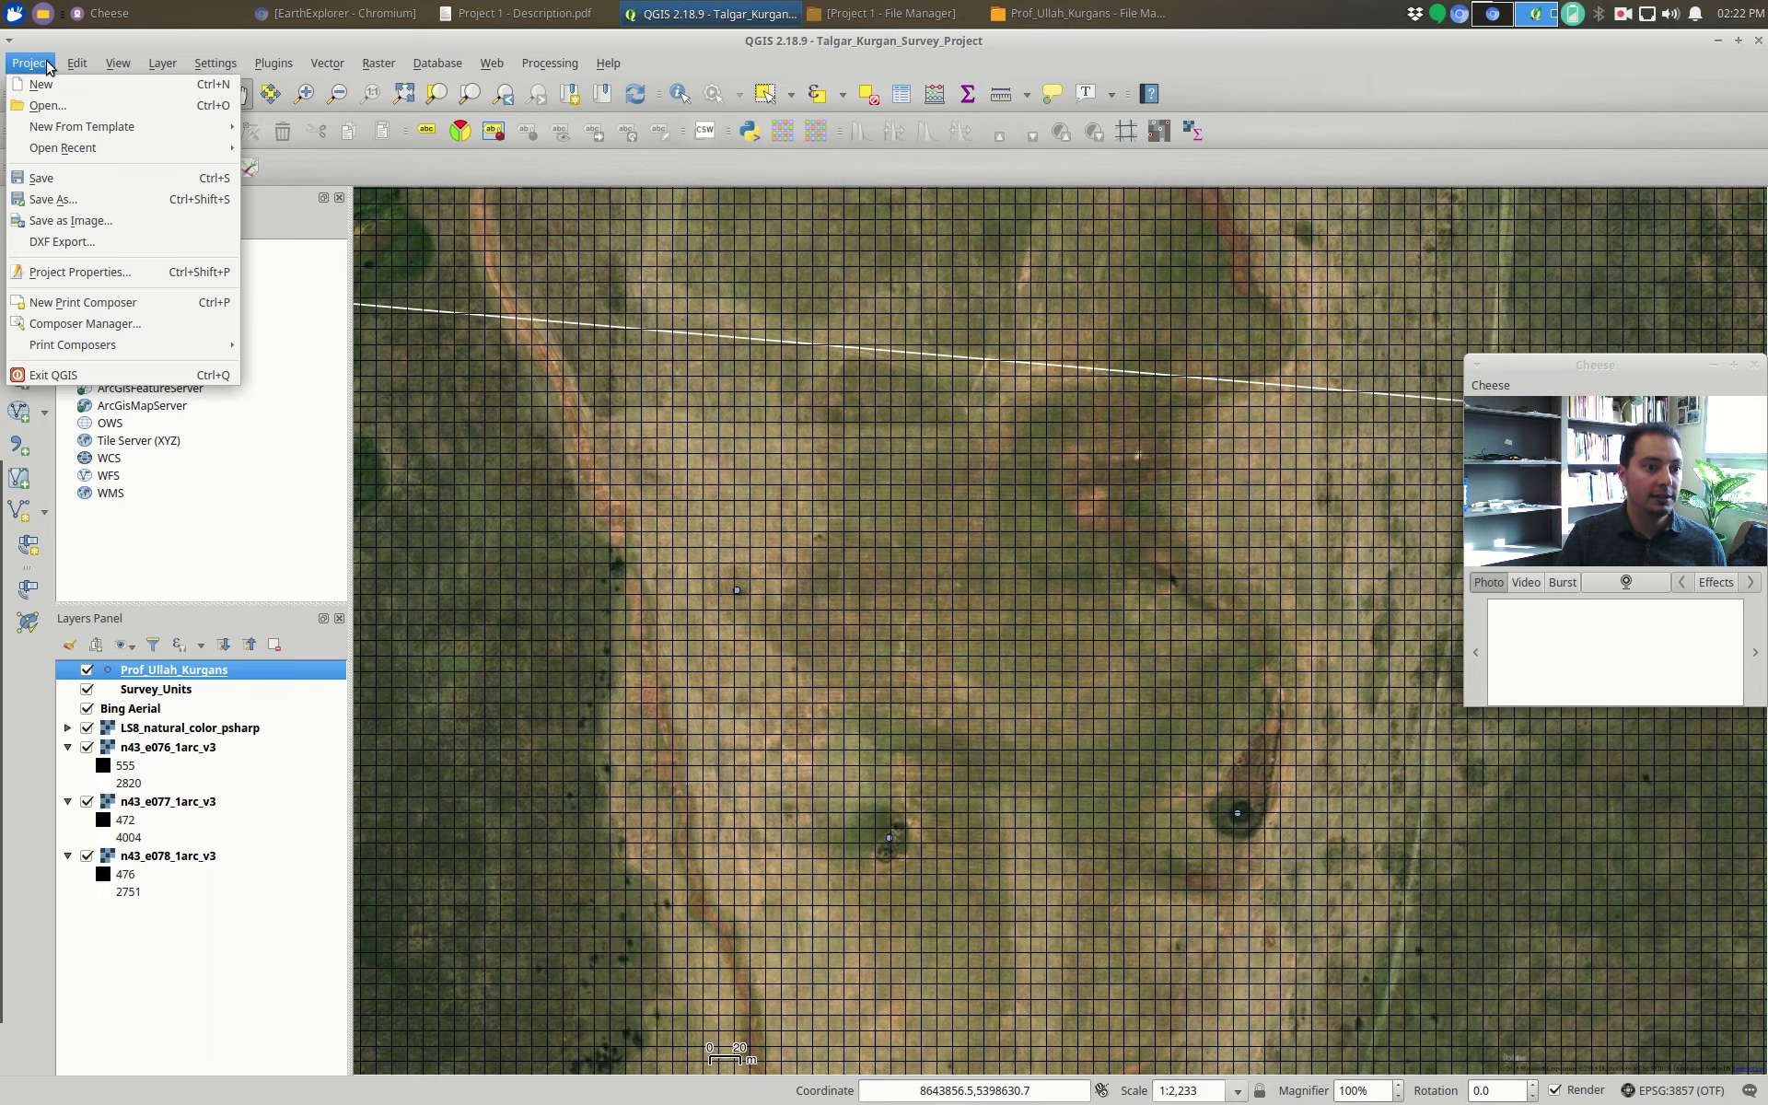
{"action": "left_click", "coordinate": [134, 275]}
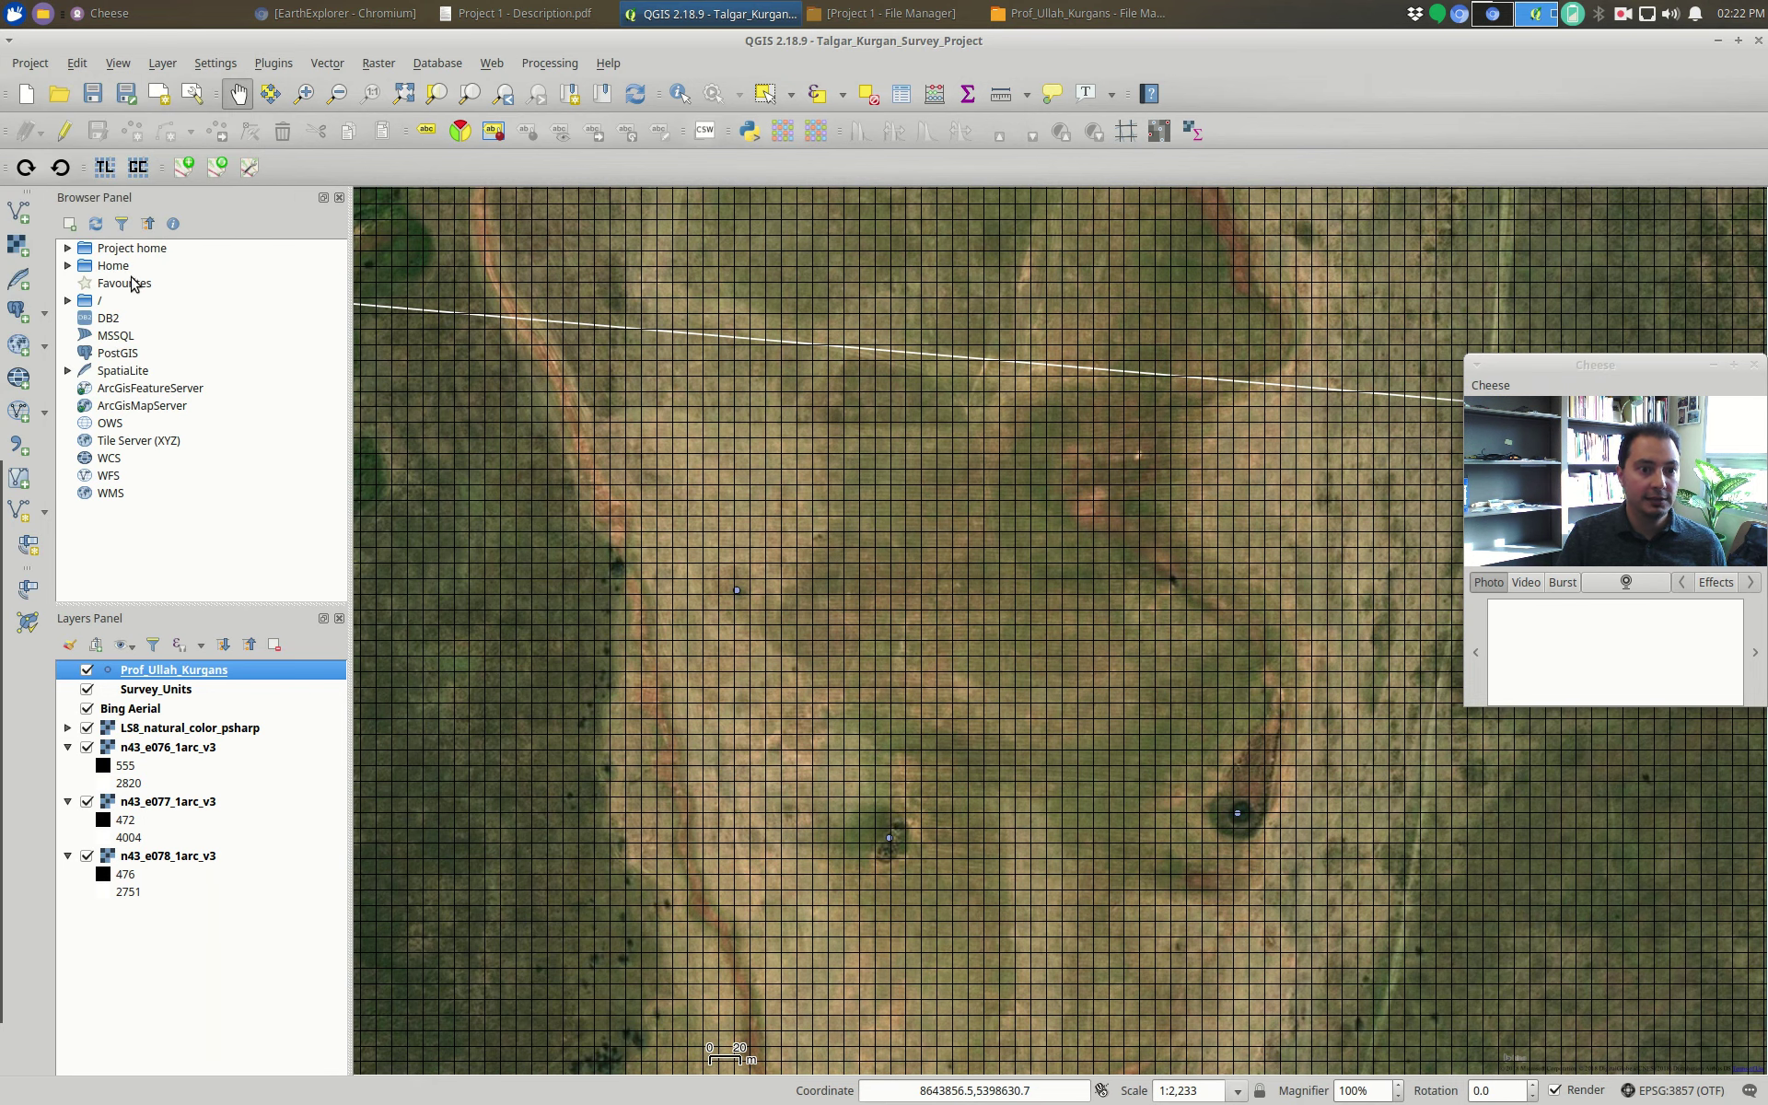
{"action": "left_click_drag", "start_coordinate": [655, 232], "coordinate": [313, 187]}
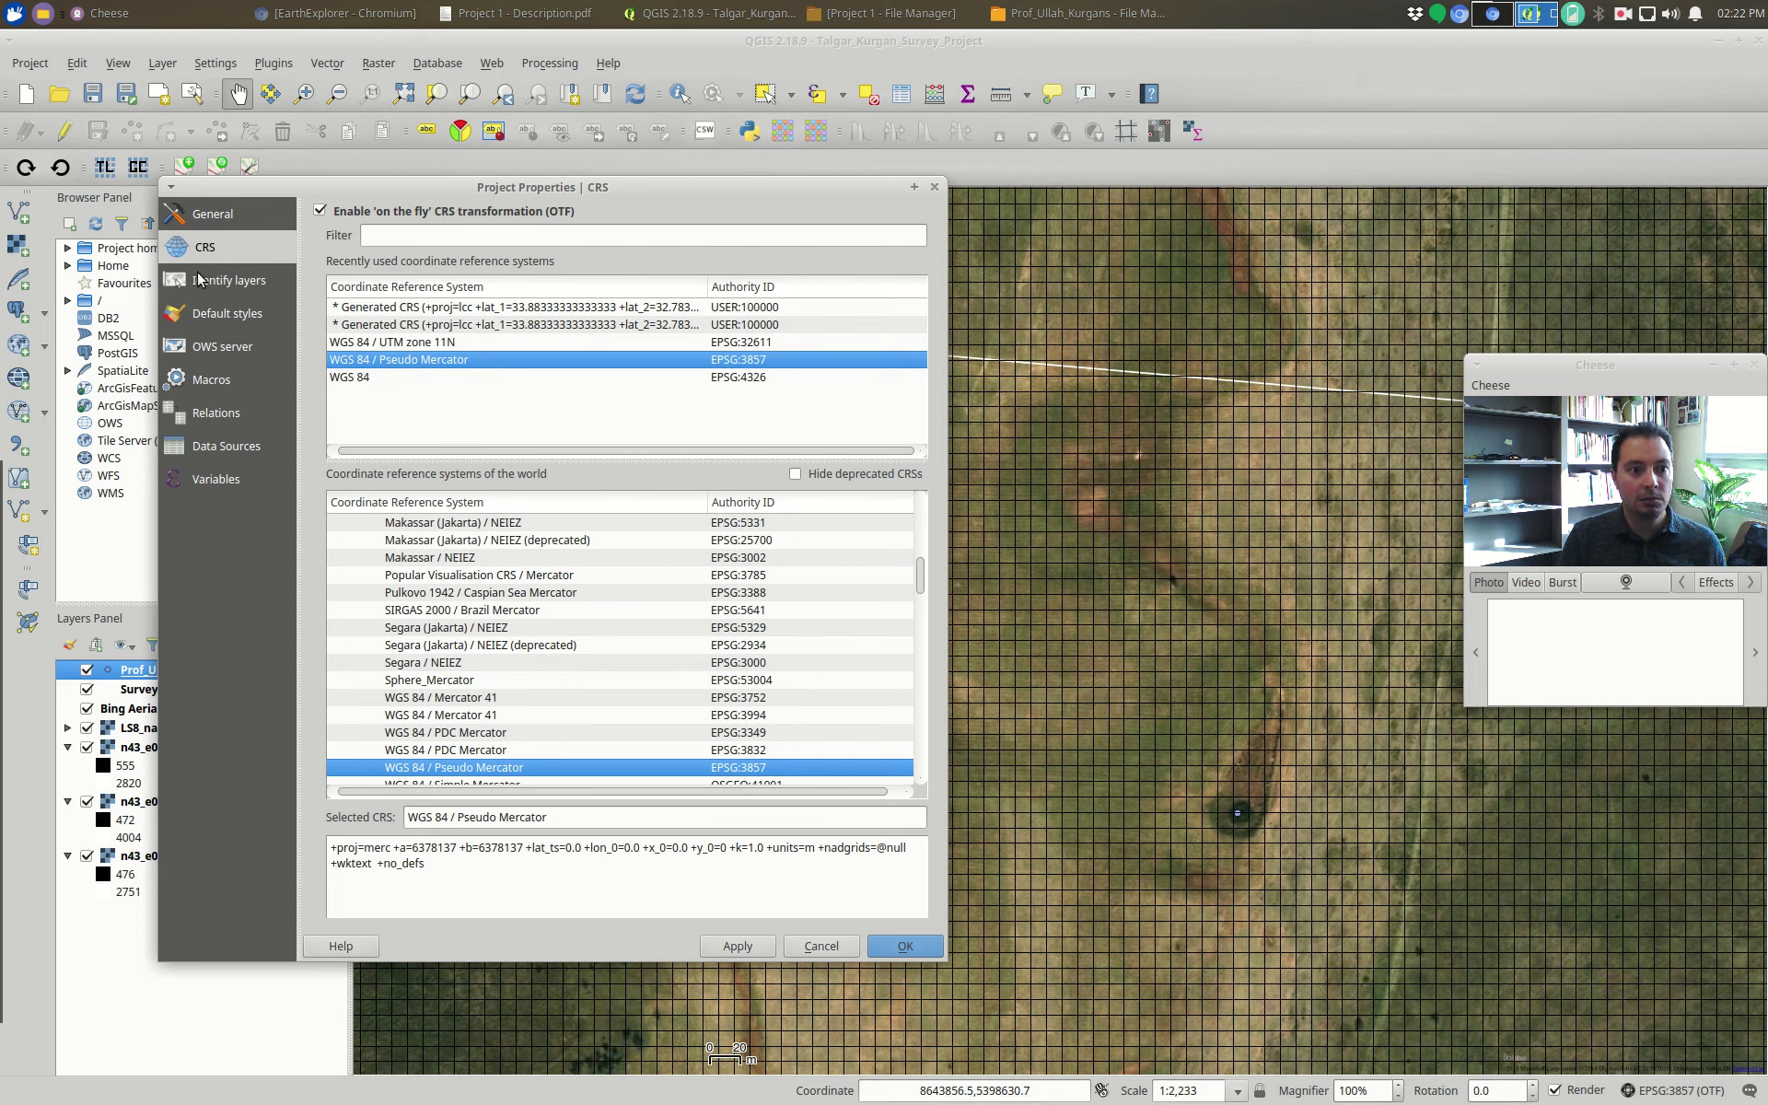
{"action": "left_click", "coordinate": [225, 224]}
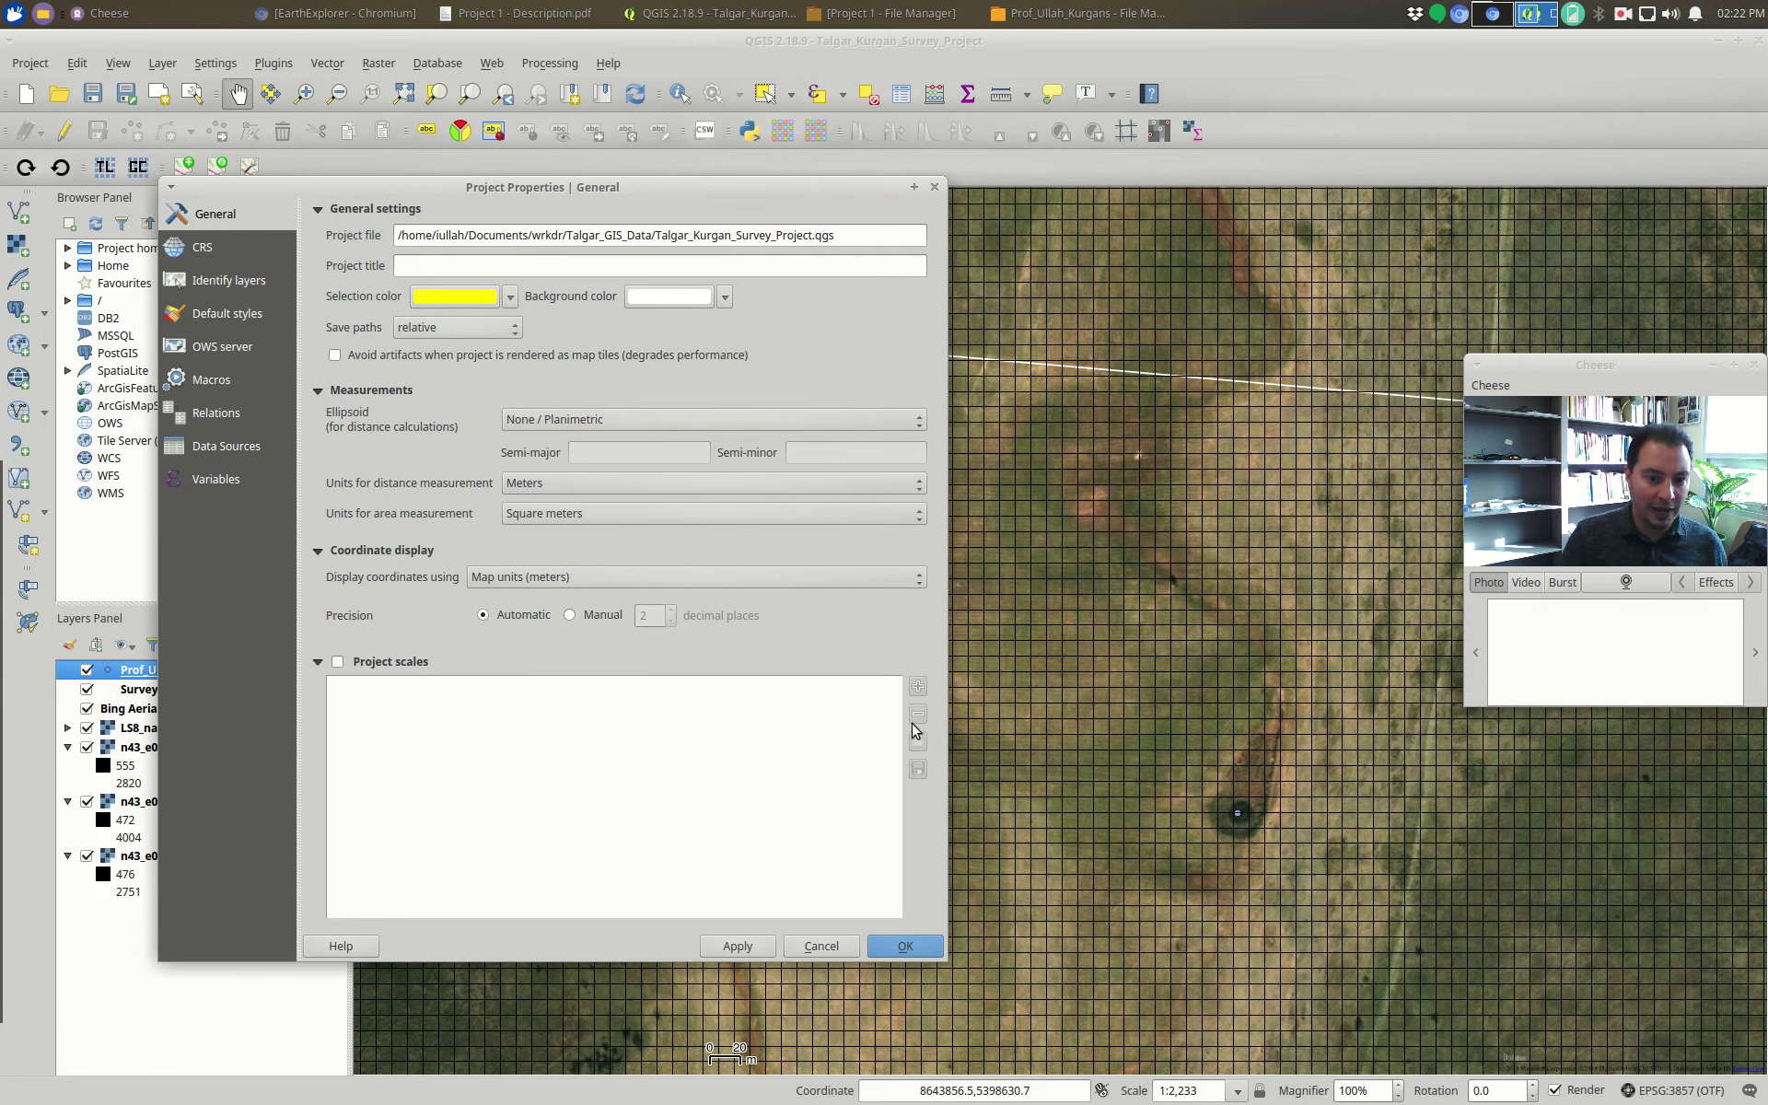
{"action": "left_click", "coordinate": [905, 947]}
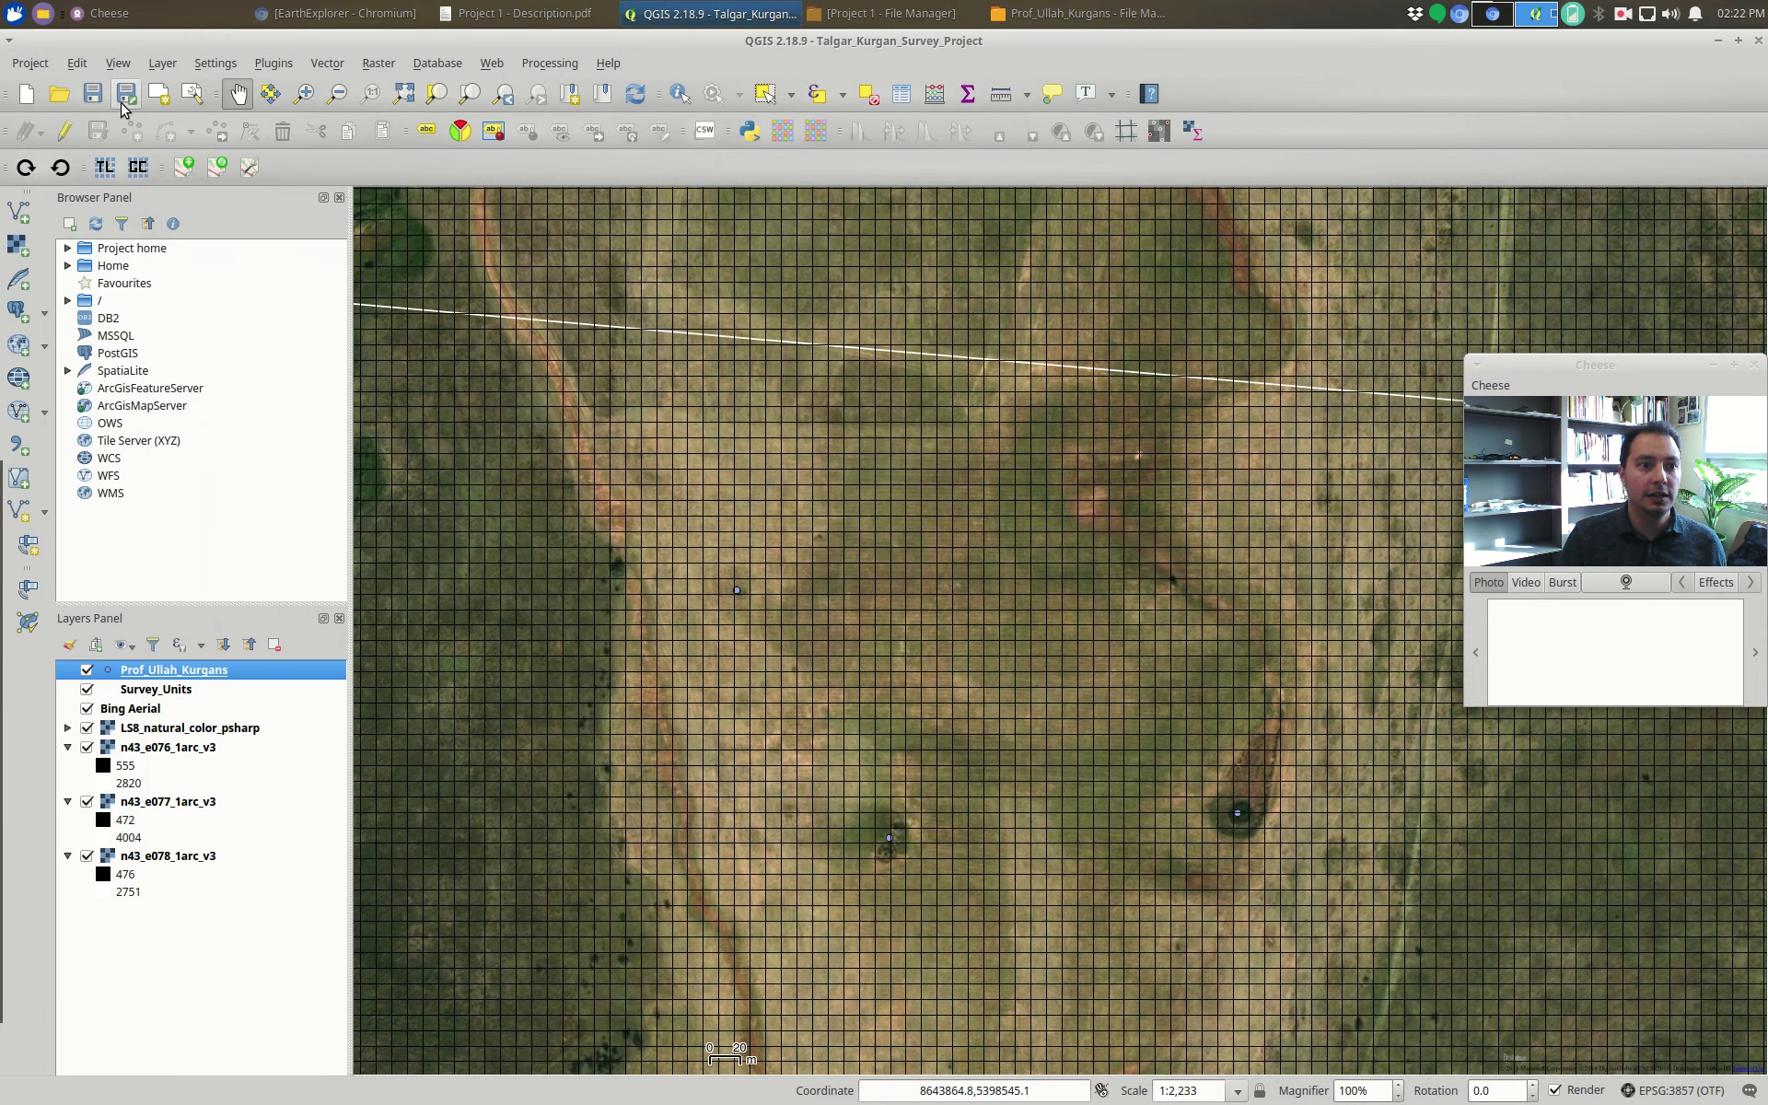
{"action": "left_click", "coordinate": [157, 64]}
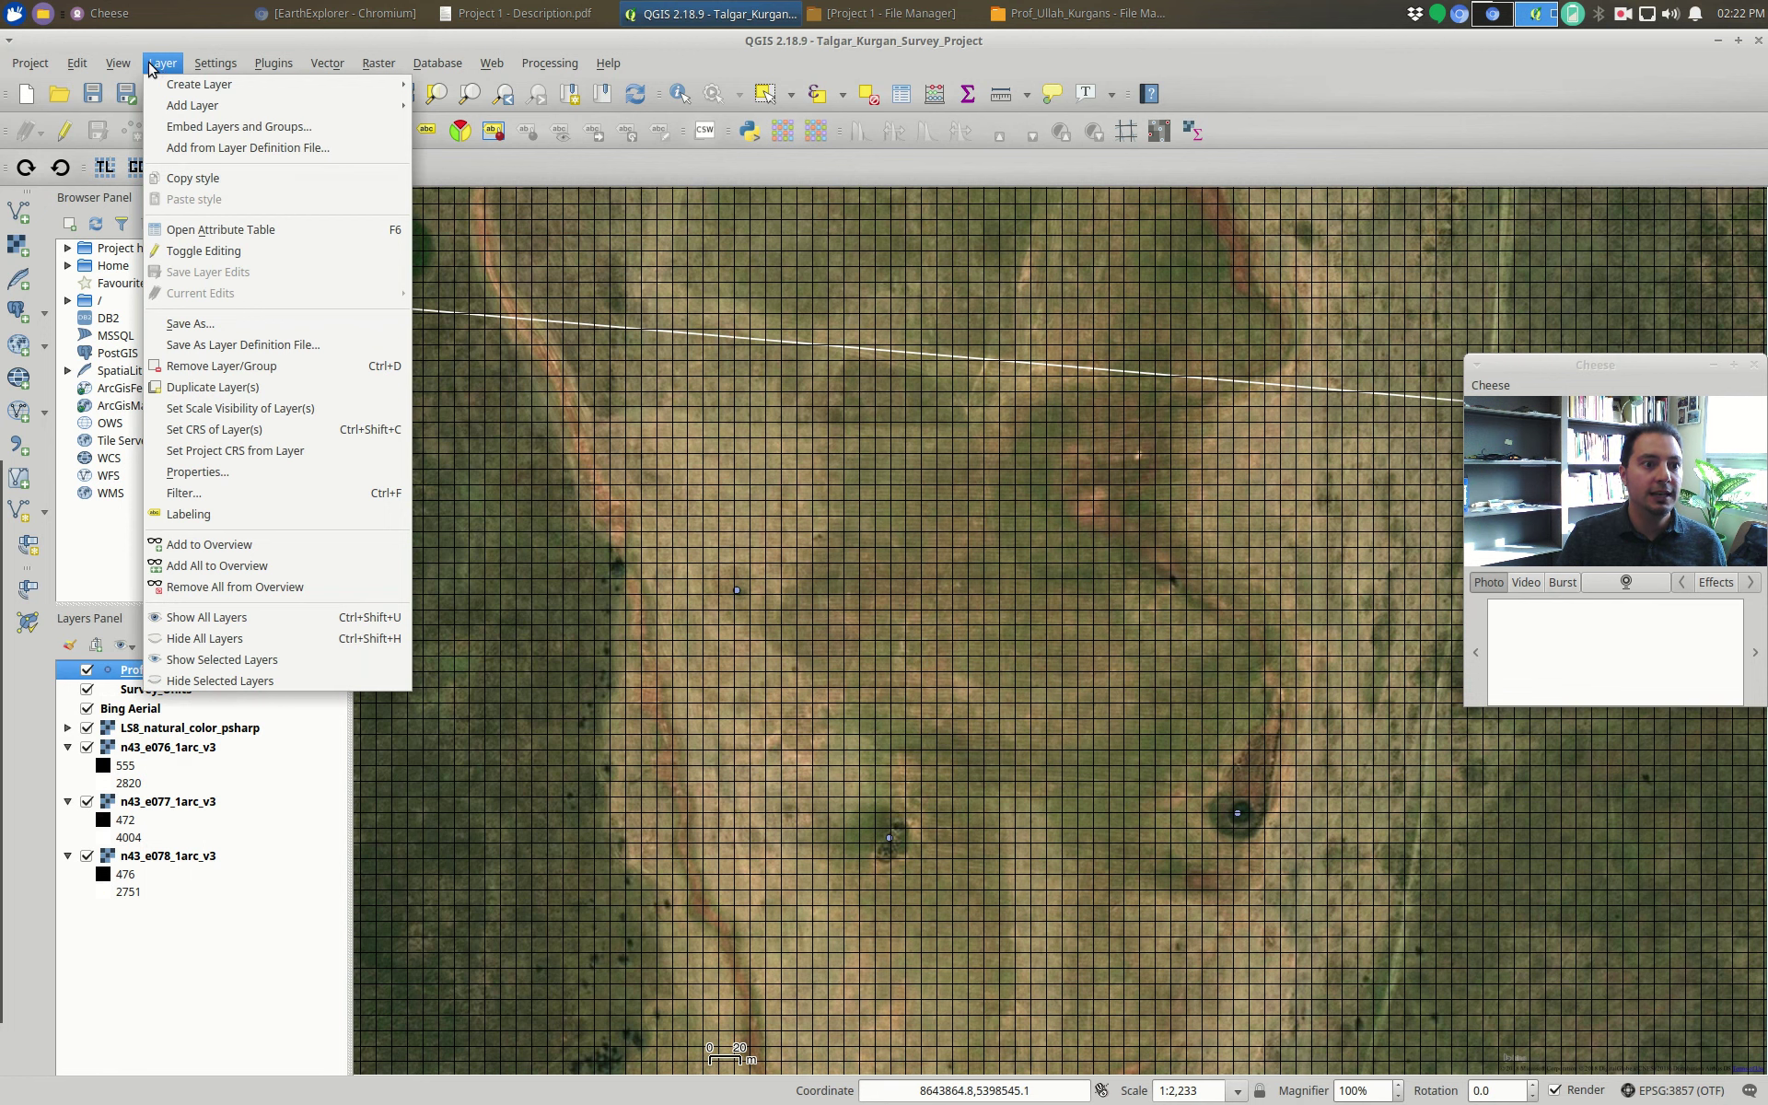
{"action": "mouse_move", "coordinate": [132, 67]}
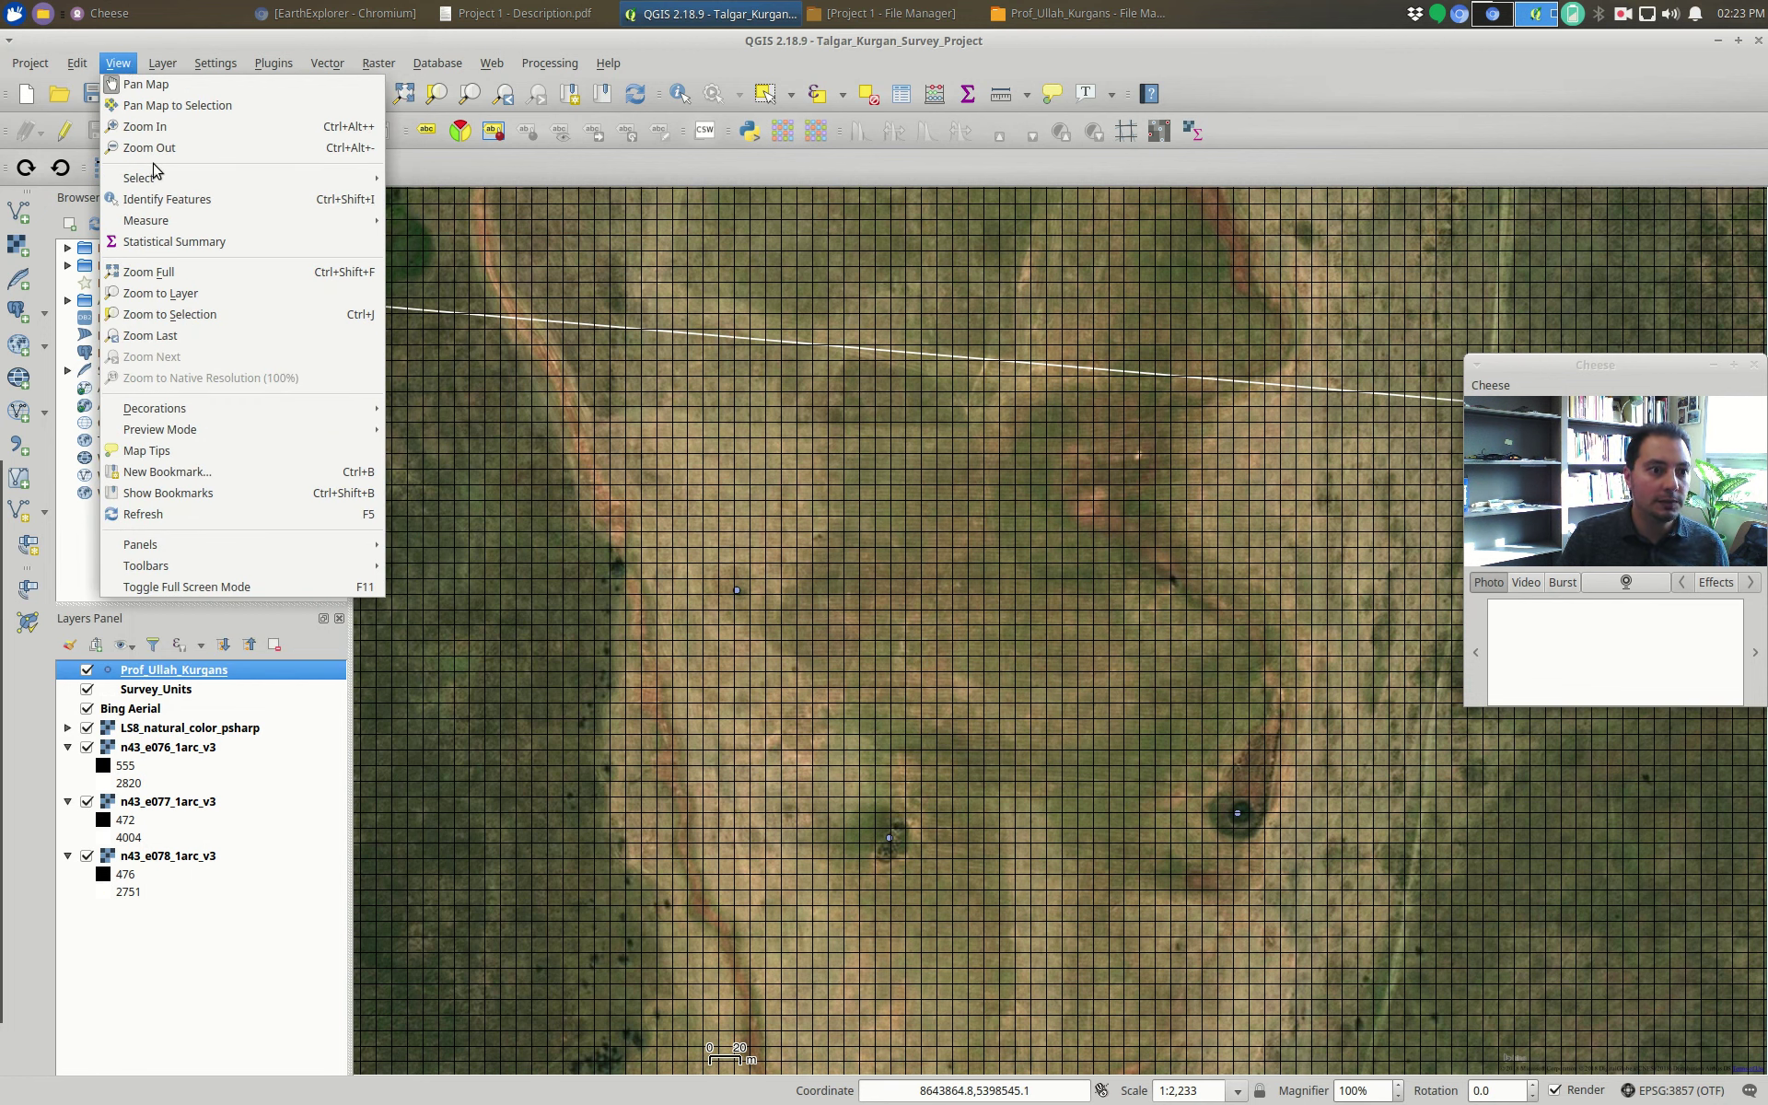
{"action": "mouse_move", "coordinate": [234, 419]}
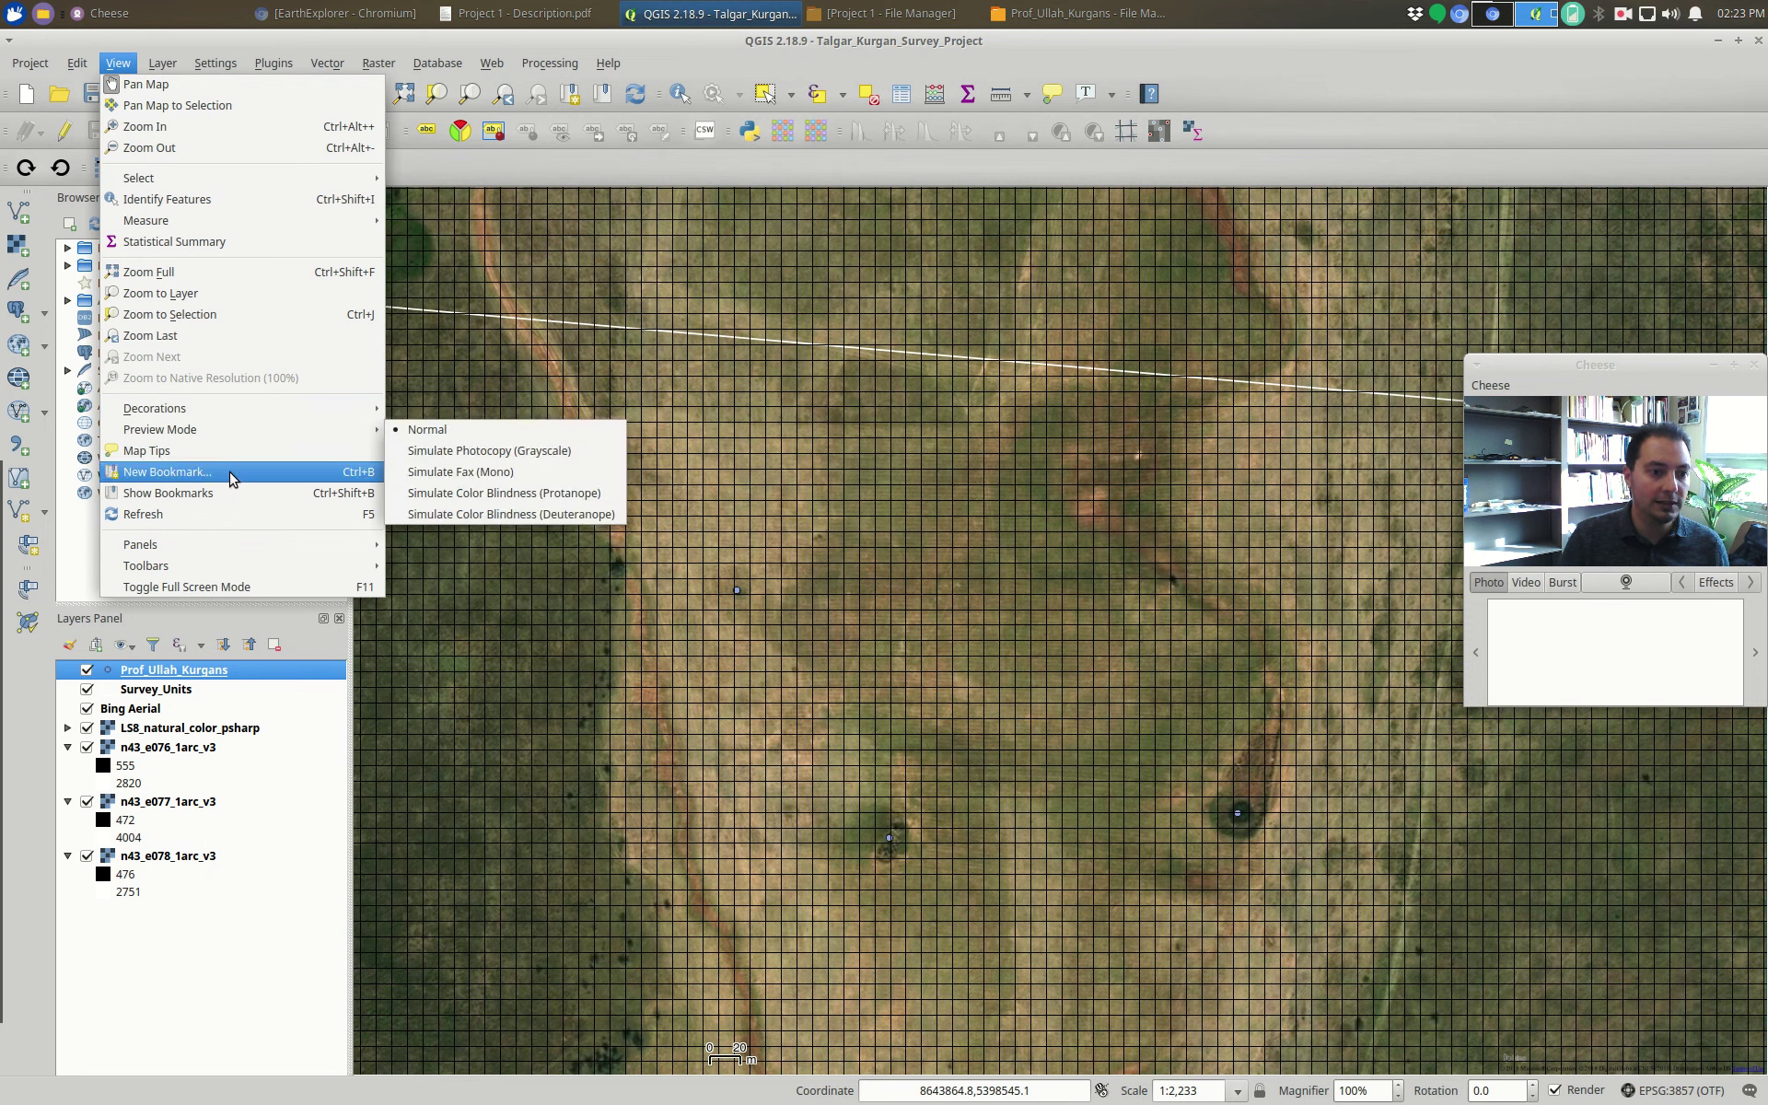
{"action": "left_click", "coordinate": [118, 63]}
{"action": "left_click", "coordinate": [76, 62]}
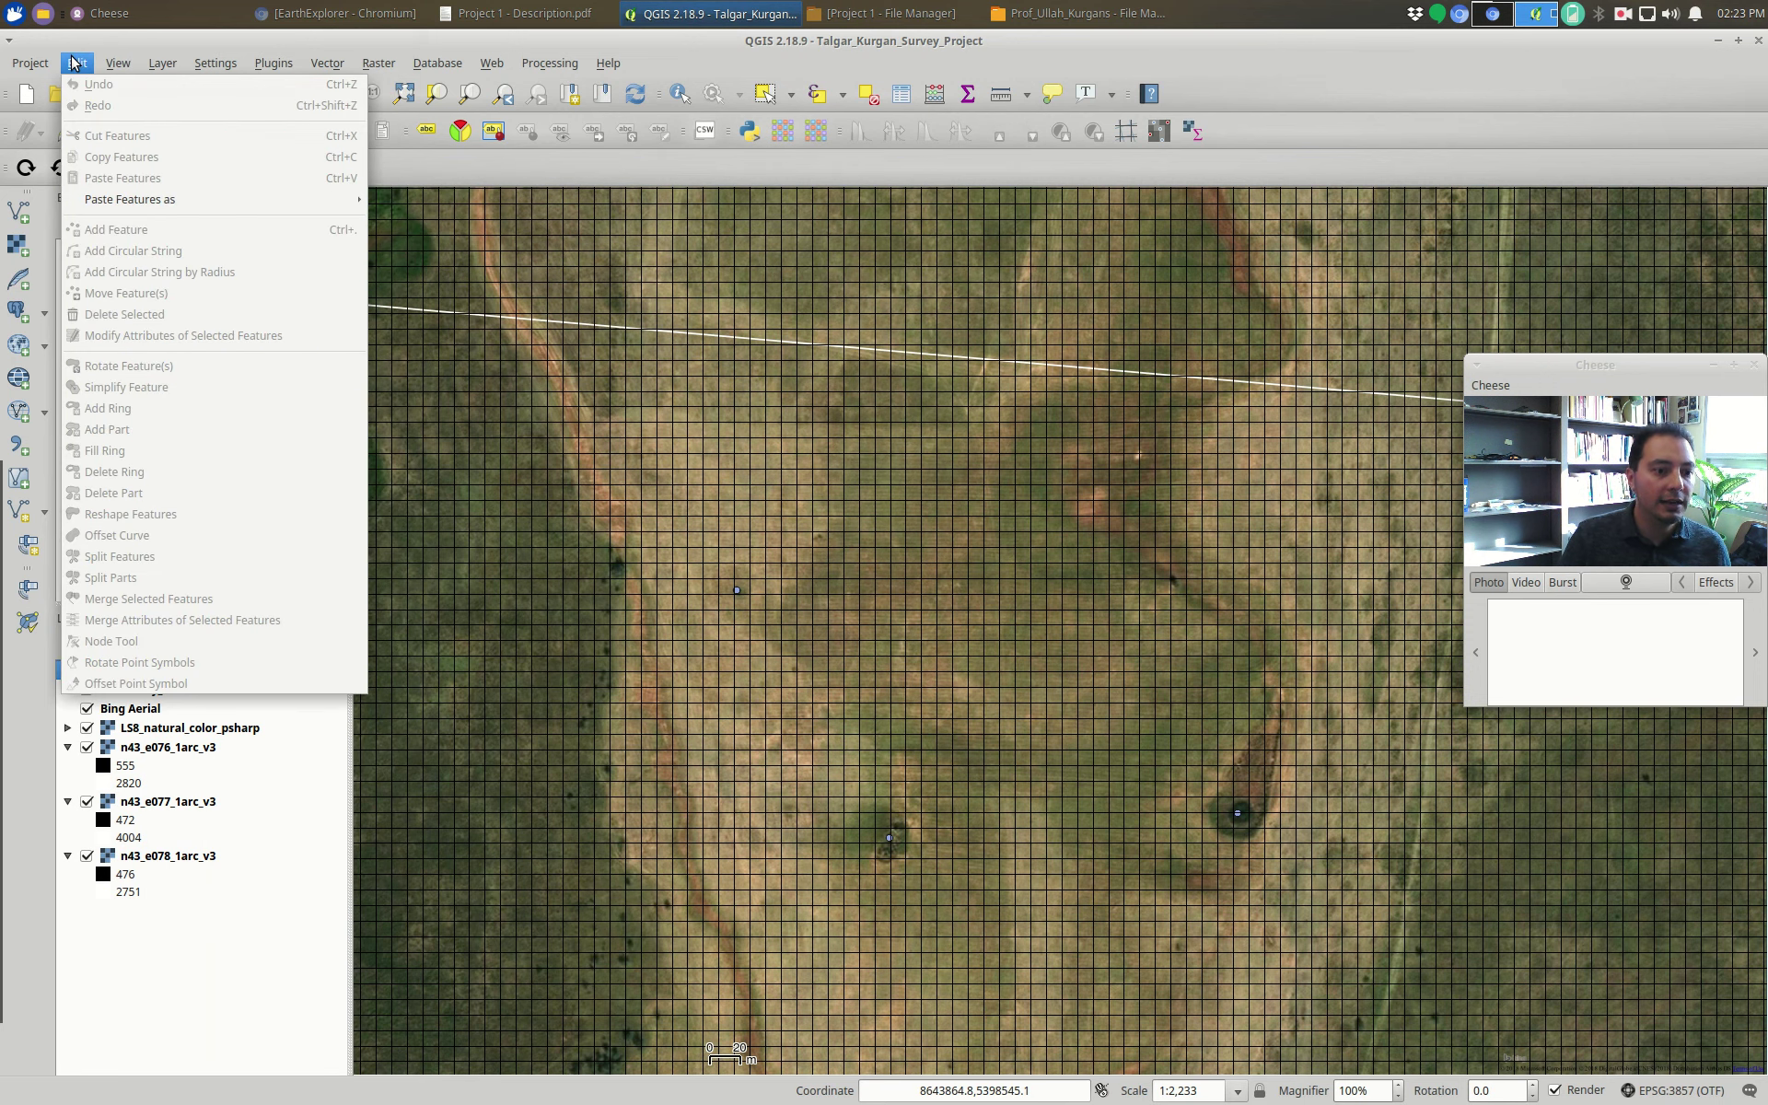
{"action": "mouse_move", "coordinate": [160, 63]}
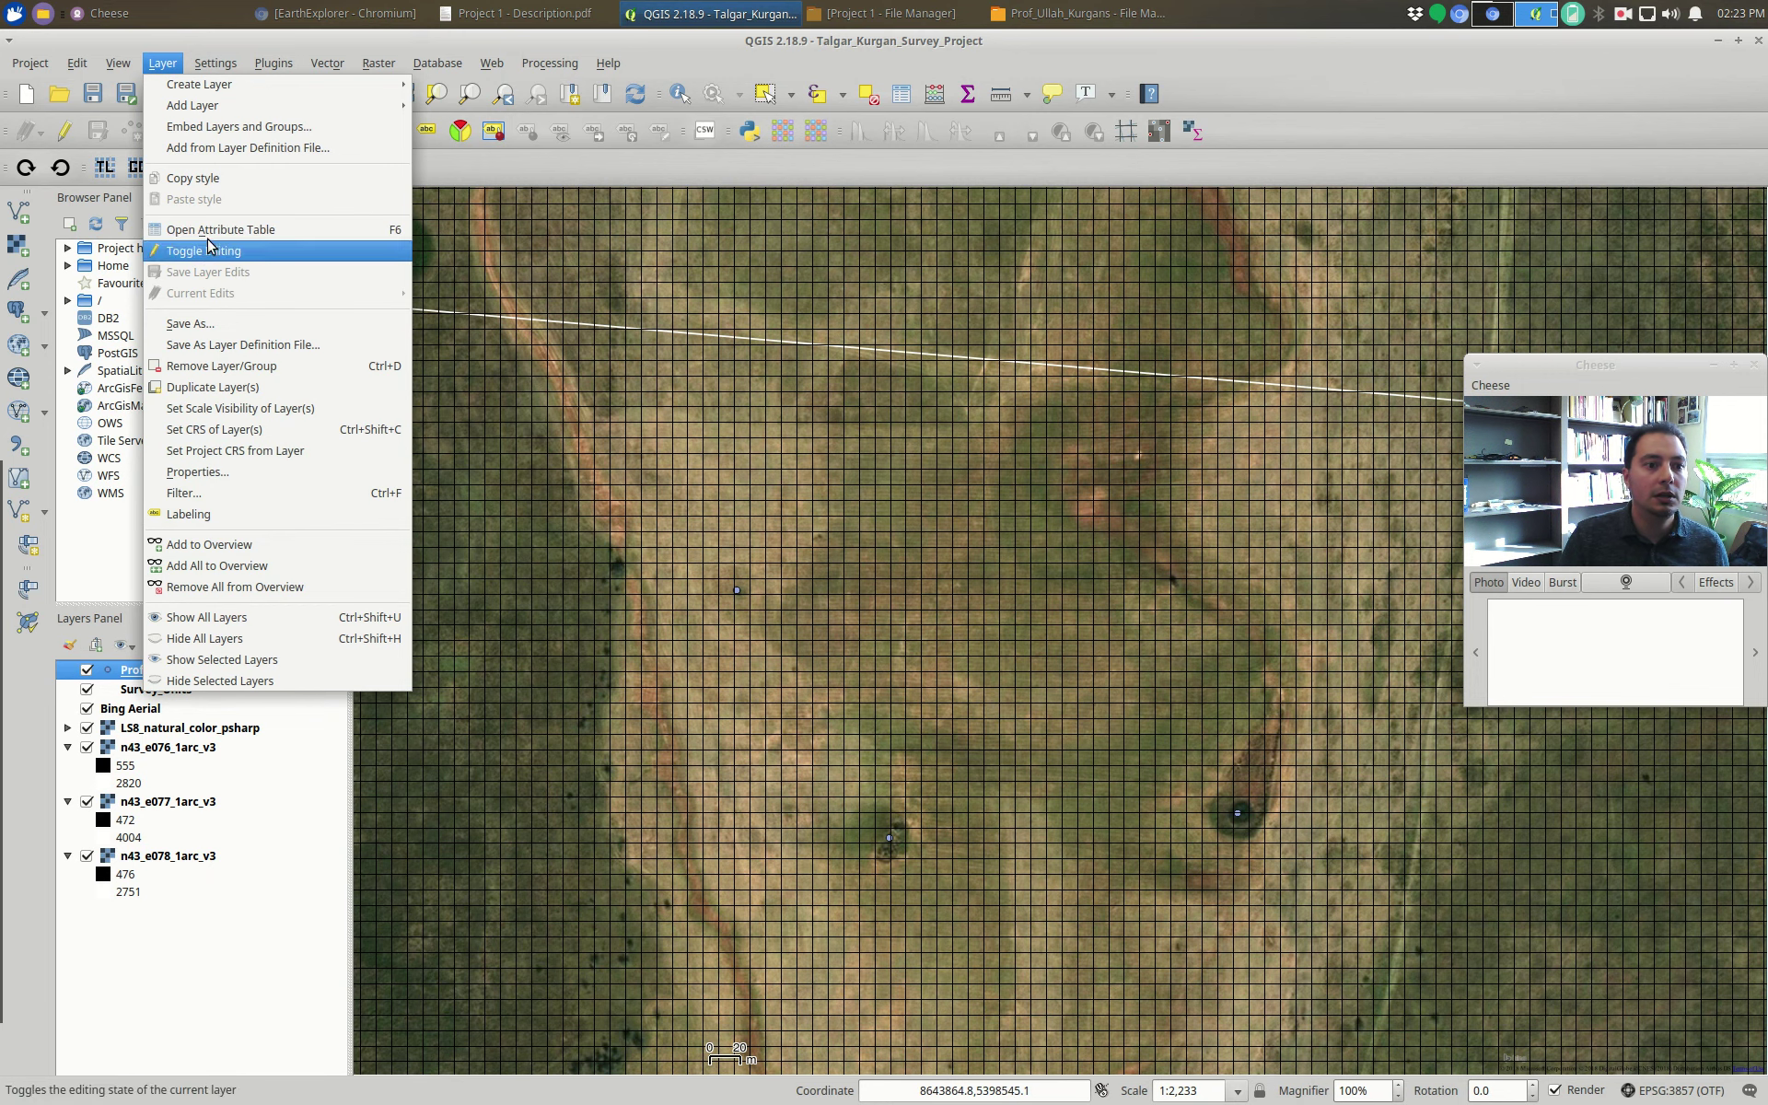
{"action": "left_click", "coordinate": [1628, 17]}
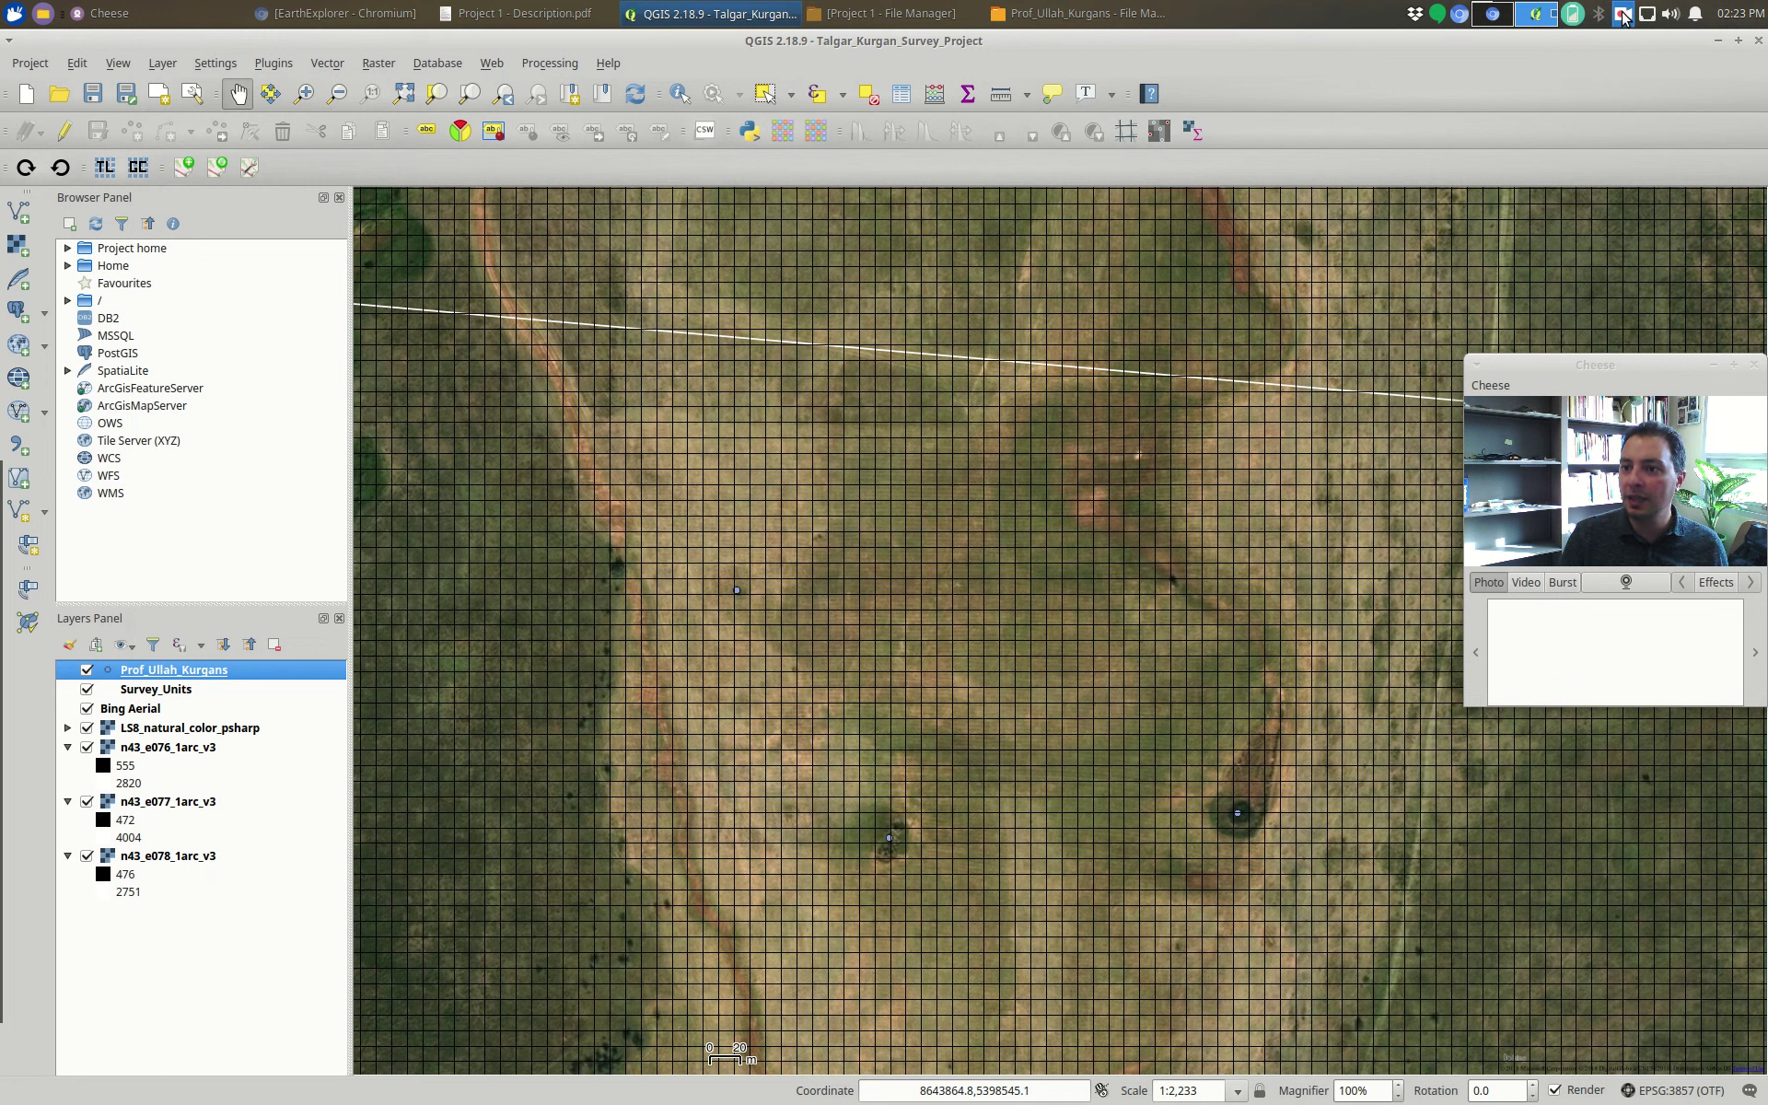
{"action": "left_click", "coordinate": [1624, 13]}
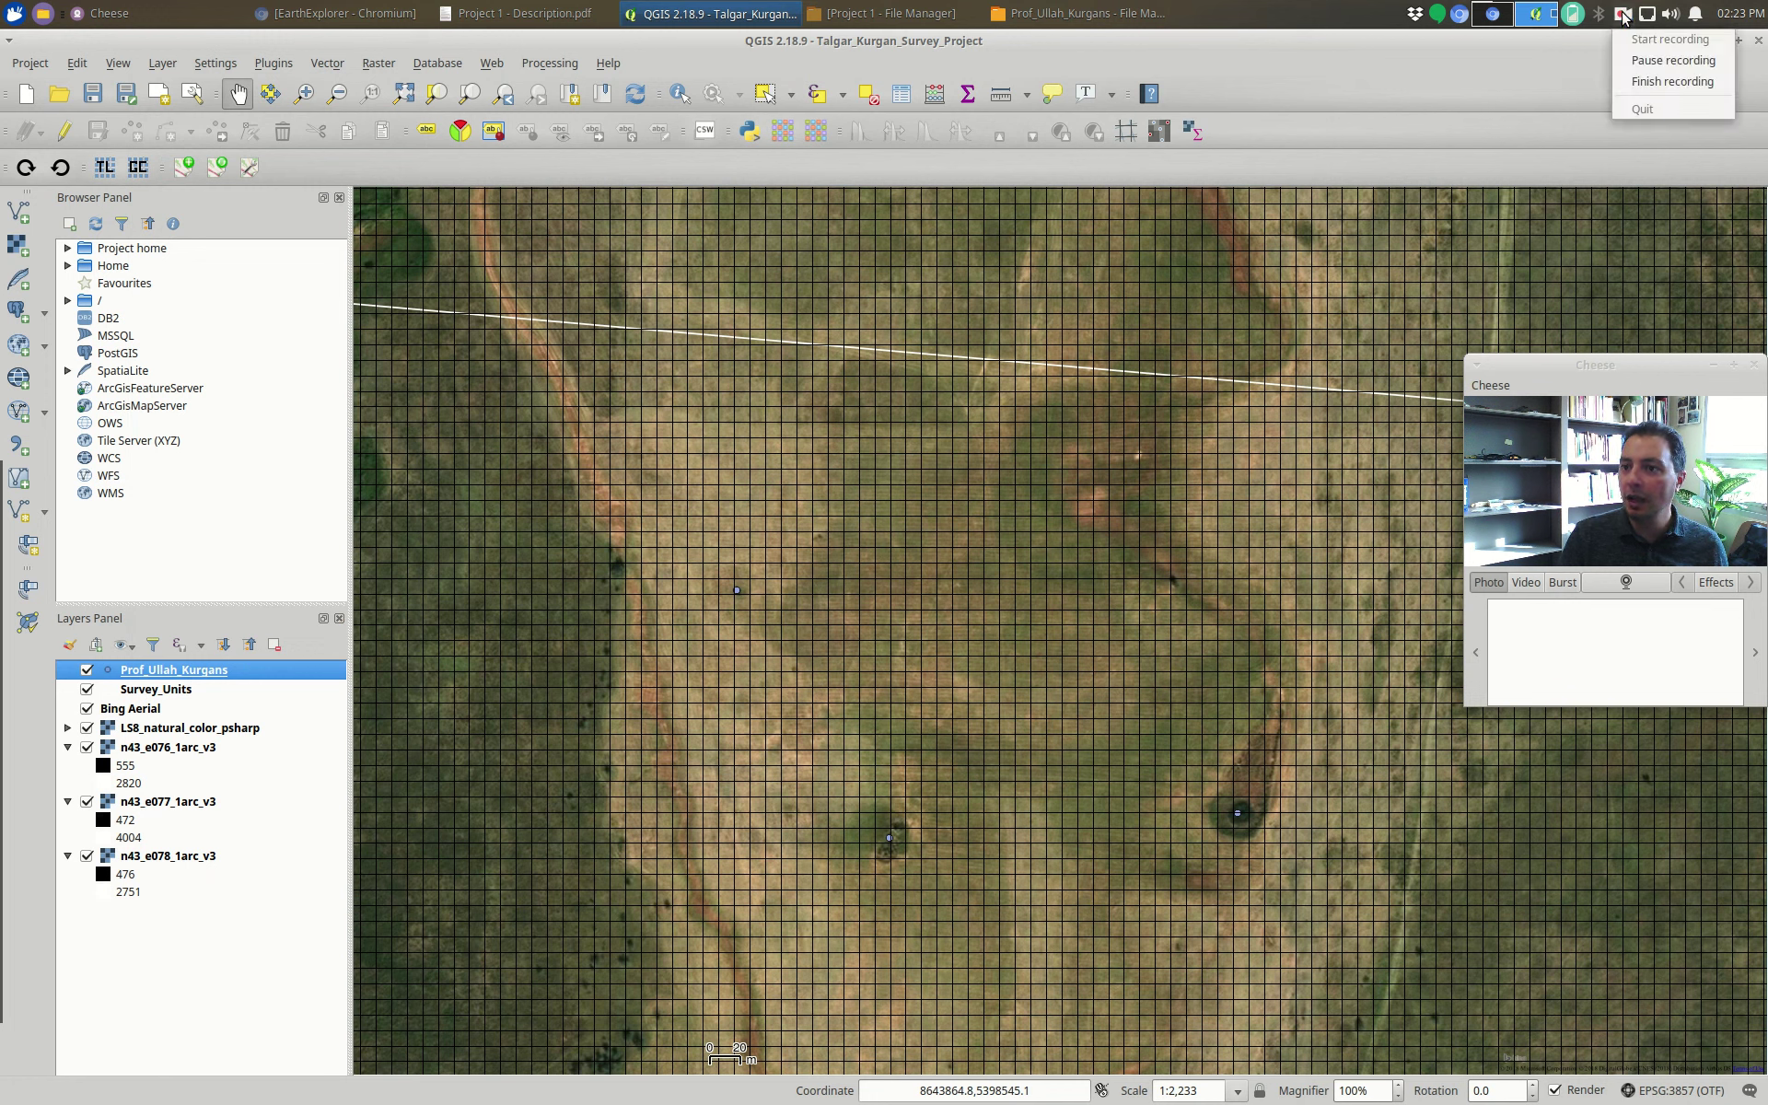
{"action": "left_click", "coordinate": [1667, 64]}
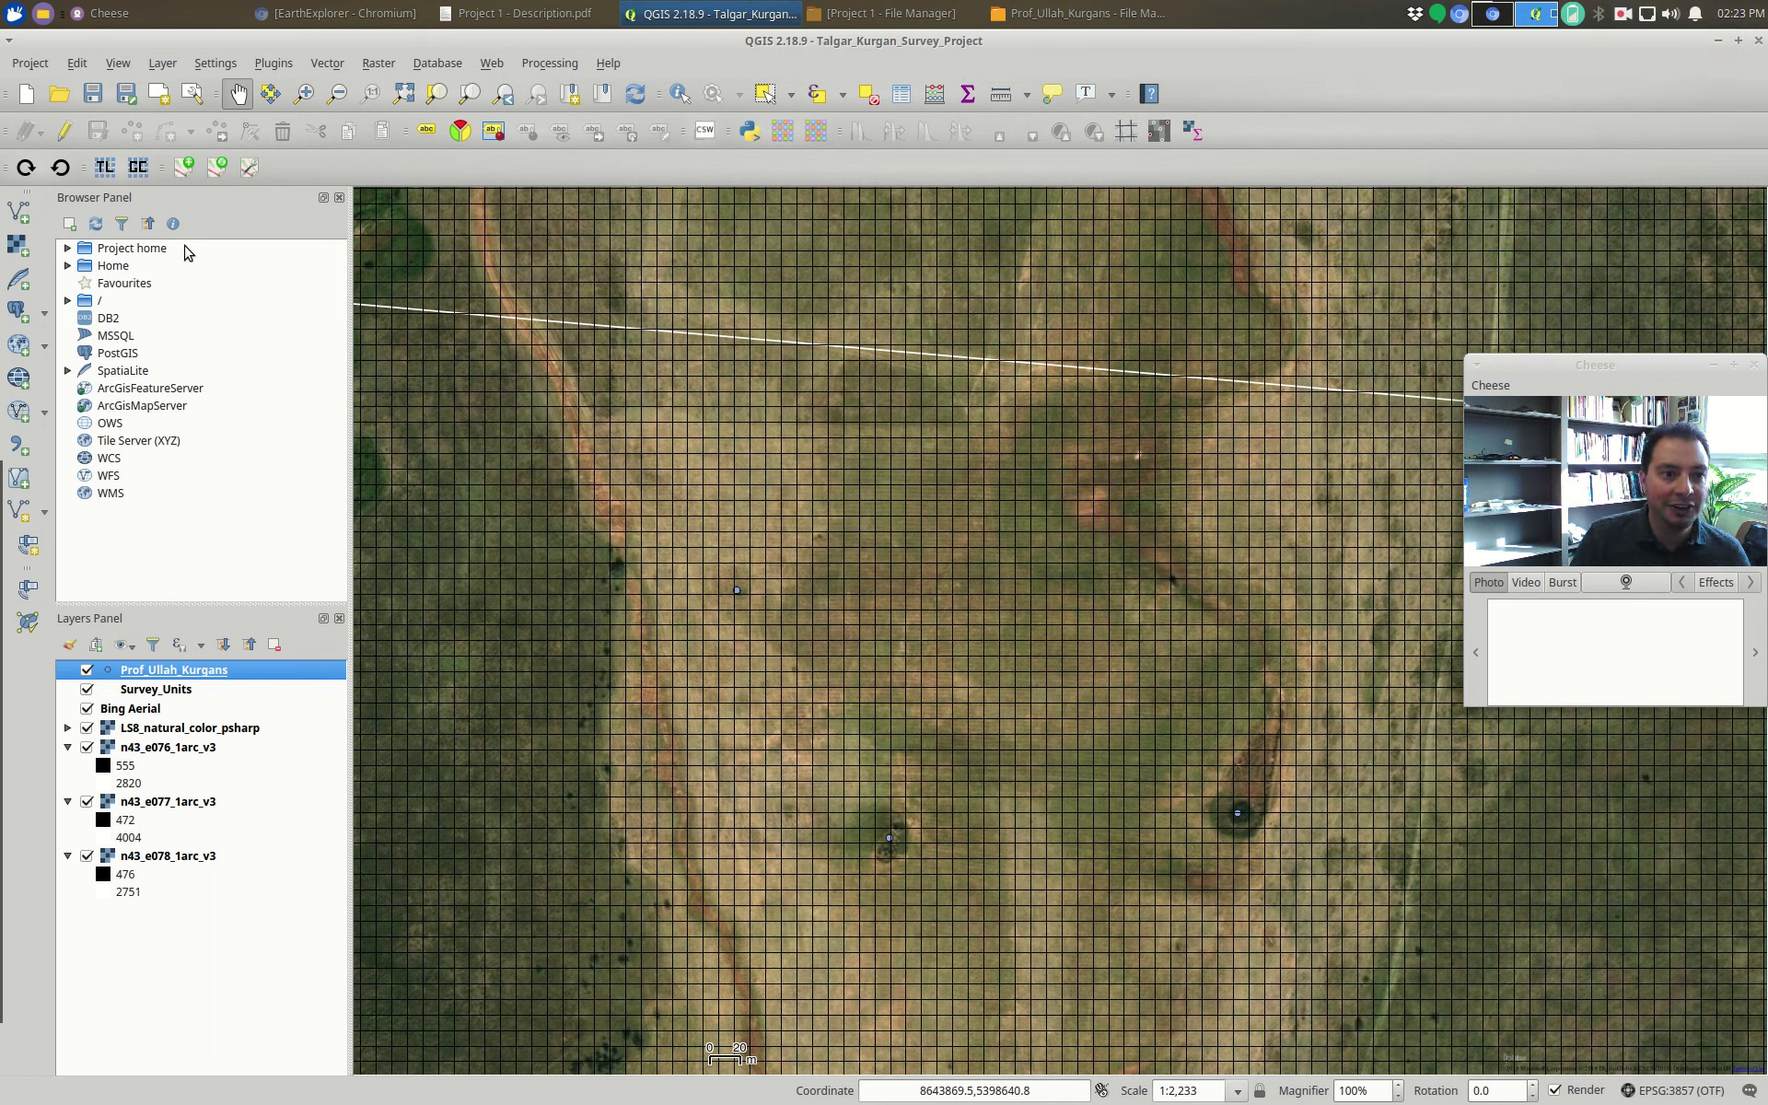
- Review the feature creation settings in the application's digitizing options, including the reuse of last entered attribute values, and accept the options
{"action": "left_click", "coordinate": [221, 71]}
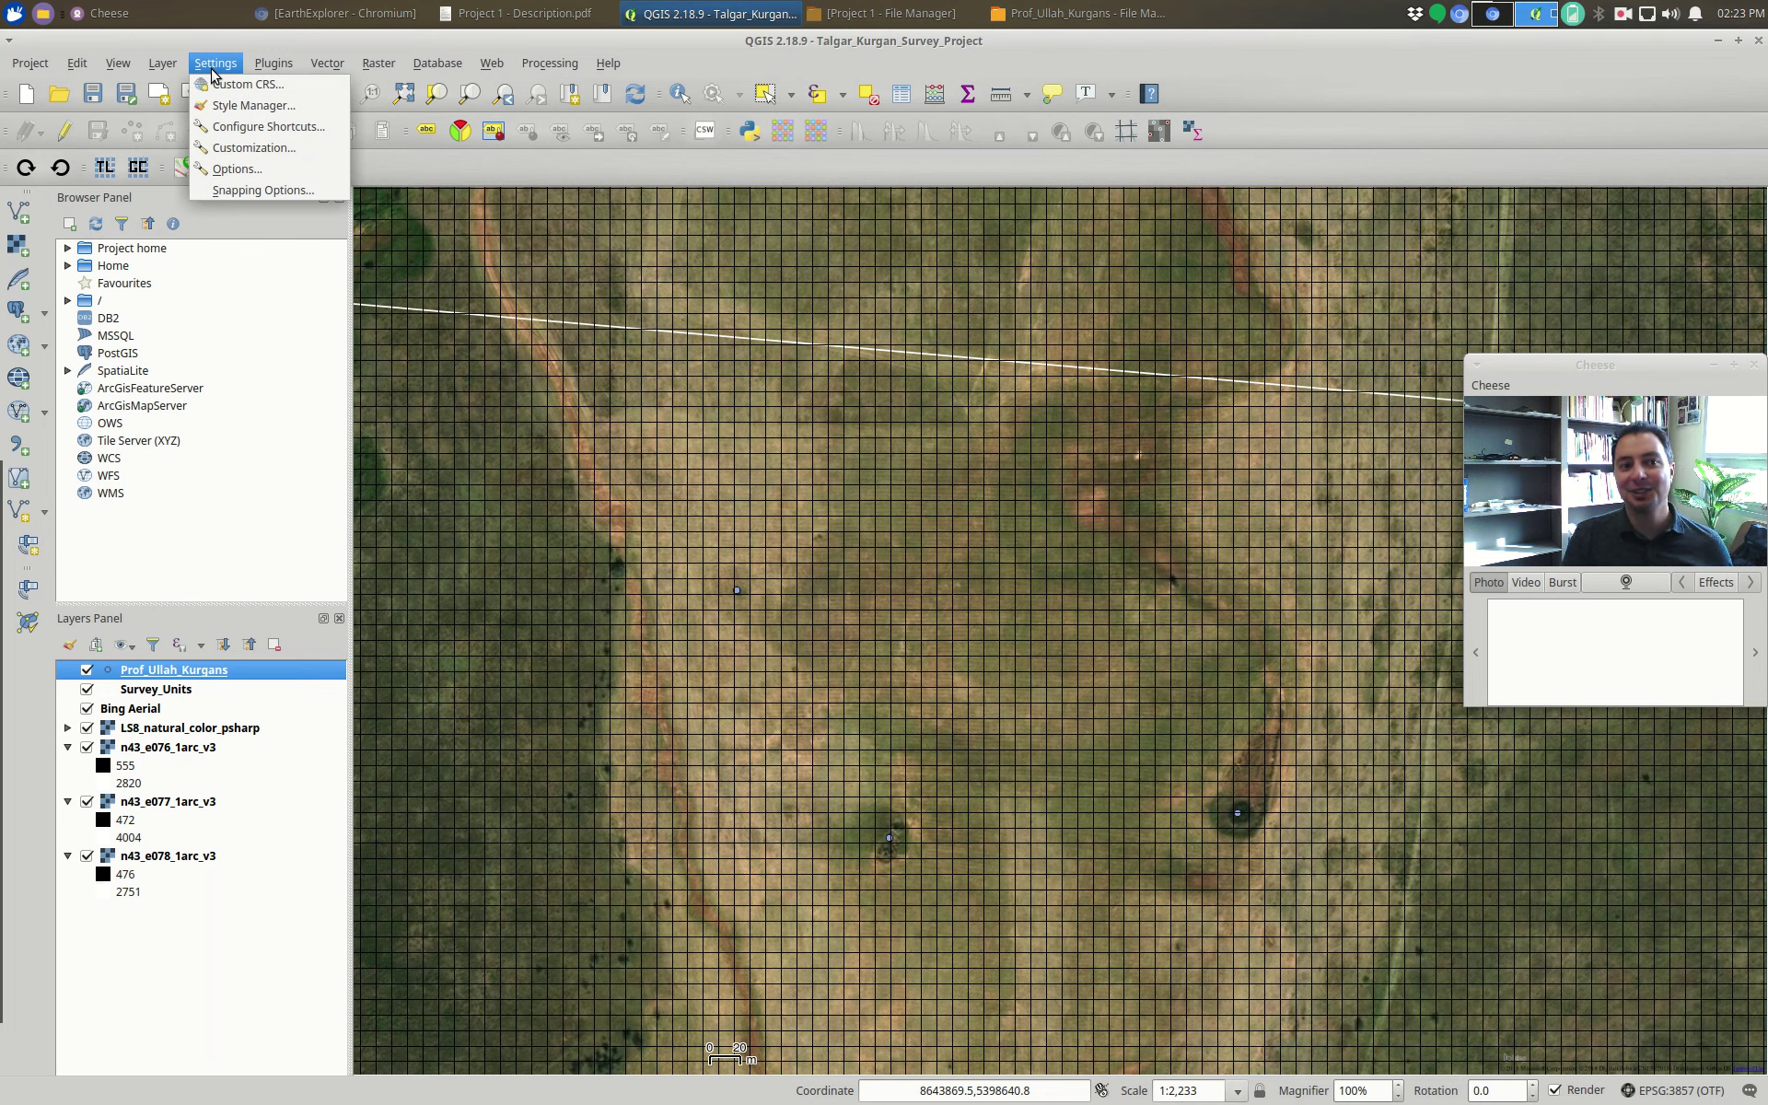
{"action": "left_click", "coordinate": [262, 169]}
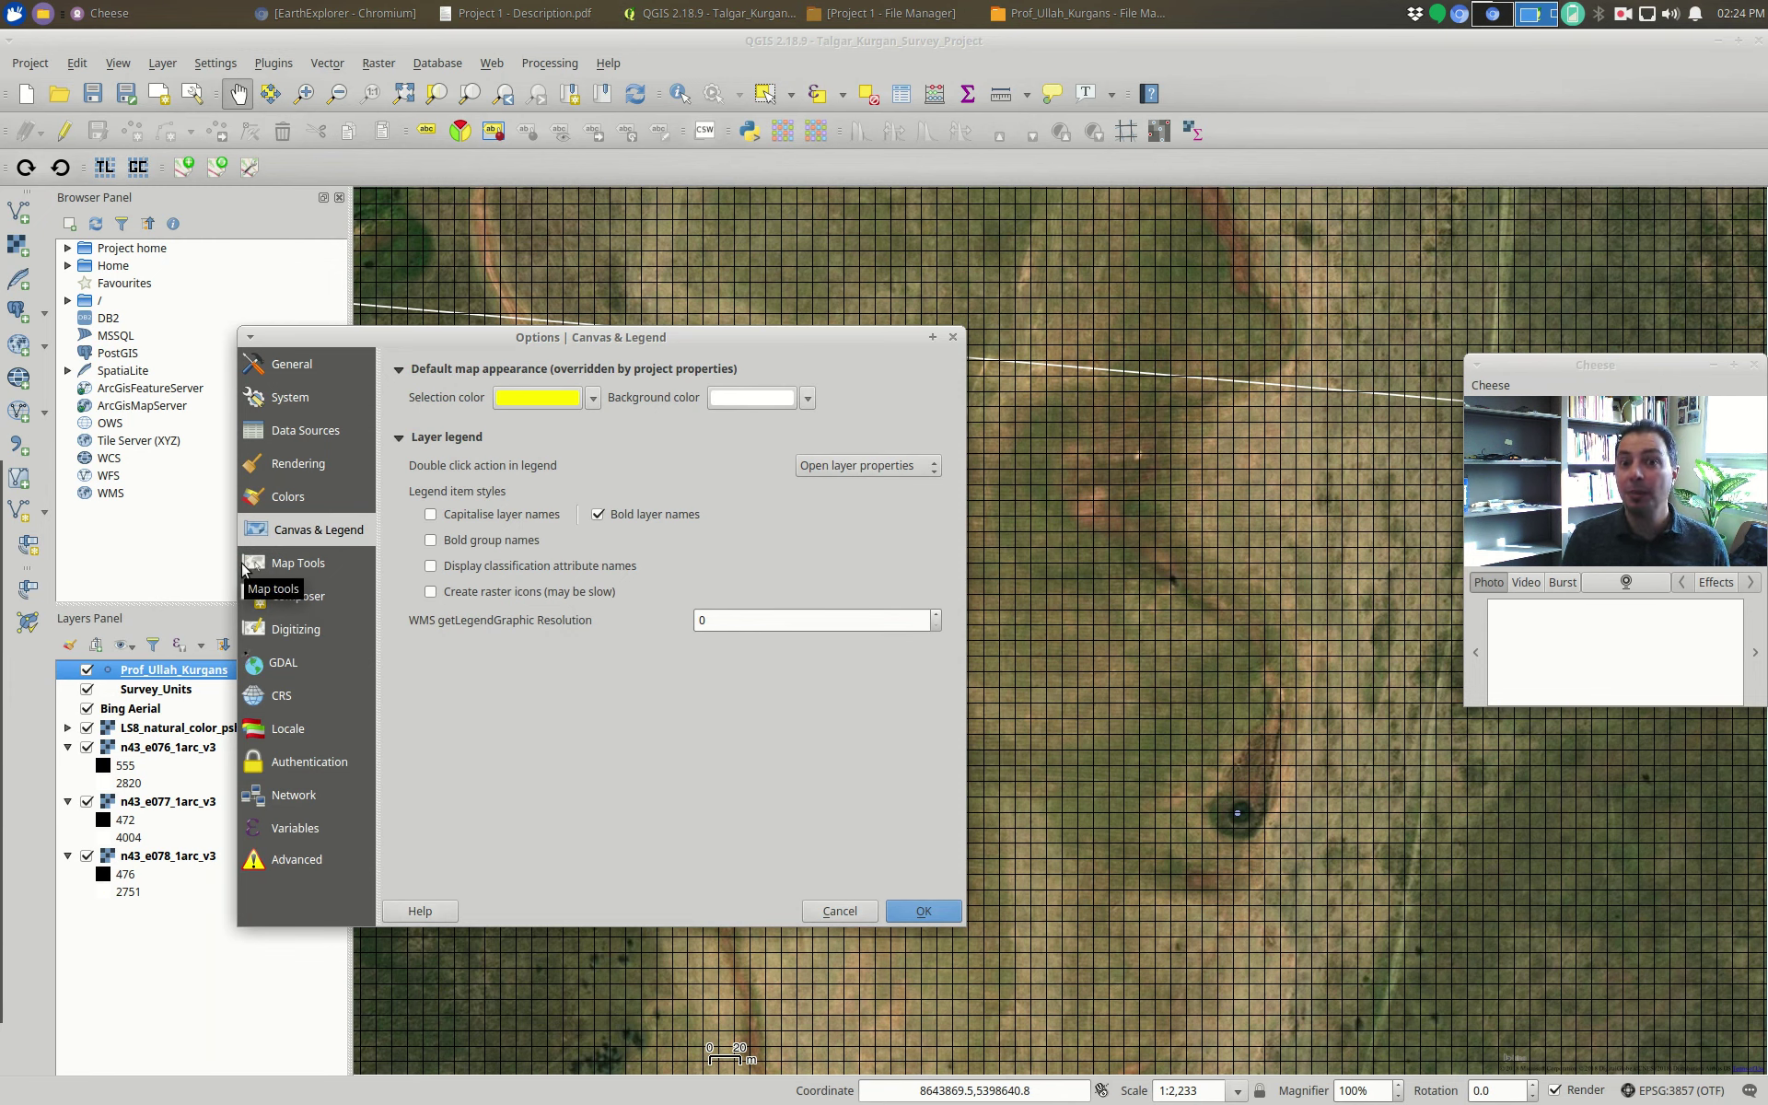
{"action": "left_click", "coordinate": [289, 634]}
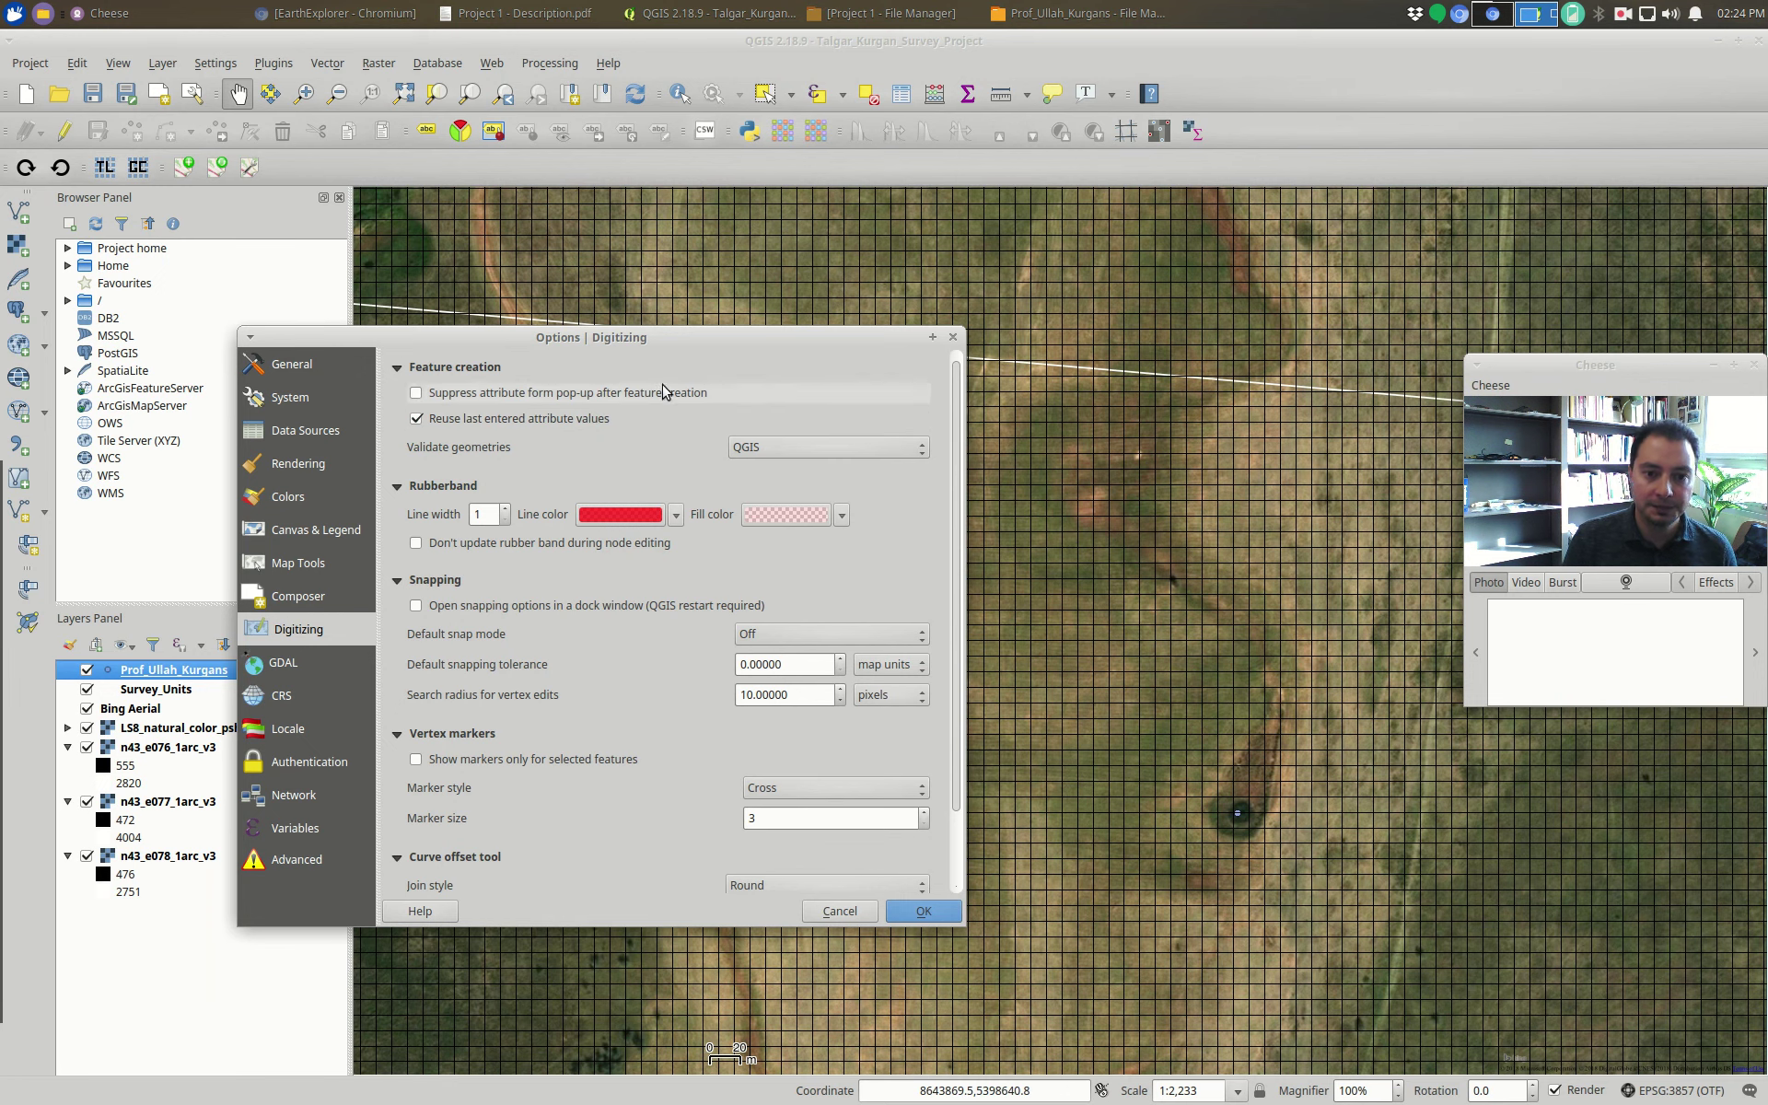
{"action": "left_click_drag", "start_coordinate": [775, 341], "coordinate": [500, 421]}
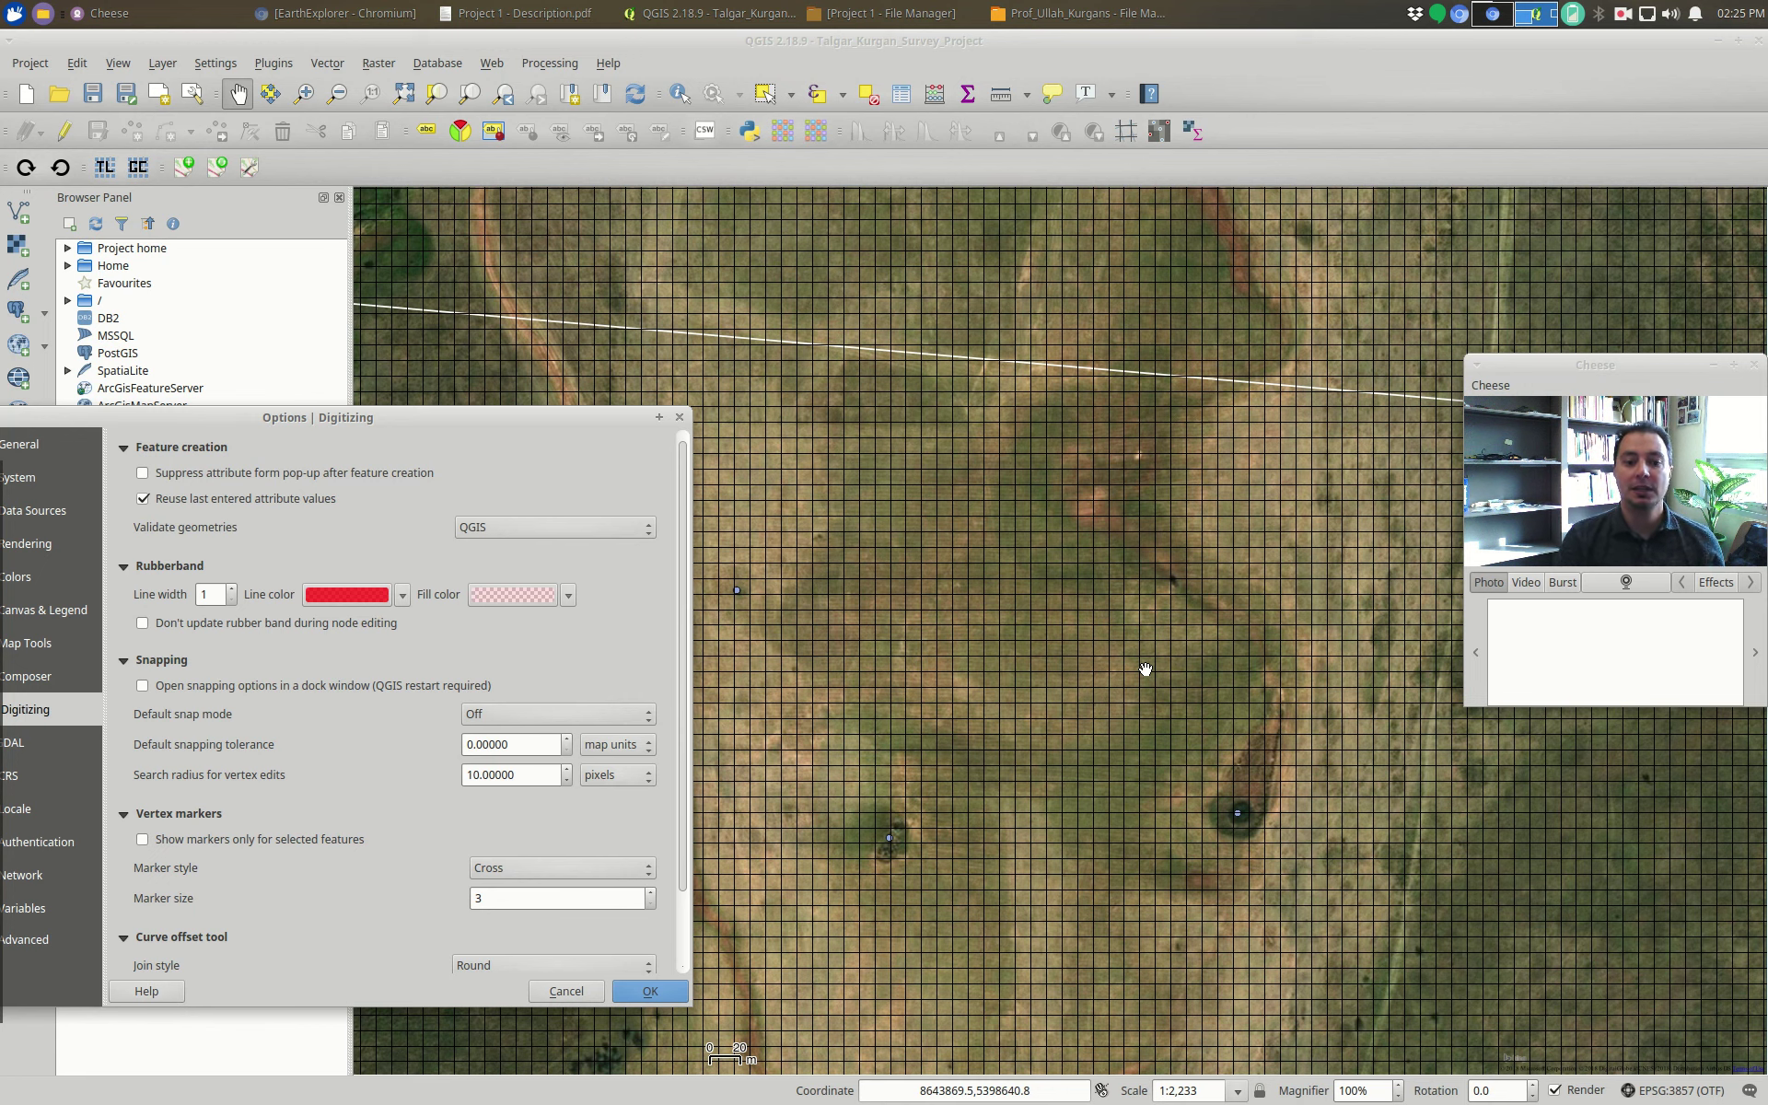
{"action": "left_click_drag", "start_coordinate": [513, 420], "coordinate": [985, 333]}
{"action": "left_click", "coordinate": [1113, 887]}
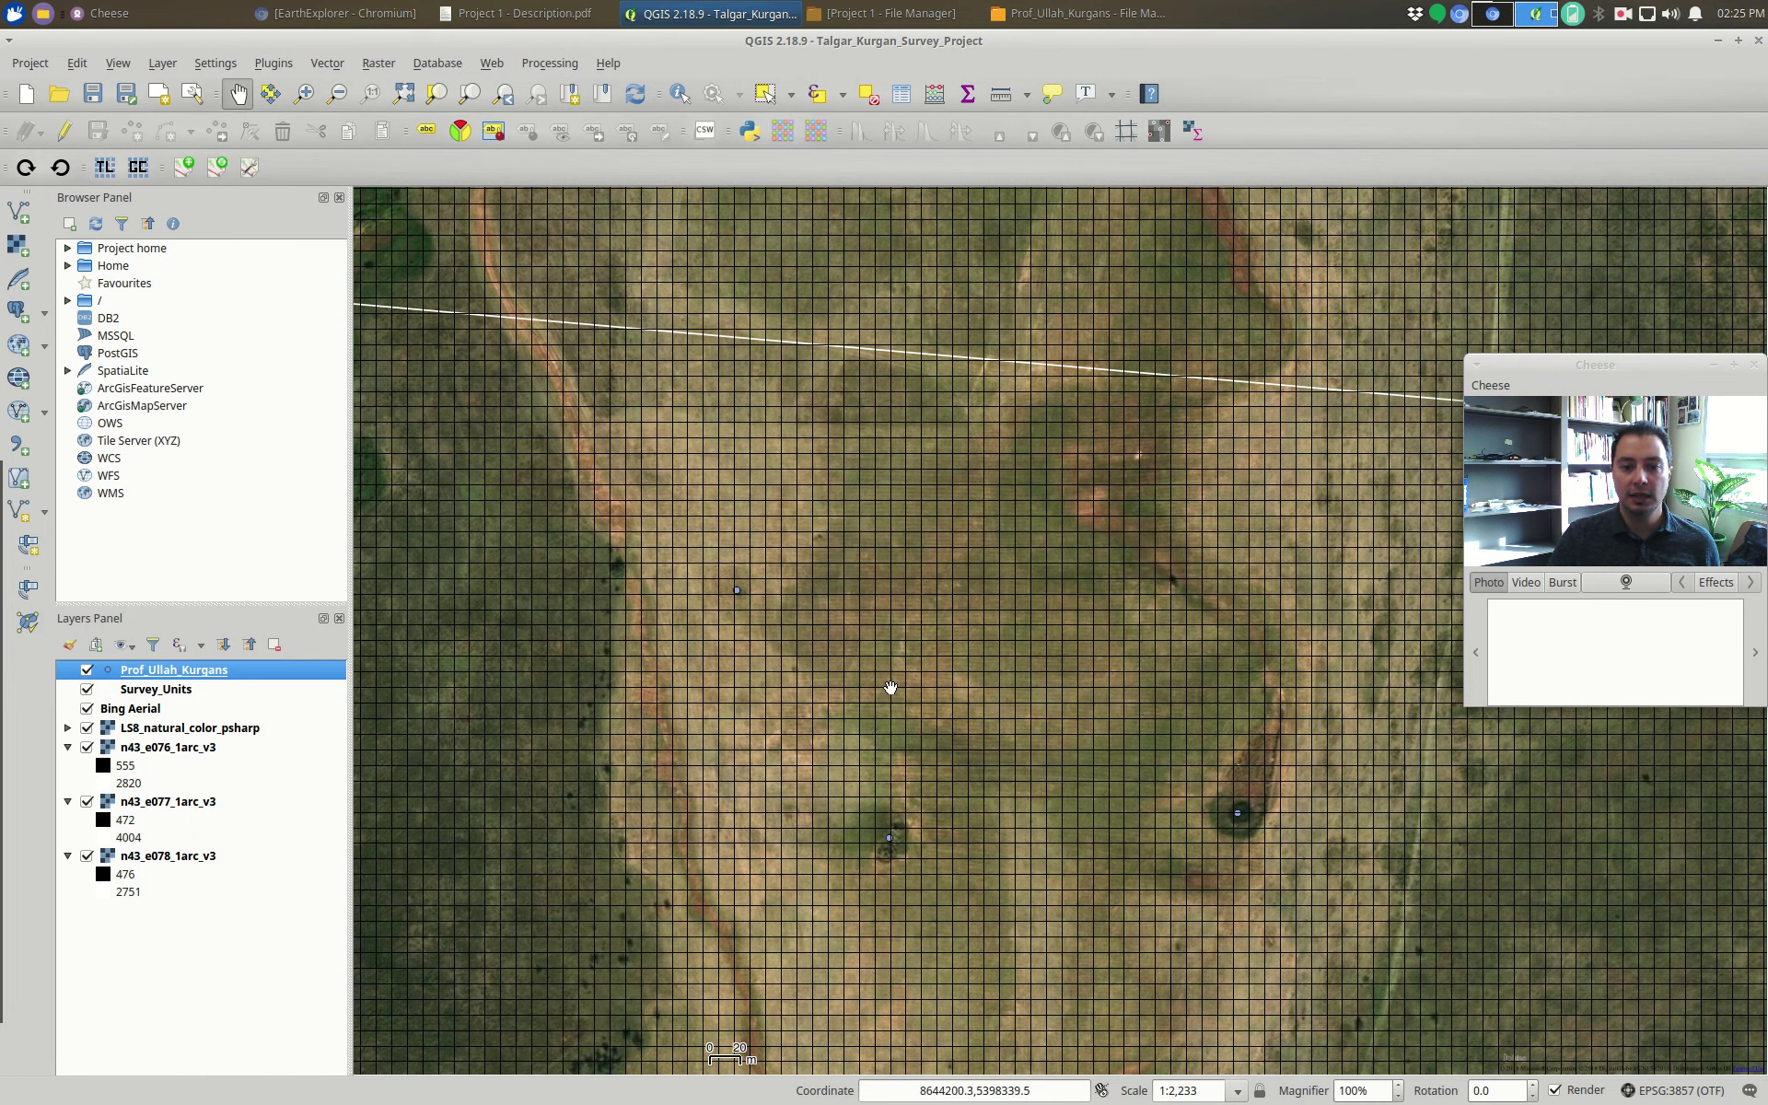
{"action": "scroll", "coordinate": [894, 688], "scroll_direction": "down", "scroll_amount": 1}
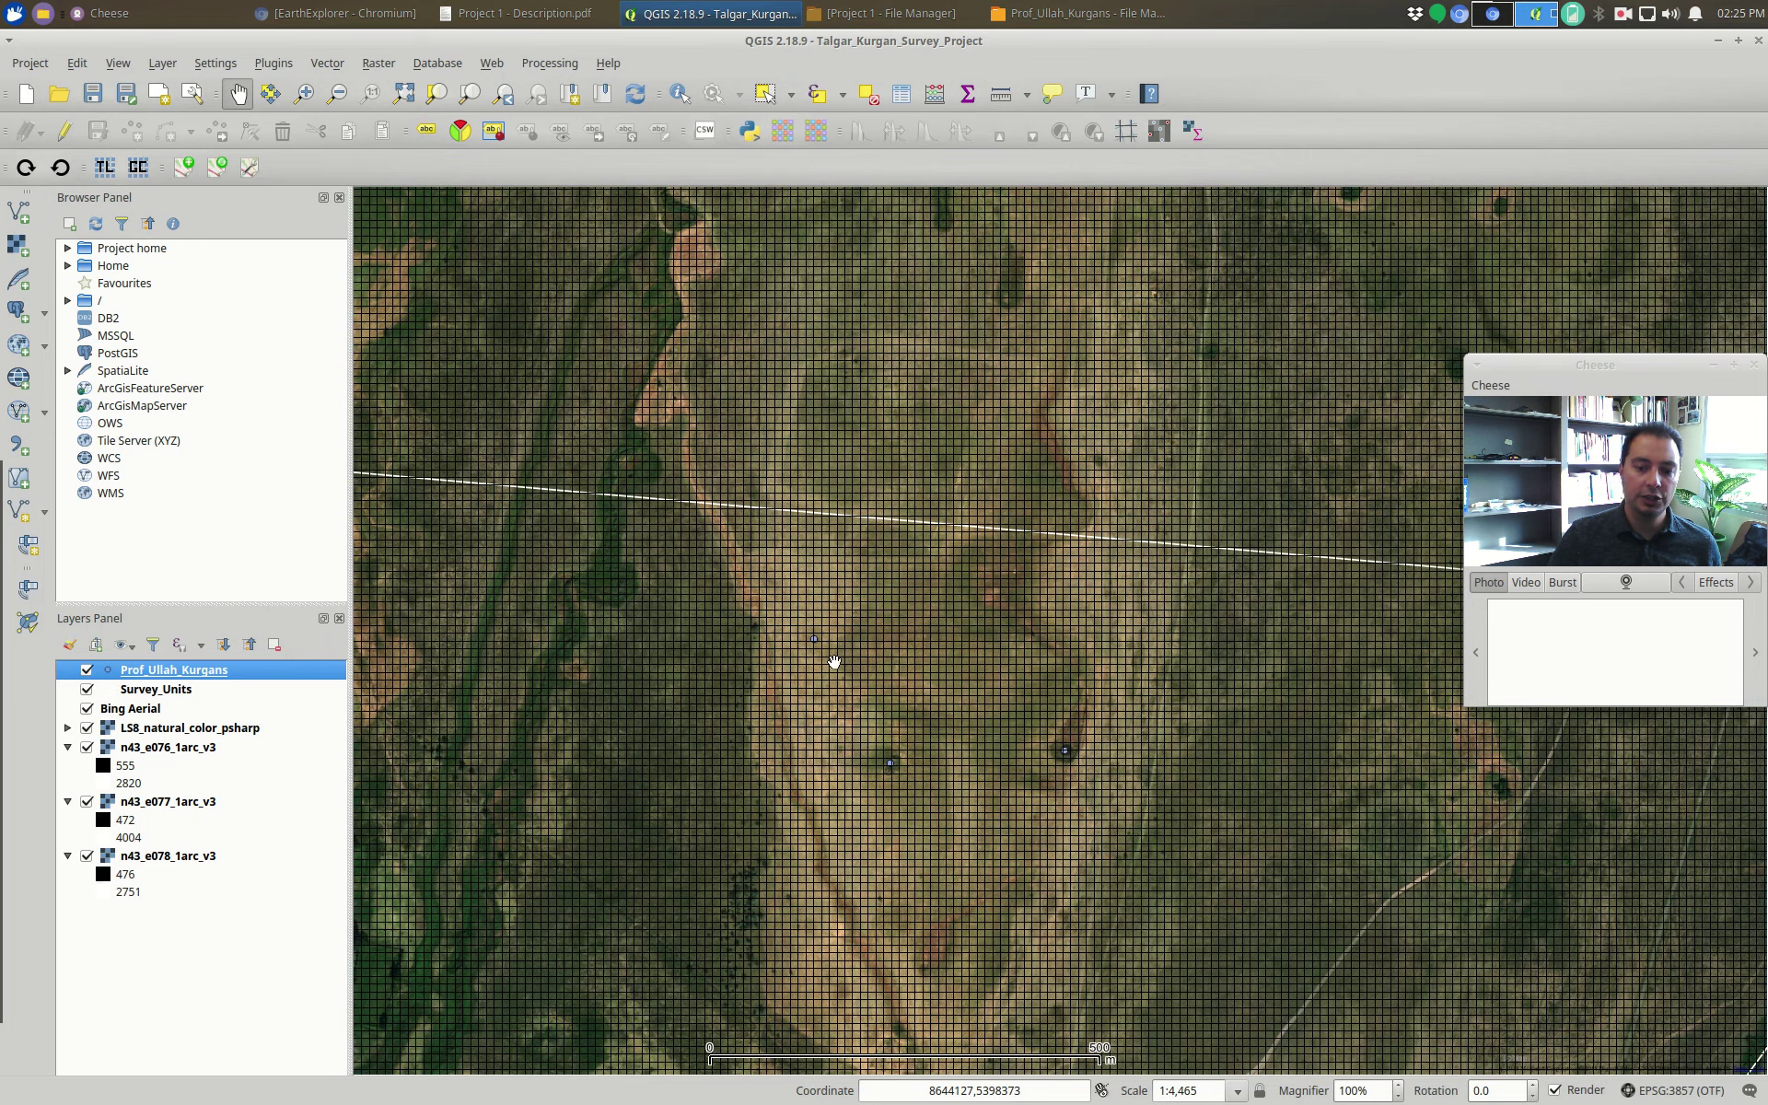
{"action": "left_click_drag", "start_coordinate": [908, 829], "coordinate": [858, 713]}
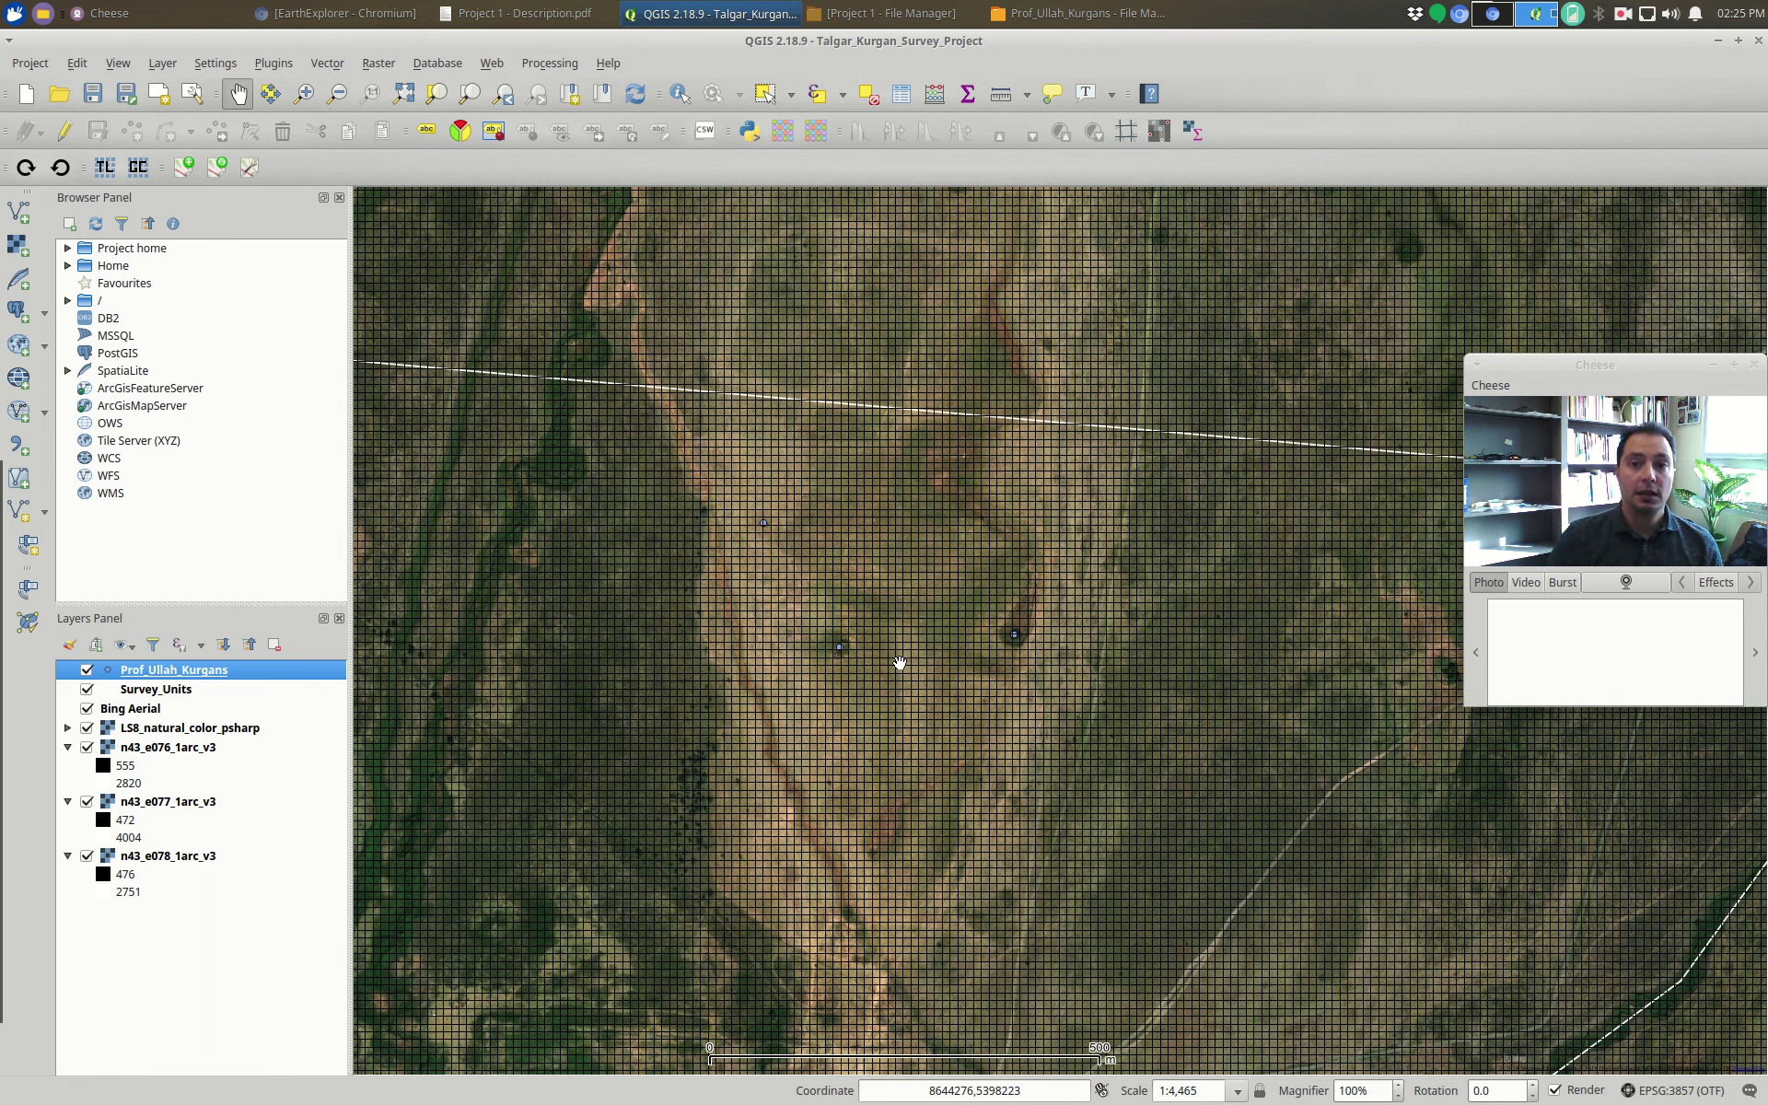
{"action": "left_click", "coordinate": [1621, 15]}
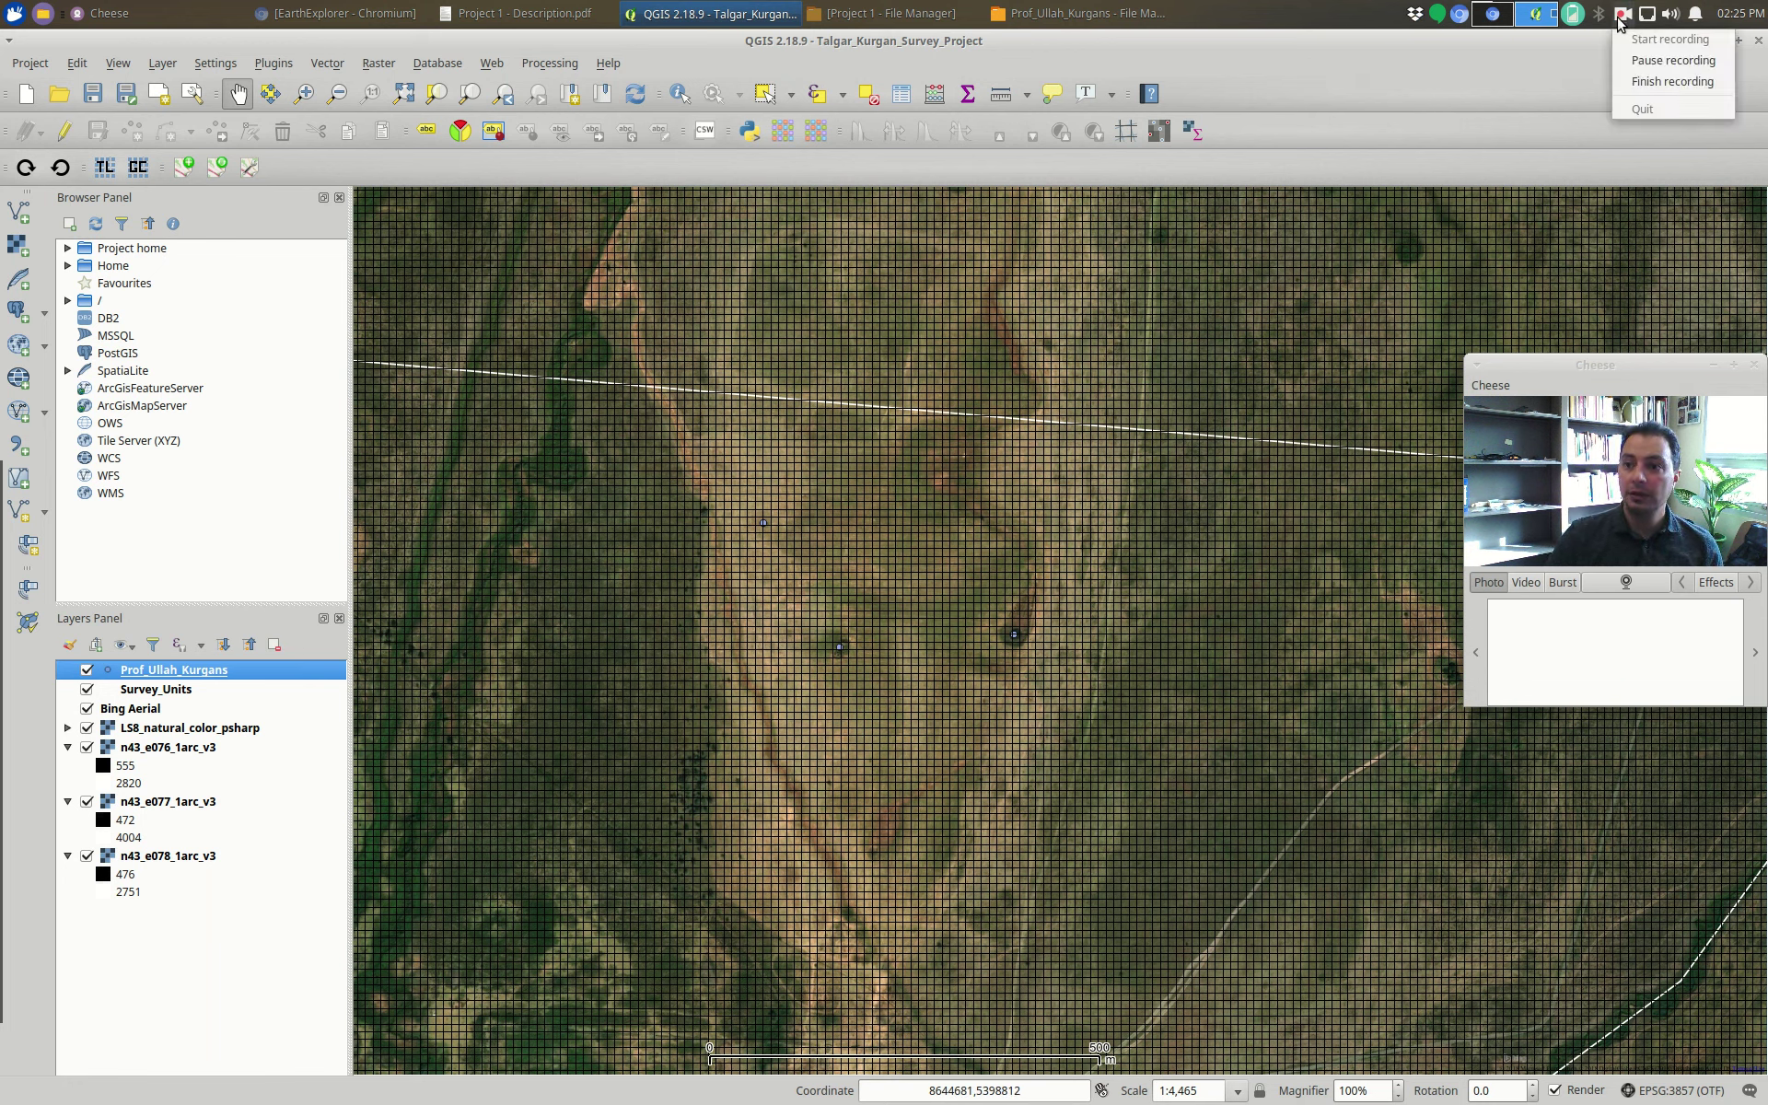